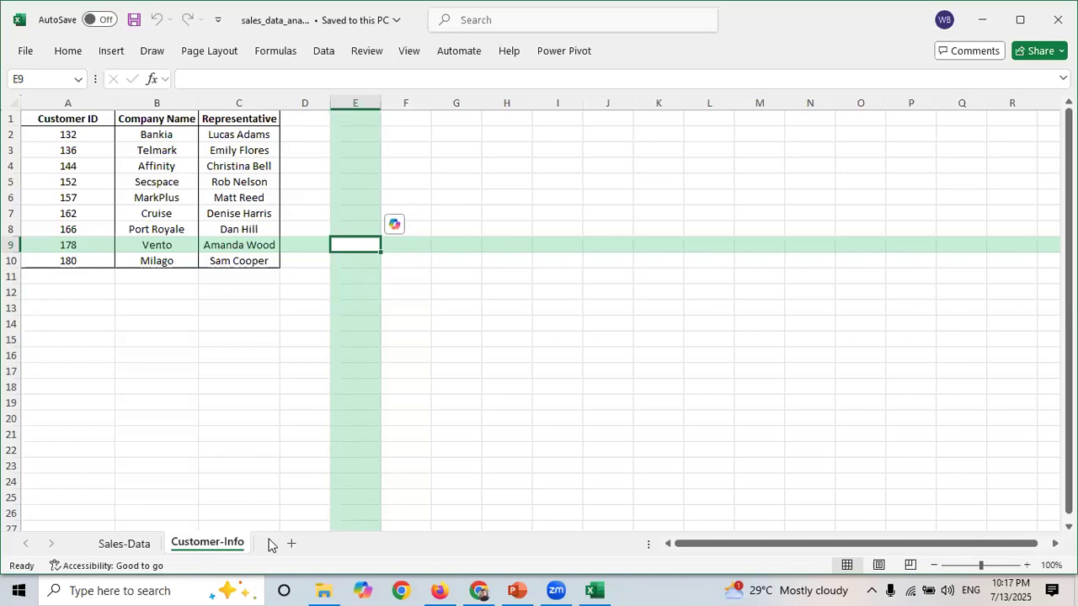
- On the Sales-Data sheet, enter the label Sum in cell N5
{"action": "left_click", "coordinate": [126, 544]}
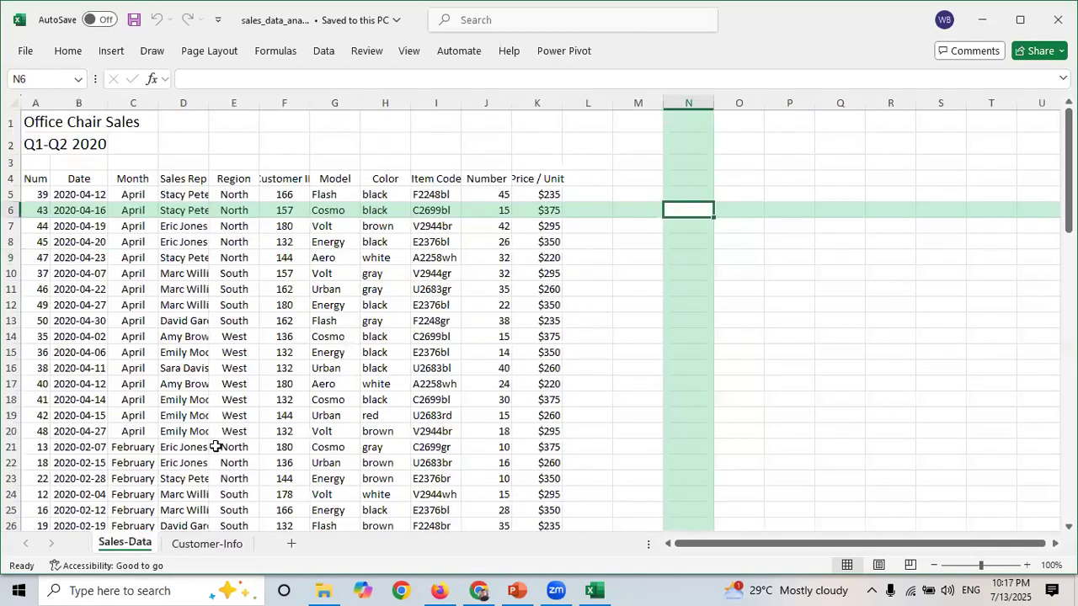
{"action": "left_click", "coordinate": [674, 276]}
{"action": "key", "text": "Up"}
{"action": "key", "text": "Up"}
{"action": "key", "text": "Up"}
{"action": "key", "text": "Up"}
{"action": "key", "text": "Up"}
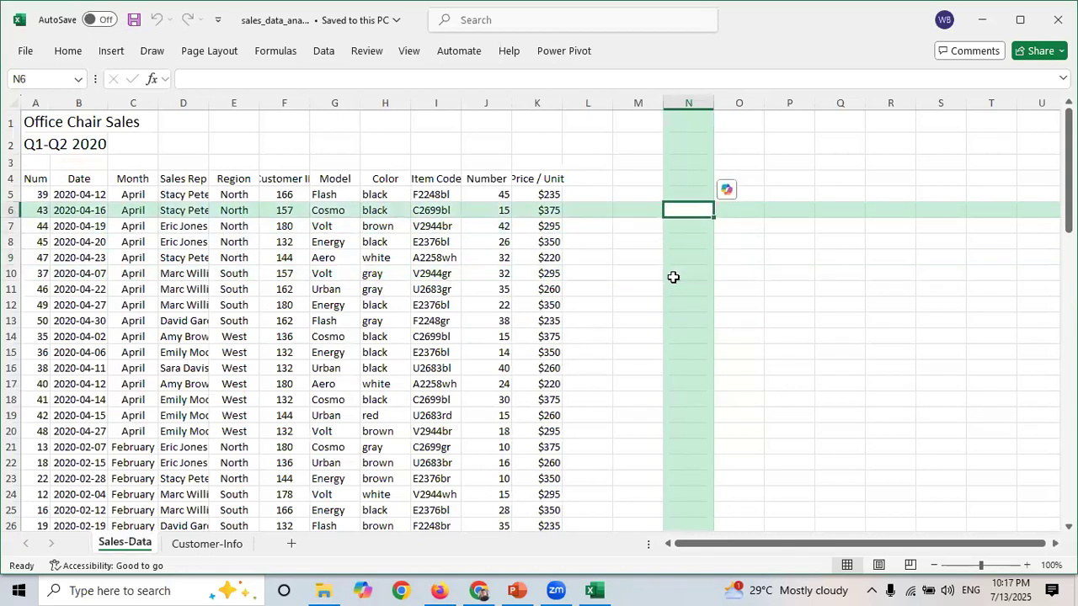
{"action": "key", "text": "Up"}
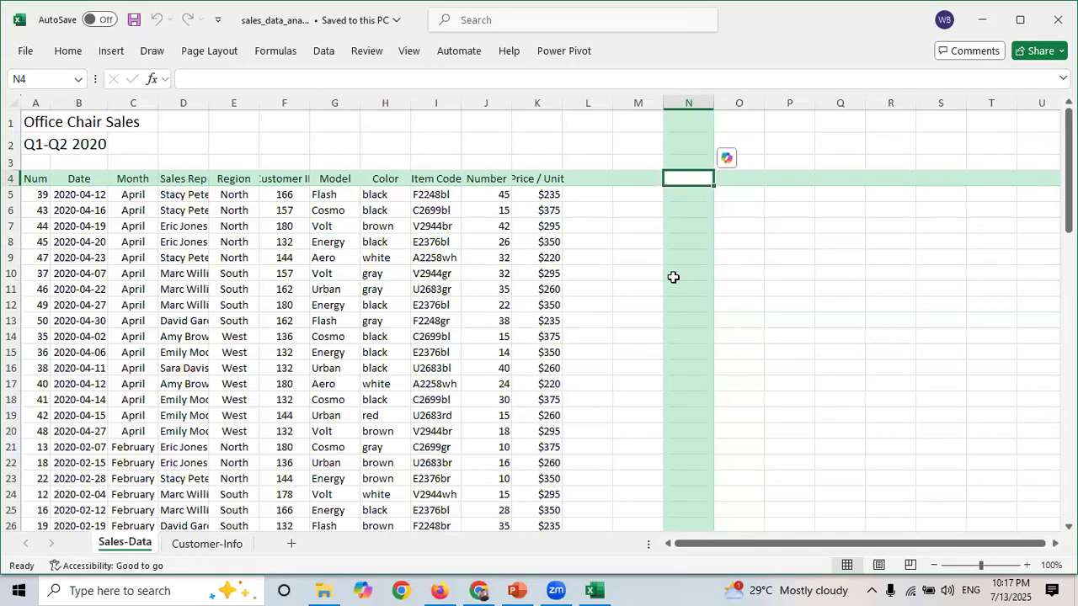
{"action": "key", "text": "Down"}
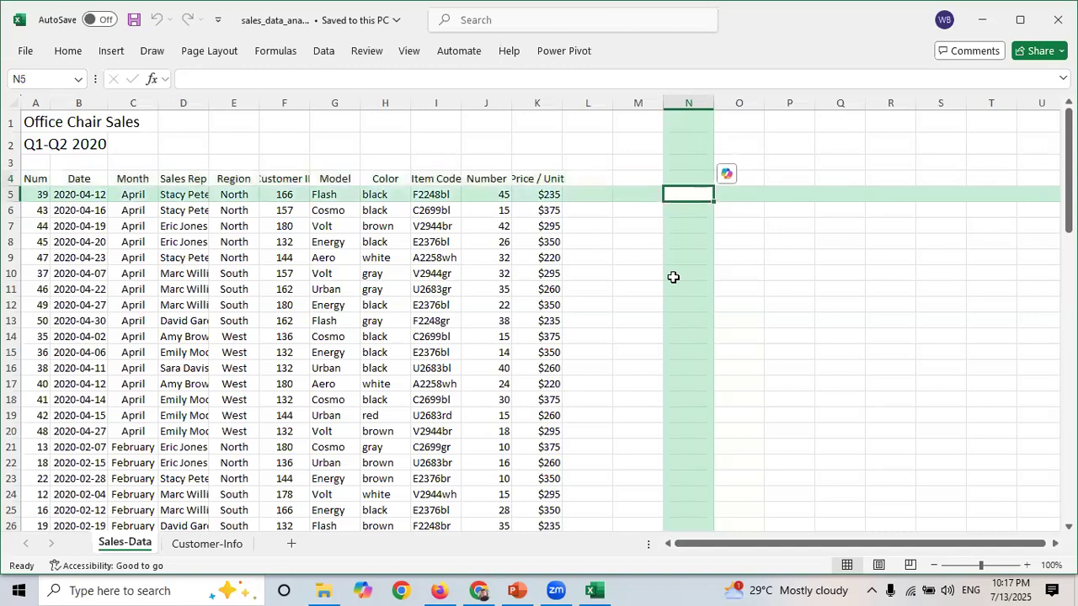
{"action": "type", "text": "Sum"}
{"action": "key", "text": "Return"}
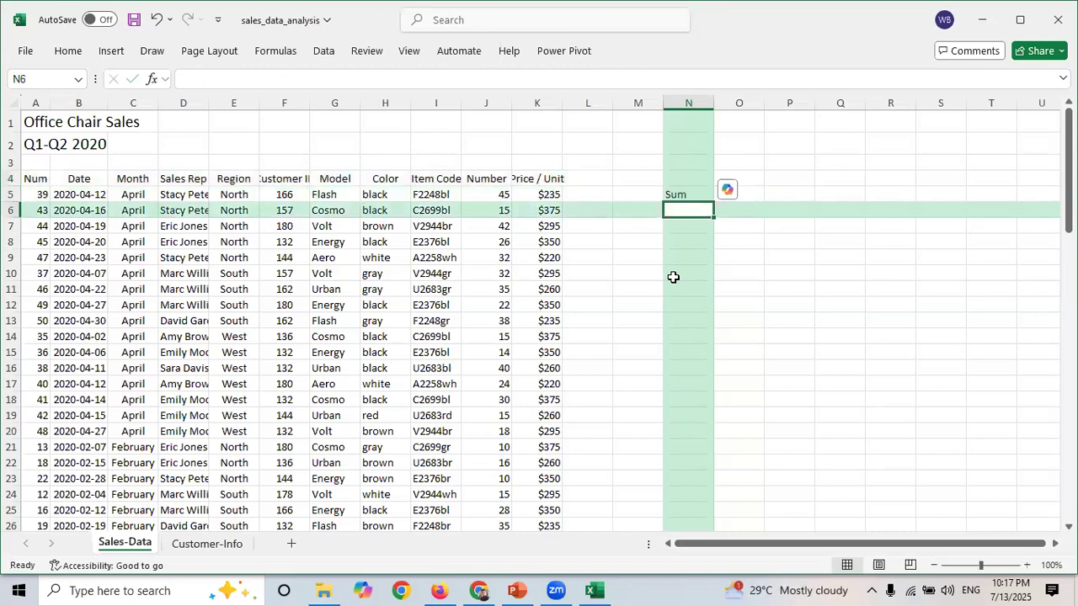
- Enter the labels Average, Max, min, count and if in cells N6 through N10
{"action": "type", "text": "Average"}
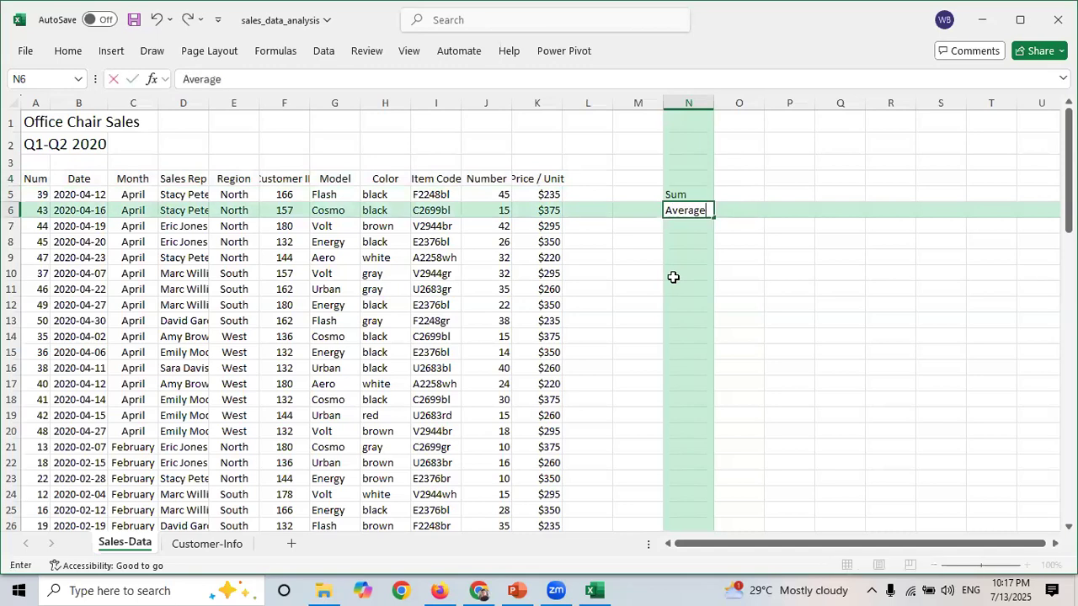
{"action": "key", "text": "Return"}
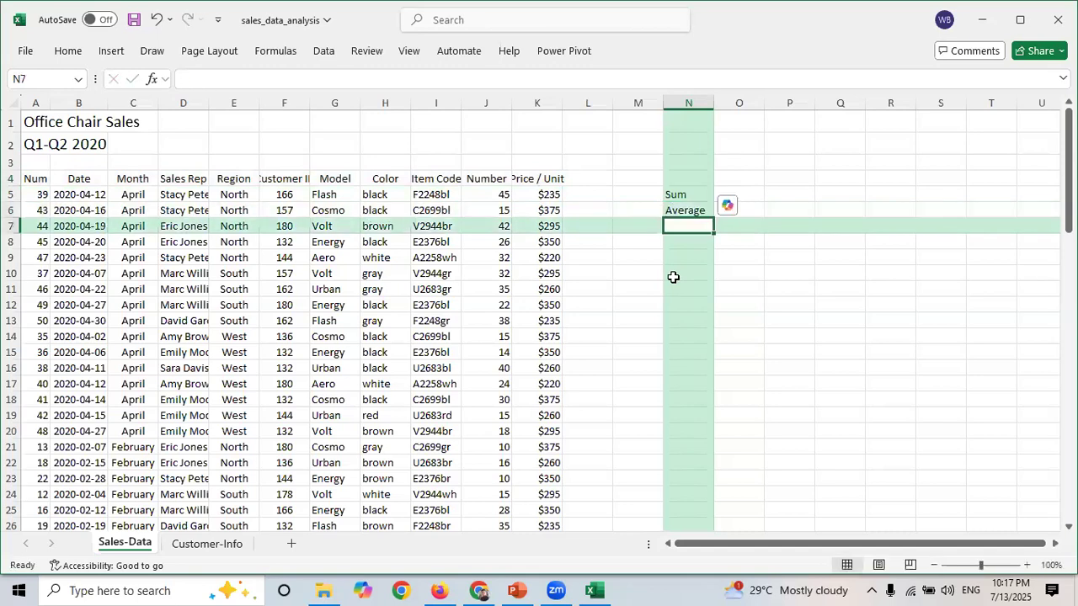
{"action": "type", "text": "Max"}
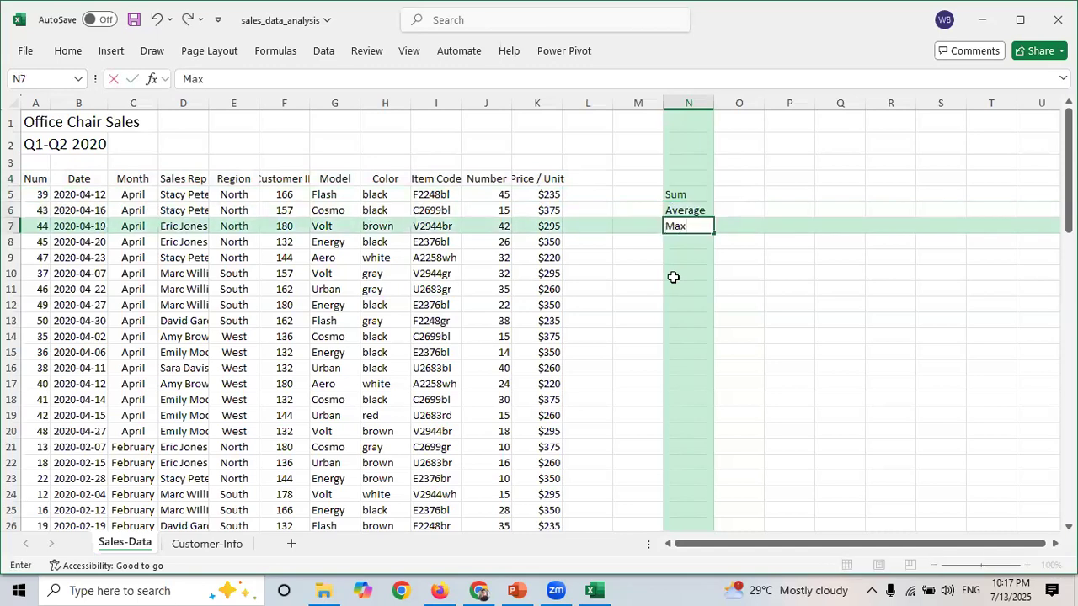
{"action": "key", "text": "Return"}
{"action": "type", "text": "min"}
{"action": "key", "text": "Return"}
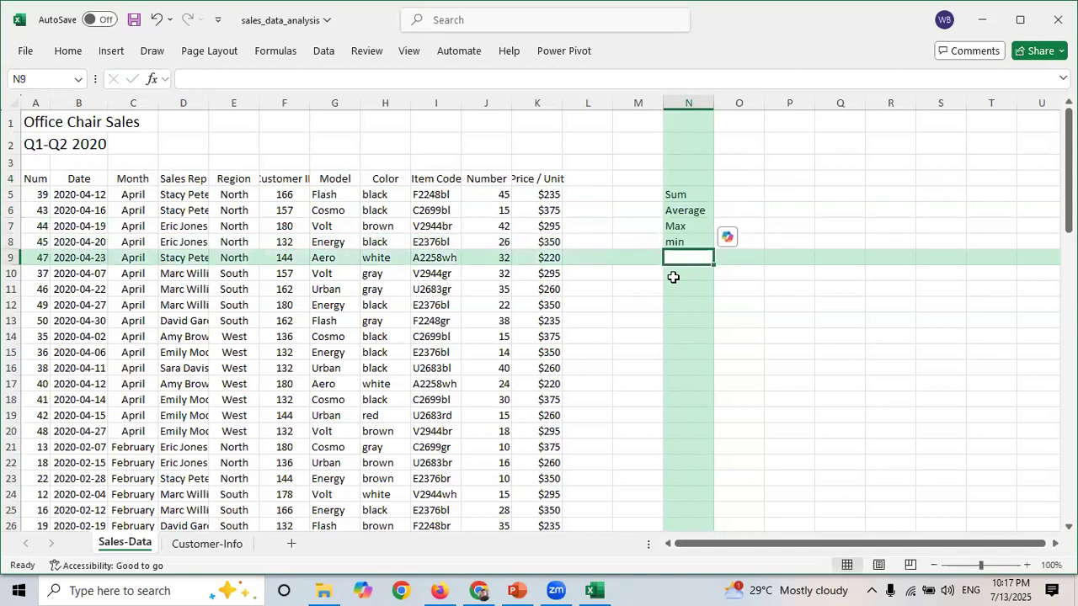
{"action": "type", "text": "count"}
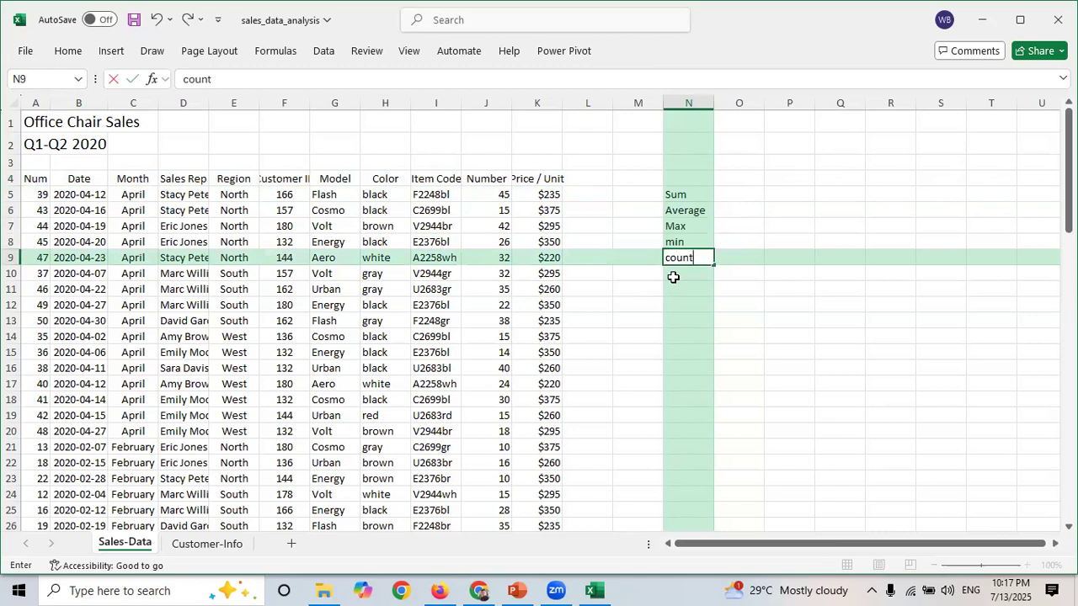
{"action": "key", "text": "Return"}
{"action": "type", "text": "if"}
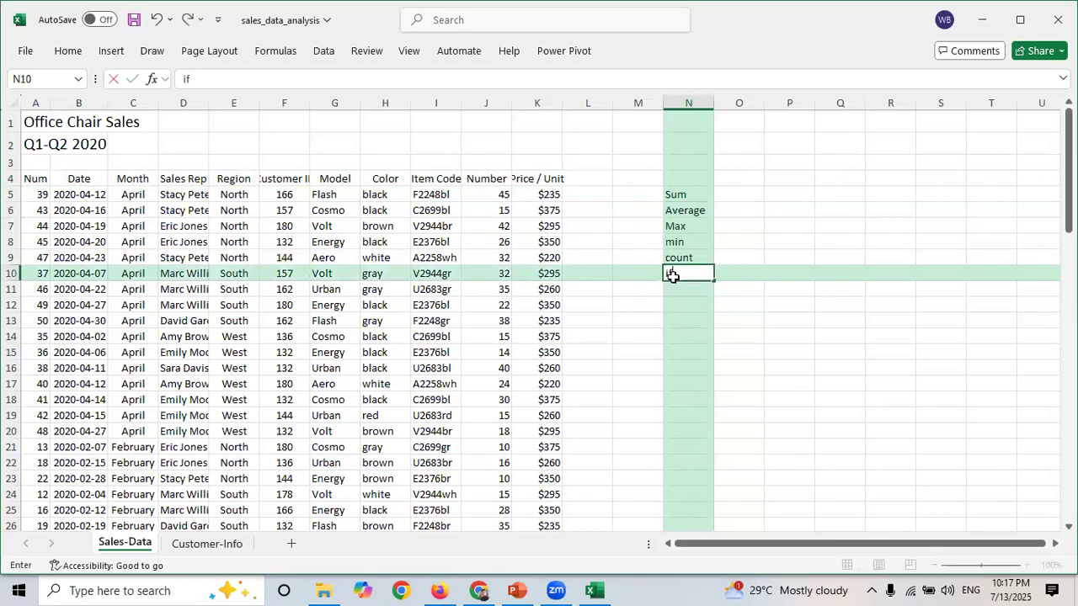
{"action": "key", "text": "Return"}
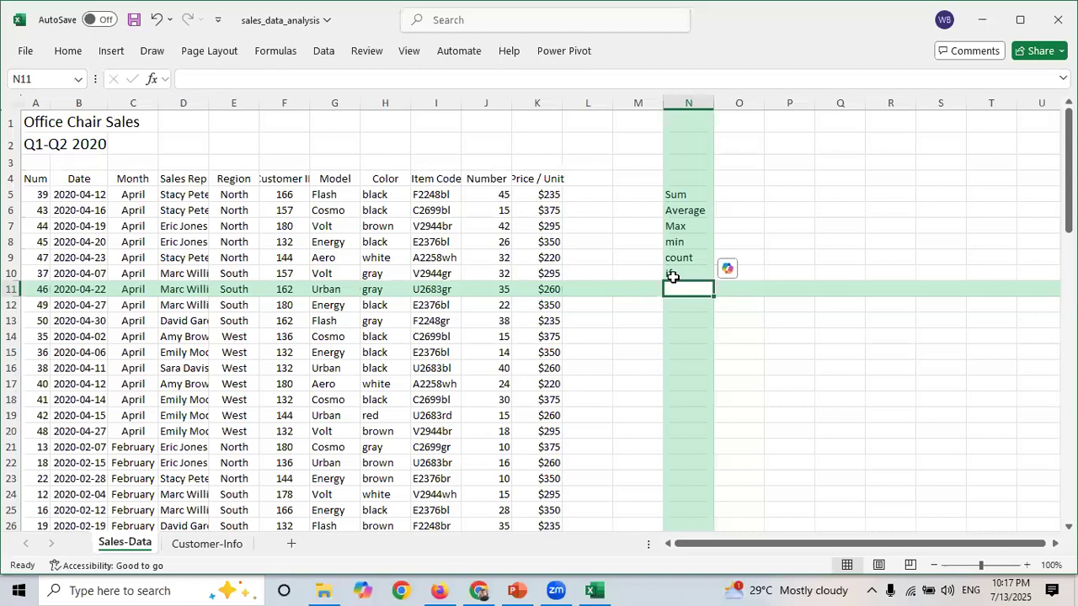
- Apply all borders to the range N5:Q10 around the new labels
{"action": "left_click", "coordinate": [819, 224]}
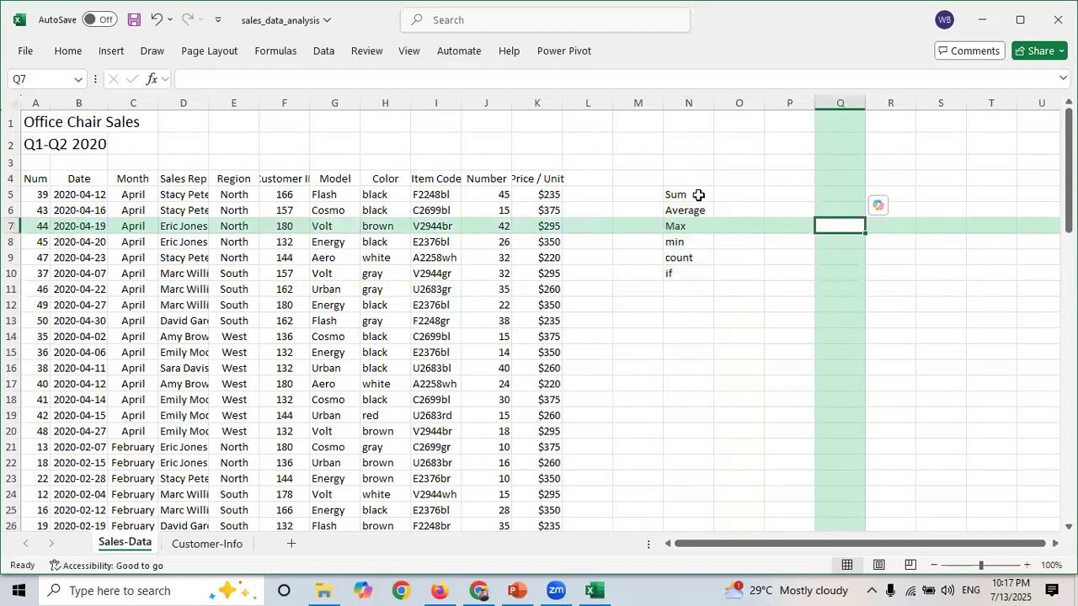
{"action": "left_click_drag", "start_coordinate": [686, 192], "coordinate": [859, 244]}
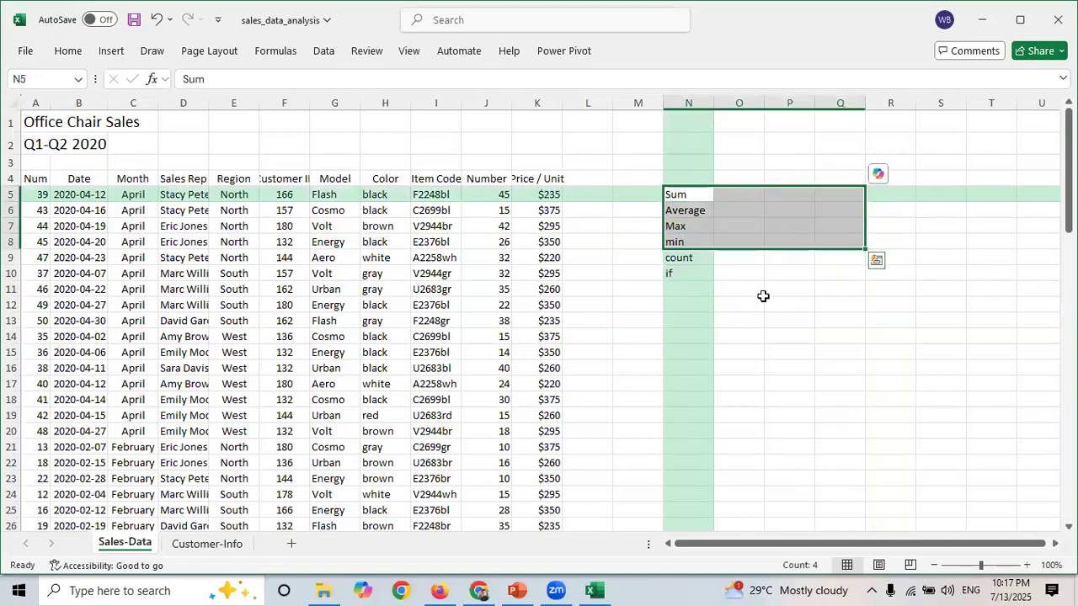
{"action": "key", "text": "shift+Down"}
{"action": "key", "text": "shift+Down"}
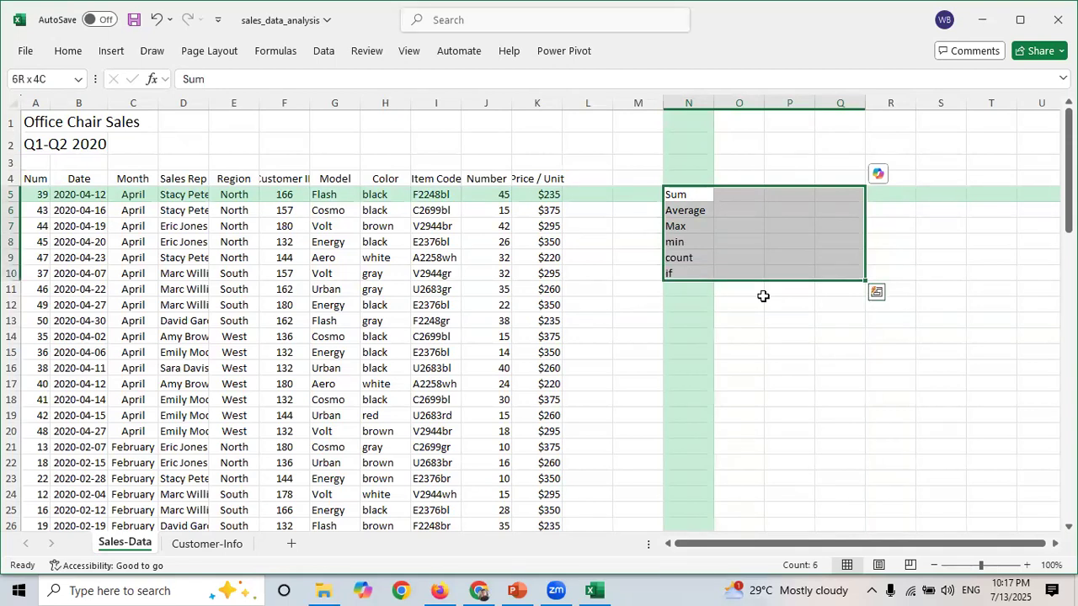
{"action": "left_click", "coordinate": [69, 52]}
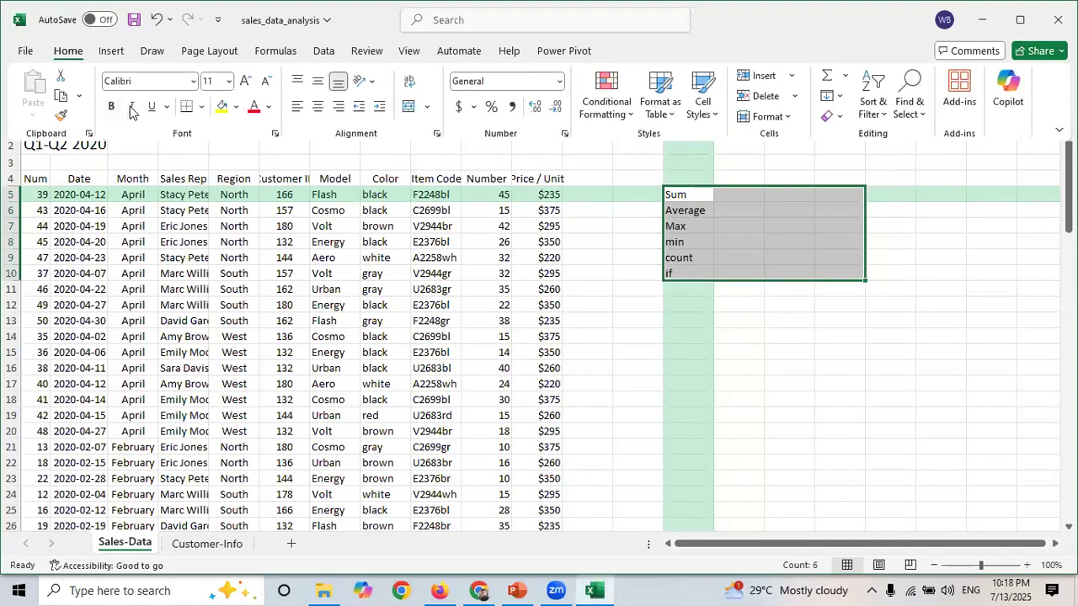
{"action": "left_click", "coordinate": [202, 118]}
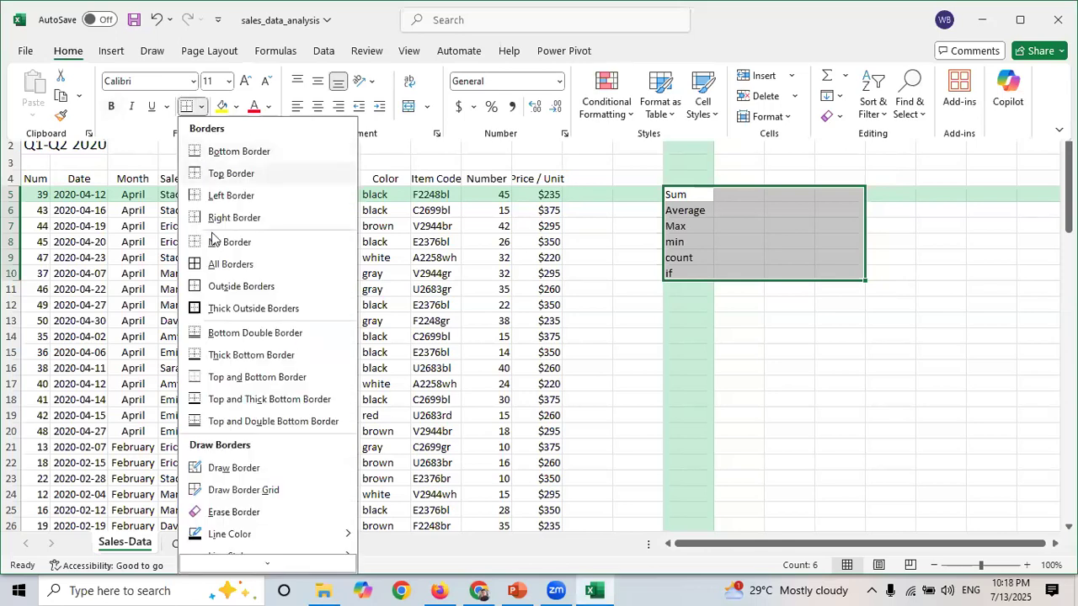
{"action": "left_click", "coordinate": [216, 269]}
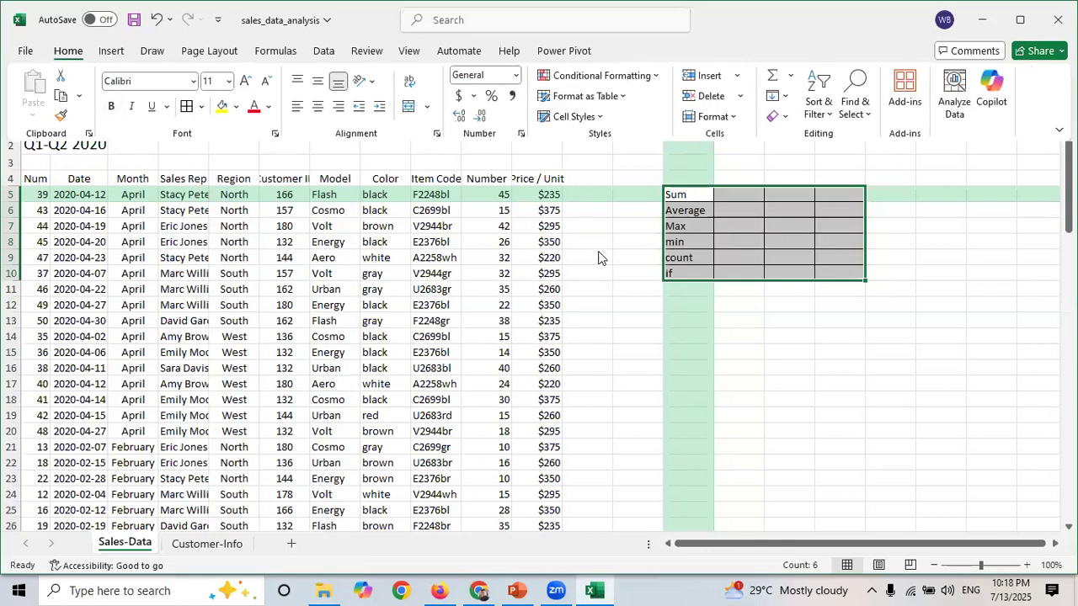
- Make the labels in N5:N10 bold
{"action": "left_click", "coordinate": [678, 195]}
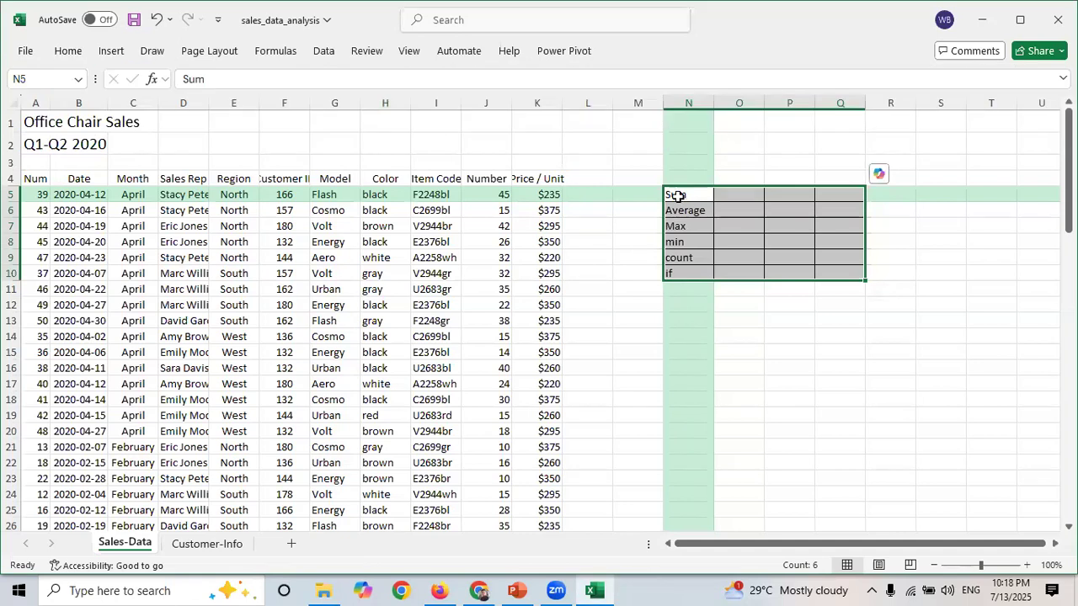
{"action": "left_click", "coordinate": [678, 195]}
{"action": "key", "text": "shift+Down"}
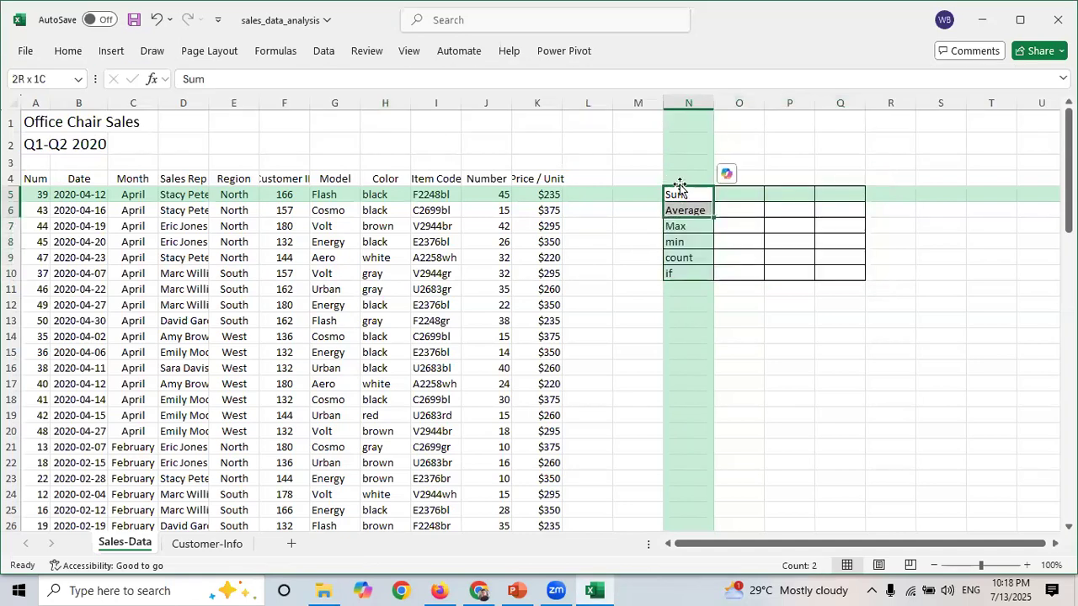
{"action": "key", "text": "shift+Down"}
{"action": "key", "text": "shift+Down"}
{"action": "key", "text": "shift+Down"}
{"action": "key", "text": "shift+Down"}
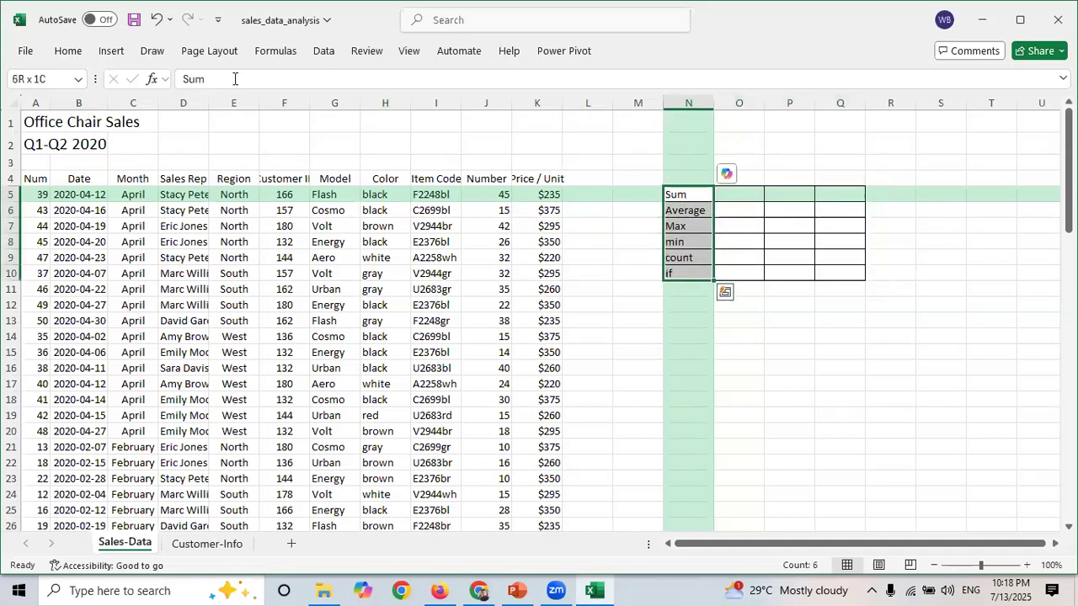
{"action": "left_click", "coordinate": [68, 52]}
{"action": "left_click", "coordinate": [110, 108]}
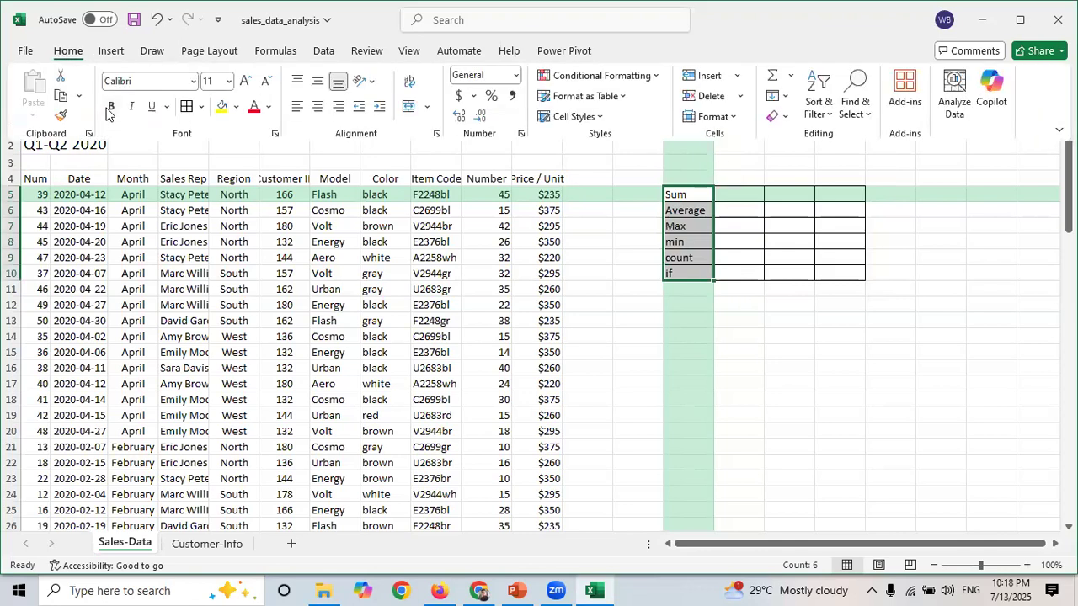
{"action": "left_click", "coordinate": [751, 369]}
{"action": "key", "text": "Down"}
{"action": "key", "text": "Down"}
{"action": "key", "text": "Down"}
{"action": "key", "text": "Down"}
{"action": "key", "text": "Down"}
{"action": "key", "text": "Down"}
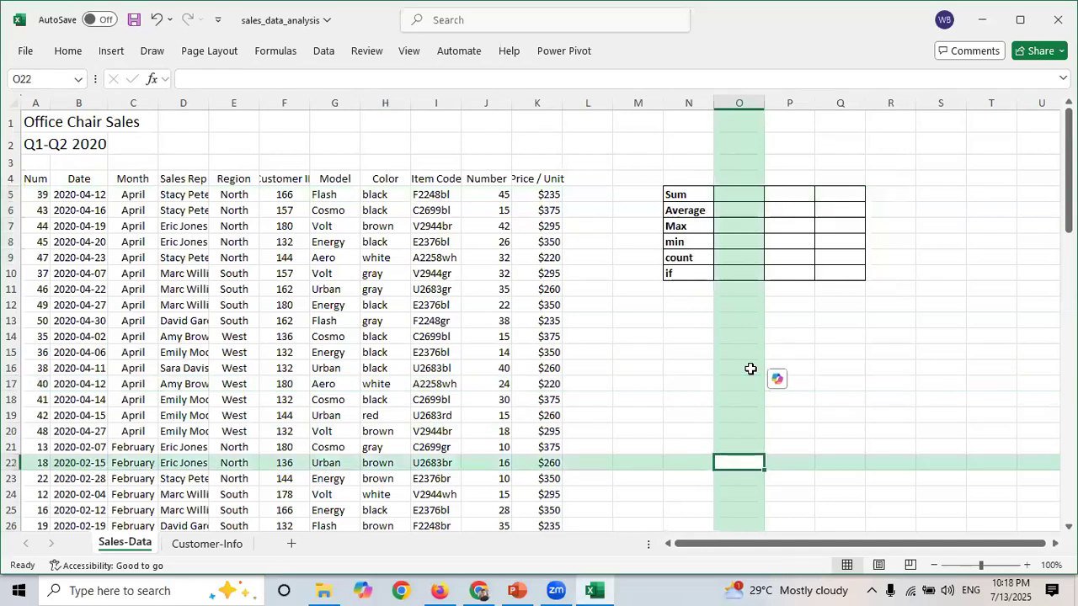
{"action": "key", "text": "Left"}
{"action": "key", "text": "Left"}
{"action": "key", "text": "Left"}
{"action": "key", "text": "Left"}
{"action": "key", "text": "Left"}
{"action": "key", "text": "Left"}
{"action": "key", "text": "Left"}
{"action": "key", "text": "Left"}
{"action": "key", "text": "Left"}
{"action": "key", "text": "Left"}
{"action": "key", "text": "Left"}
{"action": "key", "text": "Left"}
{"action": "key", "text": "Left"}
{"action": "key", "text": "Left"}
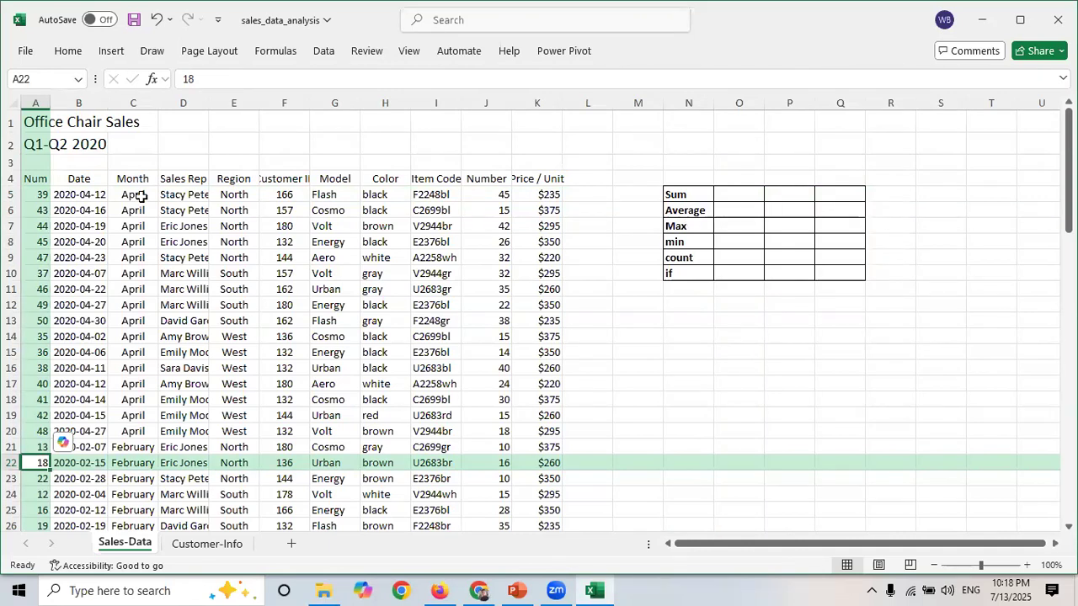
- Examine the sales table's column headers from Num to Price / Unit and their data rows
{"action": "left_click_drag", "start_coordinate": [39, 180], "coordinate": [36, 304]}
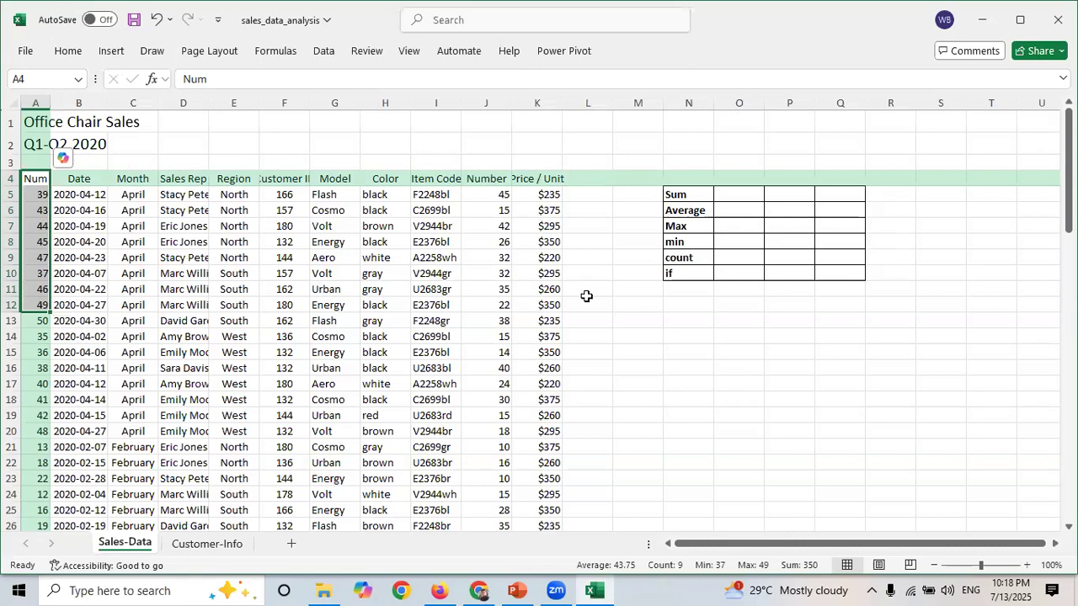
{"action": "left_click", "coordinate": [72, 180]}
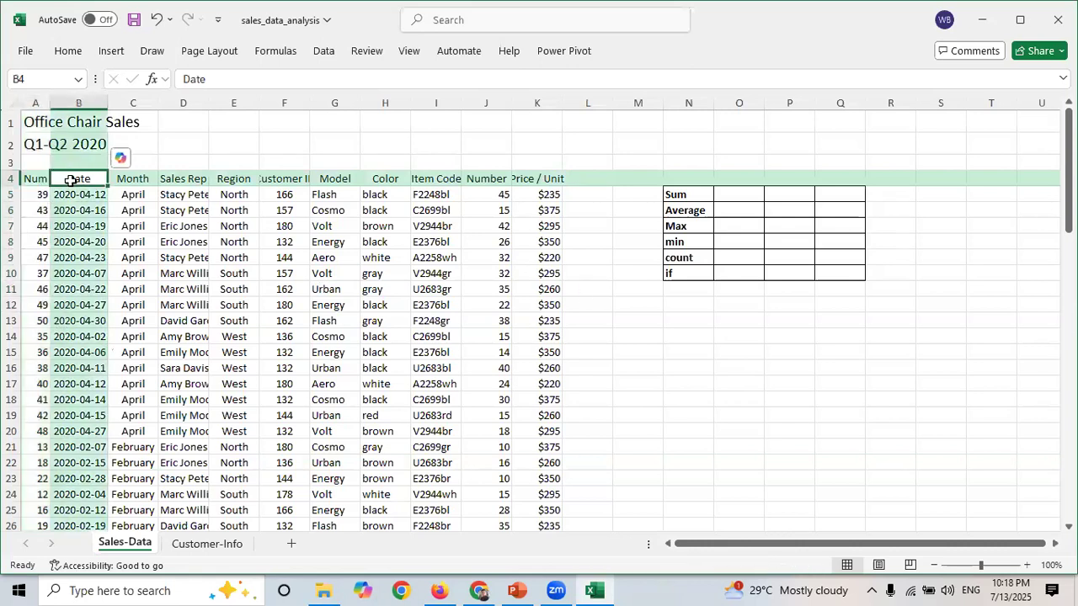
{"action": "left_click", "coordinate": [144, 178]}
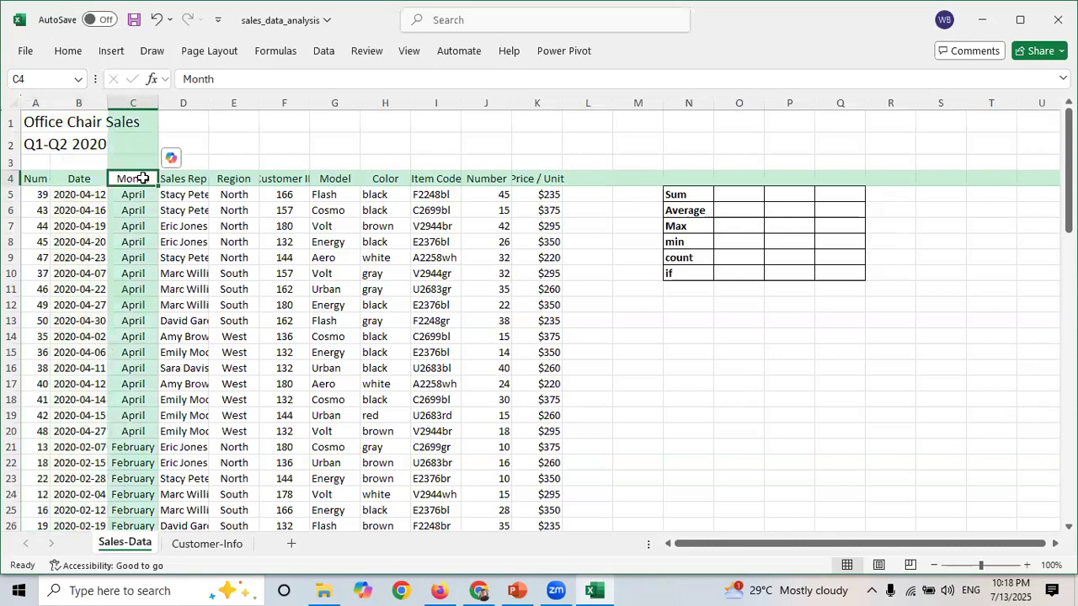
{"action": "key", "text": "Right"}
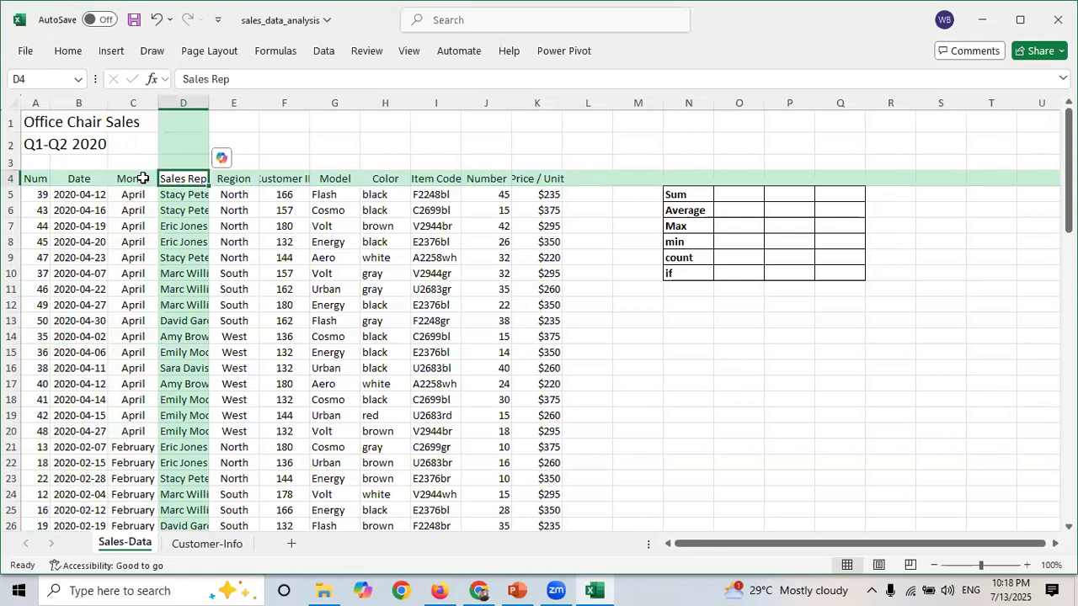
{"action": "key", "text": "Right"}
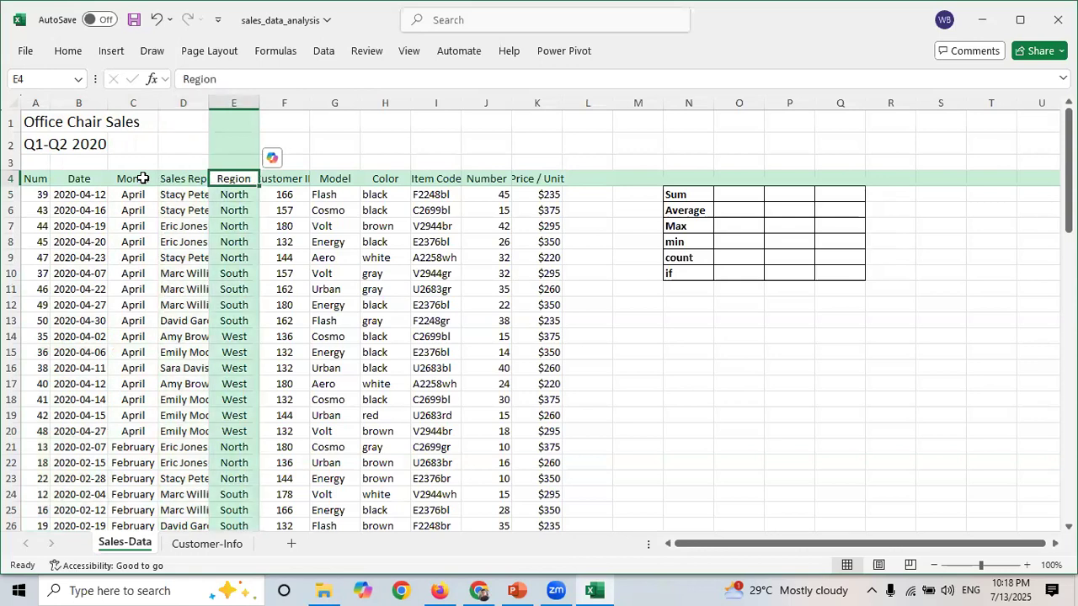
{"action": "key", "text": "Right"}
{"action": "key", "text": "Right"}
{"action": "key", "text": "Right"}
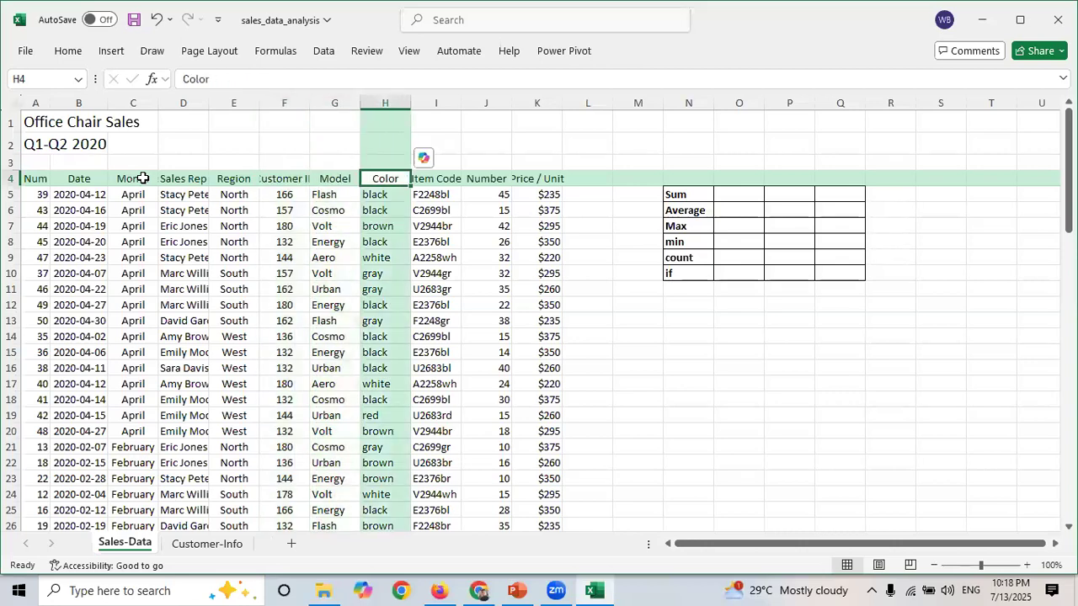
{"action": "key", "text": "Right"}
{"action": "key", "text": "Right"}
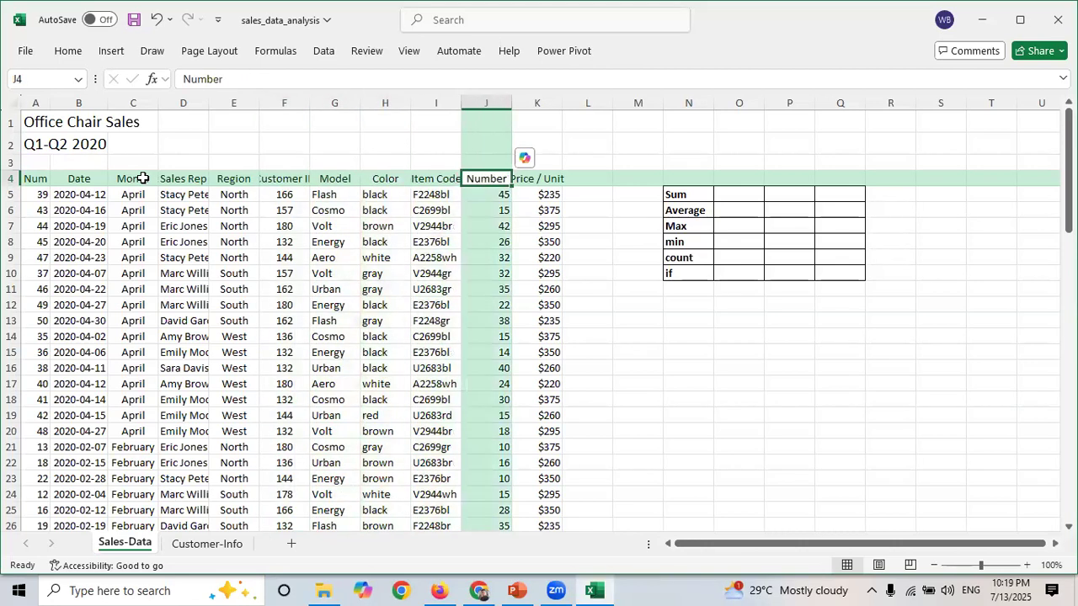
{"action": "key", "text": "Right"}
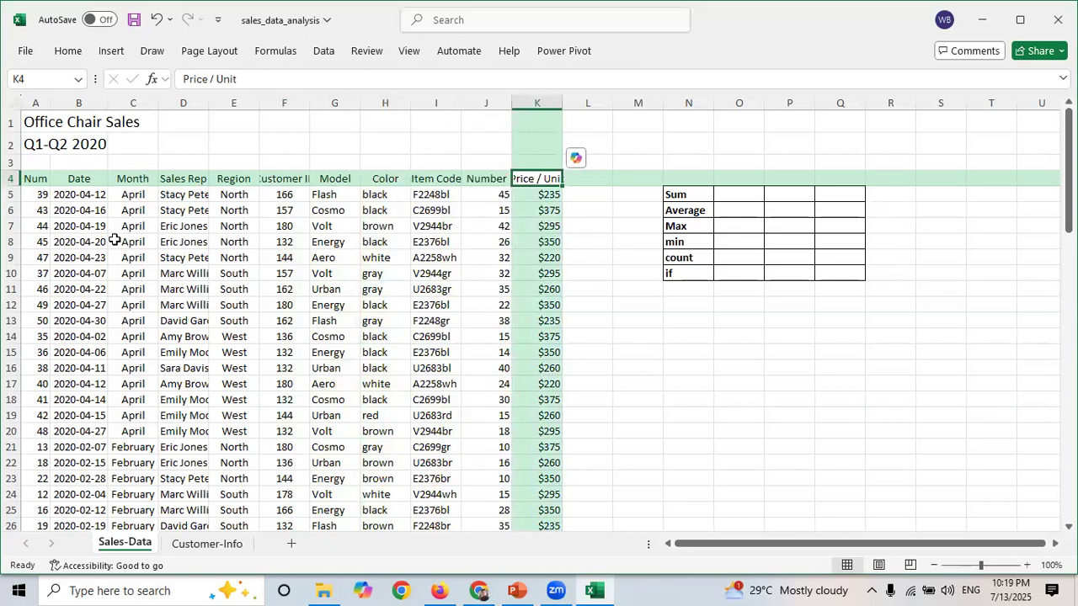
{"action": "key", "text": "Down"}
{"action": "key", "text": "Down"}
{"action": "key", "text": "Down"}
{"action": "key", "text": "Down"}
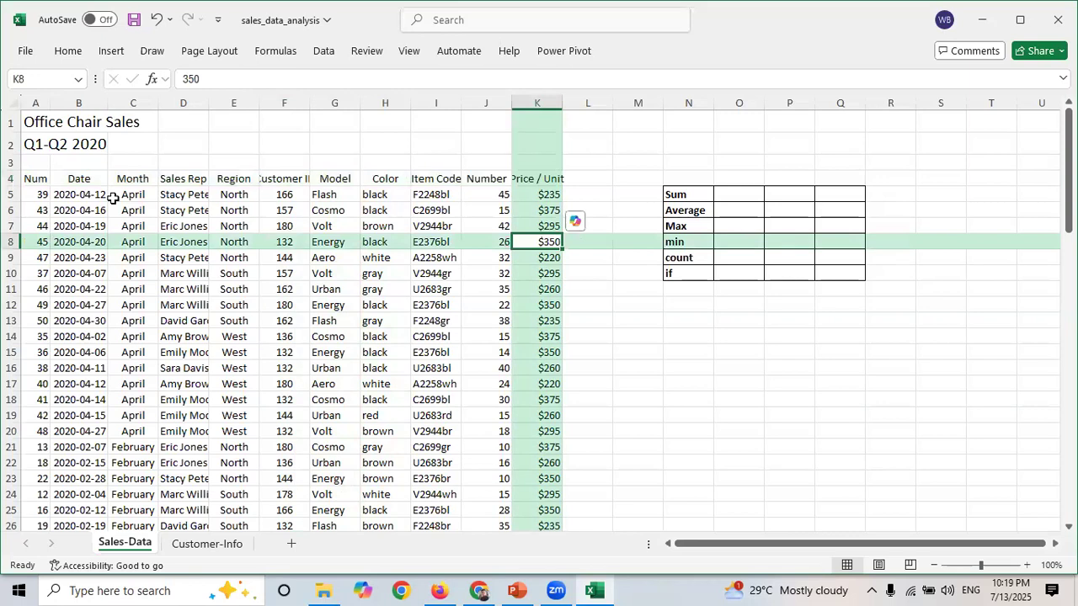
{"action": "left_click", "coordinate": [12, 195]}
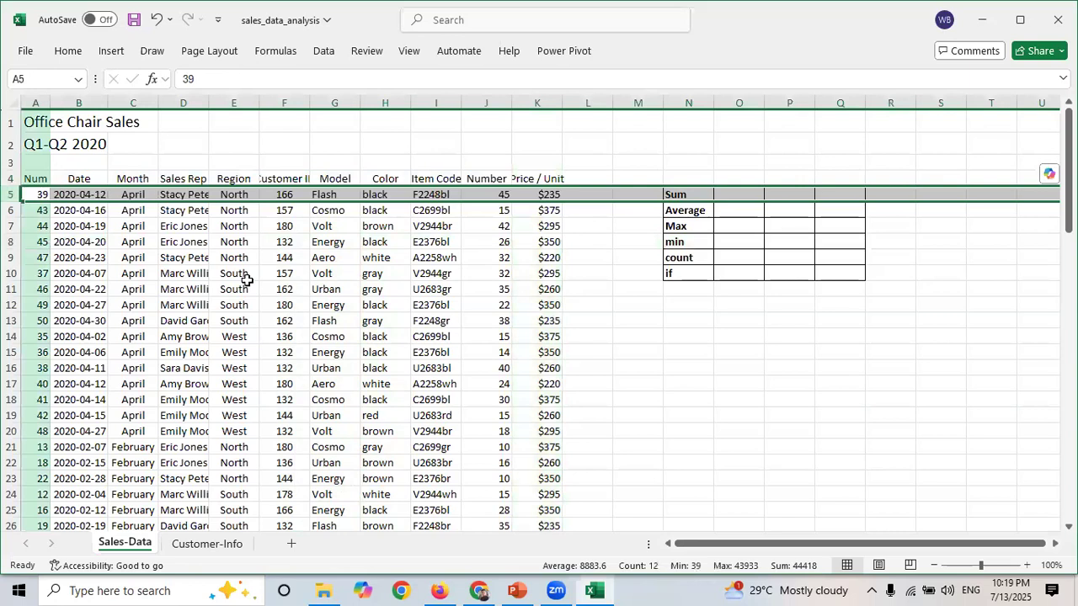
{"action": "key", "text": "Down"}
{"action": "key", "text": "Up"}
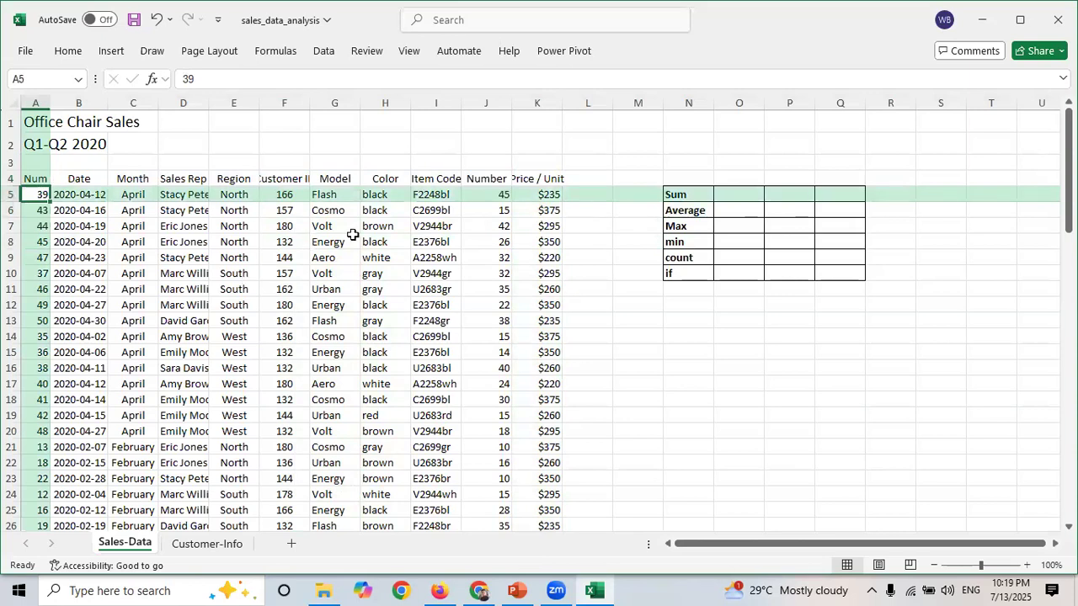
{"action": "left_click", "coordinate": [295, 191]}
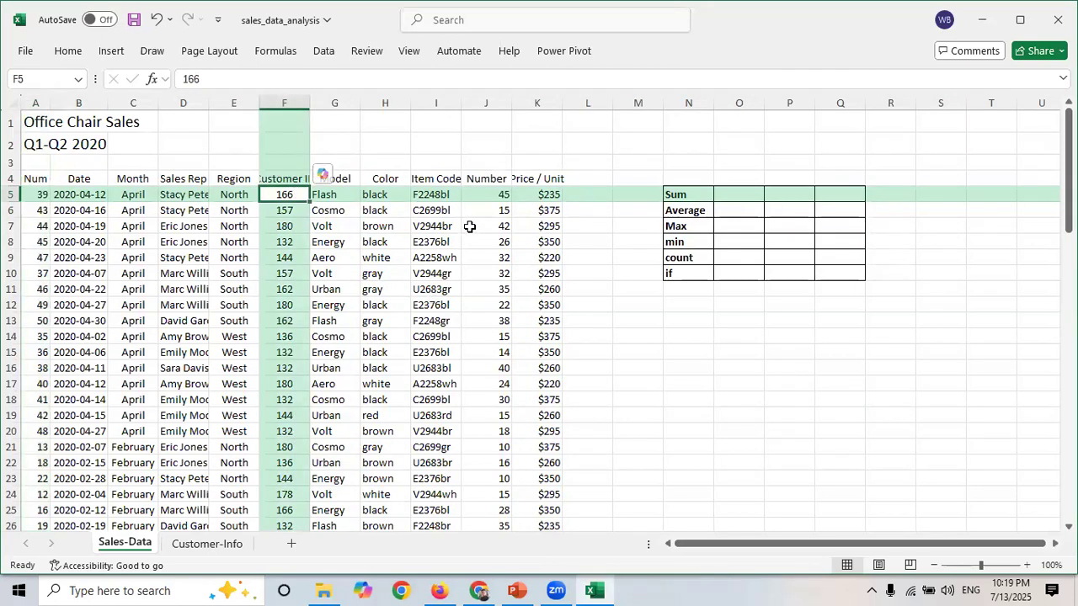
- Examine the values in the Number and Price / Unit columns of the sales table
{"action": "left_click", "coordinate": [481, 195]}
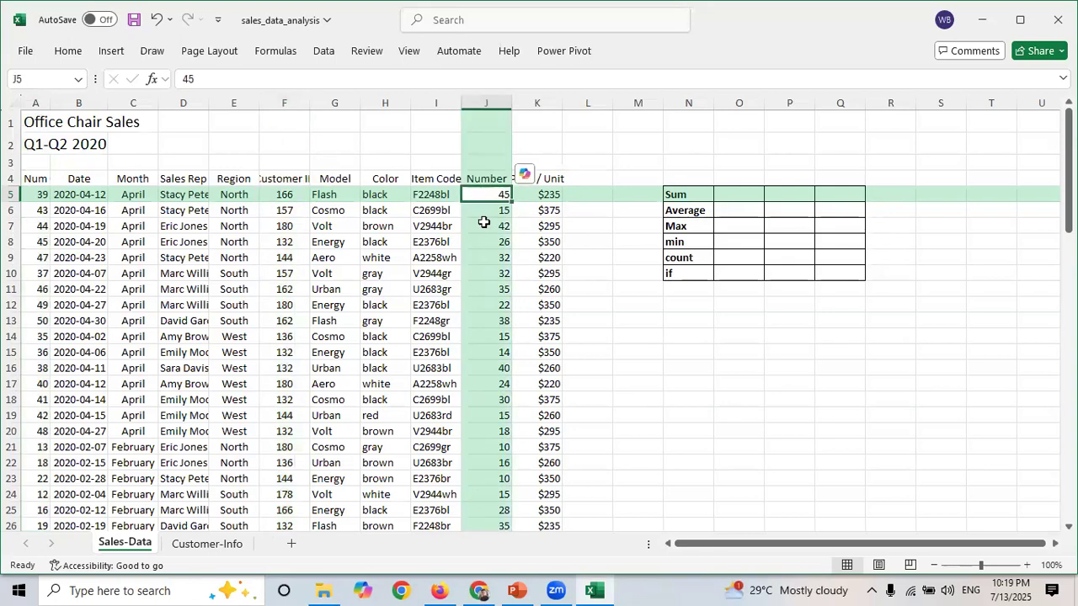
{"action": "left_click", "coordinate": [546, 196]}
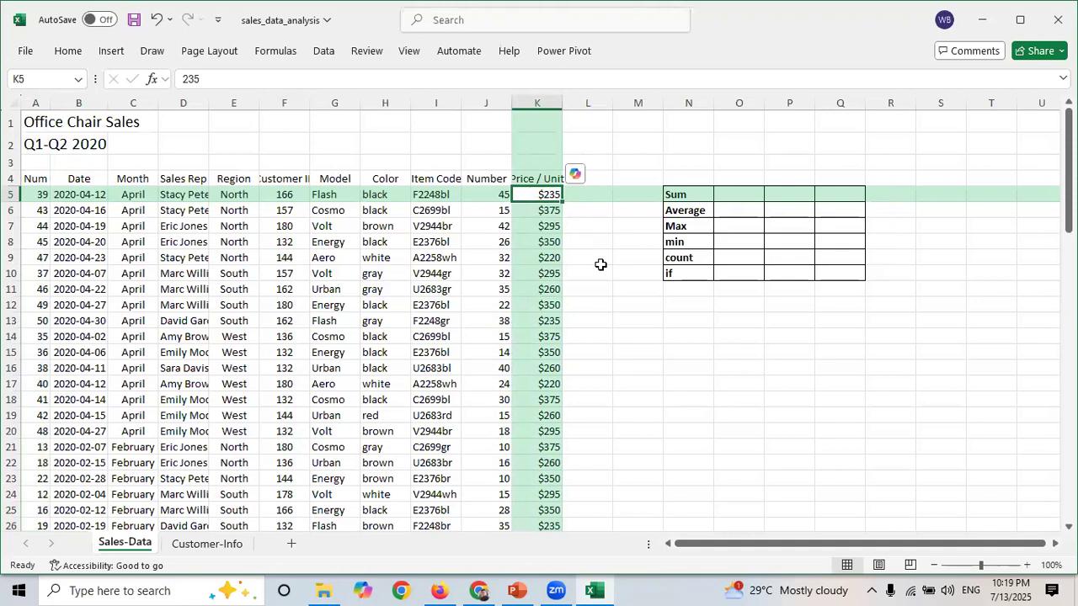
{"action": "key", "text": "Down"}
{"action": "key", "text": "Up"}
{"action": "key", "text": "Up"}
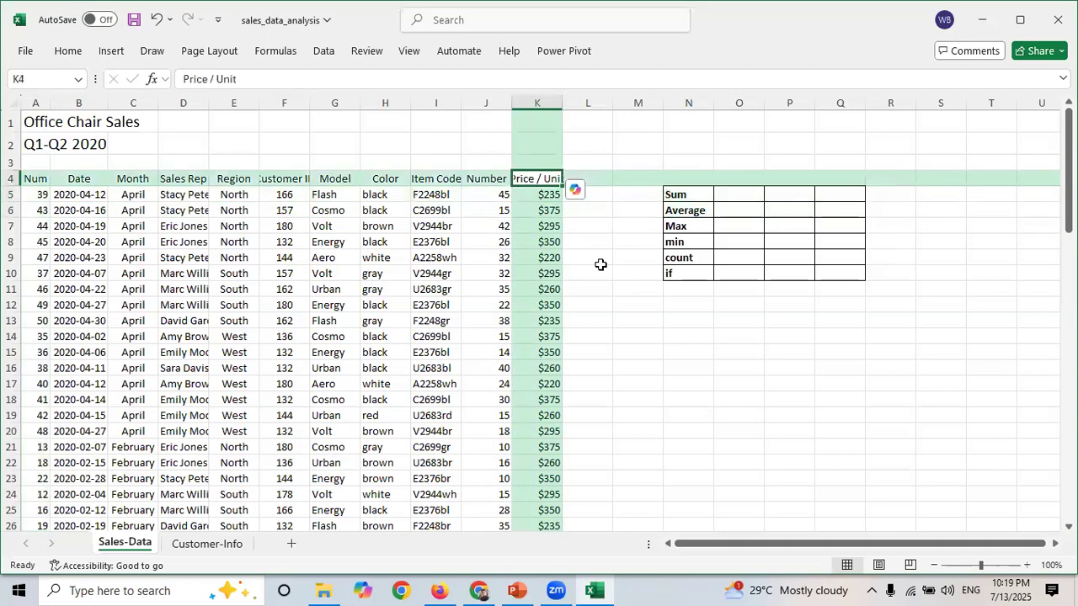
{"action": "key", "text": "Down"}
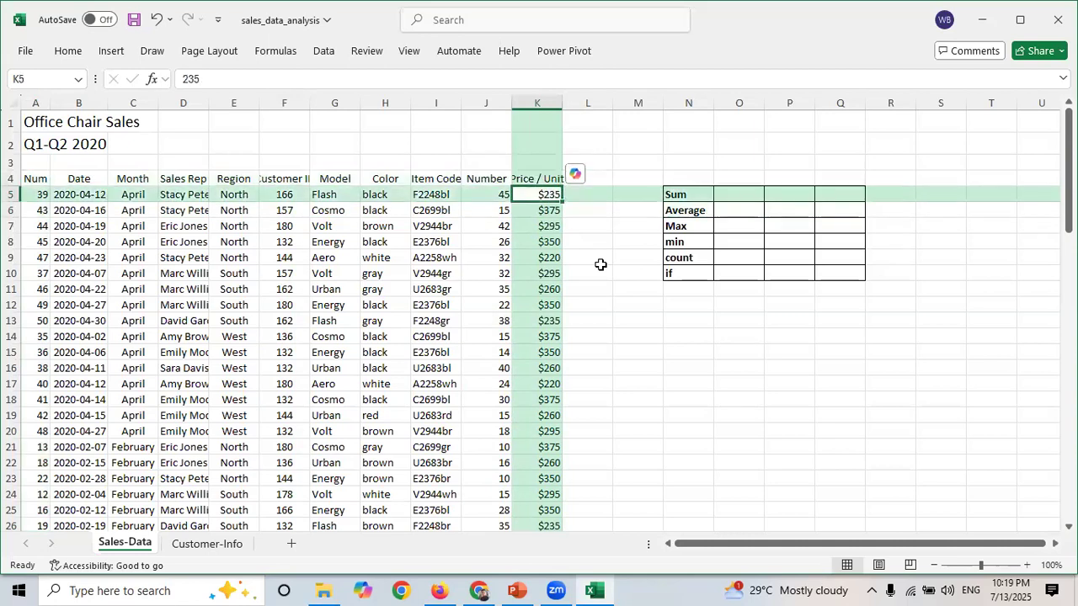
{"action": "key", "text": "Left"}
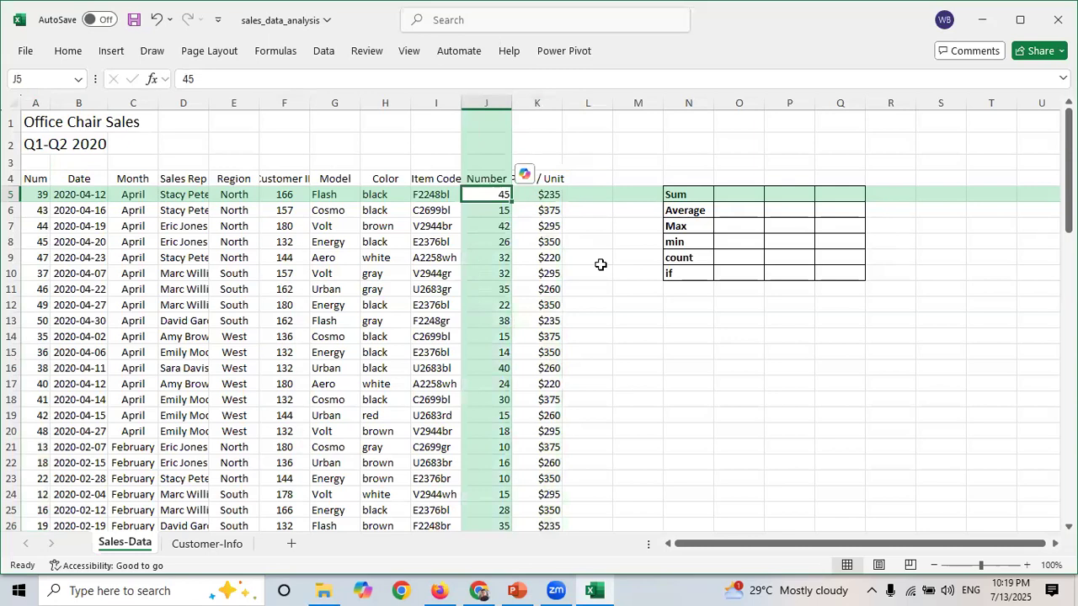
{"action": "key", "text": "Right"}
{"action": "key", "text": "Right"}
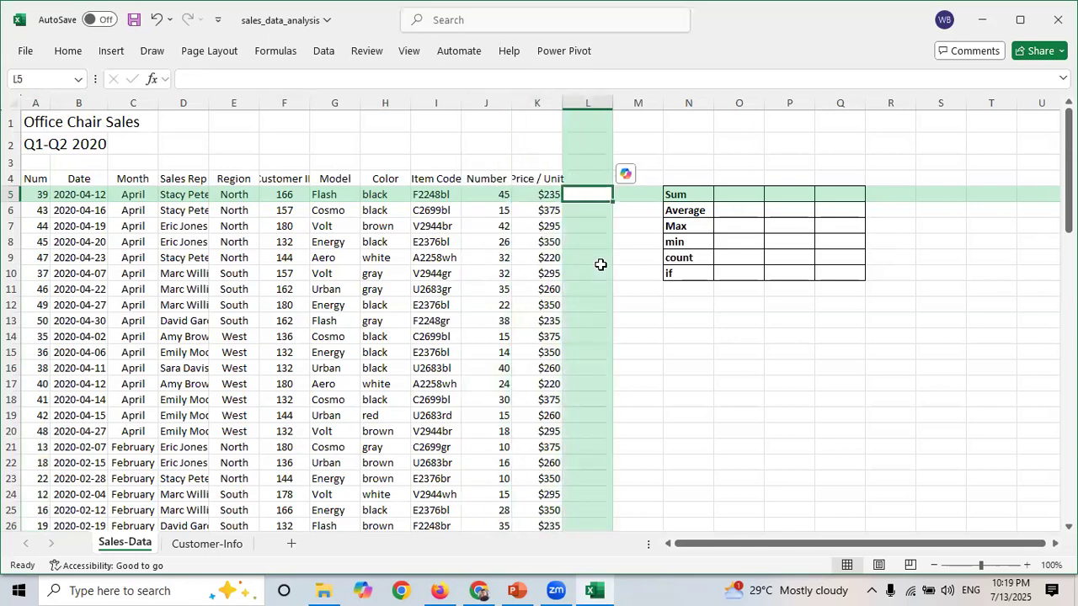
{"action": "left_click", "coordinate": [541, 199]}
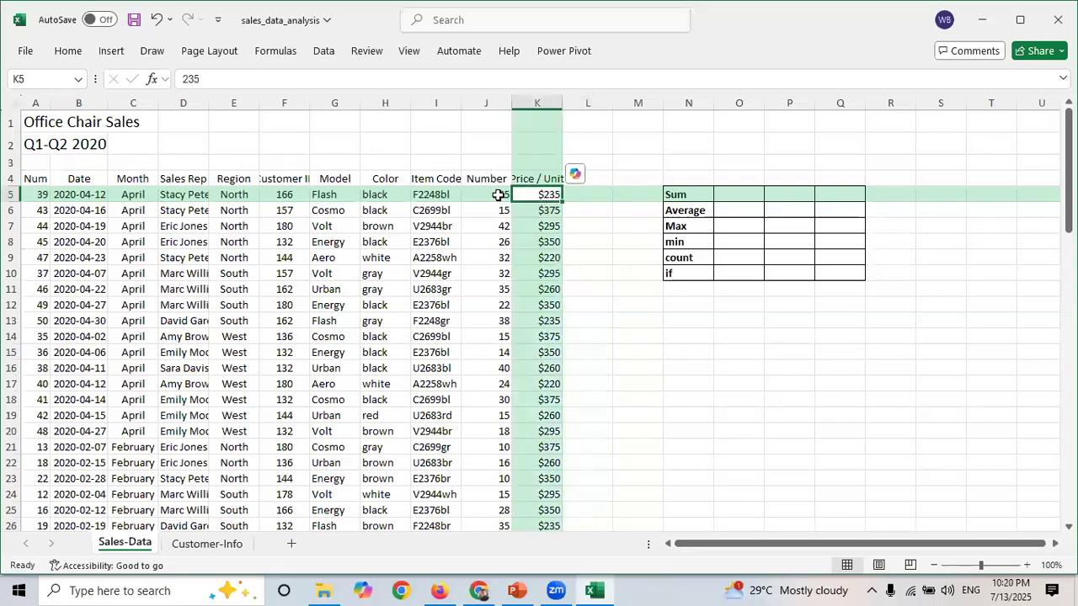
{"action": "left_click", "coordinate": [499, 195]}
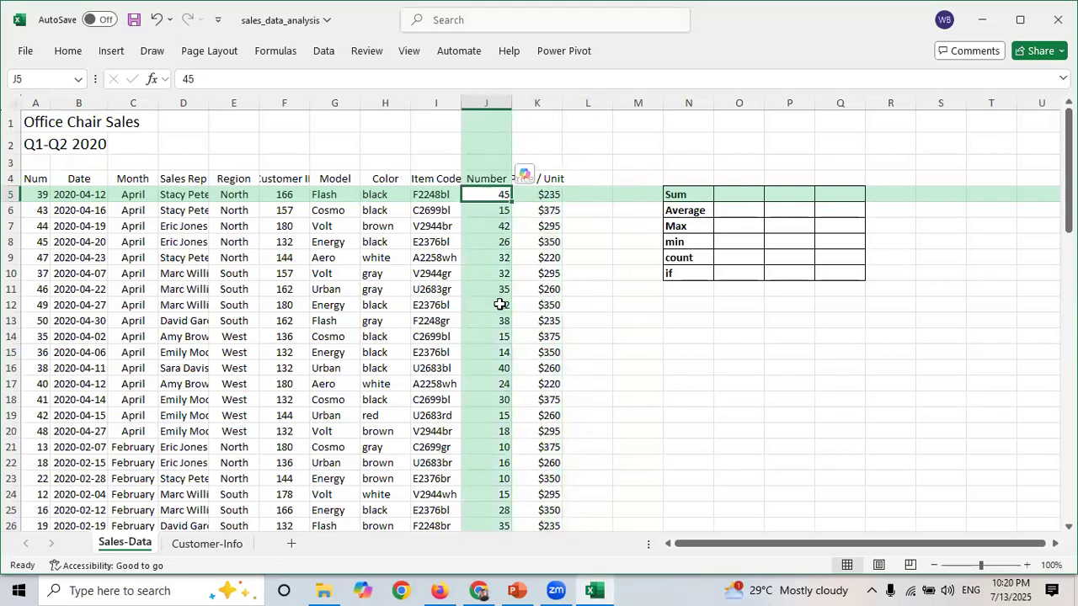
{"action": "key", "text": "Down"}
{"action": "key", "text": "Down"}
{"action": "key", "text": "Up"}
{"action": "key", "text": "Up"}
{"action": "key", "text": "Down"}
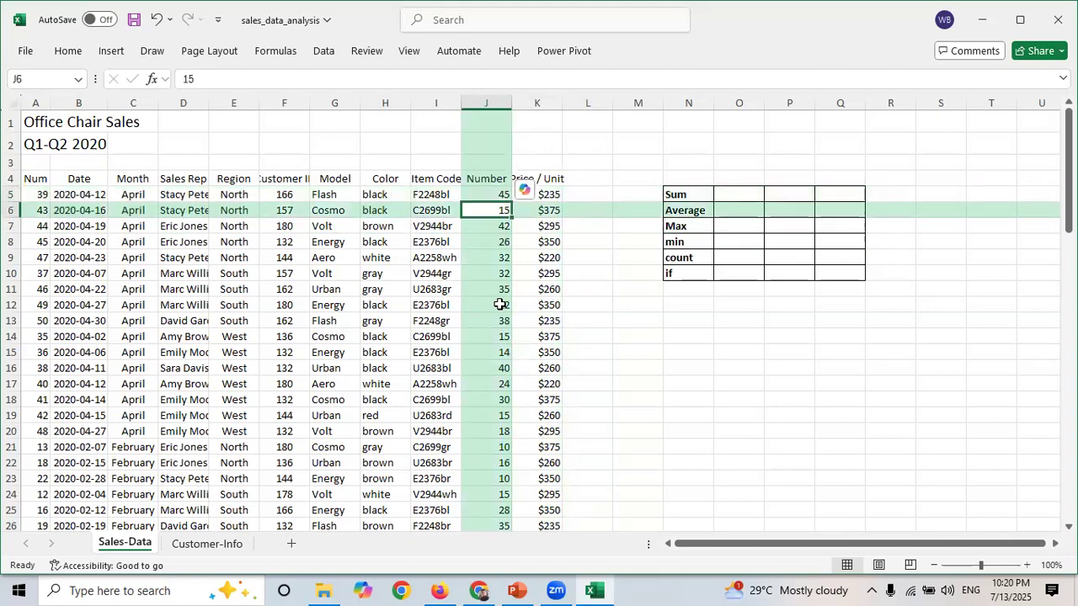
{"action": "key", "text": "Up"}
{"action": "key", "text": "Down"}
{"action": "key", "text": "Down"}
{"action": "key", "text": "Down"}
{"action": "key", "text": "Down"}
{"action": "key", "text": "Down"}
{"action": "key", "text": "Down"}
{"action": "key", "text": "Down"}
{"action": "key", "text": "Down"}
{"action": "key", "text": "Down"}
{"action": "key", "text": "Down"}
{"action": "key", "text": "Down"}
{"action": "key", "text": "Down"}
{"action": "key", "text": "Down"}
{"action": "key", "text": "Down"}
{"action": "key", "text": "Down"}
{"action": "key", "text": "Down"}
{"action": "key", "text": "Down"}
{"action": "key", "text": "Down"}
{"action": "key", "text": "Down"}
{"action": "key", "text": "Down"}
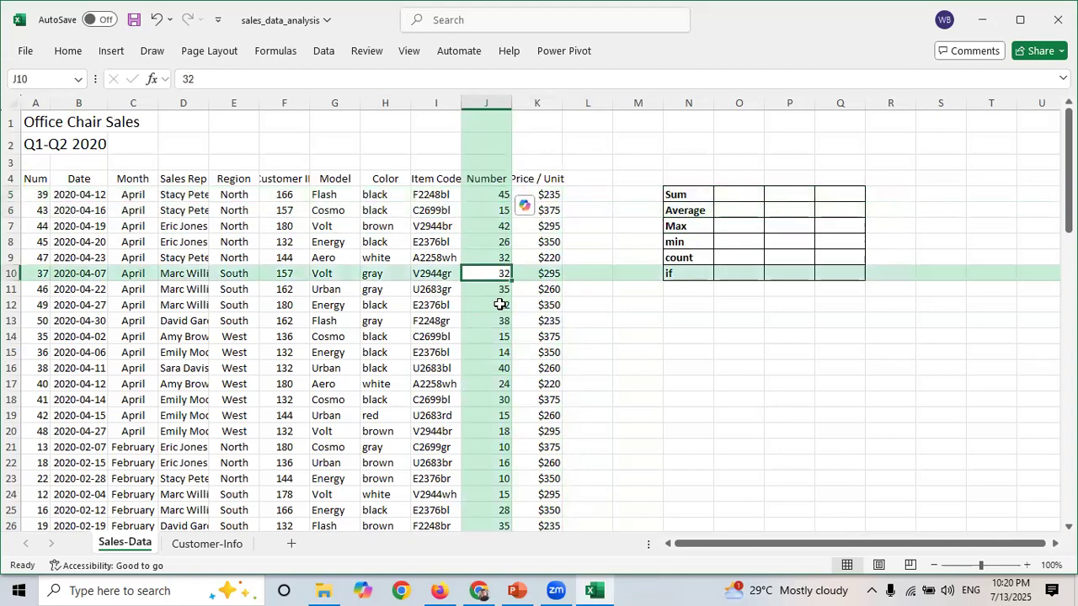
{"action": "key", "text": "Down"}
{"action": "key", "text": "Down"}
{"action": "key", "text": "Down"}
{"action": "key", "text": "Down"}
{"action": "key", "text": "Down"}
{"action": "key", "text": "Down"}
{"action": "key", "text": "Down"}
{"action": "key", "text": "Down"}
{"action": "key", "text": "Down"}
{"action": "key", "text": "Down"}
{"action": "key", "text": "Down"}
{"action": "key", "text": "Down"}
{"action": "key", "text": "Down"}
{"action": "key", "text": "Down"}
{"action": "key", "text": "Down"}
{"action": "key", "text": "Down"}
{"action": "key", "text": "Down"}
{"action": "key", "text": "Down"}
{"action": "key", "text": "Down"}
{"action": "key", "text": "Down"}
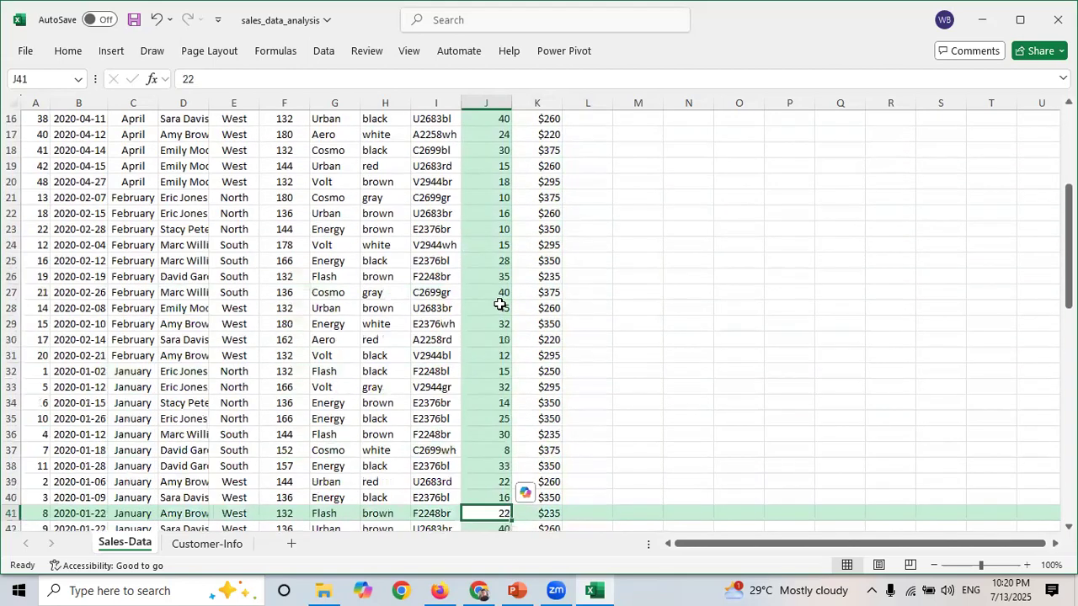
{"action": "key", "text": "Up"}
{"action": "key", "text": "Up"}
{"action": "key", "text": "Up"}
{"action": "key", "text": "Up"}
{"action": "key", "text": "Up"}
{"action": "key", "text": "Up"}
{"action": "key", "text": "Up"}
{"action": "key", "text": "Up"}
{"action": "key", "text": "Up"}
{"action": "key", "text": "Up"}
{"action": "key", "text": "Up"}
{"action": "key", "text": "Up"}
{"action": "key", "text": "Up"}
{"action": "key", "text": "Up"}
{"action": "key", "text": "Up"}
{"action": "key", "text": "Up"}
{"action": "key", "text": "Up"}
{"action": "key", "text": "Up"}
{"action": "key", "text": "Up"}
{"action": "key", "text": "Up"}
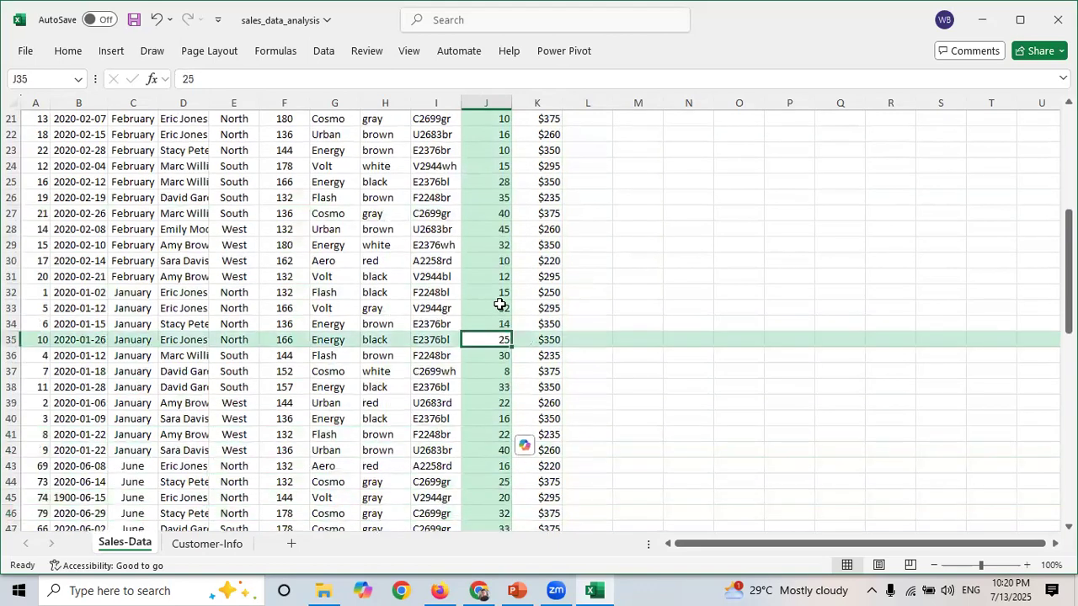
{"action": "key", "text": "Up"}
{"action": "key", "text": "Up"}
{"action": "key", "text": "Up"}
{"action": "key", "text": "Up"}
{"action": "key", "text": "Right"}
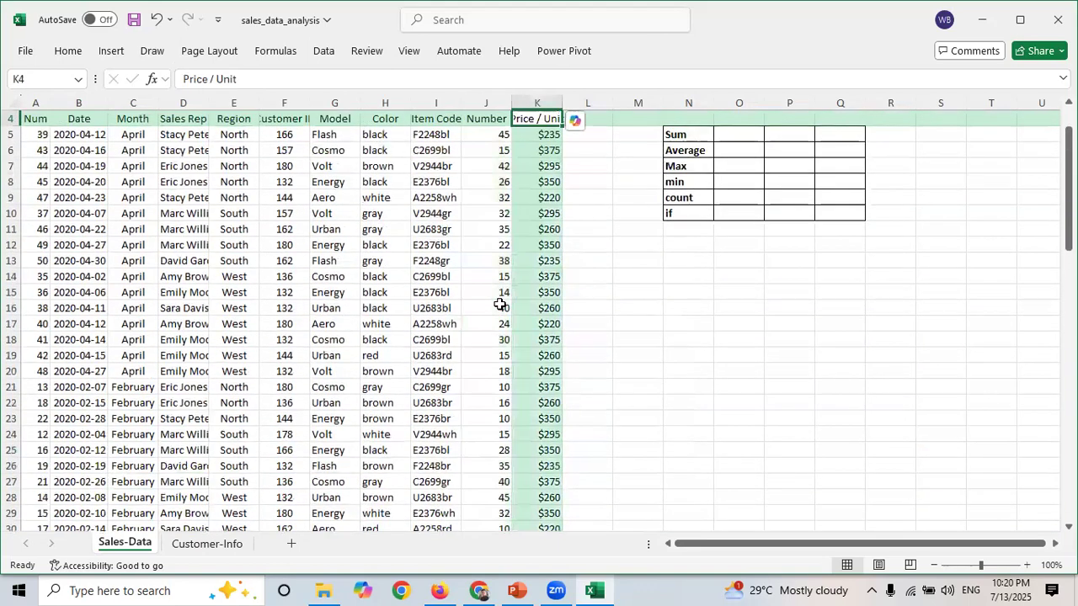
{"action": "key", "text": "Right"}
{"action": "key", "text": "Right"}
{"action": "key", "text": "Right"}
{"action": "key", "text": "Right"}
{"action": "key", "text": "Down"}
{"action": "key", "text": "Left"}
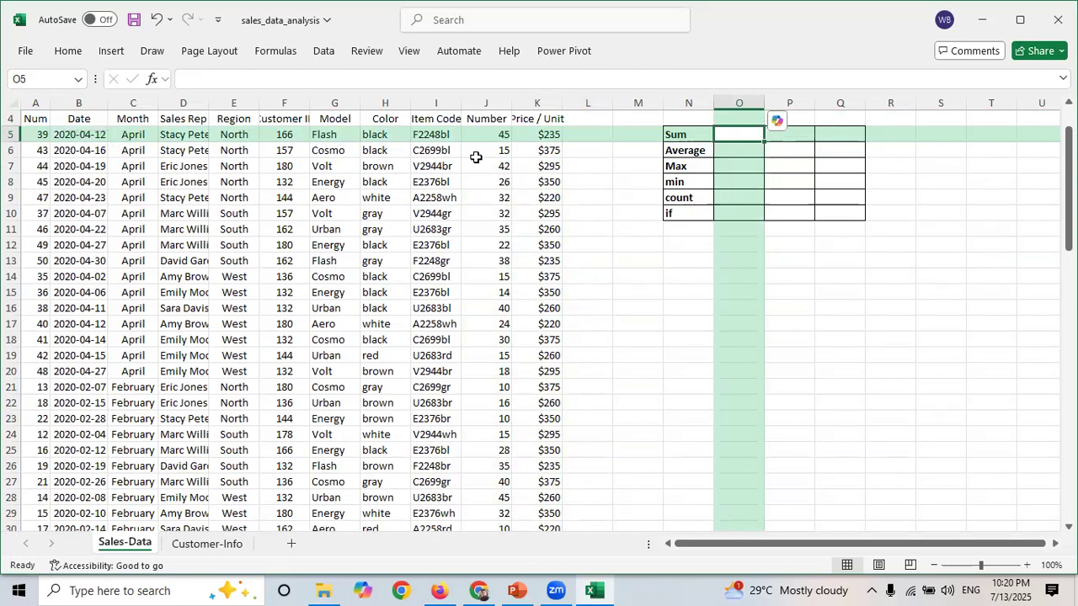
- Try merging the cells P5:Q10, then undo the merge
{"action": "left_click", "coordinate": [792, 135]}
{"action": "key", "text": "shift+Down"}
{"action": "key", "text": "shift+Down"}
{"action": "key", "text": "shift+Down"}
{"action": "key", "text": "shift+Down"}
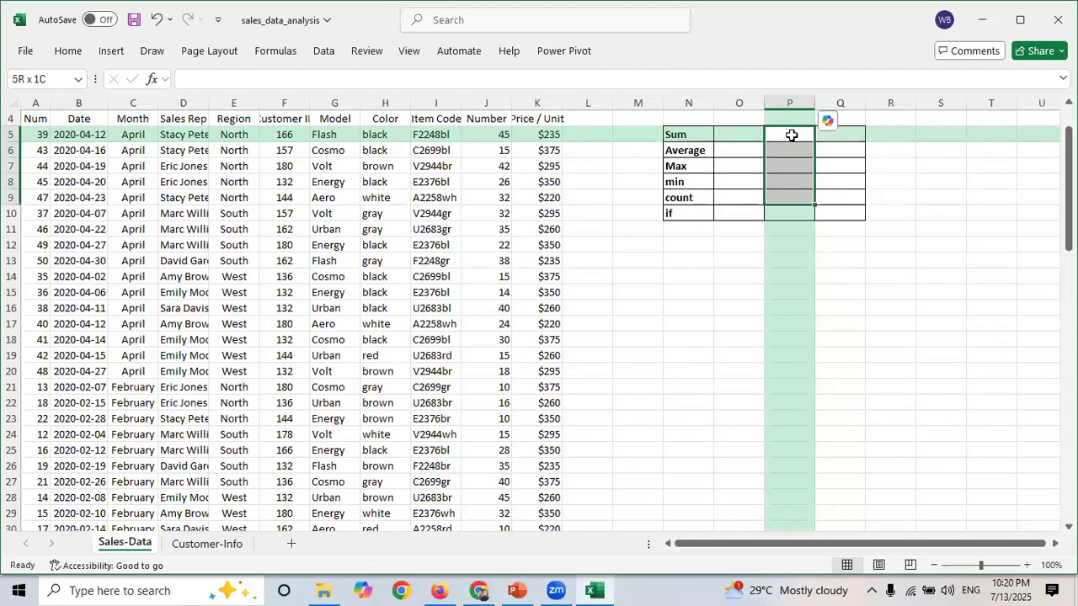
{"action": "key", "text": "shift+Right"}
{"action": "key", "text": "shift+Down"}
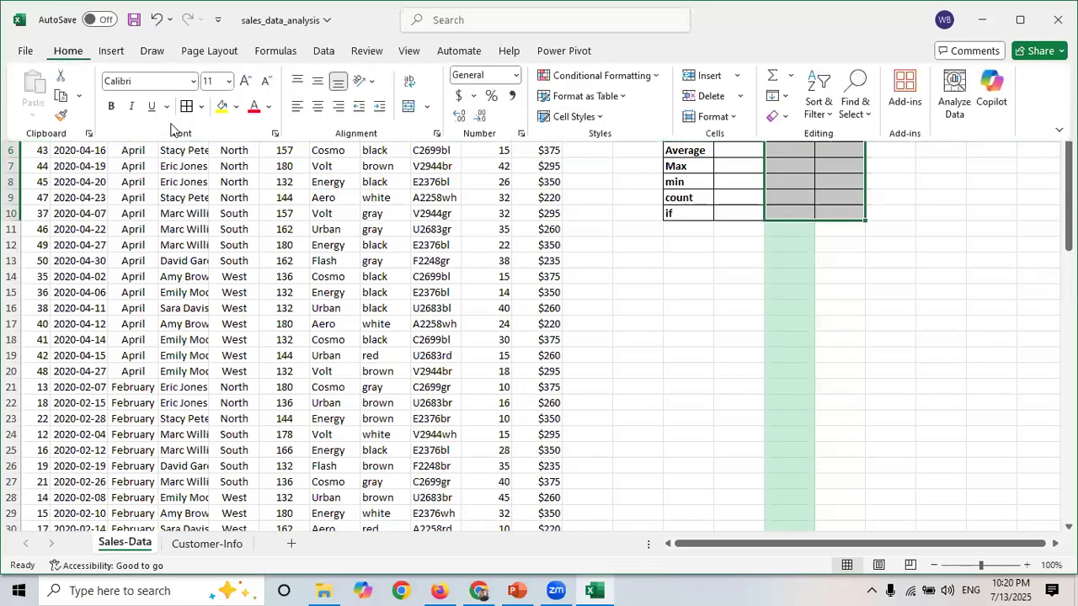
{"action": "left_click", "coordinate": [405, 111]}
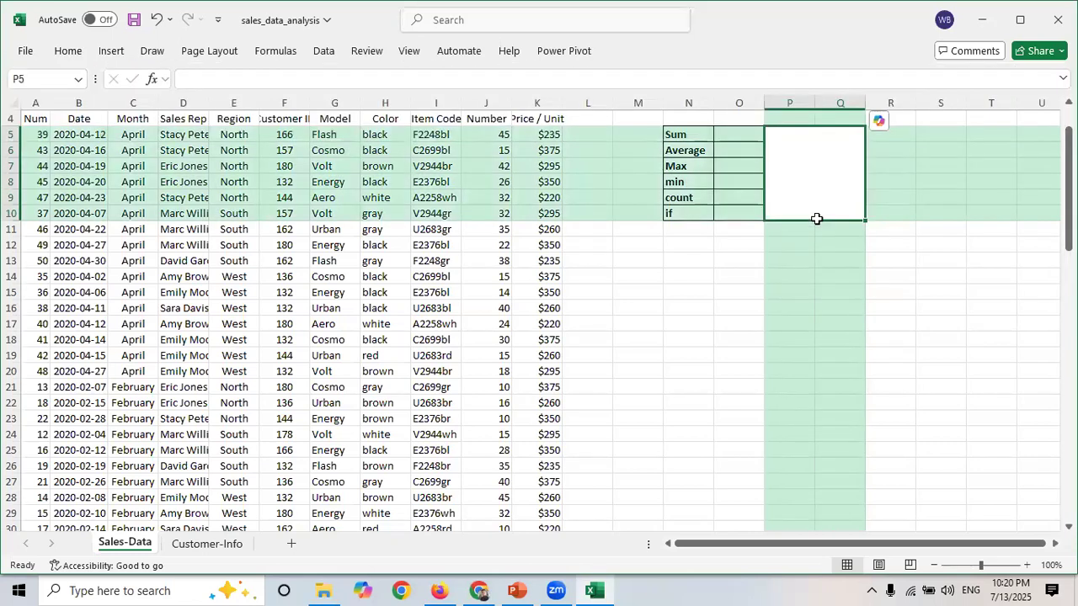
{"action": "key", "text": "ctrl+z"}
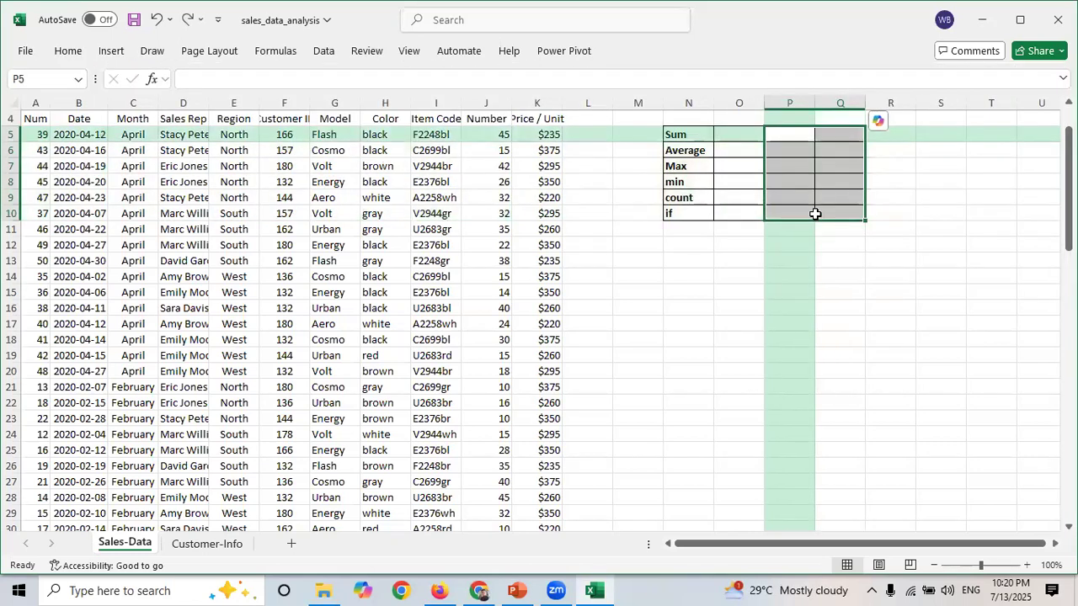
- Widen column P next to the summary labels
{"action": "left_click", "coordinate": [817, 182]}
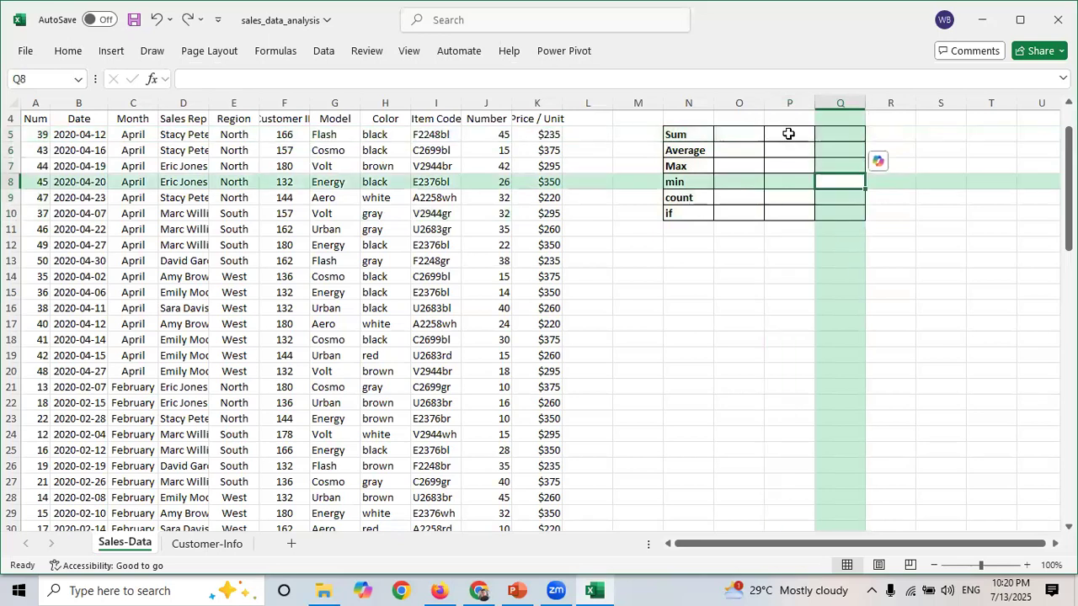
{"action": "left_click", "coordinate": [788, 134]}
{"action": "key", "text": "shift+Right"}
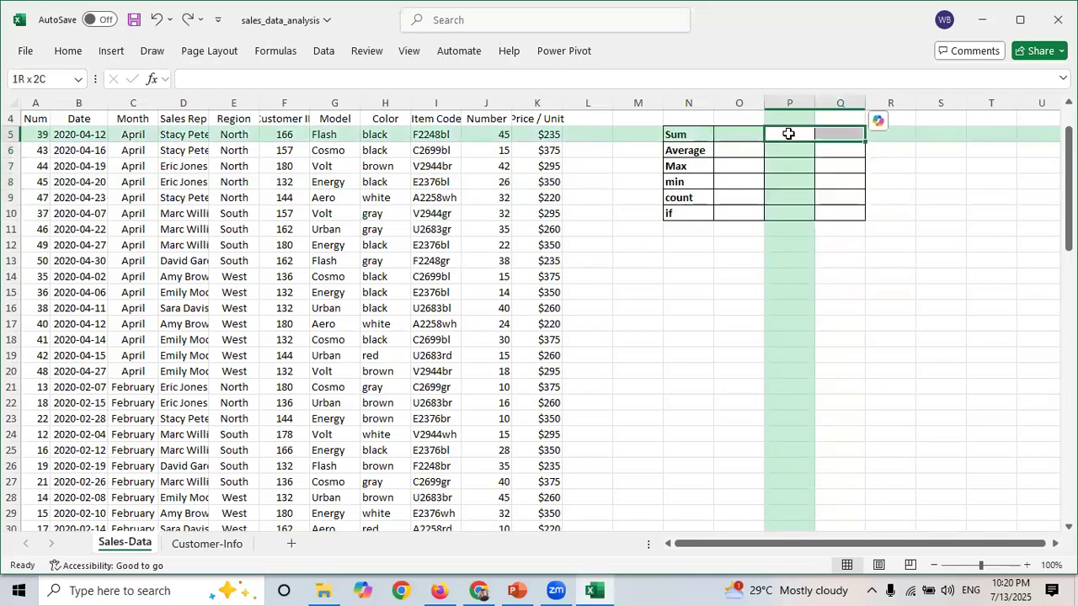
{"action": "left_click_drag", "start_coordinate": [815, 103], "coordinate": [922, 115]}
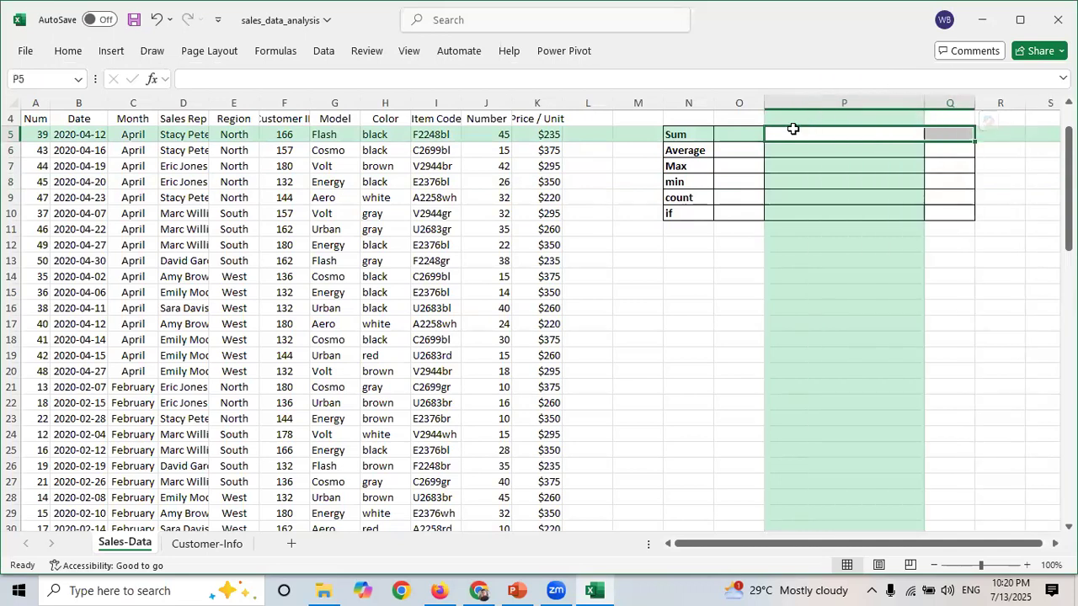
- Enter the description "The sum of total chairs" in cell P5
{"action": "left_click", "coordinate": [793, 128]}
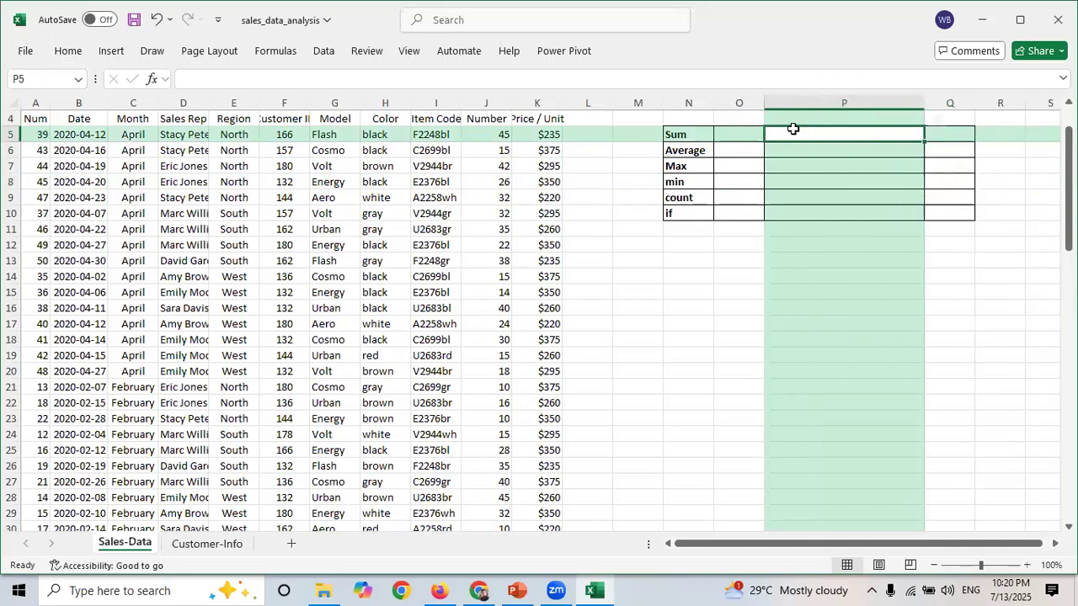
{"action": "type", "text": "Th"}
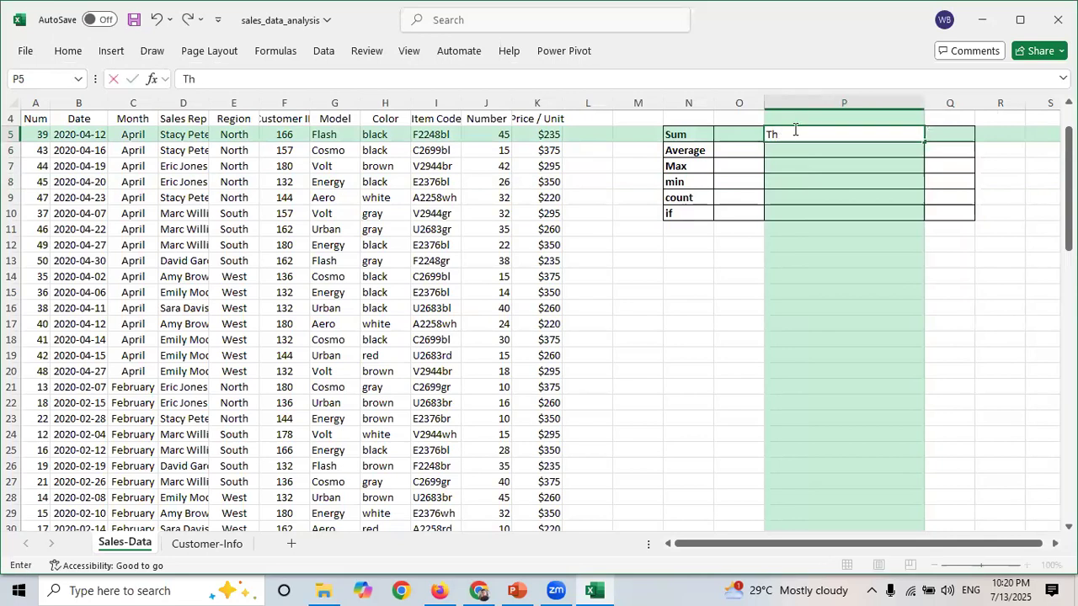
{"action": "type", "text": "e sum of total chairs"}
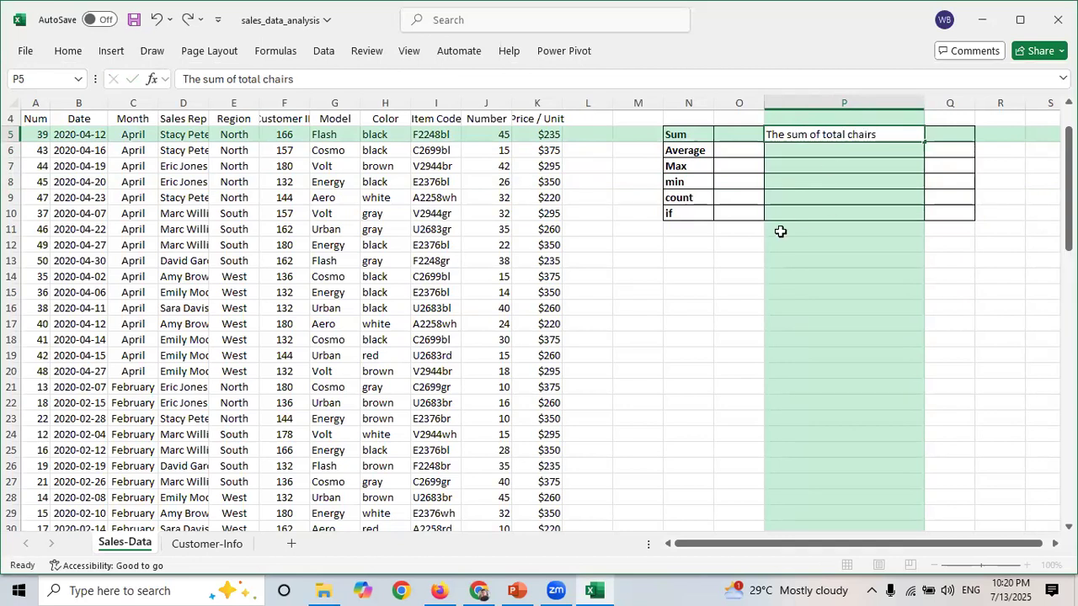
{"action": "left_click", "coordinate": [780, 231]}
- Enter a SUM formula in O5 totalling the Number column range J5:J84
{"action": "left_click", "coordinate": [724, 137]}
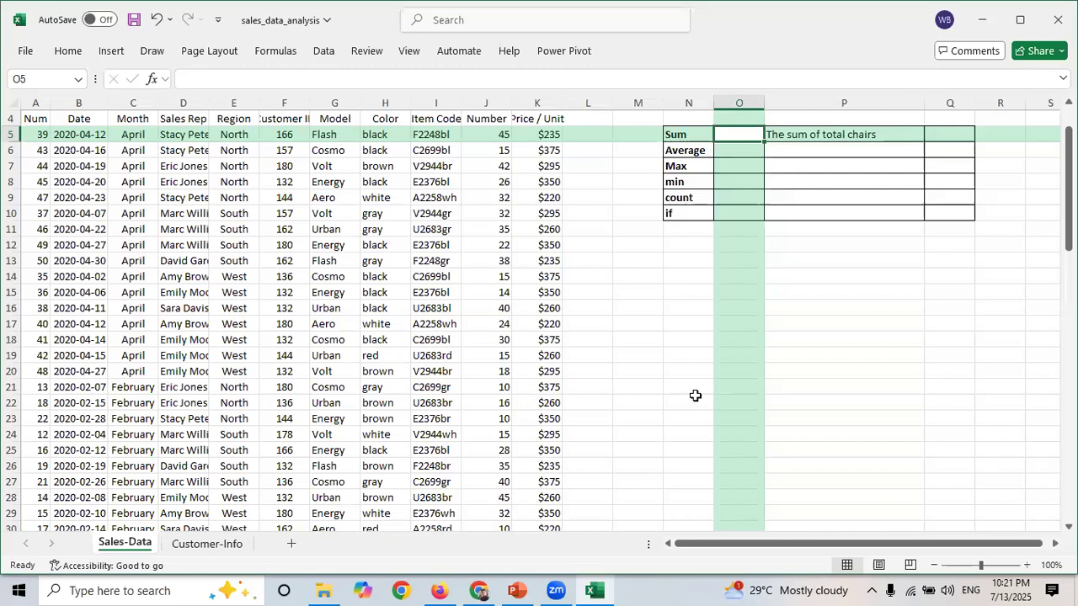
{"action": "type", "text": "="}
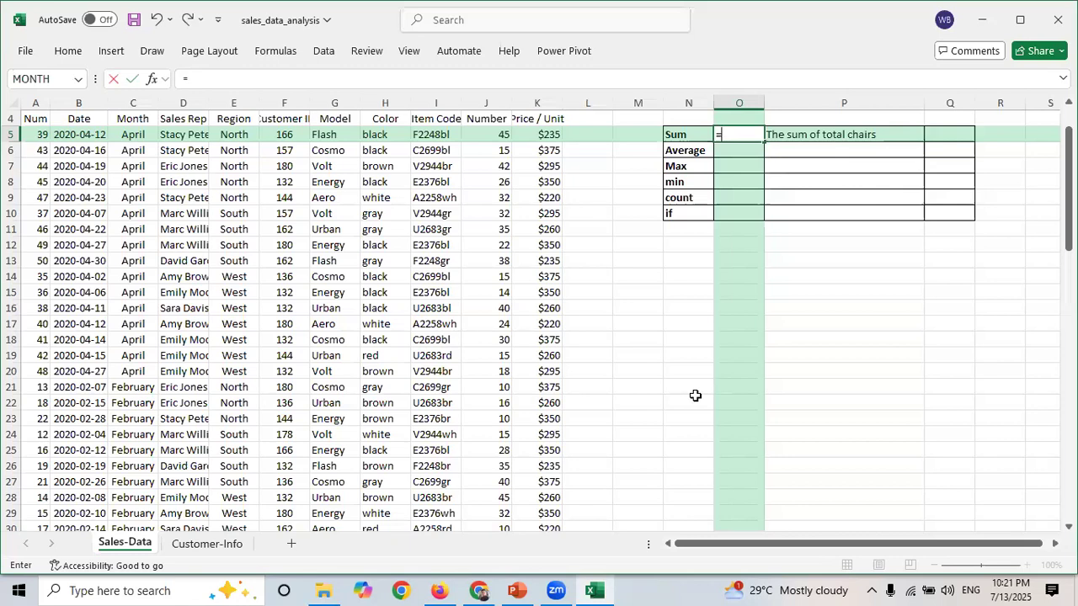
{"action": "type", "text": "s"}
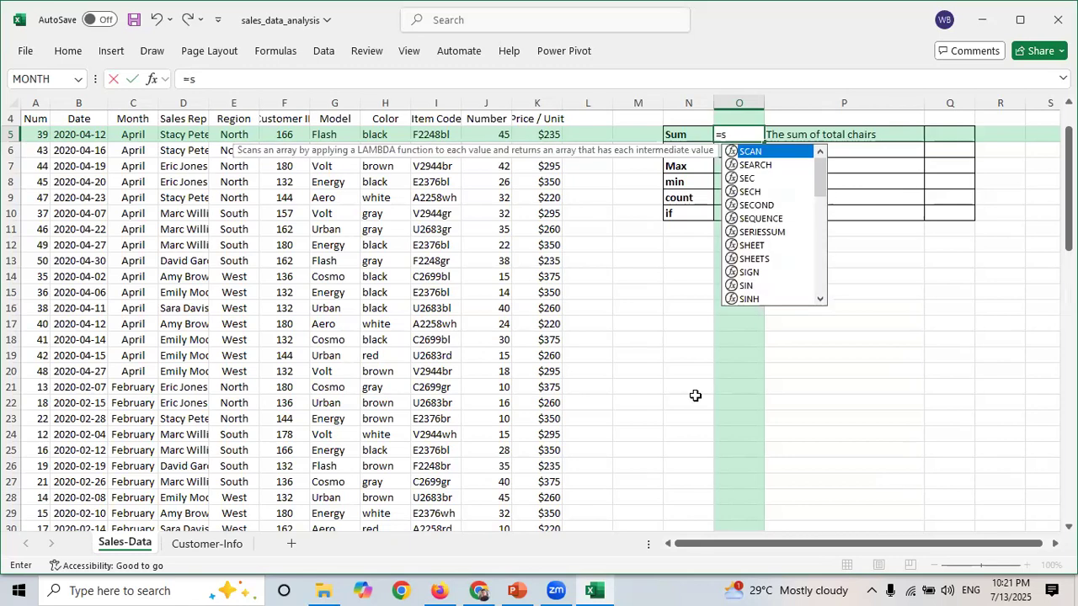
{"action": "type", "text": "um"}
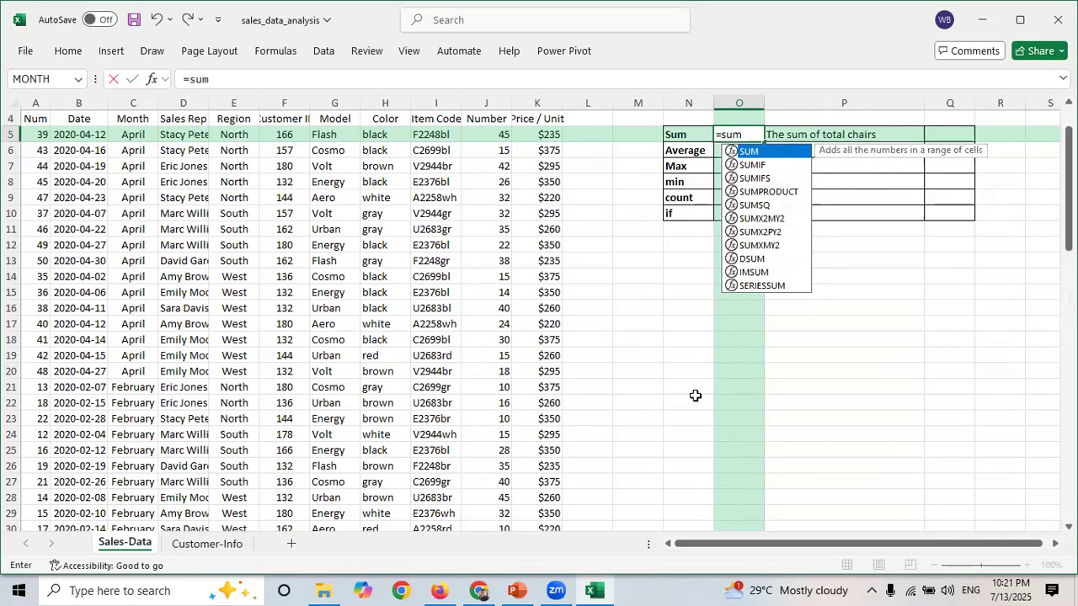
{"action": "type", "text": "("}
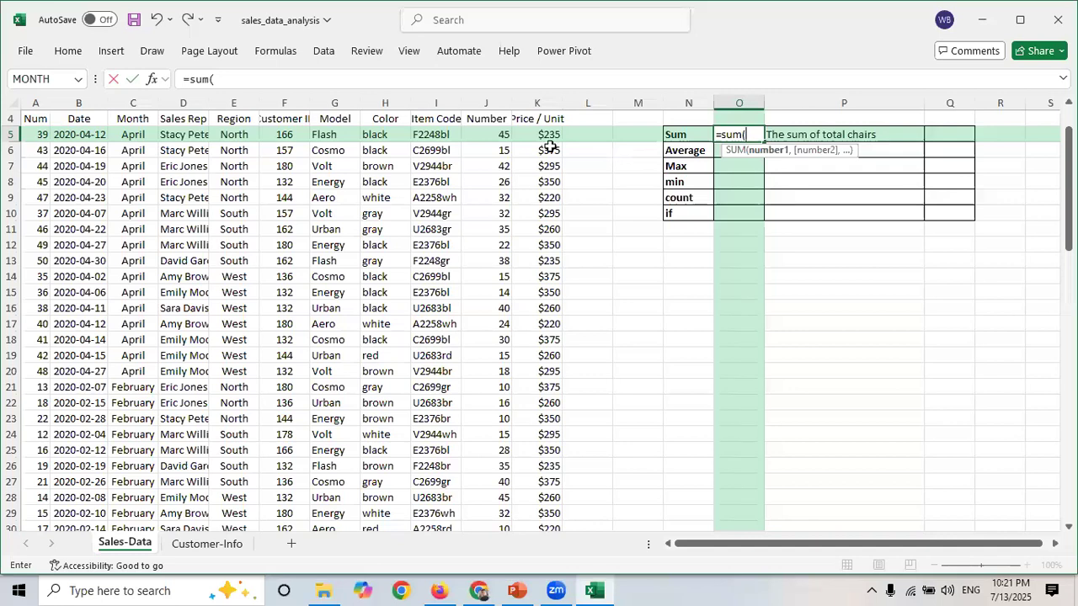
{"action": "left_click_drag", "start_coordinate": [493, 133], "coordinate": [497, 268]}
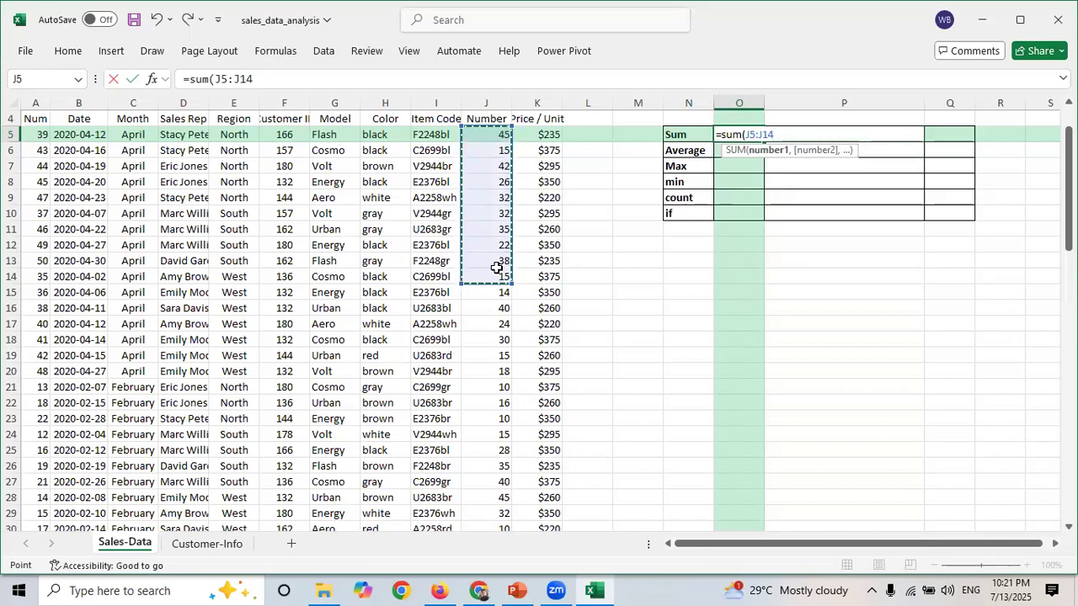
{"action": "key", "text": "ctrl+shift+Down"}
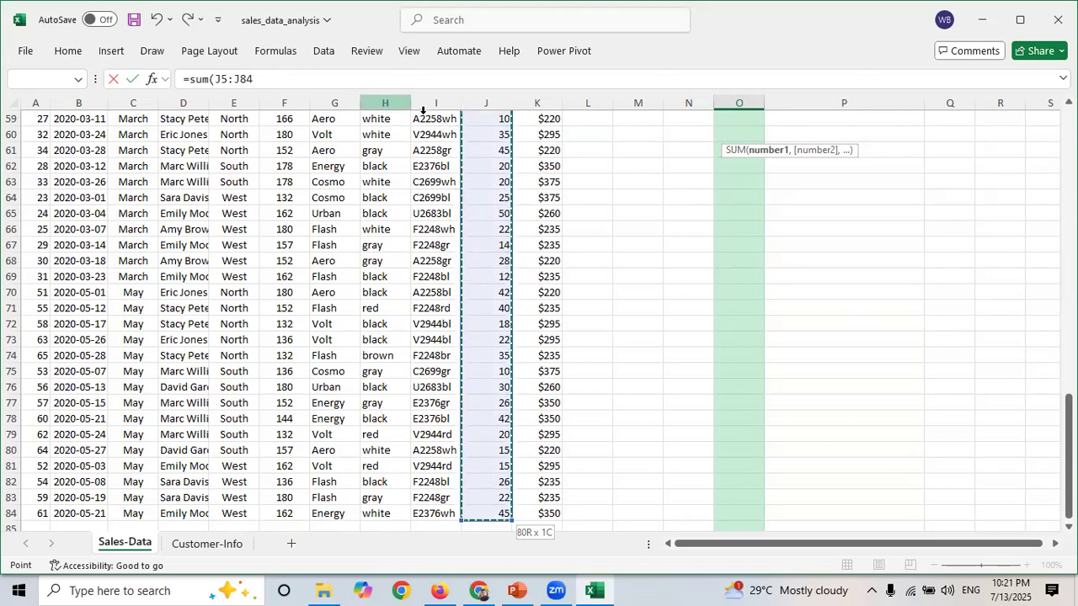
{"action": "left_click", "coordinate": [272, 79]}
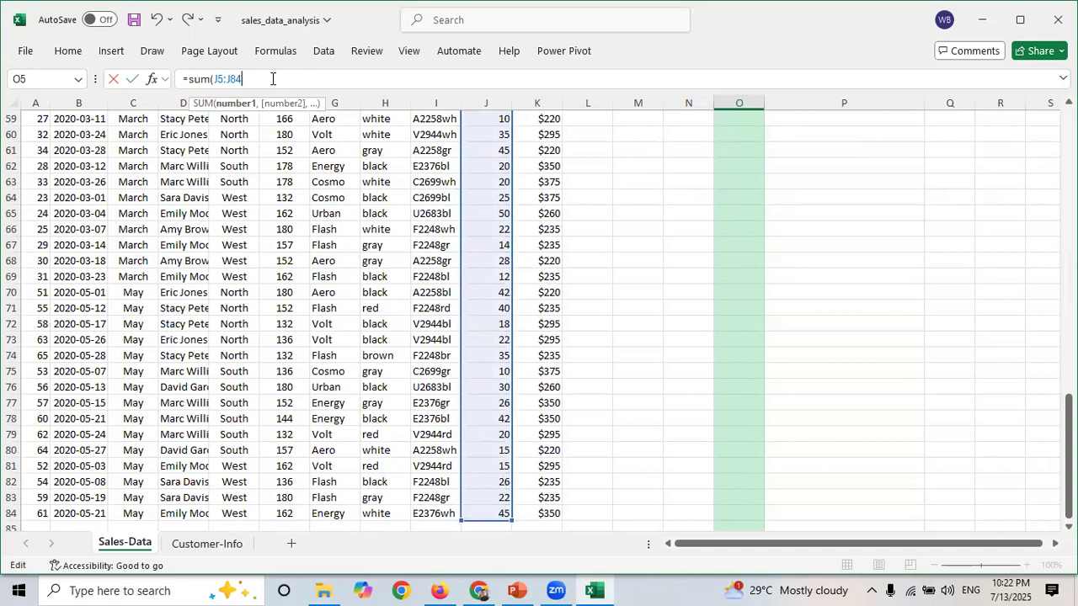
{"action": "type", "text": ")"}
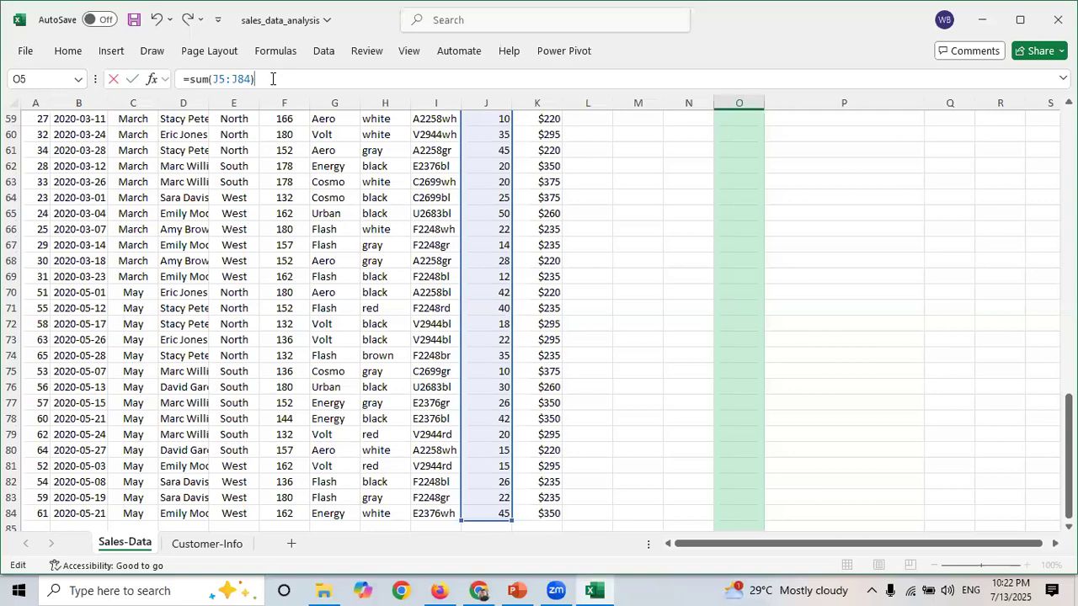
{"action": "key", "text": "Return"}
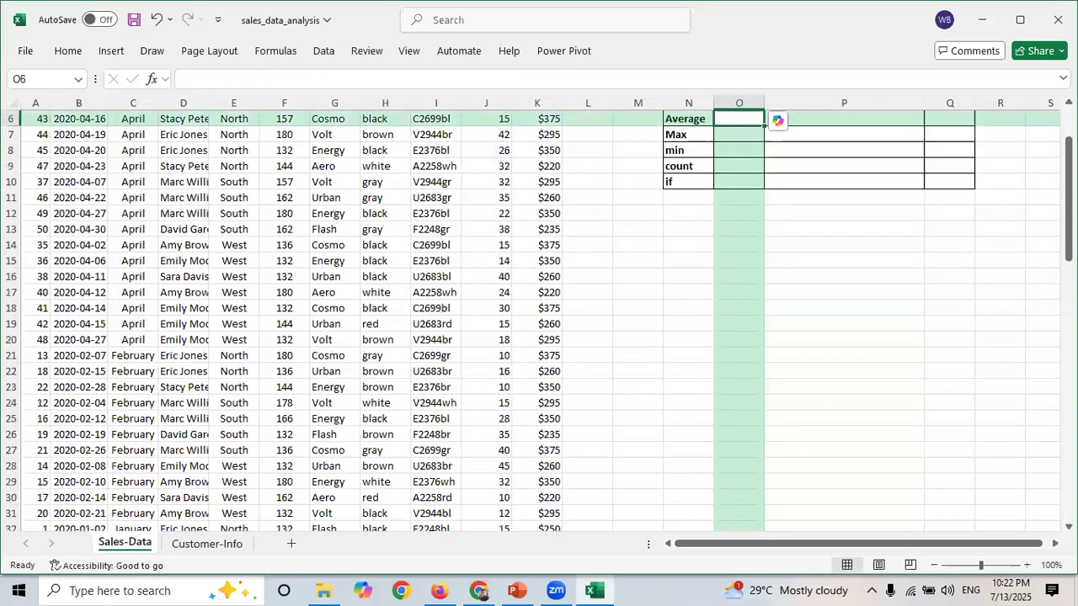
{"action": "left_click_drag", "start_coordinate": [1069, 171], "coordinate": [1069, 139]}
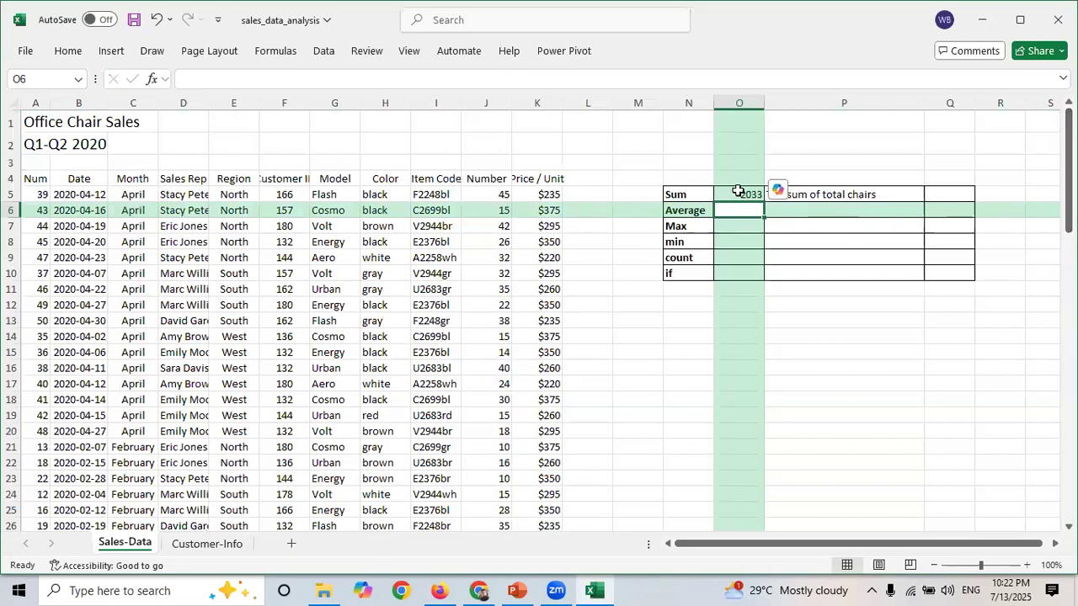
- Widen column O so the summary results fit beside the labels
{"action": "left_click", "coordinate": [737, 191]}
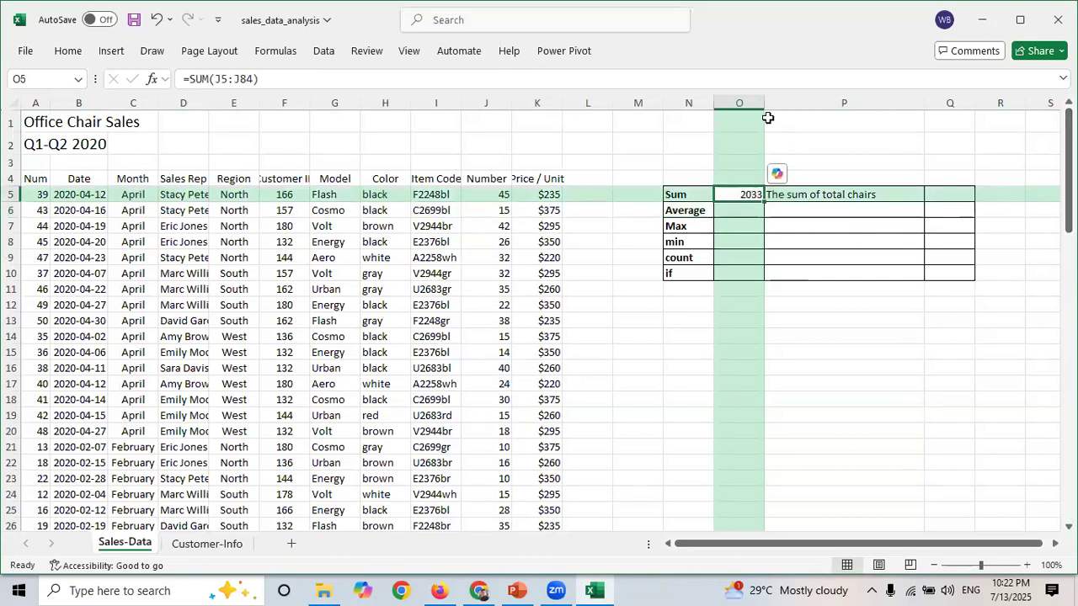
{"action": "left_click_drag", "start_coordinate": [793, 111], "coordinate": [794, 111]}
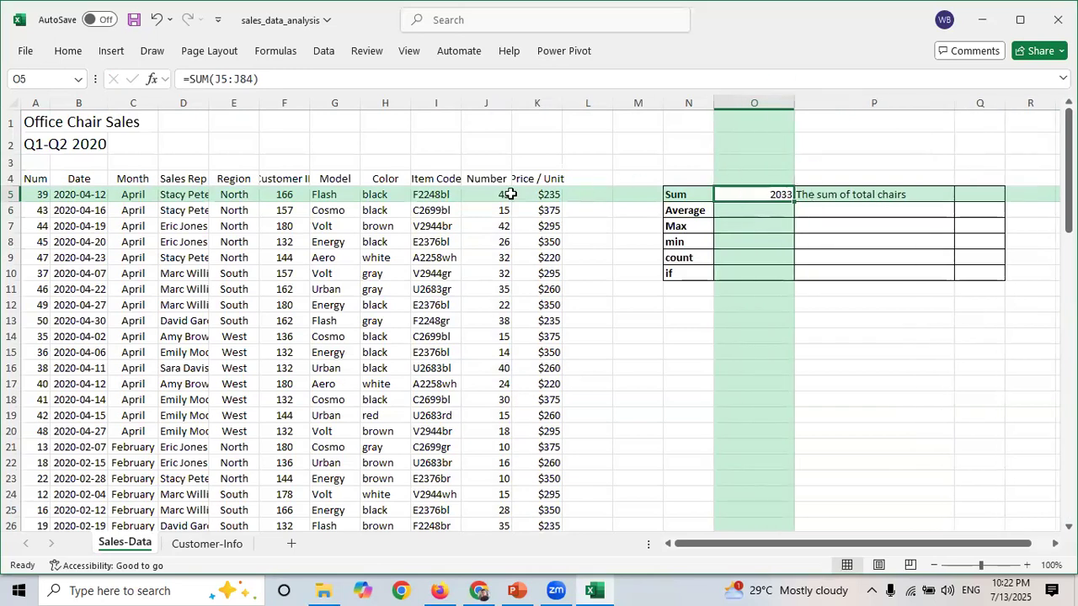
{"action": "left_click_drag", "start_coordinate": [490, 190], "coordinate": [504, 289]}
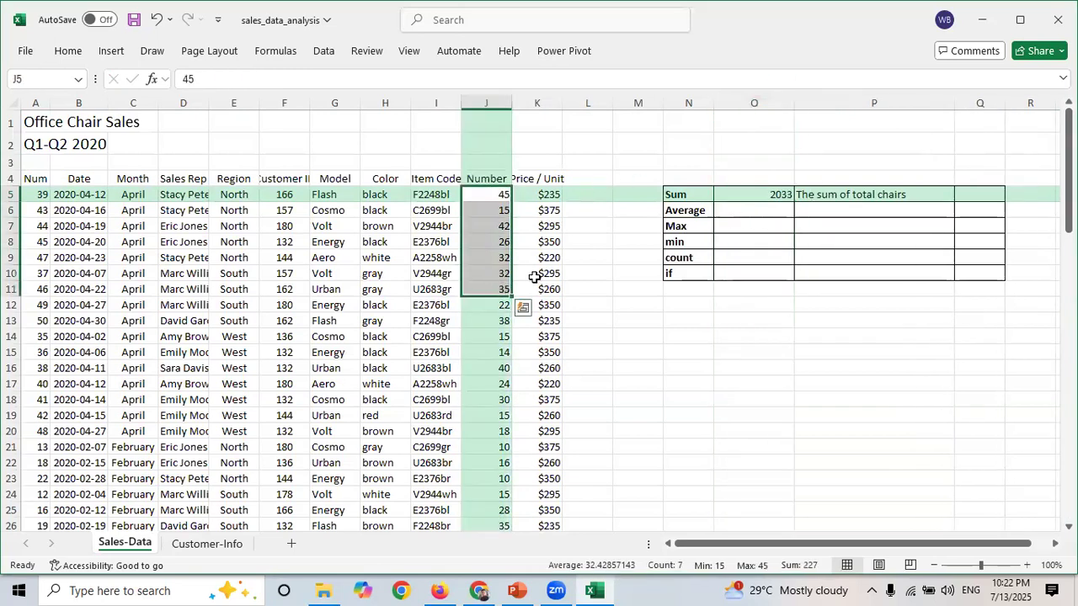
{"action": "left_click", "coordinate": [770, 195]}
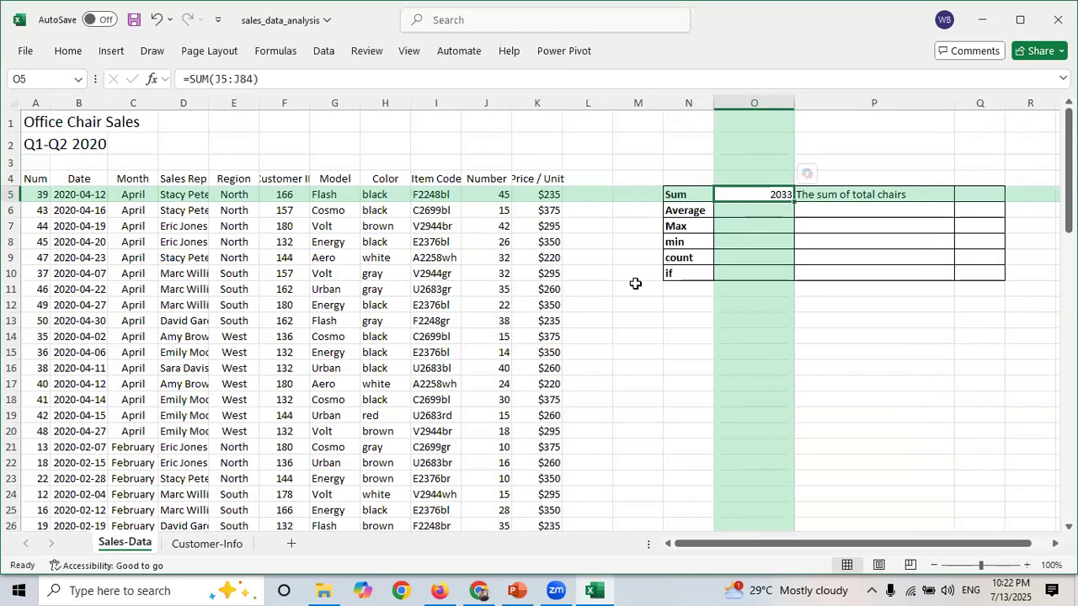
- Switch to Paint by searching for it from the Start menu and opening it
{"action": "key", "text": "super"}
{"action": "type", "text": "pai"}
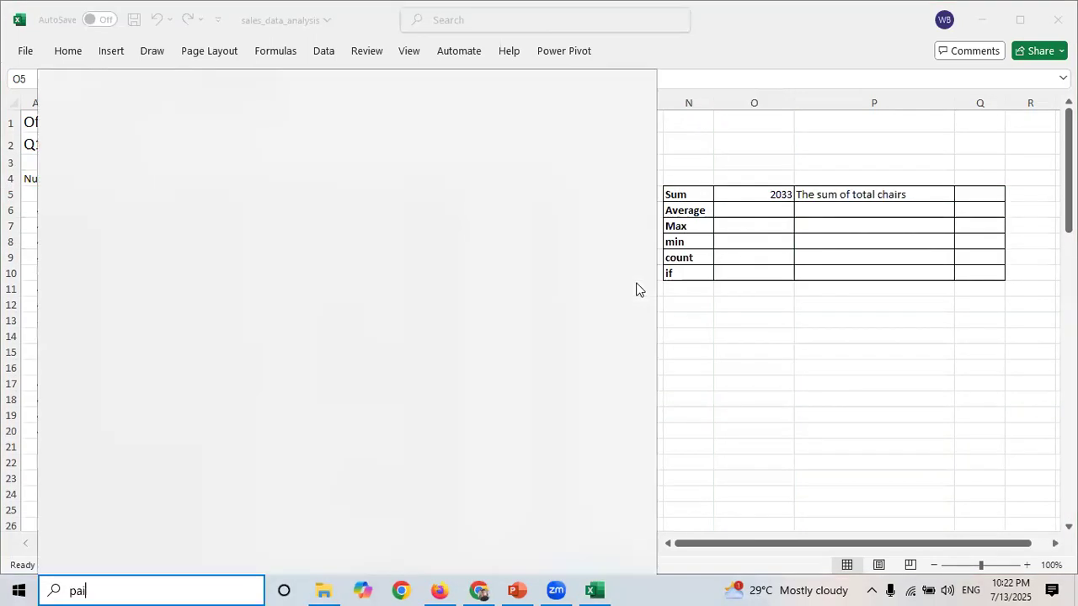
{"action": "type", "text": "nt"}
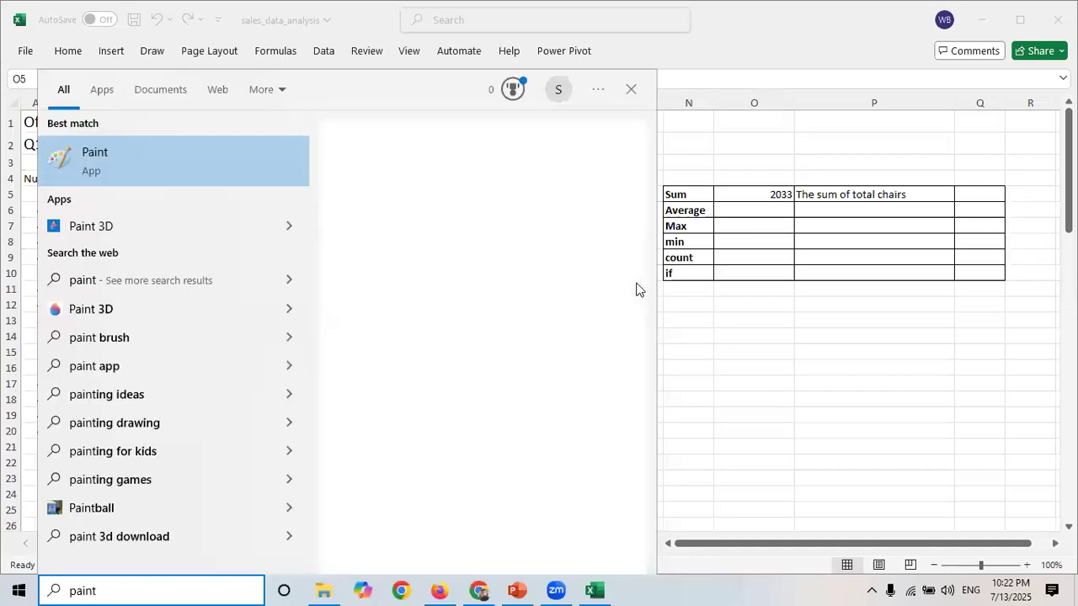
{"action": "key", "text": "Return"}
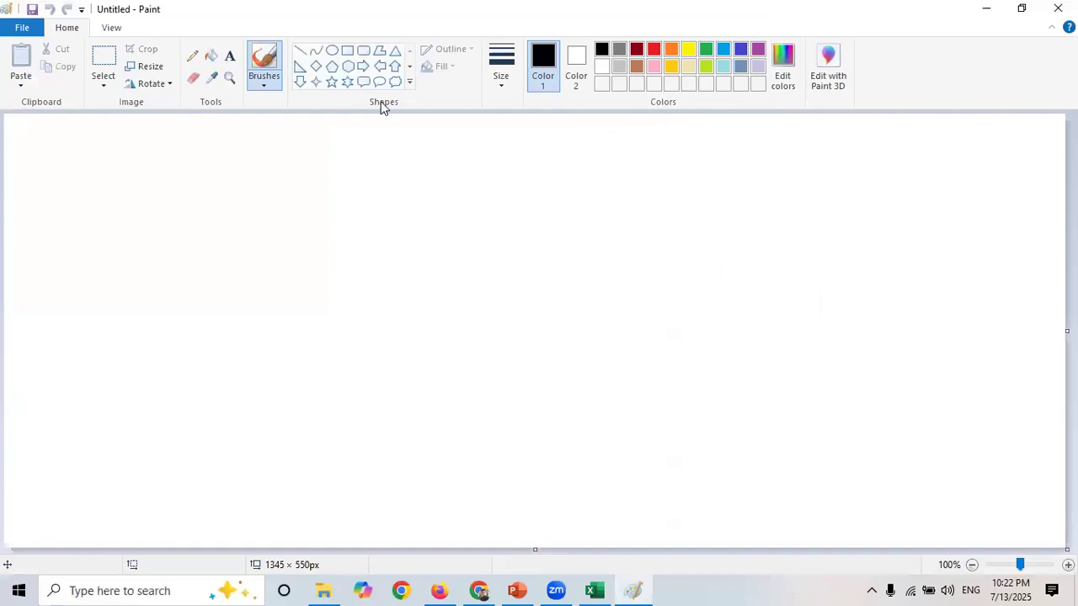
- Write the text "= Sum(range)" on the Paint canvas with the Text tool
{"action": "left_click", "coordinate": [231, 56]}
{"action": "left_click", "coordinate": [254, 206]}
{"action": "type", "text": "= Su"}
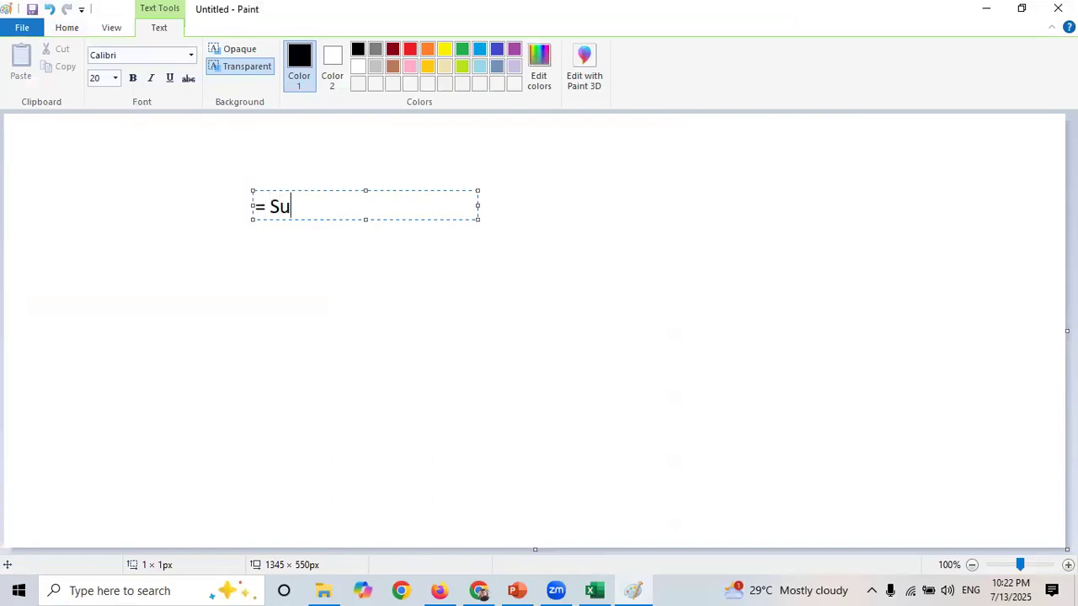
{"action": "type", "text": "m("}
{"action": "type", "text": "range"}
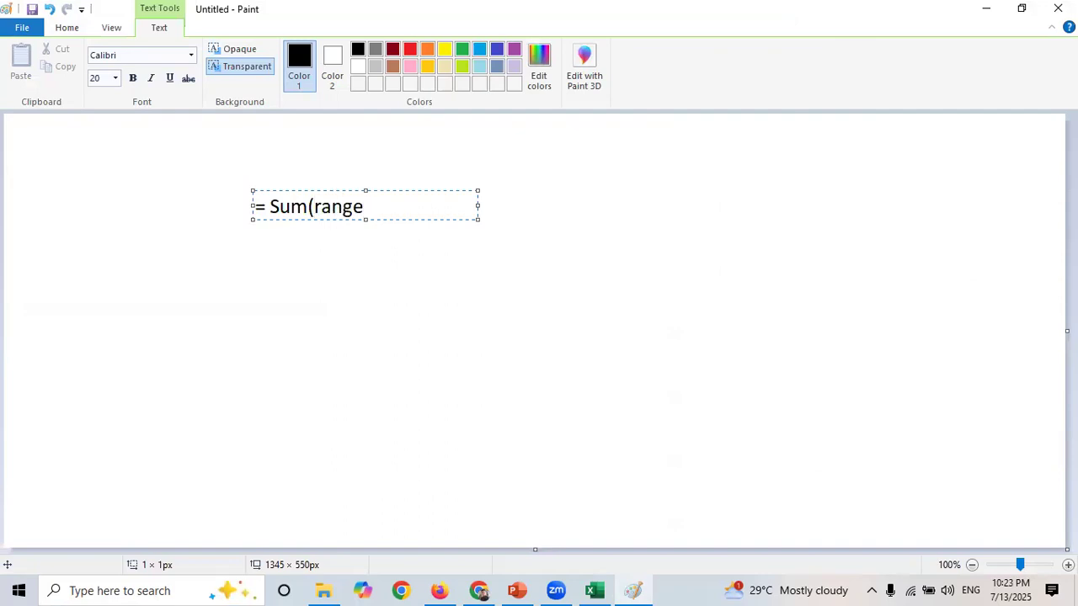
{"action": "type", "text": ")"}
{"action": "left_click", "coordinate": [331, 210]}
{"action": "double_click", "coordinate": [338, 211]}
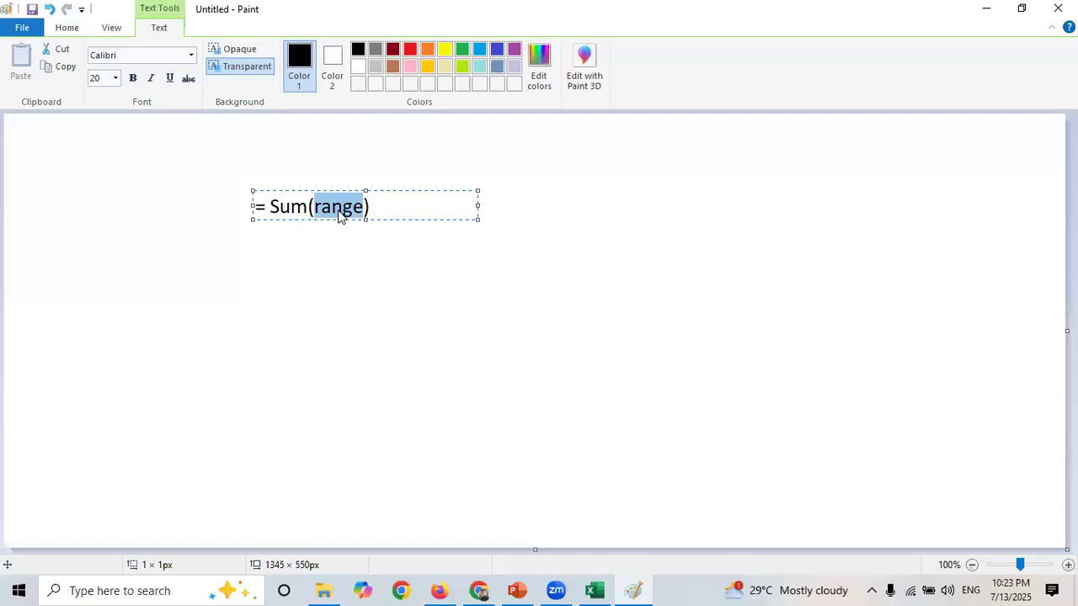
{"action": "left_click", "coordinate": [419, 323]}
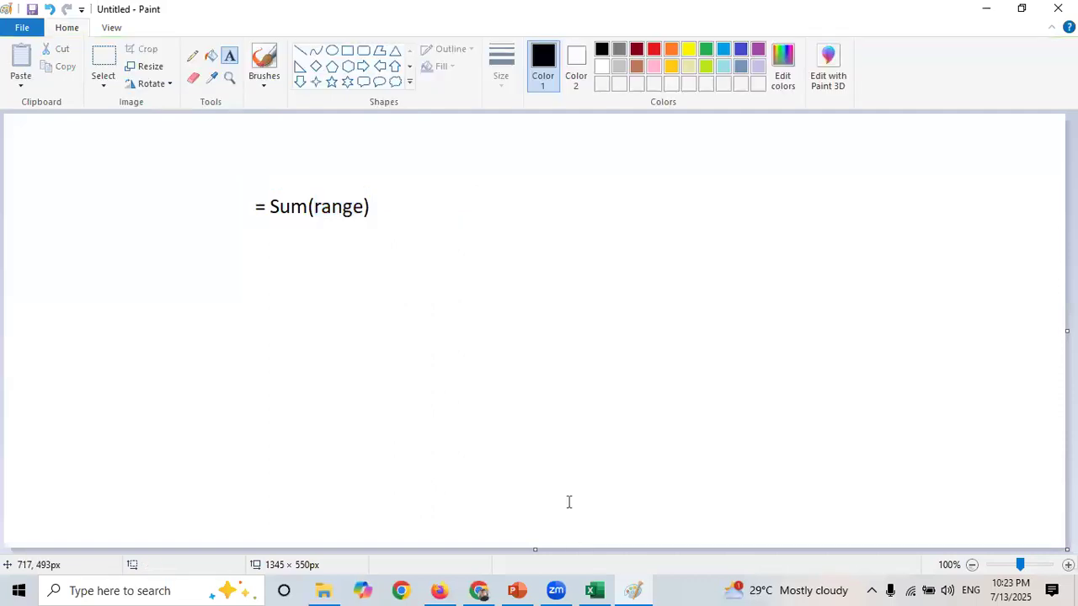
- Return to the spreadsheet and enter an AVERAGE formula in O6 averaging the Number range J5:J84
{"action": "left_click", "coordinate": [594, 591]}
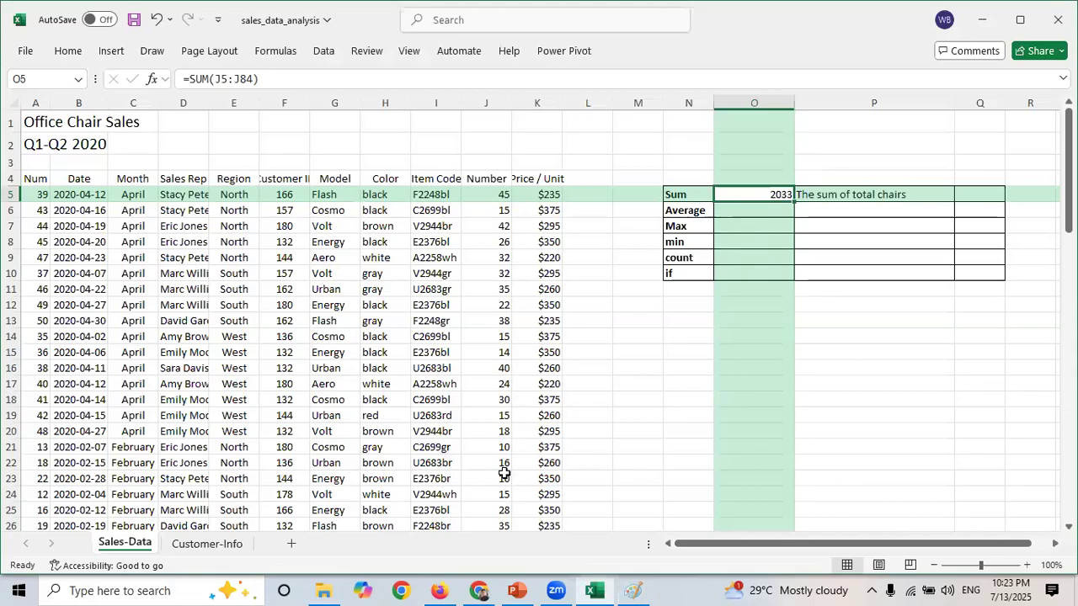
{"action": "left_click", "coordinate": [632, 590]}
{"action": "left_click", "coordinate": [632, 590]}
{"action": "left_click", "coordinate": [740, 213]}
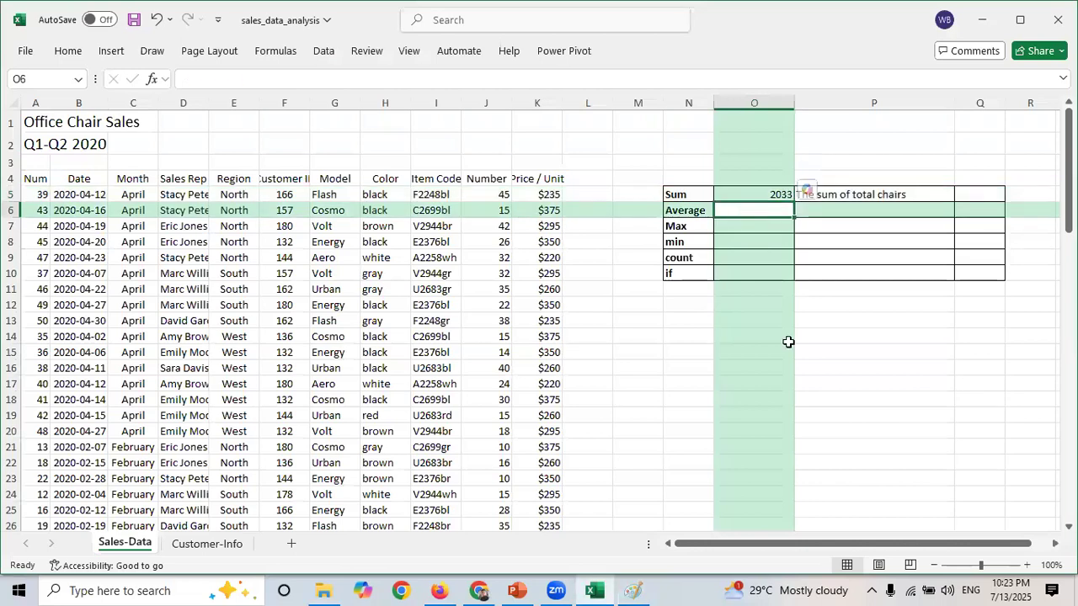
{"action": "type", "text": "="}
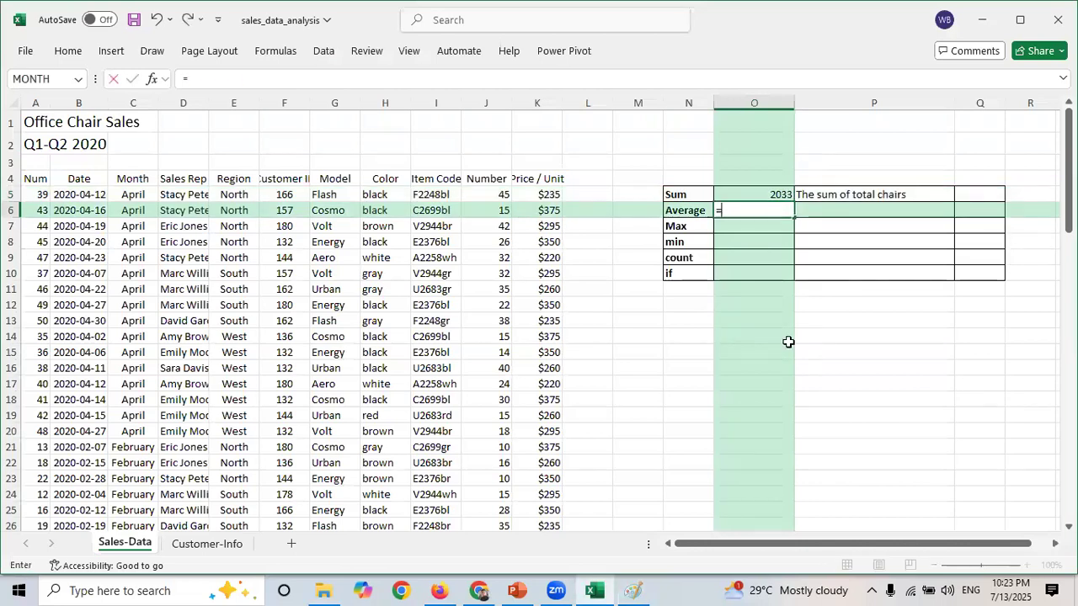
{"action": "type", "text": "ave"}
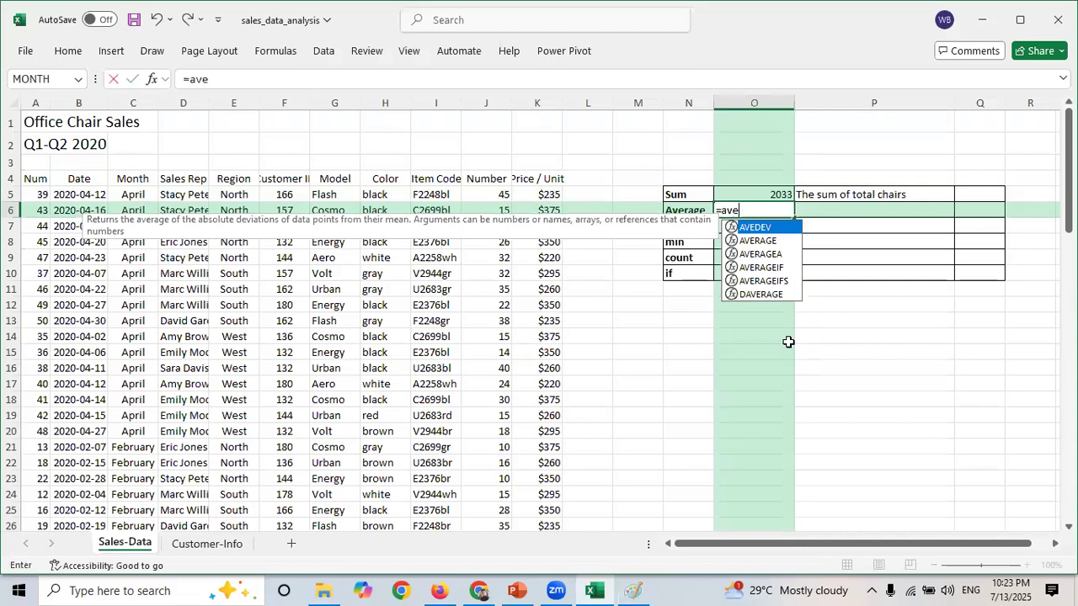
{"action": "type", "text": "ra"}
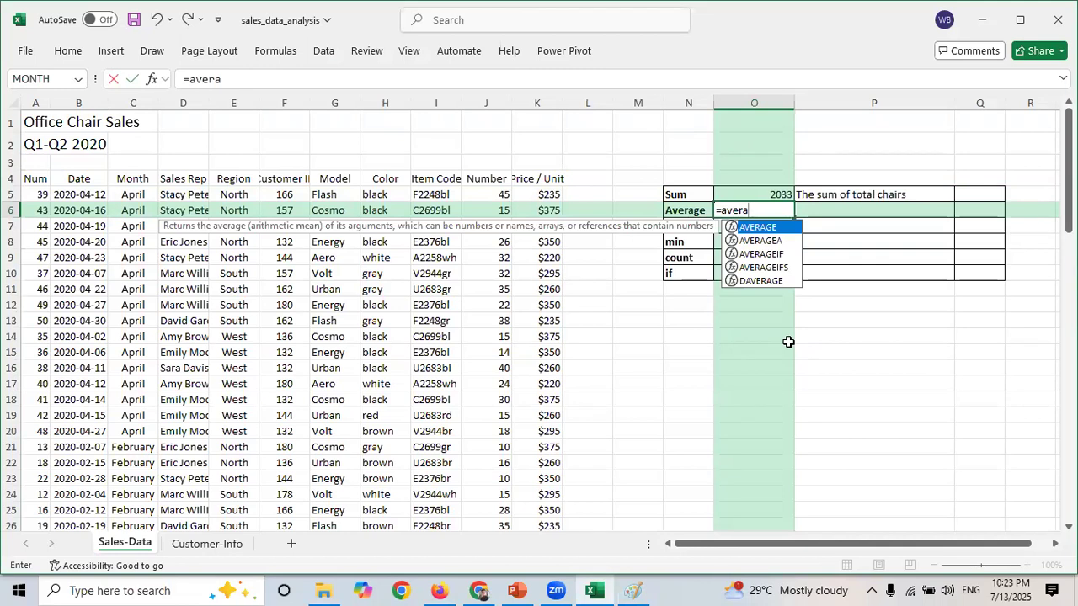
{"action": "key", "text": "BackSpace"}
{"action": "key", "text": "BackSpace"}
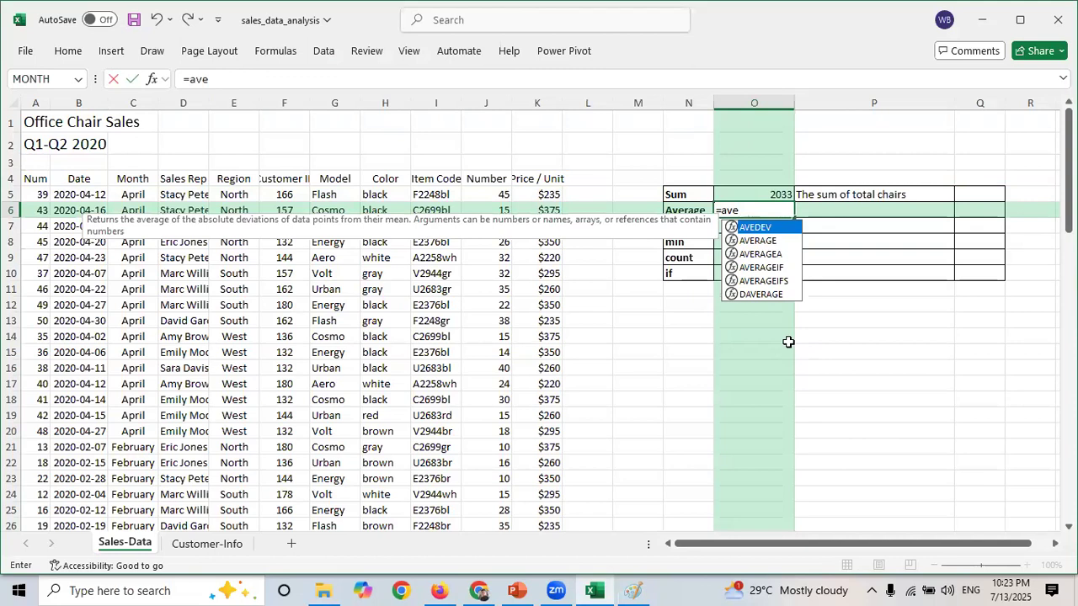
{"action": "type", "text": "r"}
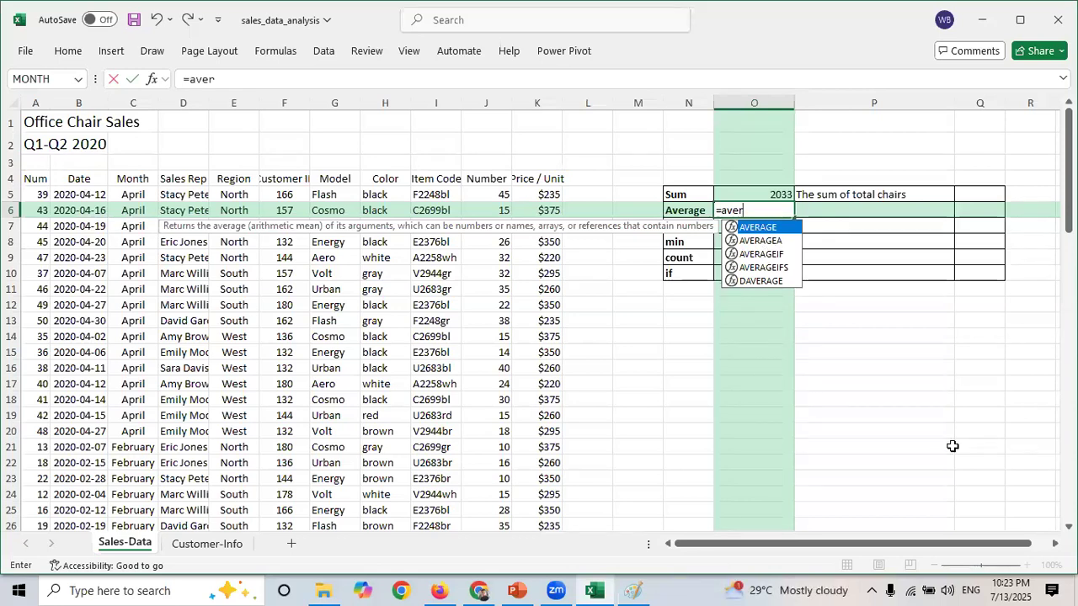
{"action": "key", "text": "Tab"}
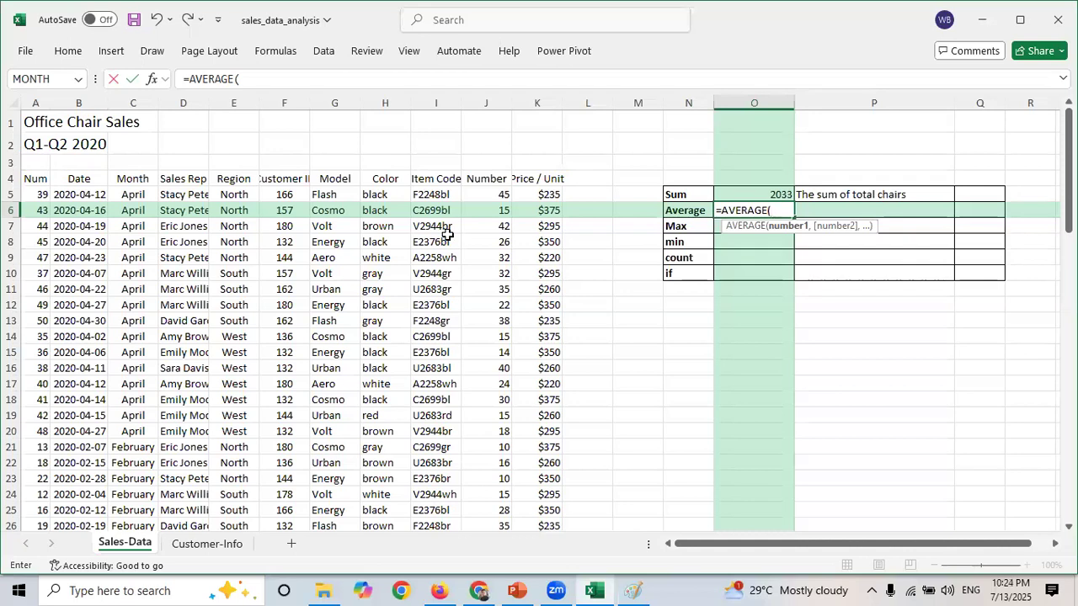
{"action": "left_click", "coordinate": [489, 191]}
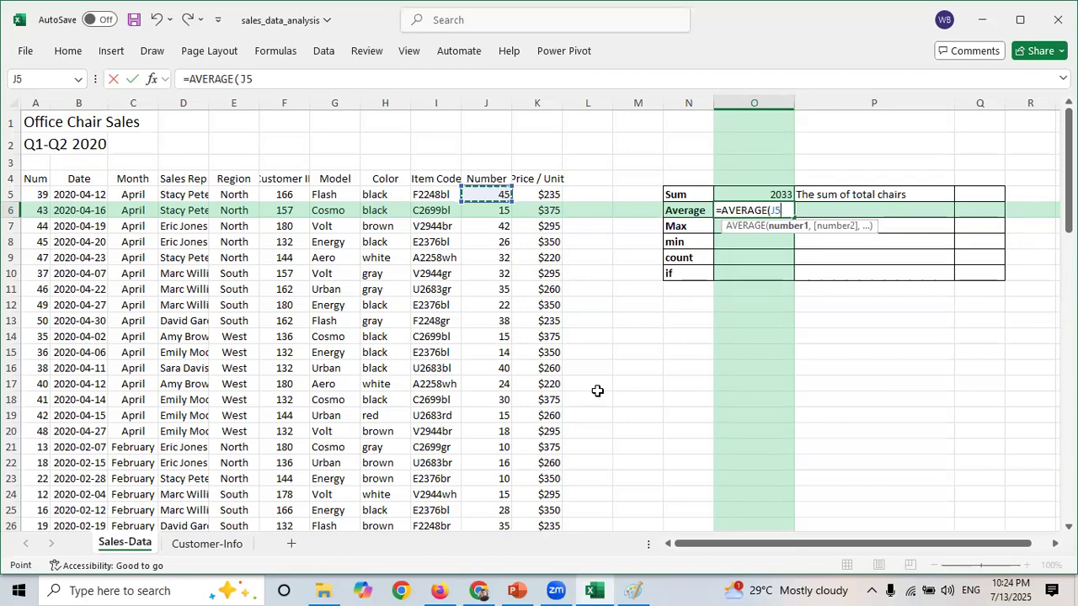
{"action": "key", "text": "ctrl+shift+Down"}
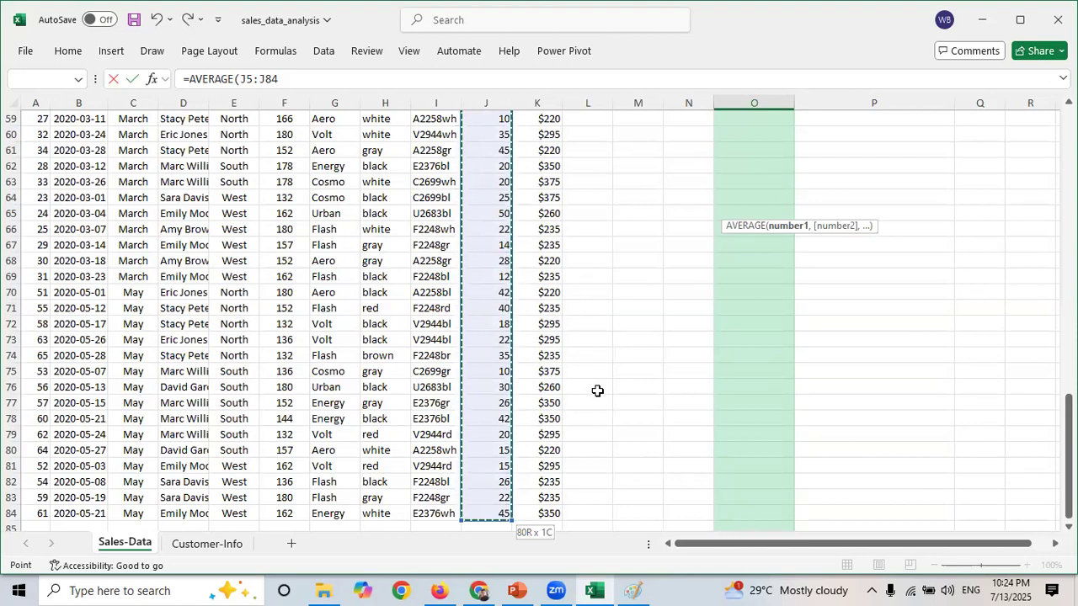
{"action": "type", "text": ")"}
{"action": "key", "text": "Return"}
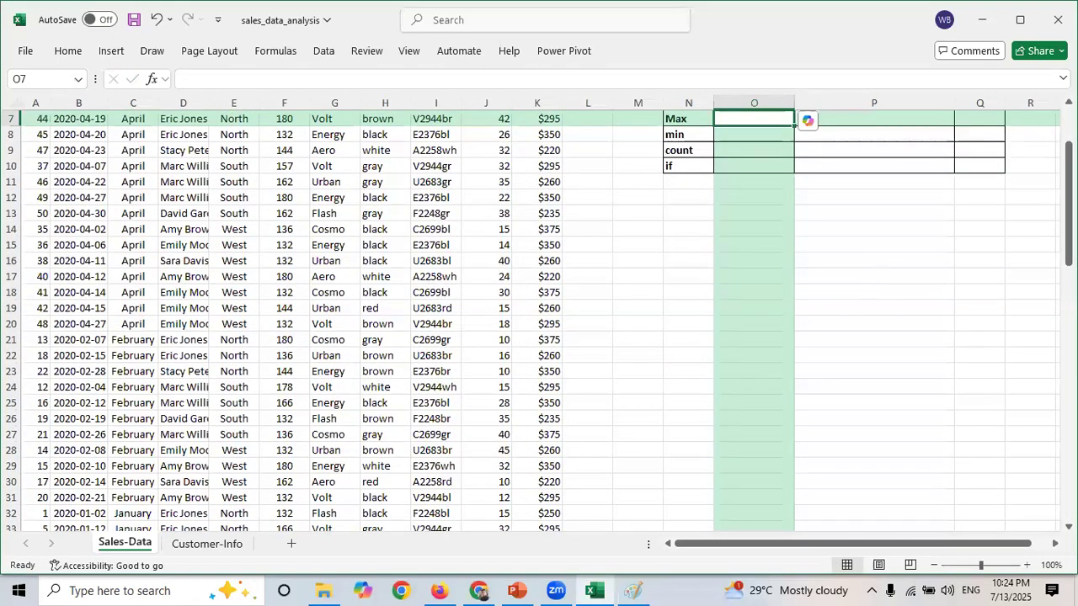
{"action": "scroll", "coordinate": [794, 124], "scroll_direction": "up", "scroll_amount": 2}
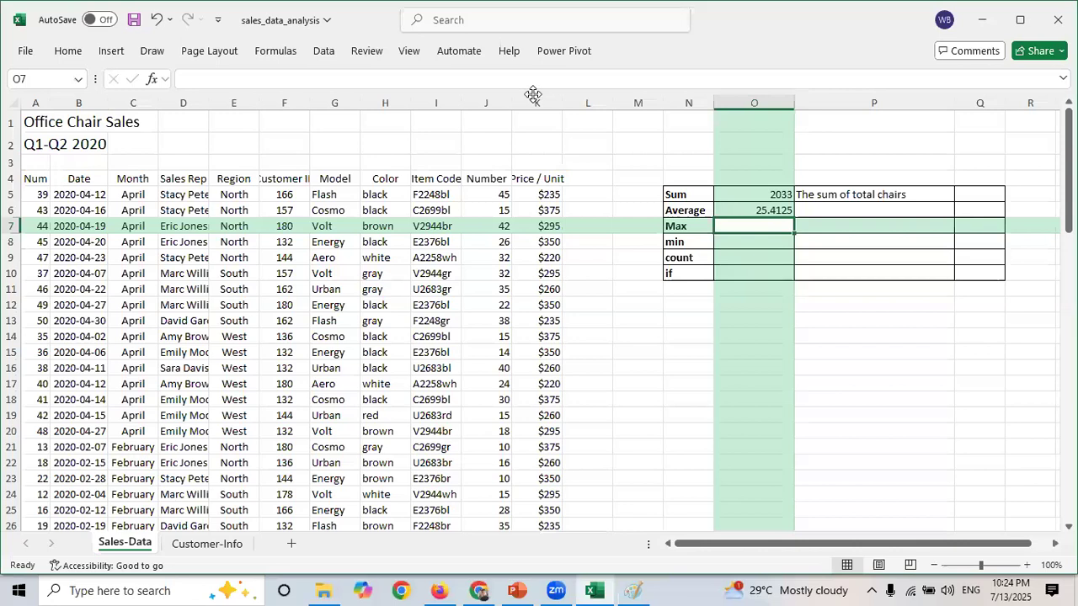
- In Paint, write "= Average(range)" beneath the Sum line with the Text tool
{"action": "left_click", "coordinate": [641, 590]}
{"action": "left_click", "coordinate": [400, 199]}
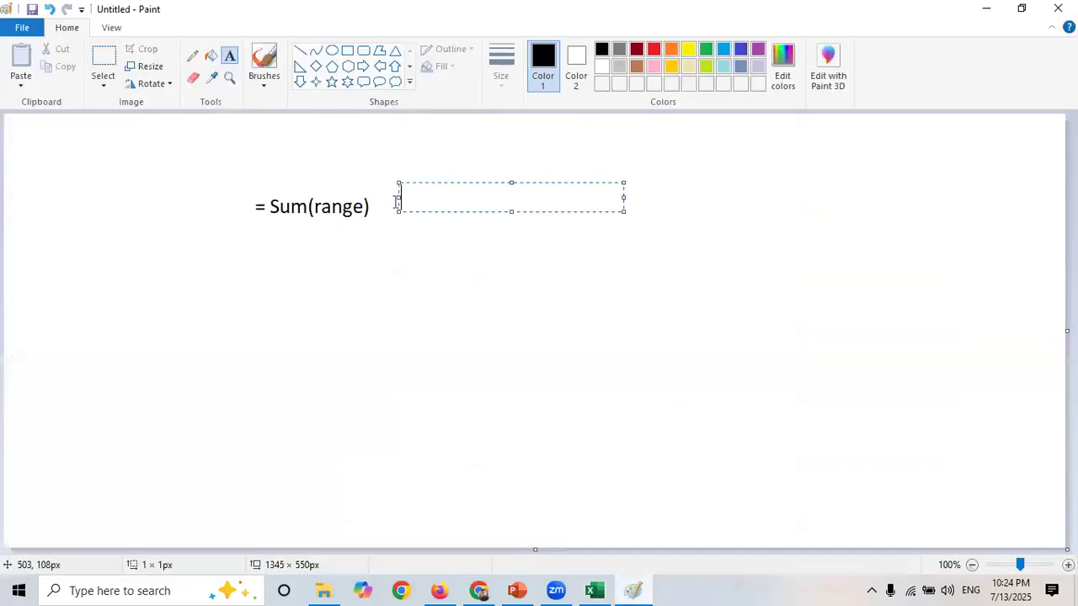
{"action": "left_click", "coordinate": [301, 252]}
{"action": "left_click", "coordinate": [270, 244]}
{"action": "type", "text": "="}
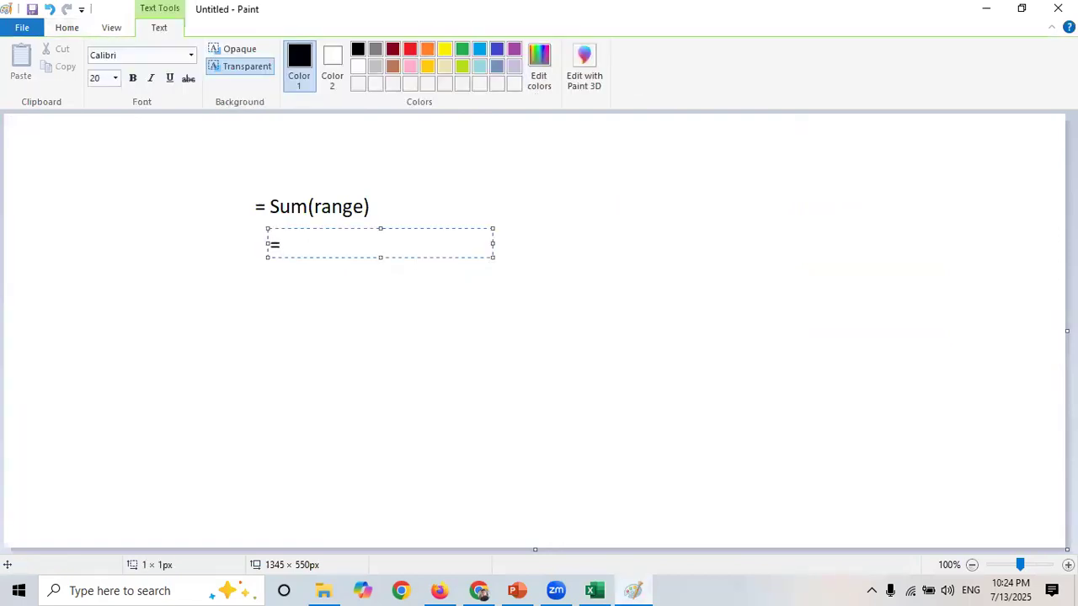
{"action": "type", "text": " Ave"}
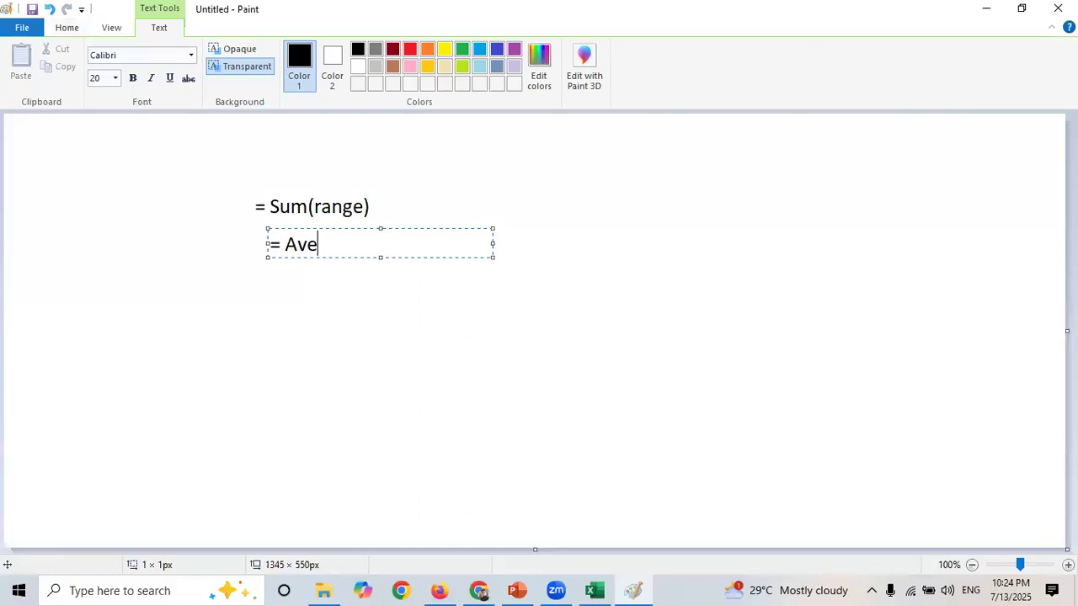
{"action": "type", "text": "rage()"}
{"action": "key", "text": "Left"}
{"action": "type", "text": "range"}
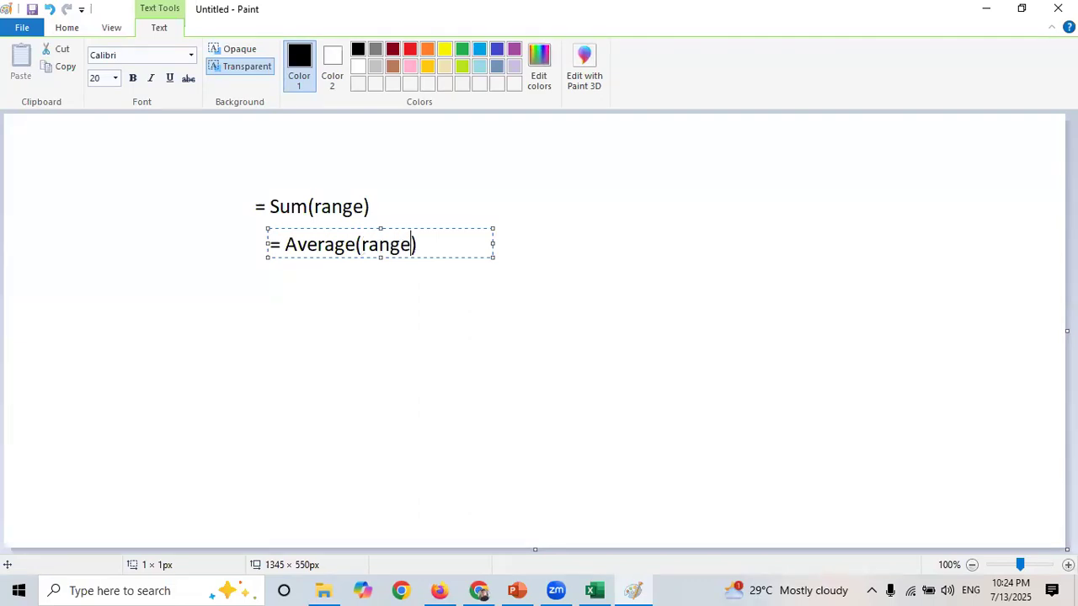
{"action": "left_click", "coordinate": [318, 297]}
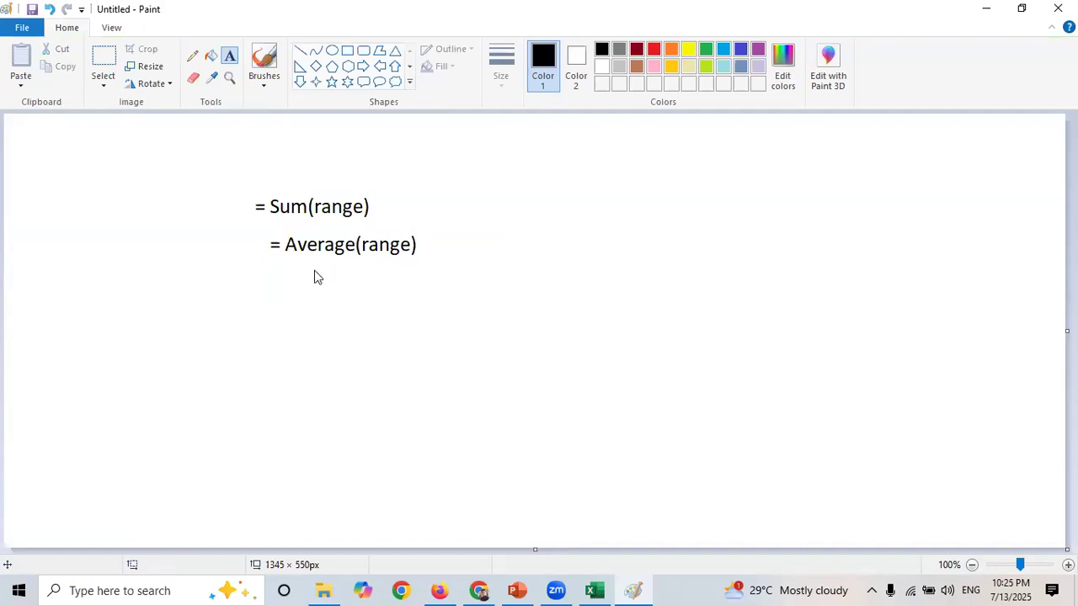
- Back in the spreadsheet, enter the description "Average of chairs sold" in cell P6
{"action": "left_click", "coordinate": [315, 272]}
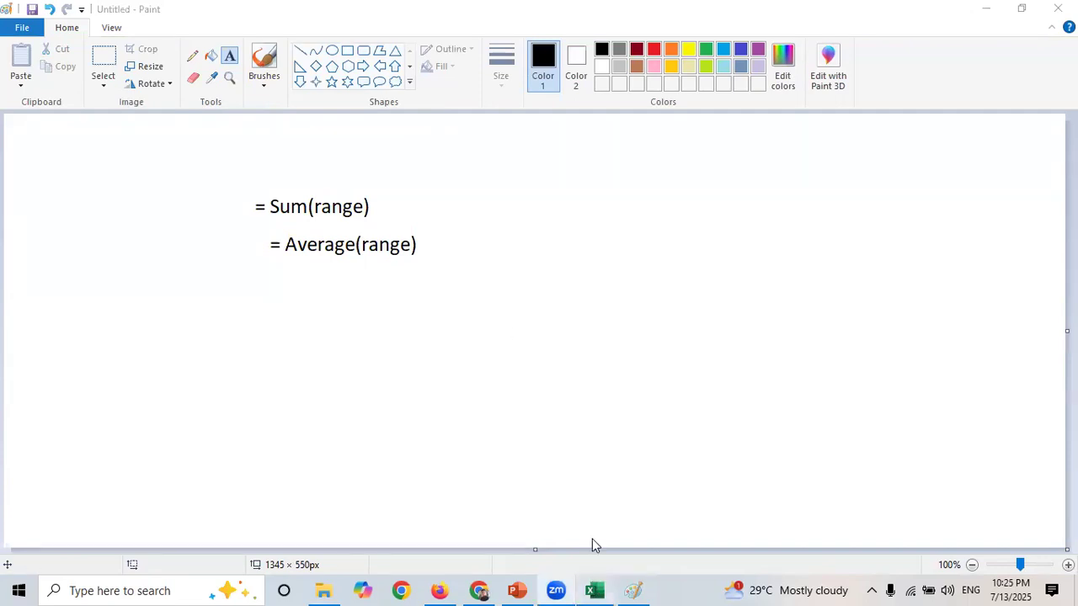
{"action": "left_click", "coordinate": [595, 591]}
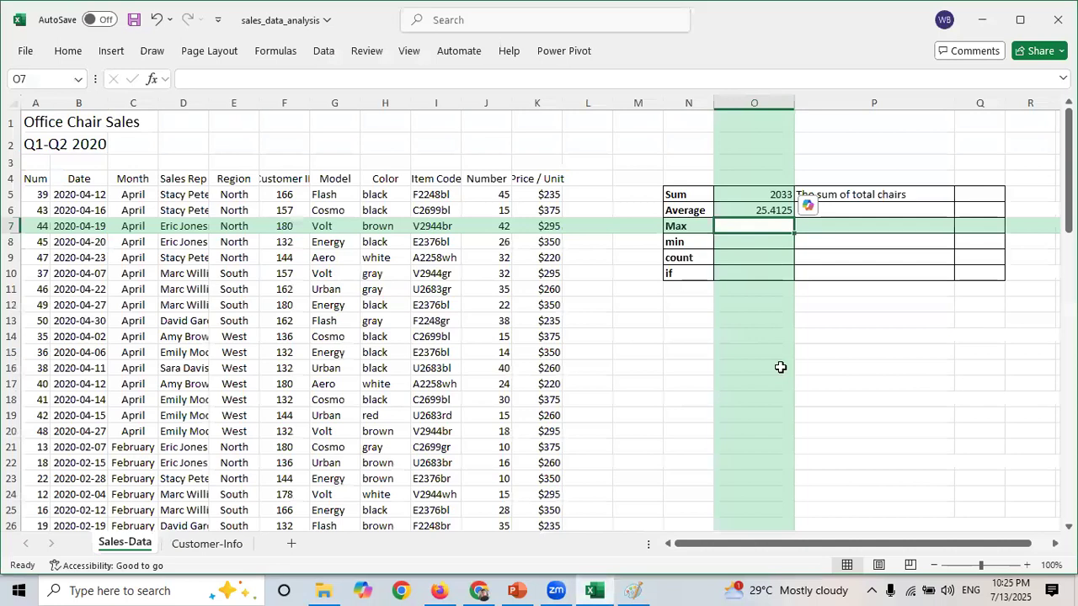
{"action": "left_click", "coordinate": [856, 212]}
{"action": "type", "text": "Average of chairs"}
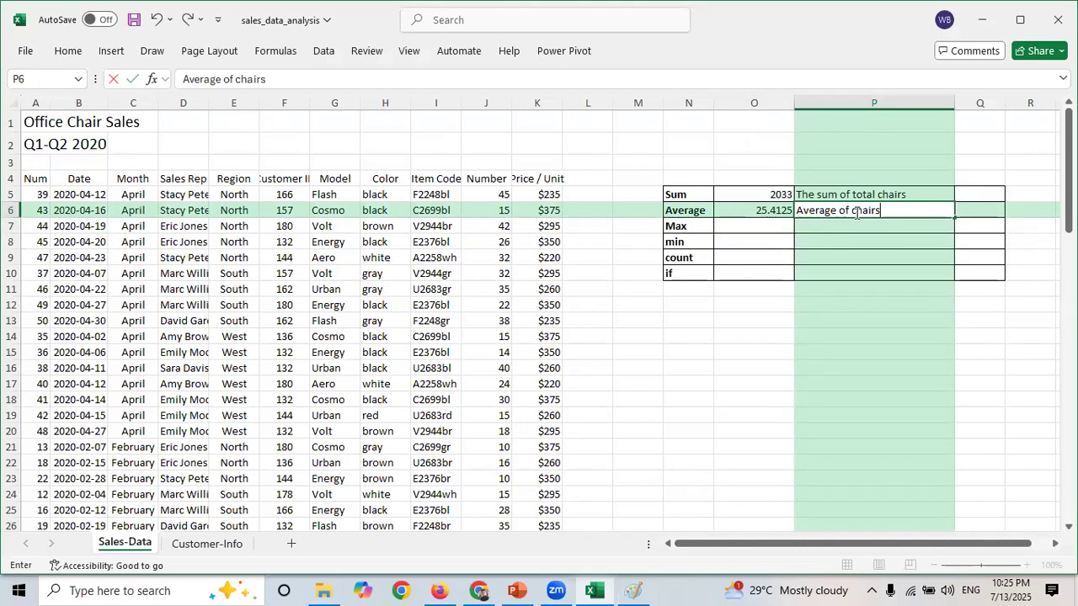
{"action": "type", "text": " sold"}
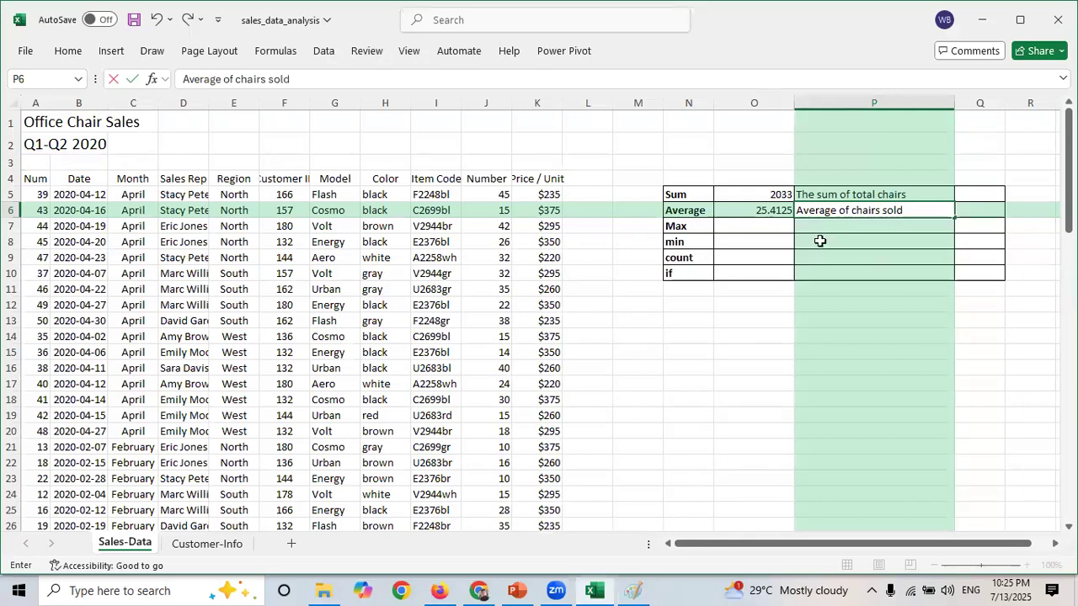
- Enter a MAX formula in O7 returning the largest Number value across J5:J84
{"action": "left_click", "coordinate": [738, 227]}
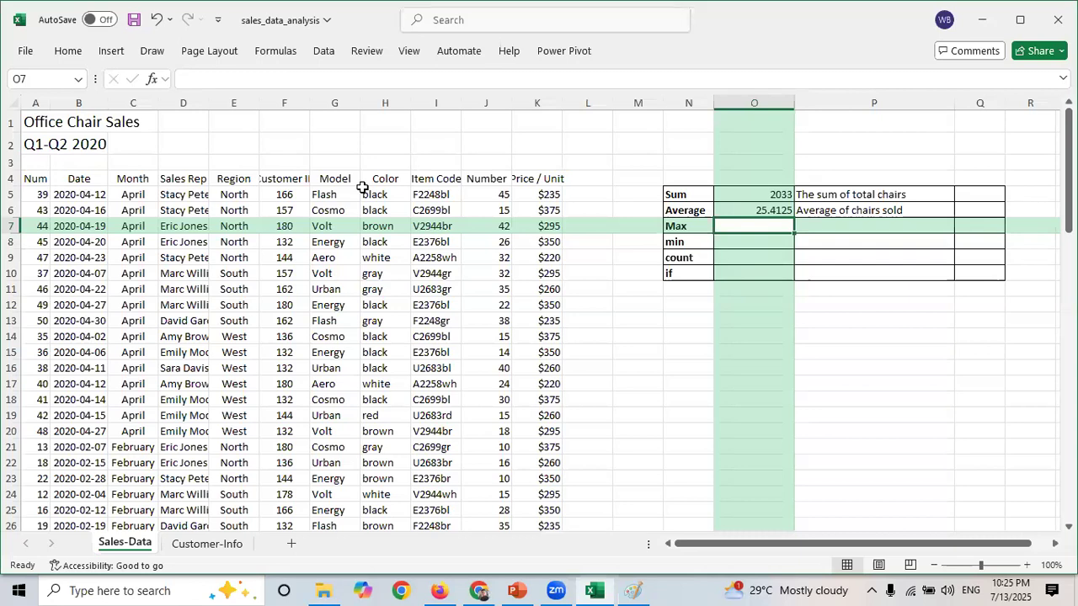
{"action": "key", "text": "alt+Tab"}
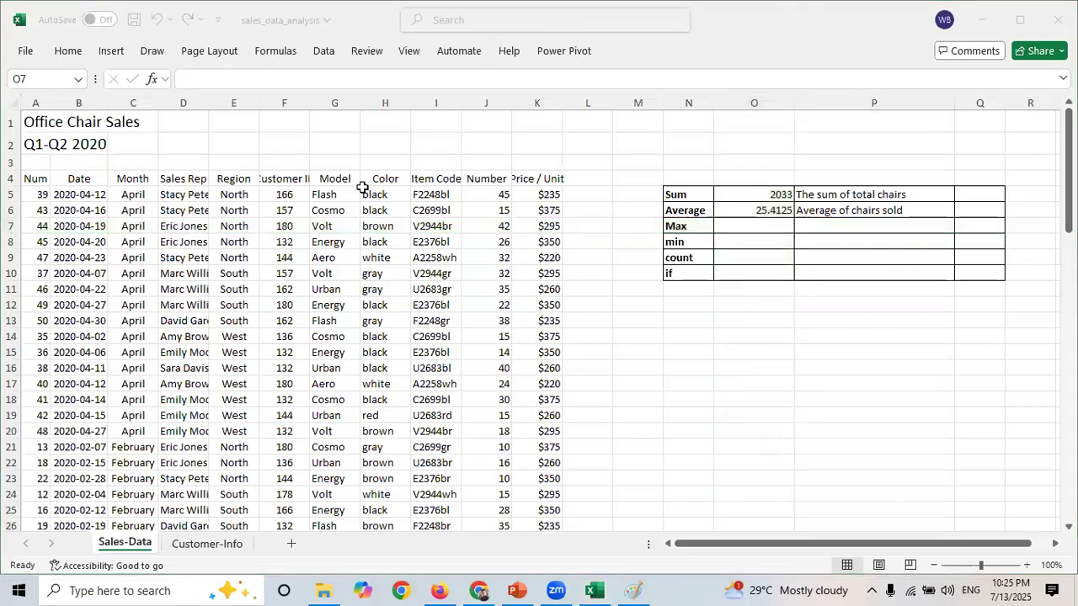
{"action": "left_click", "coordinate": [750, 227]}
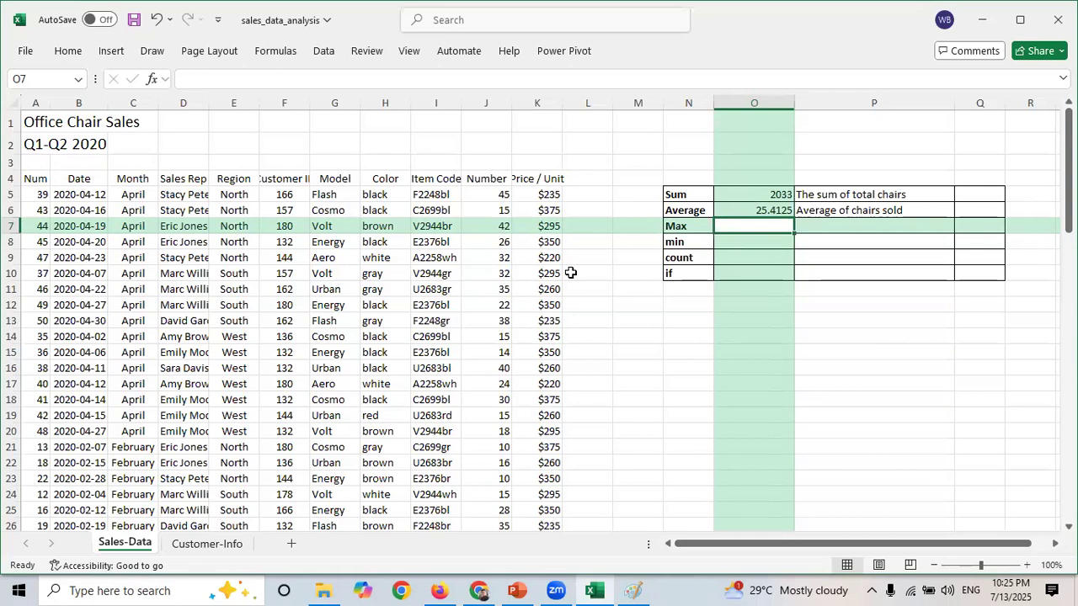
{"action": "type", "text": "="}
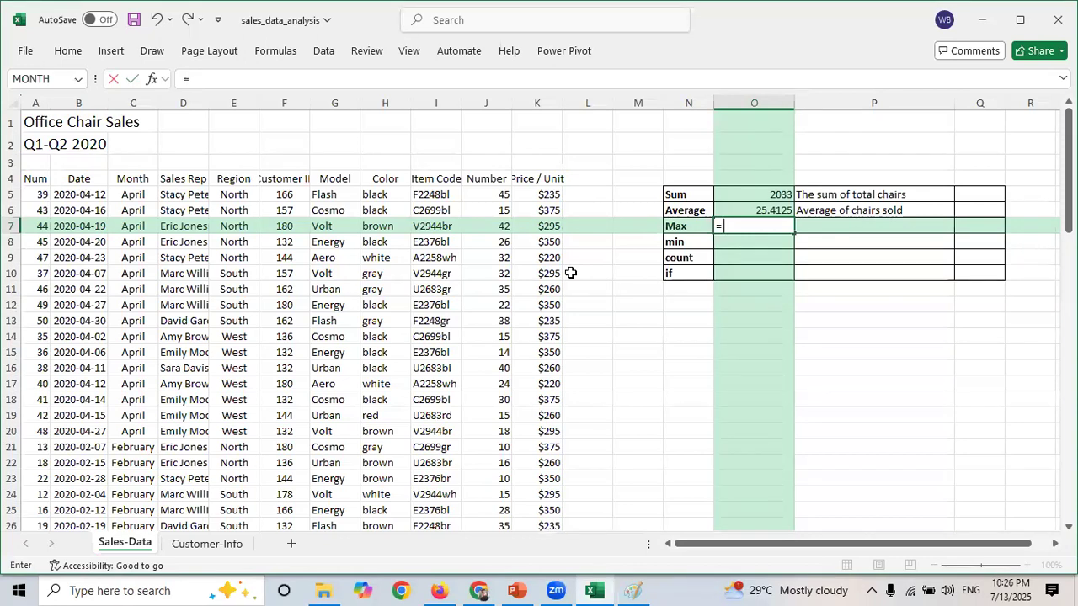
{"action": "type", "text": "M"}
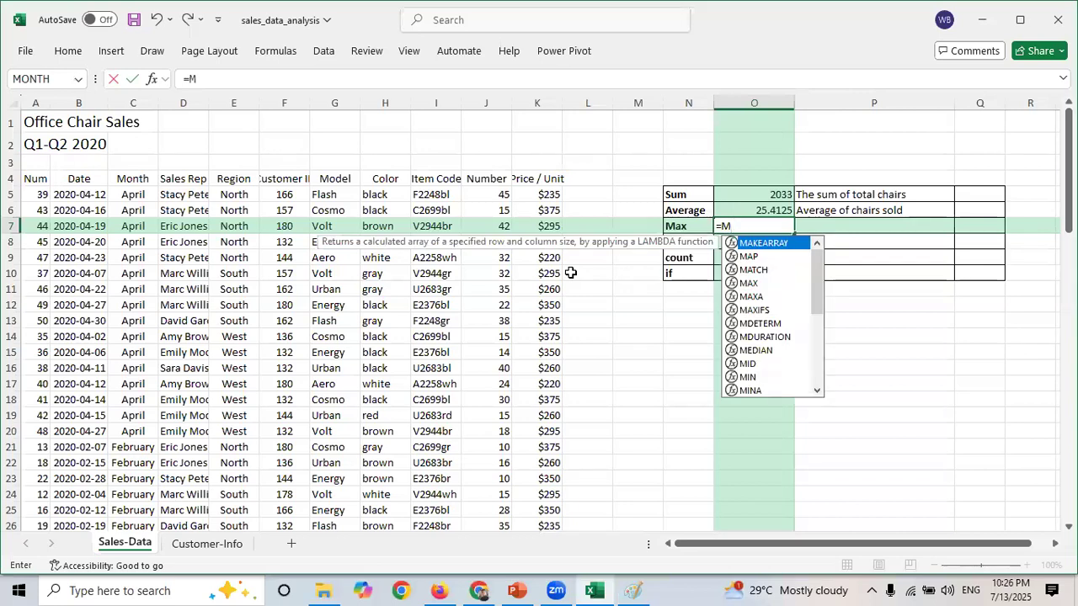
{"action": "type", "text": "a"}
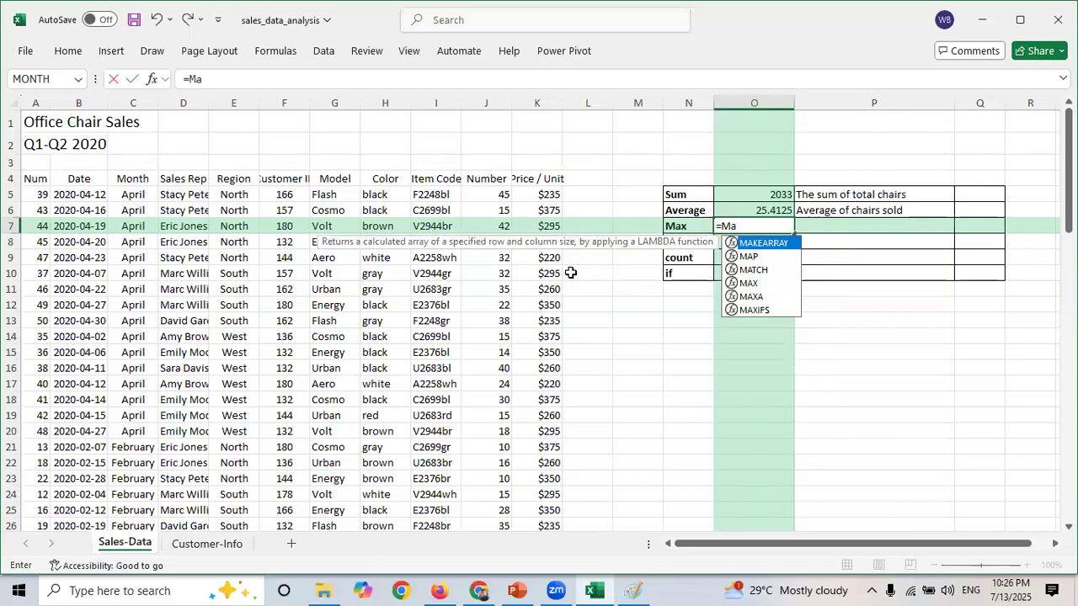
{"action": "type", "text": "x"}
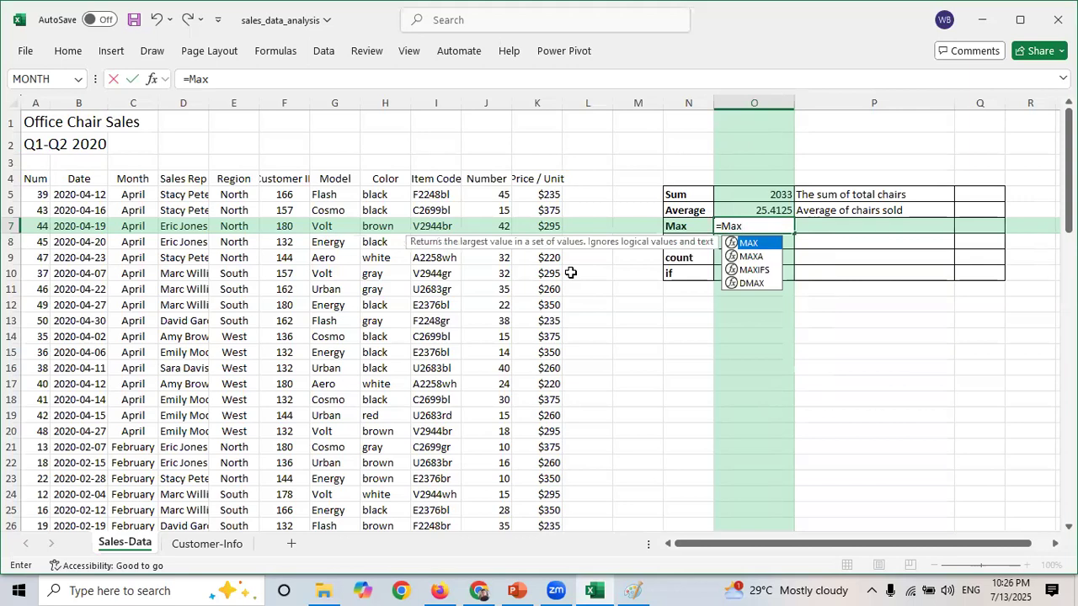
{"action": "type", "text": "("}
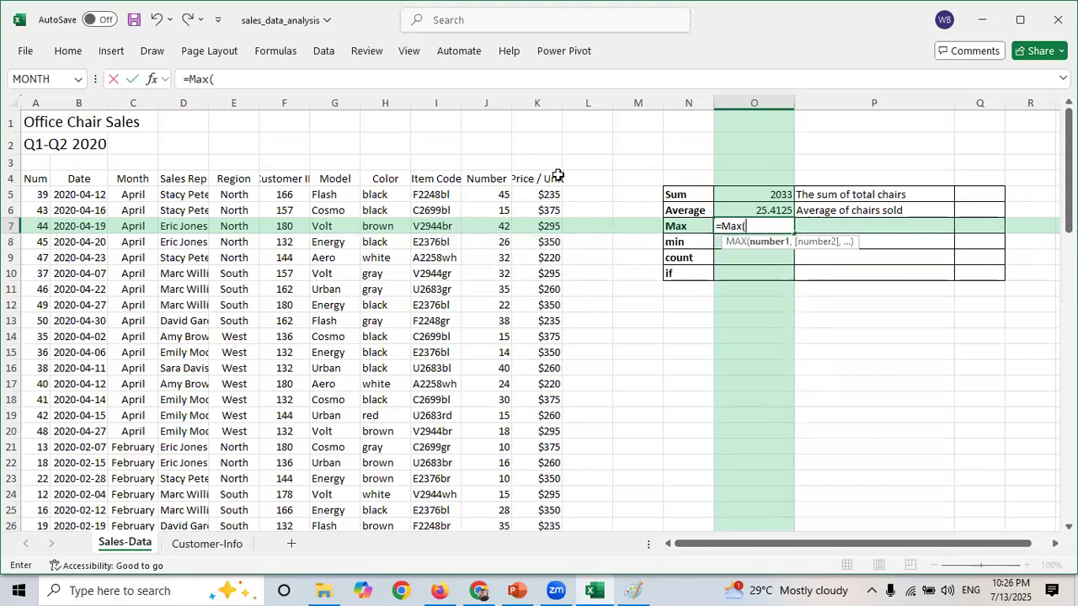
{"action": "left_click", "coordinate": [489, 196]}
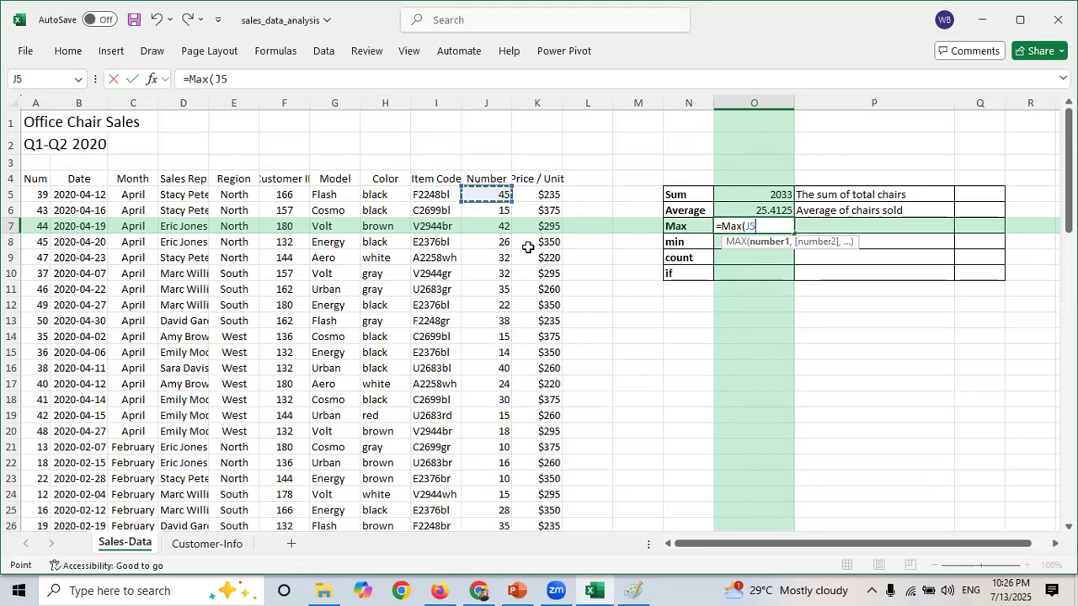
{"action": "key", "text": "ctrl+shift+Down"}
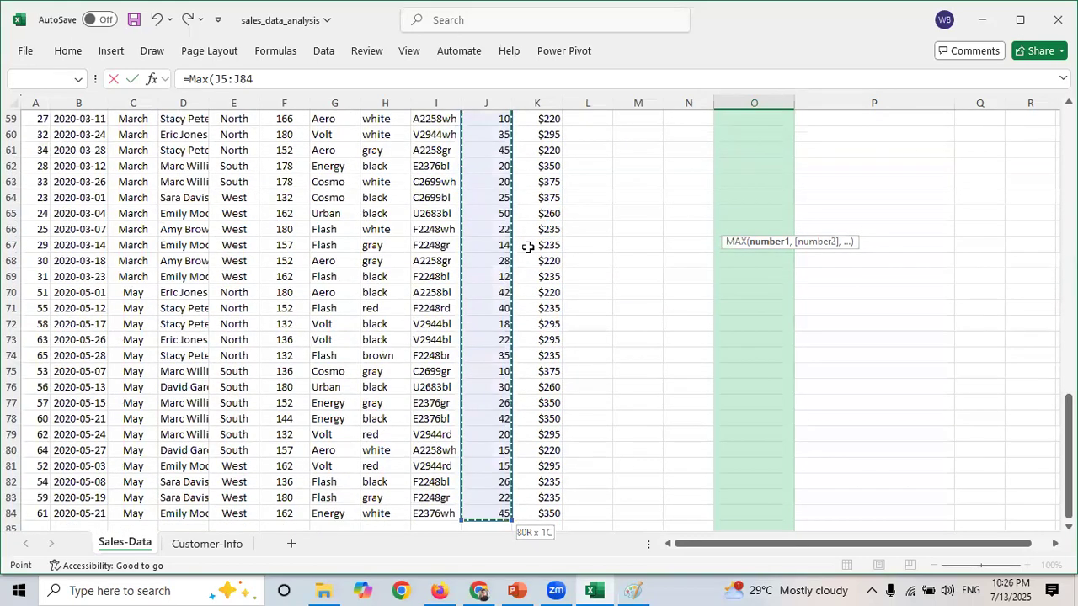
{"action": "type", "text": ")"}
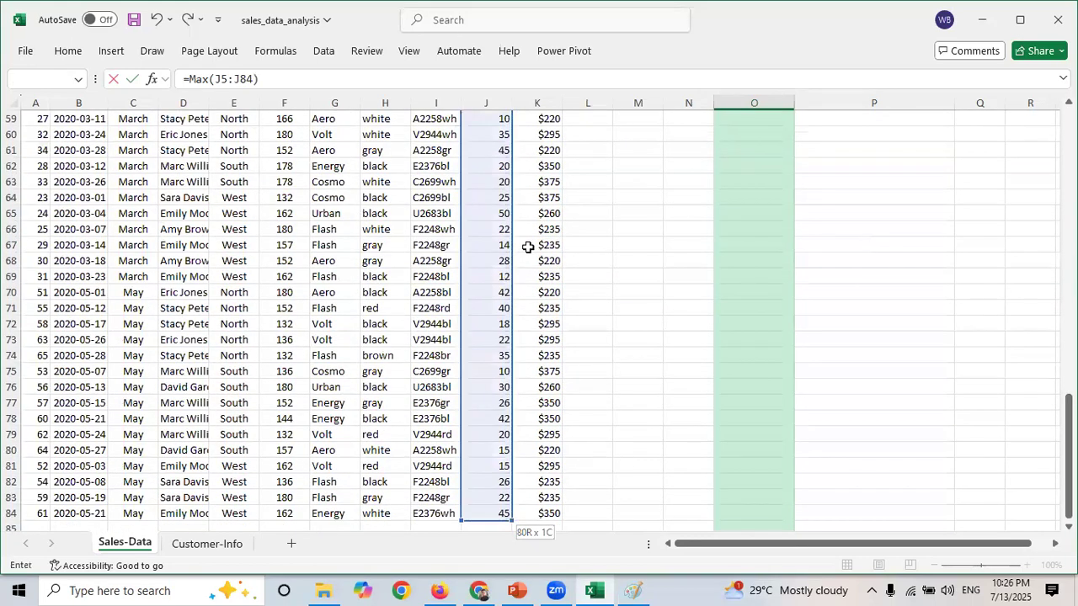
{"action": "key", "text": "Return"}
{"action": "key", "text": "Up"}
{"action": "key", "text": "Up"}
{"action": "key", "text": "Up"}
{"action": "key", "text": "Up"}
{"action": "key", "text": "Up"}
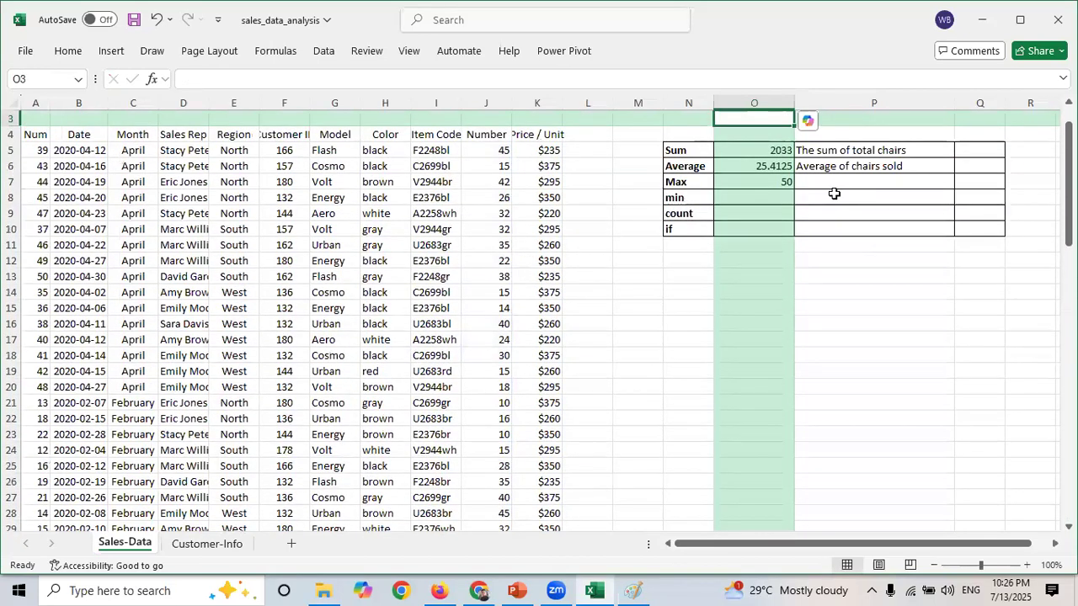
{"action": "left_click", "coordinate": [783, 182]}
{"action": "left_click_drag", "start_coordinate": [495, 152], "coordinate": [500, 307]}
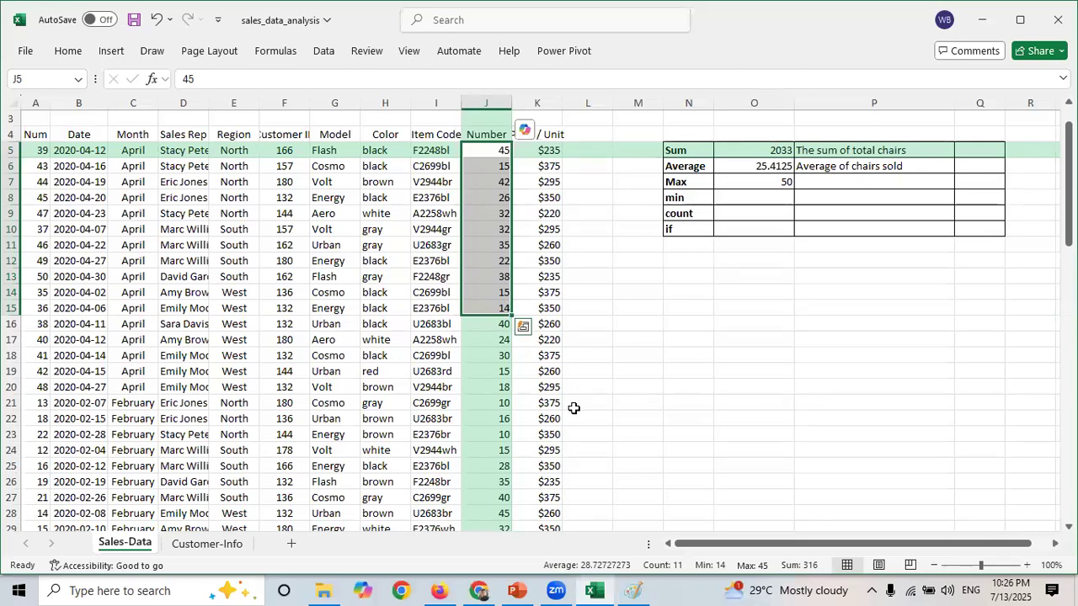
- Enter a MIN formula in O8 returning the smallest Number value across J5:J84
{"action": "left_click", "coordinate": [771, 193]}
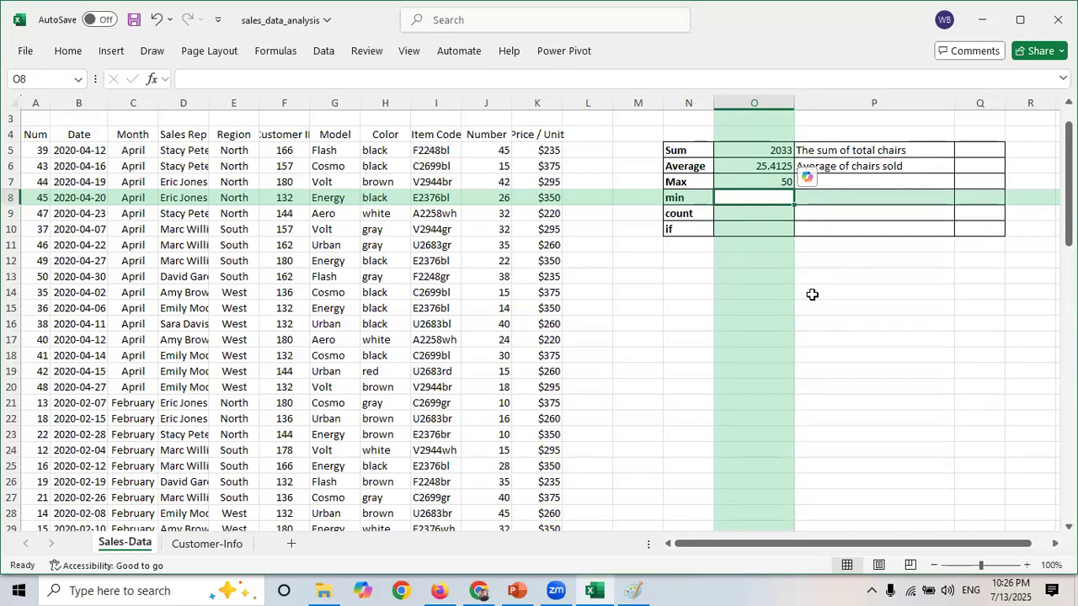
{"action": "type", "text": "="}
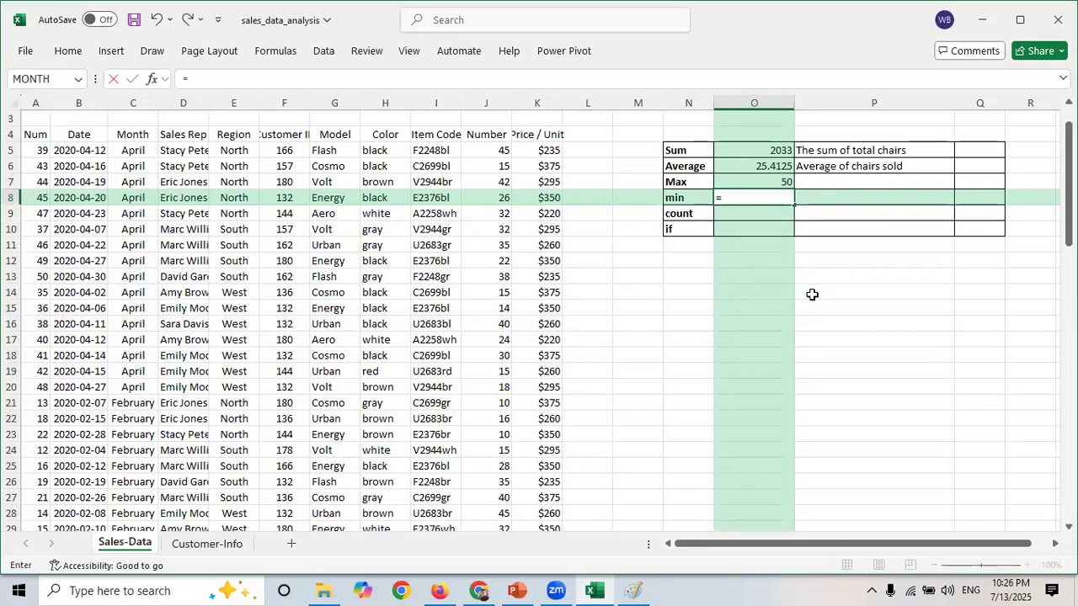
{"action": "type", "text": "min"}
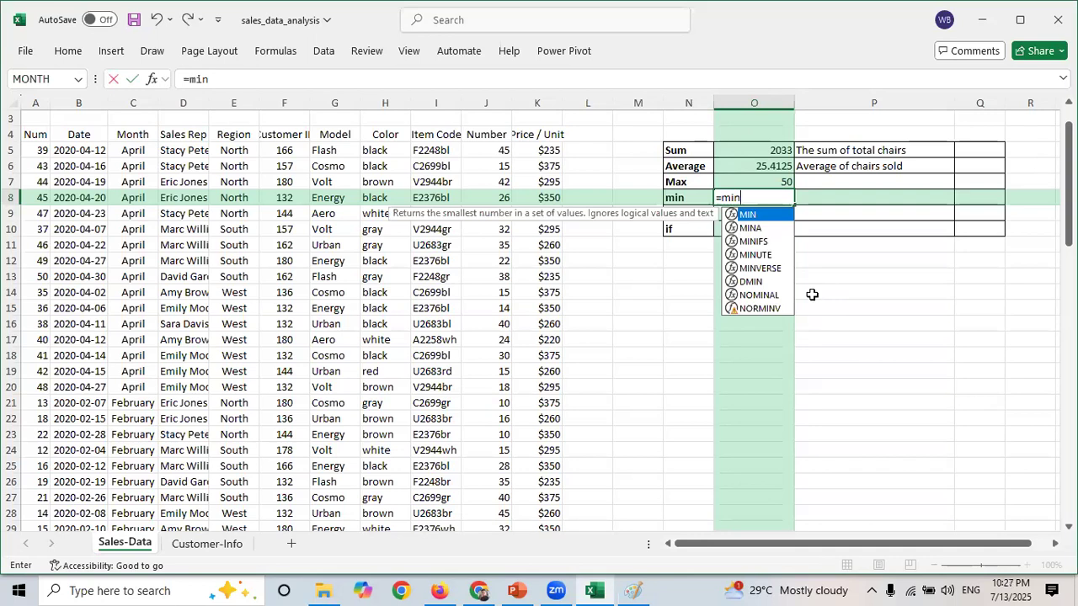
{"action": "key", "text": "Tab"}
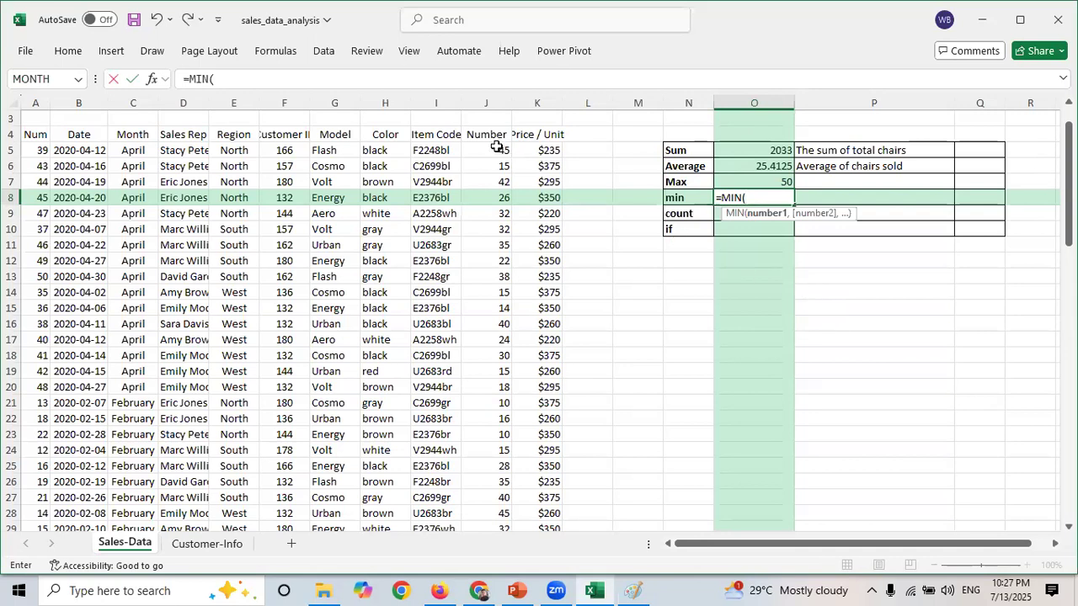
{"action": "left_click_drag", "start_coordinate": [496, 148], "coordinate": [497, 236]}
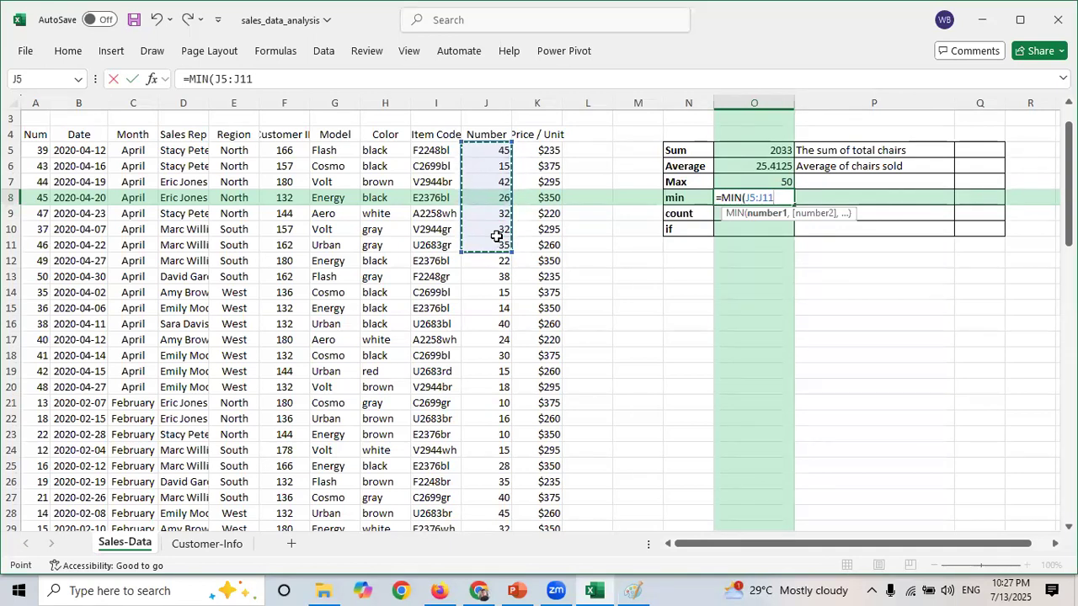
{"action": "key", "text": "ctrl+shift+Down"}
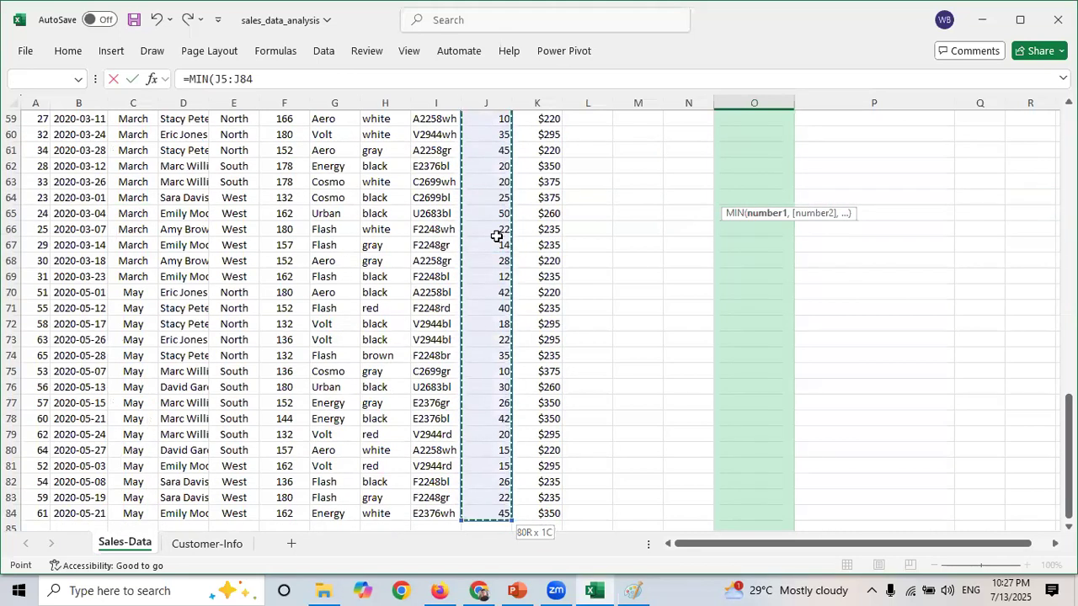
{"action": "type", "text": ")"}
{"action": "key", "text": "Escape"}
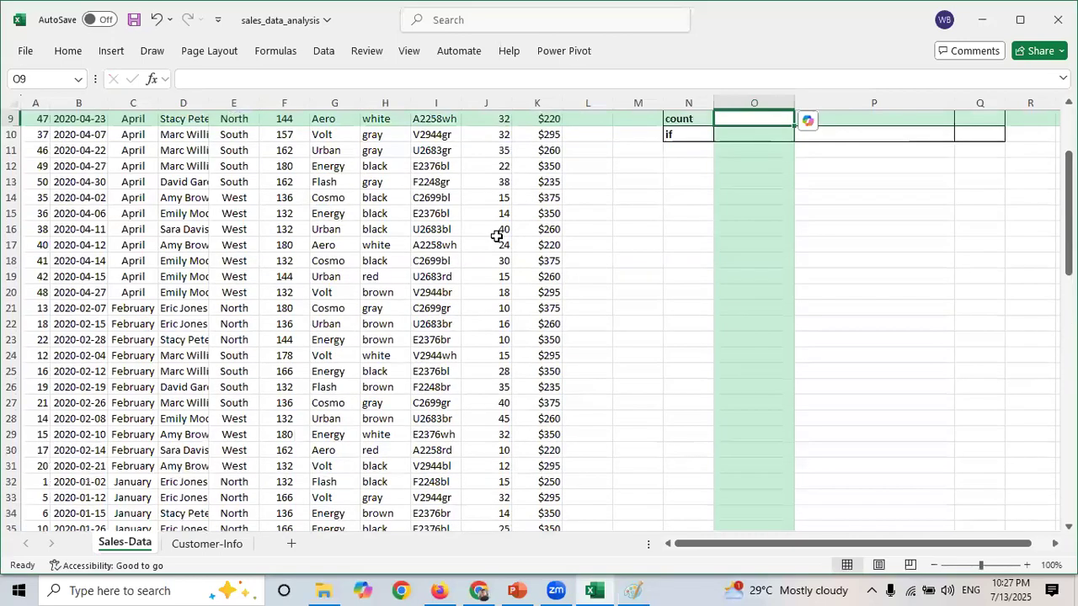
{"action": "key", "text": "Up"}
{"action": "key", "text": "Up"}
{"action": "key", "text": "Up"}
{"action": "key", "text": "Up"}
{"action": "key", "text": "Up"}
{"action": "key", "text": "Up"}
{"action": "key", "text": "Up"}
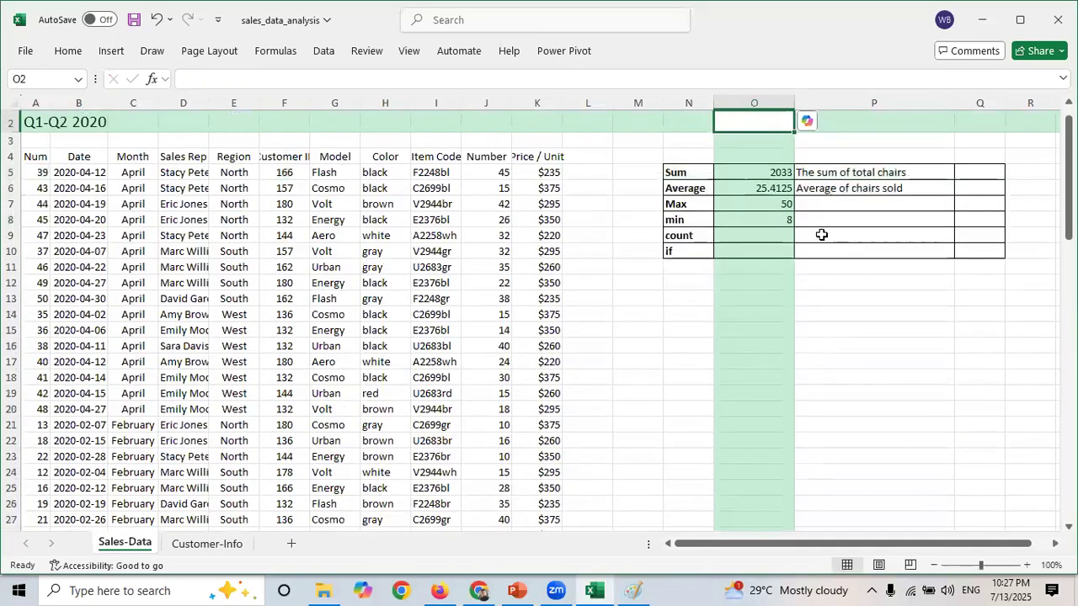
{"action": "left_click", "coordinate": [766, 220]}
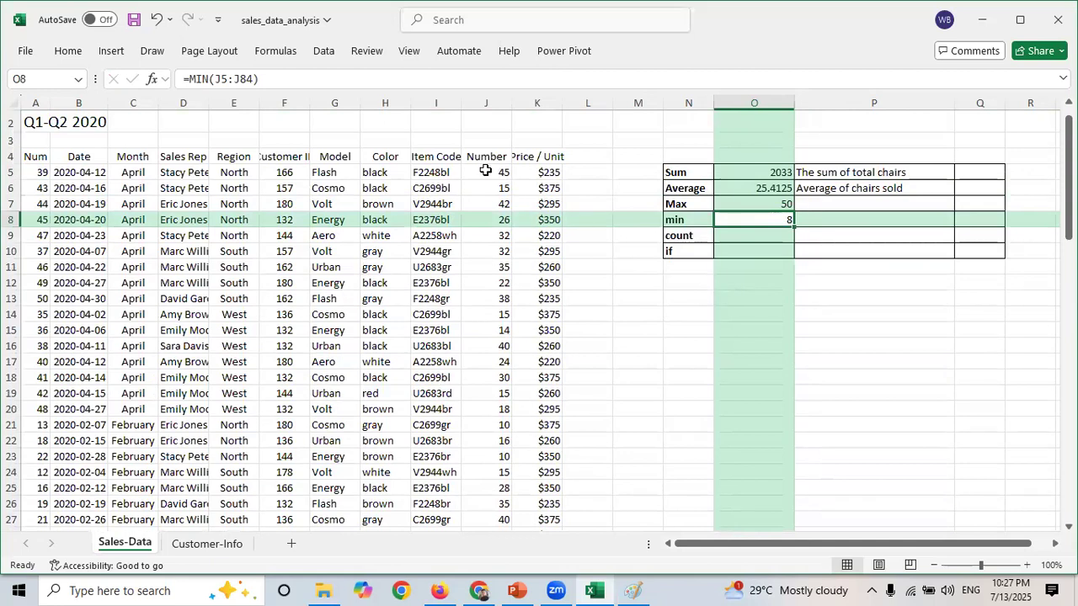
{"action": "left_click_drag", "start_coordinate": [486, 171], "coordinate": [500, 323]}
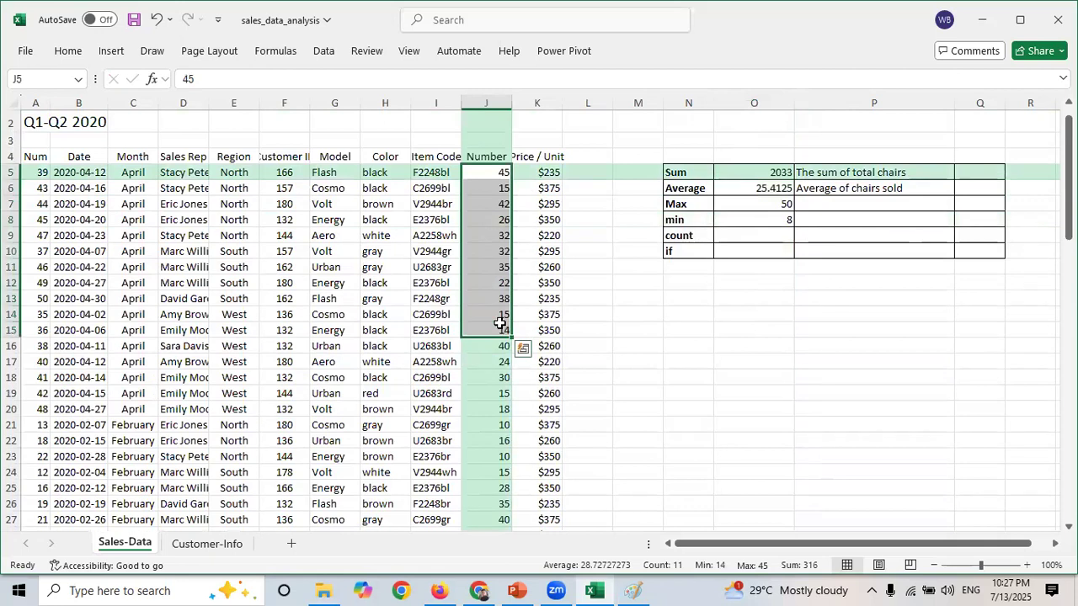
- Enter a COUNT formula in O9 counting the numeric cells in J5:J84
{"action": "left_click", "coordinate": [734, 236]}
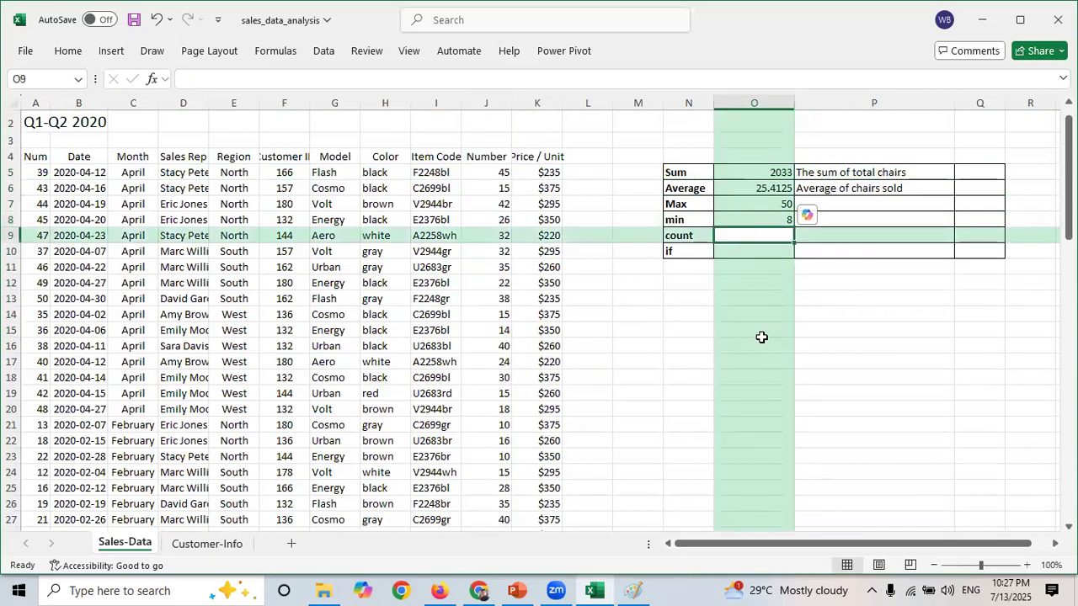
{"action": "type", "text": "=co"}
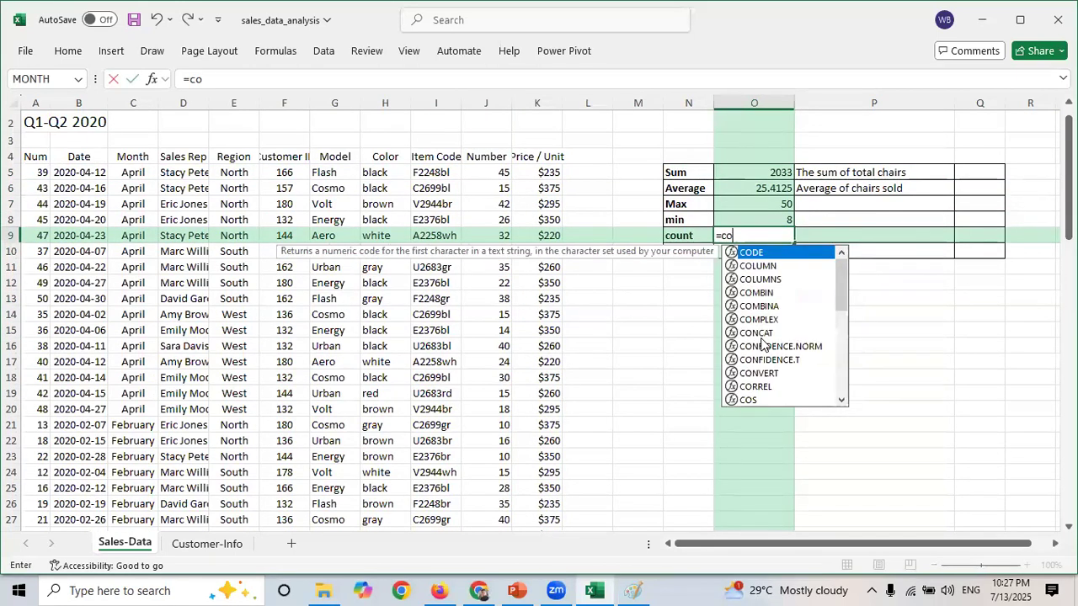
{"action": "type", "text": "un"}
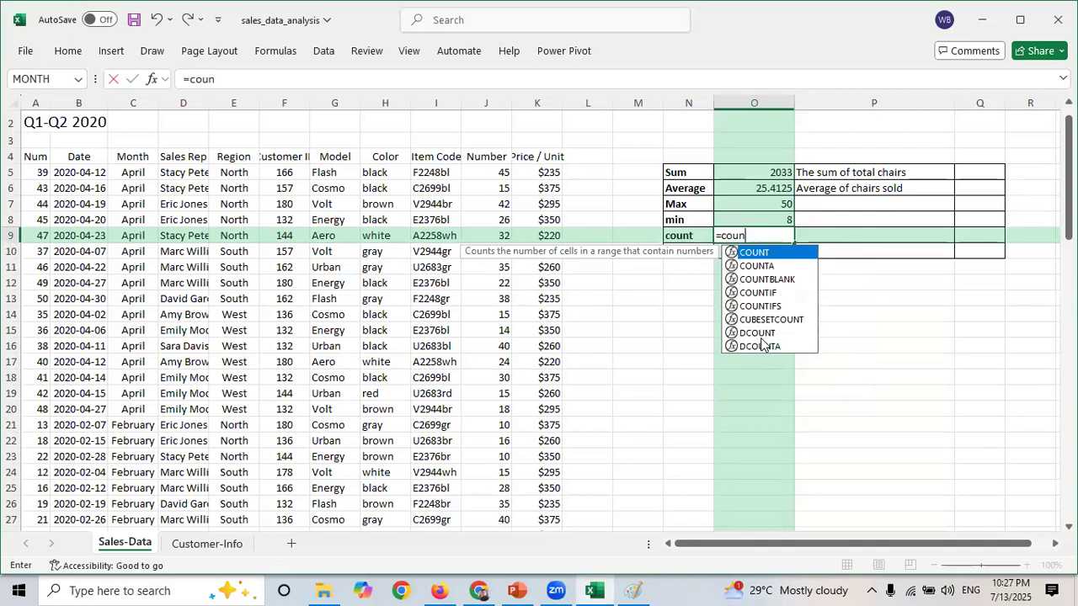
{"action": "key", "text": "Tab"}
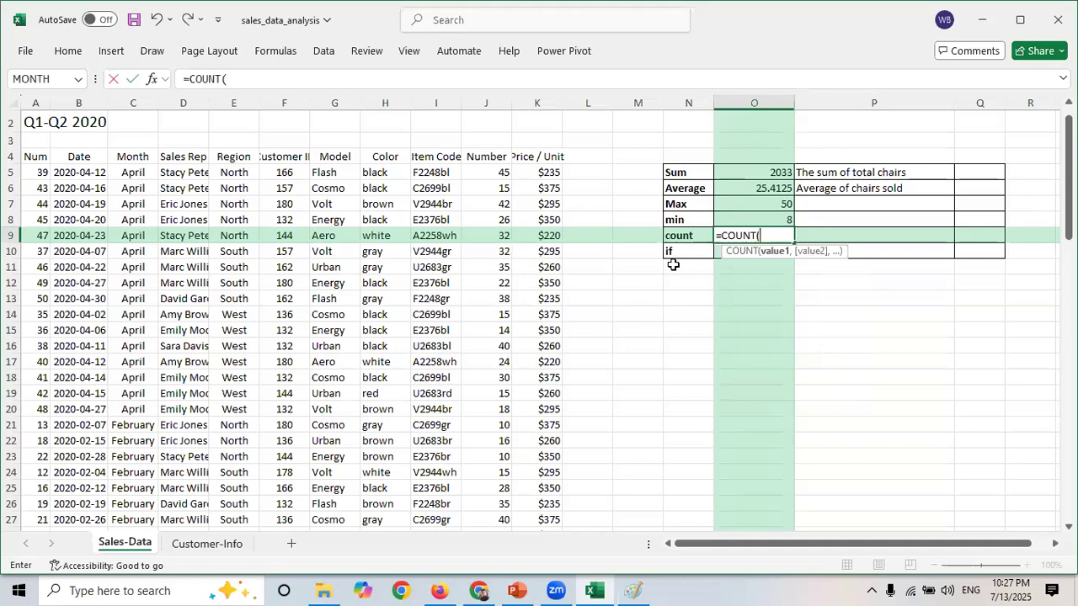
{"action": "left_click", "coordinate": [490, 171]}
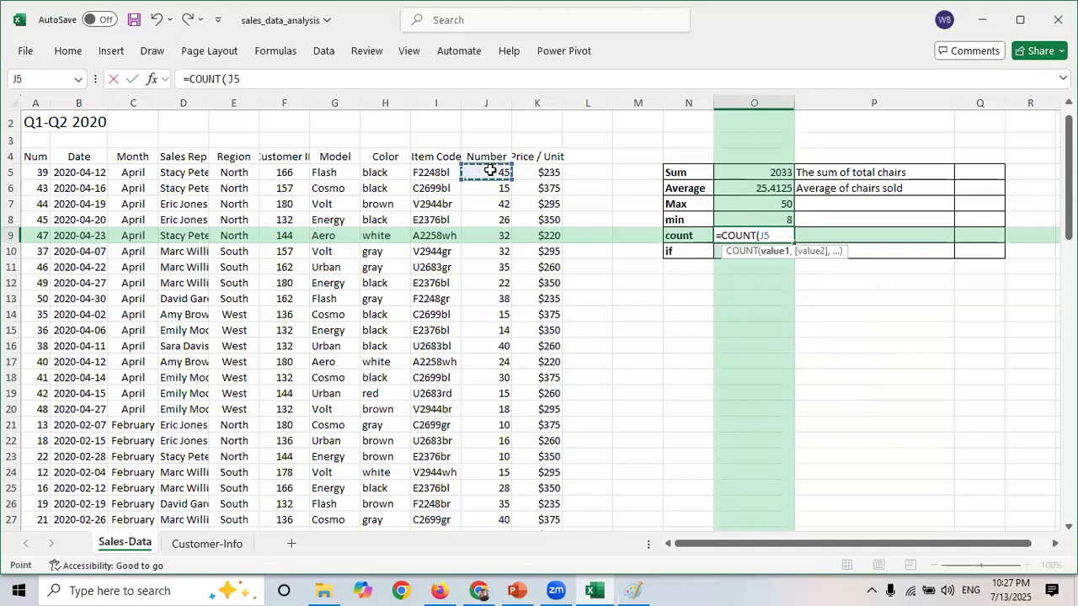
{"action": "key", "text": "ctrl+shift+Down"}
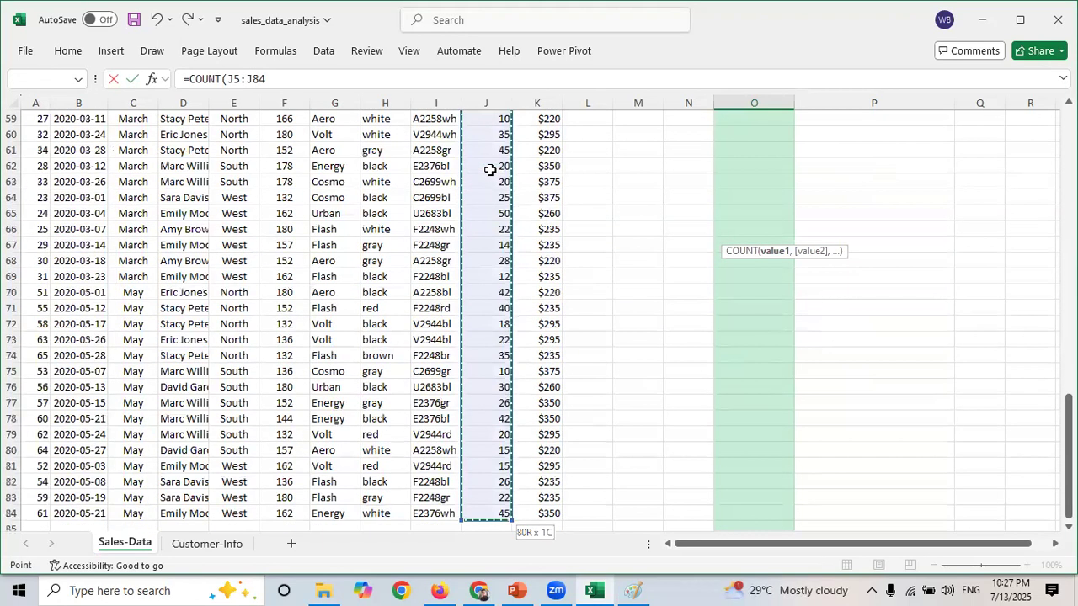
{"action": "type", "text": ")"}
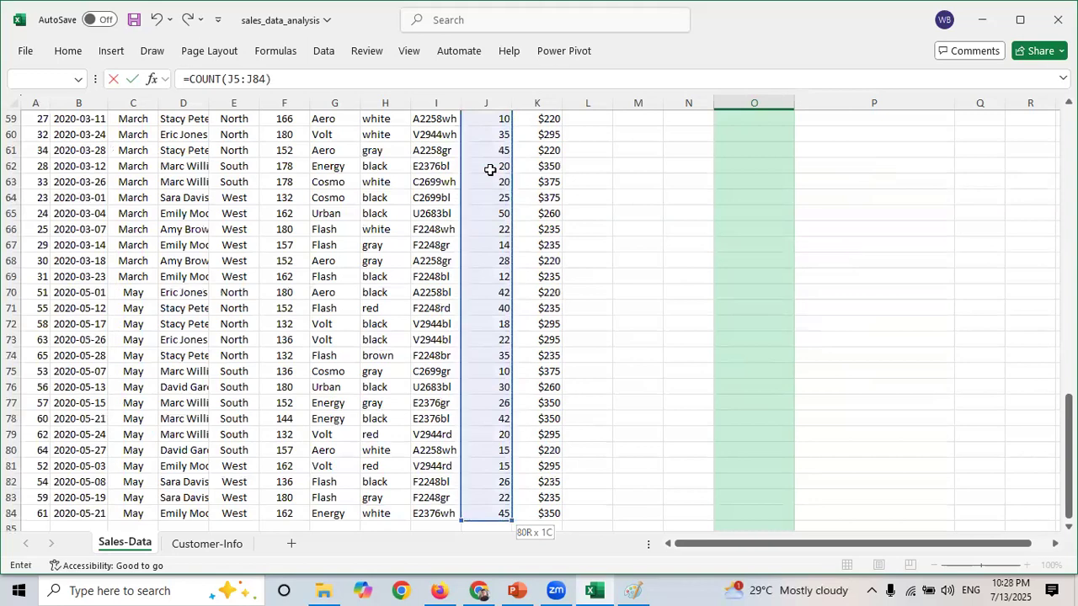
{"action": "key", "text": "Return"}
{"action": "key", "text": "Up"}
{"action": "key", "text": "Up"}
{"action": "key", "text": "Up"}
{"action": "key", "text": "Up"}
{"action": "key", "text": "Up"}
{"action": "key", "text": "Up"}
{"action": "key", "text": "Up"}
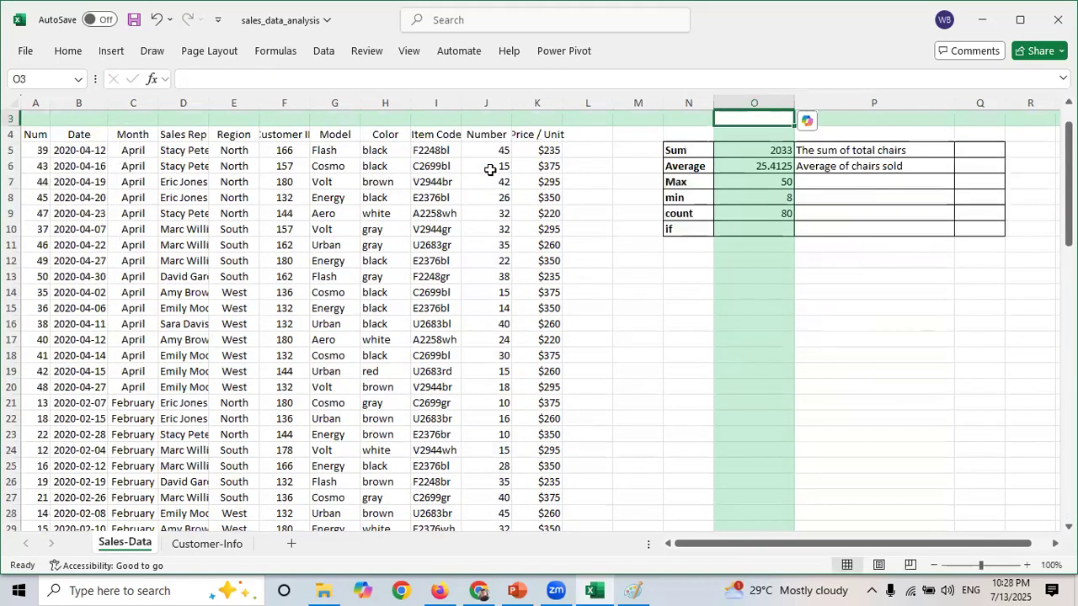
{"action": "left_click", "coordinate": [752, 217]}
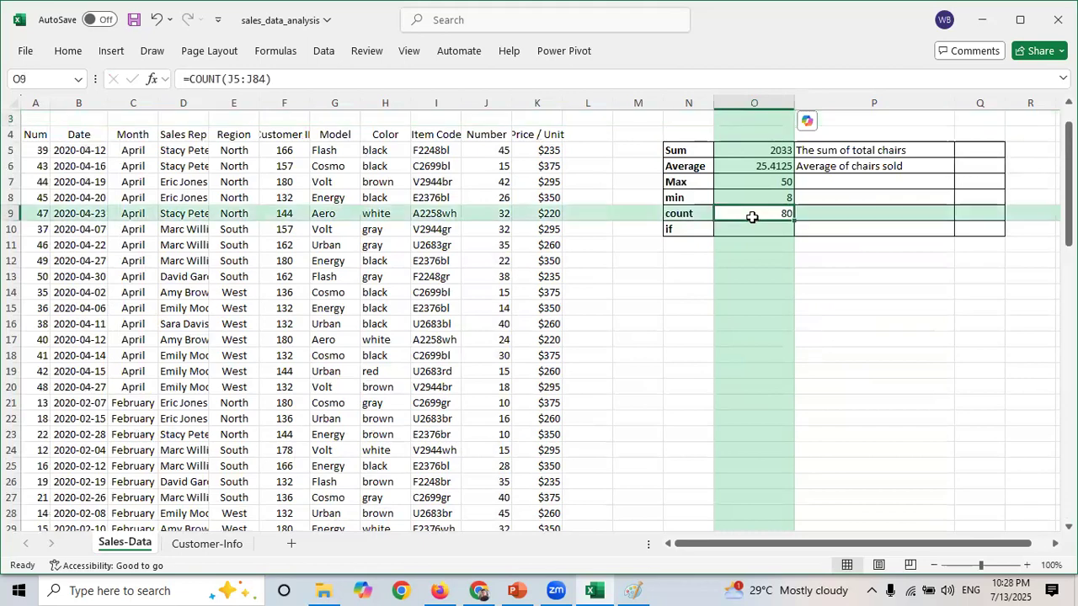
{"action": "left_click", "coordinate": [473, 154]}
{"action": "left_click", "coordinate": [657, 289]}
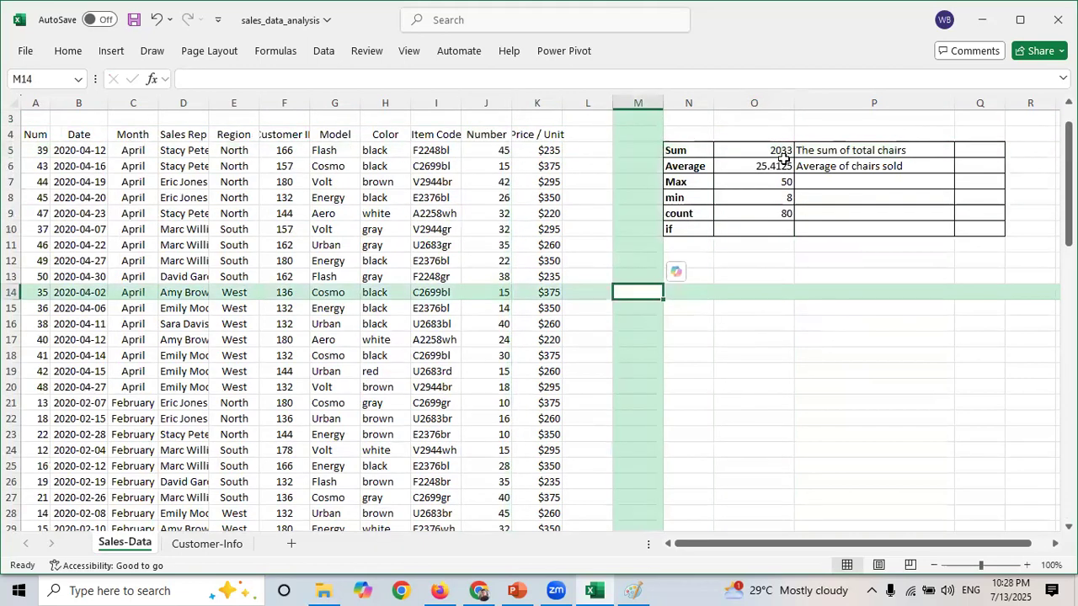
{"action": "left_click", "coordinate": [81, 227]}
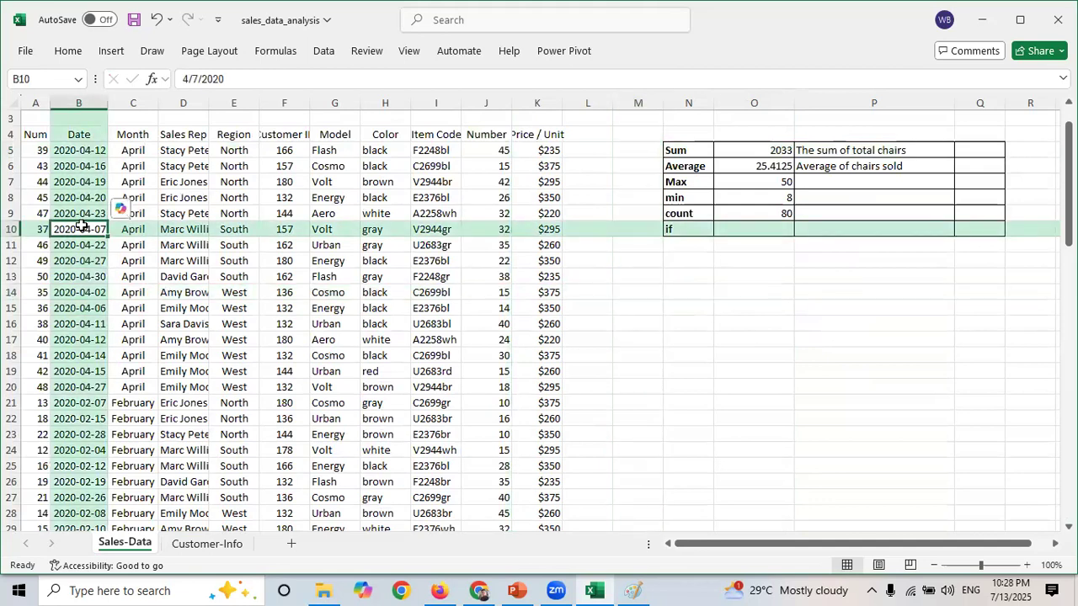
{"action": "left_click", "coordinate": [177, 293]}
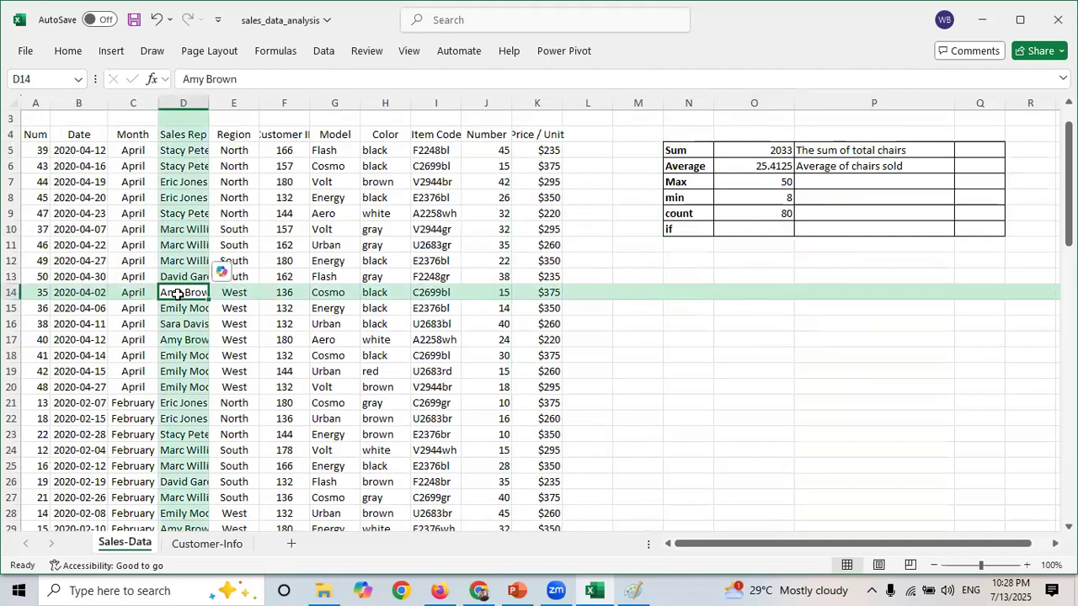
- Examine the data table and the Item Code column by selecting them down to their last rows
{"action": "left_click", "coordinate": [86, 212]}
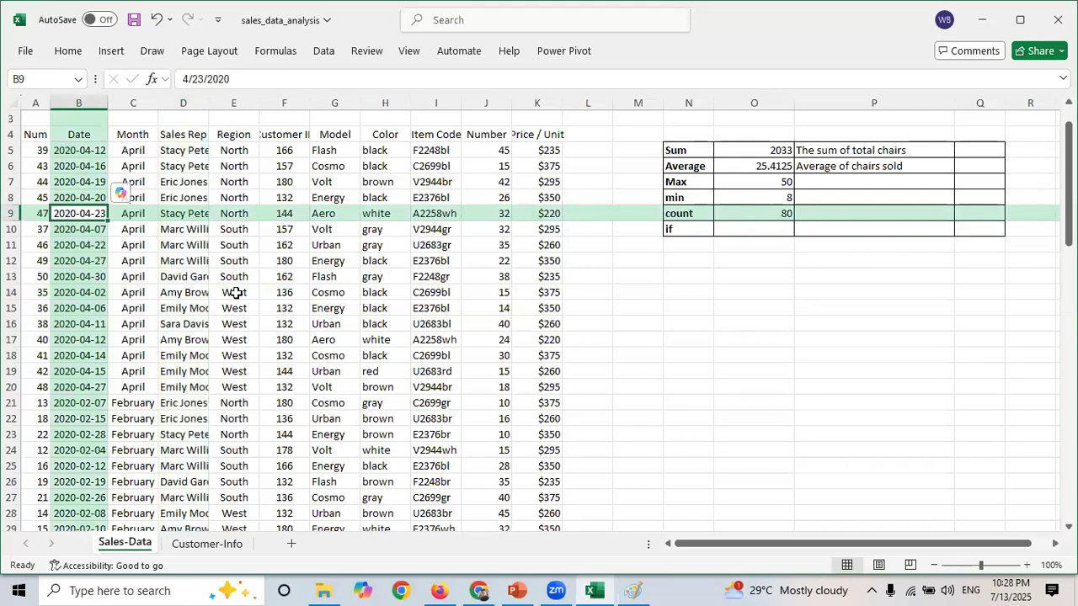
{"action": "key", "text": "ctrl+a"}
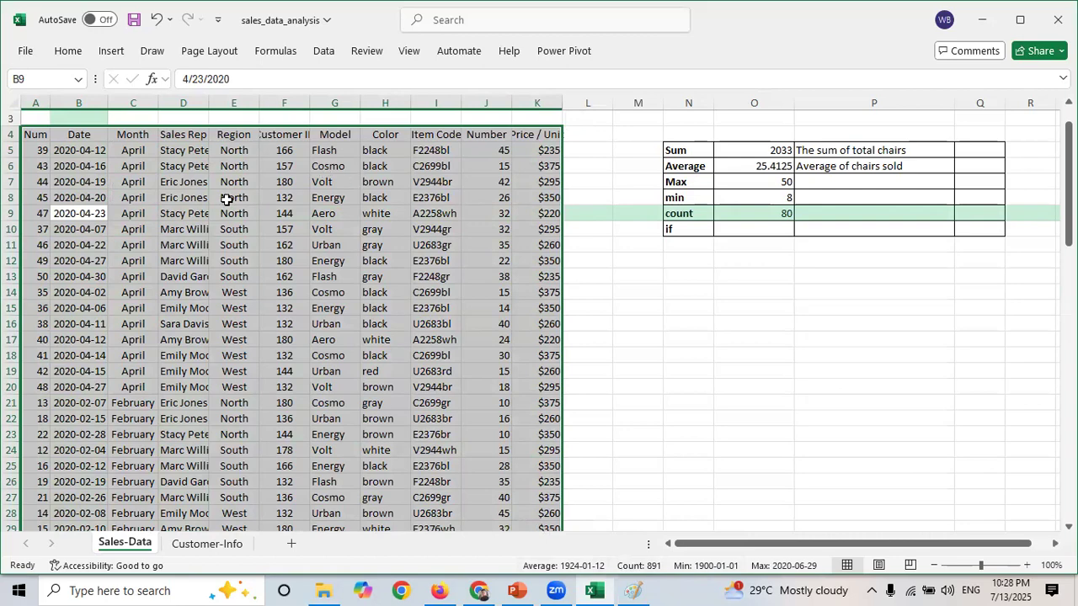
{"action": "left_click", "coordinate": [217, 310]}
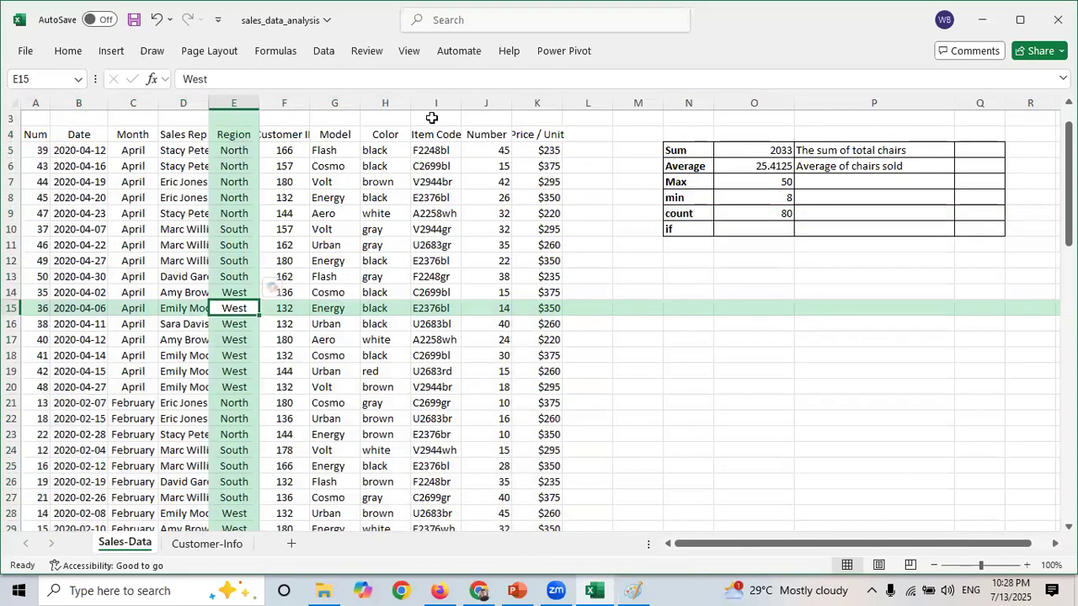
{"action": "left_click", "coordinate": [433, 149]}
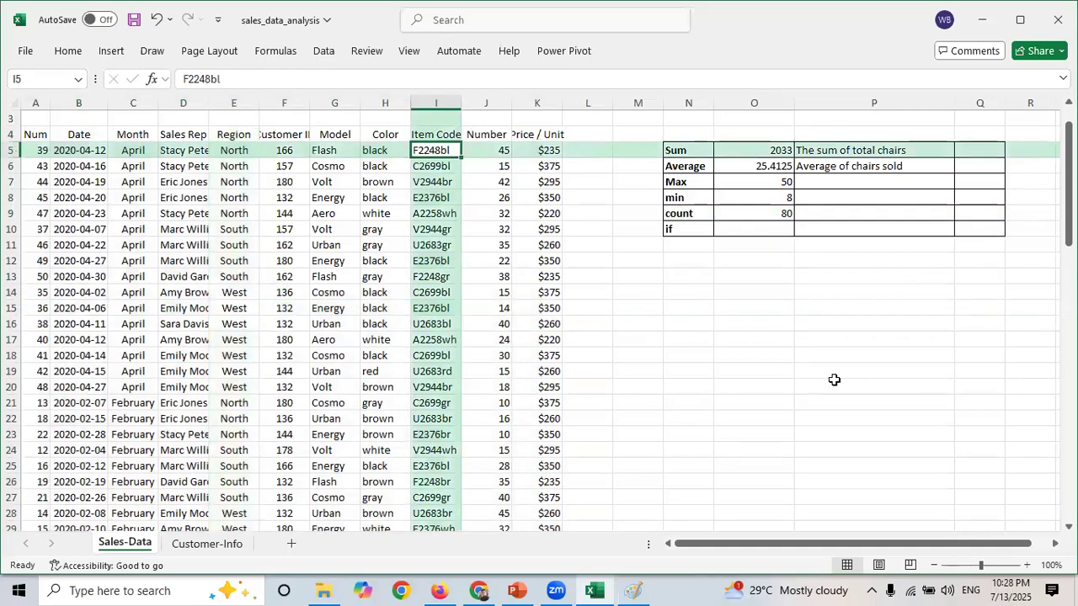
{"action": "key", "text": "ctrl+shift+Down"}
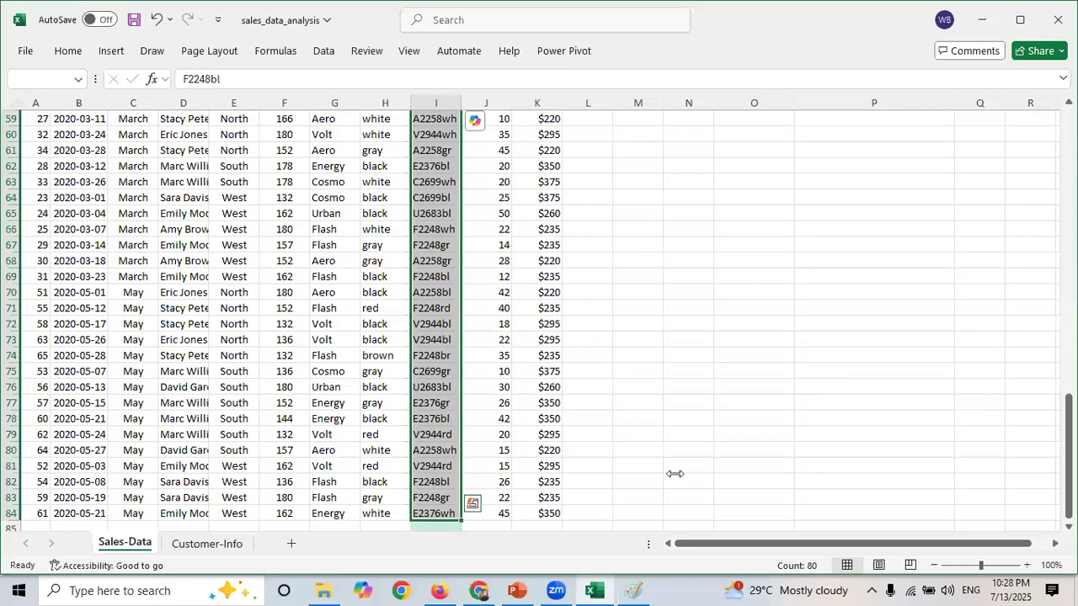
{"action": "left_click_drag", "start_coordinate": [1069, 414], "coordinate": [1069, 126]}
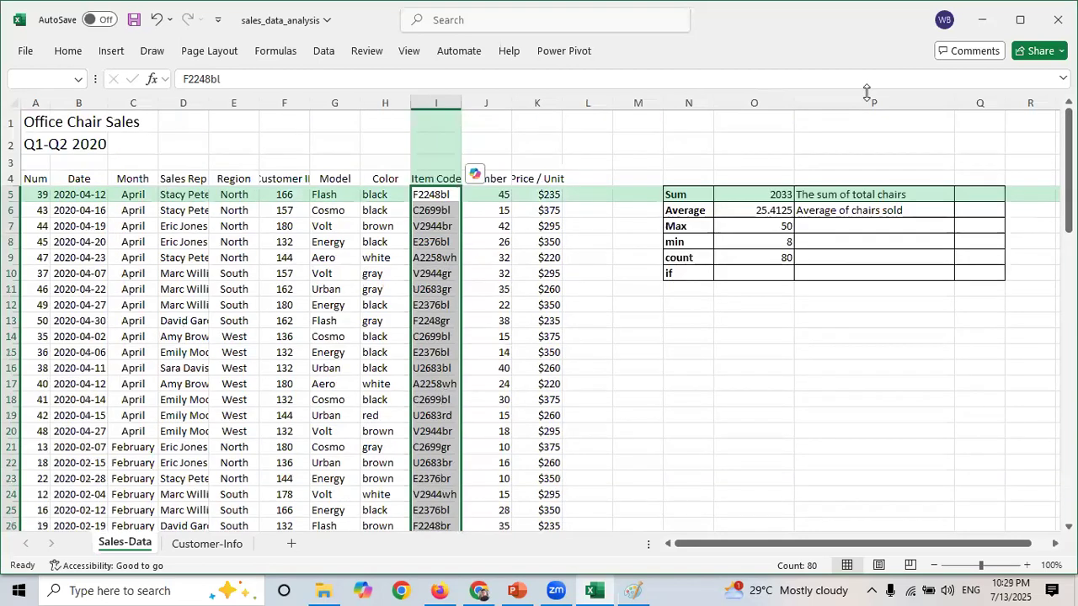
{"action": "left_click", "coordinate": [437, 101]}
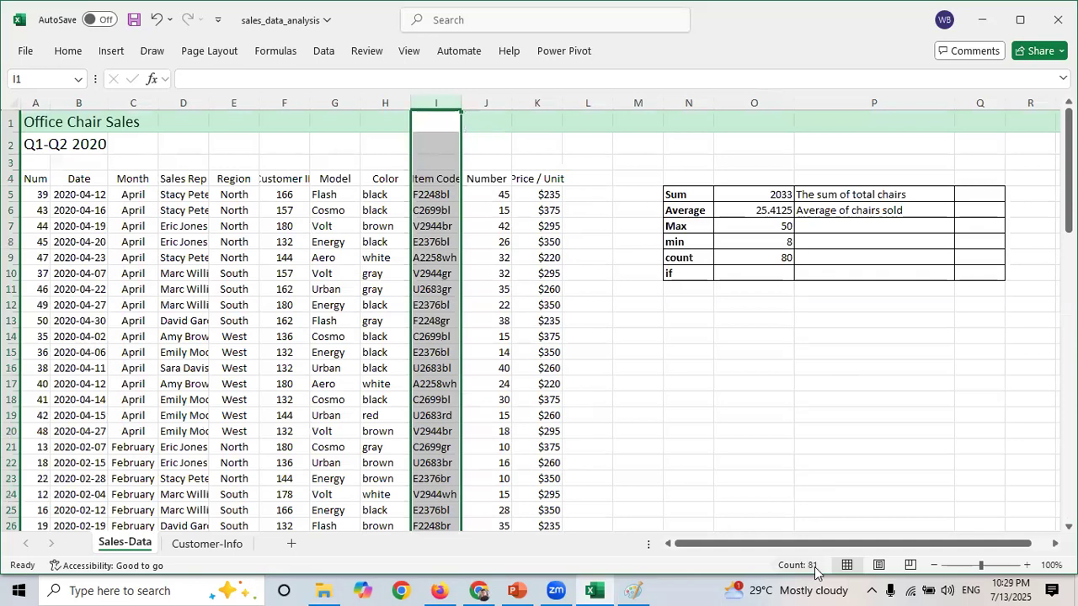
{"action": "left_click", "coordinate": [436, 180]}
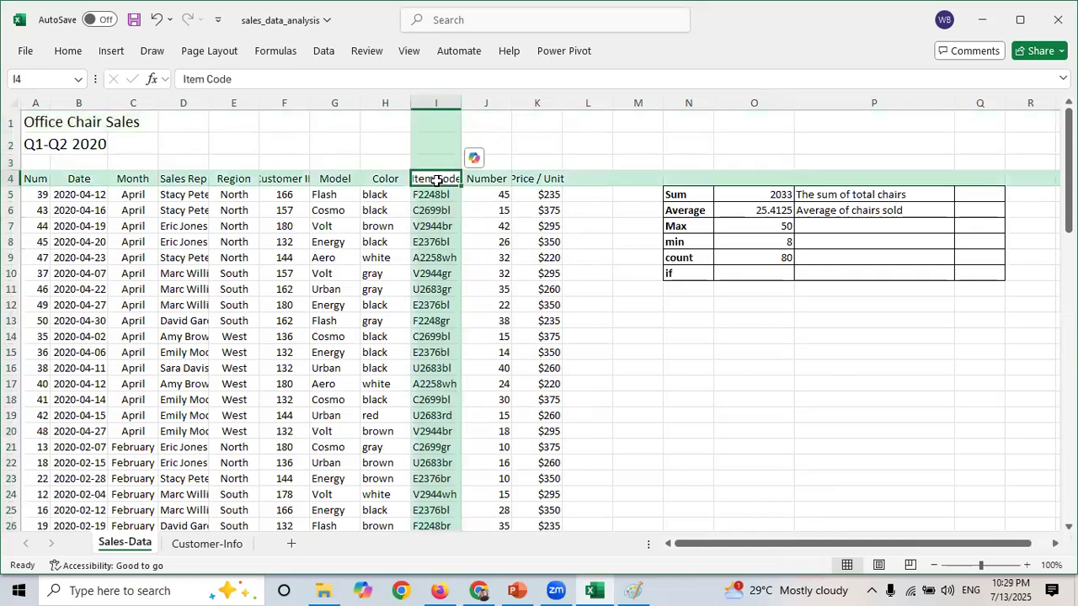
{"action": "left_click", "coordinate": [436, 102]}
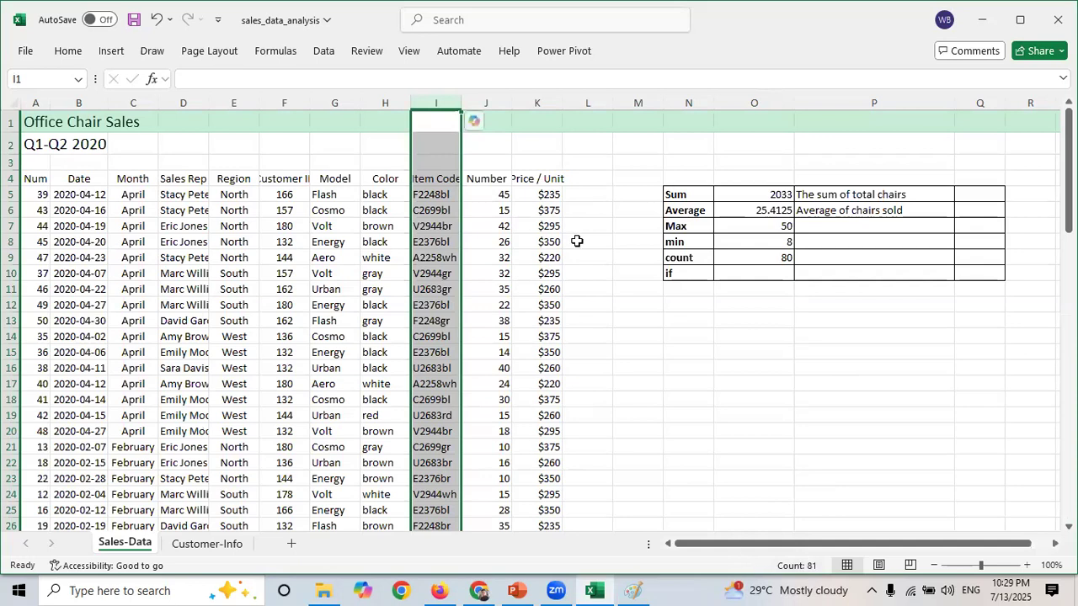
- Select the Number values J5:J84 to review their sum, average, minimum, maximum and count
{"action": "left_click", "coordinate": [490, 101]}
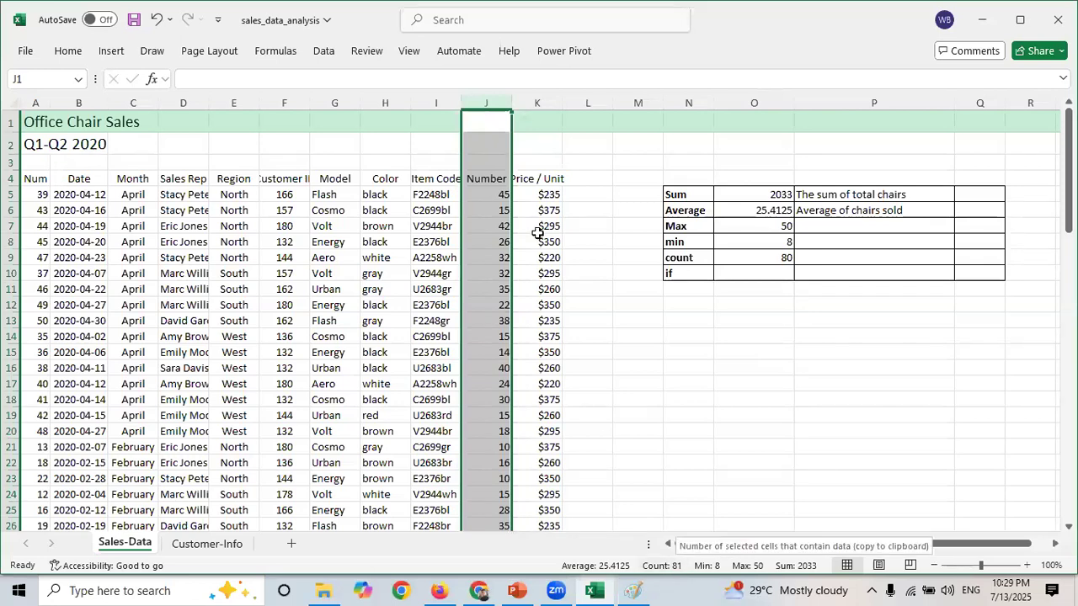
{"action": "left_click", "coordinate": [497, 181]}
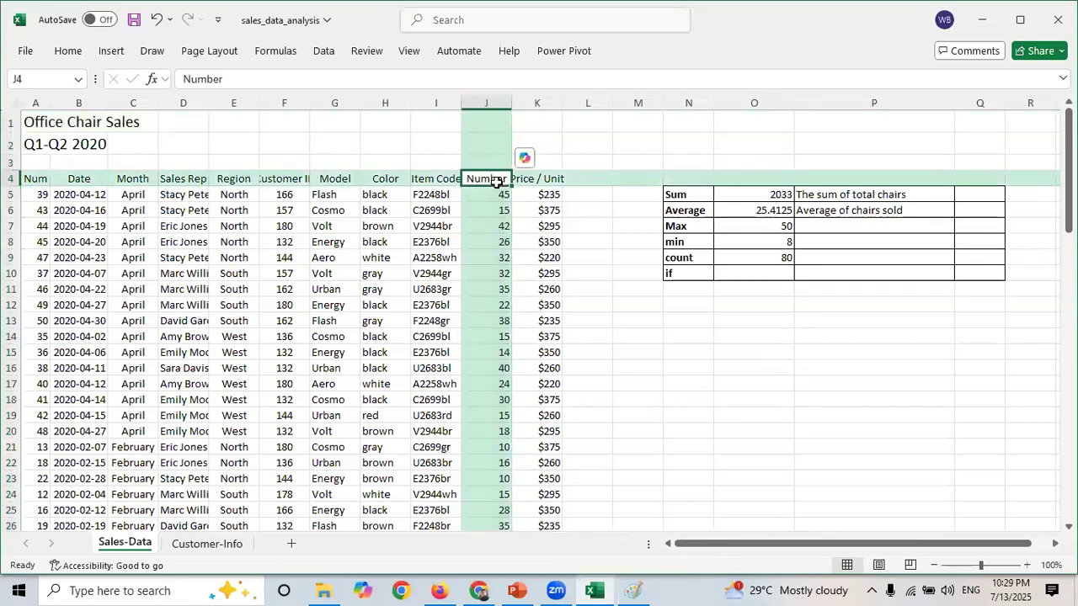
{"action": "key", "text": "Down"}
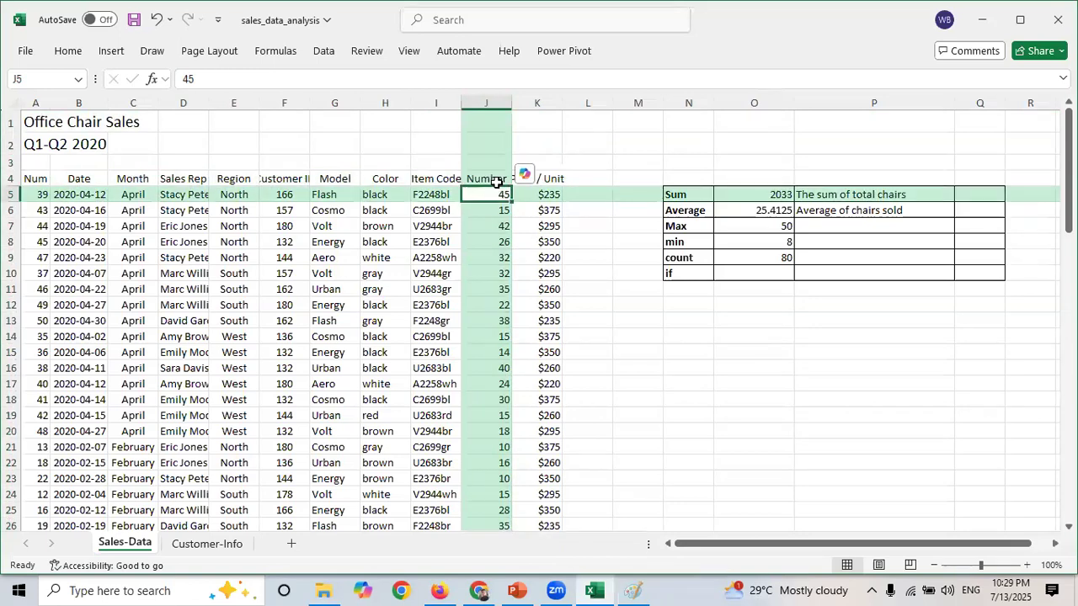
{"action": "key", "text": "ctrl+shift+Down"}
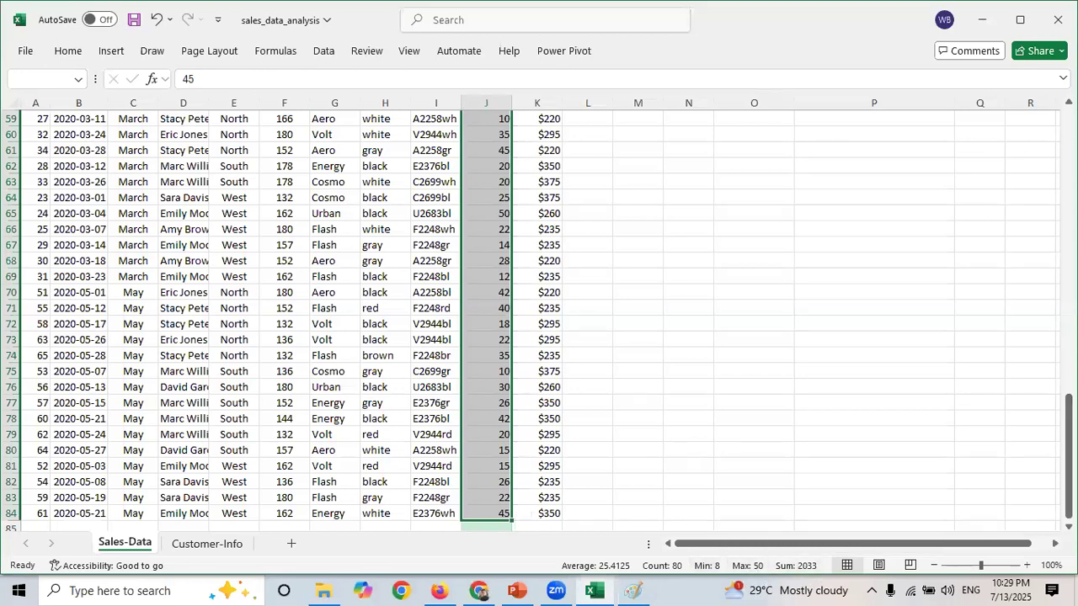
{"action": "left_click_drag", "start_coordinate": [1068, 454], "coordinate": [1068, 171]}
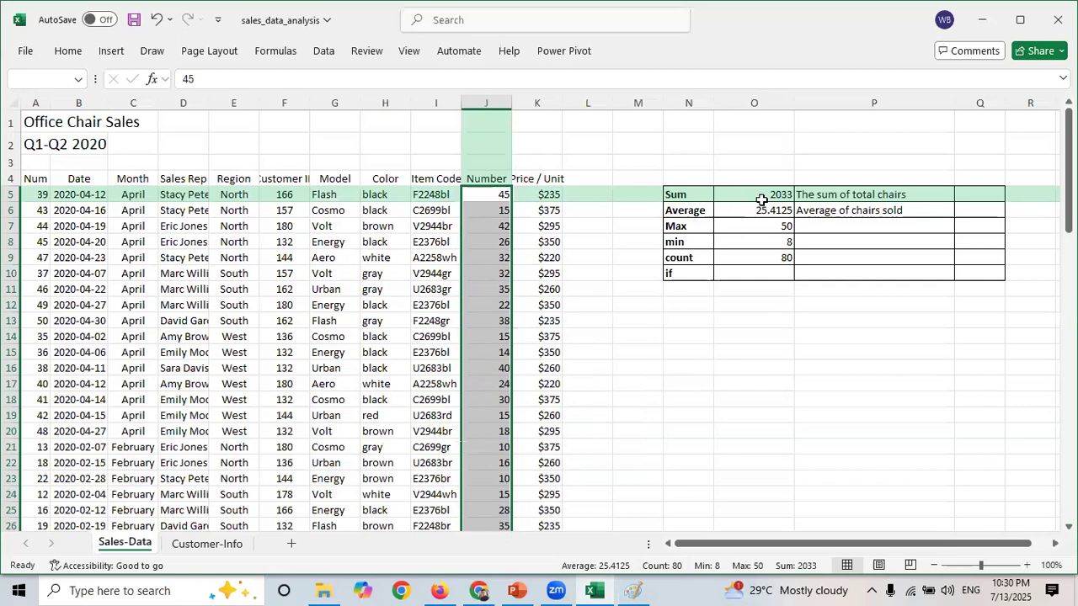
- Enter the sample values 15, 30, 40, 60, 100 and 150 in cells N13 to N18 for the IF example
{"action": "left_click", "coordinate": [674, 273]}
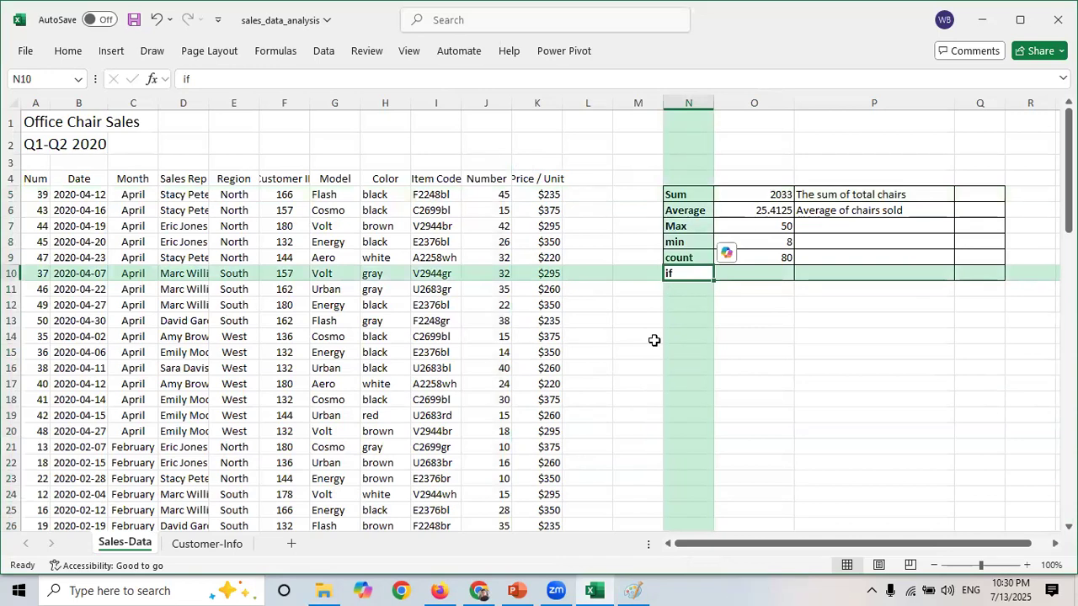
{"action": "left_click", "coordinate": [672, 321]}
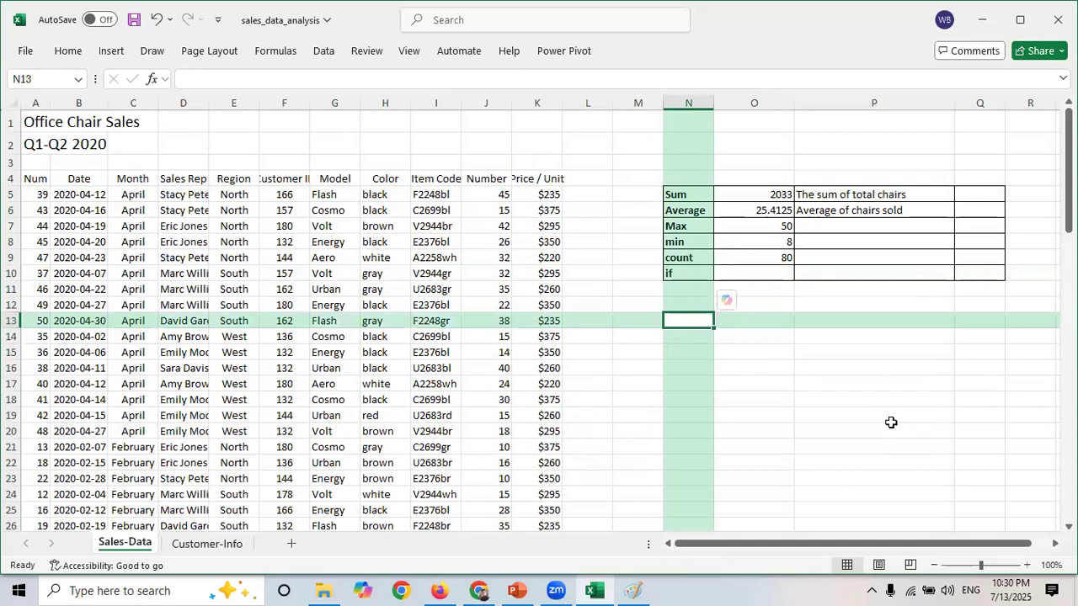
{"action": "type", "text": "15"}
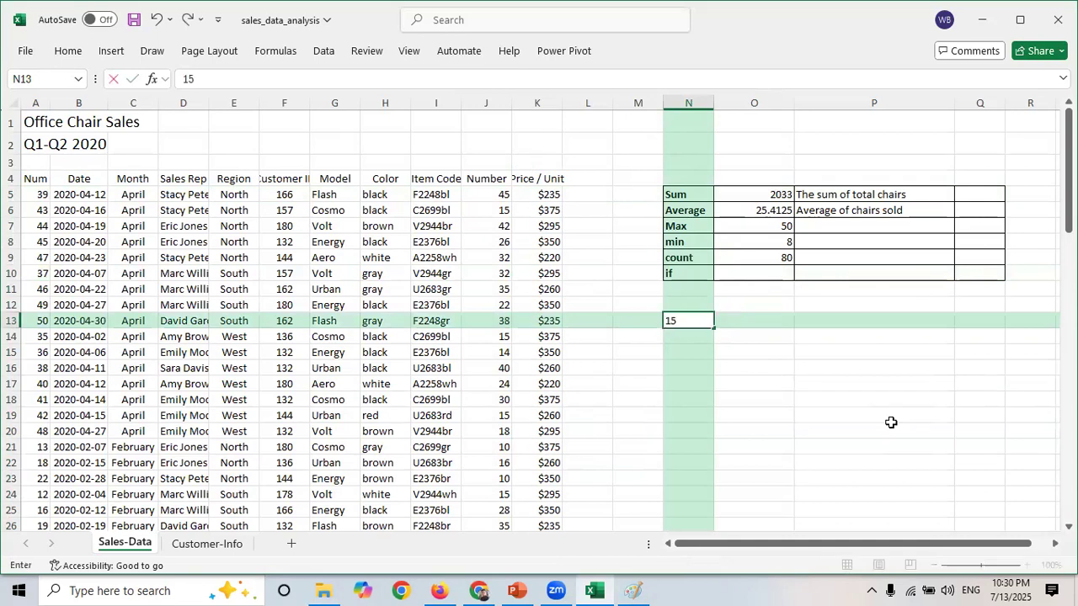
{"action": "key", "text": "Return"}
{"action": "type", "text": "30"}
{"action": "key", "text": "ctrl+Return"}
{"action": "type", "text": "4"}
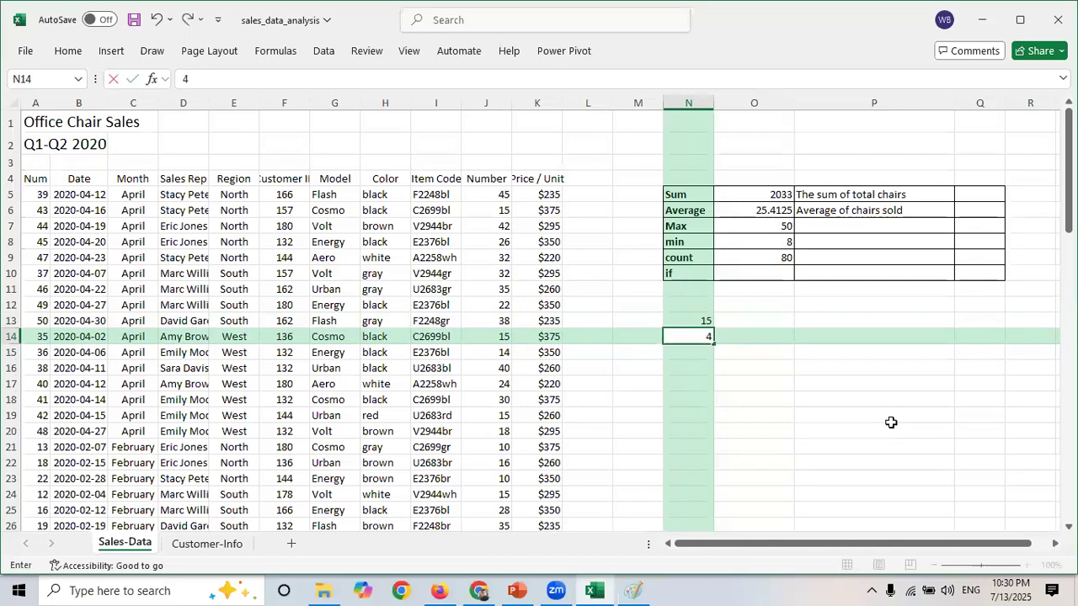
{"action": "type", "text": "30"}
{"action": "key", "text": "BackSpace"}
{"action": "key", "text": "BackSpace"}
{"action": "key", "text": "BackSpace"}
{"action": "type", "text": "30"}
{"action": "key", "text": "Return"}
{"action": "type", "text": "40"}
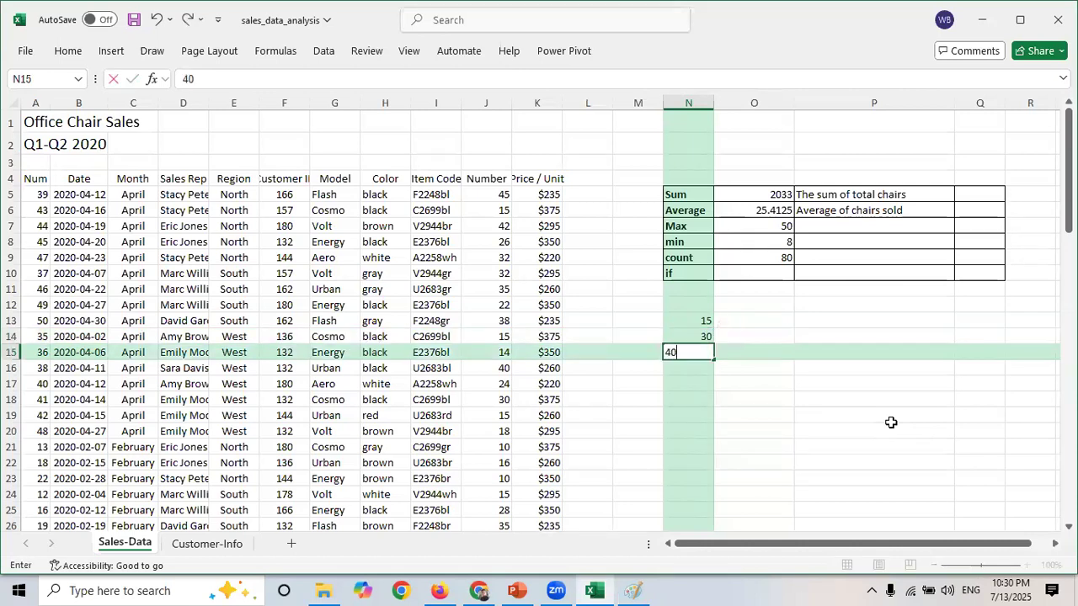
{"action": "key", "text": "Return"}
{"action": "type", "text": "60"}
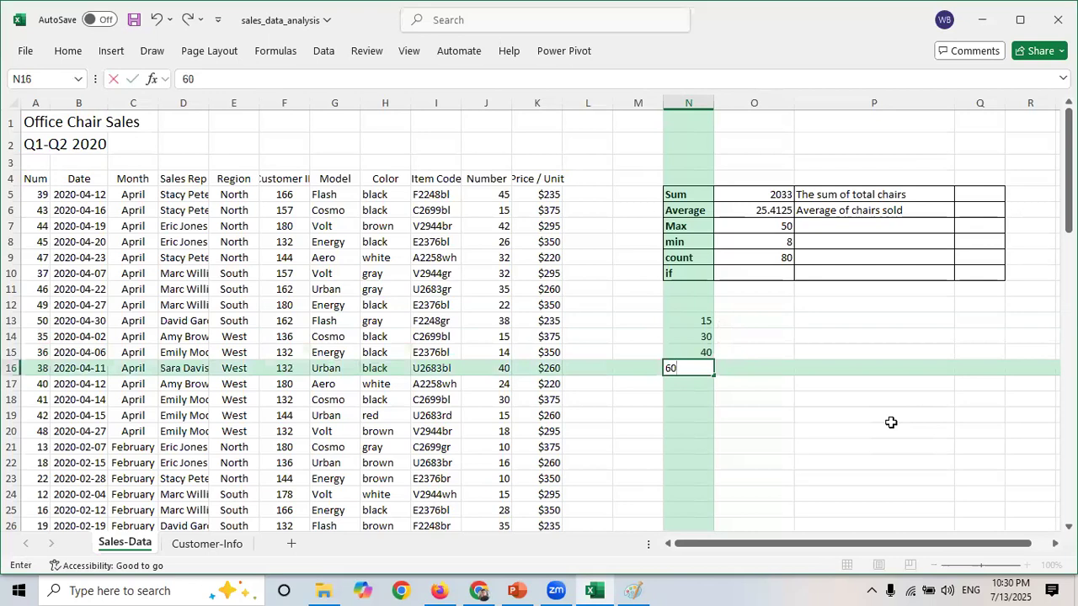
{"action": "key", "text": "Return"}
{"action": "type", "text": "100"}
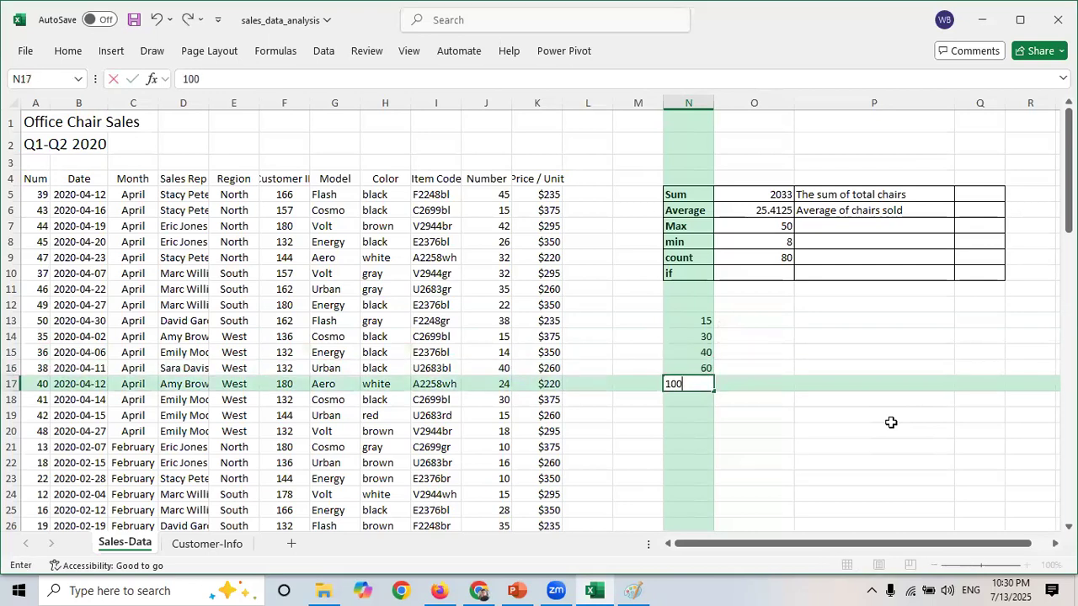
{"action": "key", "text": "Return"}
{"action": "type", "text": "150"}
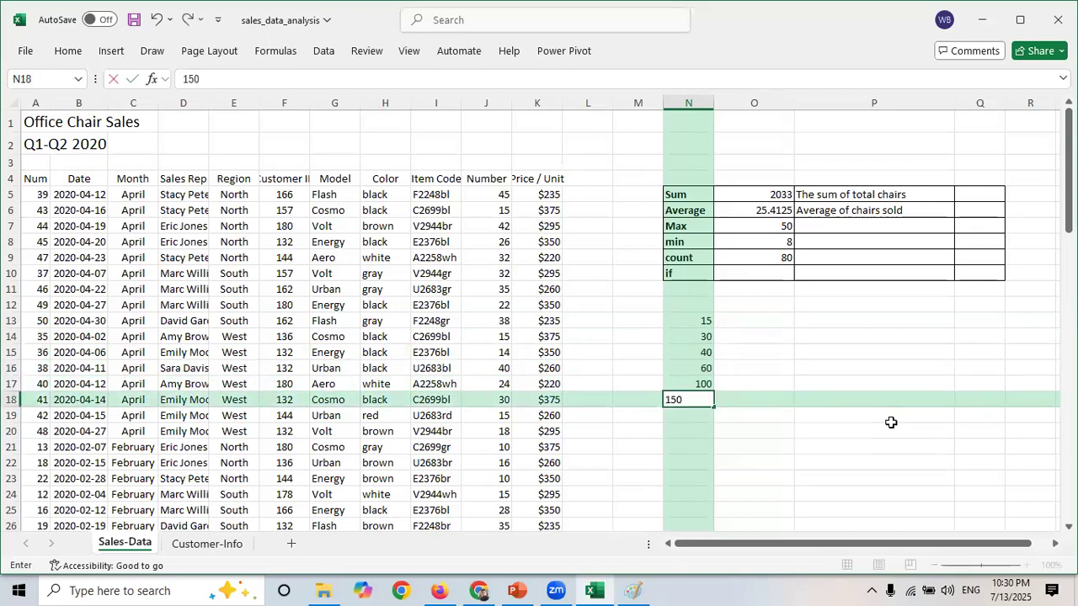
{"action": "key", "text": "Return"}
{"action": "key", "text": "Right"}
{"action": "key", "text": "Right"}
{"action": "key", "text": "Right"}
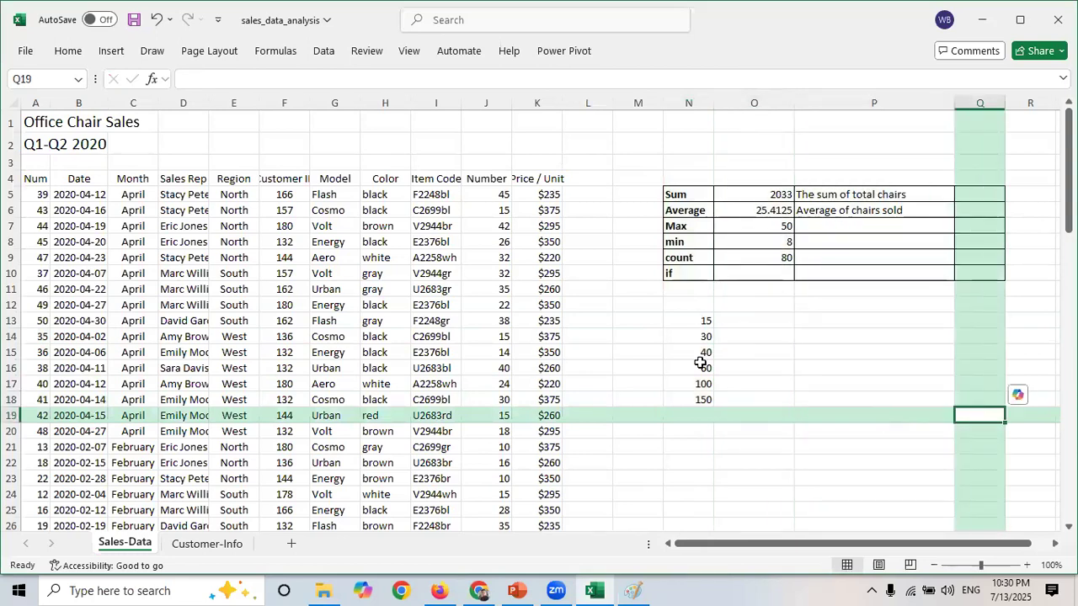
{"action": "left_click_drag", "start_coordinate": [702, 321], "coordinate": [702, 397]}
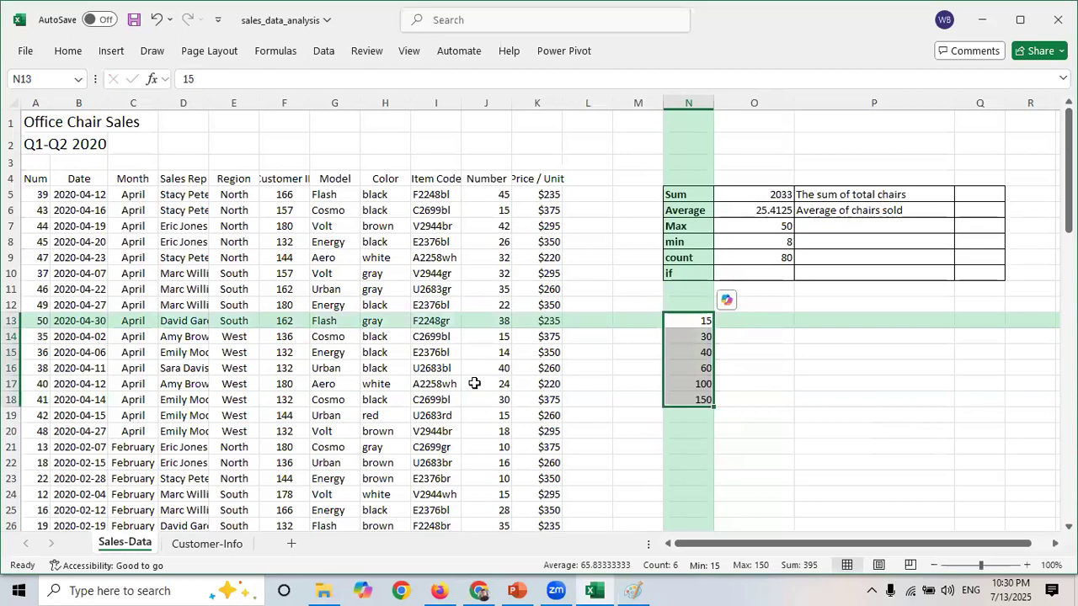
{"action": "left_click", "coordinate": [789, 429]}
{"action": "left_click_drag", "start_coordinate": [700, 320], "coordinate": [704, 402]}
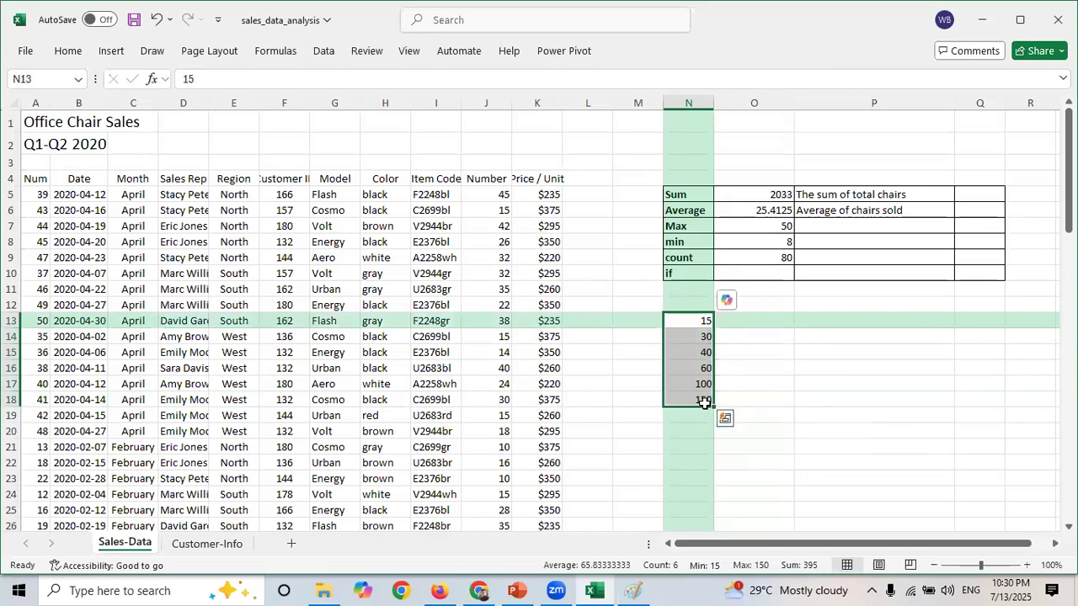
{"action": "left_click", "coordinate": [673, 277]}
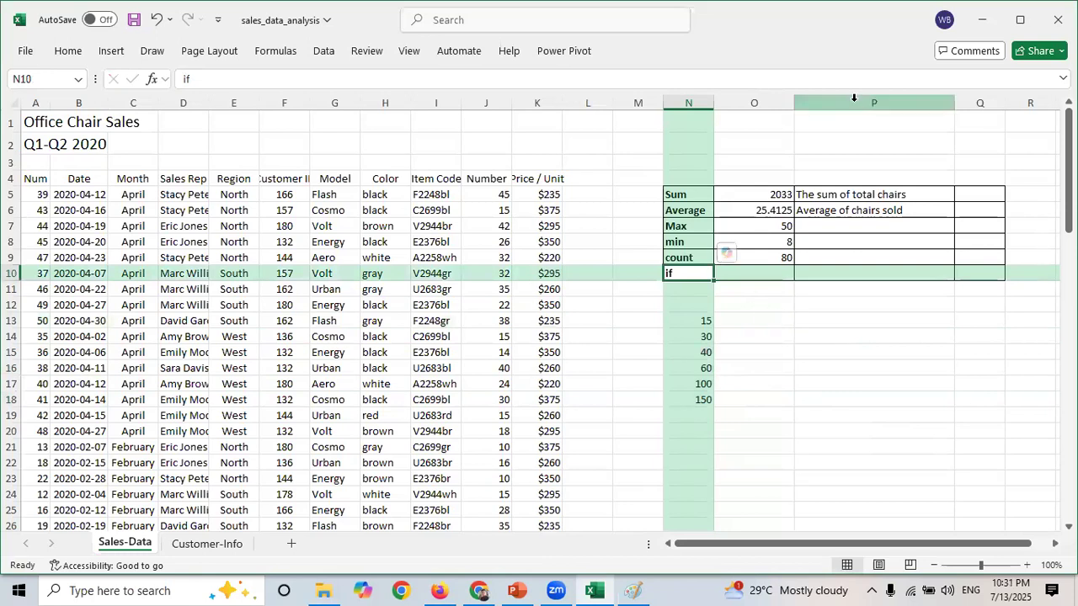
{"action": "left_click", "coordinate": [701, 321]}
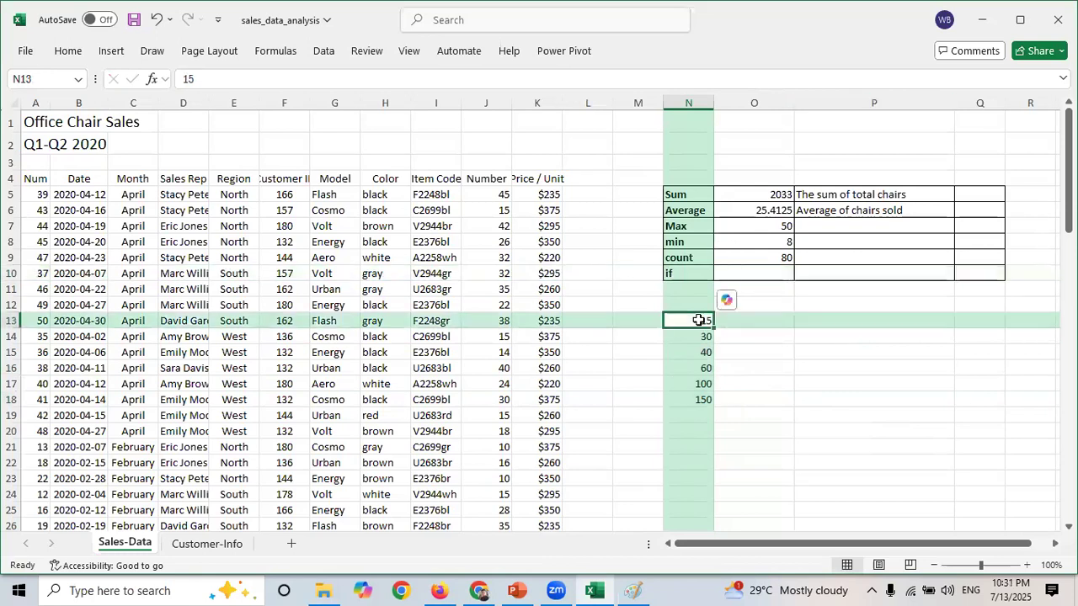
{"action": "left_click", "coordinate": [753, 413]}
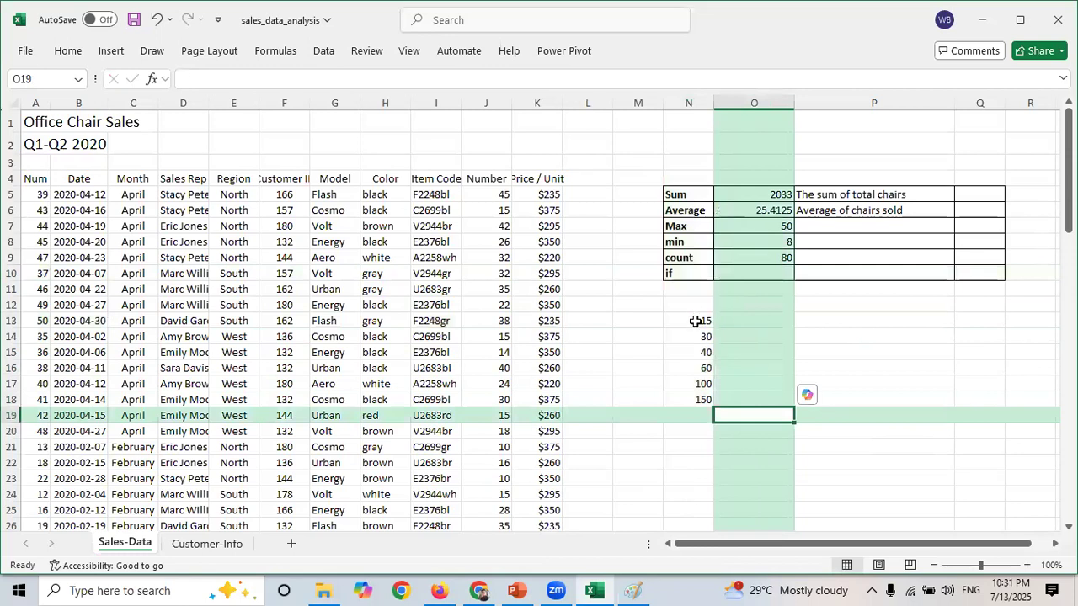
{"action": "left_click_drag", "start_coordinate": [697, 321], "coordinate": [703, 402]}
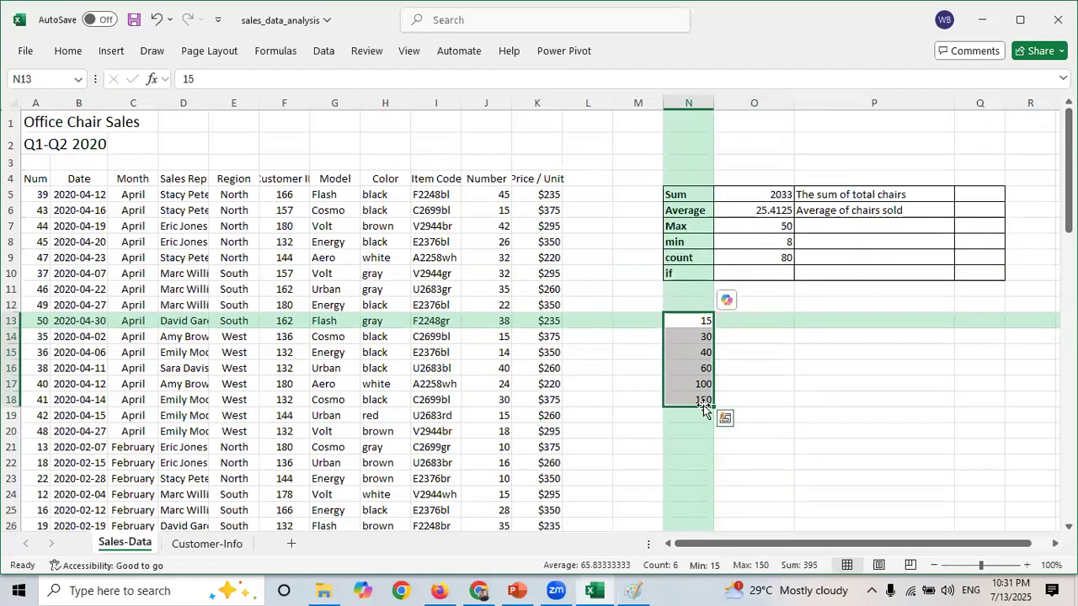
- Enter an IF formula in O13 that returns "Greater than 50" when N13 exceeds 50, otherwise "Less than 50"
{"action": "left_click", "coordinate": [766, 318]}
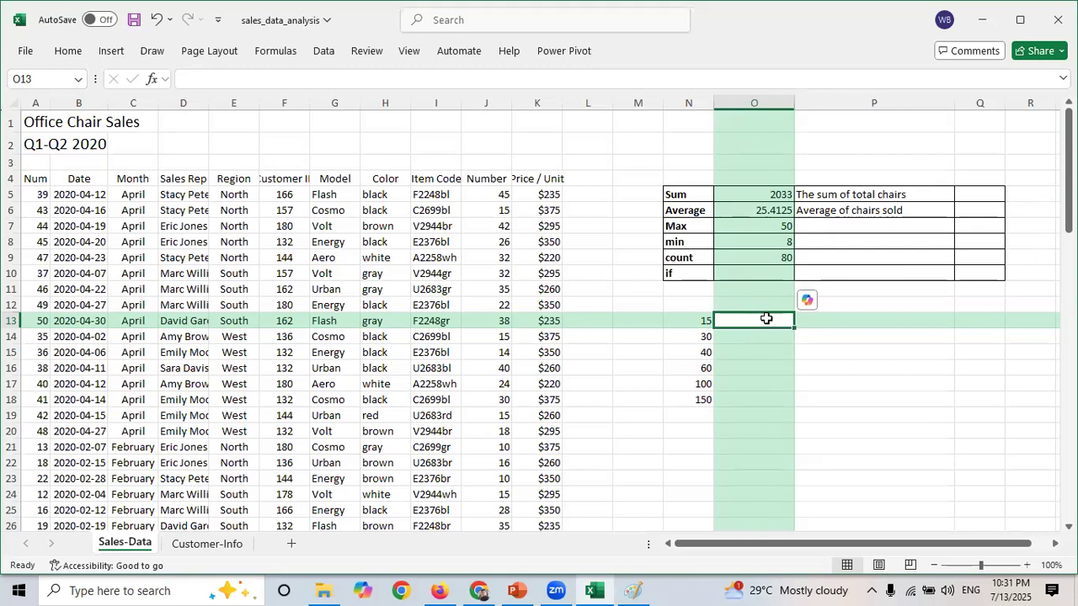
{"action": "type", "text": "="}
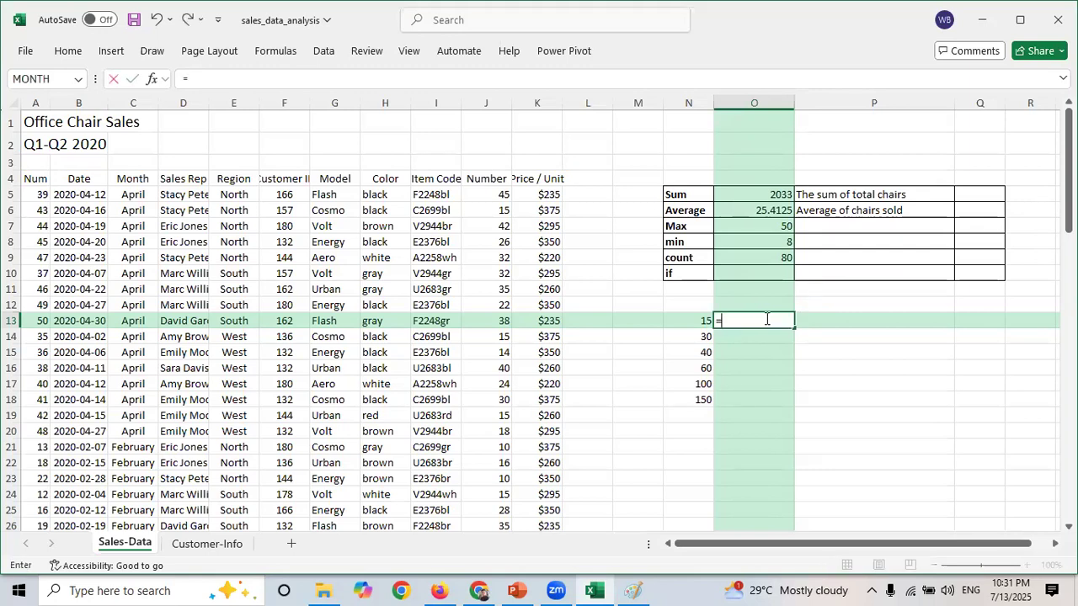
{"action": "type", "text": "if"}
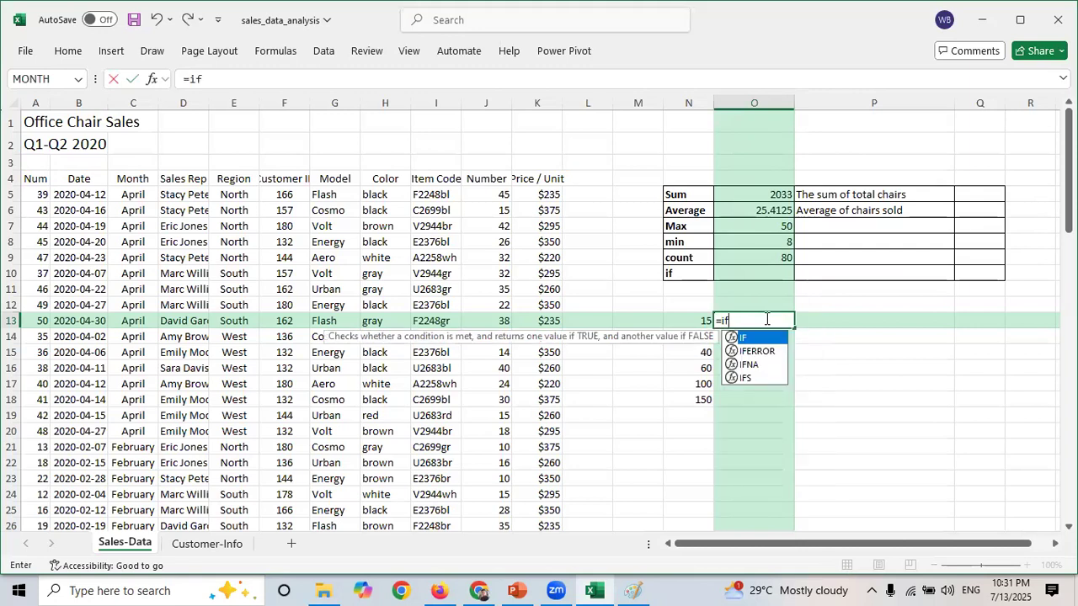
{"action": "key", "text": "Tab"}
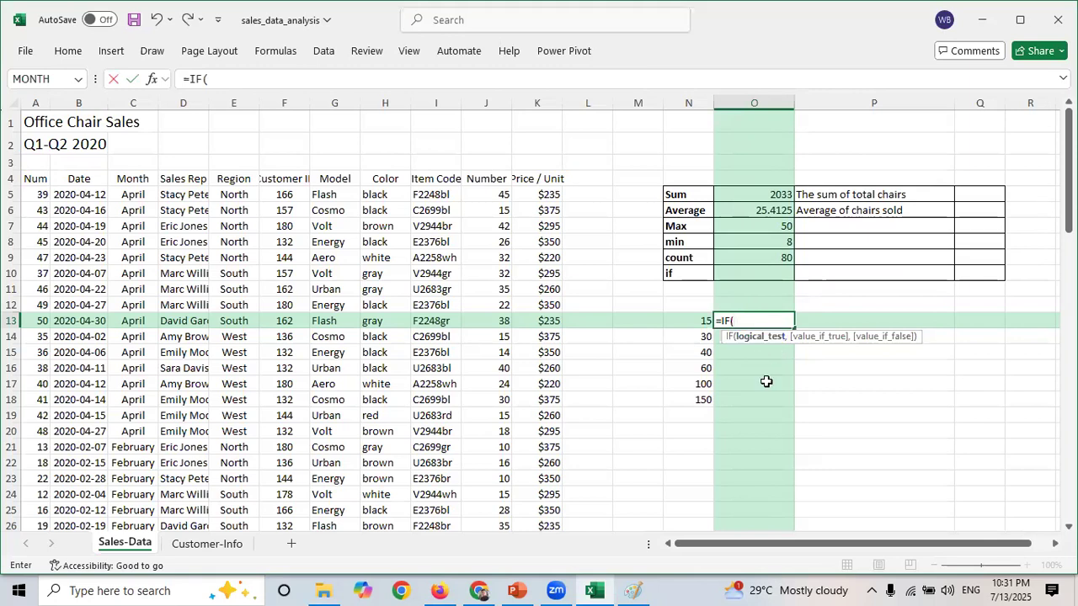
{"action": "left_click", "coordinate": [696, 320]}
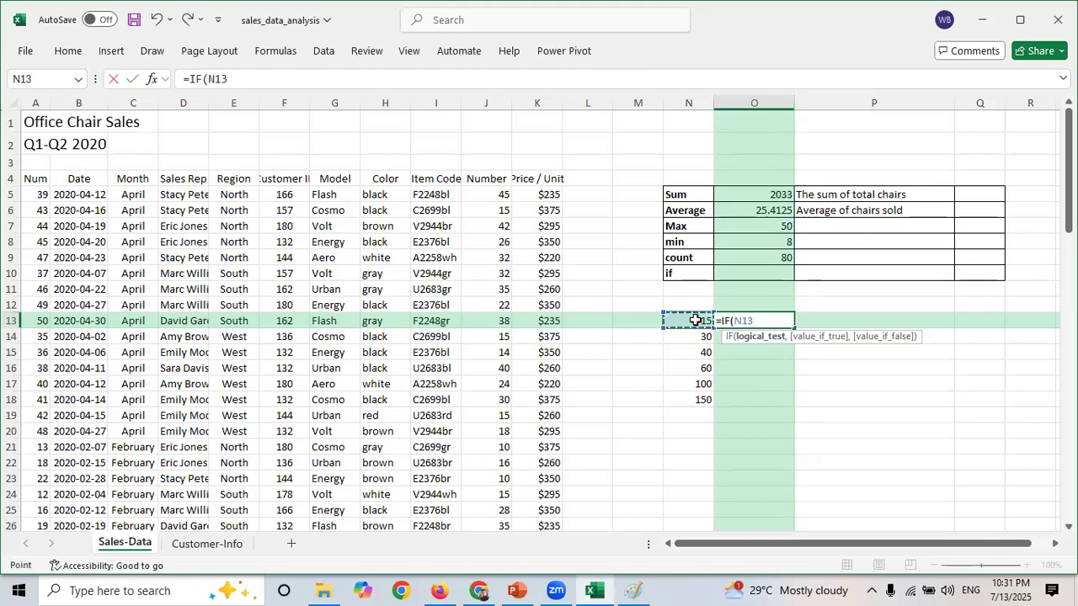
{"action": "type", "text": ">50"}
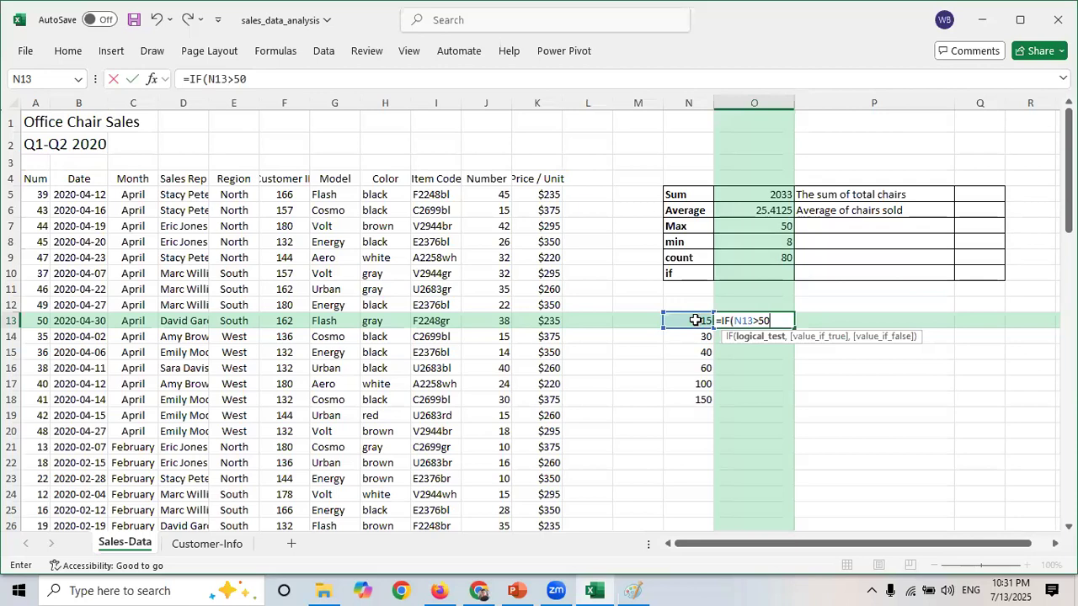
{"action": "type", "text": ","}
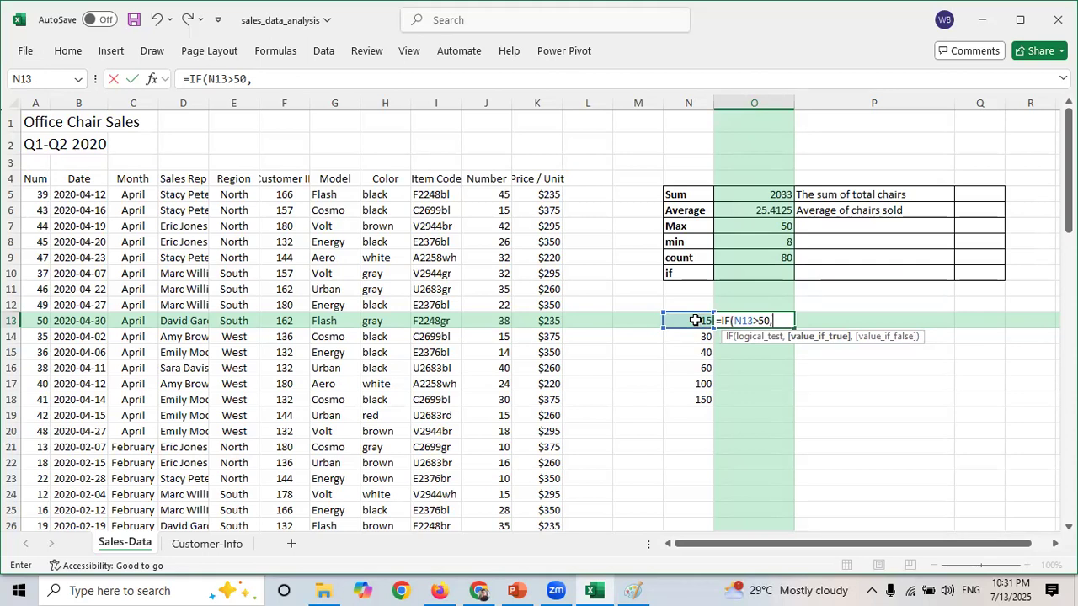
{"action": "type", "text": "\"\""}
{"action": "left_click", "coordinate": [779, 318]}
{"action": "type", "text": "Greater t"}
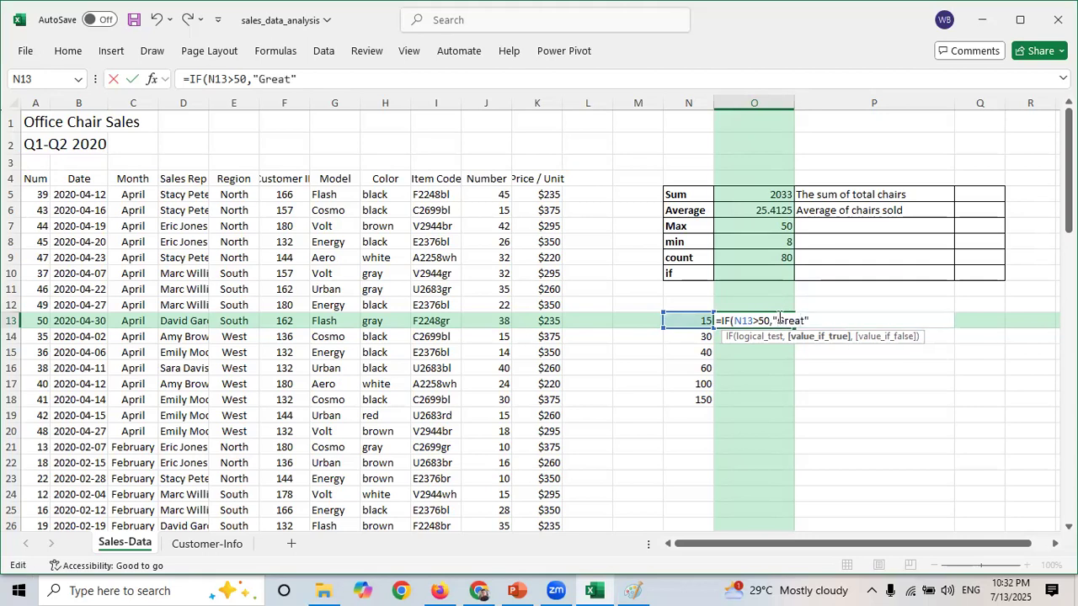
{"action": "type", "text": "han 50"}
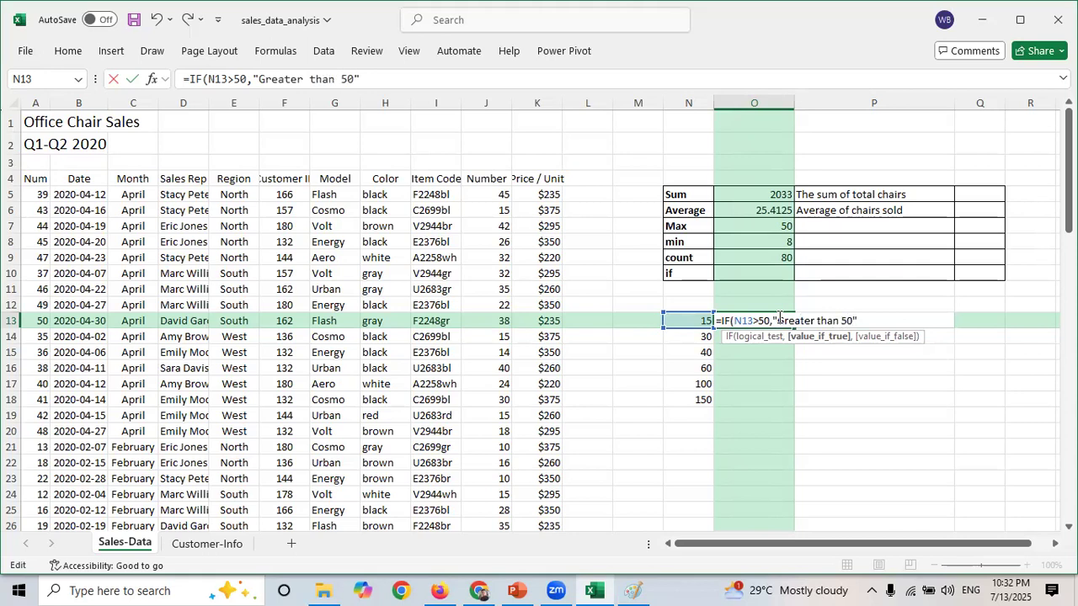
{"action": "type", "text": "\","}
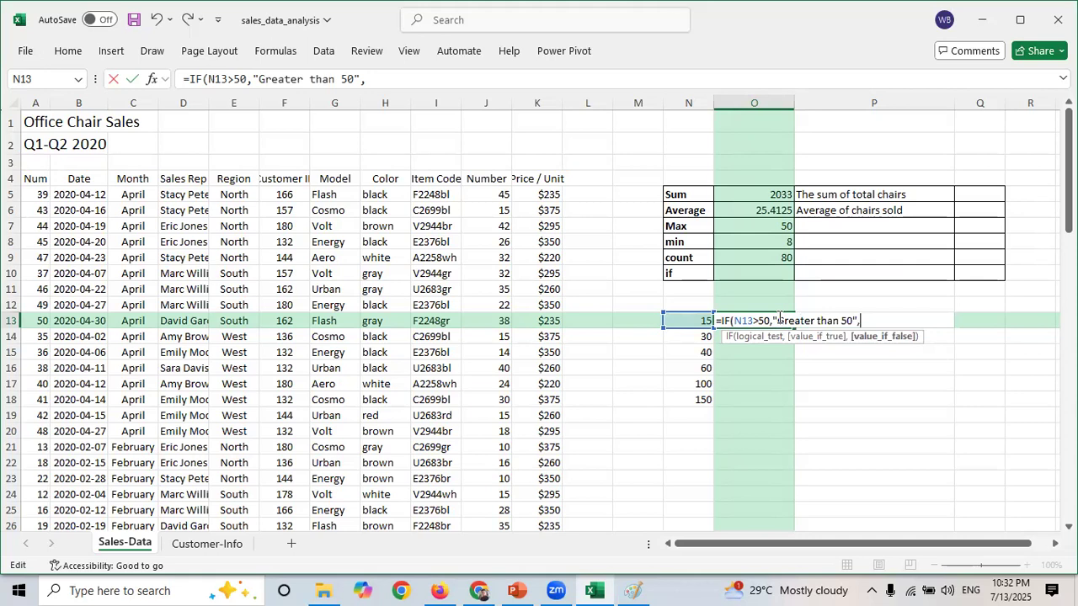
{"action": "type", "text": "\"\"Less than"}
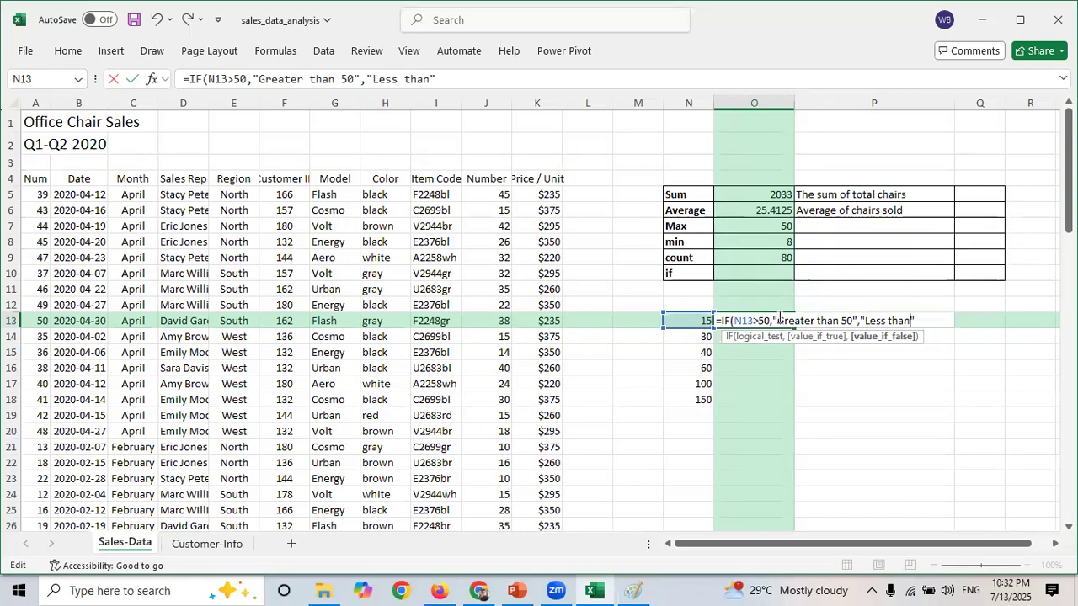
{"action": "type", "text": " 50"}
{"action": "type", "text": ")"}
{"action": "key", "text": "Return"}
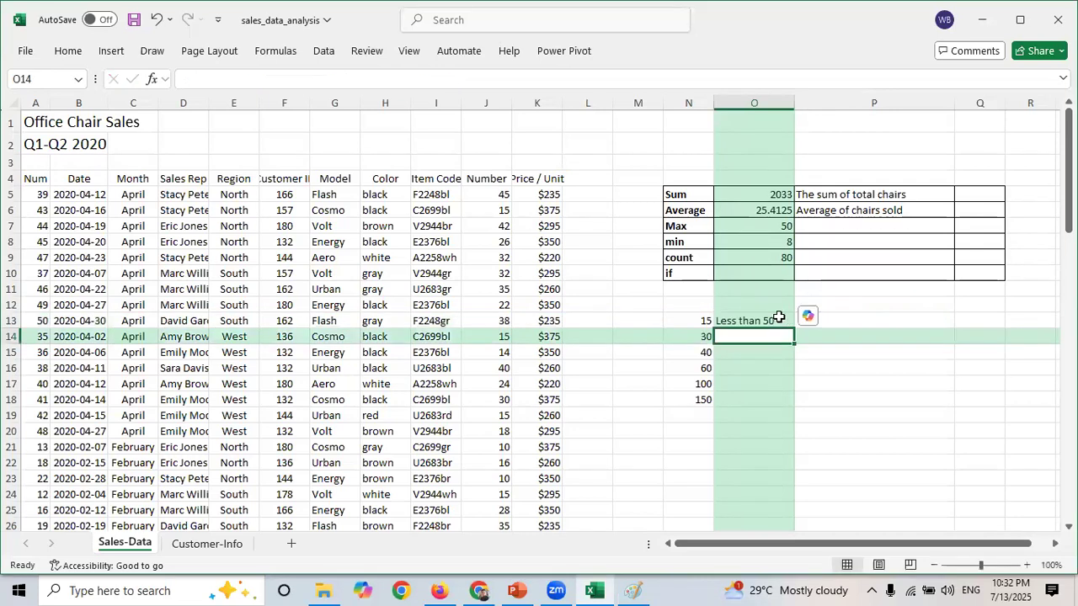
- Widen column O and fill the IF formula from O13 down to O18
{"action": "left_click", "coordinate": [741, 321]}
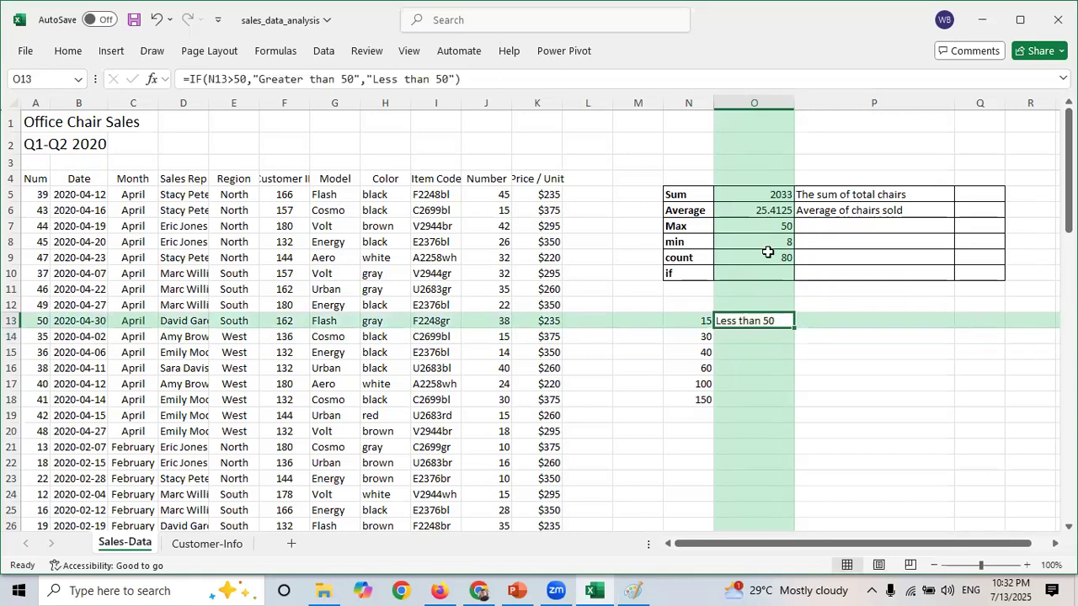
{"action": "left_click_drag", "start_coordinate": [794, 102], "coordinate": [841, 104]}
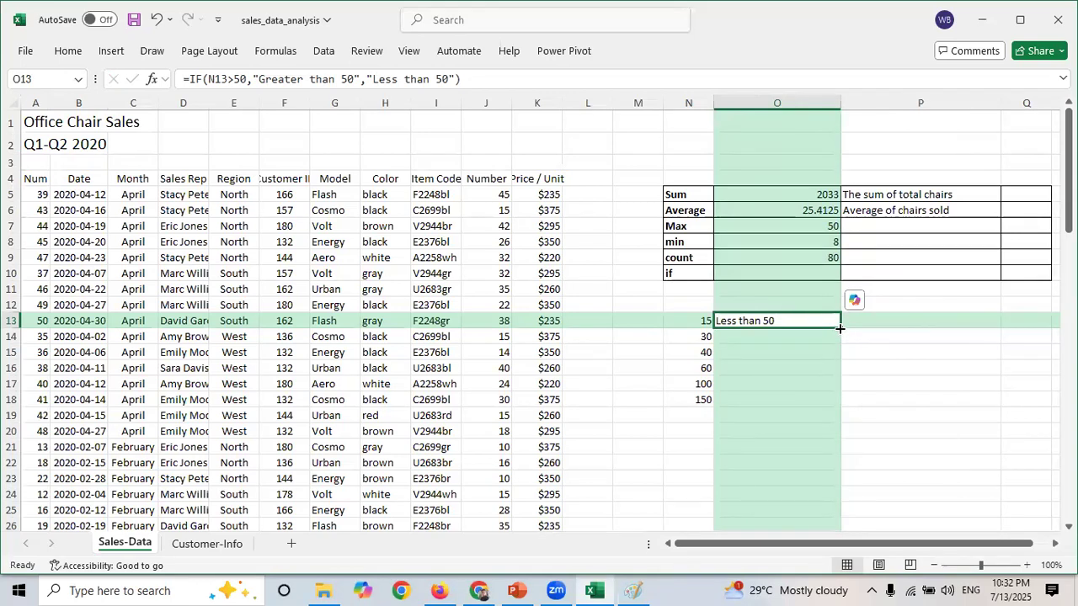
{"action": "double_click", "coordinate": [839, 328]}
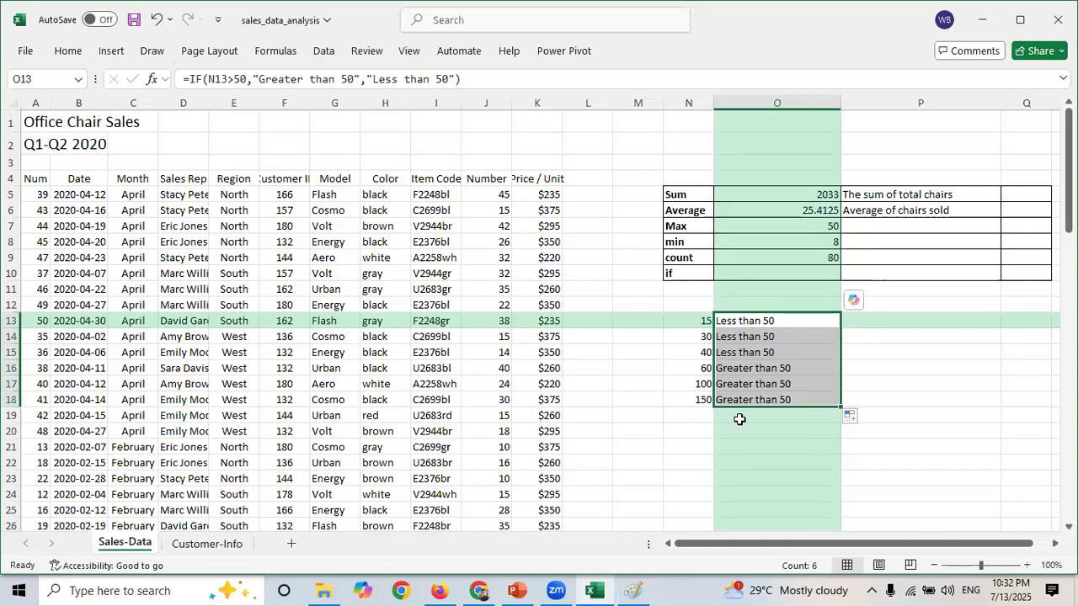
- Inspect the sample values and copied IF formulas in rows 14 to 18
{"action": "left_click", "coordinate": [730, 339]}
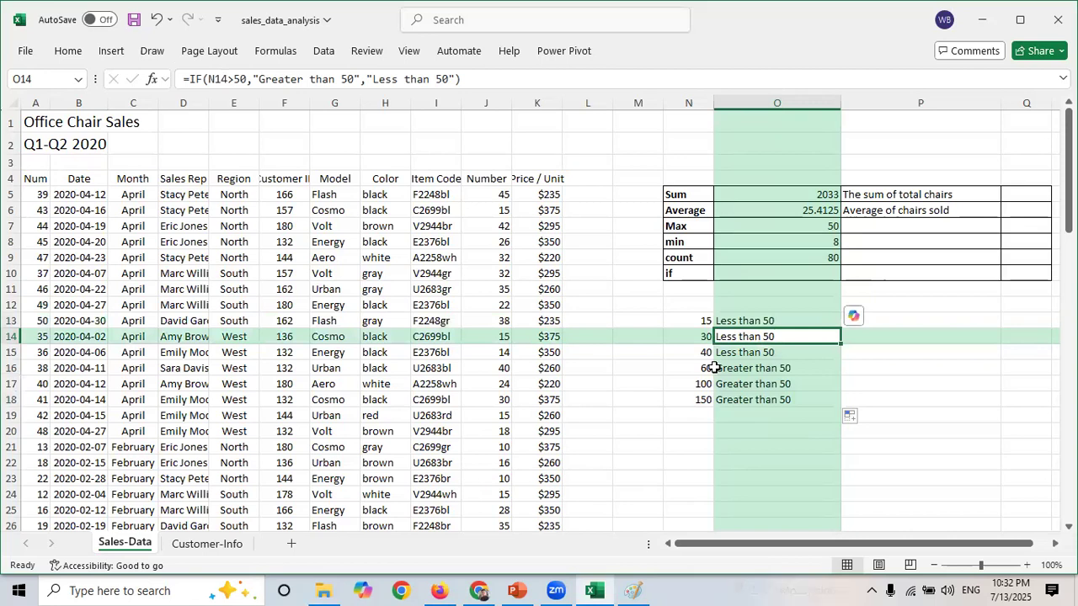
{"action": "left_click", "coordinate": [710, 355]}
{"action": "left_click", "coordinate": [737, 353]}
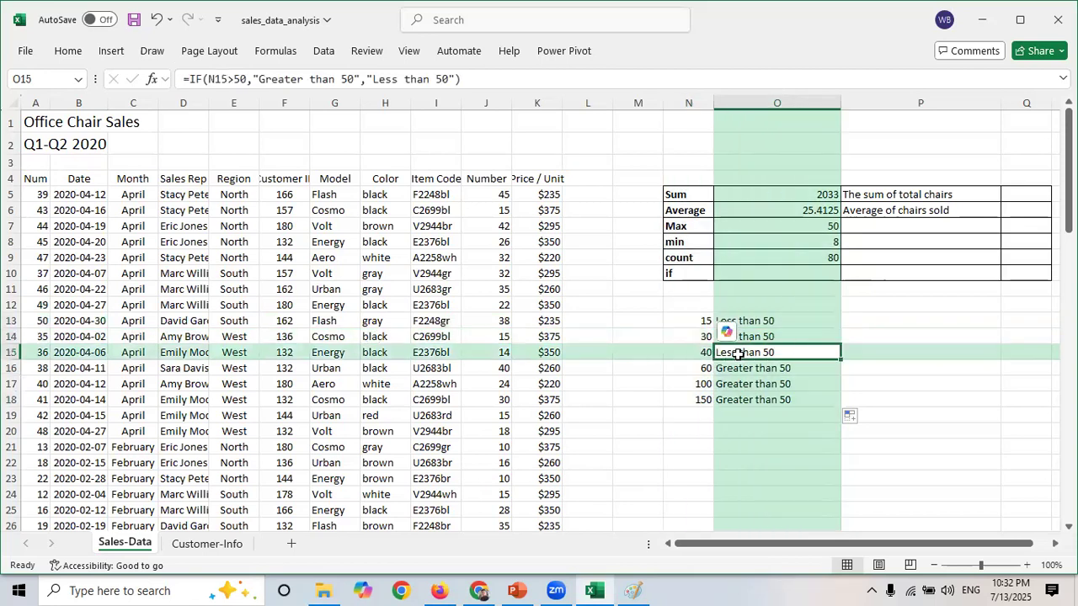
{"action": "left_click", "coordinate": [706, 368]}
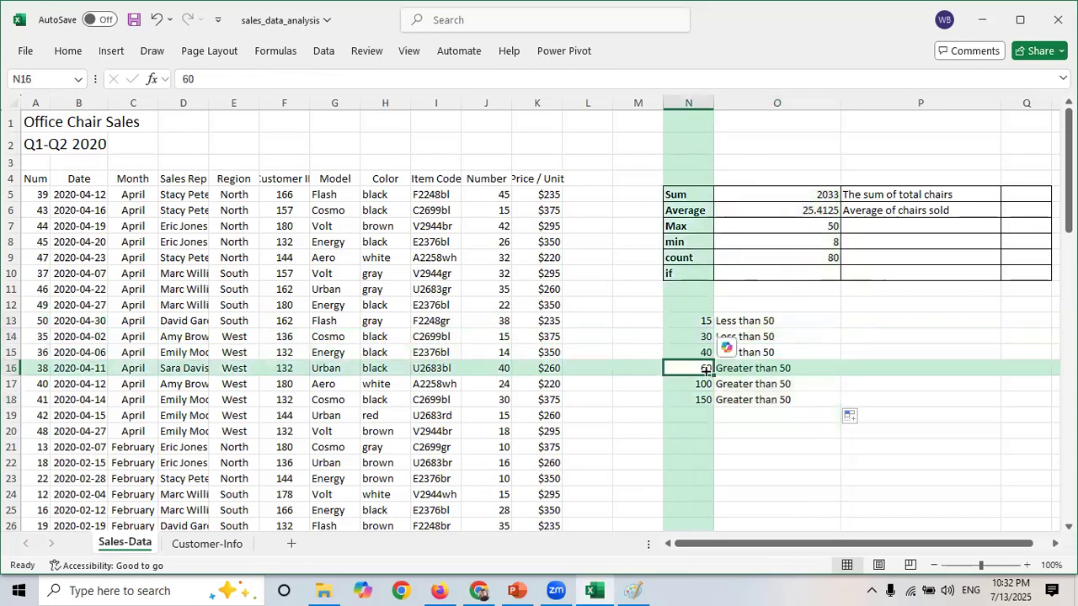
{"action": "left_click", "coordinate": [782, 370]}
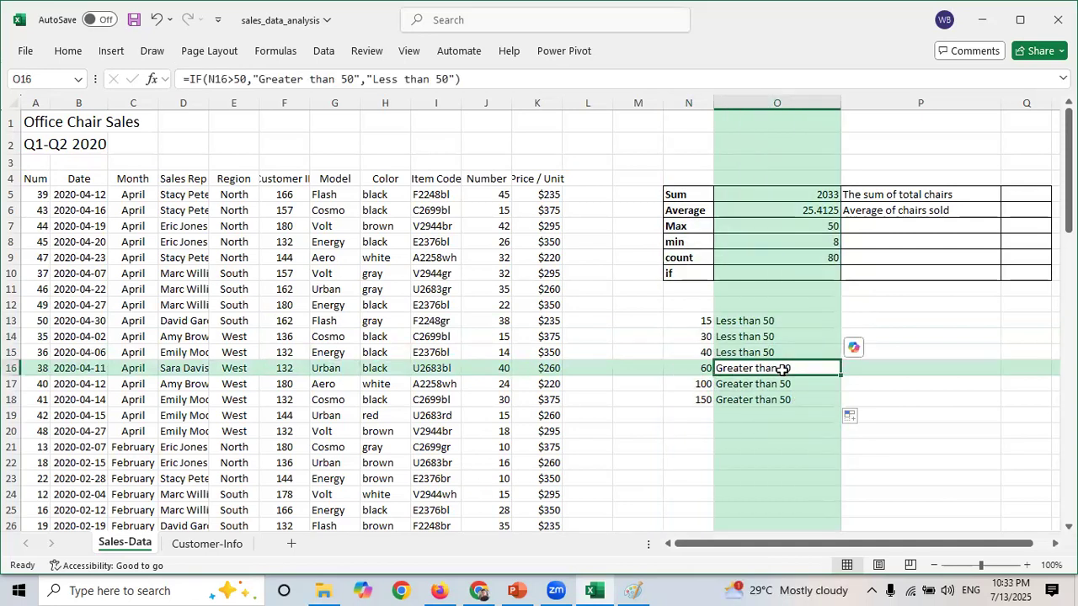
{"action": "left_click", "coordinate": [711, 383]}
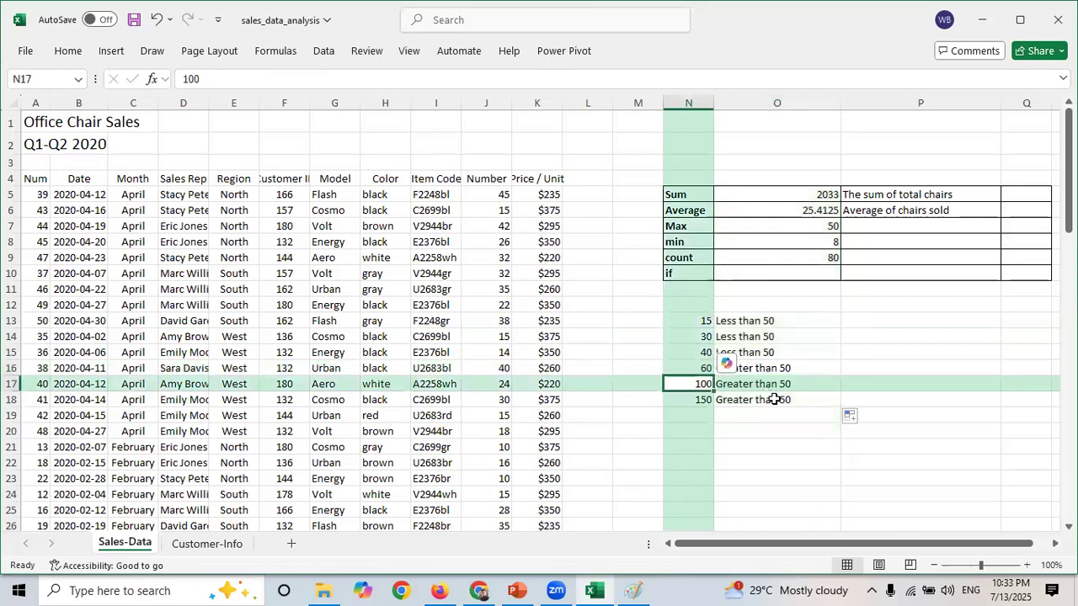
{"action": "left_click", "coordinate": [704, 400]}
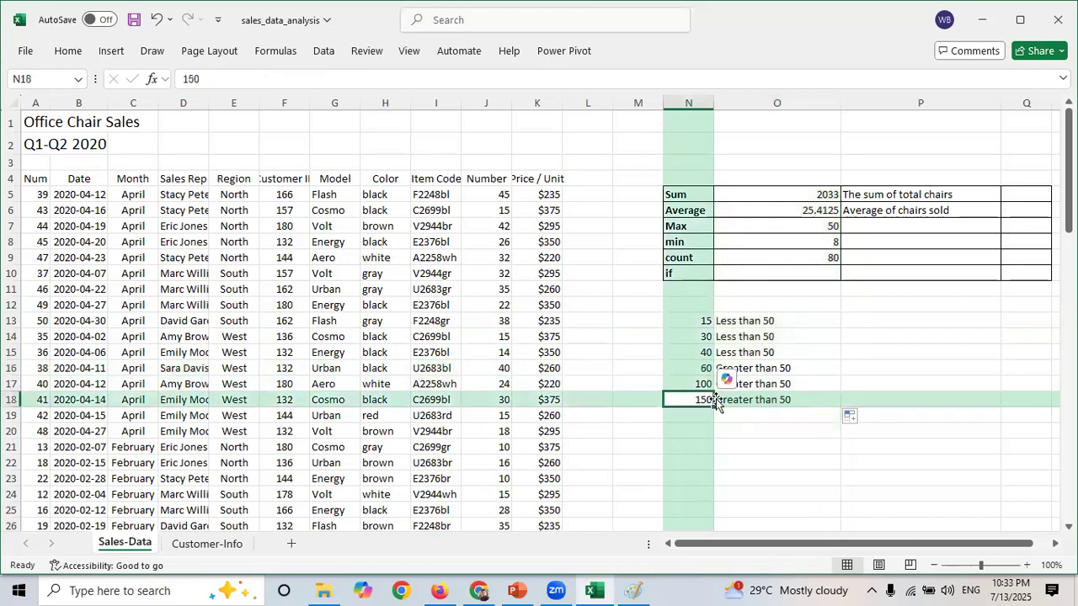
{"action": "left_click", "coordinate": [787, 415]}
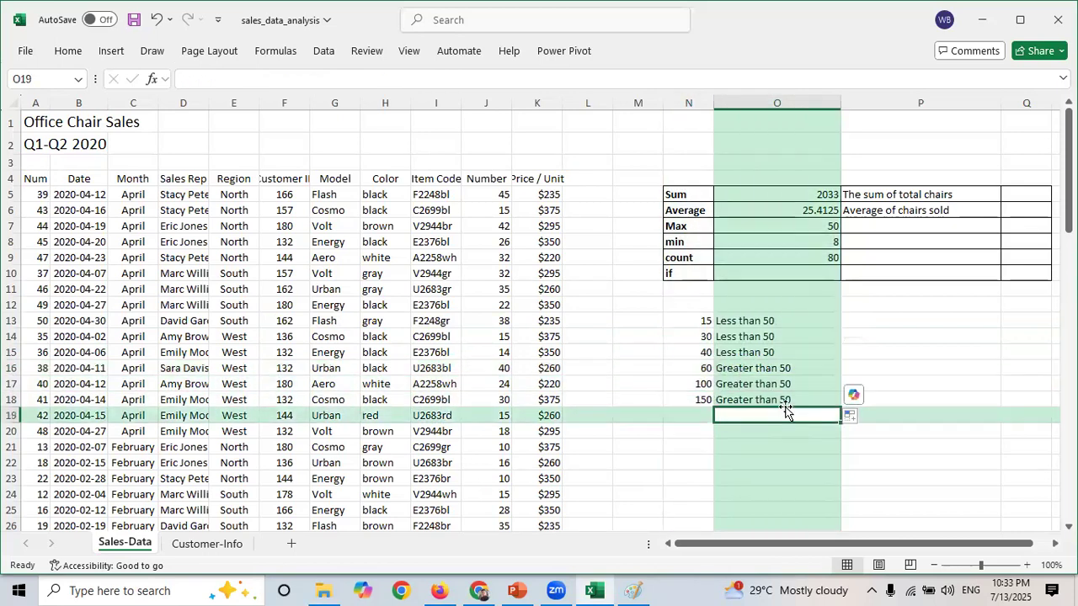
- Change the sample value in N15 to 500 and check the IF result beside it
{"action": "left_click", "coordinate": [701, 352]}
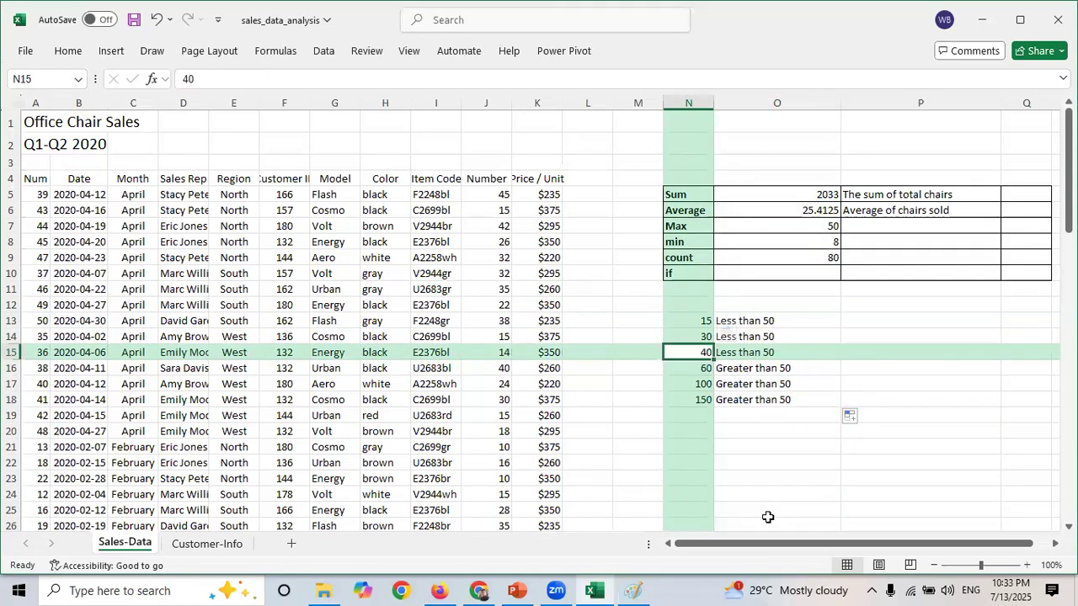
{"action": "type", "text": "500"}
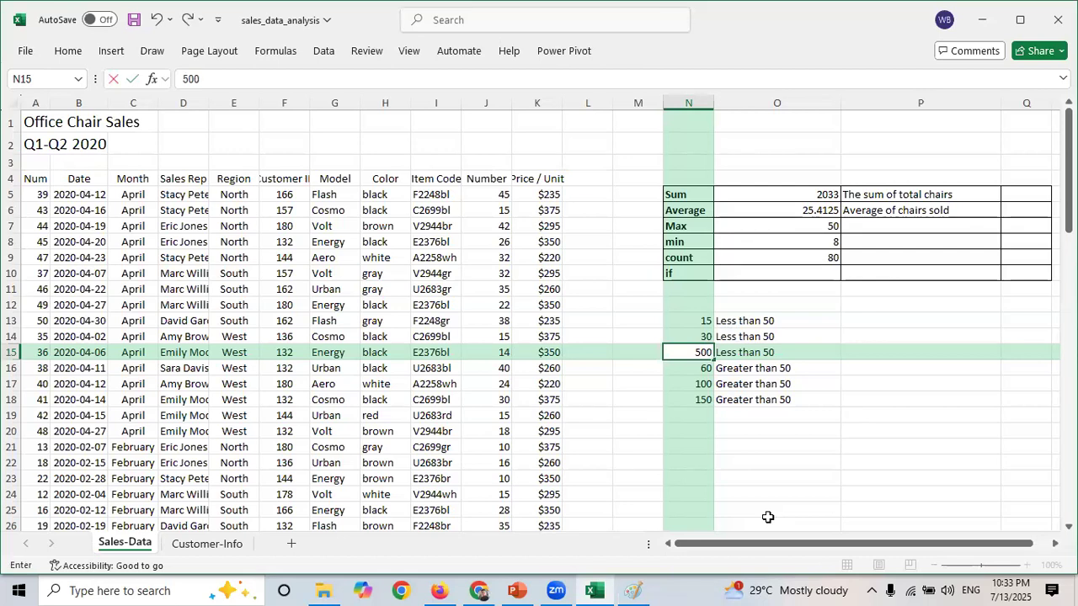
{"action": "key", "text": "Return"}
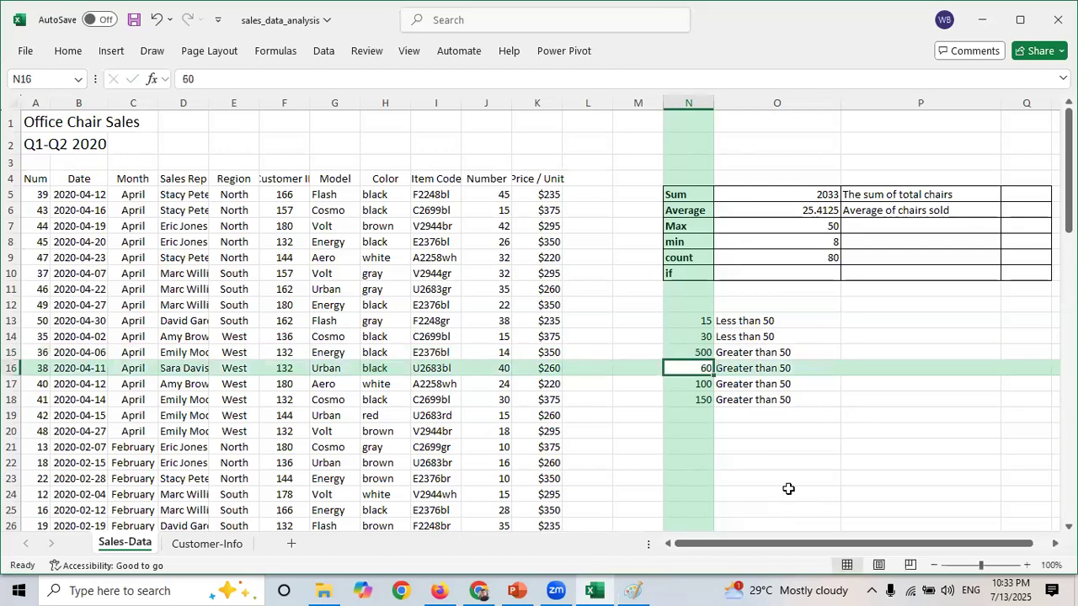
{"action": "left_click", "coordinate": [746, 353]}
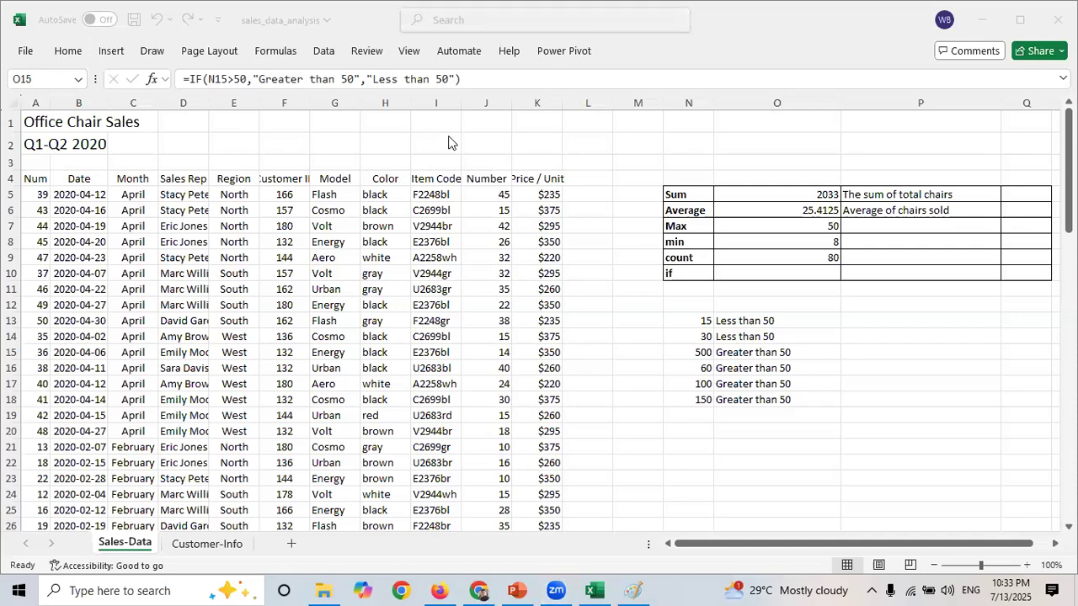
- Switch to Paint and add a text box with the numbers "20, 15, 60, 35, 80, 100, 130", widened to one line
{"action": "left_click", "coordinate": [633, 590]}
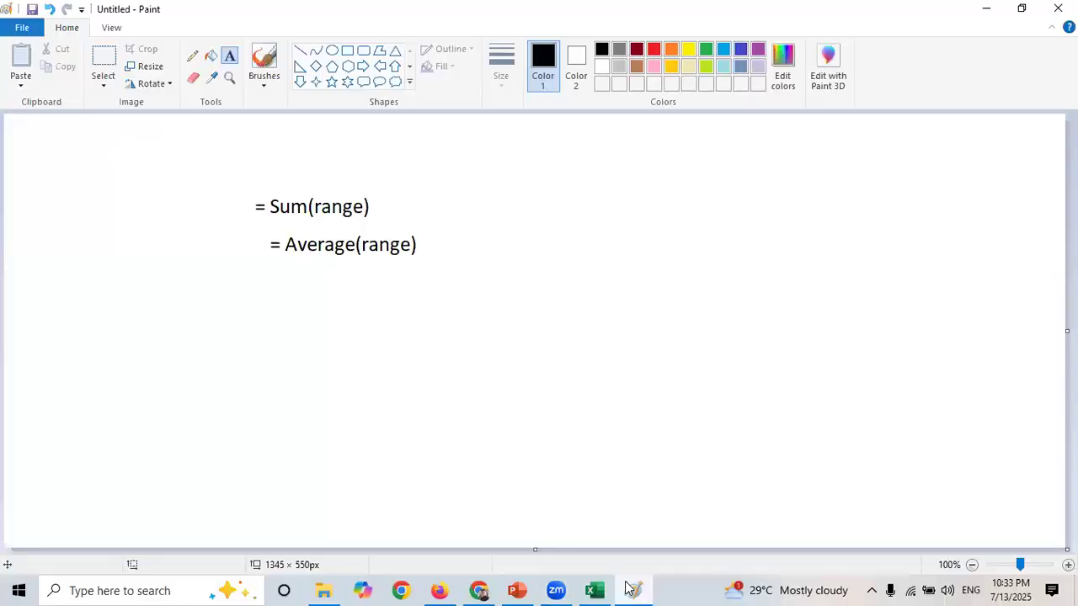
{"action": "left_click", "coordinate": [553, 268]}
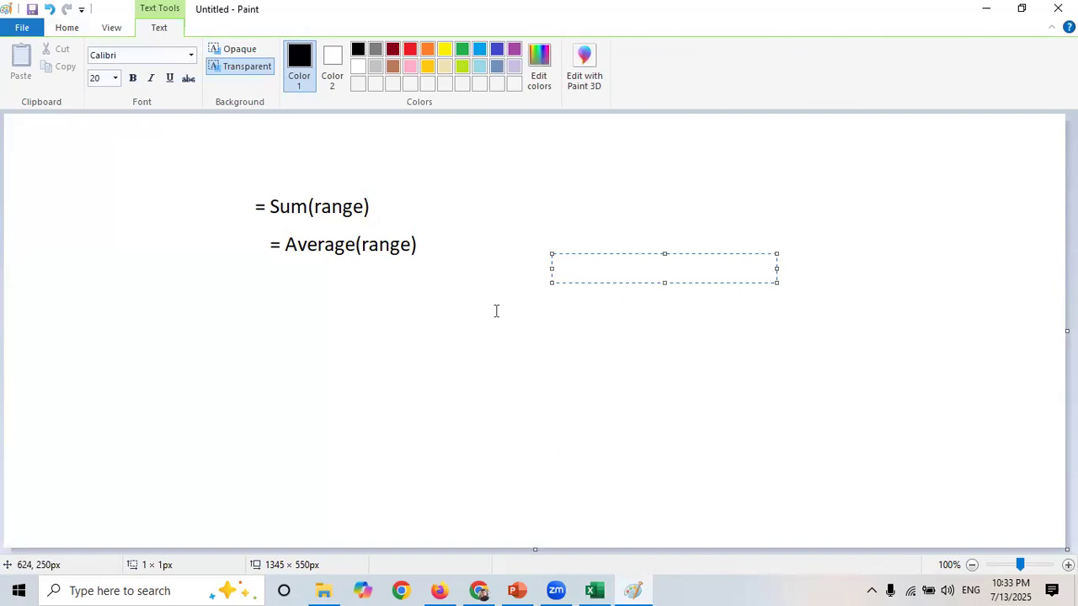
{"action": "left_click", "coordinate": [334, 311]}
{"action": "left_click", "coordinate": [334, 311]}
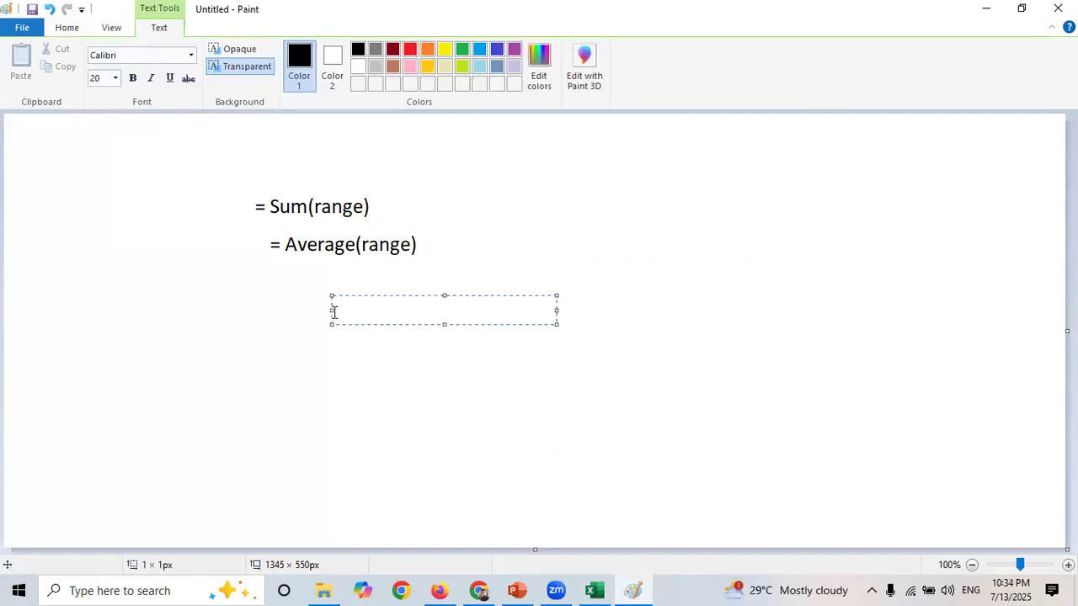
{"action": "type", "text": "20, 15, 60, 35,"}
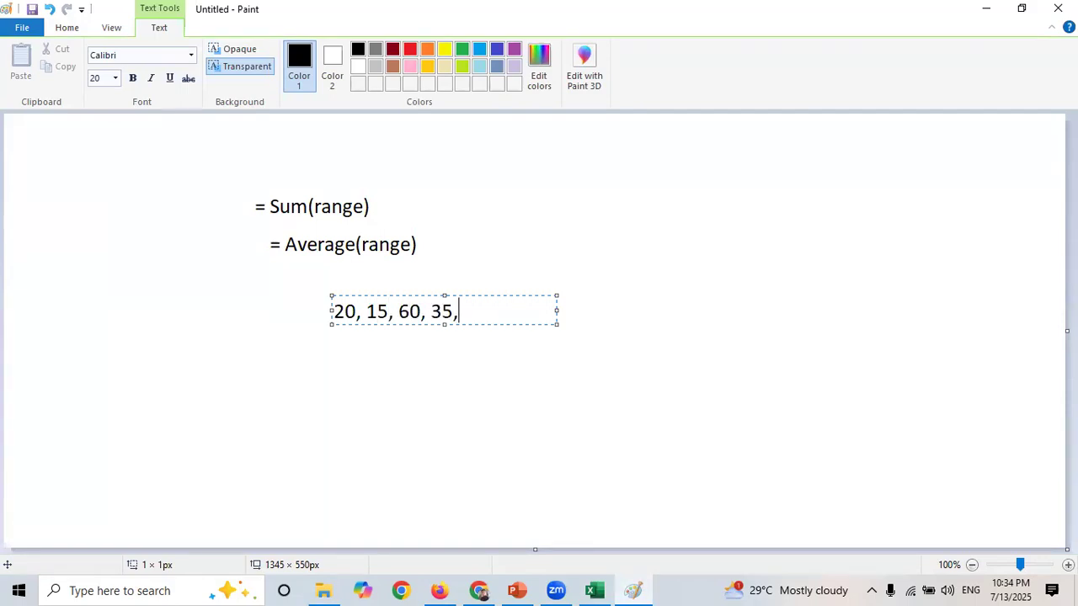
{"action": "type", "text": " 80, 100, 130"}
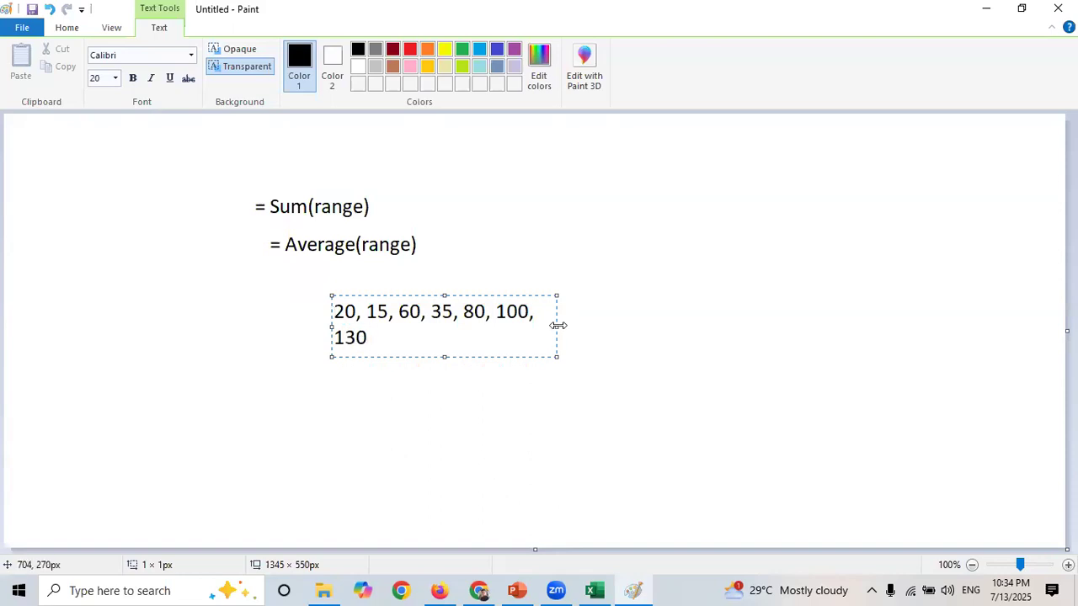
{"action": "left_click_drag", "start_coordinate": [556, 325], "coordinate": [731, 338]}
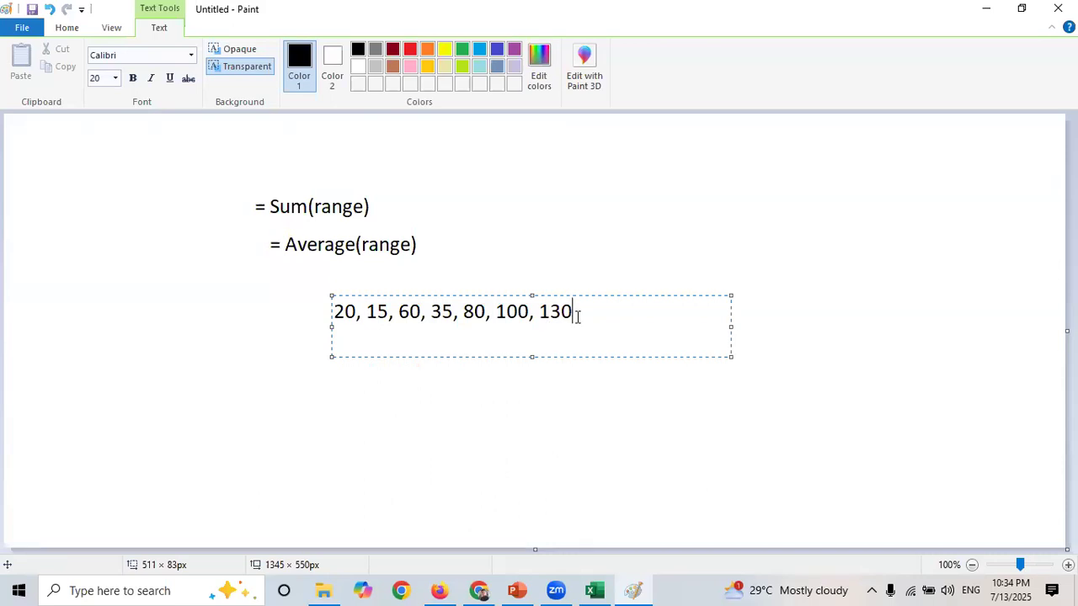
{"action": "left_click_drag", "start_coordinate": [576, 312], "coordinate": [313, 309]}
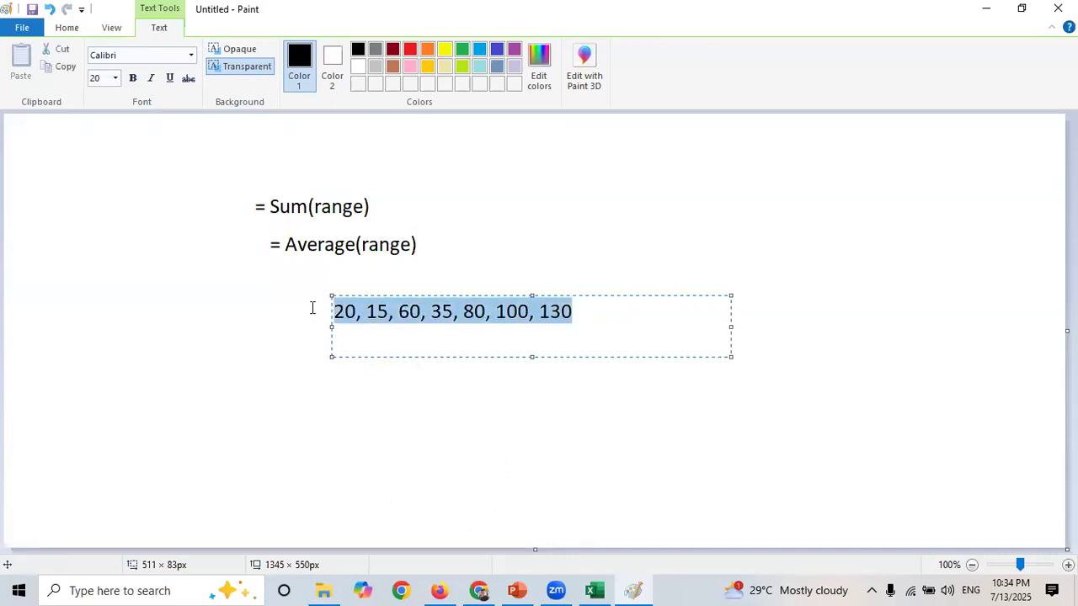
- Add a text box reading "number is greater than 30" to the right of the Average formula and widen it
{"action": "left_click", "coordinate": [580, 248]}
{"action": "left_click", "coordinate": [581, 249]}
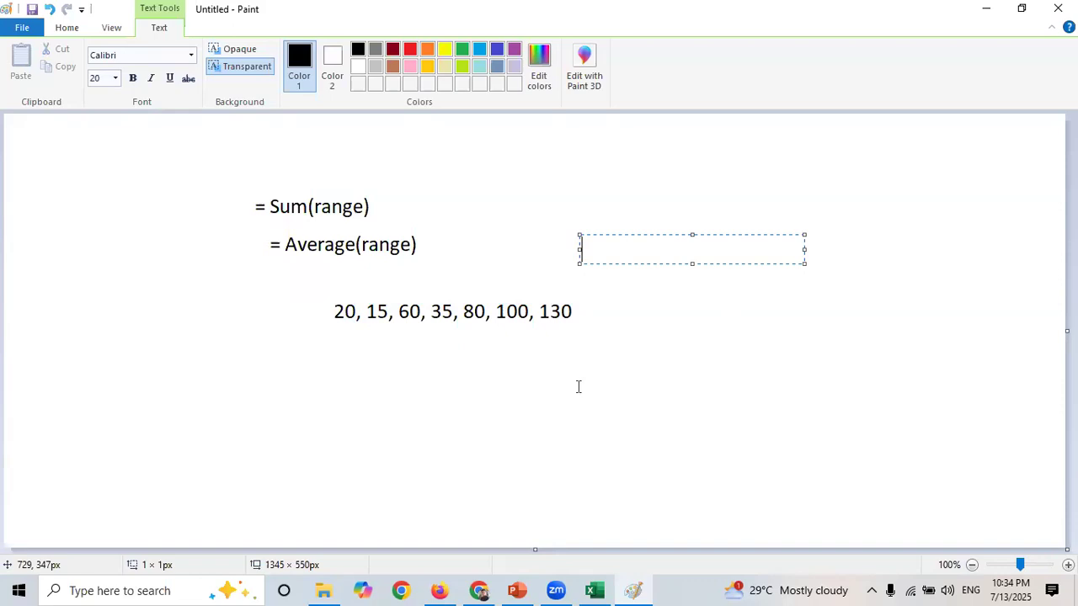
{"action": "type", "text": "number is g"}
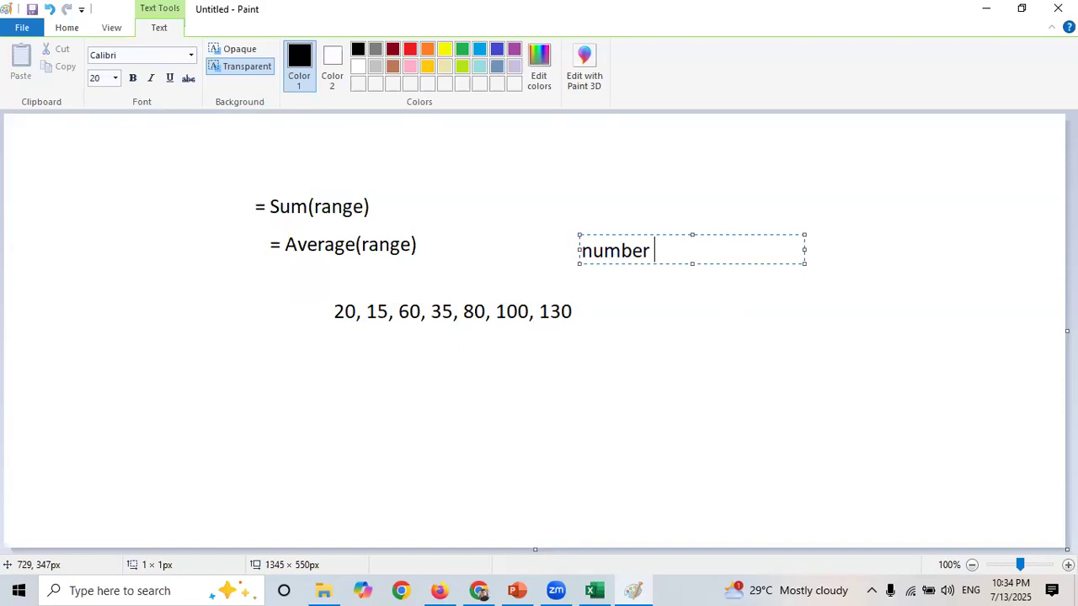
{"action": "type", "text": "reat"}
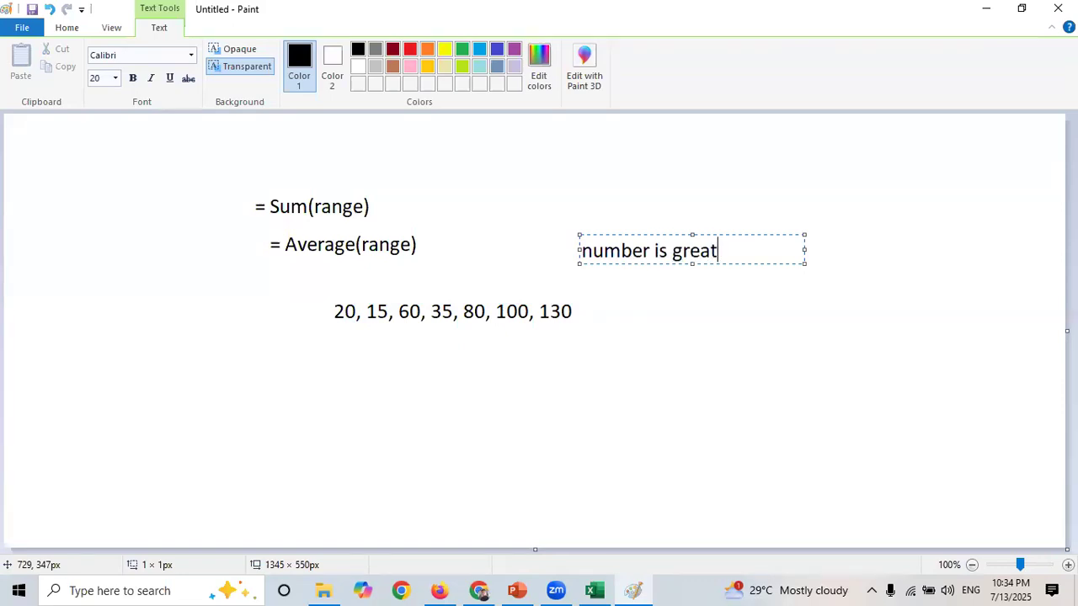
{"action": "type", "text": "er than "}
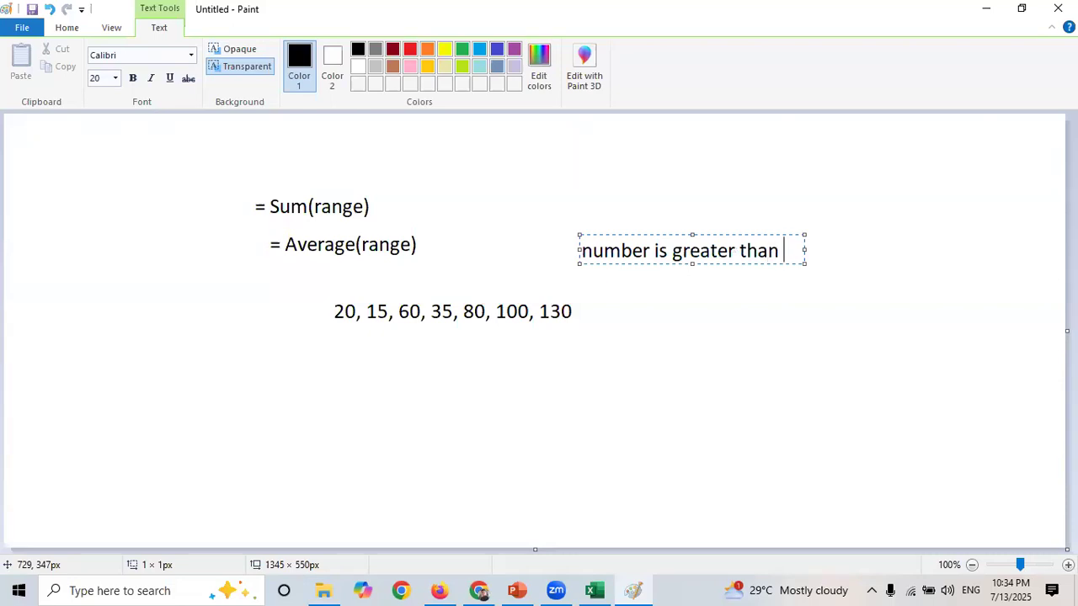
{"action": "type", "text": "30"}
{"action": "left_click_drag", "start_coordinate": [805, 271], "coordinate": [974, 267]}
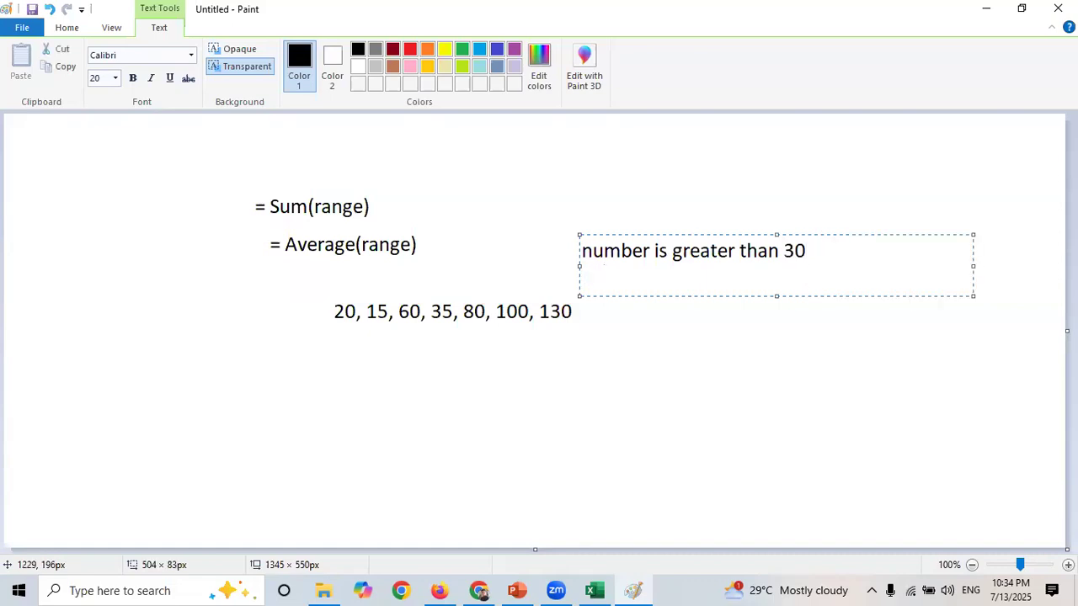
- Add a second line "Greater" in quotes, shift the text box to the right and insert blank lines
{"action": "type", "text": "\"\""}
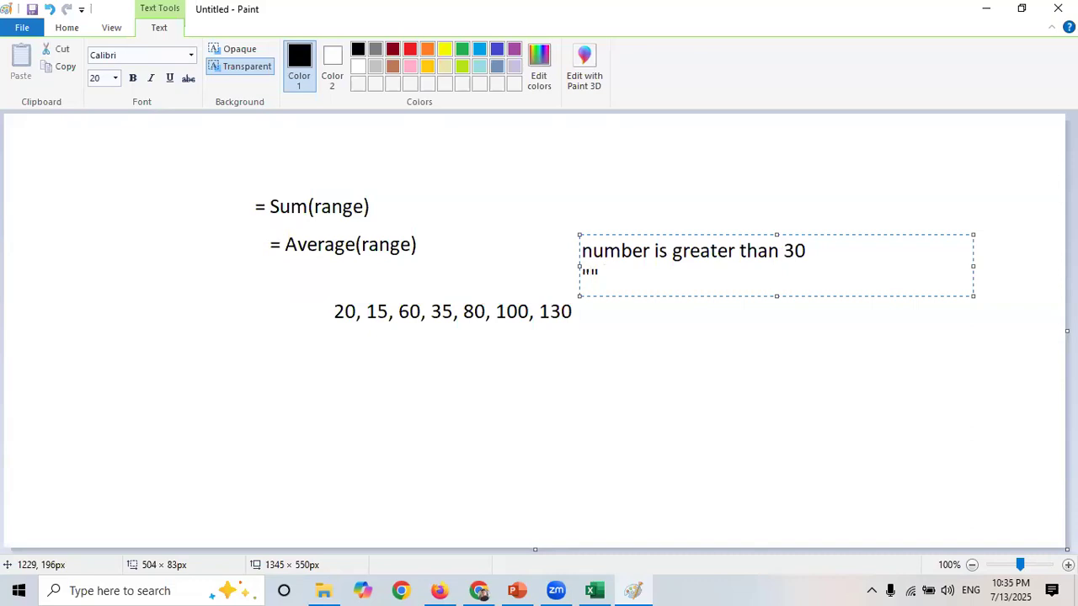
{"action": "key", "text": "Left"}
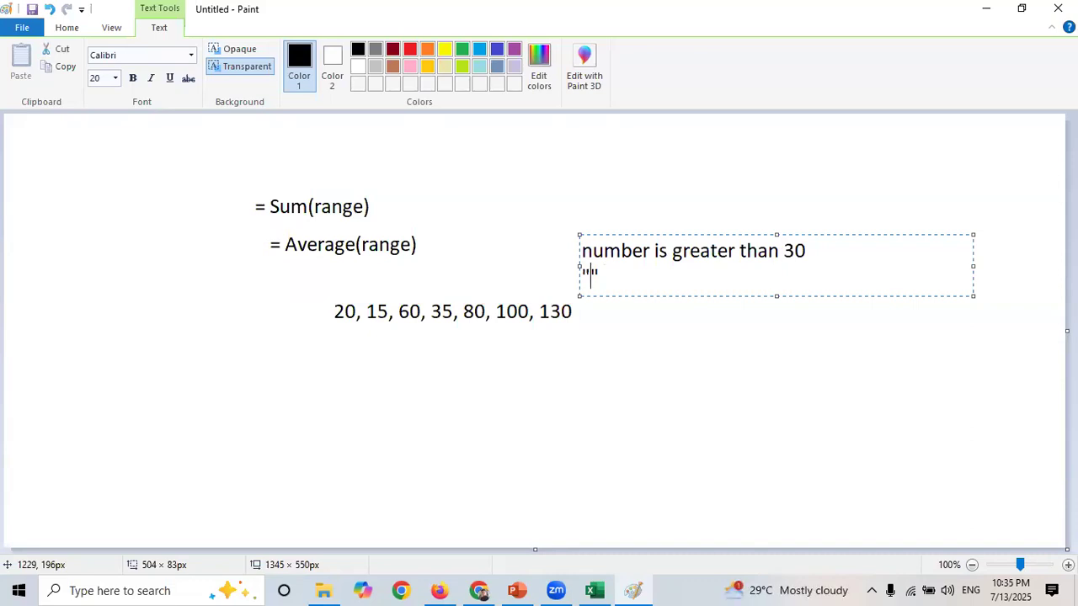
{"action": "type", "text": "Greater"}
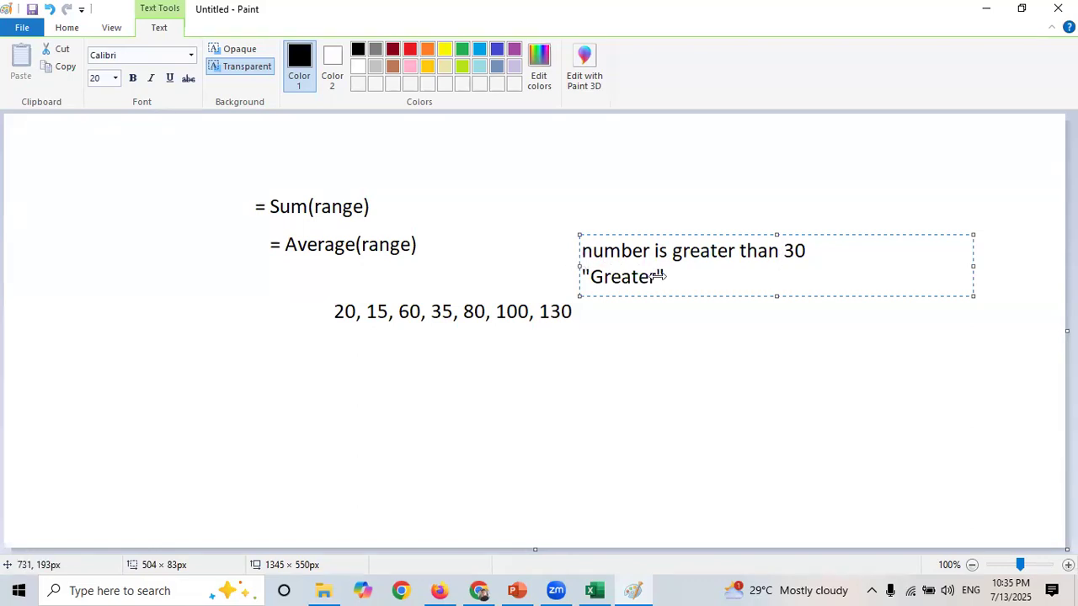
{"action": "left_click_drag", "start_coordinate": [657, 275], "coordinate": [735, 275]}
{"action": "key", "text": "Return"}
- Add the lines "number is less than 30" and "less" below, then finish the text box
{"action": "key", "text": "Return"}
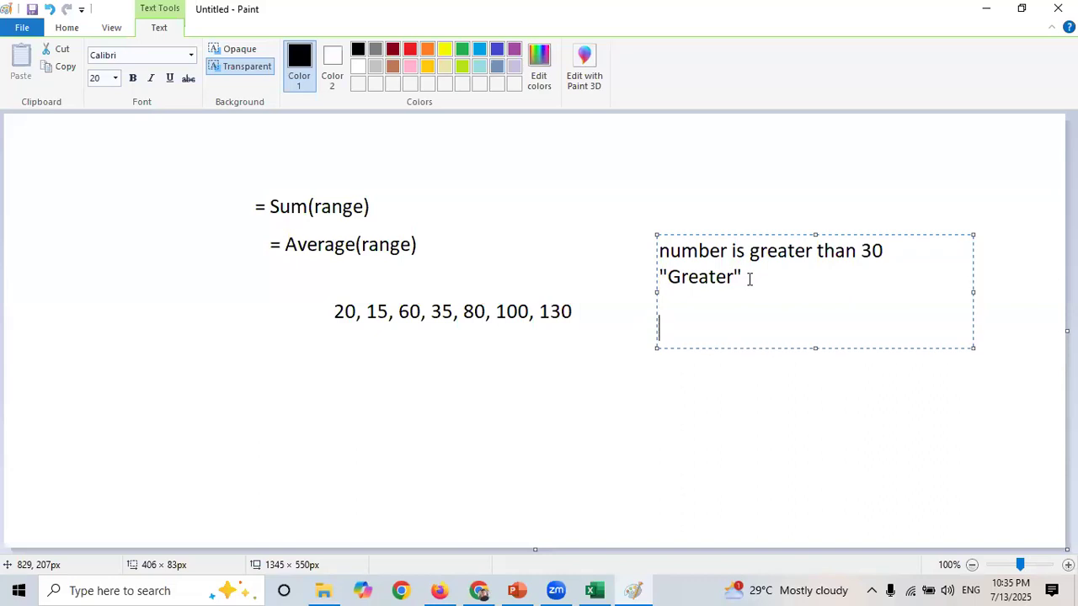
{"action": "type", "text": "less"}
{"action": "key", "text": "Up"}
{"action": "key", "text": "Return"}
{"action": "type", "text": "num"}
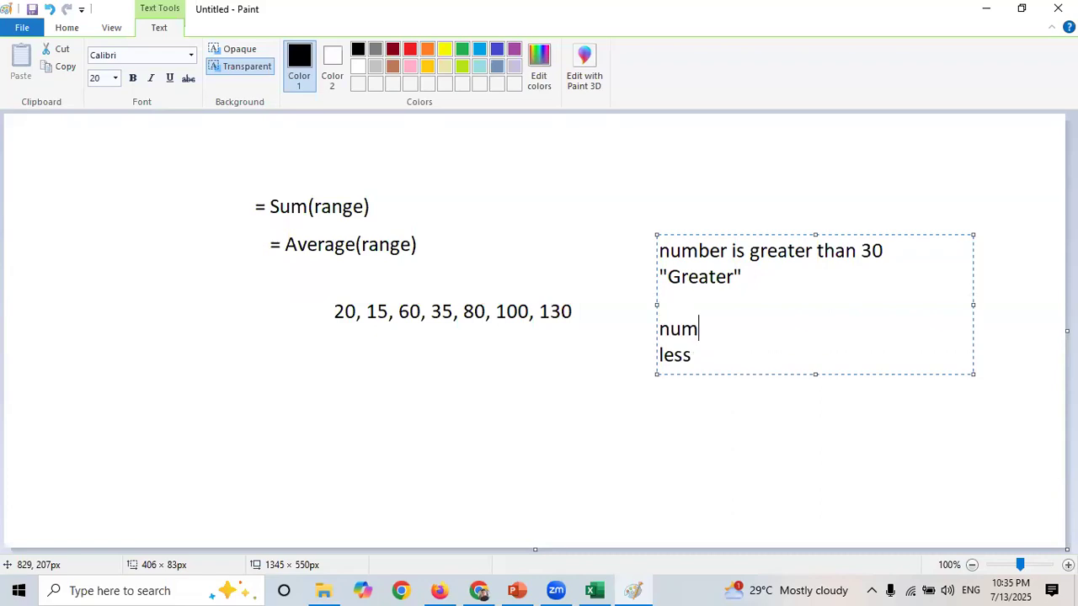
{"action": "type", "text": "ber is less"}
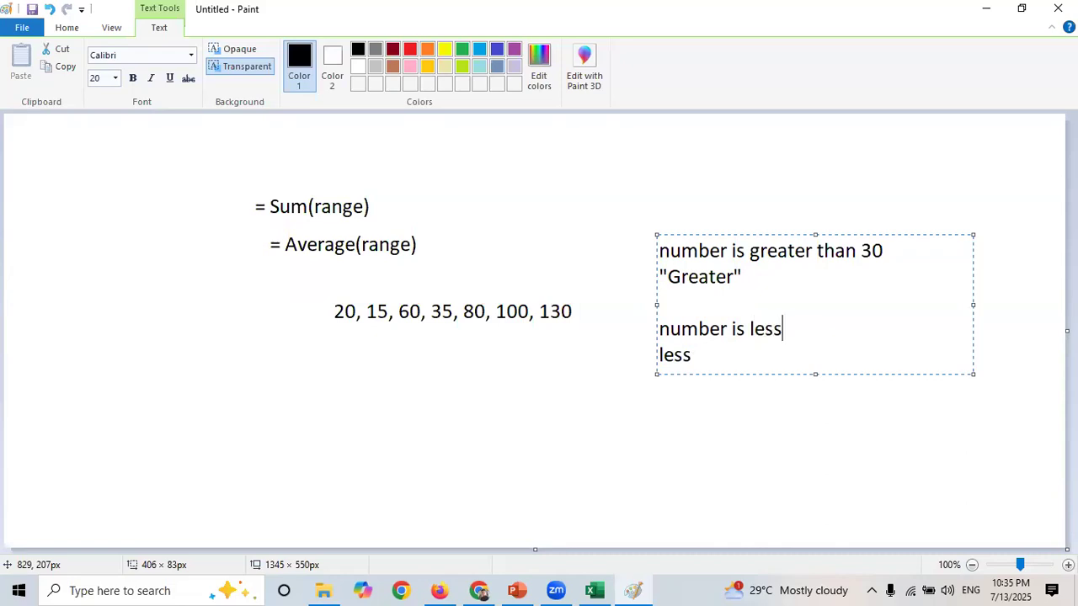
{"action": "type", "text": " than 30"}
{"action": "left_click", "coordinate": [638, 250]}
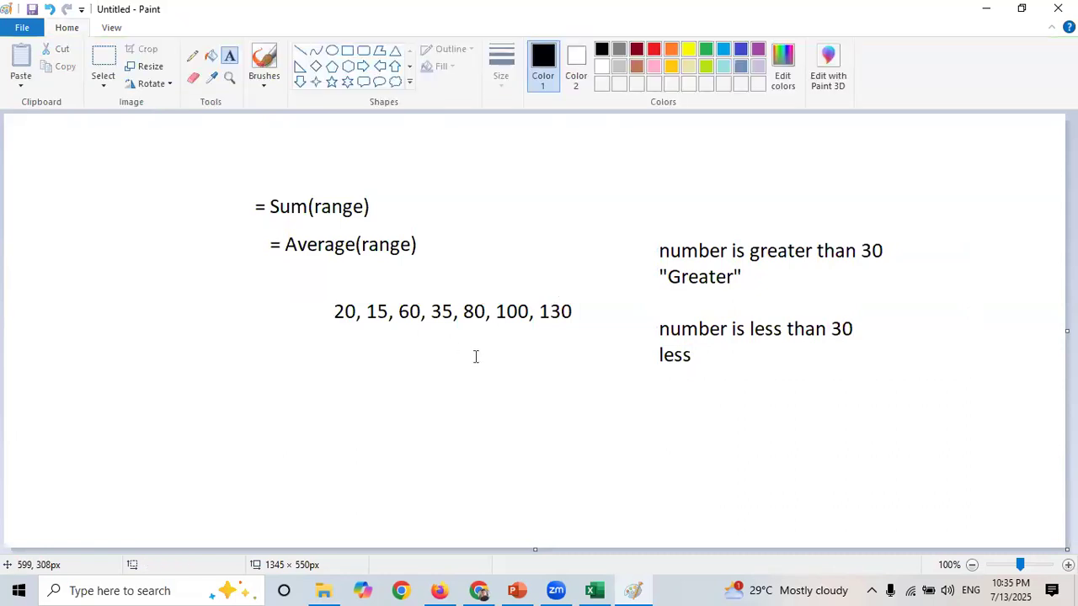
- Create a text box below the sample numbers and write the IF syntax "=if(condition, )"
{"action": "left_click", "coordinate": [242, 354]}
{"action": "type", "text": "="}
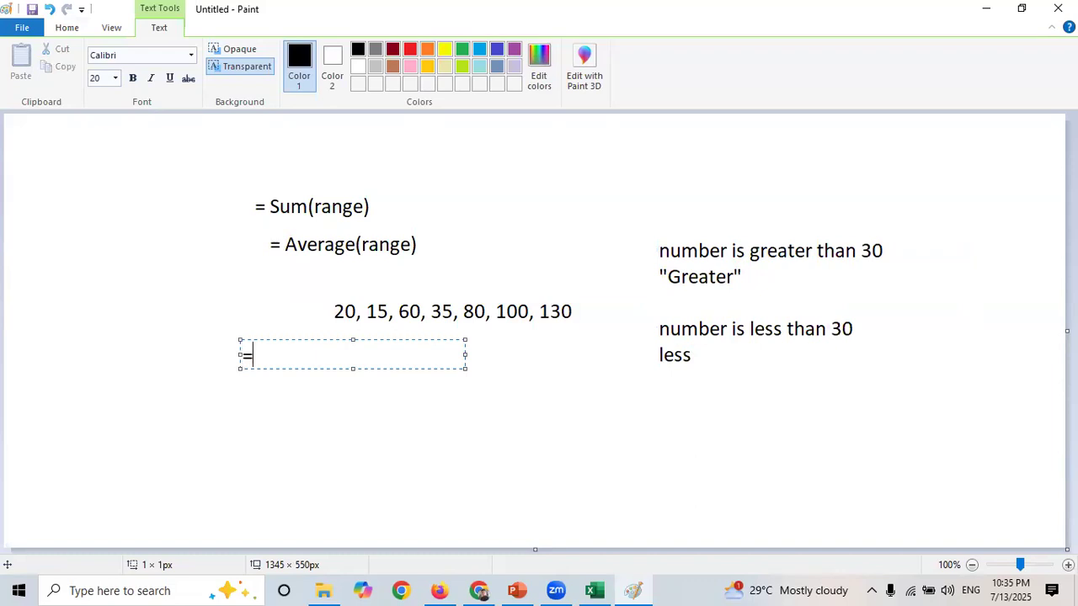
{"action": "type", "text": "if()"}
{"action": "key", "text": "Left"}
{"action": "type", "text": "condi"}
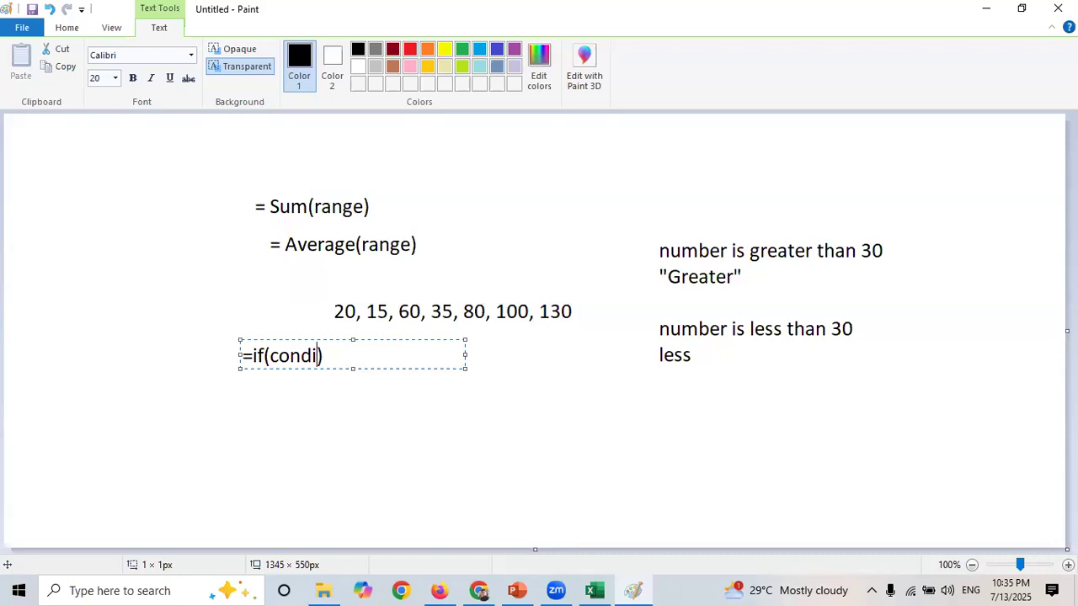
{"action": "type", "text": "tio"}
{"action": "type", "text": "n"}
{"action": "type", "text": ", ::"}
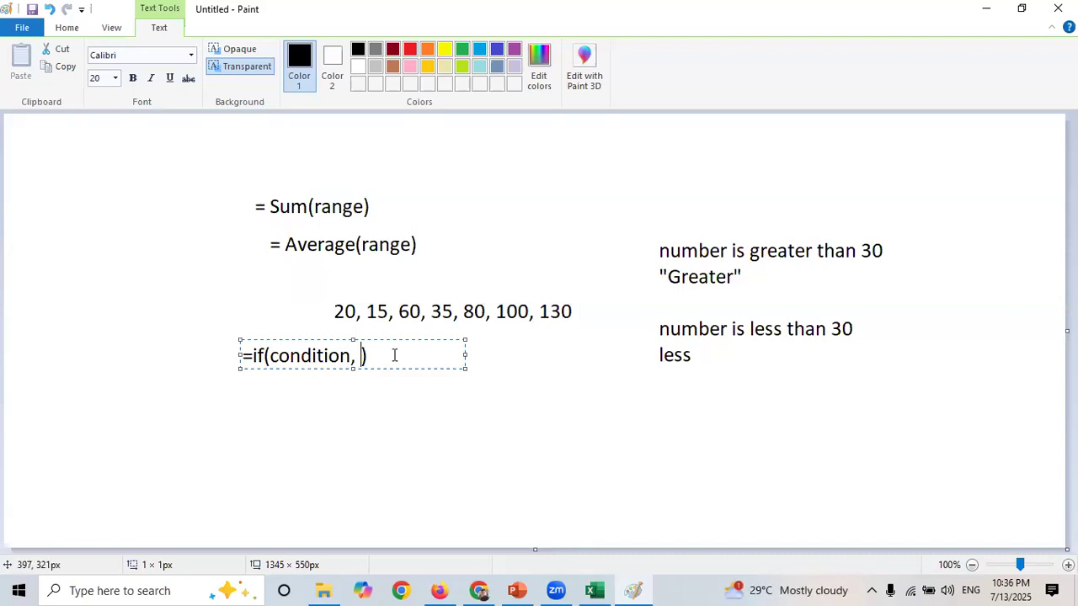
- Add "Greater" in quotes as the true value of the IF syntax in the text box
{"action": "type", "text": "::"}
{"action": "key", "text": "BackSpace"}
{"action": "key", "text": "BackSpace"}
{"action": "type", "text": "\"\""}
{"action": "key", "text": "Left"}
{"action": "type", "text": "Greater\""}
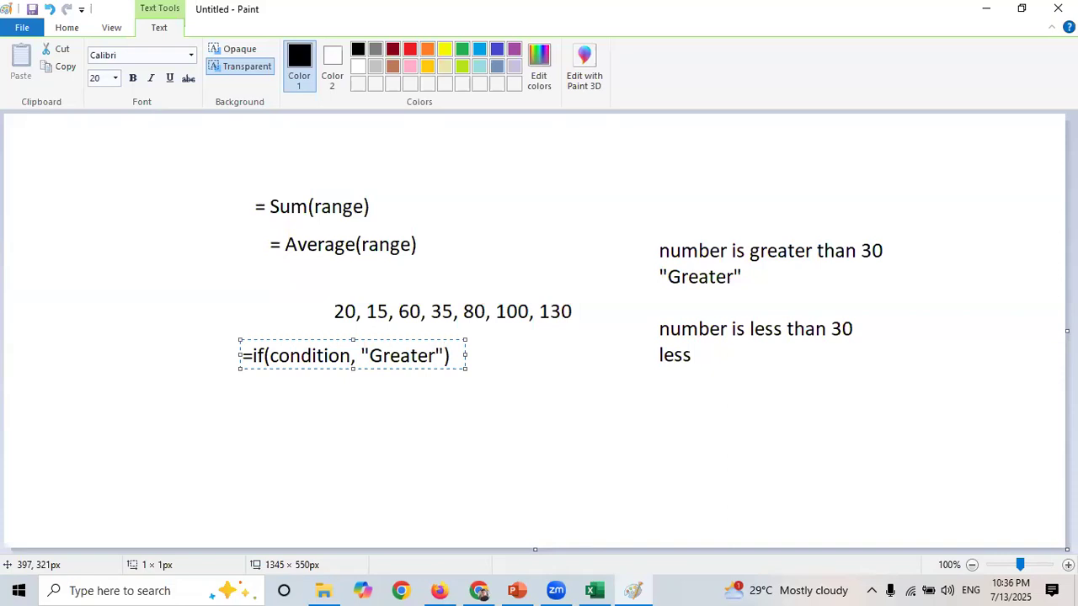
{"action": "type", "text": ", \"\""}
- Add "Less" in quotes as the false value, completing =if(condition, "Greater", "Less"), and widen the text box to one line
{"action": "key", "text": "Left"}
{"action": "type", "text": "Less"}
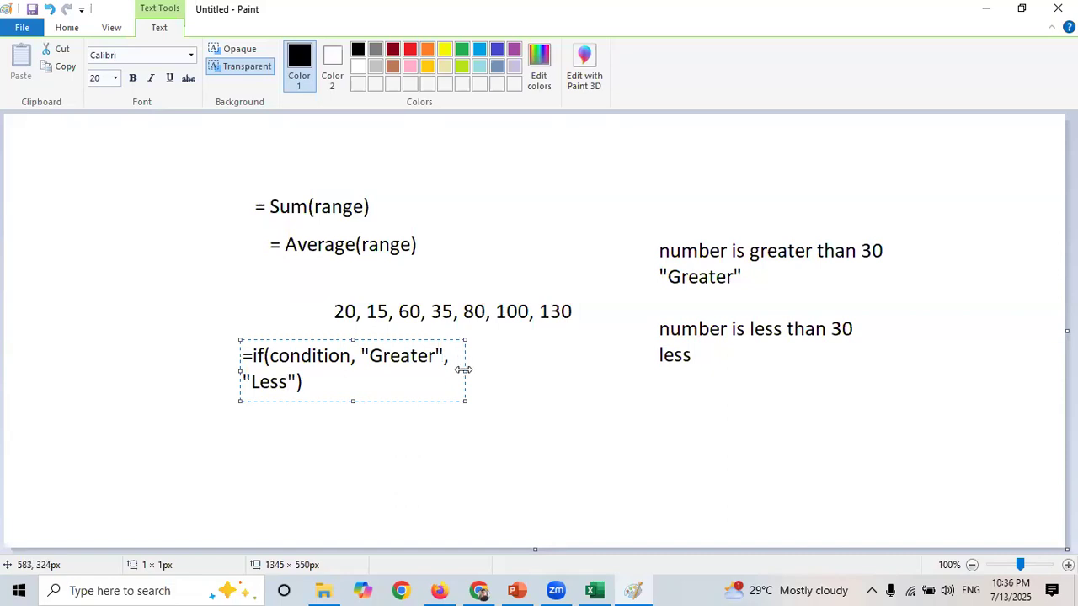
{"action": "left_click_drag", "start_coordinate": [463, 370], "coordinate": [621, 370]}
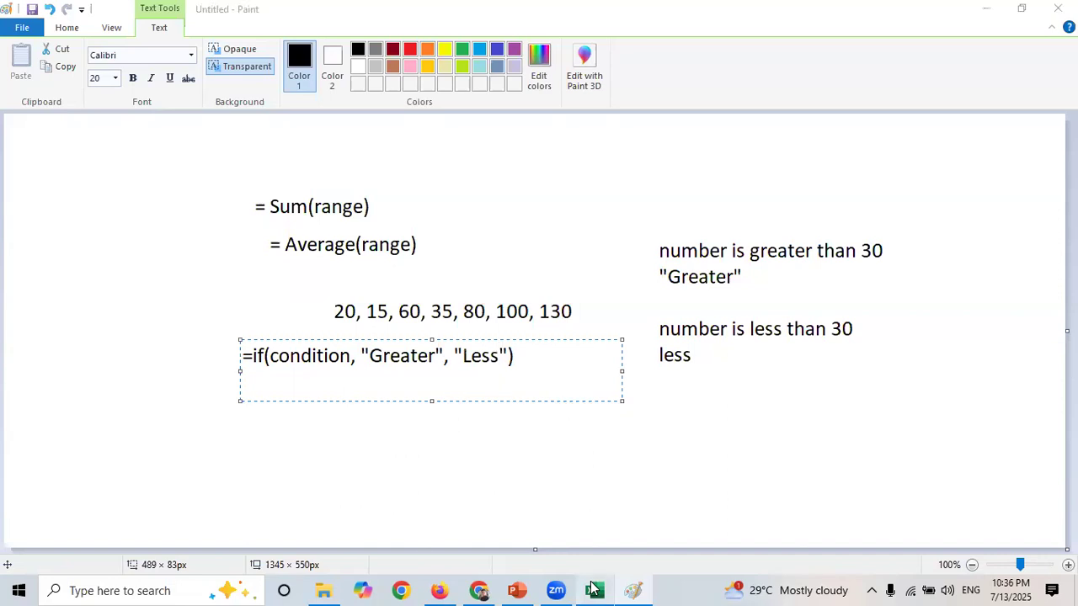
- Switch to Excel, look over the Number column values, and widen column M beside the summary table
{"action": "left_click", "coordinate": [593, 591]}
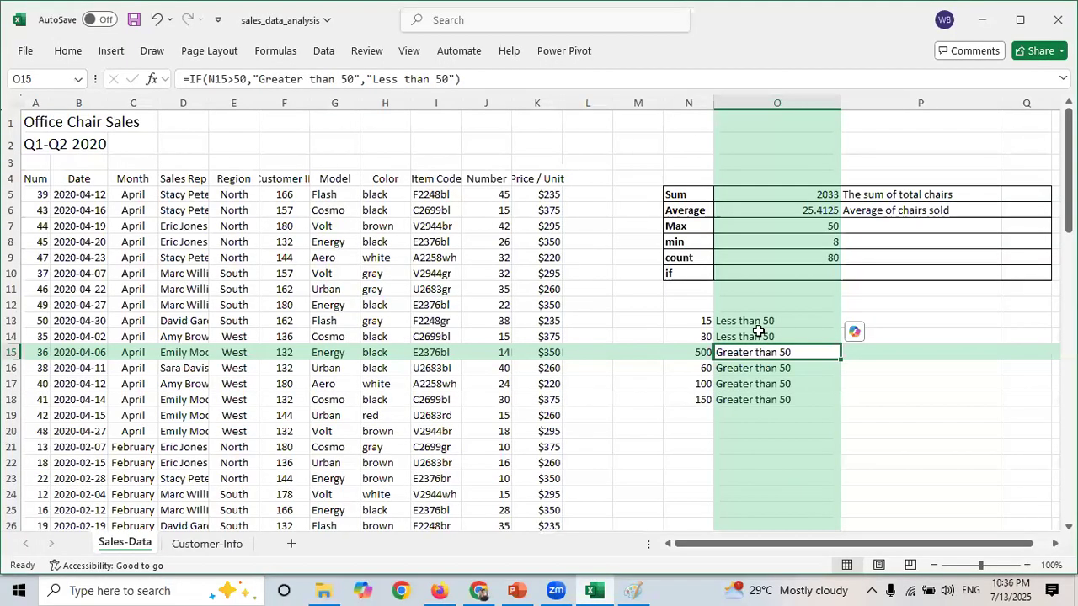
{"action": "left_click", "coordinate": [588, 187]}
{"action": "left_click_drag", "start_coordinate": [76, 213], "coordinate": [472, 461]}
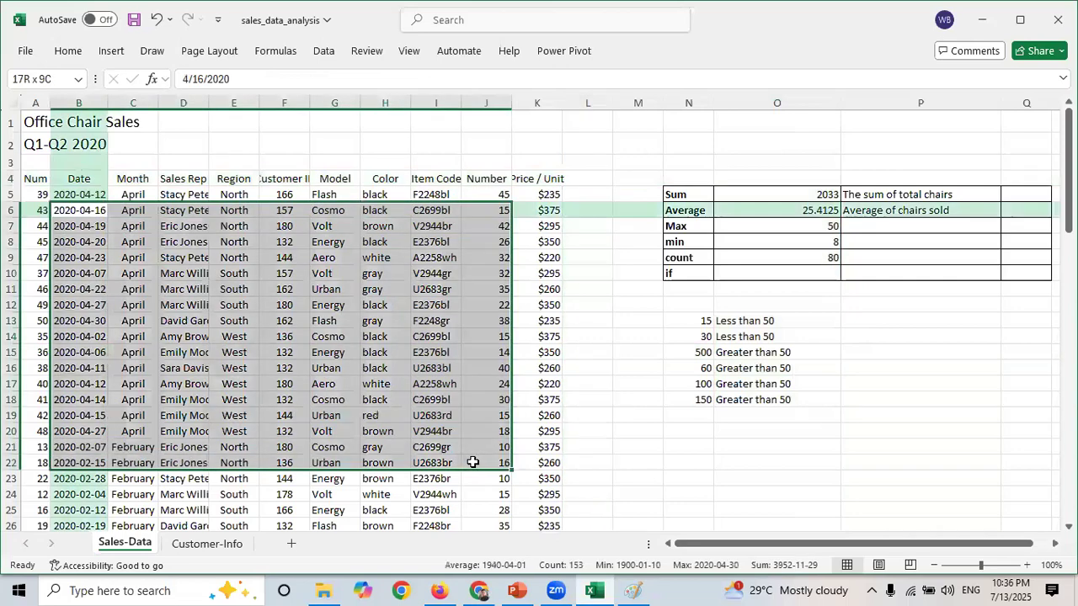
{"action": "left_click", "coordinate": [573, 242]}
{"action": "left_click_drag", "start_coordinate": [495, 195], "coordinate": [494, 407]}
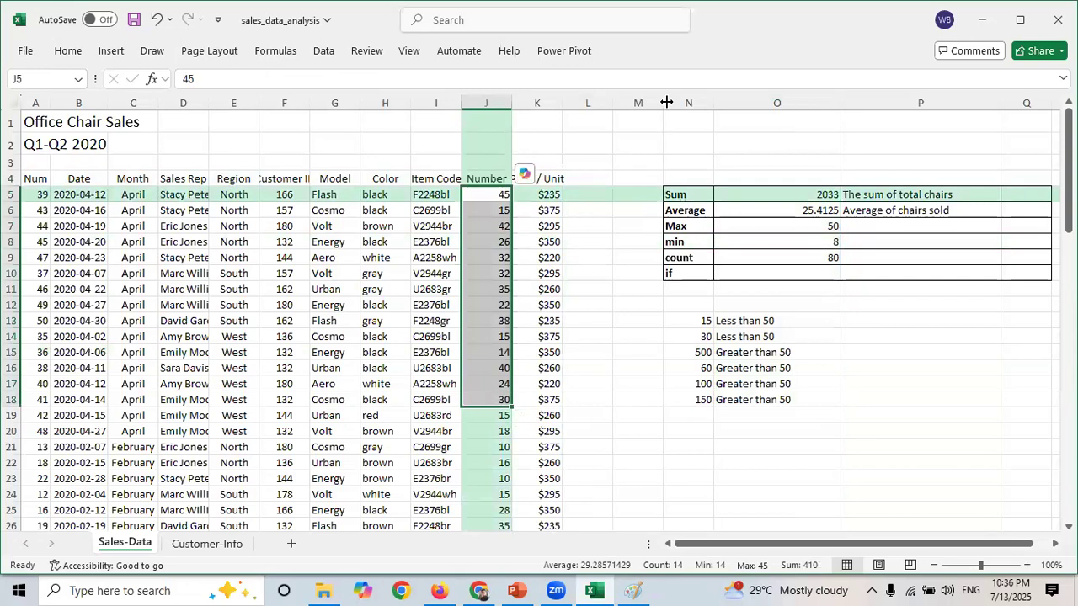
{"action": "left_click_drag", "start_coordinate": [663, 102], "coordinate": [771, 130]}
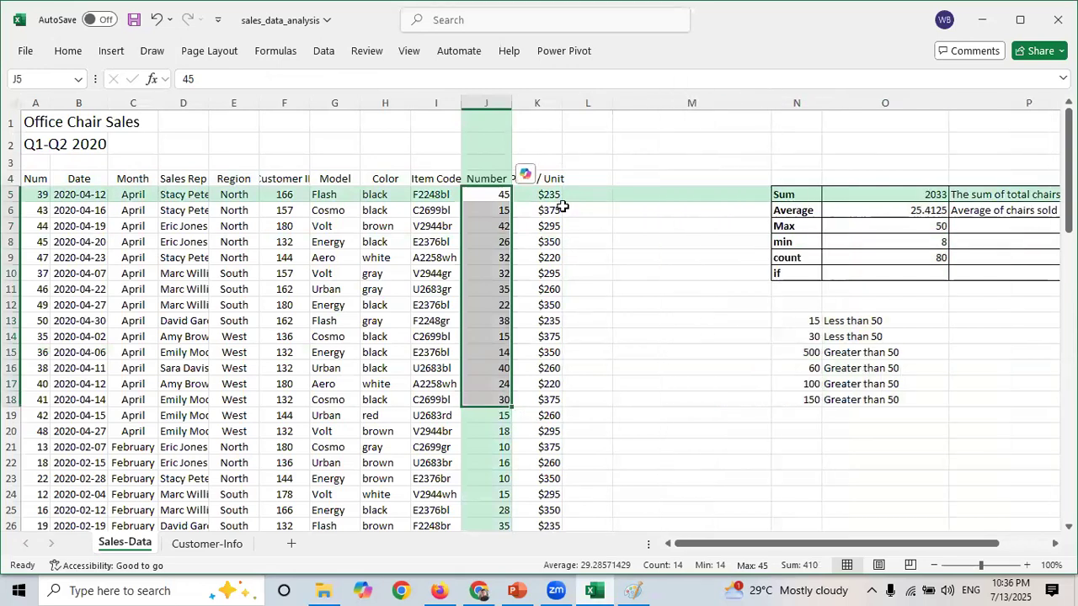
- Enter the heading "Discount (Yes/No)" in cell M2
{"action": "left_click", "coordinate": [232, 223]}
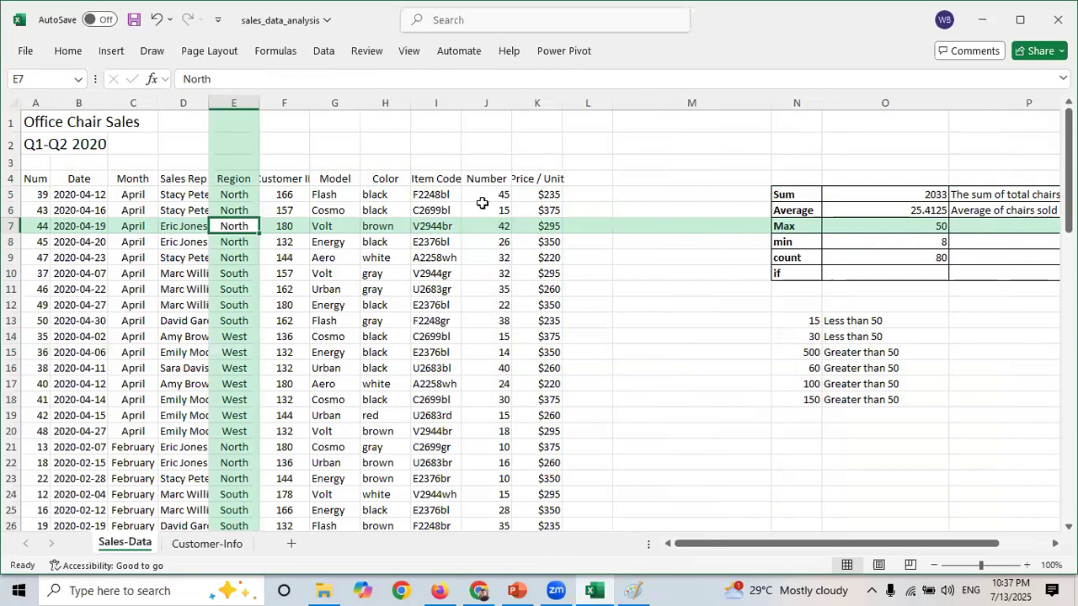
{"action": "left_click_drag", "start_coordinate": [483, 201], "coordinate": [483, 356]}
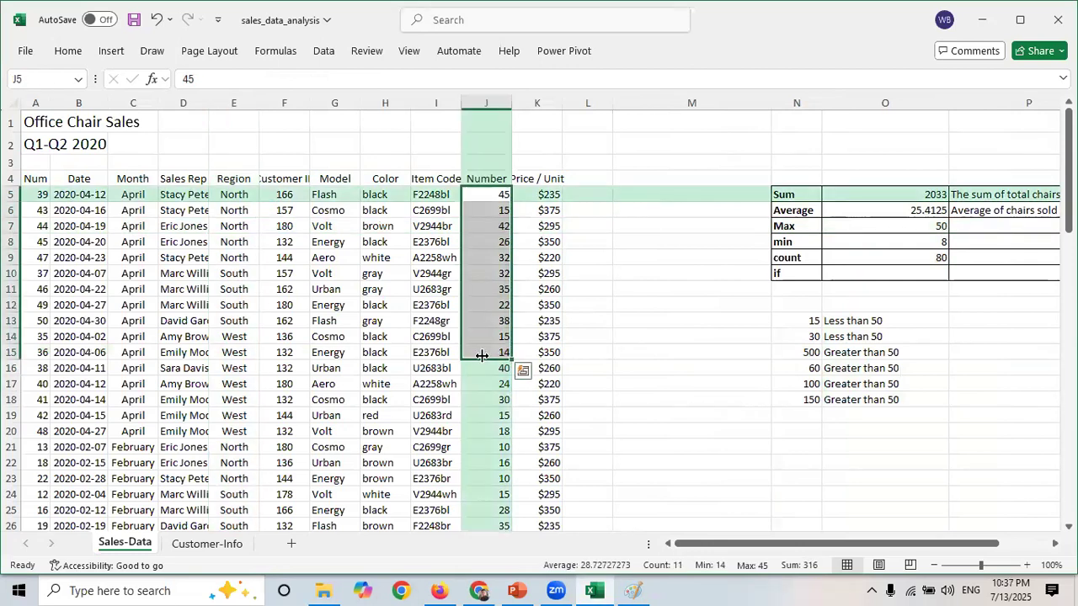
{"action": "left_click", "coordinate": [641, 136]}
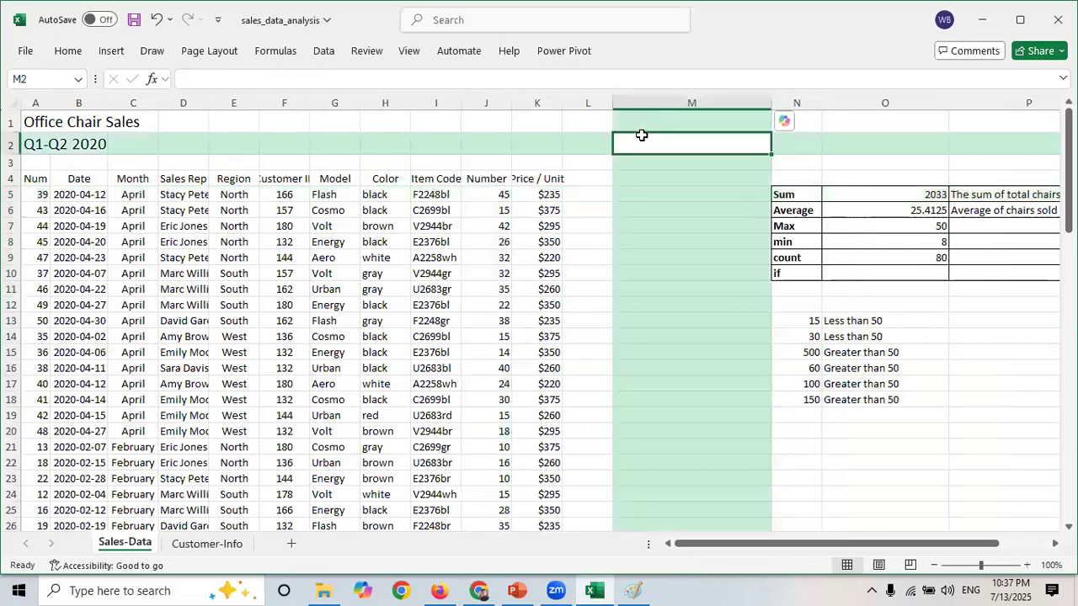
{"action": "type", "text": "Discount"}
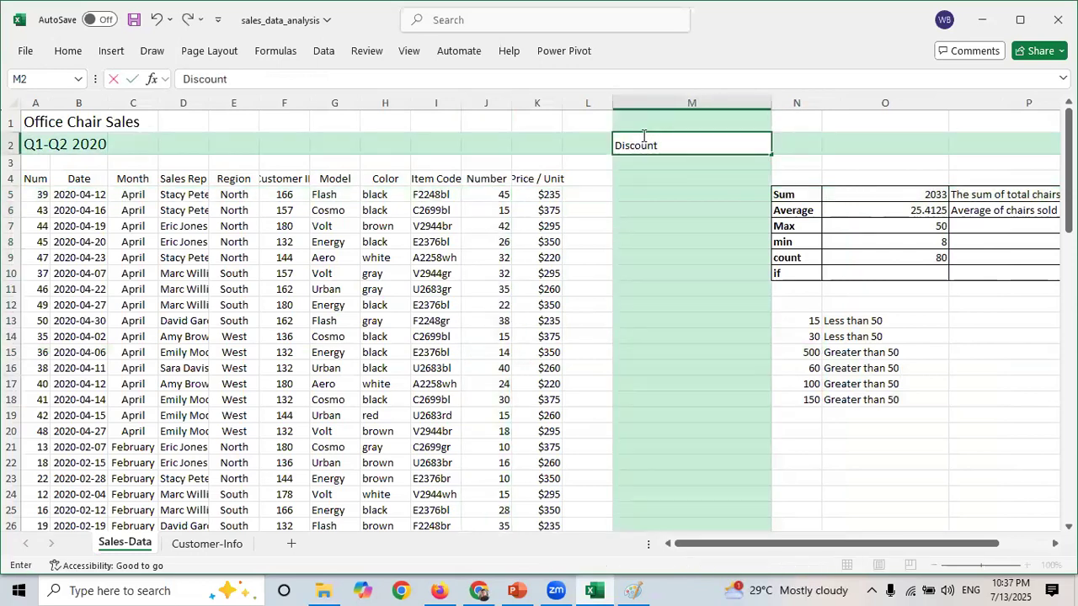
{"action": "left_click", "coordinate": [659, 179]}
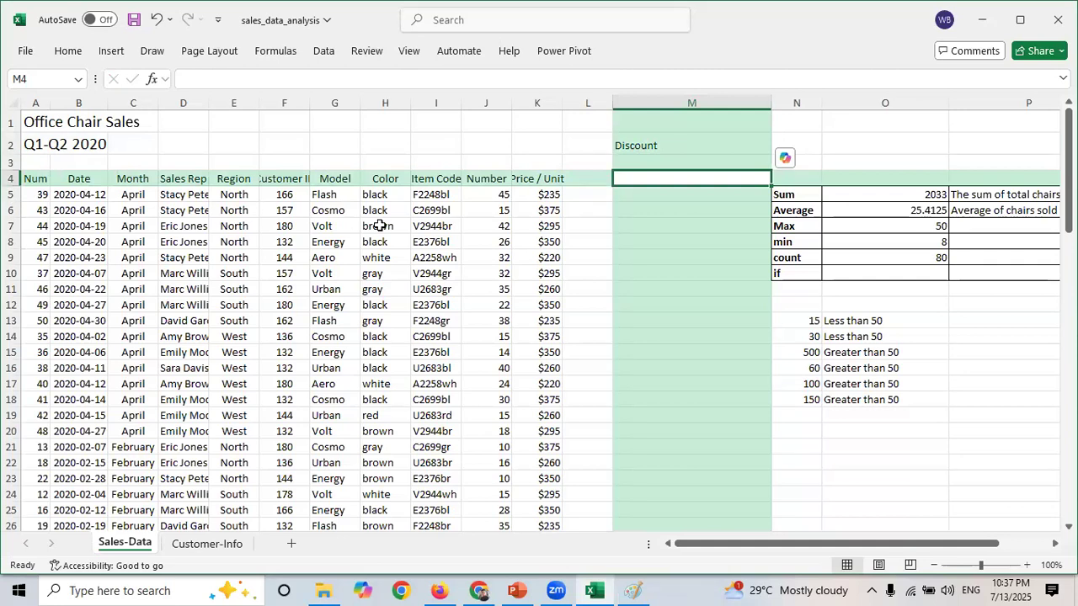
{"action": "left_click", "coordinate": [700, 146]}
{"action": "double_click", "coordinate": [700, 146]}
{"action": "type", "text": "()"}
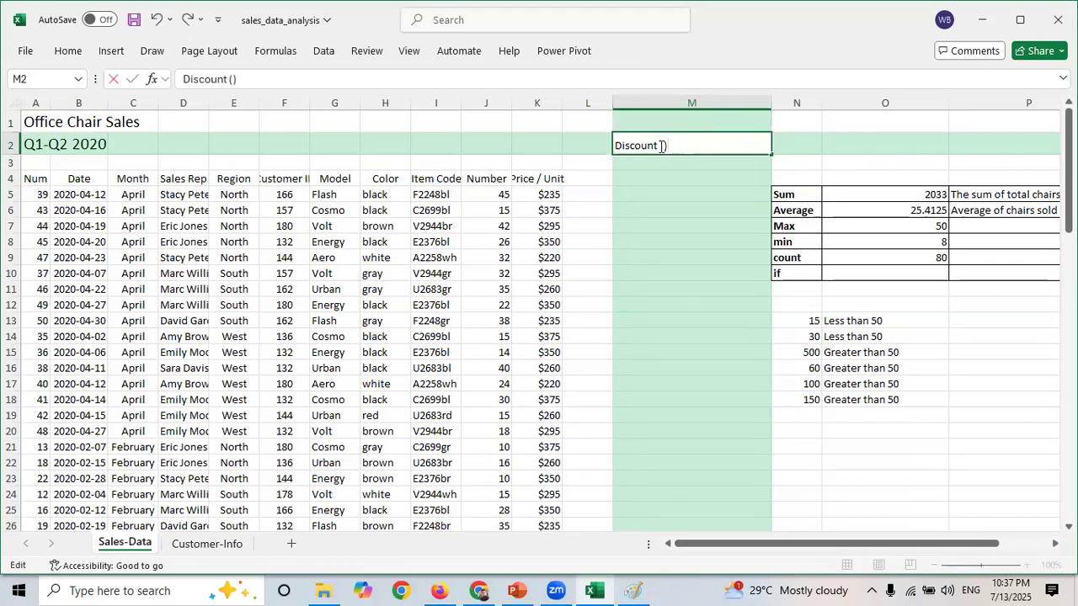
{"action": "type", "text": "Yes/No"}
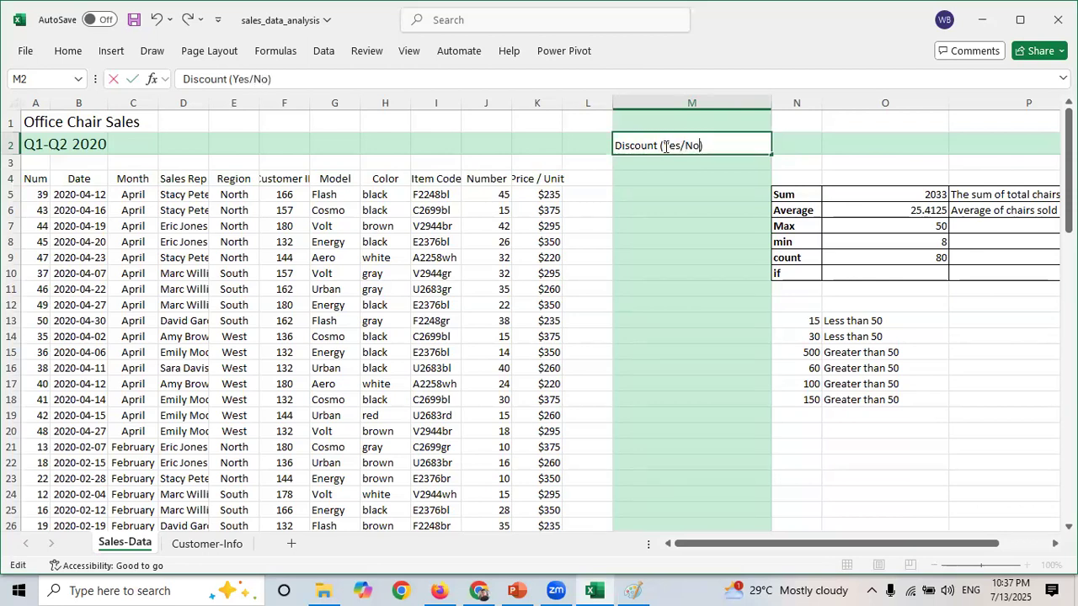
- Widen column L and begin an IF formula in L5 testing whether J5 is greater than 50
{"action": "left_click", "coordinate": [690, 237]}
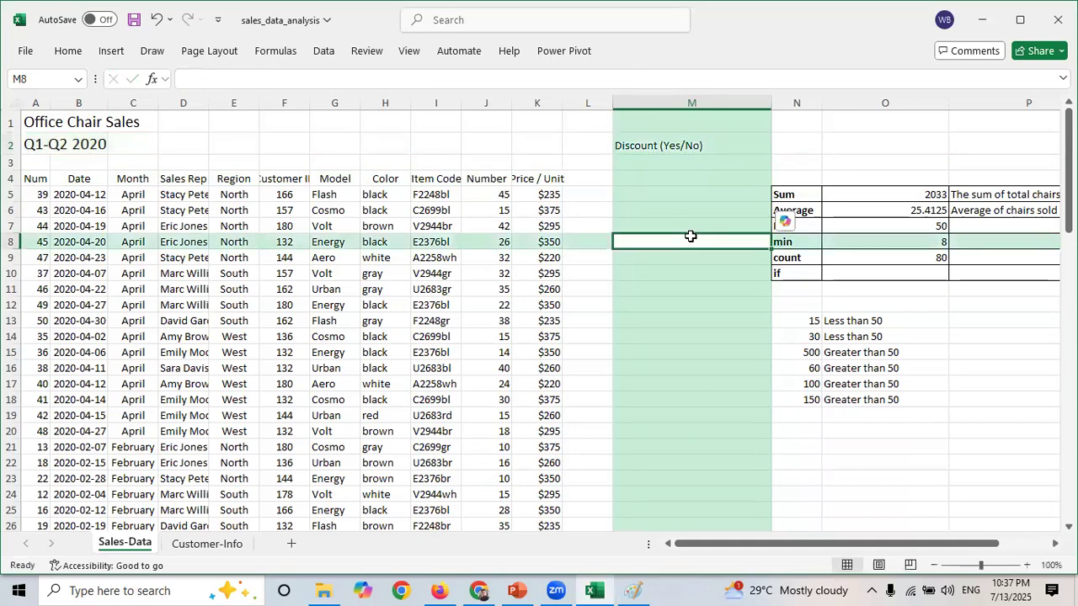
{"action": "left_click", "coordinate": [584, 194]}
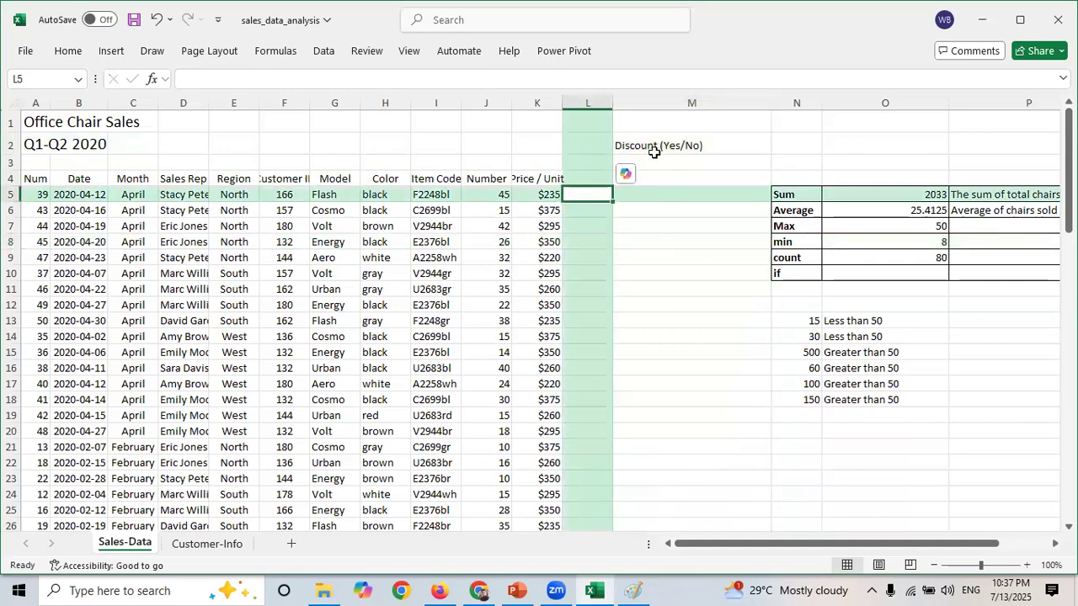
{"action": "left_click_drag", "start_coordinate": [612, 103], "coordinate": [672, 113]}
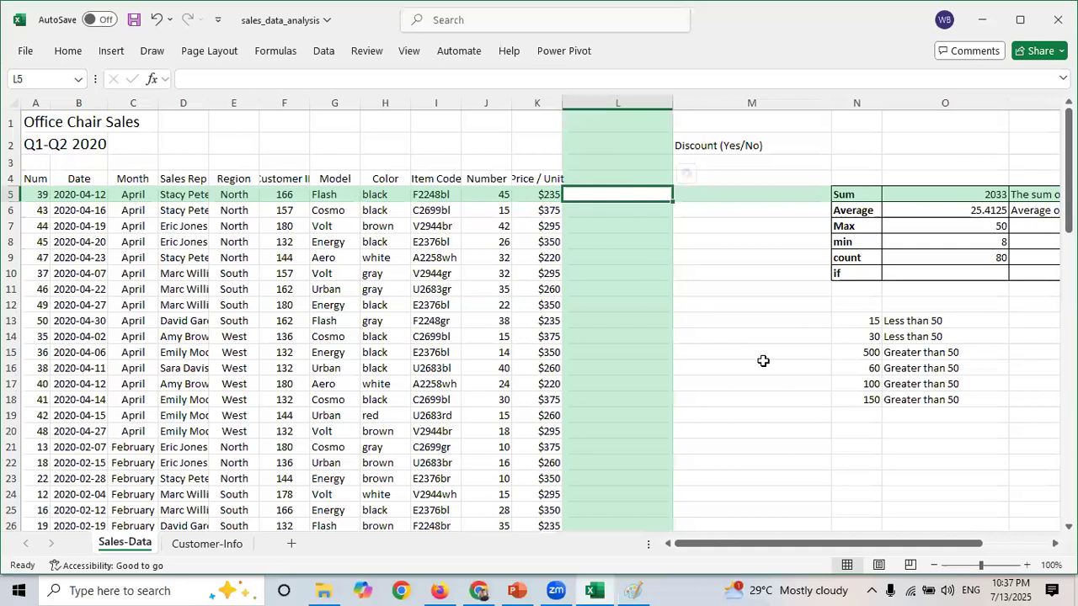
{"action": "type", "text": "=if"}
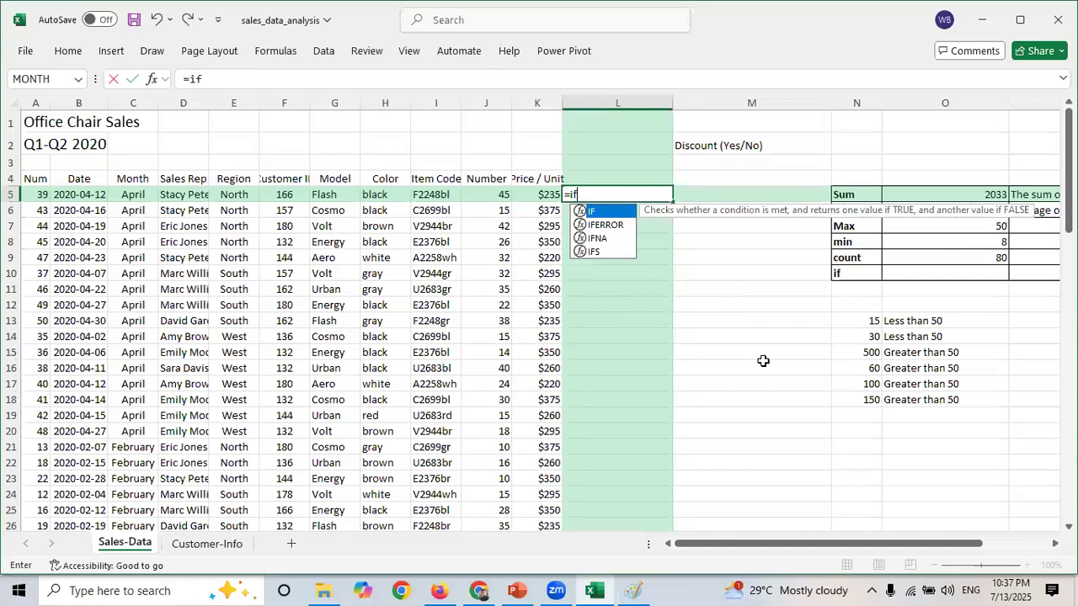
{"action": "type", "text": "("}
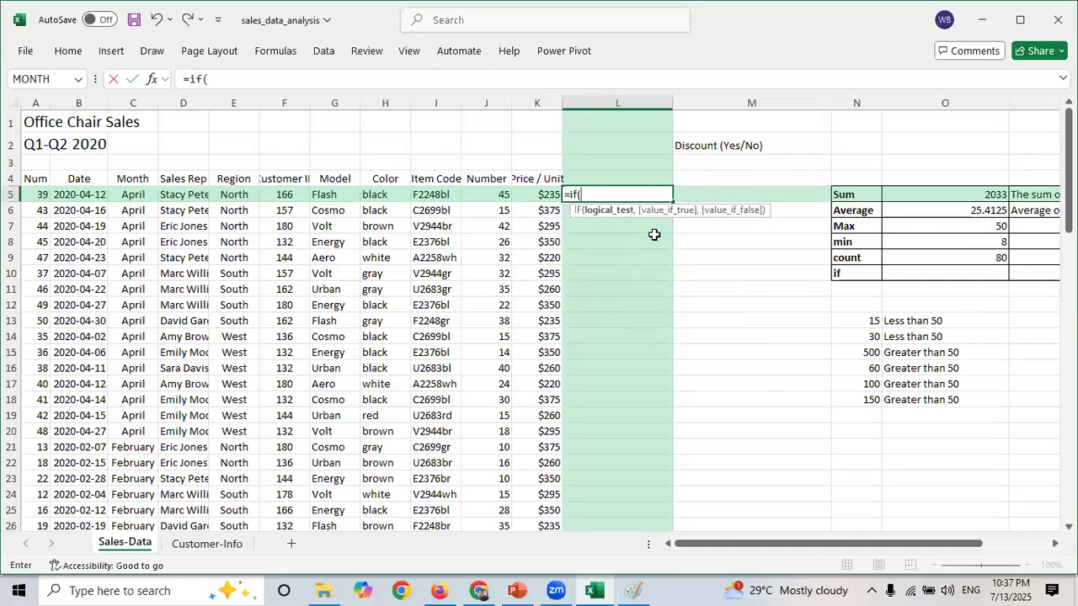
{"action": "left_click", "coordinate": [498, 195]}
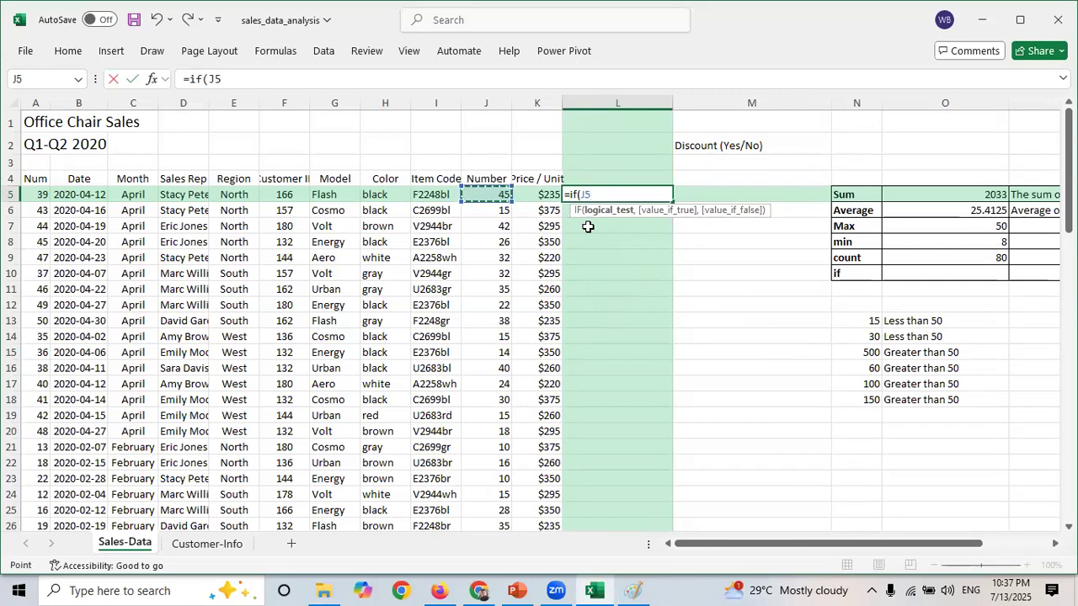
{"action": "type", "text": ">50"}
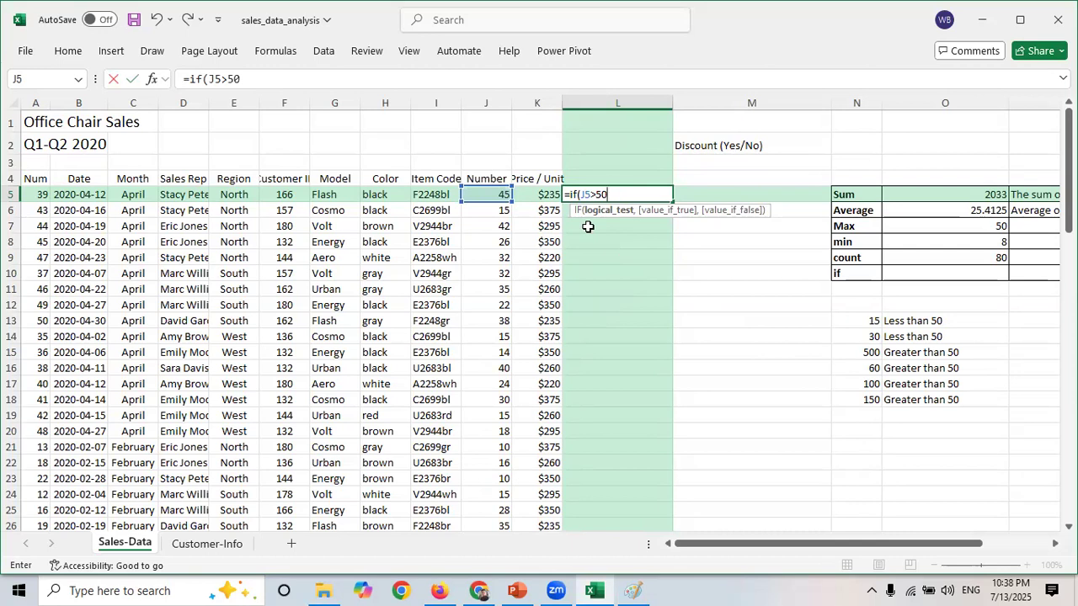
{"action": "type", "text": ","}
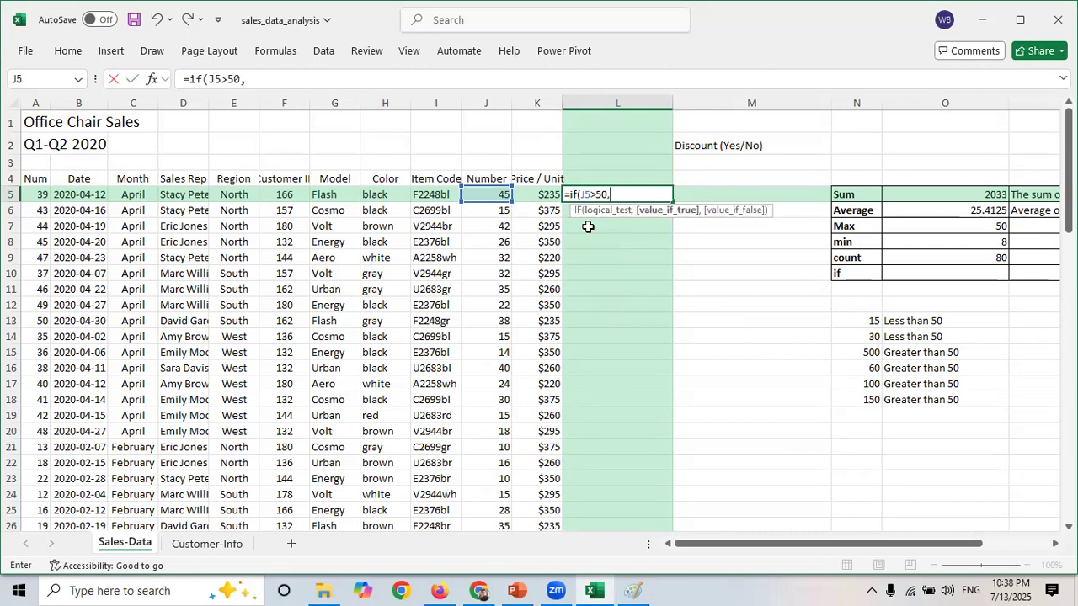
{"action": "type", "text": " \"\""}
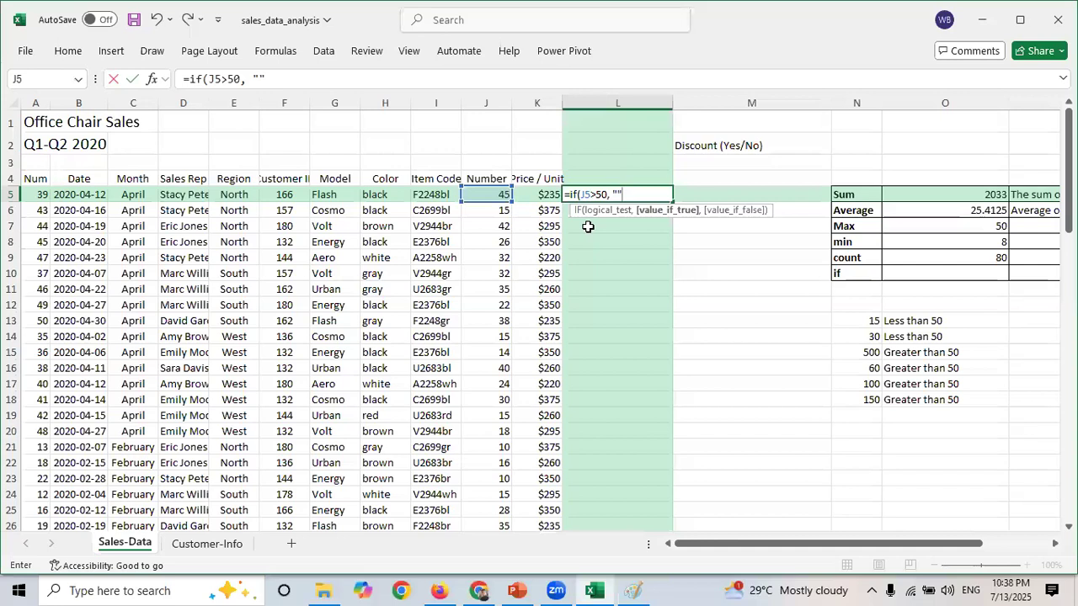
{"action": "key", "text": "Left"}
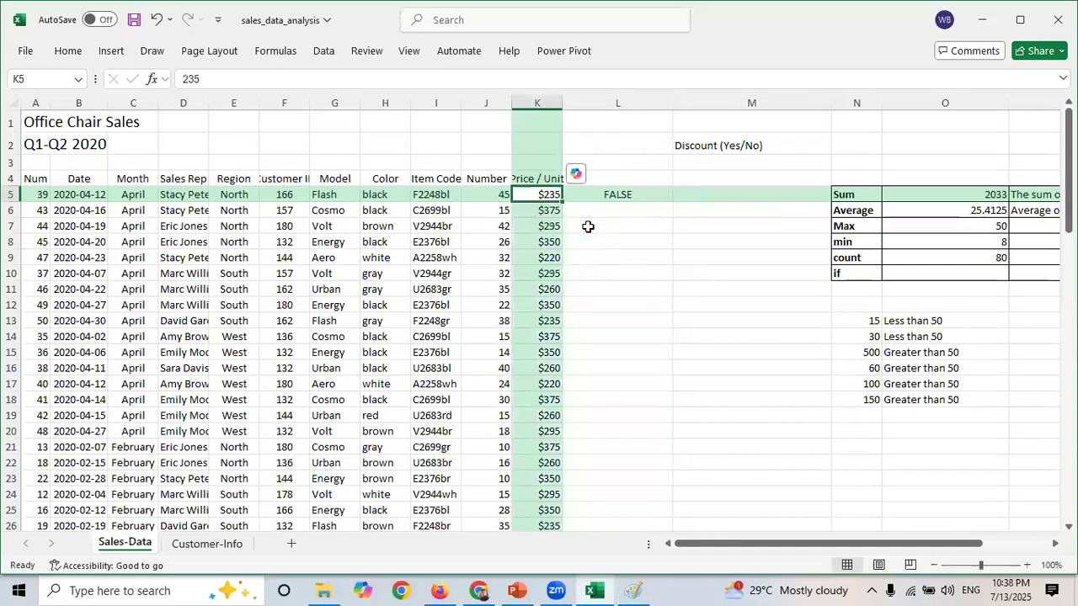
- Complete the L5 formula as =IF(J5>50, "Yes", "No")
{"action": "left_click", "coordinate": [637, 191]}
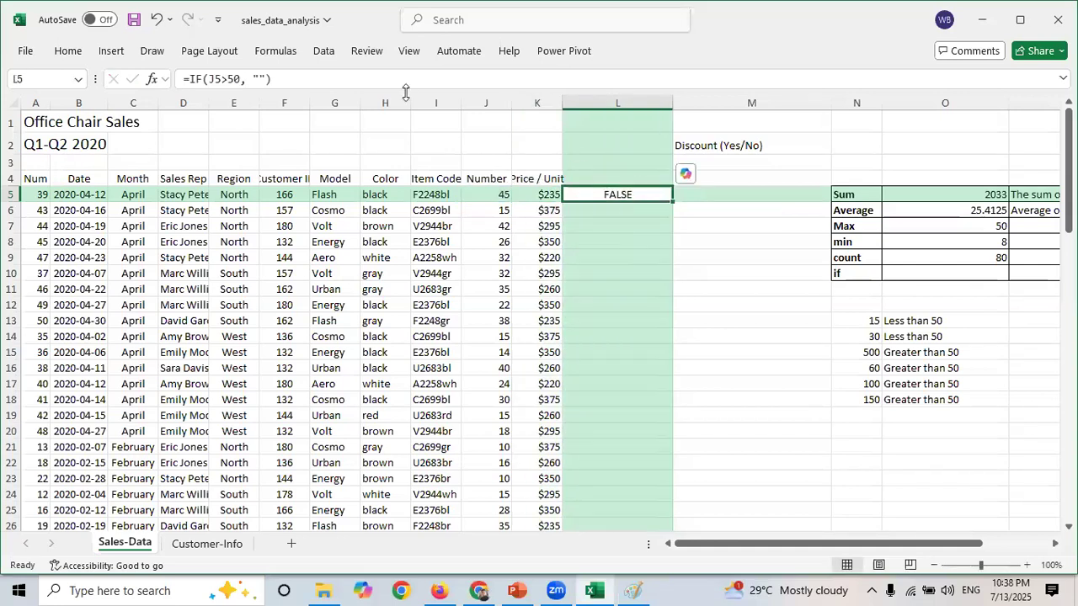
{"action": "left_click", "coordinate": [266, 80]}
{"action": "type", "text": ")"}
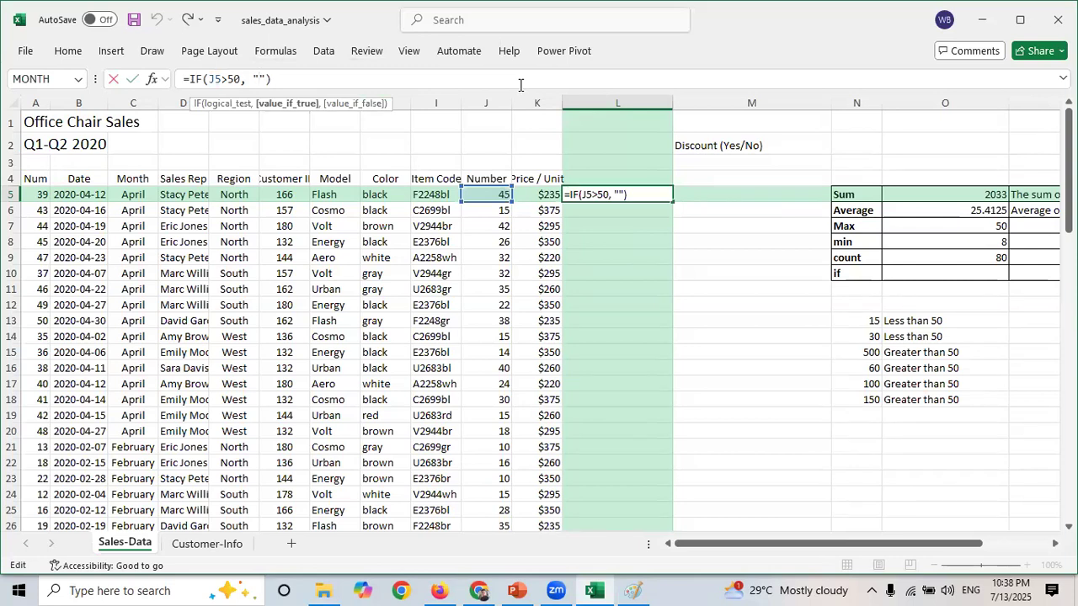
{"action": "key", "text": "Left"}
{"action": "key", "text": "Left"}
{"action": "type", "text": "Yes\", "}
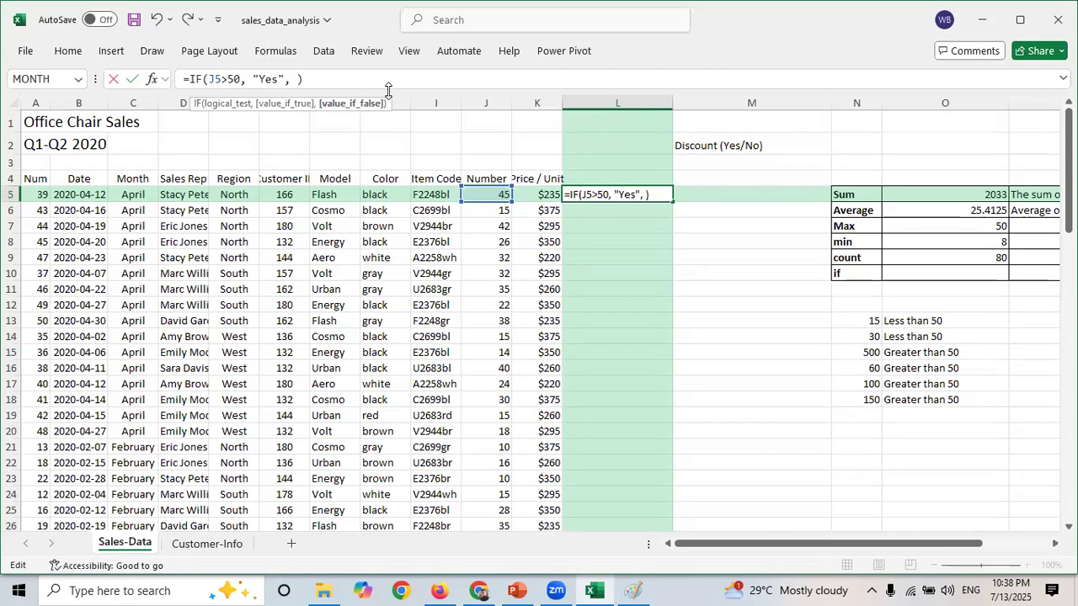
{"action": "type", "text": "\"\""}
{"action": "key", "text": "Left"}
{"action": "type", "text": "No"}
{"action": "key", "text": "Return"}
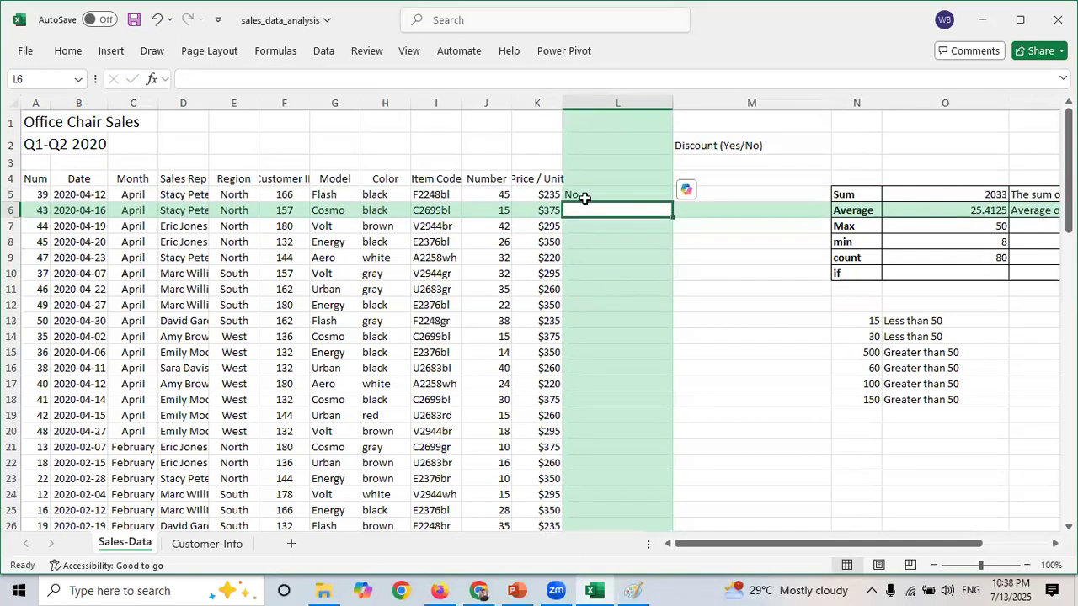
- Copy the L5 formula down column L for all sales rows and scroll through the results
{"action": "left_click", "coordinate": [501, 194]}
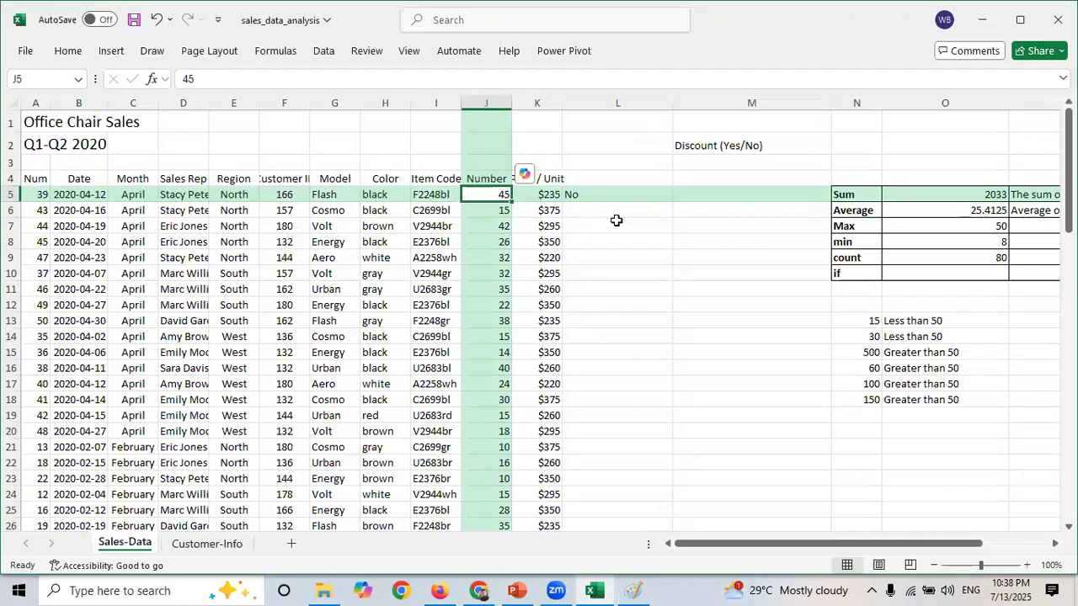
{"action": "left_click", "coordinate": [593, 195]}
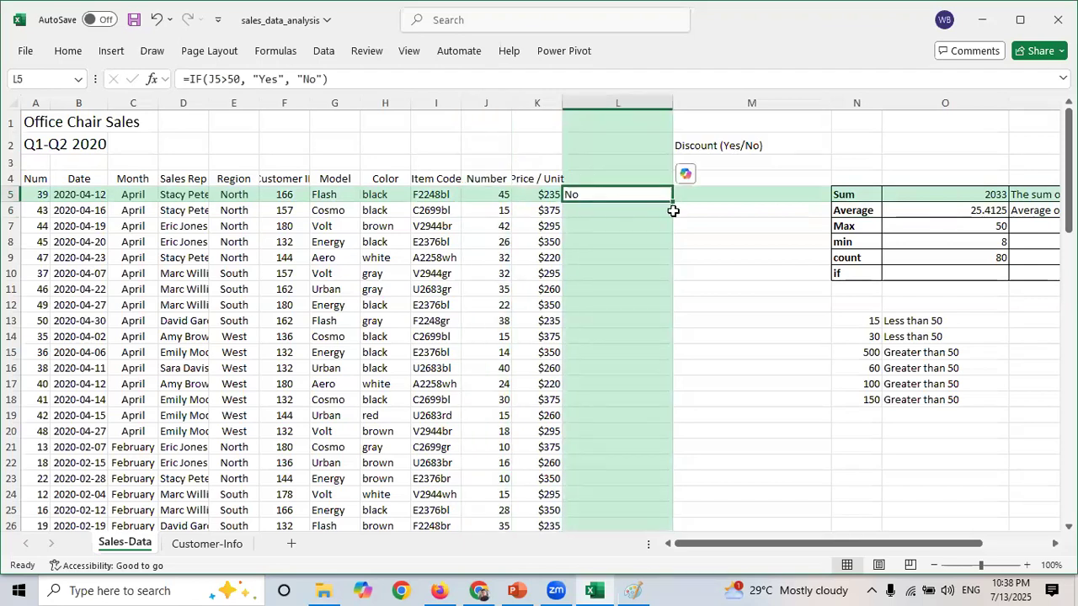
{"action": "left_click_drag", "start_coordinate": [673, 203], "coordinate": [666, 410]}
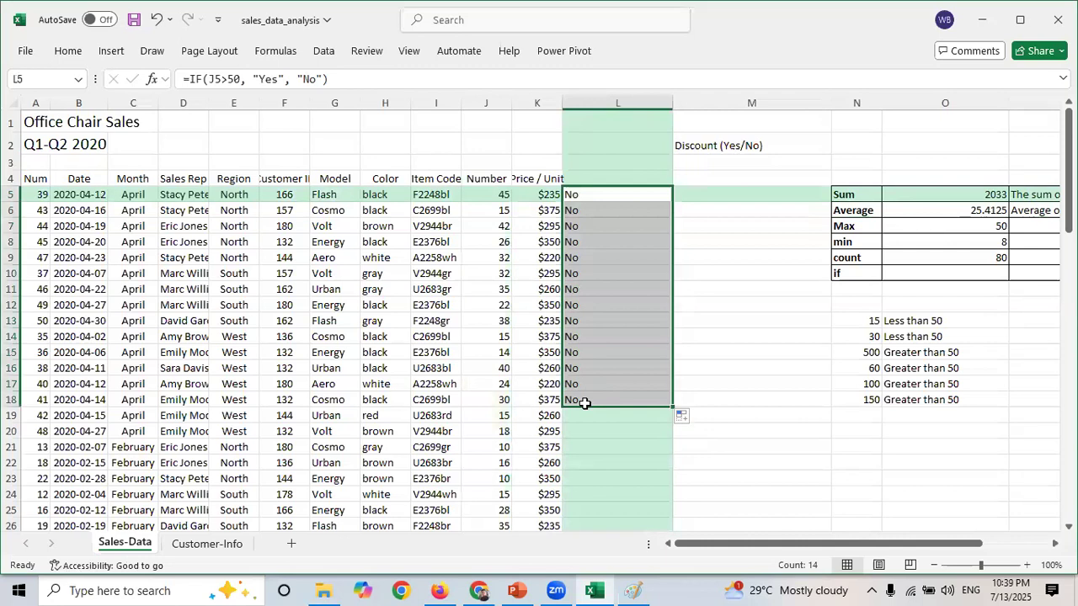
{"action": "double_click", "coordinate": [674, 406]}
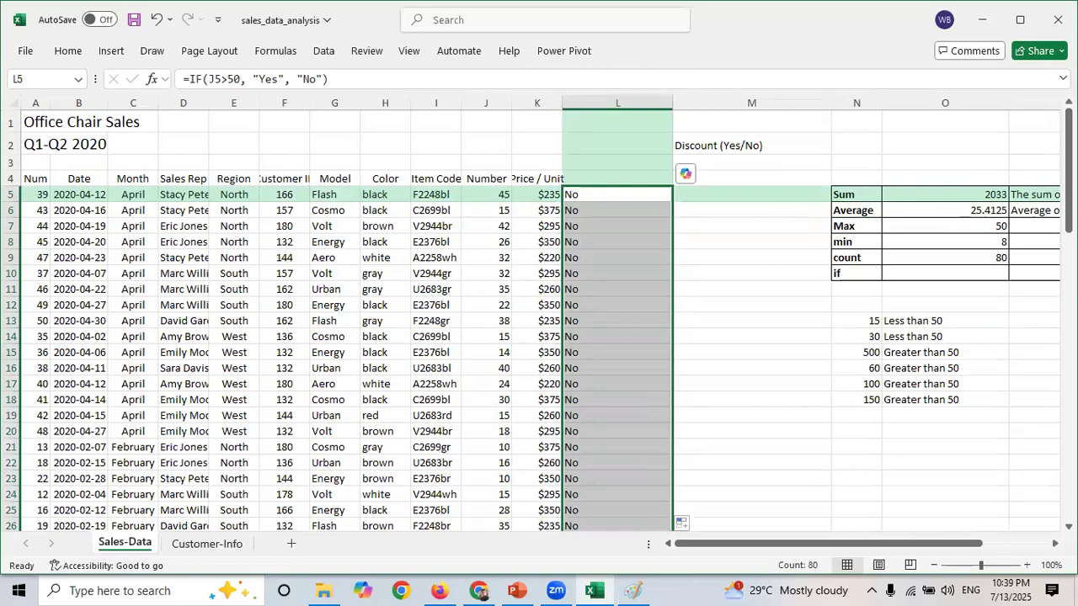
{"action": "left_click_drag", "start_coordinate": [1069, 160], "coordinate": [1059, 436]}
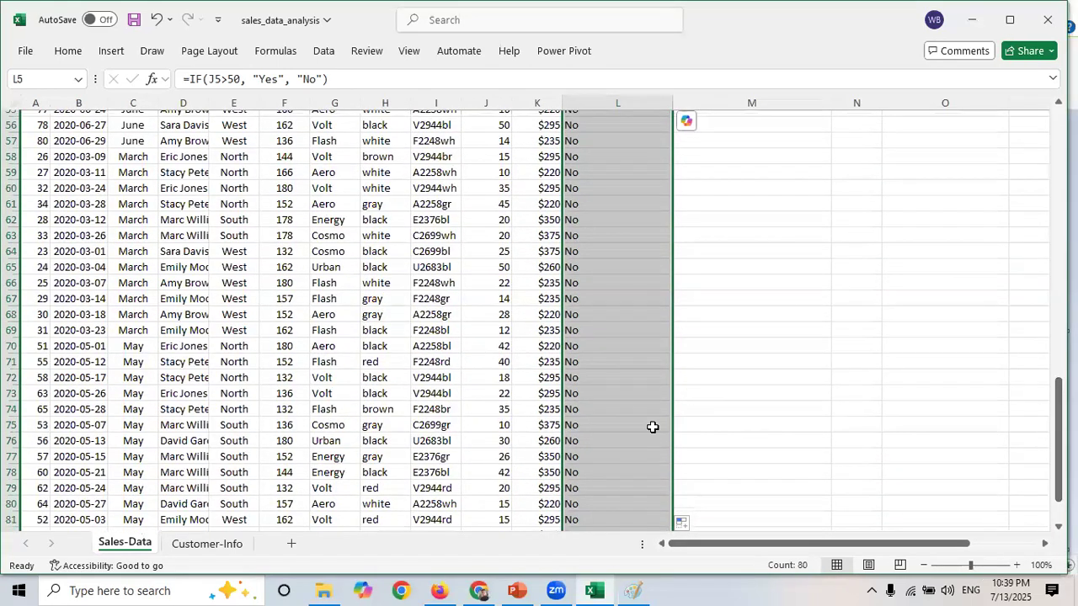
{"action": "mouse_move", "coordinate": [1059, 400]}
{"action": "left_mouse_down"}
{"action": "mouse_move", "coordinate": [1059, 421]}
{"action": "mouse_move", "coordinate": [1059, 396]}
{"action": "left_mouse_up"}
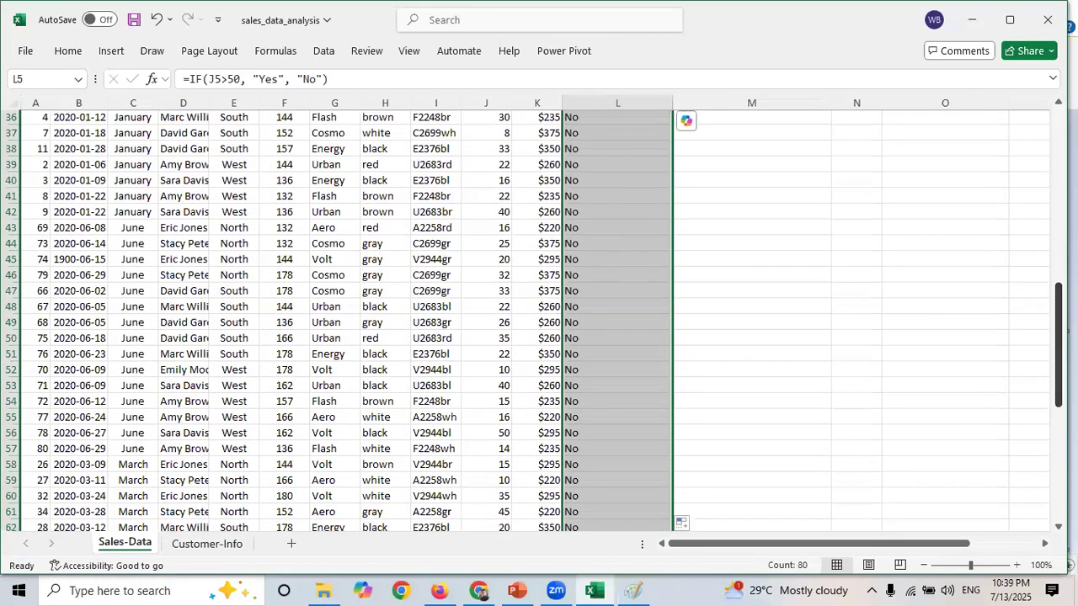
{"action": "left_click_drag", "start_coordinate": [1058, 345], "coordinate": [1059, 151]}
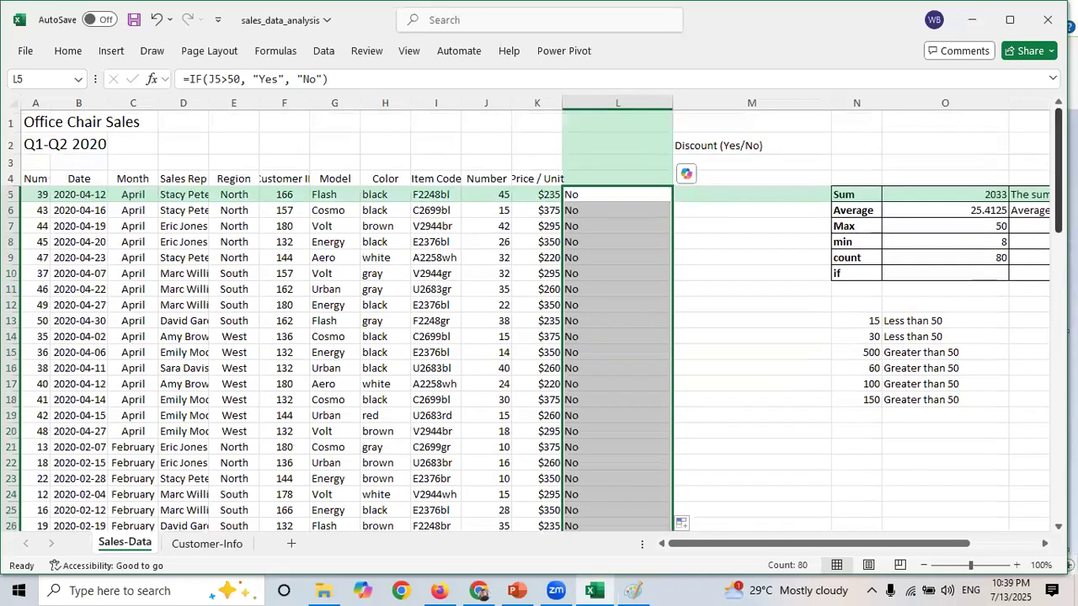
- Change the L5 formula's threshold so it reads =IF(J5>30, "Yes", "No")
{"action": "left_click", "coordinate": [615, 193]}
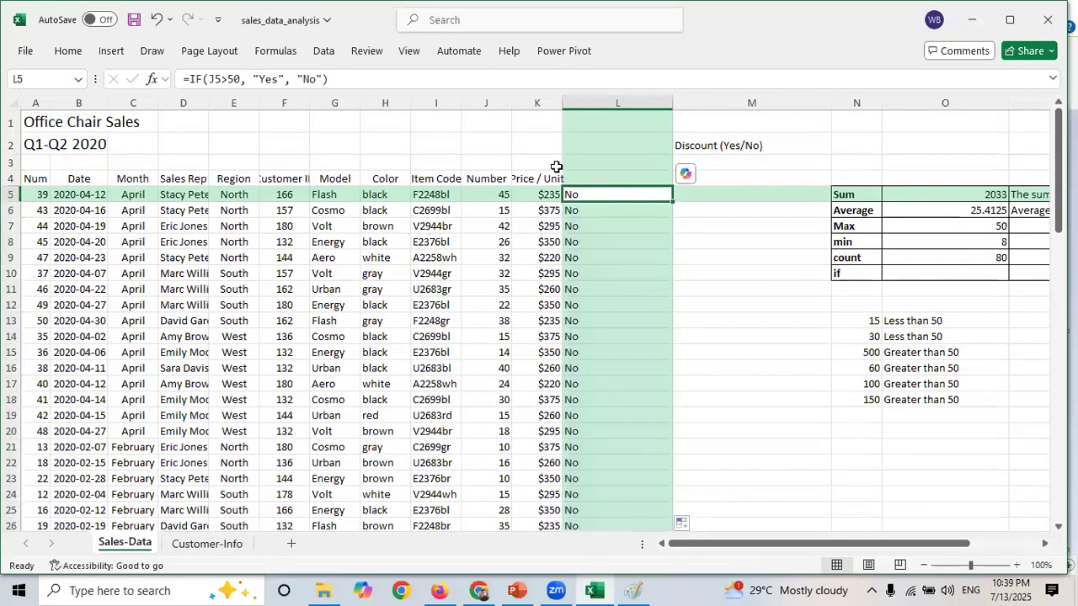
{"action": "left_click", "coordinate": [255, 81]}
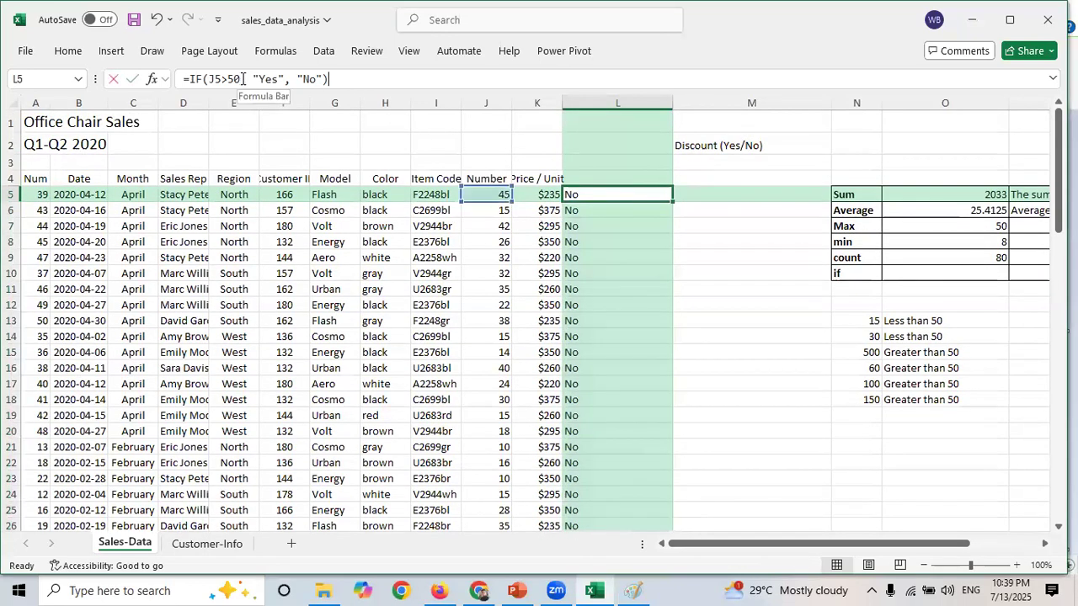
{"action": "left_click", "coordinate": [656, 192]}
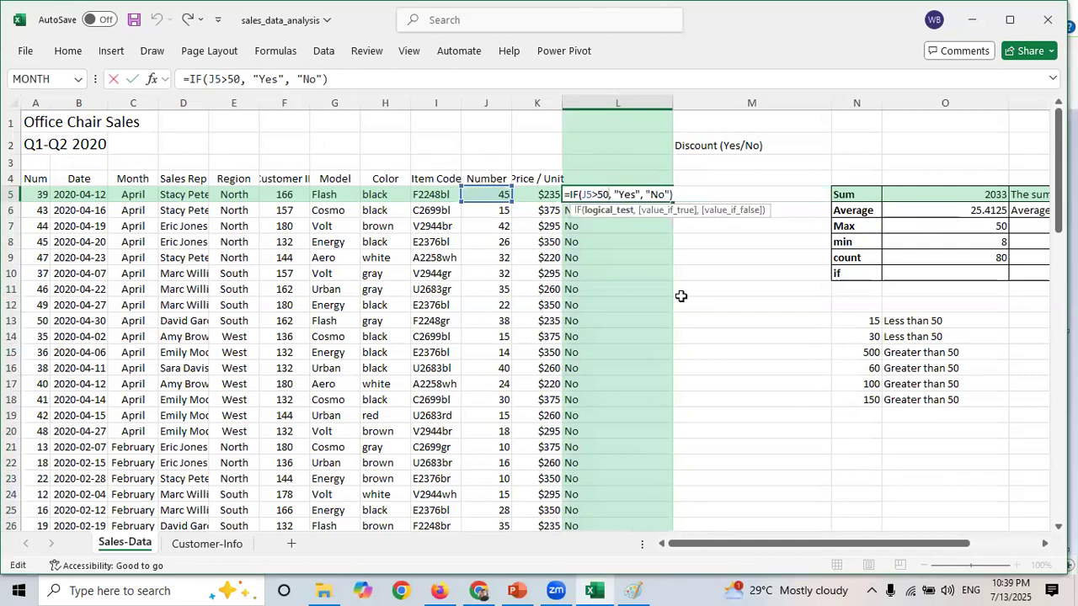
{"action": "key", "text": "BackSpace"}
{"action": "key", "text": "BackSpace"}
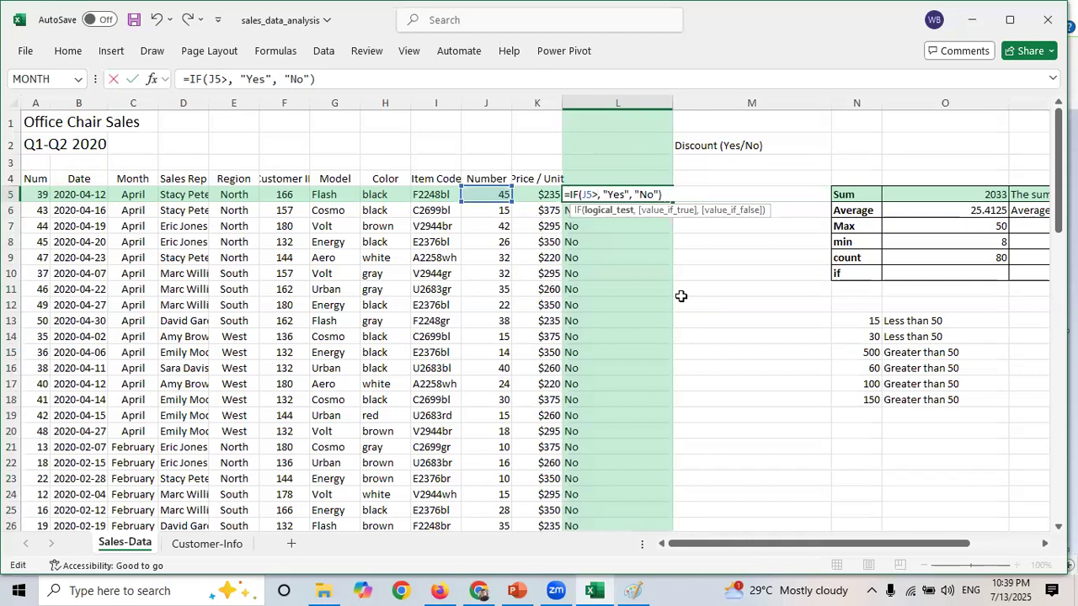
{"action": "type", "text": "30"}
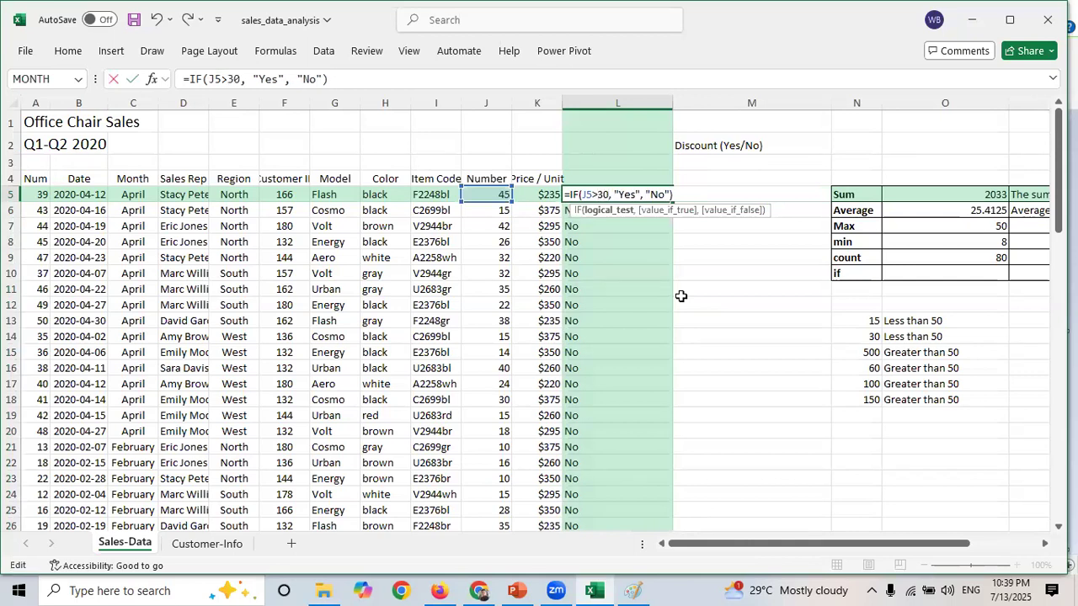
{"action": "key", "text": "Return"}
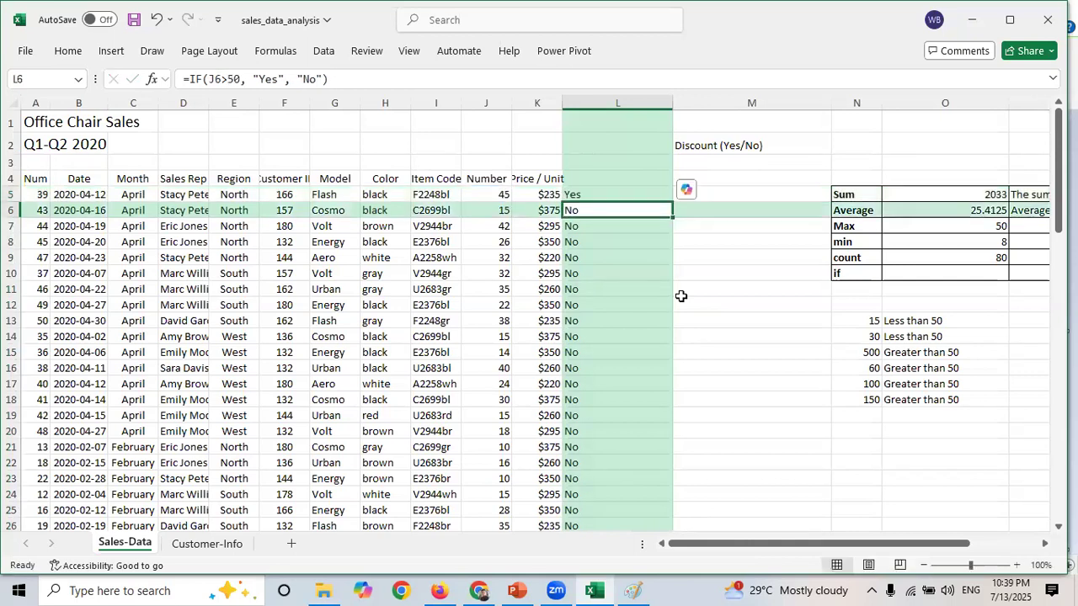
- Copy the updated L5 formula down column L for all sales rows
{"action": "left_click", "coordinate": [579, 194]}
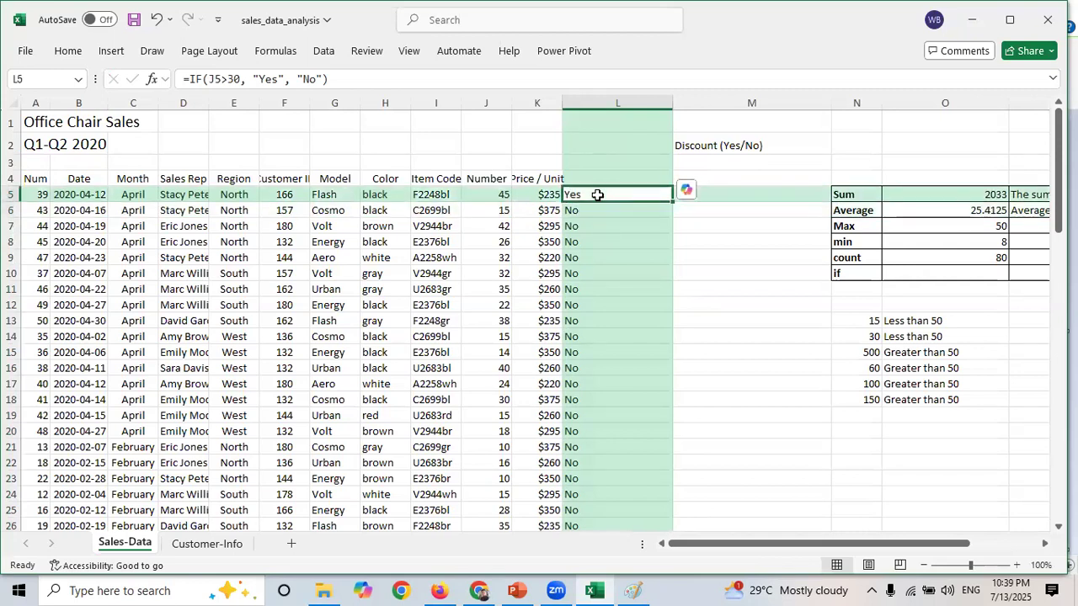
{"action": "double_click", "coordinate": [672, 200]}
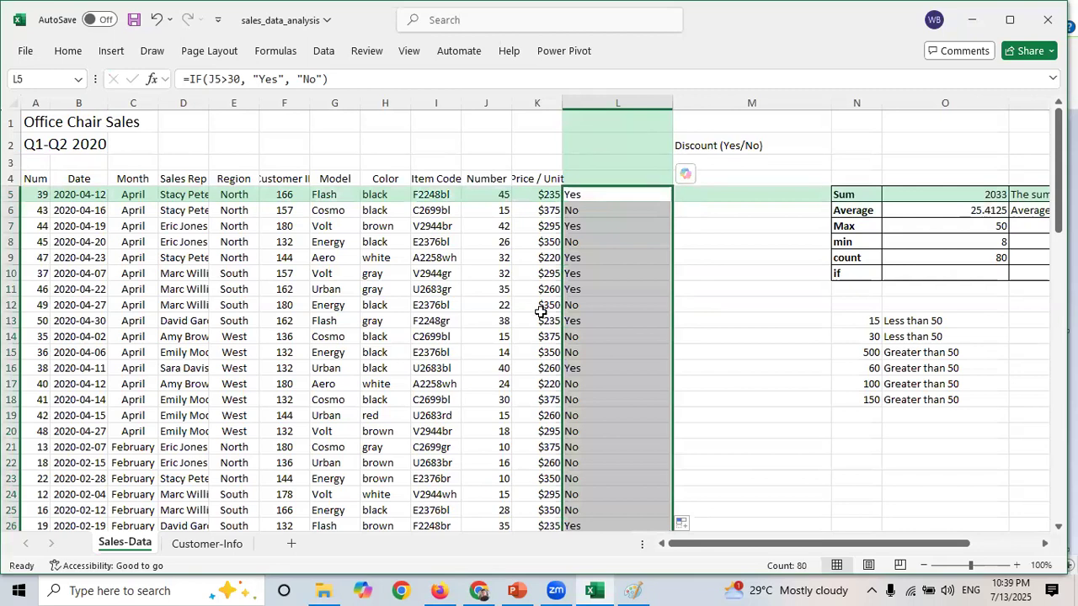
- Inspect the copied IF formulas and their conditions cell by cell down column L
{"action": "left_click", "coordinate": [606, 225]}
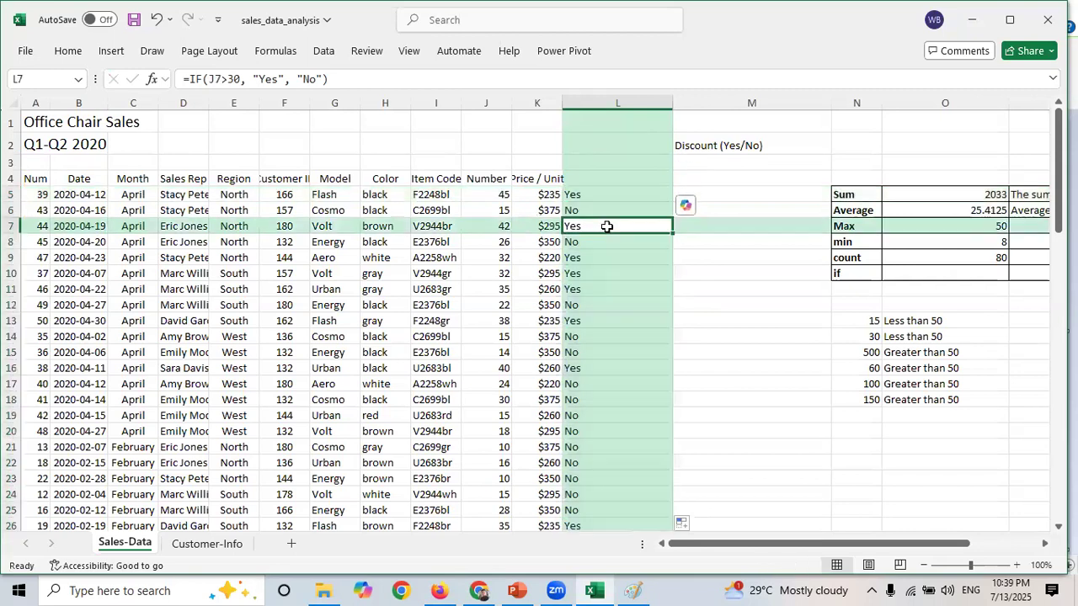
{"action": "key", "text": "Left"}
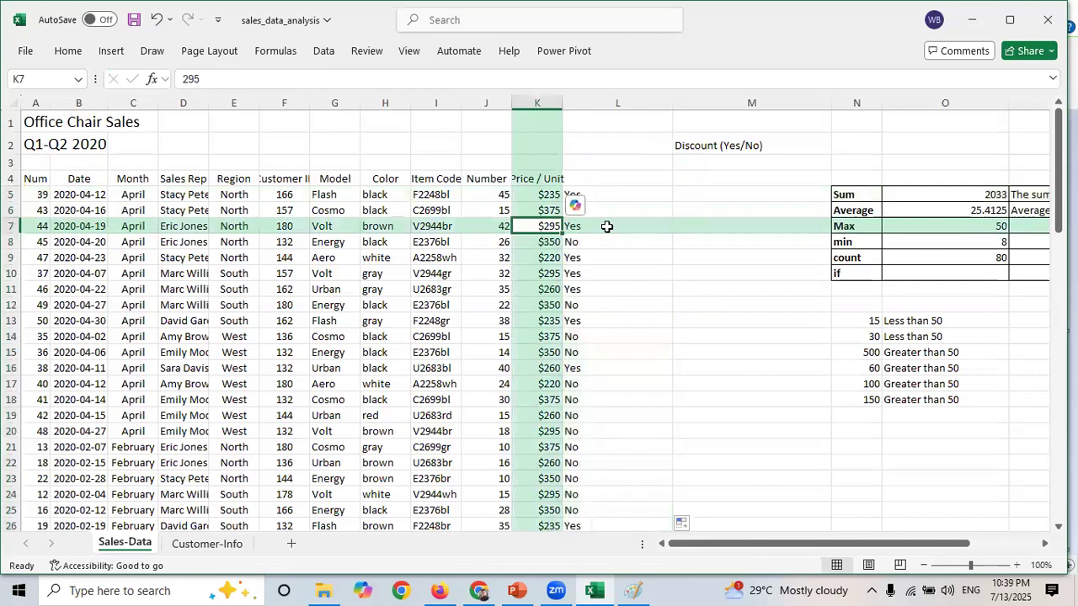
{"action": "key", "text": "Left"}
{"action": "key", "text": "Right"}
{"action": "key", "text": "Right"}
{"action": "key", "text": "Up"}
{"action": "key", "text": "Up"}
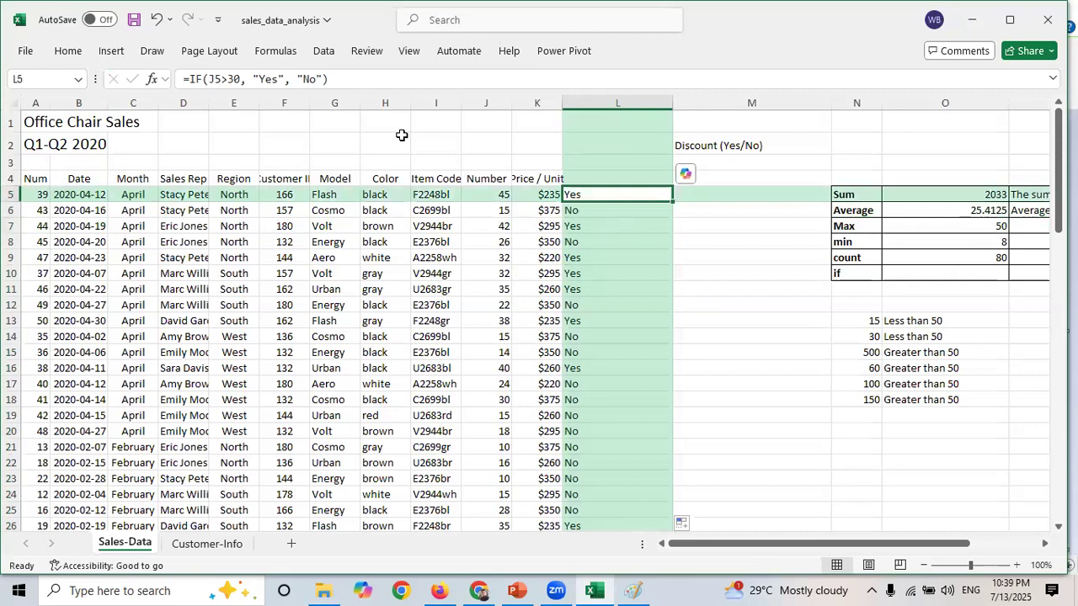
{"action": "left_click_drag", "start_coordinate": [242, 78], "coordinate": [209, 79]}
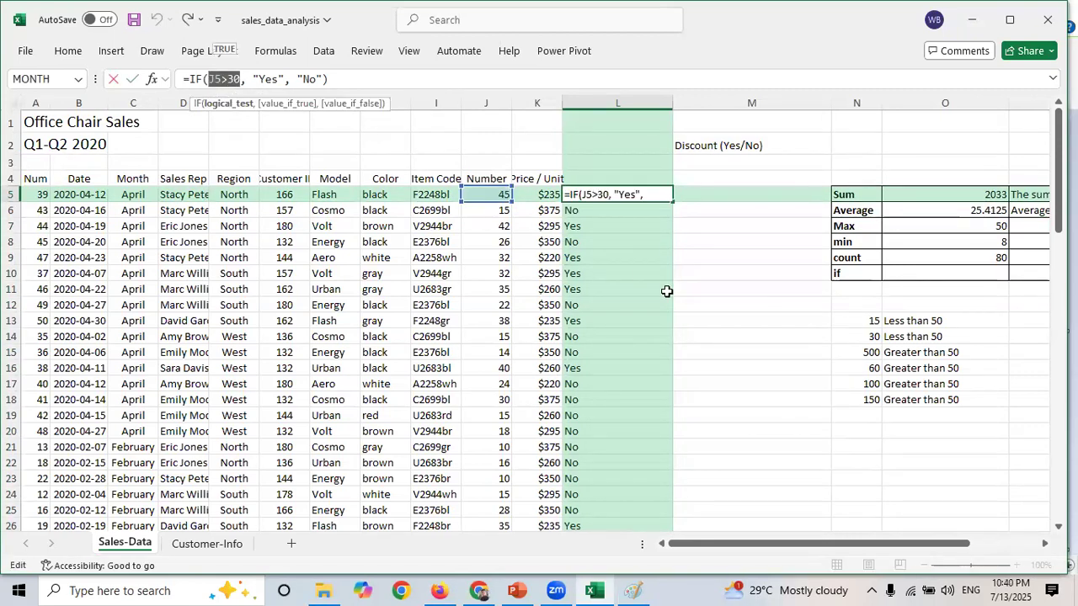
{"action": "key", "text": "Escape"}
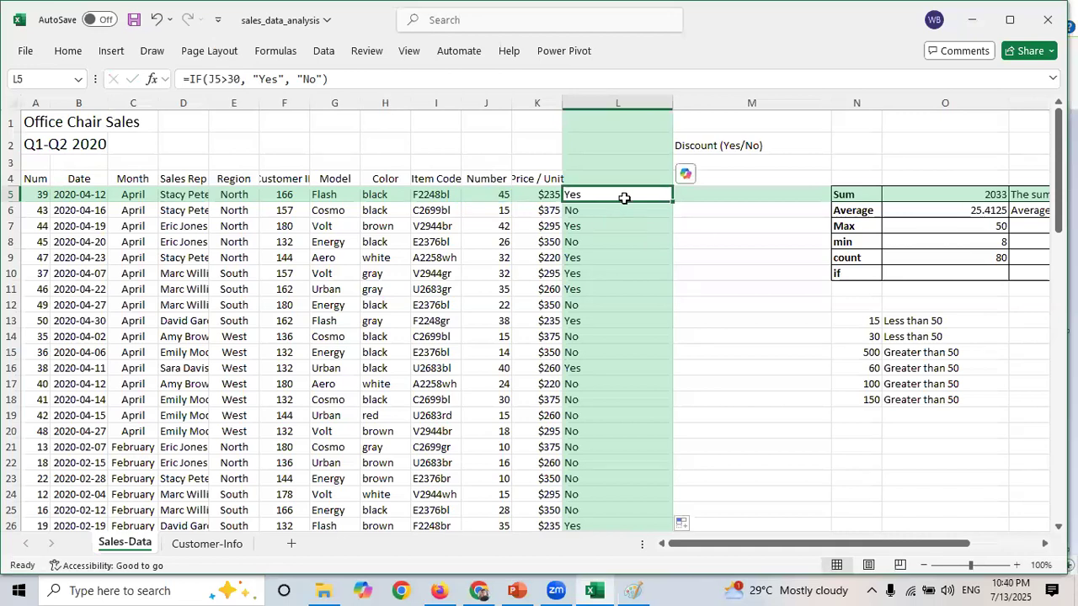
{"action": "key", "text": "Left"}
{"action": "key", "text": "Left"}
{"action": "key", "text": "Right"}
{"action": "key", "text": "Right"}
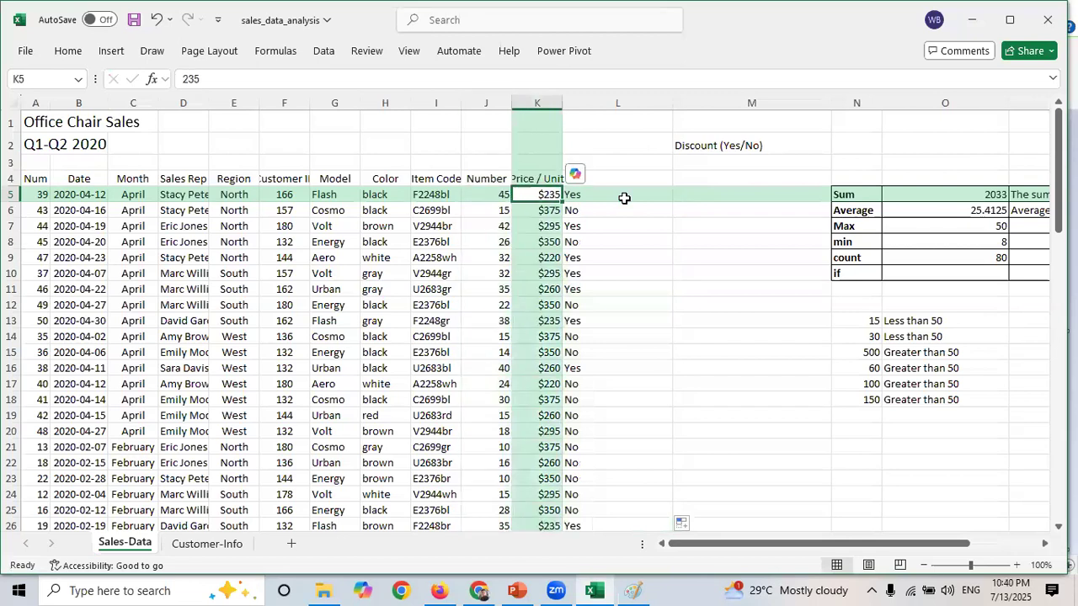
{"action": "key", "text": "Down"}
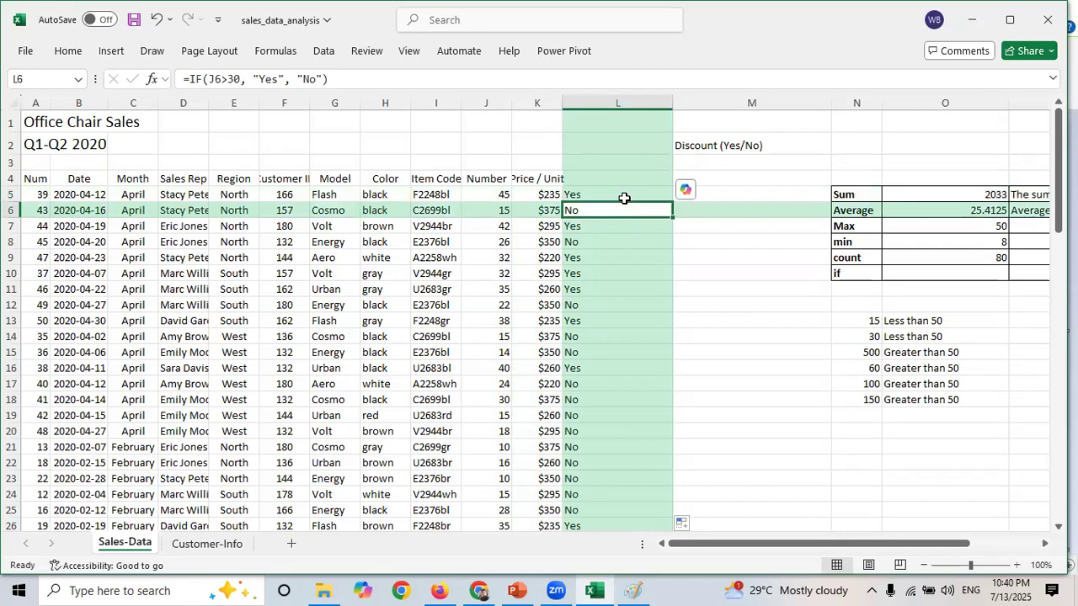
{"action": "key", "text": "Down"}
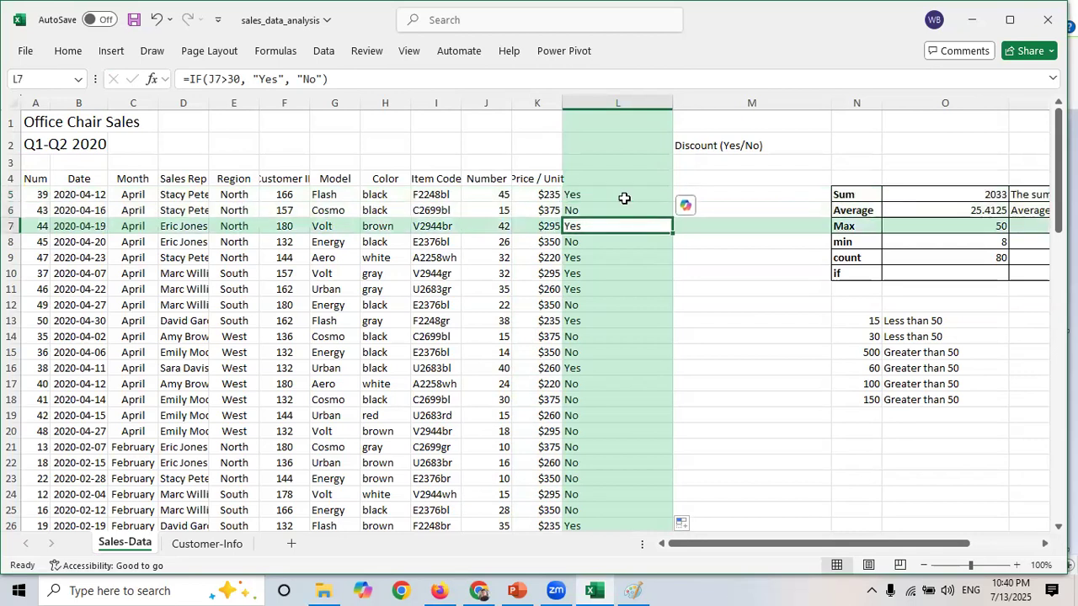
{"action": "key", "text": "Down"}
{"action": "key", "text": "Down"}
{"action": "key", "text": "Down"}
{"action": "key", "text": "Down"}
{"action": "key", "text": "Down"}
{"action": "key", "text": "Down"}
{"action": "key", "text": "Down"}
{"action": "key", "text": "Down"}
{"action": "key", "text": "Down"}
{"action": "key", "text": "Down"}
{"action": "key", "text": "Down"}
{"action": "key", "text": "Down"}
{"action": "key", "text": "Down"}
{"action": "key", "text": "Down"}
{"action": "key", "text": "Down"}
{"action": "key", "text": "Down"}
{"action": "key", "text": "Down"}
{"action": "key", "text": "Down"}
{"action": "key", "text": "Down"}
{"action": "key", "text": "Down"}
{"action": "key", "text": "Down"}
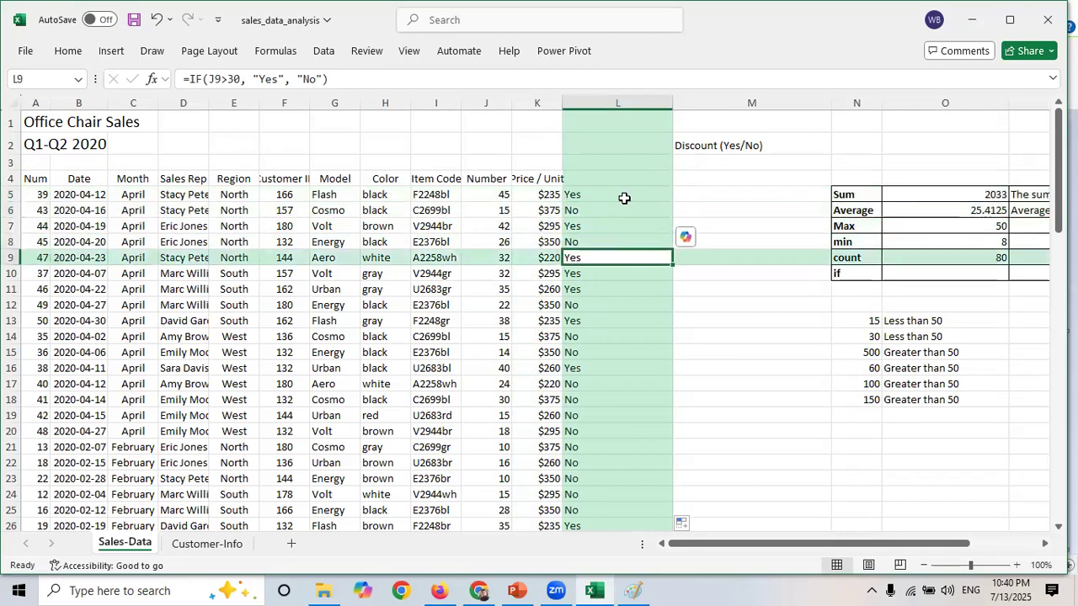
{"action": "key", "text": "Down"}
{"action": "key", "text": "Down"}
{"action": "key", "text": "Down"}
{"action": "key", "text": "Down"}
{"action": "key", "text": "Down"}
{"action": "key", "text": "Down"}
{"action": "key", "text": "Down"}
{"action": "key", "text": "Down"}
{"action": "key", "text": "Down"}
{"action": "key", "text": "Down"}
{"action": "key", "text": "Down"}
{"action": "key", "text": "Down"}
{"action": "key", "text": "Down"}
{"action": "key", "text": "Down"}
{"action": "key", "text": "Down"}
{"action": "key", "text": "Down"}
{"action": "key", "text": "Down"}
{"action": "key", "text": "Down"}
{"action": "key", "text": "Down"}
{"action": "key", "text": "Down"}
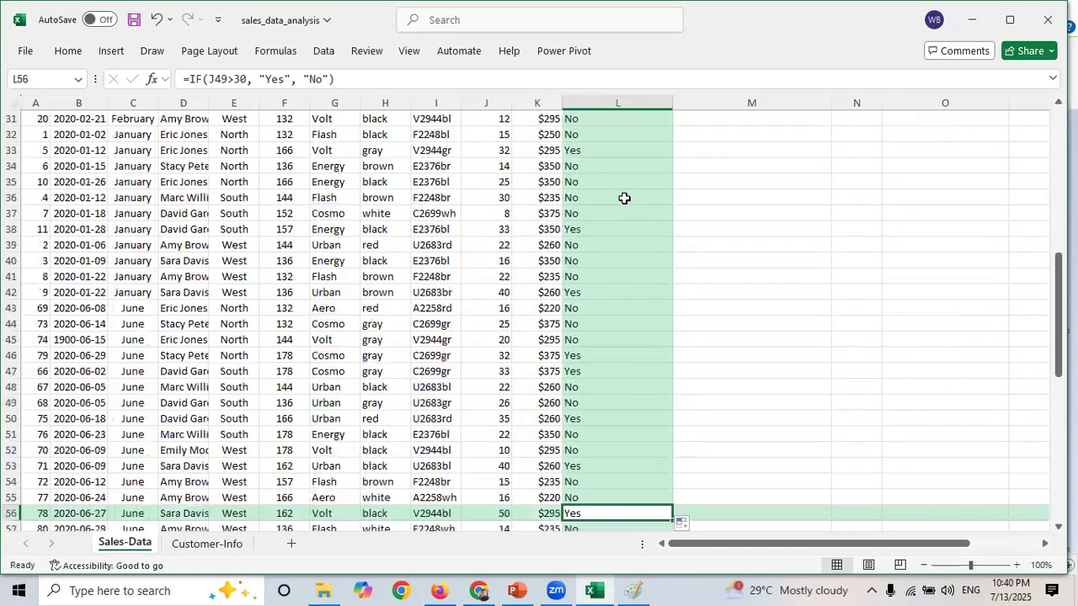
{"action": "key", "text": "Up"}
{"action": "key", "text": "Up"}
{"action": "key", "text": "Up"}
{"action": "key", "text": "Up"}
{"action": "key", "text": "Up"}
{"action": "key", "text": "Up"}
{"action": "key", "text": "Up"}
{"action": "key", "text": "Up"}
{"action": "key", "text": "Up"}
{"action": "key", "text": "Up"}
{"action": "key", "text": "Up"}
{"action": "key", "text": "Up"}
{"action": "key", "text": "Up"}
{"action": "key", "text": "Up"}
{"action": "key", "text": "Up"}
{"action": "key", "text": "Up"}
{"action": "key", "text": "Up"}
{"action": "key", "text": "Up"}
{"action": "key", "text": "Up"}
{"action": "key", "text": "Up"}
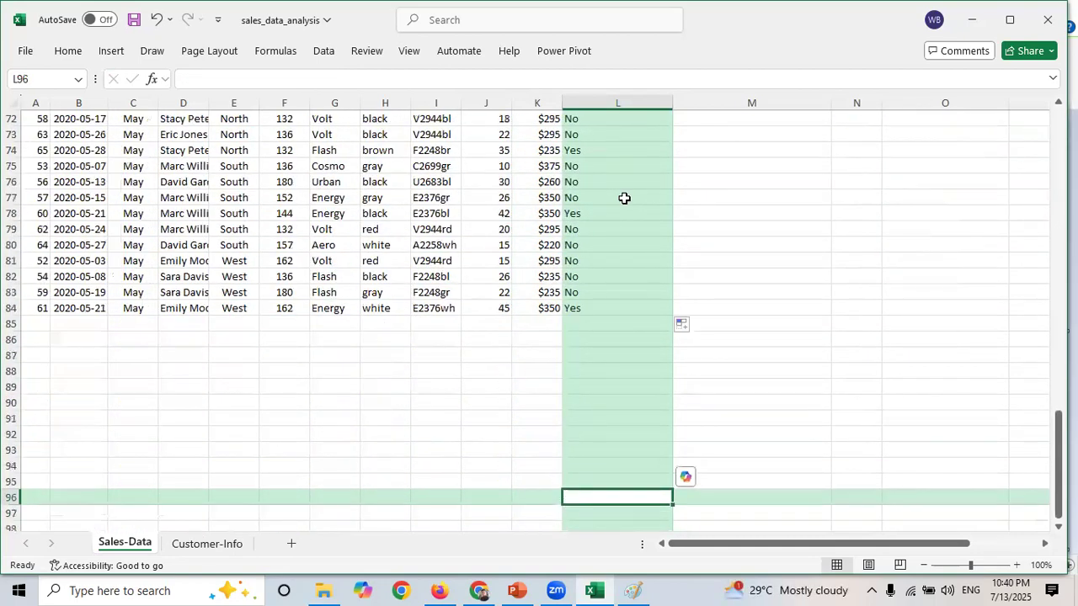
{"action": "key", "text": "Up"}
{"action": "key", "text": "Up"}
{"action": "key", "text": "Up"}
{"action": "key", "text": "Up"}
{"action": "key", "text": "Up"}
{"action": "key", "text": "Up"}
{"action": "key", "text": "Up"}
{"action": "key", "text": "Up"}
{"action": "key", "text": "Up"}
{"action": "key", "text": "Up"}
{"action": "key", "text": "Up"}
{"action": "key", "text": "Up"}
{"action": "key", "text": "Up"}
{"action": "key", "text": "Up"}
{"action": "key", "text": "Up"}
{"action": "key", "text": "Up"}
{"action": "key", "text": "Up"}
{"action": "key", "text": "Up"}
{"action": "key", "text": "Up"}
{"action": "key", "text": "Up"}
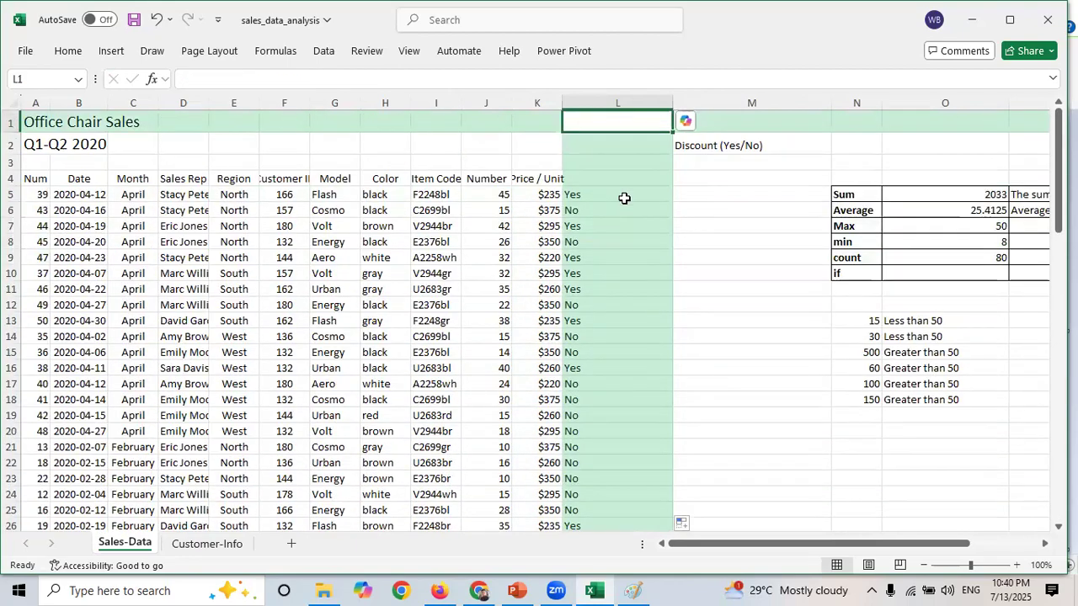
{"action": "left_click", "coordinate": [587, 180]}
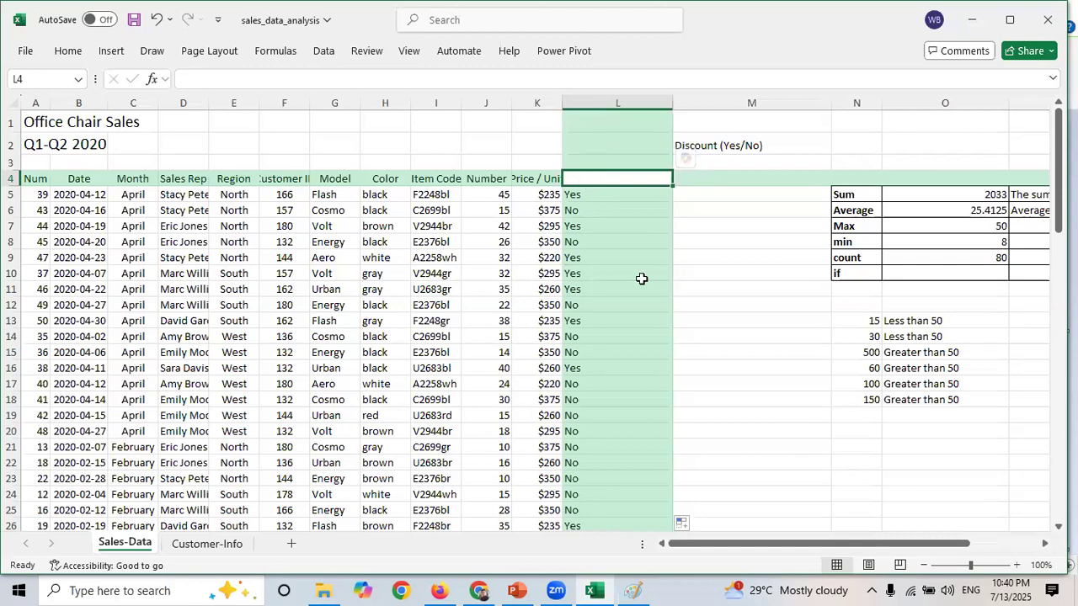
{"action": "left_click", "coordinate": [717, 336]}
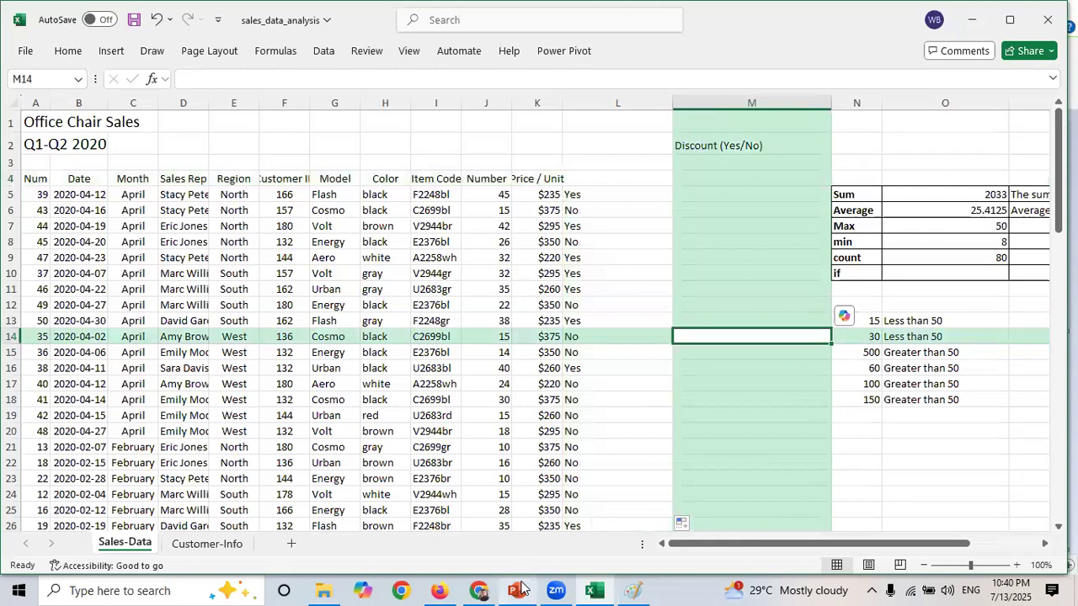
- Switch to the PowerPoint lecture and view the Excel function reference slide, then return to the workbook
{"action": "left_click", "coordinate": [517, 590]}
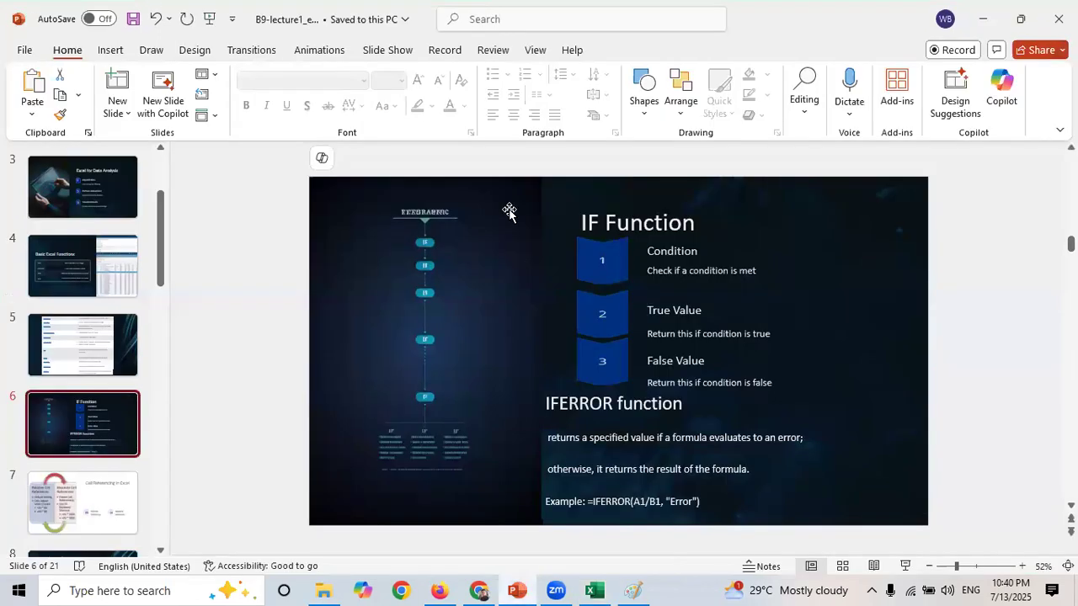
{"action": "scroll", "coordinate": [509, 211], "scroll_direction": "up", "scroll_amount": 1}
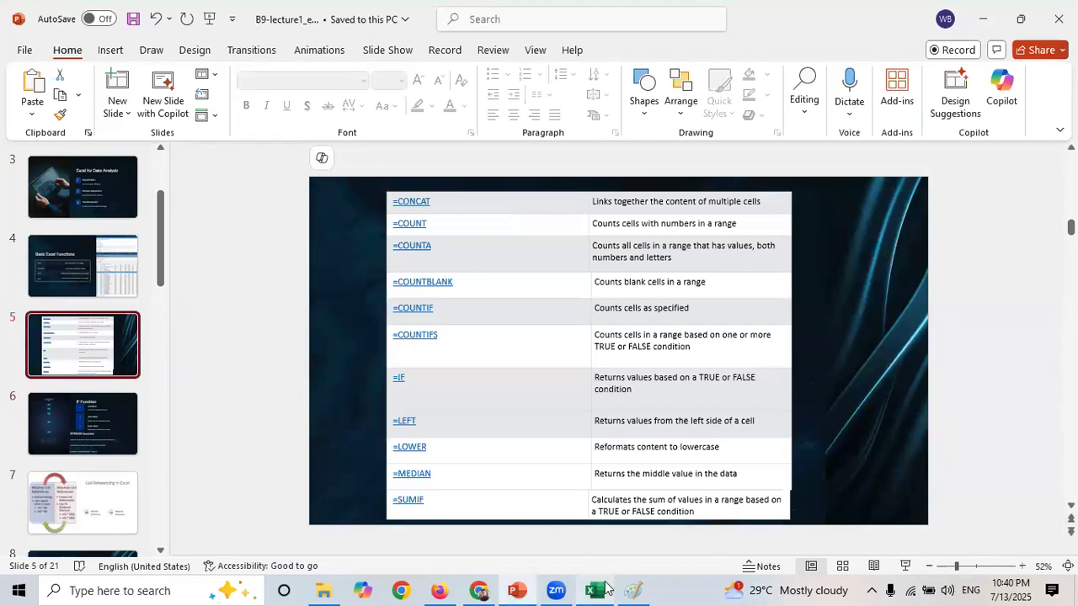
{"action": "left_click", "coordinate": [605, 588]}
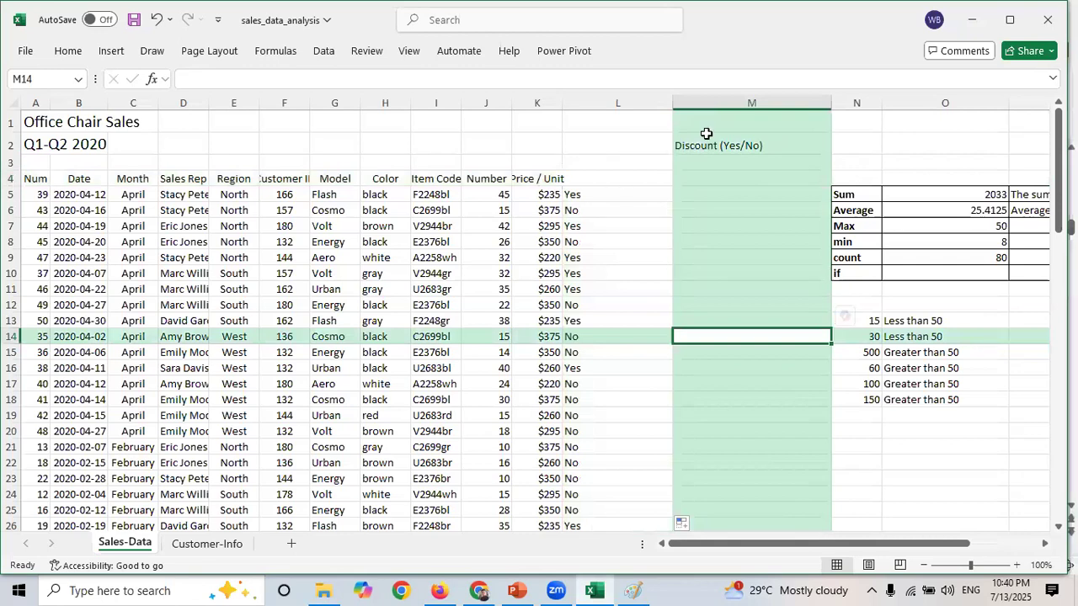
- Insert three empty columns before the Yes/No discount results in column L
{"action": "left_click", "coordinate": [600, 192]}
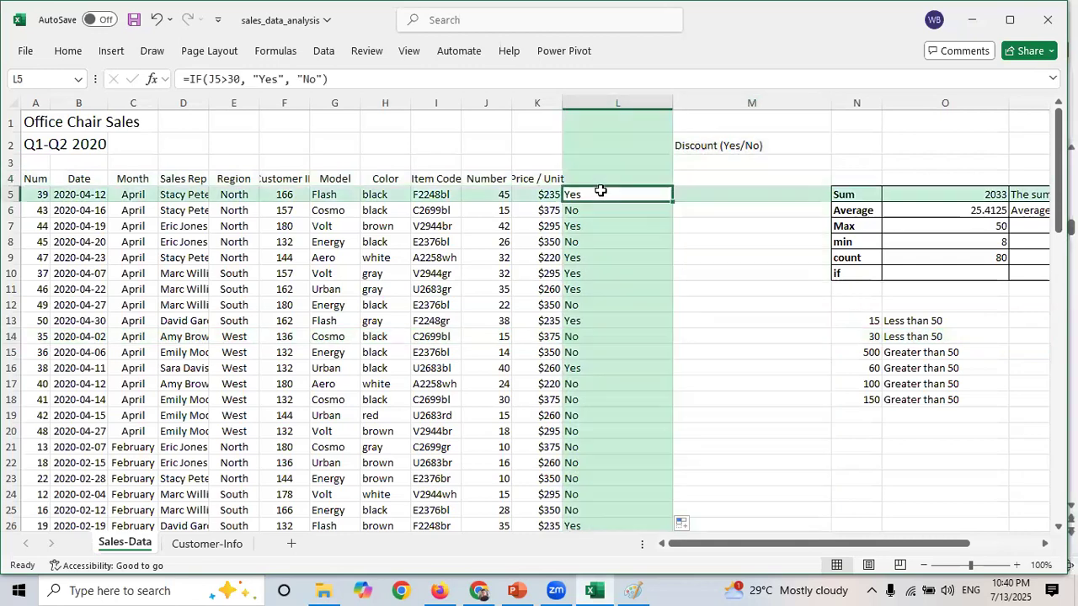
{"action": "left_click", "coordinate": [620, 97]}
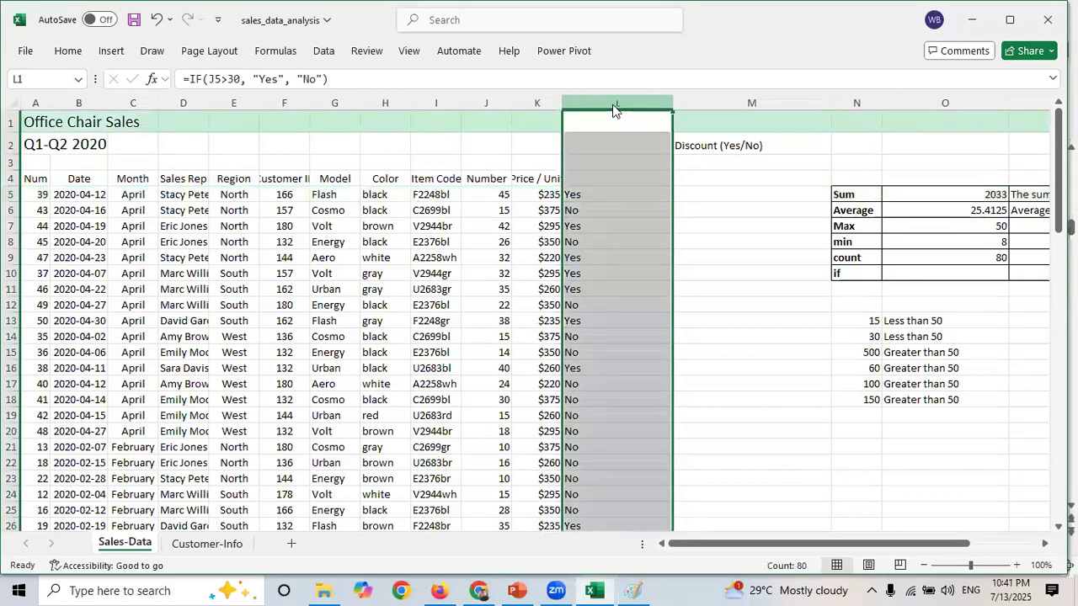
{"action": "right_click", "coordinate": [615, 105]}
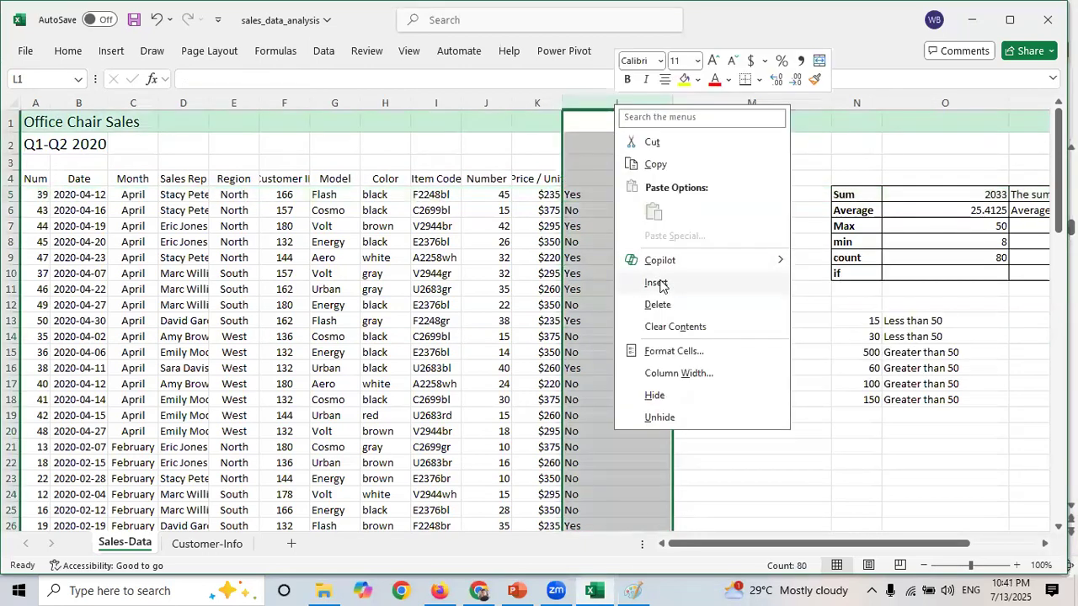
{"action": "left_click", "coordinate": [657, 284]}
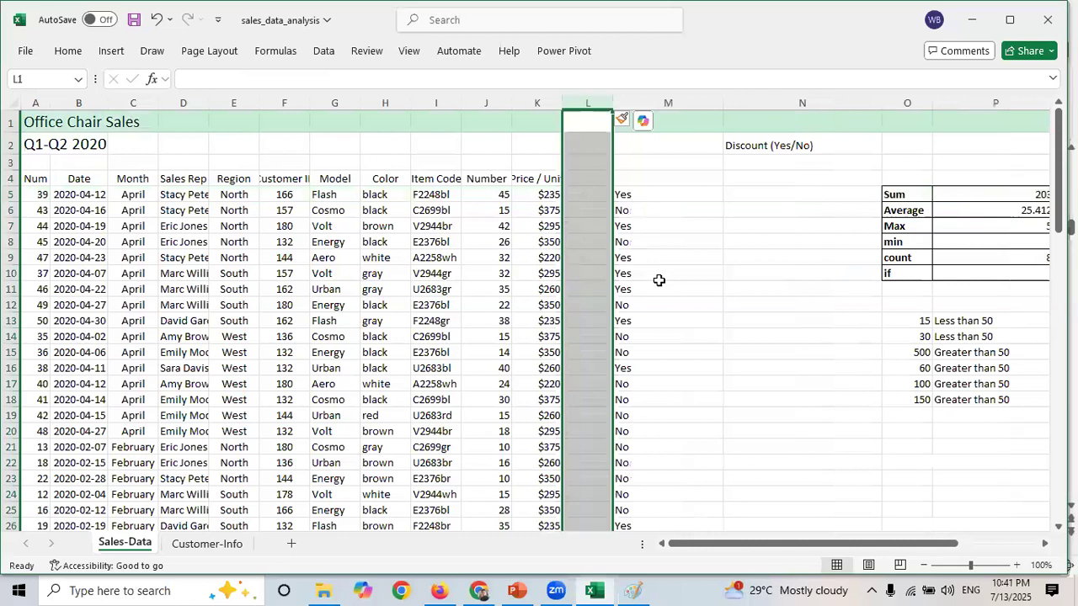
{"action": "right_click", "coordinate": [581, 100]}
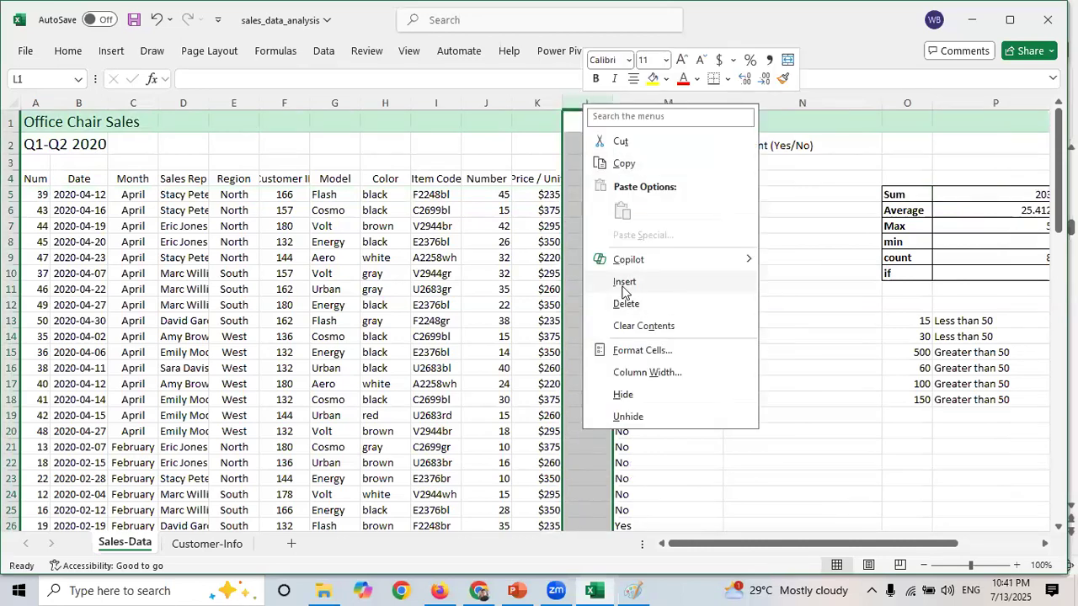
{"action": "left_click", "coordinate": [623, 288]}
{"action": "right_click", "coordinate": [582, 99]}
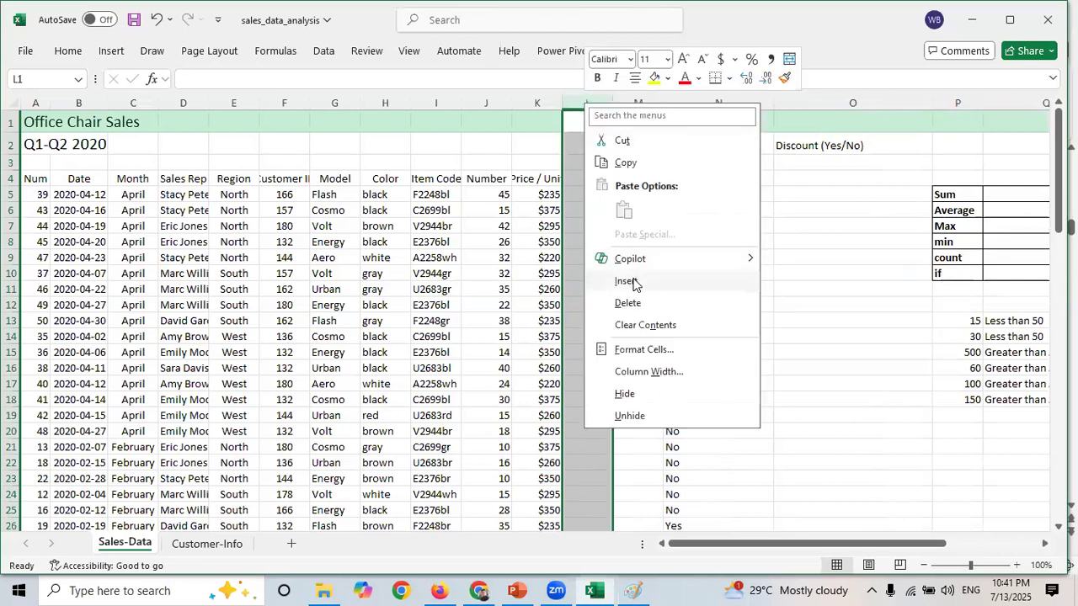
{"action": "left_click", "coordinate": [633, 283]}
{"action": "left_click", "coordinate": [668, 257]}
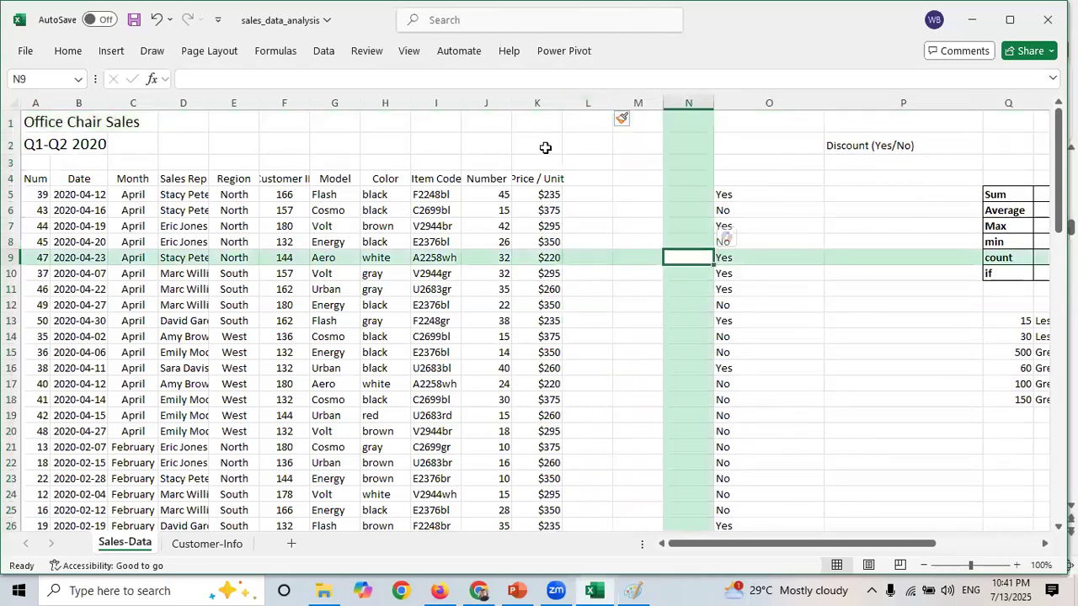
{"action": "left_click", "coordinate": [594, 180]}
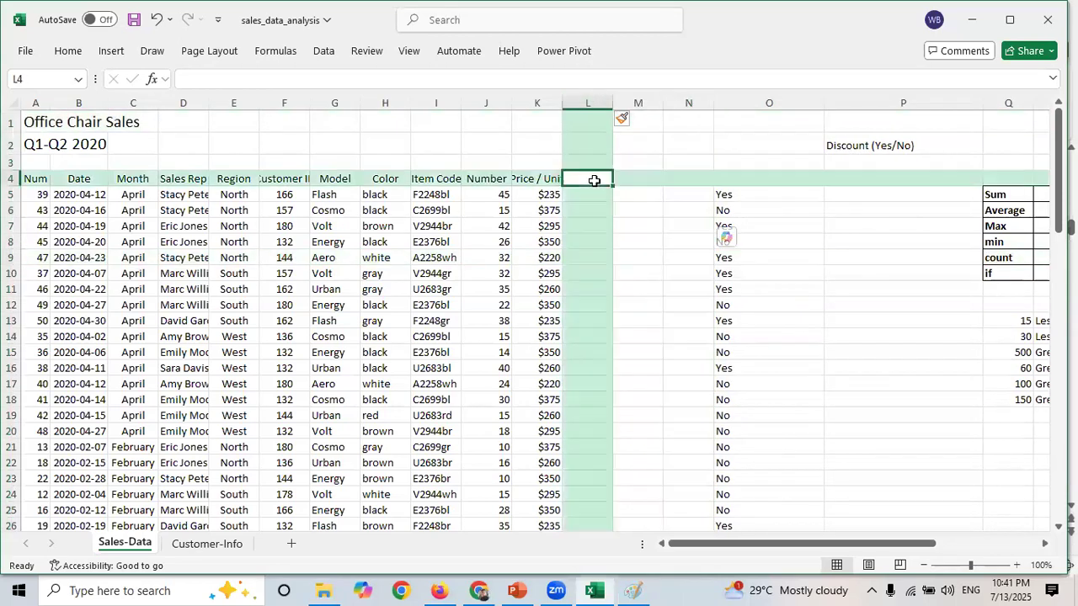
- Switch briefly to the PowerPoint function reference slide and back to the workbook
{"action": "left_click", "coordinate": [516, 591]}
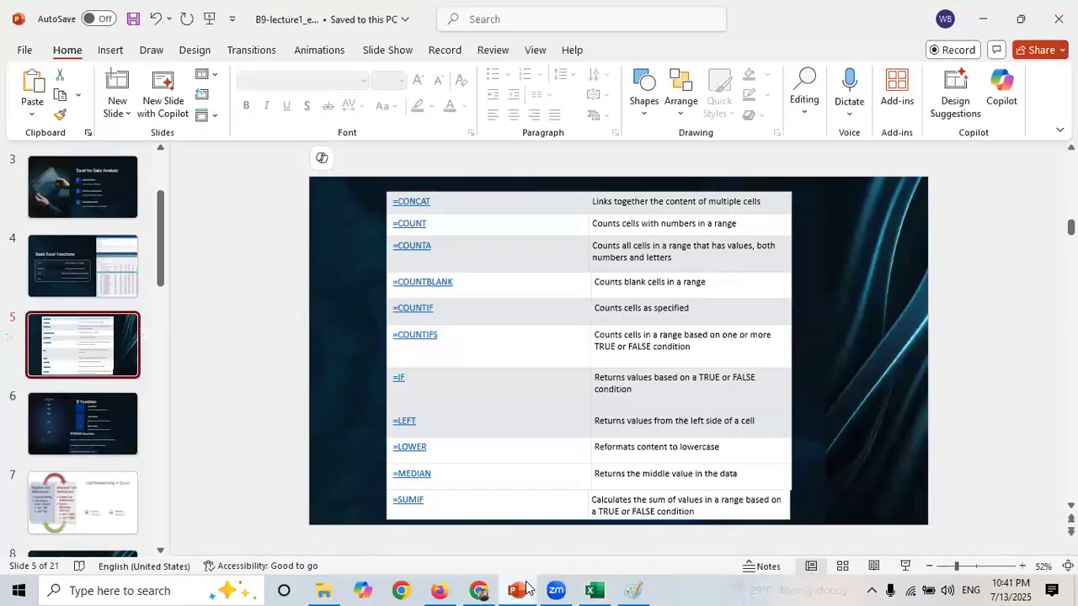
{"action": "left_click", "coordinate": [525, 587]}
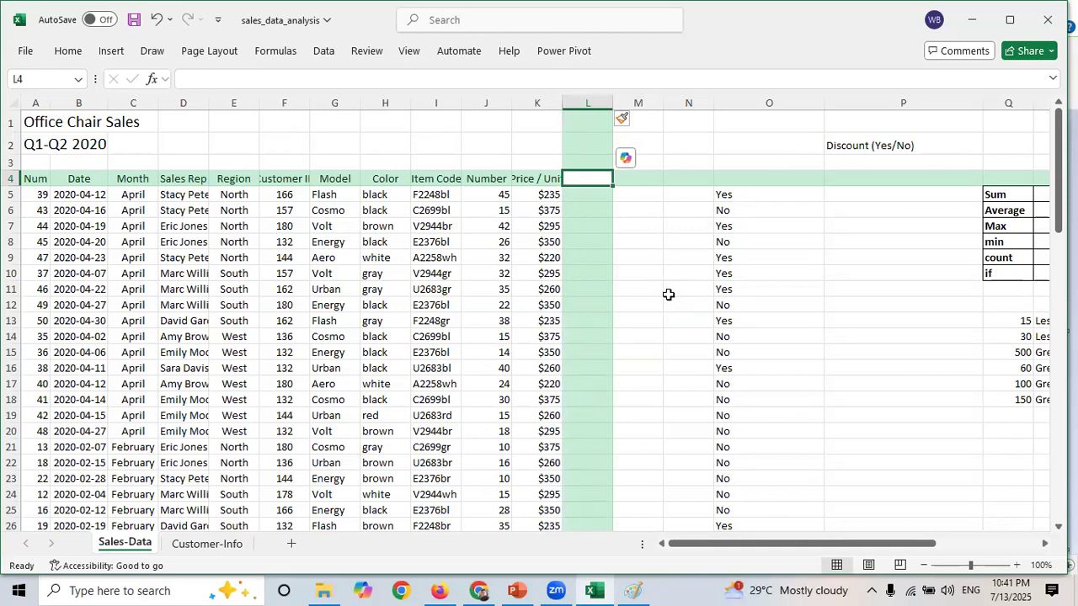
- Widen the Customer ID column so its header fits
{"action": "left_click", "coordinate": [291, 194]}
{"action": "left_click", "coordinate": [337, 196]}
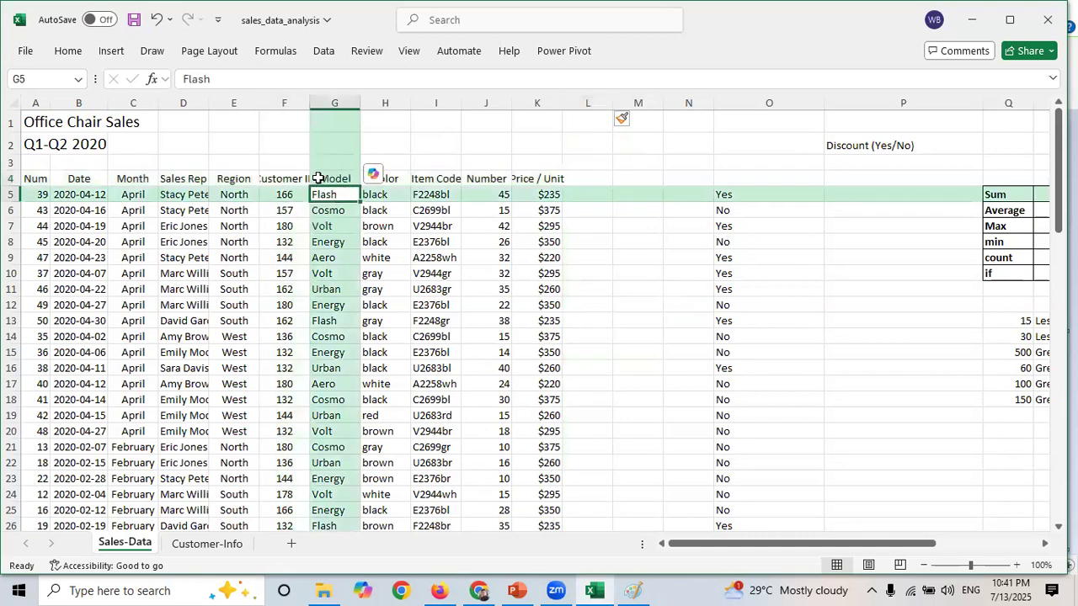
{"action": "left_click_drag", "start_coordinate": [309, 103], "coordinate": [345, 112]}
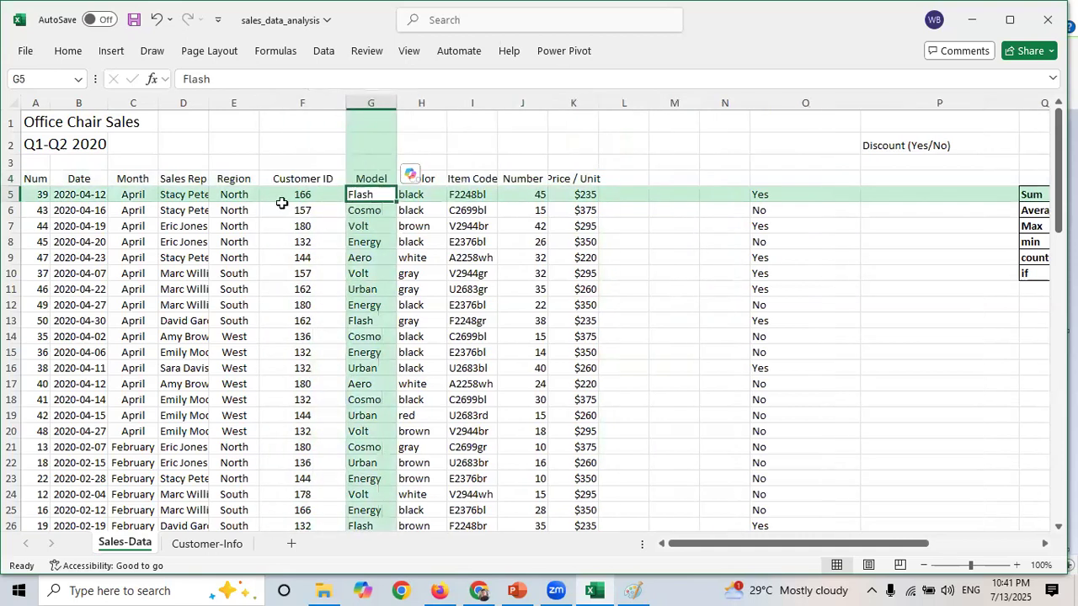
{"action": "left_click", "coordinate": [299, 195]}
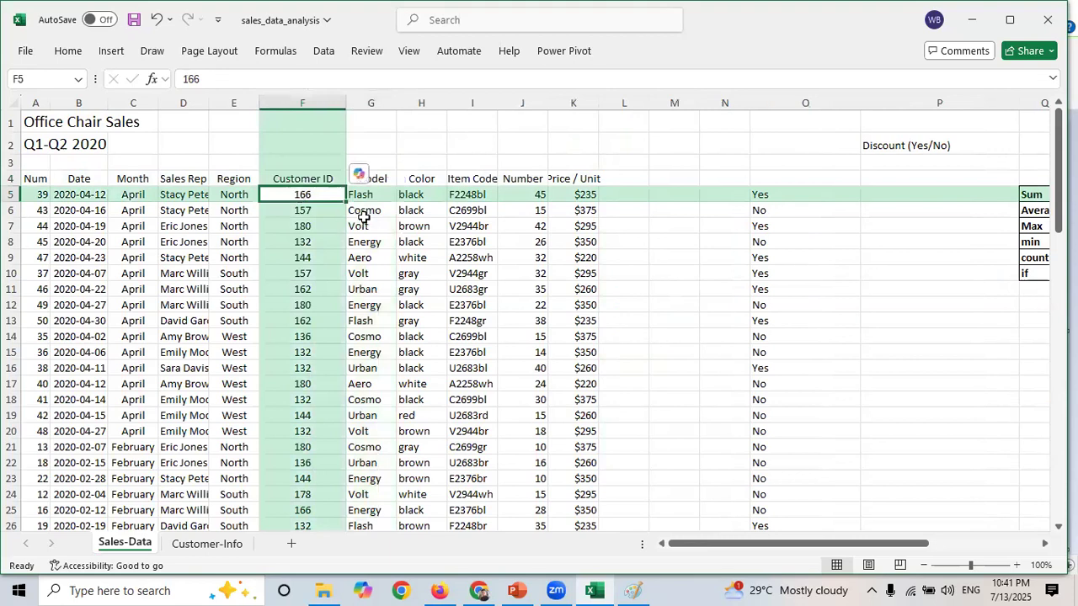
{"action": "left_click", "coordinate": [362, 195]}
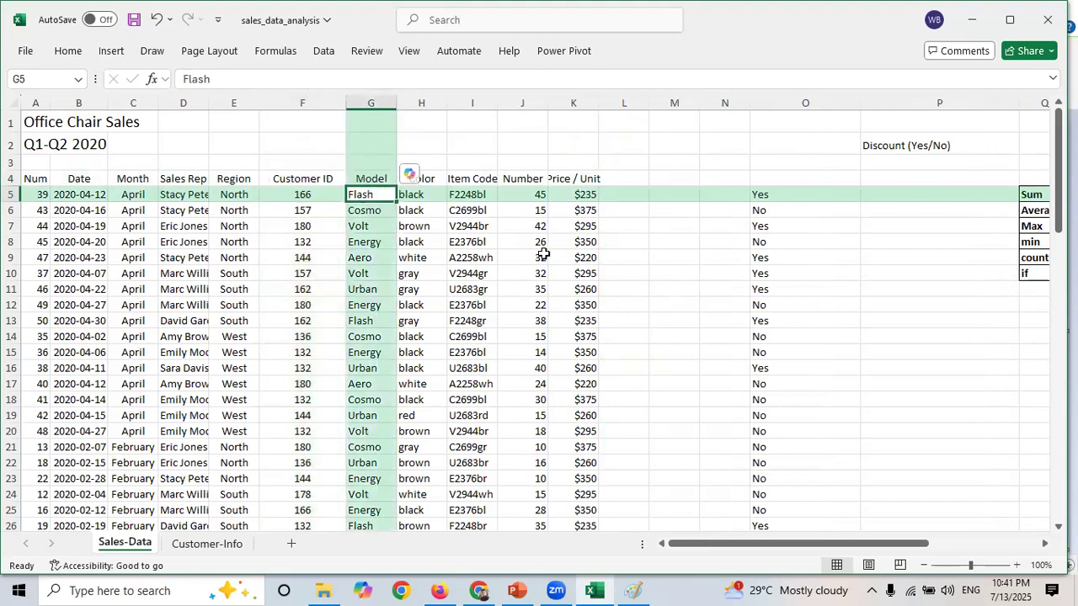
- Enter a CONCAT formula in L5 joining the Customer ID and Model cells, F5 and G5
{"action": "left_click", "coordinate": [628, 176]}
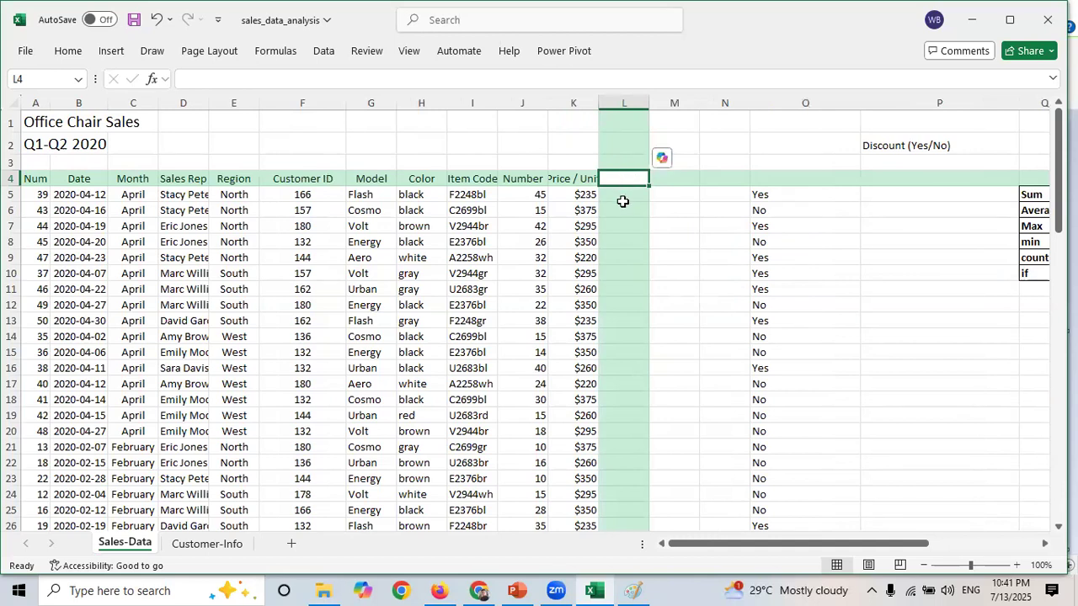
{"action": "left_click", "coordinate": [623, 200]}
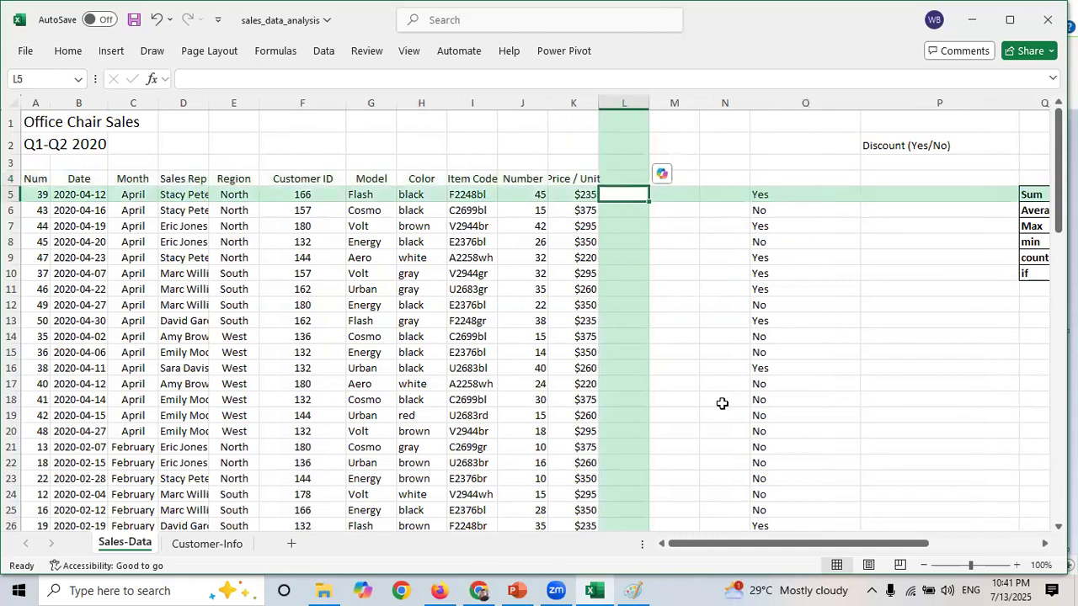
{"action": "type", "text": "="}
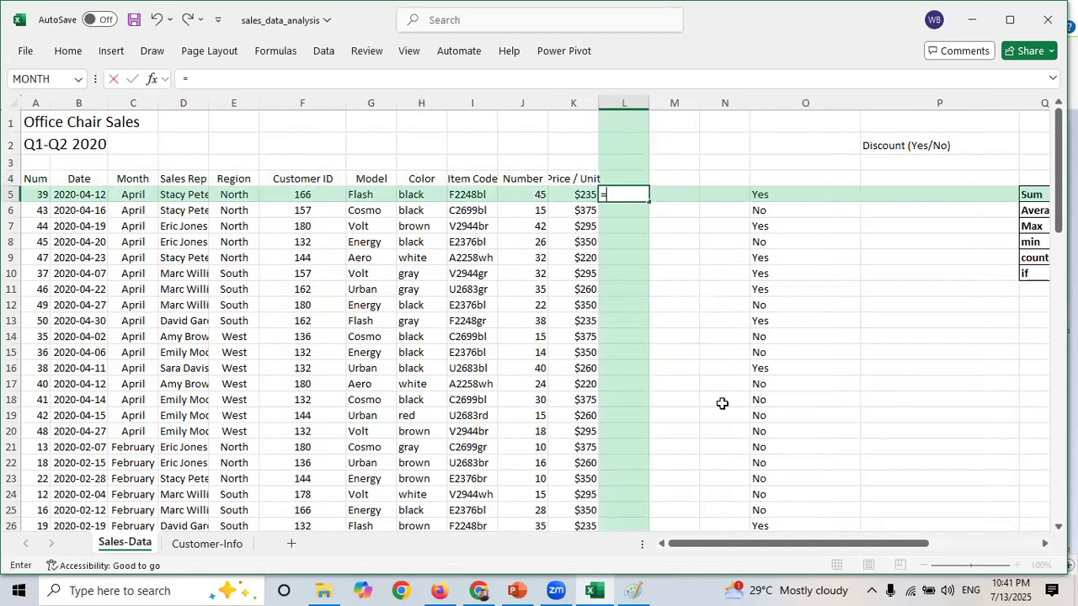
{"action": "type", "text": "conc"}
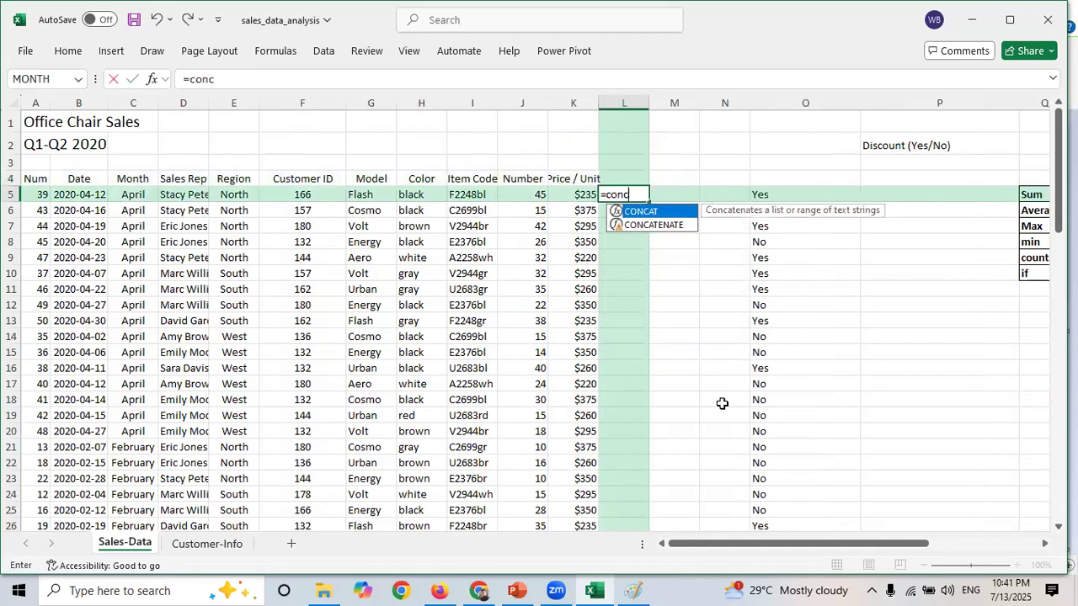
{"action": "key", "text": "Tab"}
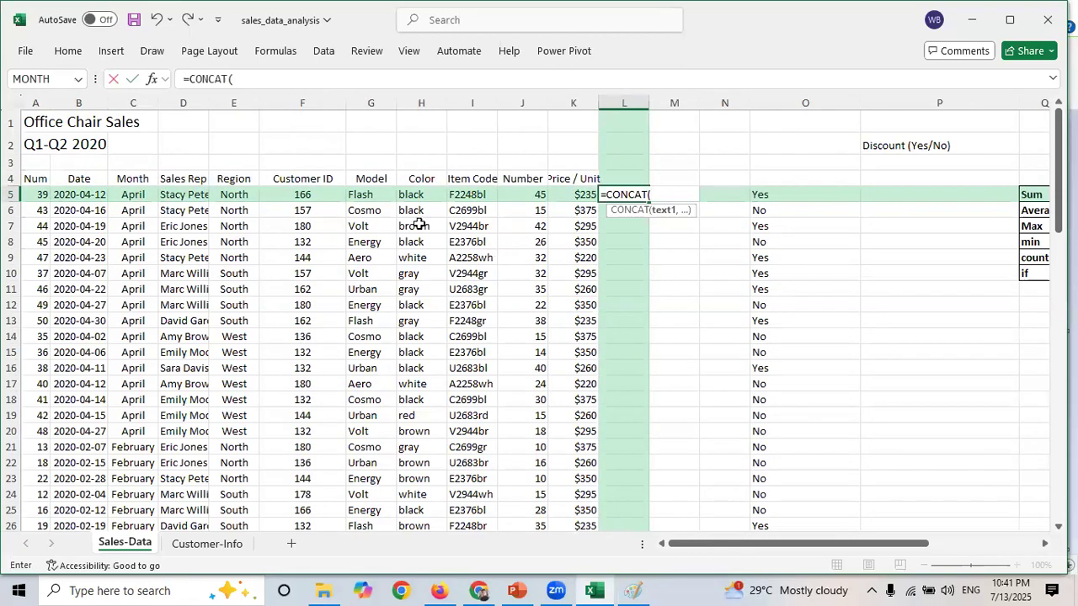
{"action": "left_click", "coordinate": [320, 193]}
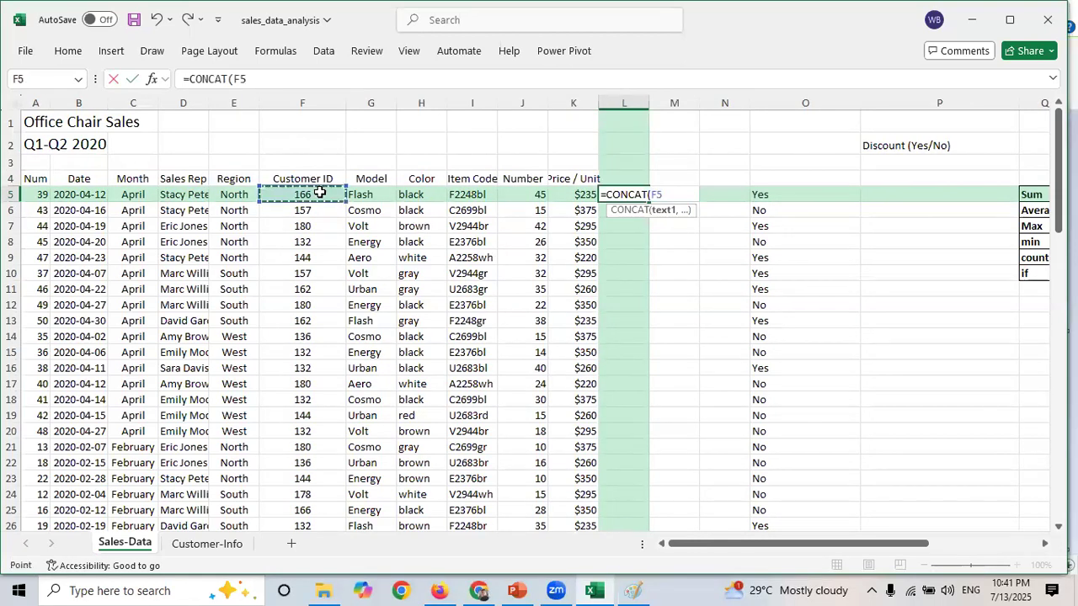
{"action": "type", "text": ","}
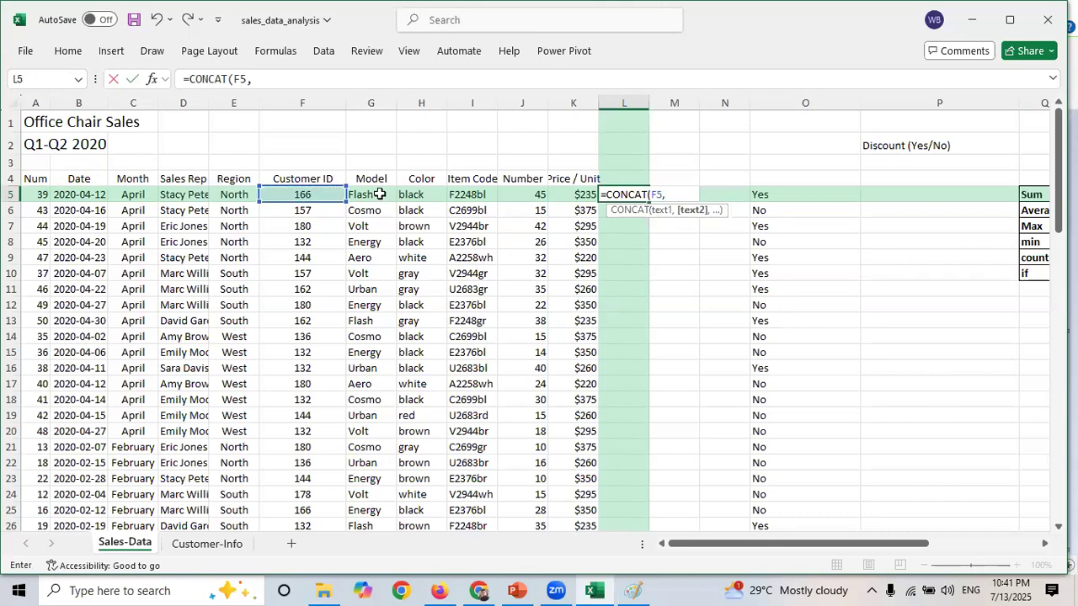
{"action": "left_click", "coordinate": [380, 194]}
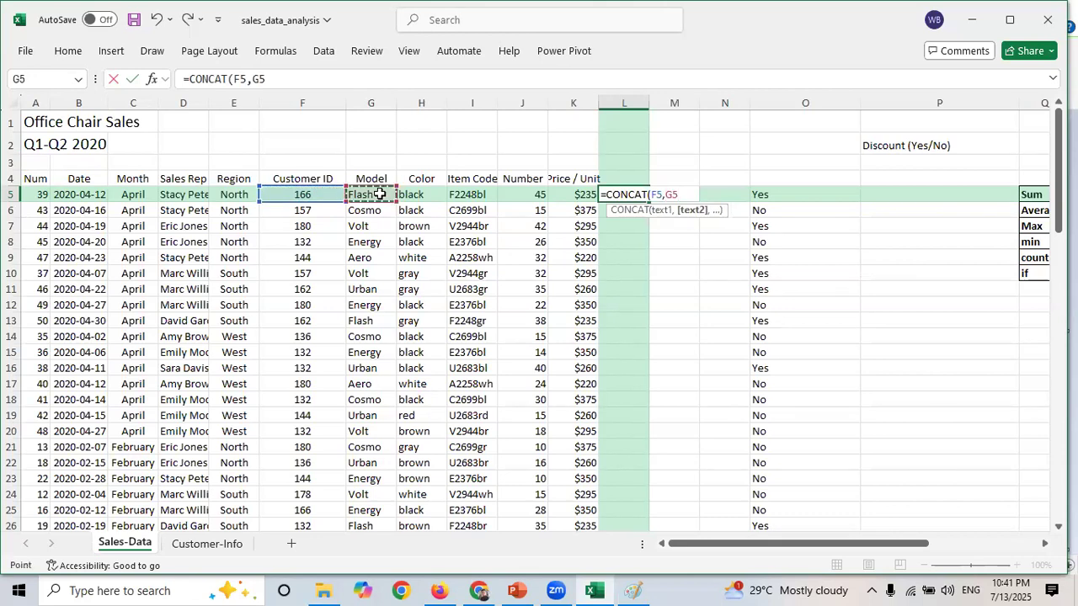
{"action": "type", "text": ")"}
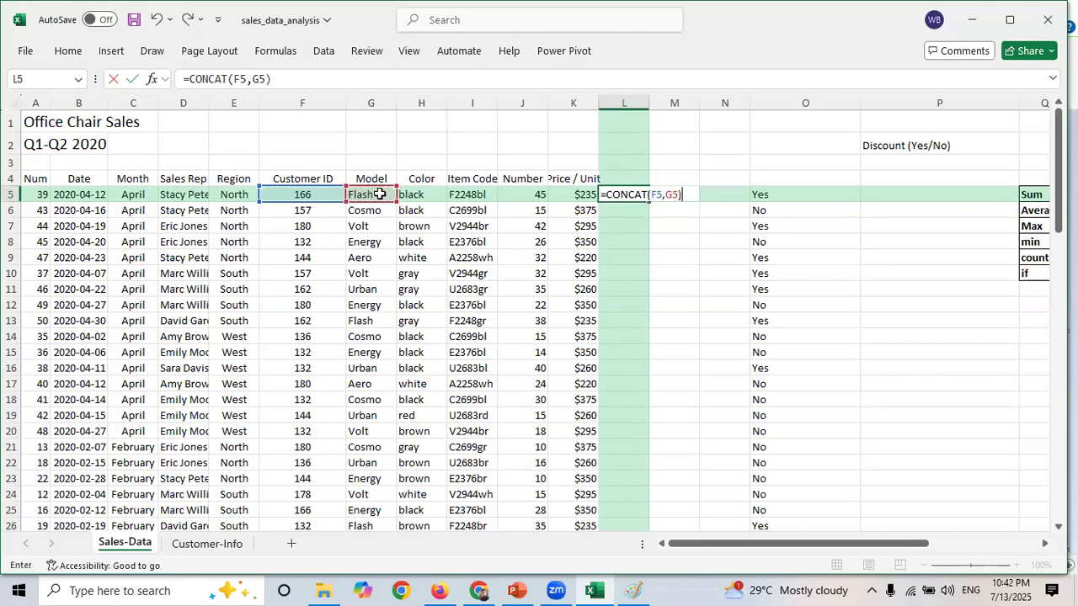
{"action": "key", "text": "Return"}
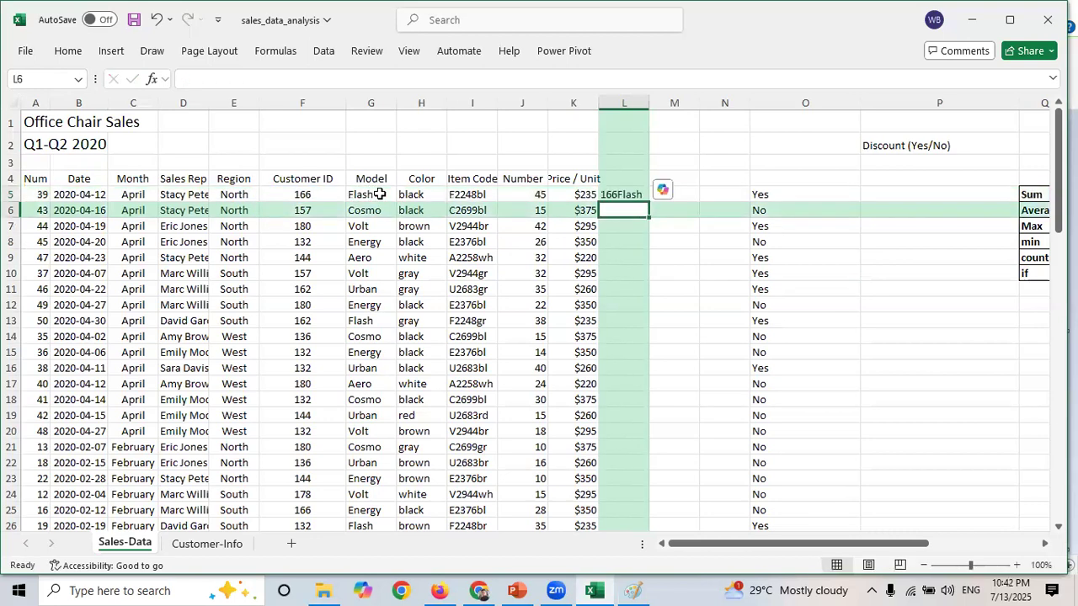
- Widen column L and edit the L5 formula to =CONCAT(F5," ",G5) with a space separator
{"action": "left_click_drag", "start_coordinate": [649, 103], "coordinate": [690, 116]}
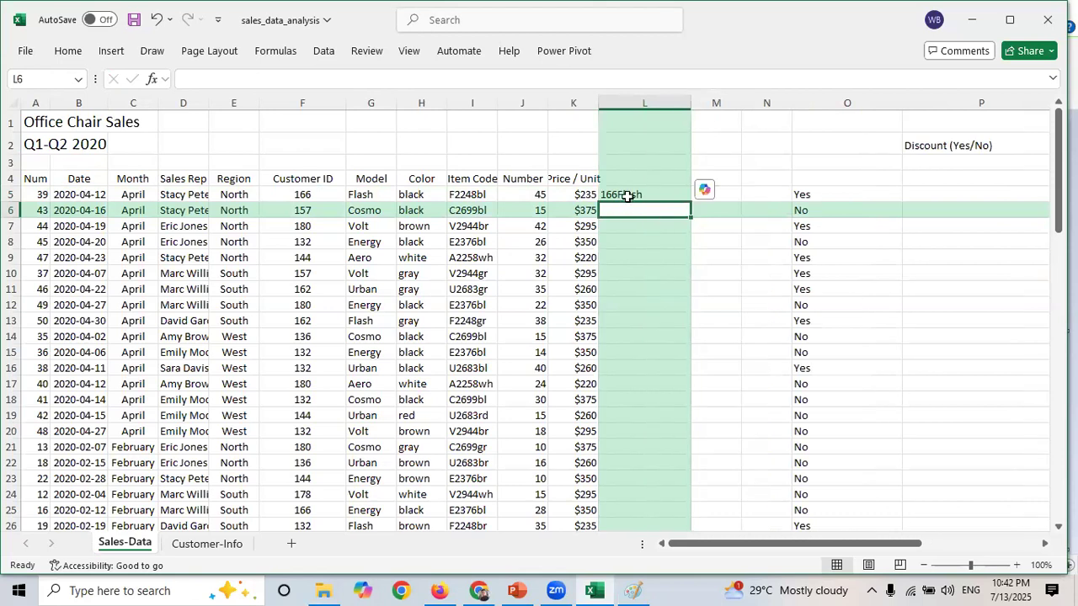
{"action": "left_click", "coordinate": [627, 196]}
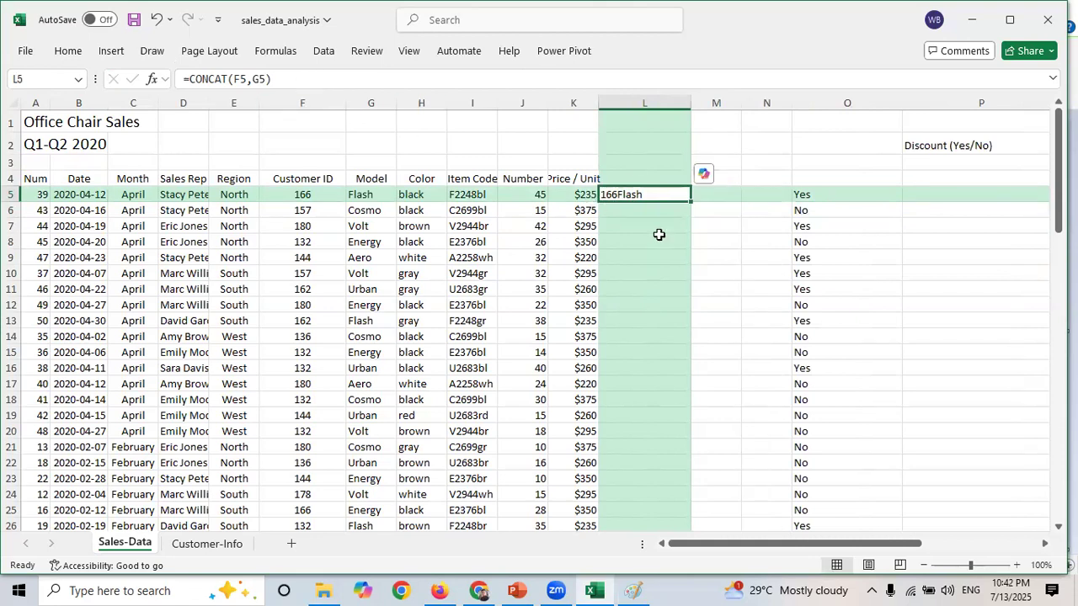
{"action": "double_click", "coordinate": [630, 194]}
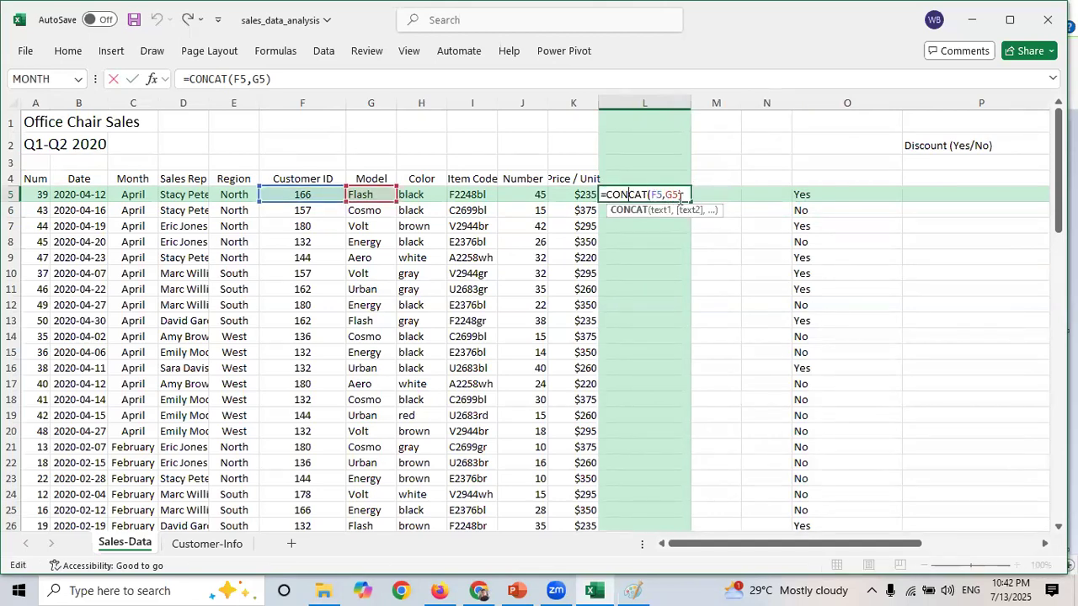
{"action": "left_click", "coordinate": [662, 195]}
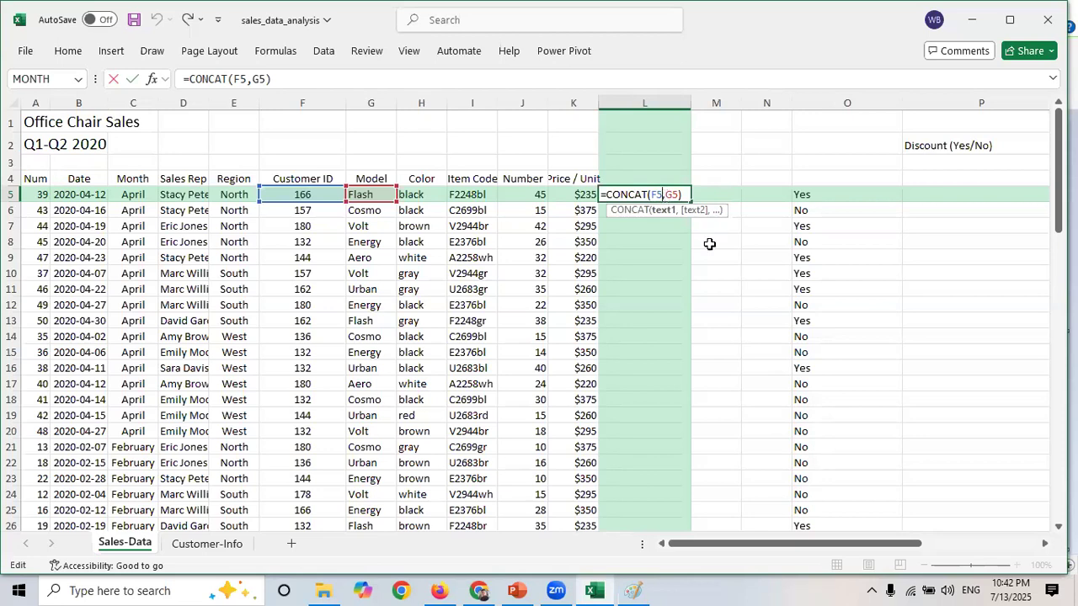
{"action": "type", "text": ","}
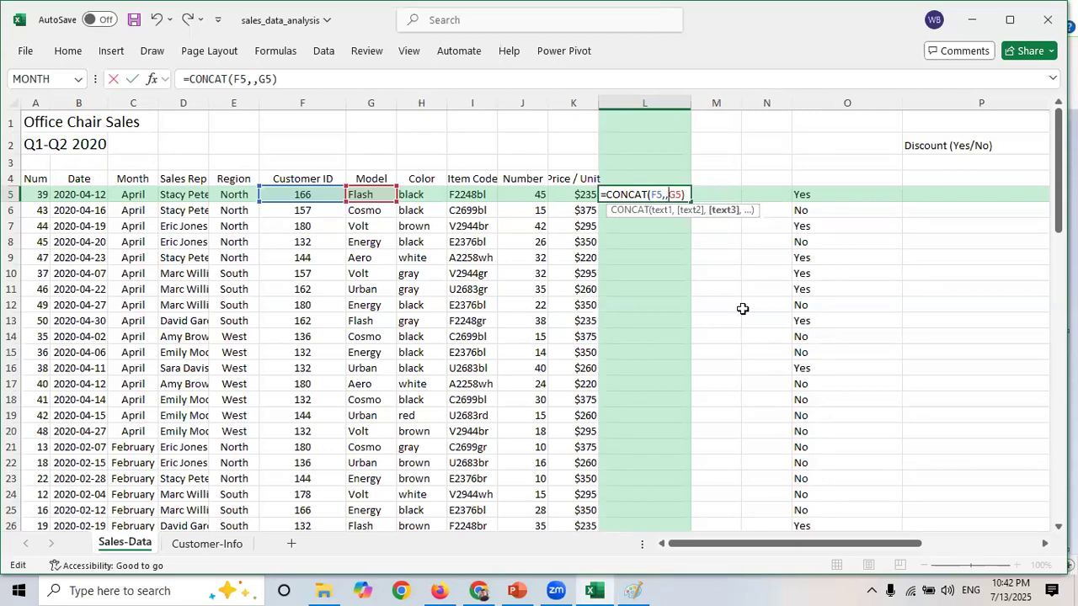
{"action": "key", "text": "BackSpace"}
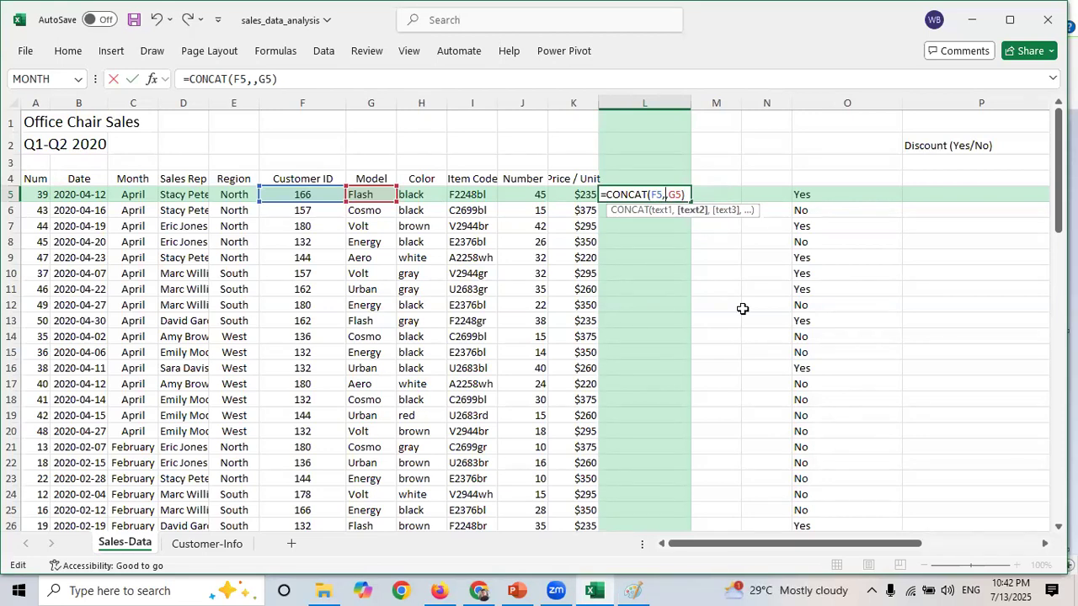
{"action": "type", "text": "\"\""}
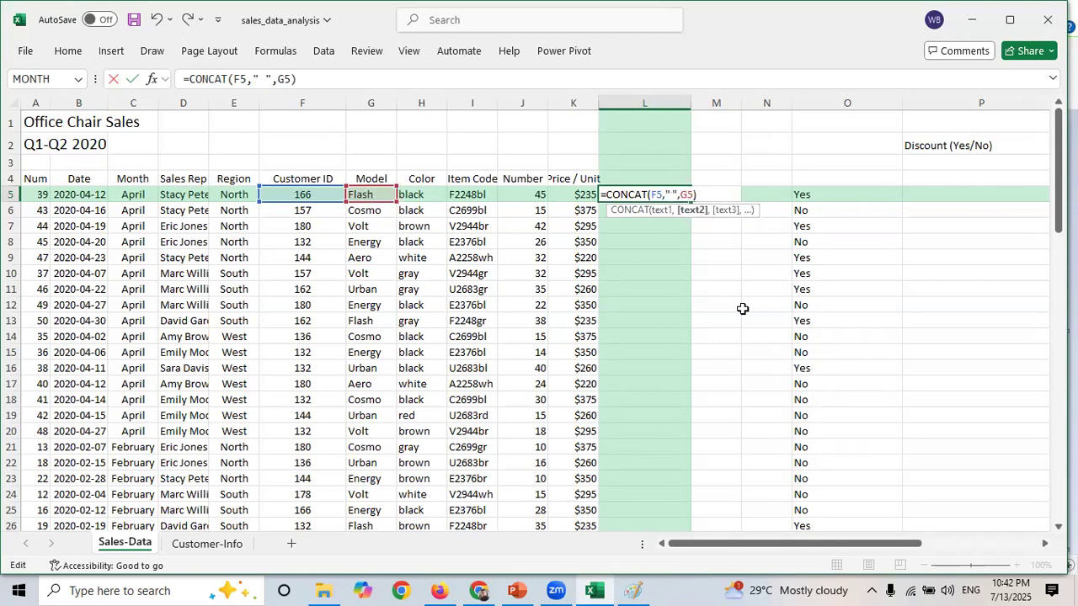
{"action": "key", "text": "Return"}
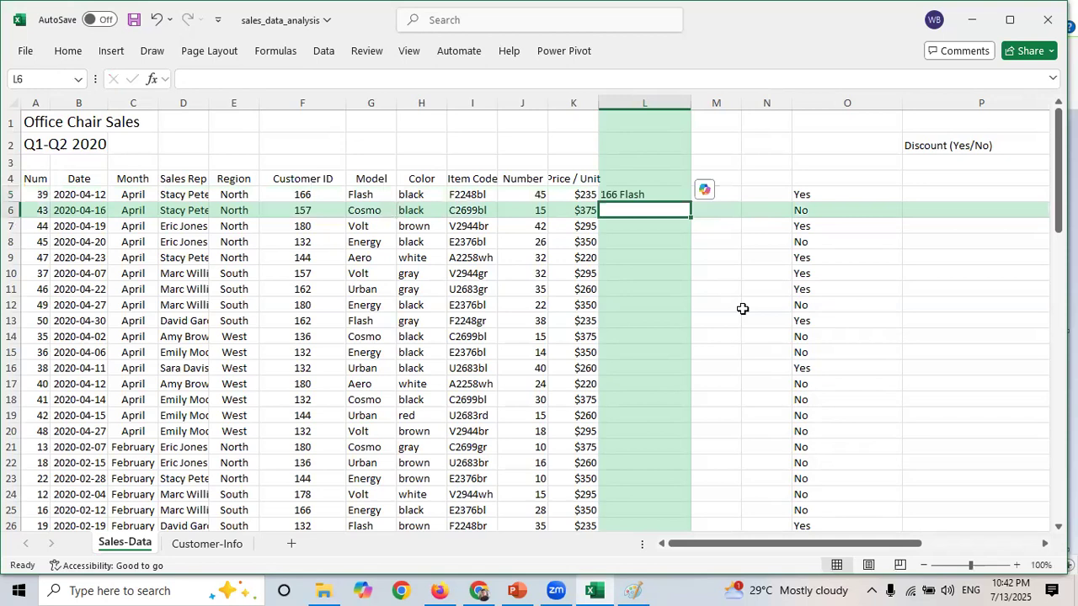
- Fill the CONCAT formula down column L and check the copied formulas row by row
{"action": "left_click", "coordinate": [655, 195]}
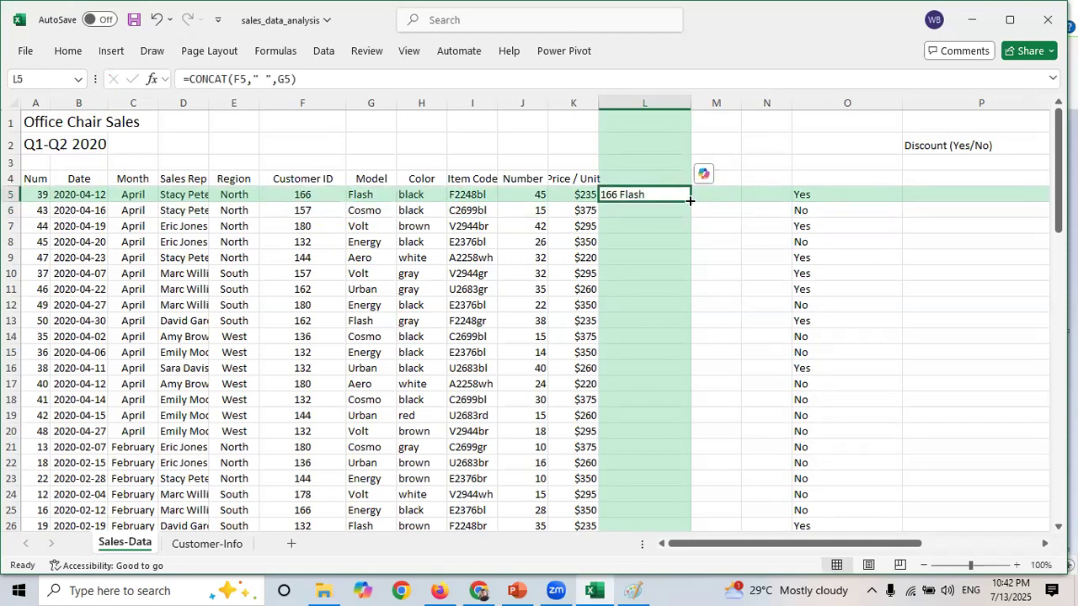
{"action": "double_click", "coordinate": [689, 201]}
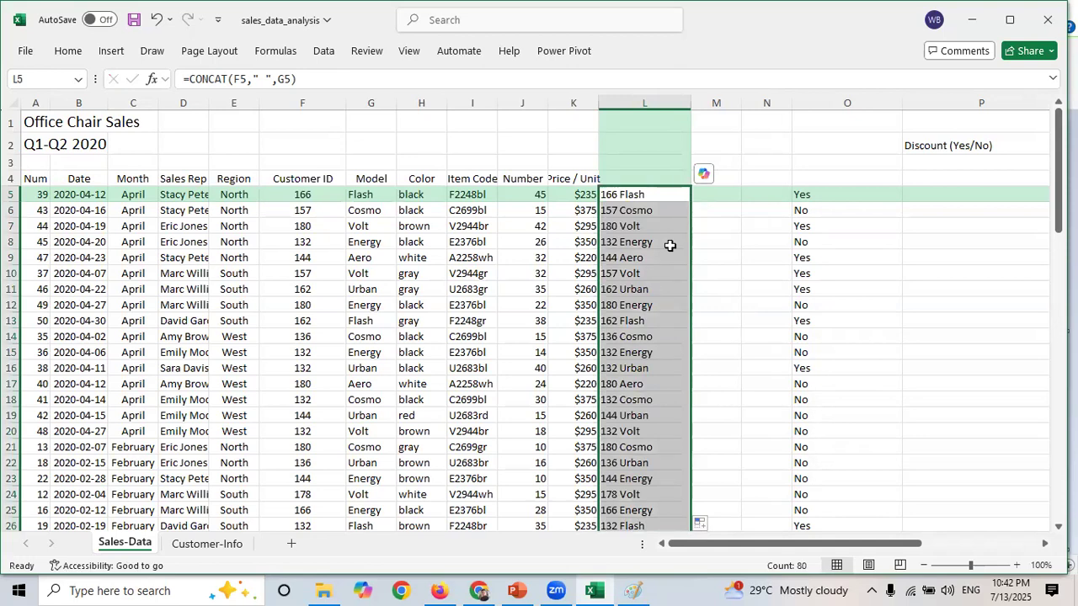
{"action": "left_click", "coordinate": [631, 211]}
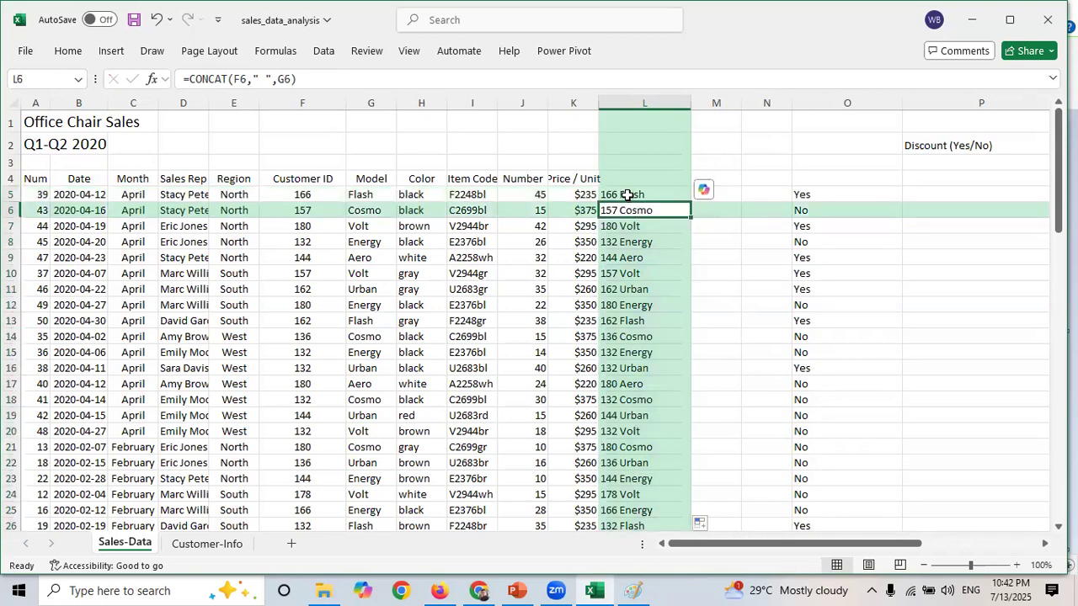
{"action": "left_click", "coordinate": [628, 194]}
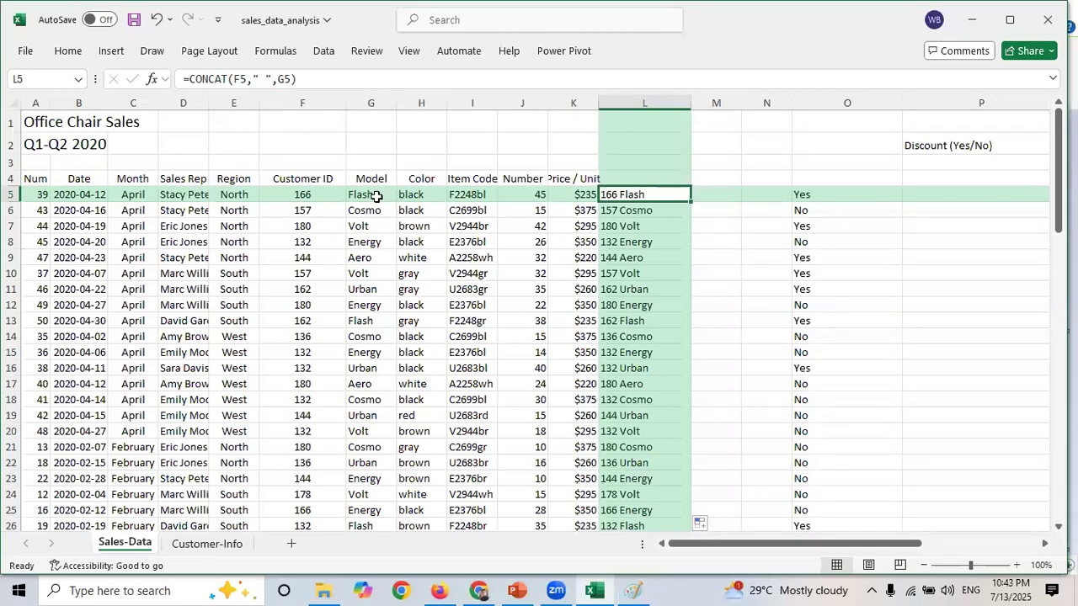
{"action": "left_click", "coordinate": [643, 209]}
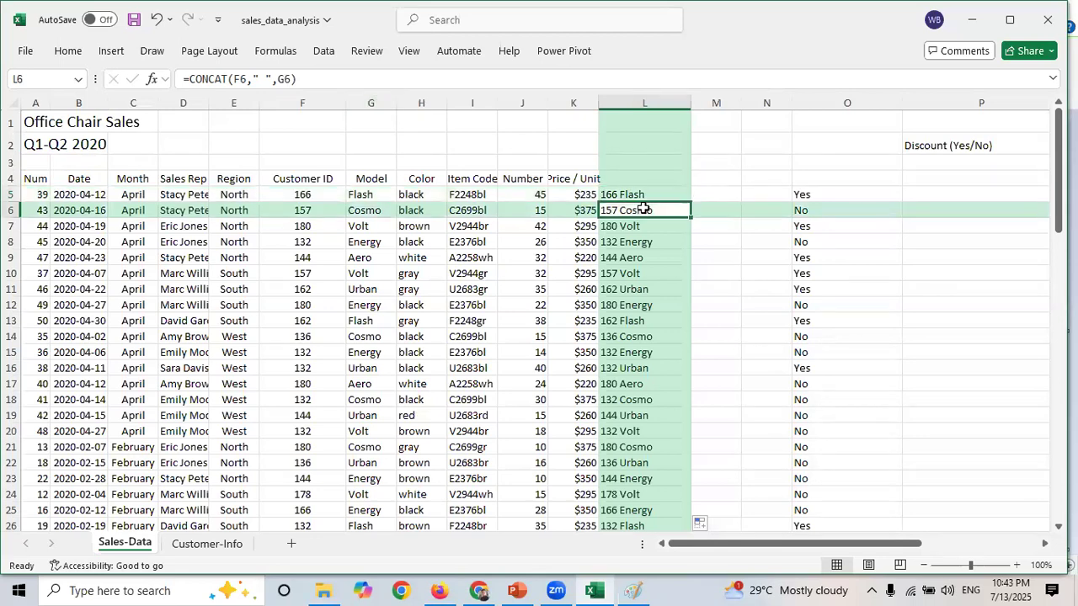
{"action": "left_click_drag", "start_coordinate": [301, 79], "coordinate": [189, 81]}
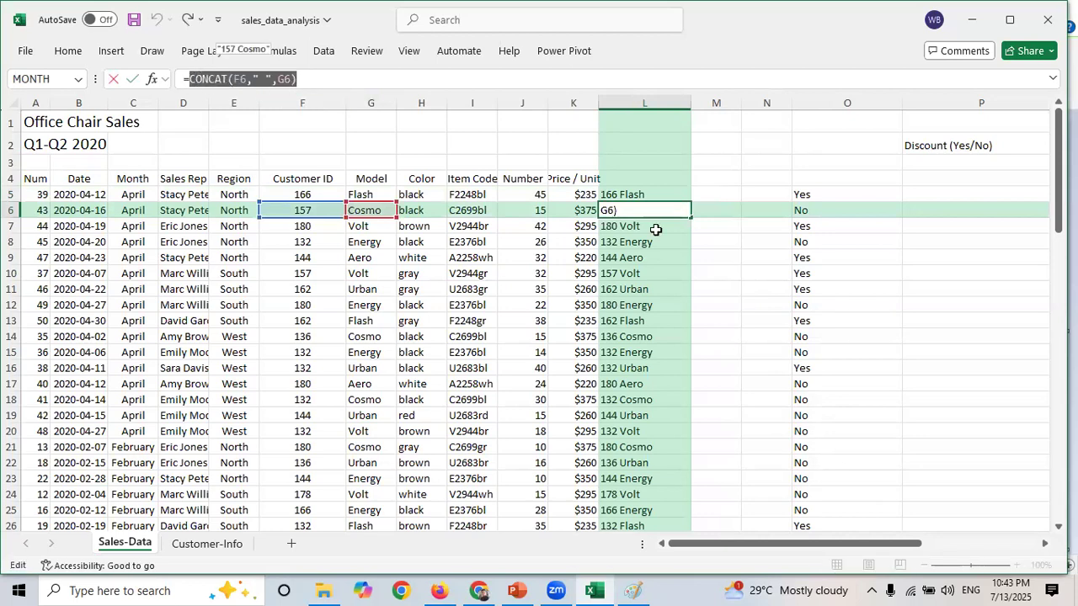
{"action": "key", "text": "Escape"}
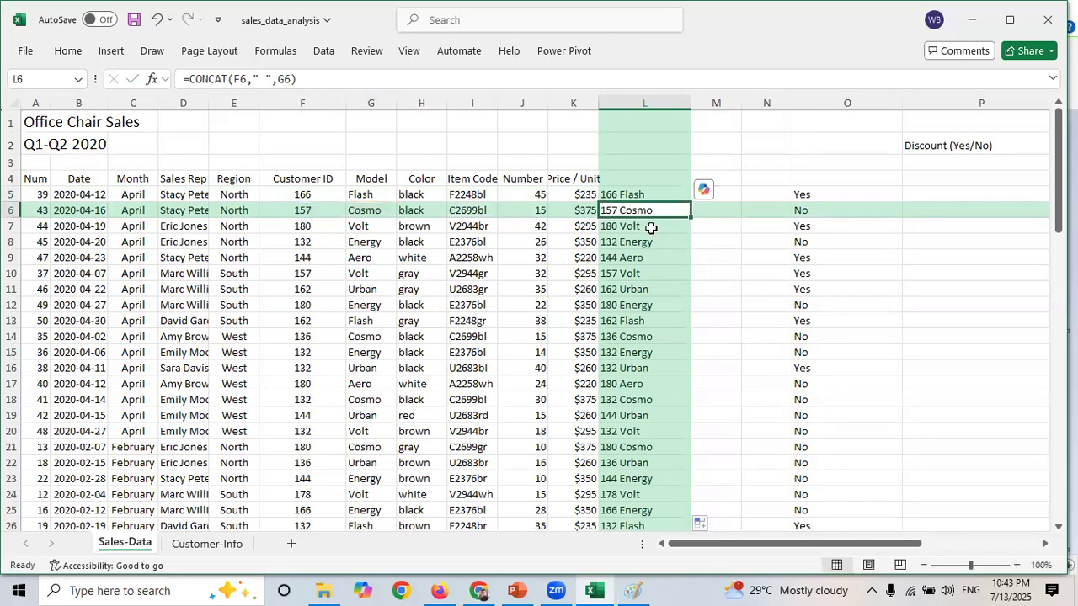
{"action": "left_click", "coordinate": [651, 228]}
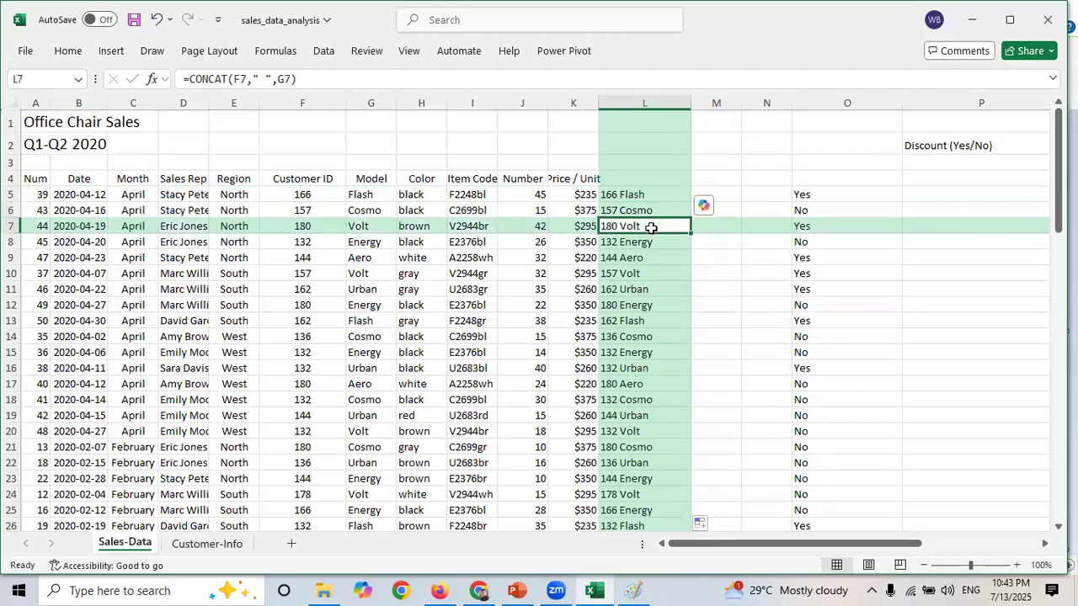
{"action": "left_click", "coordinate": [651, 236]}
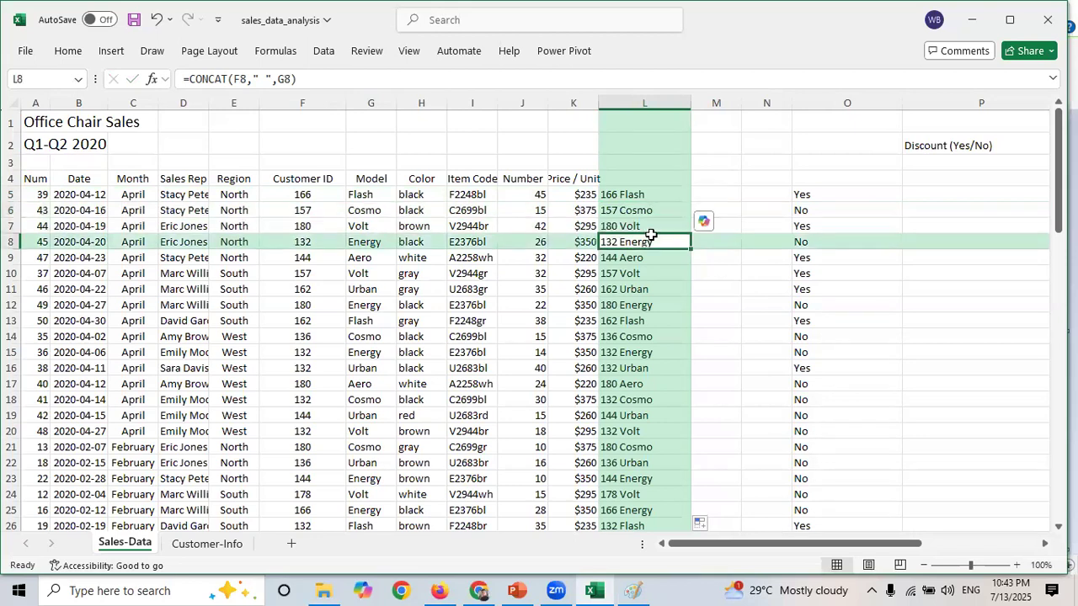
{"action": "left_click", "coordinate": [647, 259]}
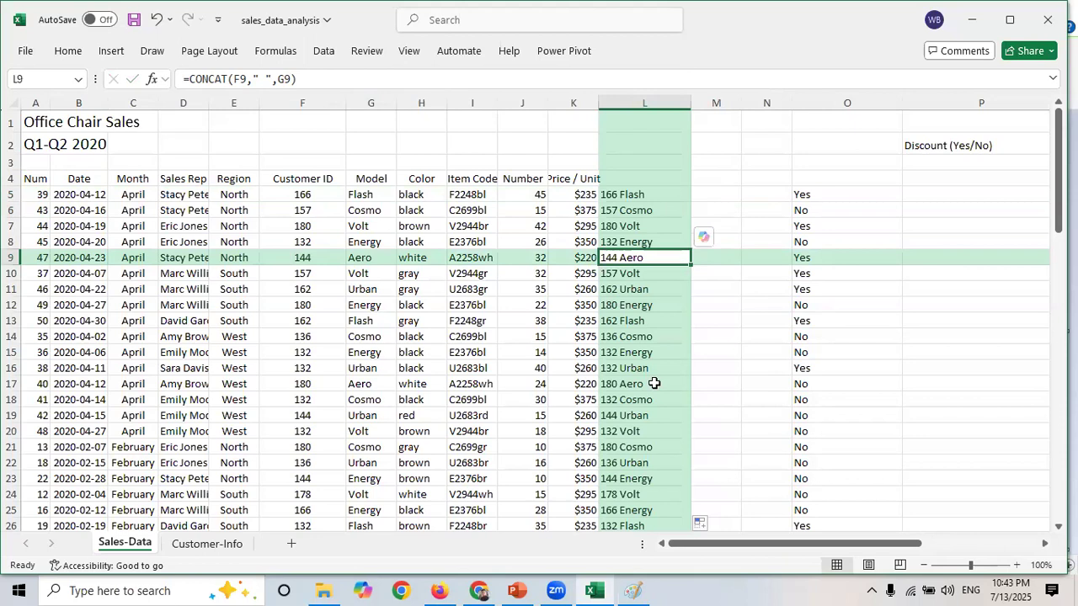
- Give column L the header Combine
{"action": "left_click", "coordinate": [645, 171]}
{"action": "key", "text": "ctrl+Up"}
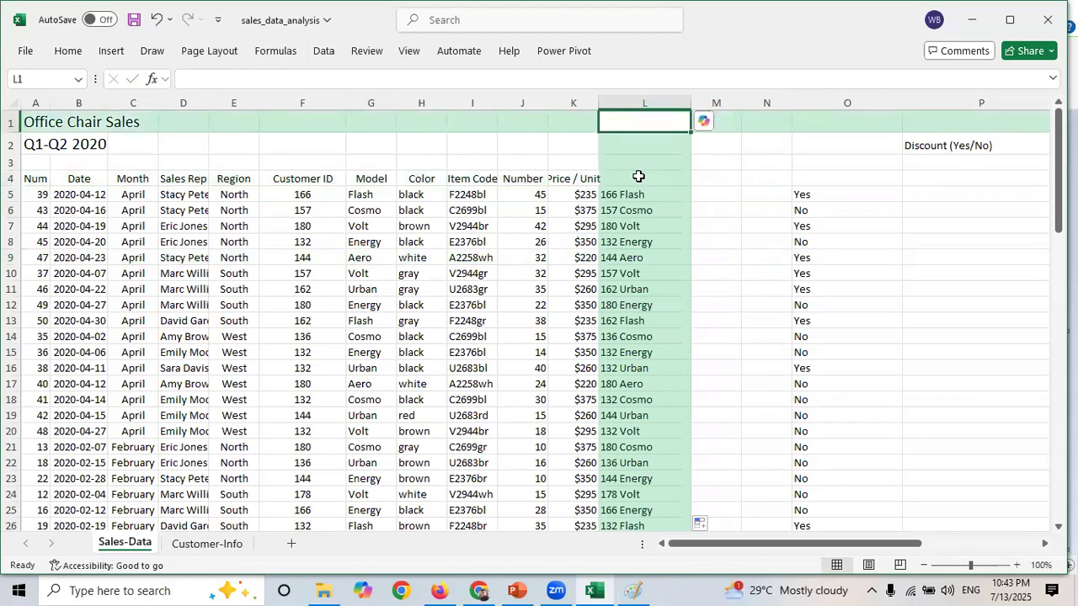
{"action": "left_click", "coordinate": [638, 176]}
{"action": "type", "text": "C"}
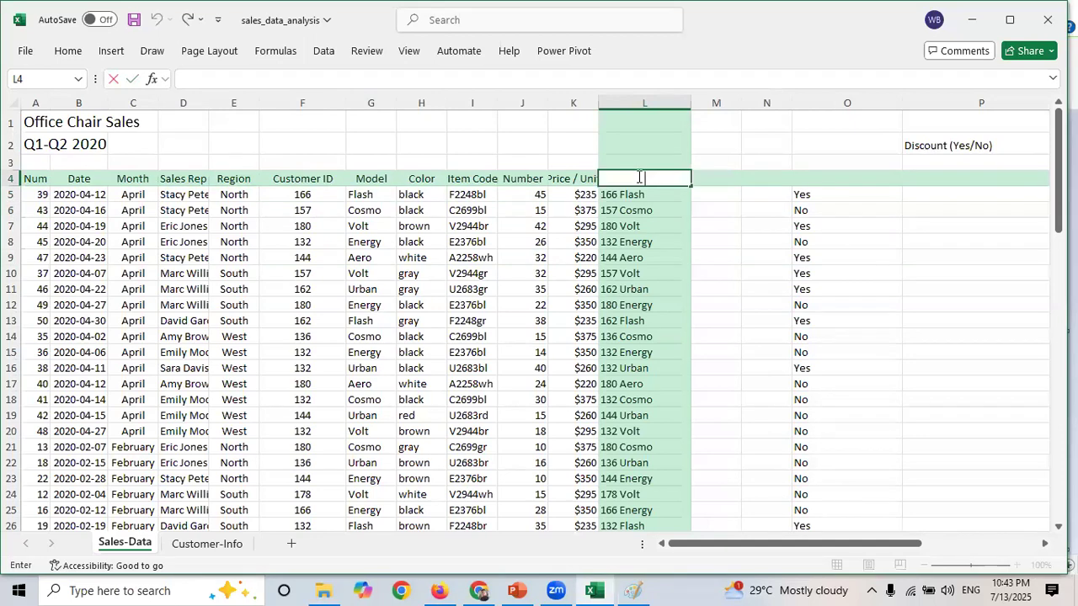
{"action": "type", "text": "o"}
{"action": "type", "text": "bine"}
- Widen column M and briefly review the functions slide in the presentation
{"action": "left_click", "coordinate": [729, 205]}
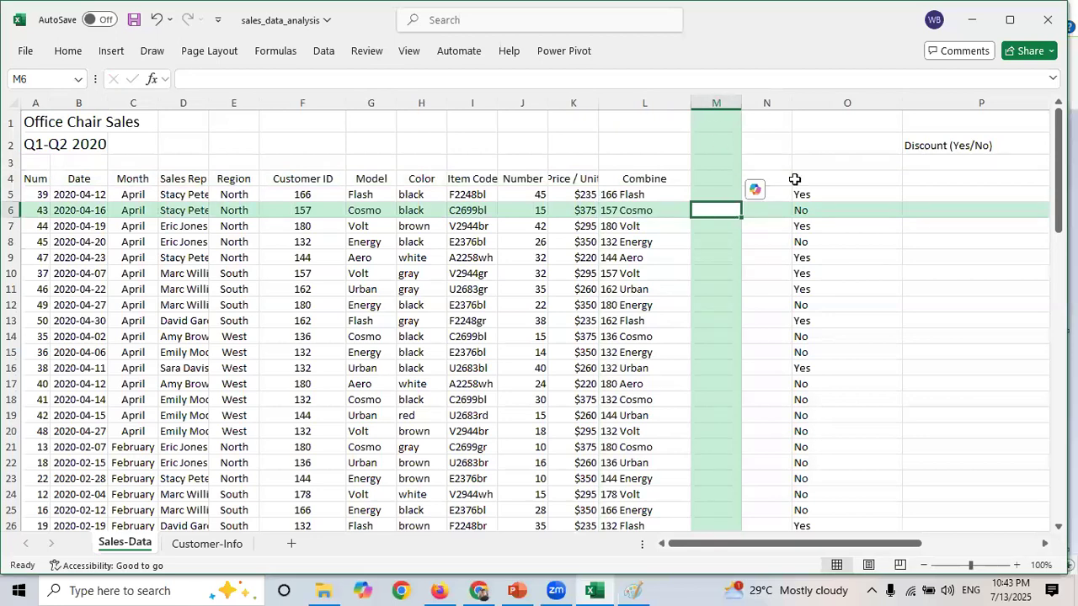
{"action": "left_click_drag", "start_coordinate": [742, 103], "coordinate": [767, 111]}
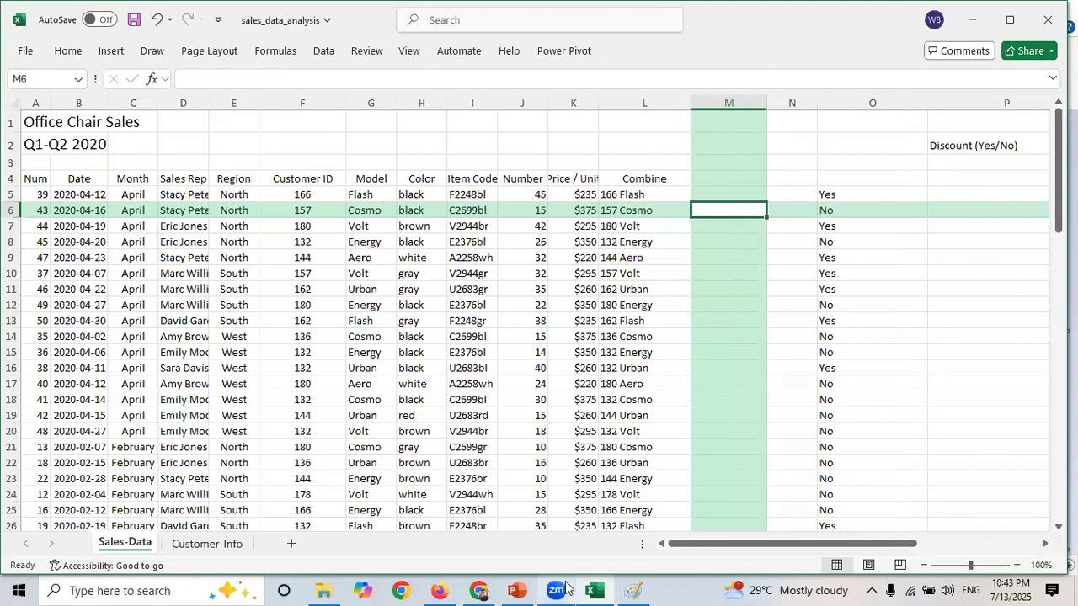
{"action": "left_click", "coordinate": [527, 588]}
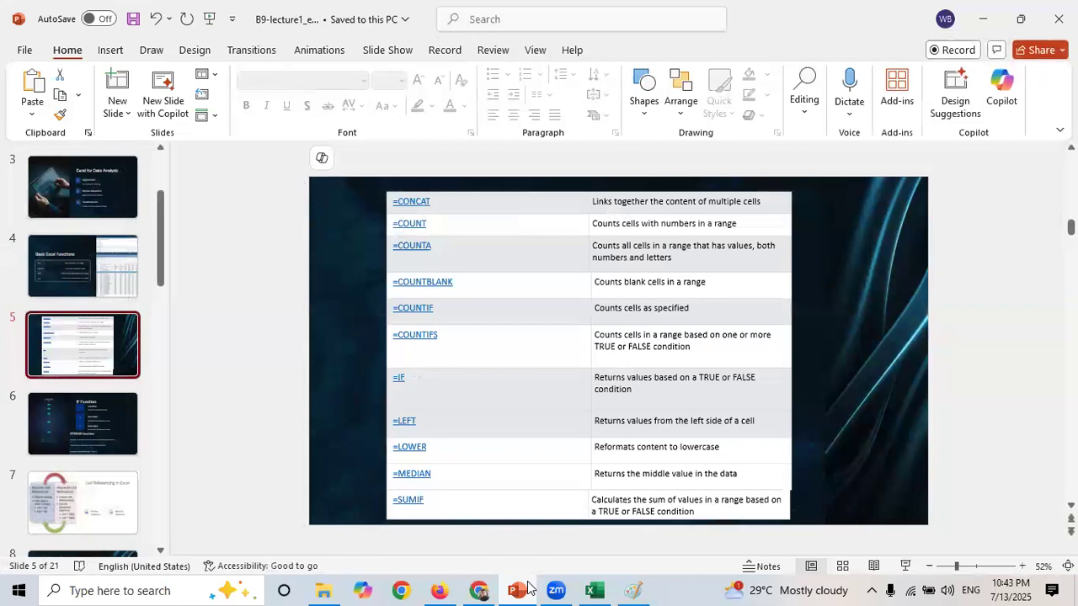
{"action": "left_click", "coordinate": [528, 588]}
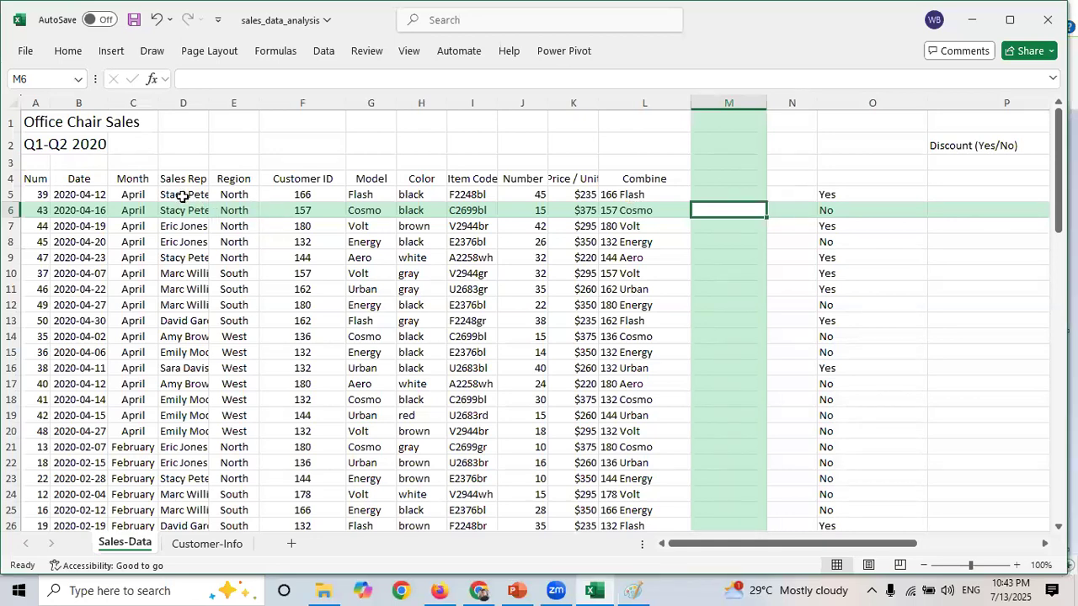
- Widen column D so the Sales Rep names fit
{"action": "left_click_drag", "start_coordinate": [181, 196], "coordinate": [190, 305]}
{"action": "left_click_drag", "start_coordinate": [221, 107], "coordinate": [244, 107]}
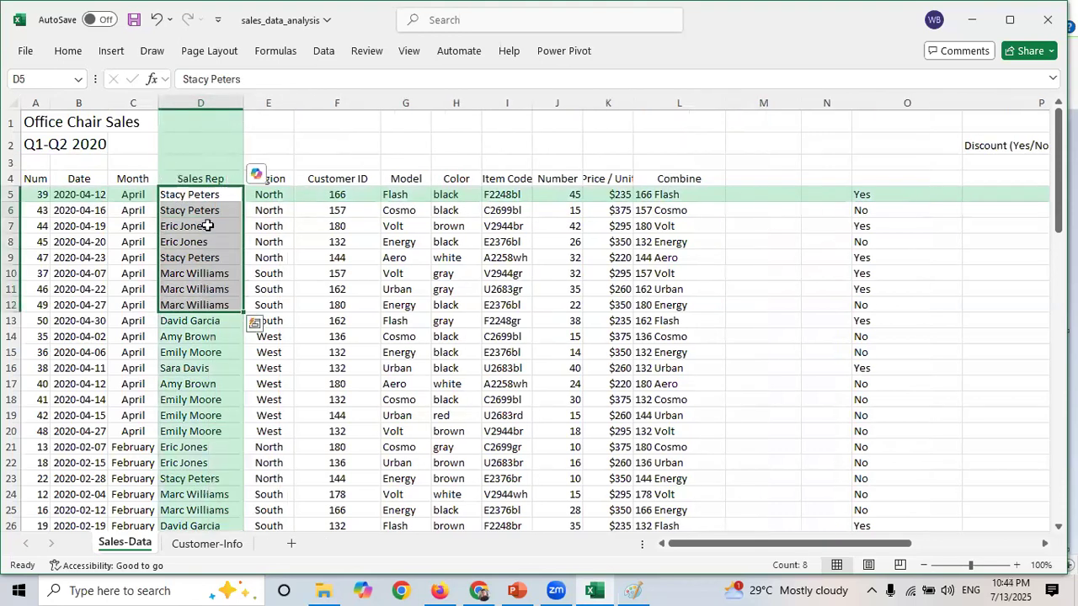
{"action": "left_click", "coordinate": [198, 193]}
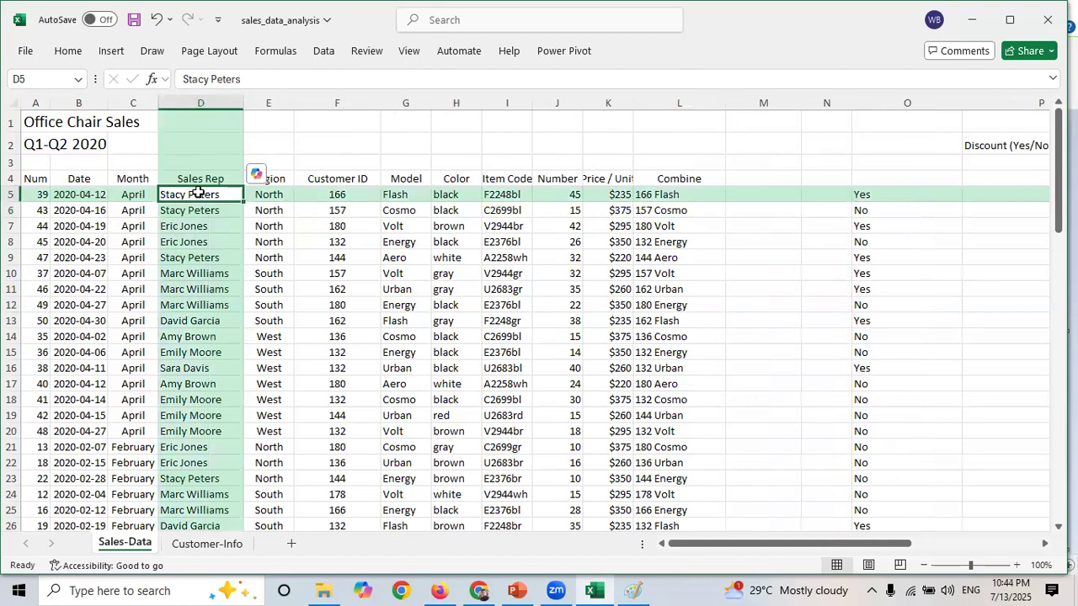
{"action": "key", "text": "Down"}
{"action": "key", "text": "Down"}
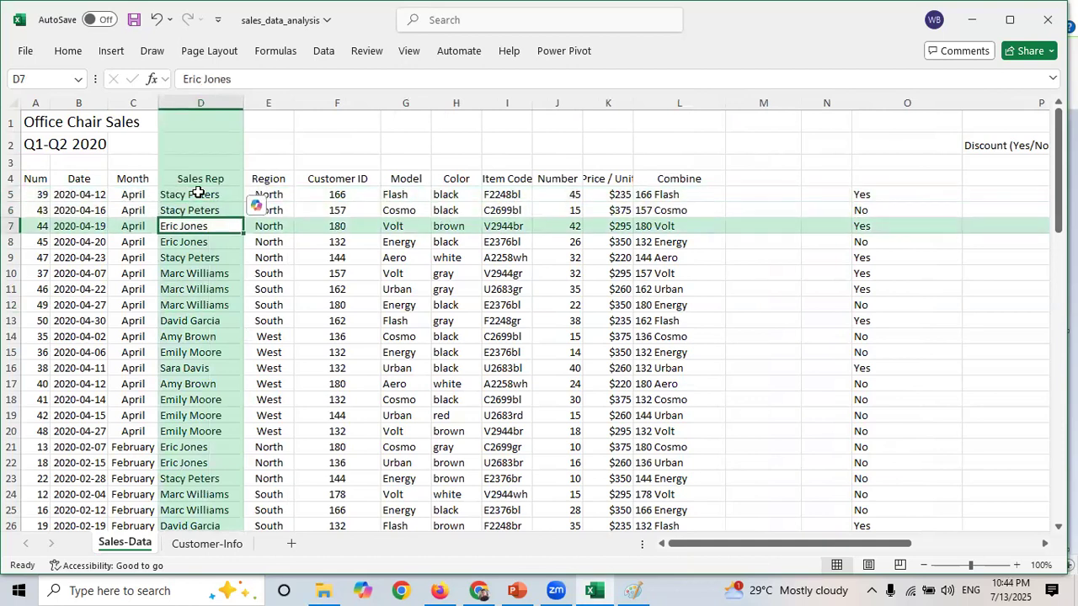
- Give column M the header Upper
{"action": "left_click", "coordinate": [756, 178]}
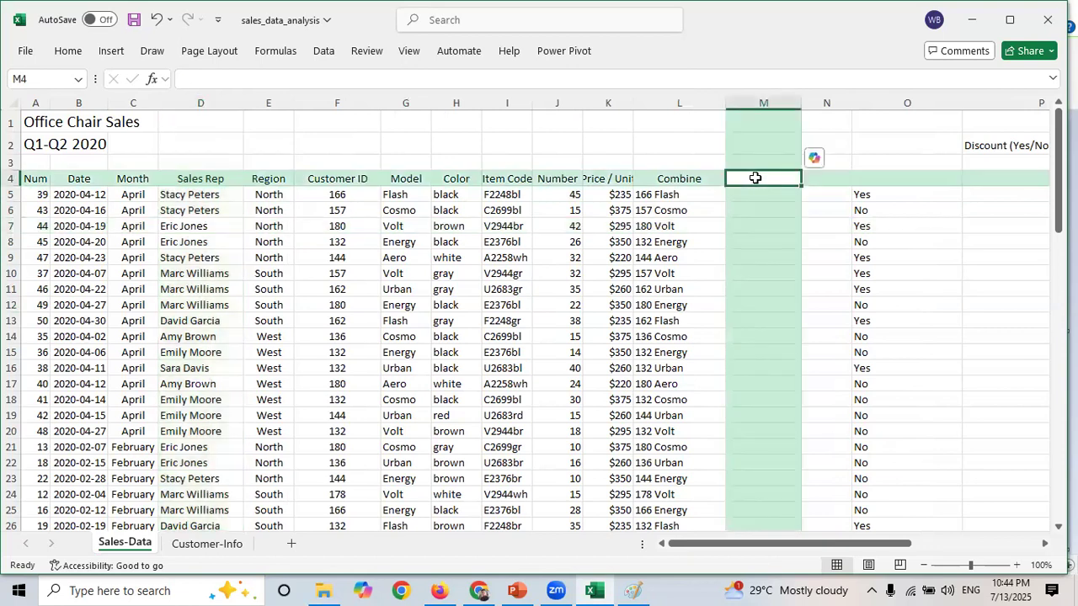
{"action": "type", "text": "Upper"}
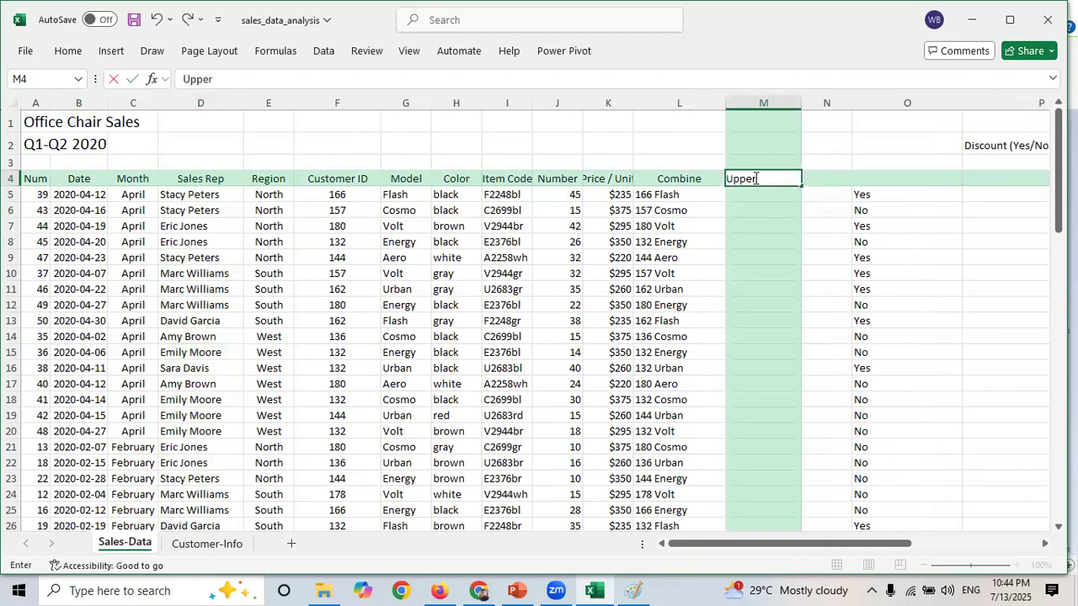
{"action": "key", "text": "Return"}
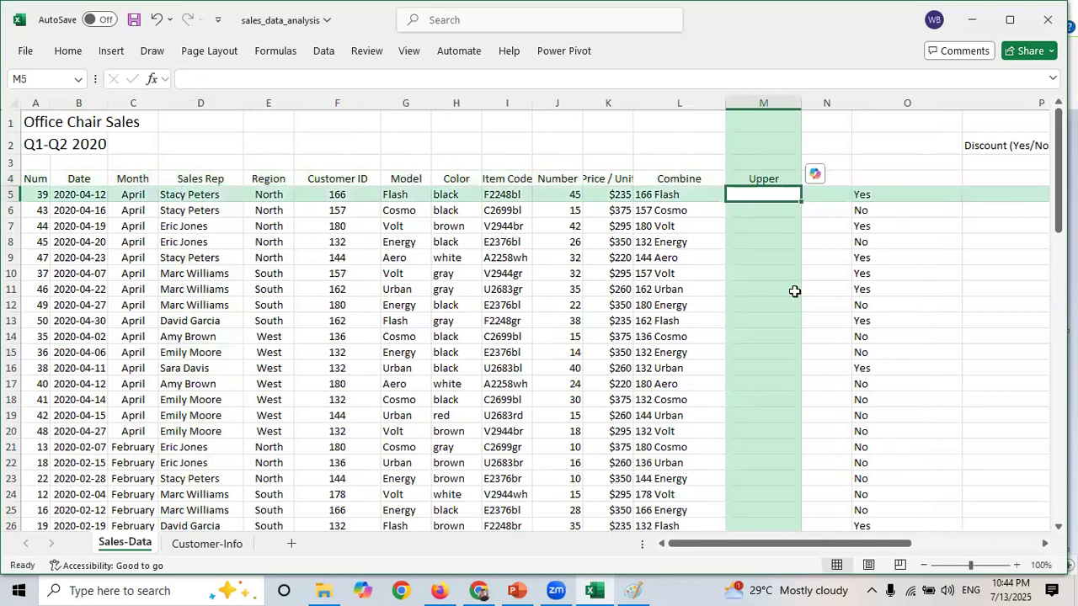
- Enter =UPPER(D5) in M5 to convert the Sales Rep name to capitals
{"action": "type", "text": "=upp"}
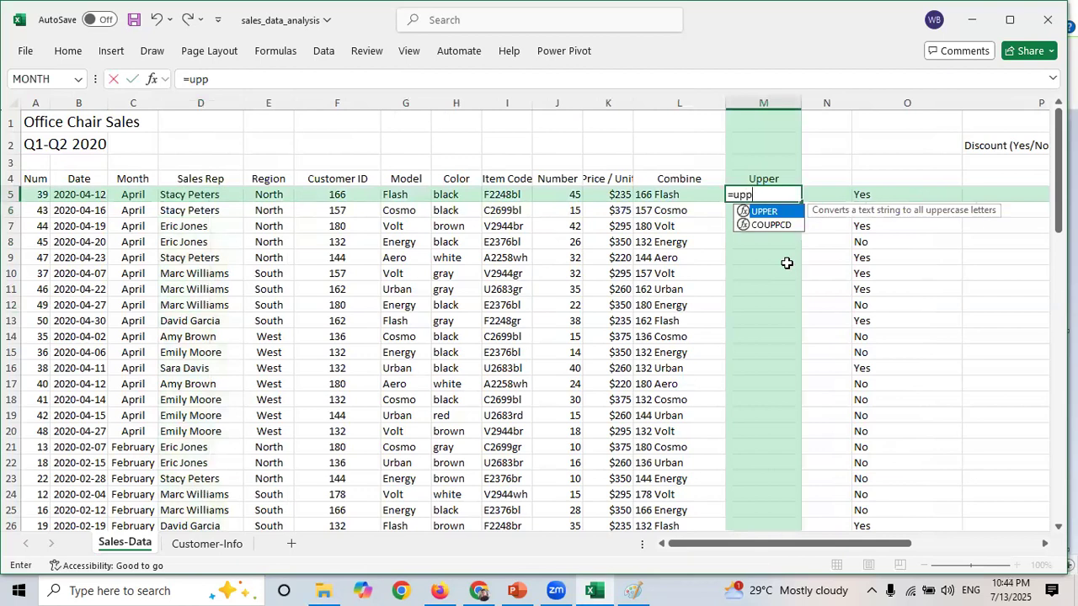
{"action": "key", "text": "Tab"}
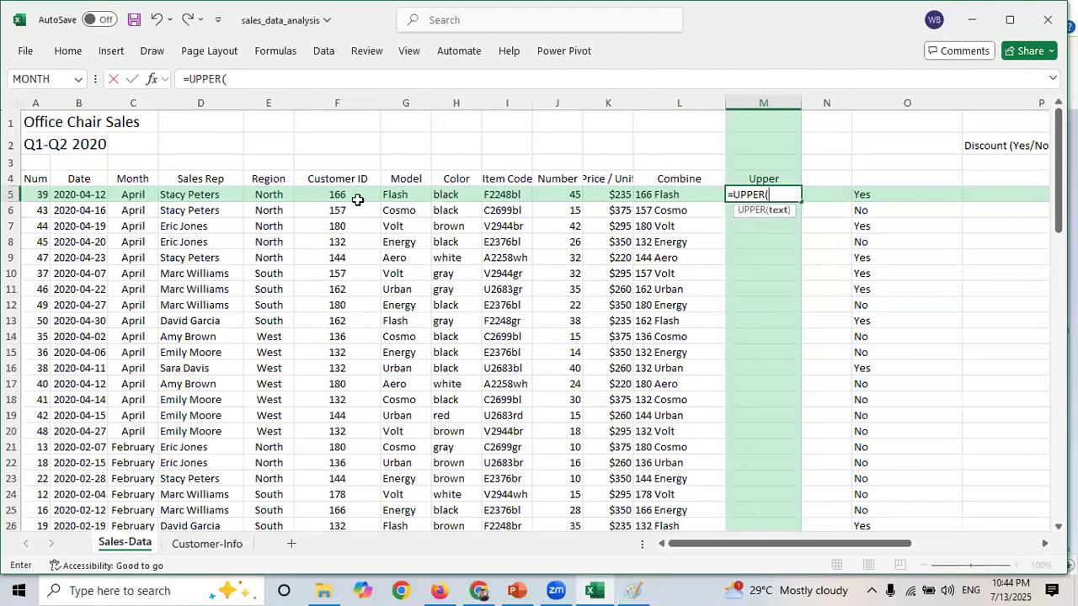
{"action": "left_click", "coordinate": [208, 196]}
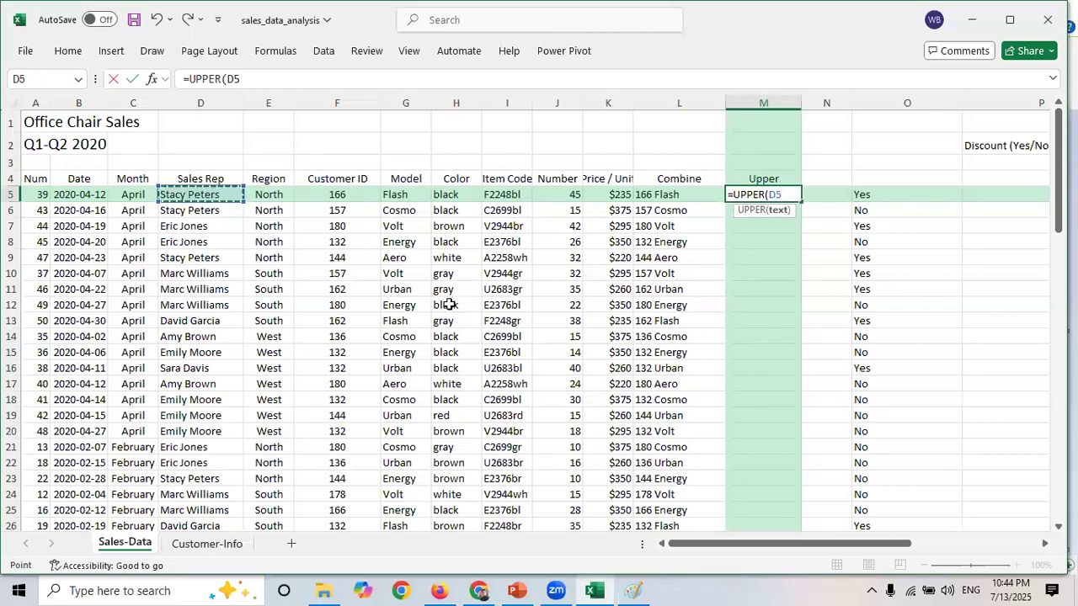
{"action": "type", "text": ")"}
{"action": "key", "text": "Return"}
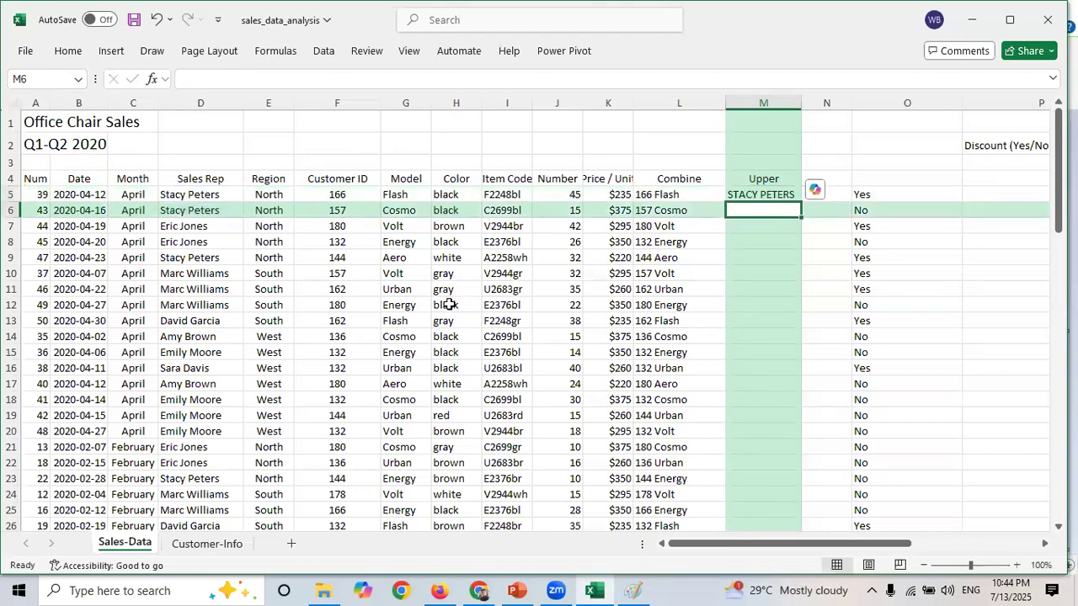
- Fill the UPPER formula down column M for all rows and widen the column
{"action": "left_click", "coordinate": [219, 200]}
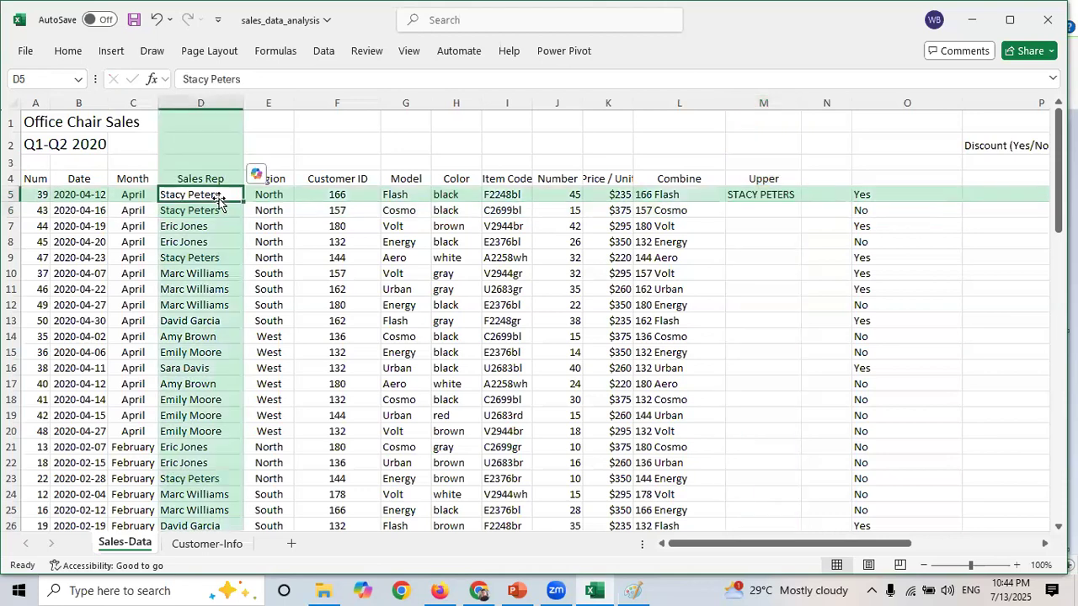
{"action": "left_click", "coordinate": [756, 193]}
{"action": "left_click_drag", "start_coordinate": [801, 202], "coordinate": [801, 389]}
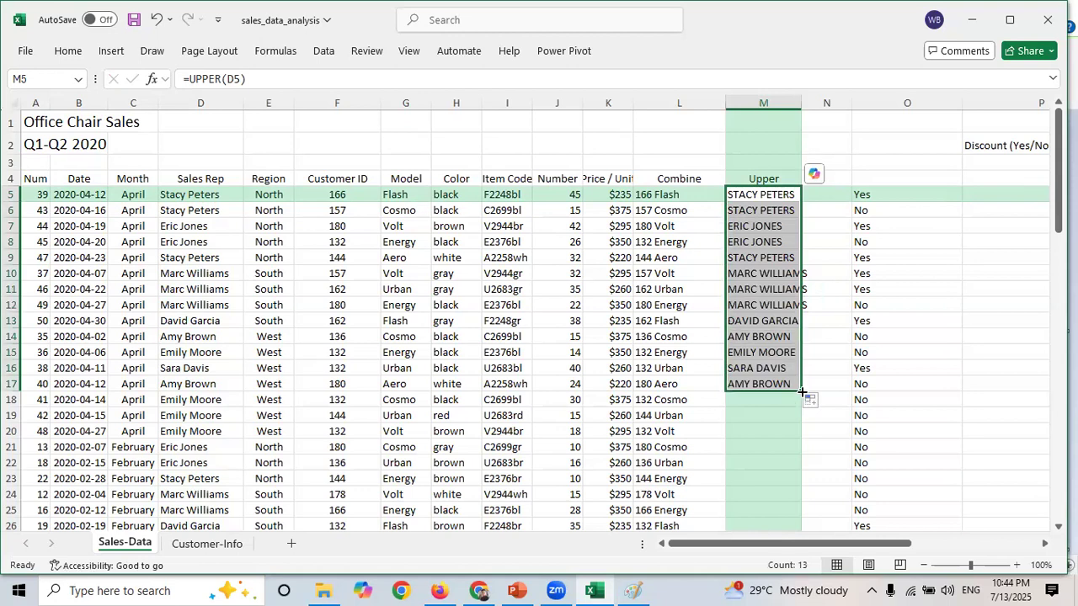
{"action": "double_click", "coordinate": [802, 390]}
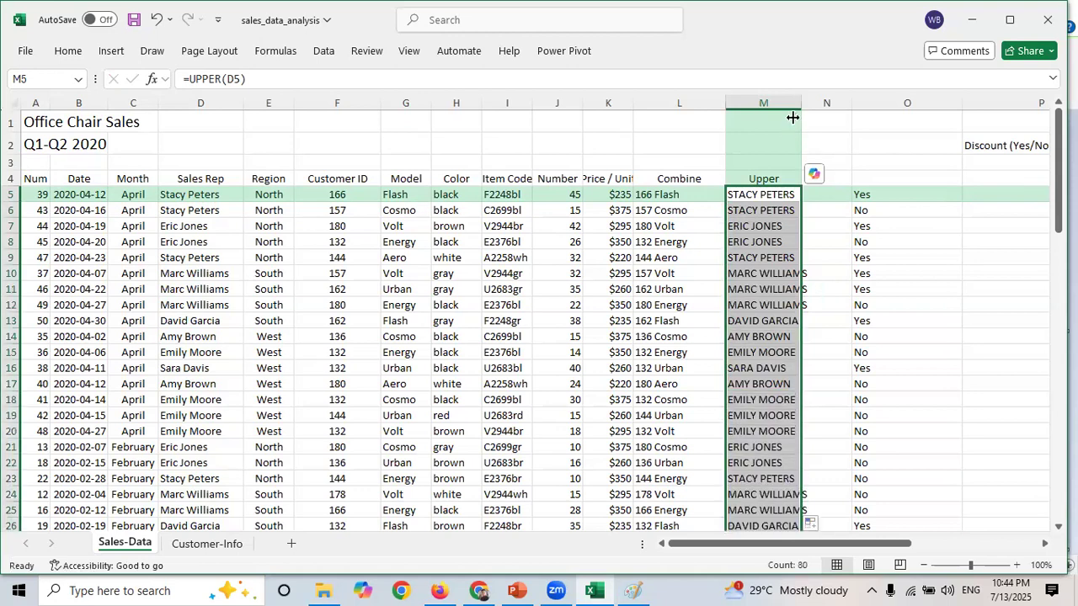
{"action": "left_click_drag", "start_coordinate": [802, 103], "coordinate": [830, 105]}
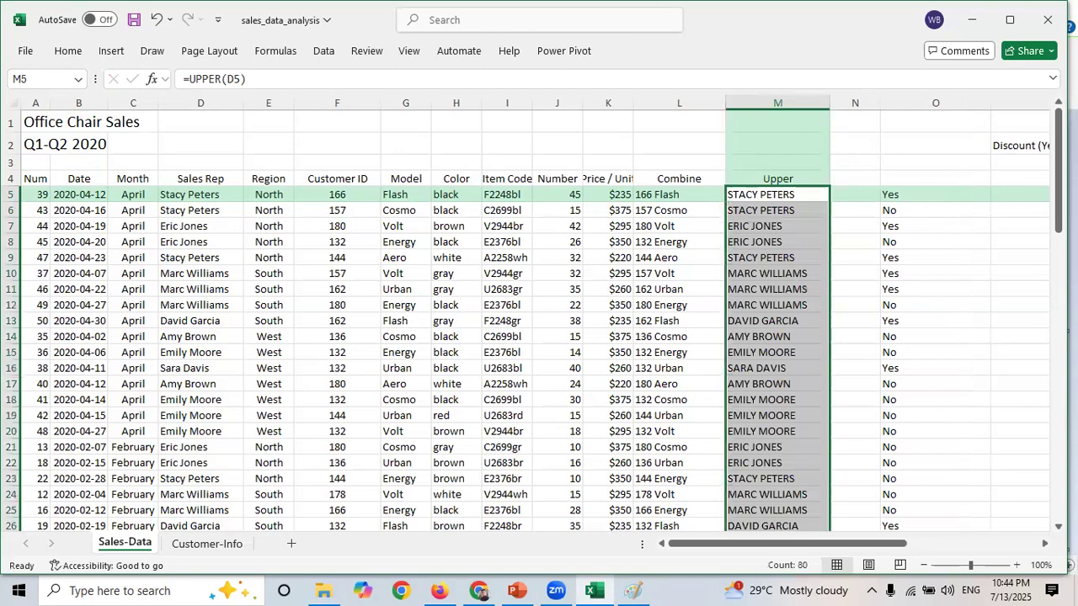
{"action": "left_click_drag", "start_coordinate": [1058, 131], "coordinate": [1034, 126]}
- Review the Combine formula and the functions slide in the presentation
{"action": "left_click", "coordinate": [672, 195]}
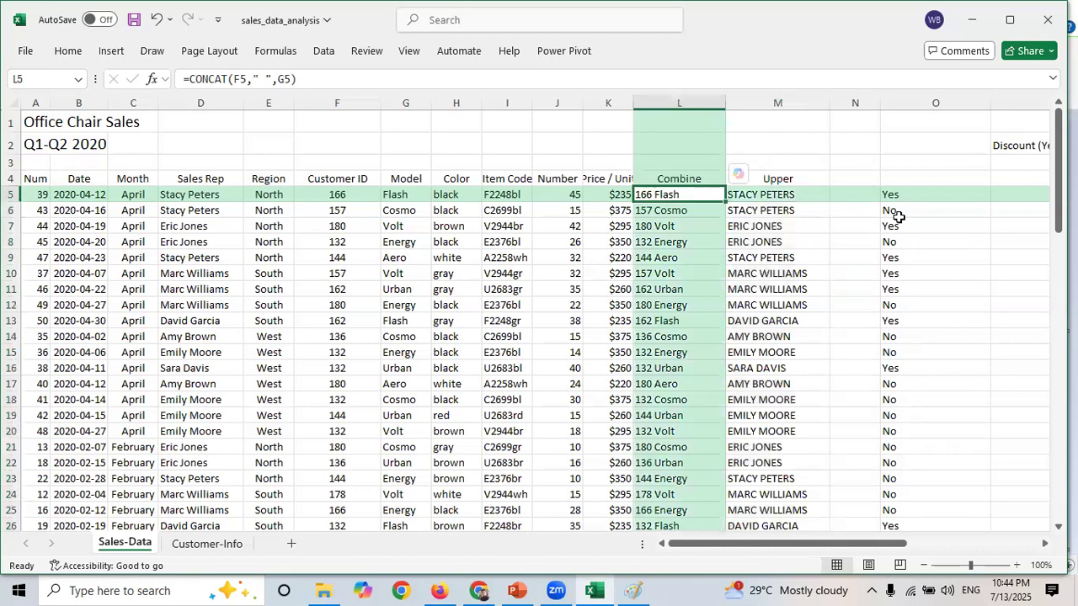
{"action": "left_click", "coordinate": [781, 180]}
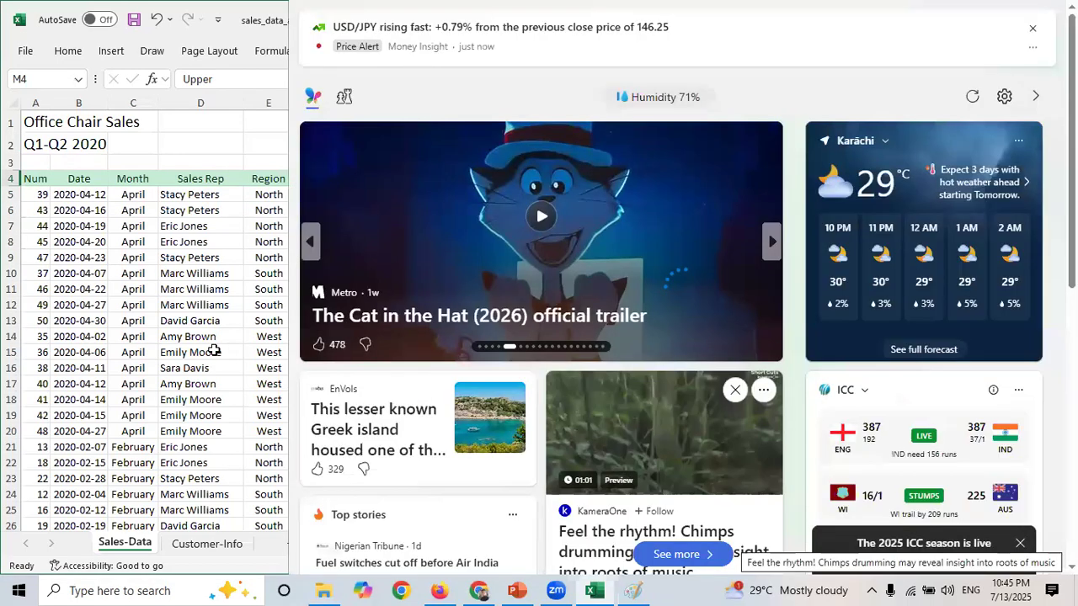
{"action": "left_click", "coordinate": [215, 351]}
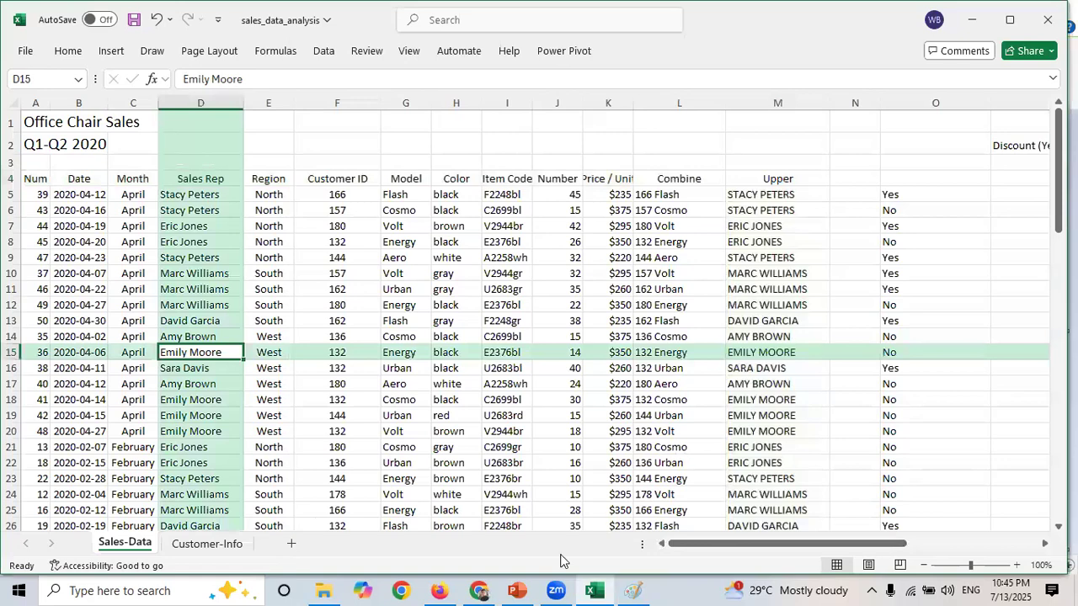
{"action": "mouse_move", "coordinate": [525, 587]}
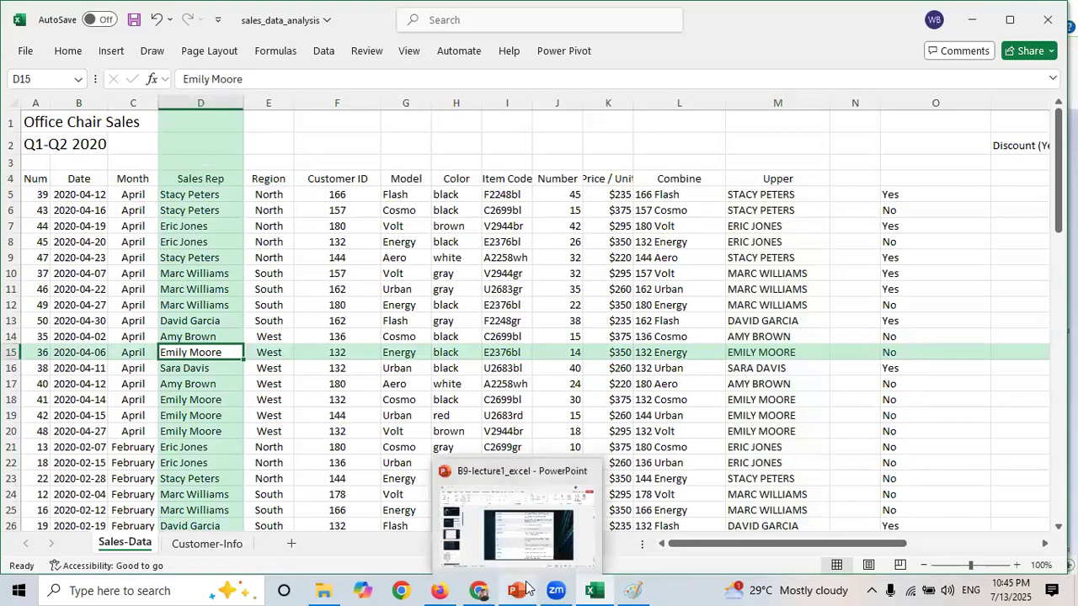
{"action": "left_click", "coordinate": [525, 587]}
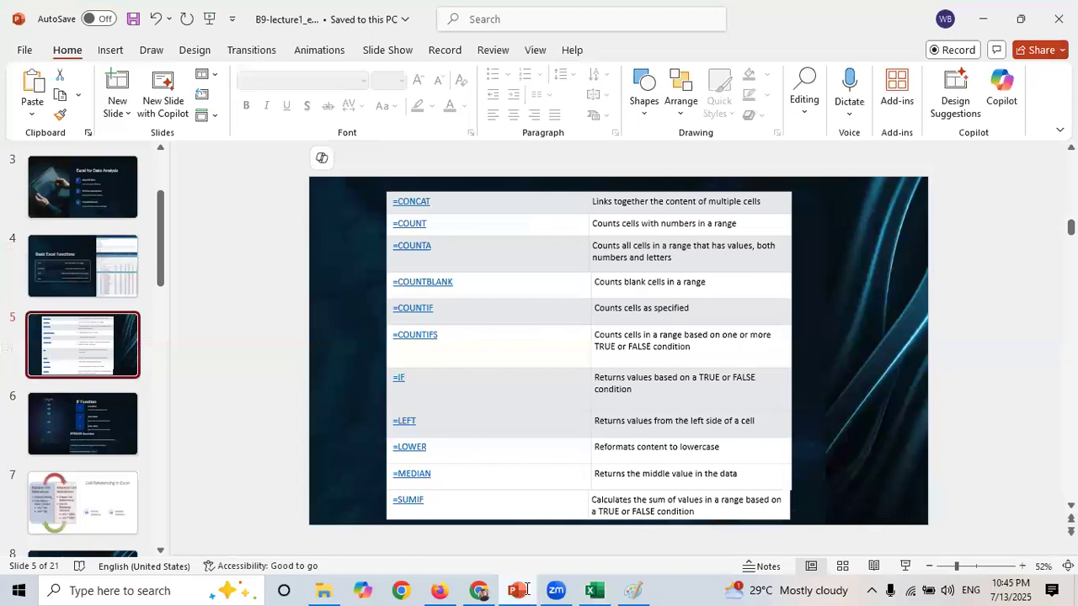
{"action": "left_click", "coordinate": [595, 590]}
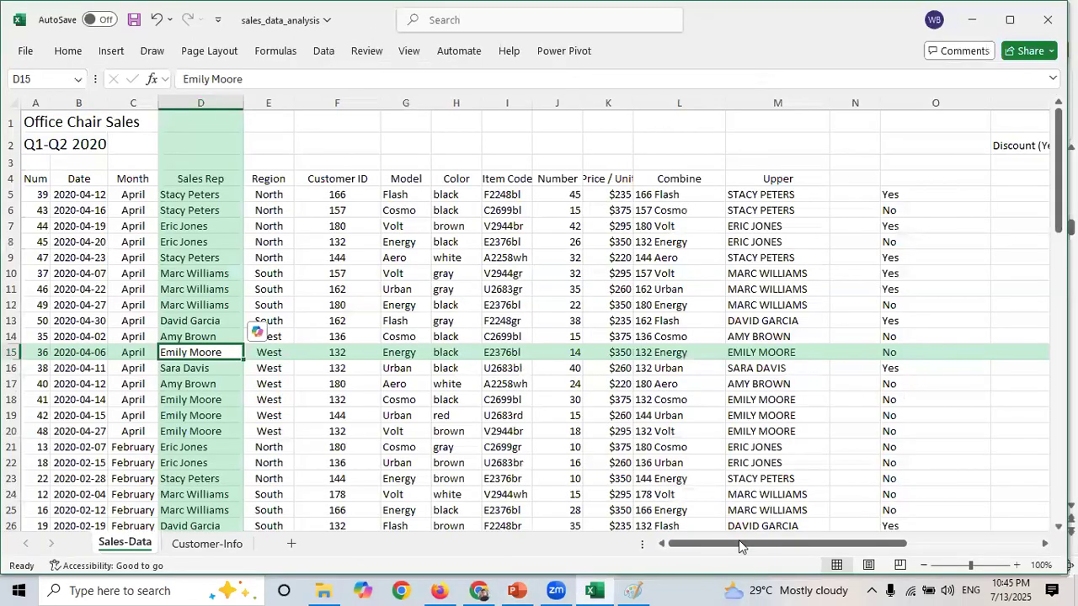
- Enter =COUNTIF(O5:O84,"Yes") in P13 to count the Yes values in the Discount column
{"action": "left_click_drag", "start_coordinate": [739, 543], "coordinate": [814, 546]}
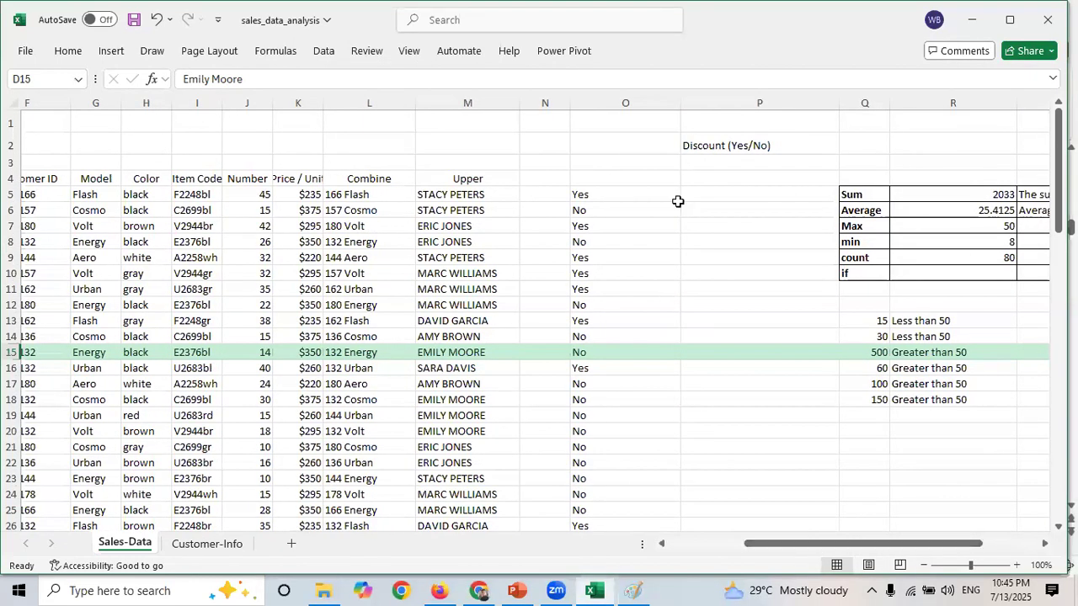
{"action": "left_click_drag", "start_coordinate": [627, 192], "coordinate": [633, 427]}
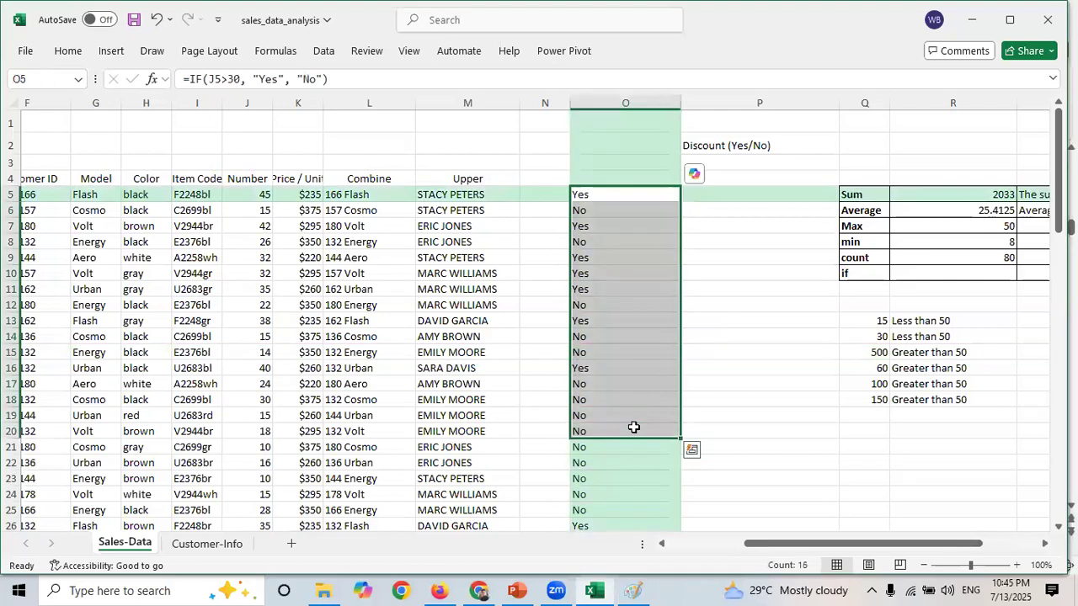
{"action": "left_click", "coordinate": [725, 271]}
{"action": "left_click_drag", "start_coordinate": [611, 192], "coordinate": [619, 383]}
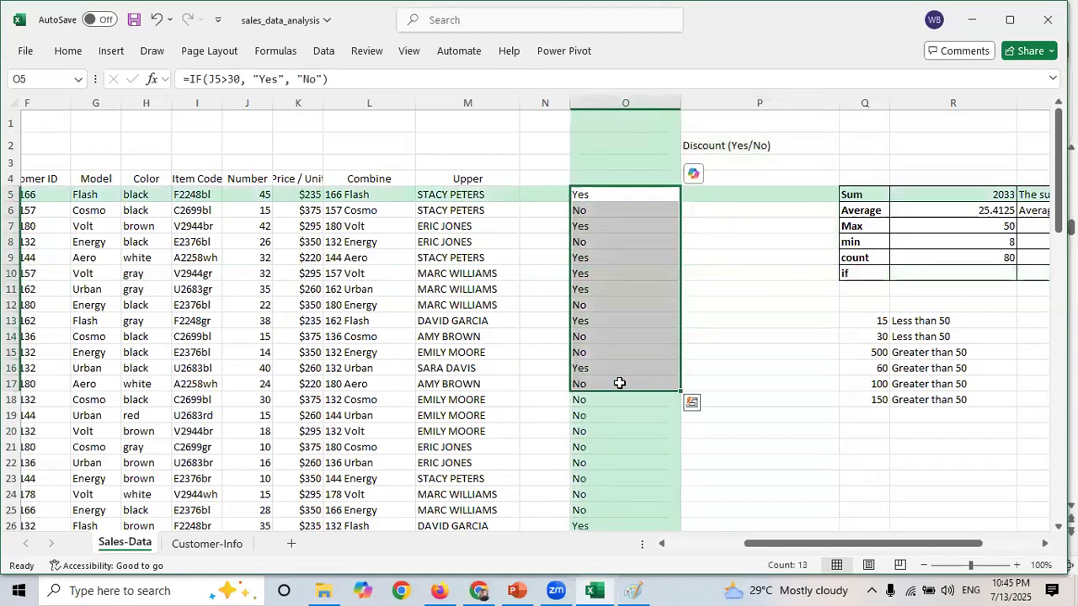
{"action": "left_click", "coordinate": [723, 321]}
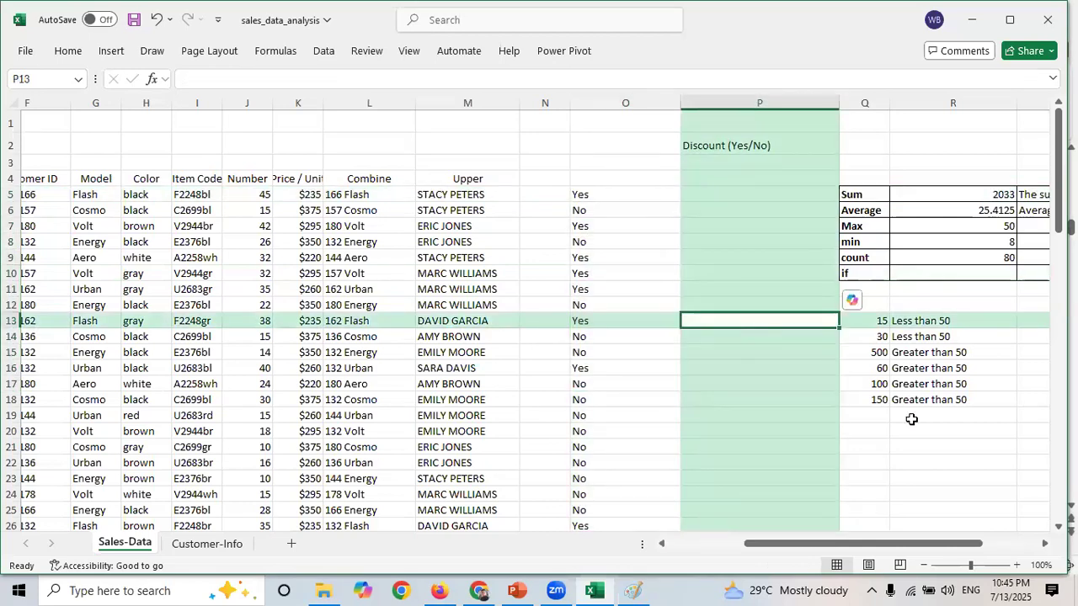
{"action": "type", "text": "co"}
{"action": "key", "text": "BackSpace"}
{"action": "key", "text": "BackSpace"}
{"action": "type", "text": "="}
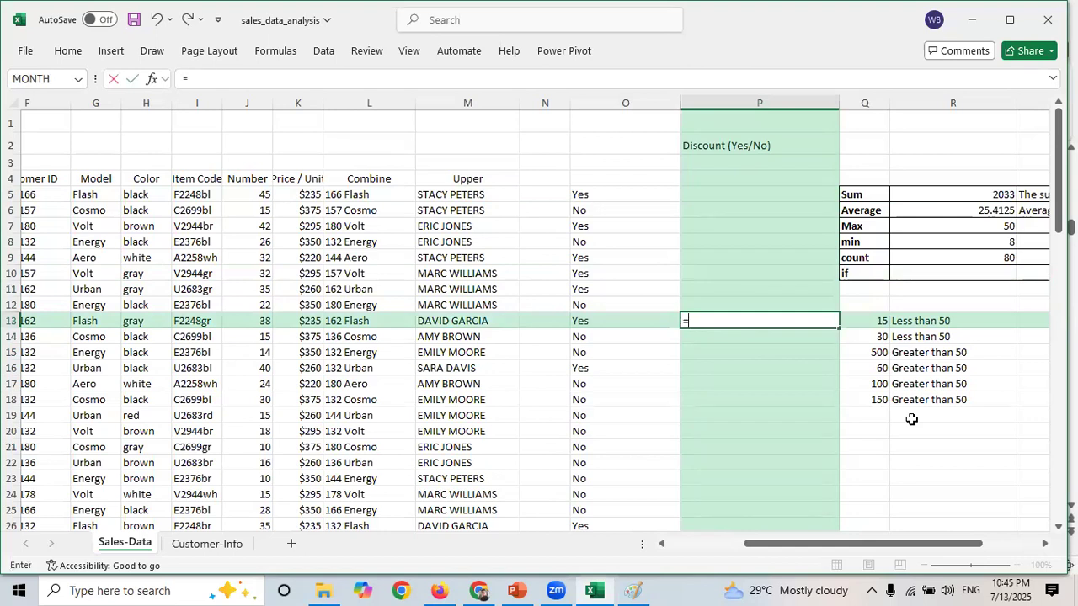
{"action": "type", "text": "coun"}
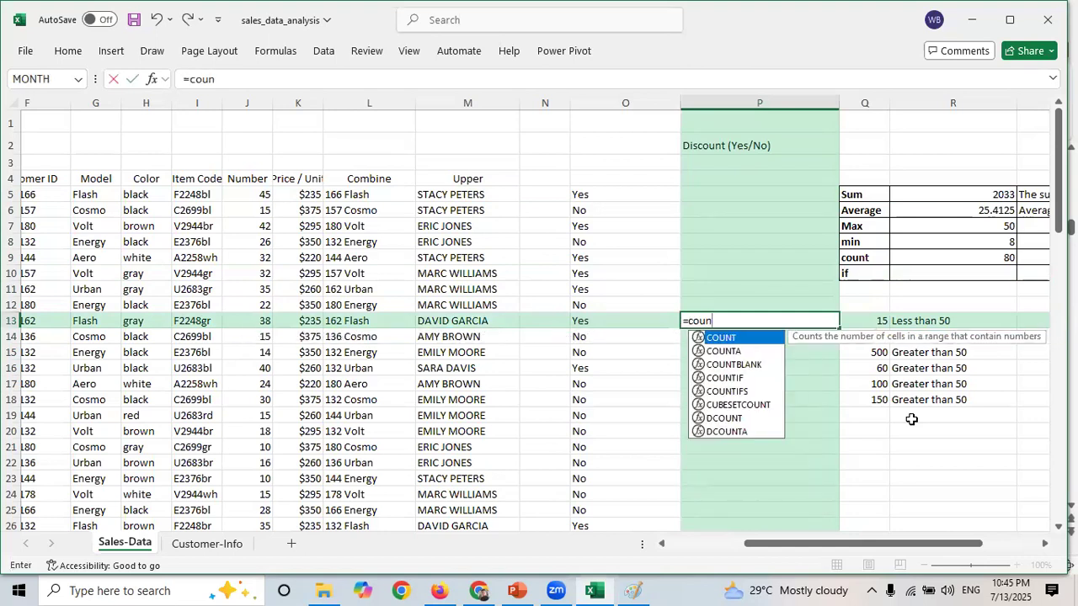
{"action": "key", "text": "Down"}
{"action": "key", "text": "Down"}
{"action": "key", "text": "Down"}
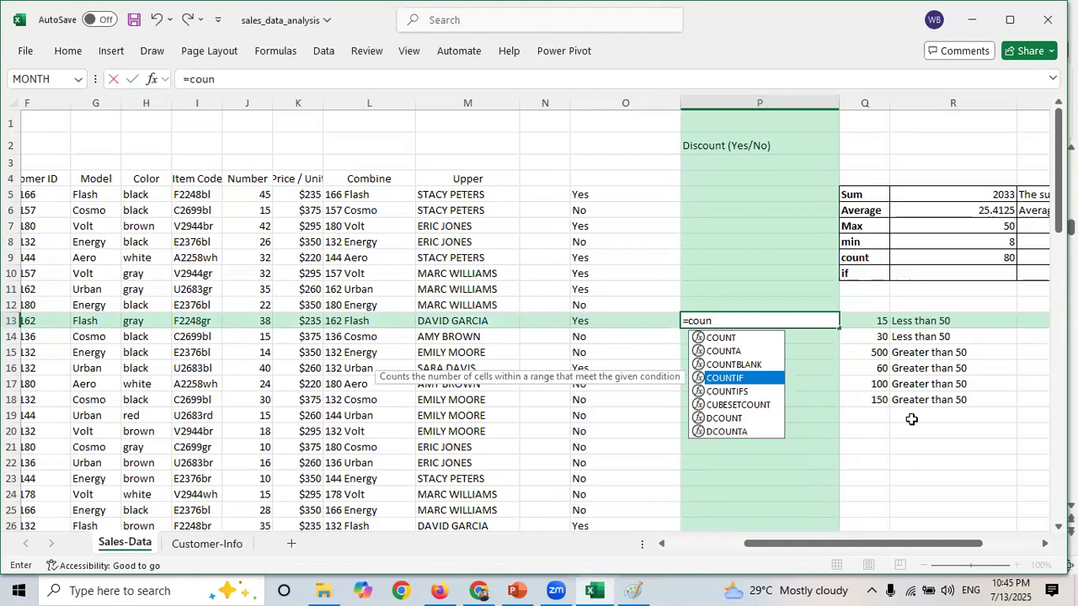
{"action": "key", "text": "Tab"}
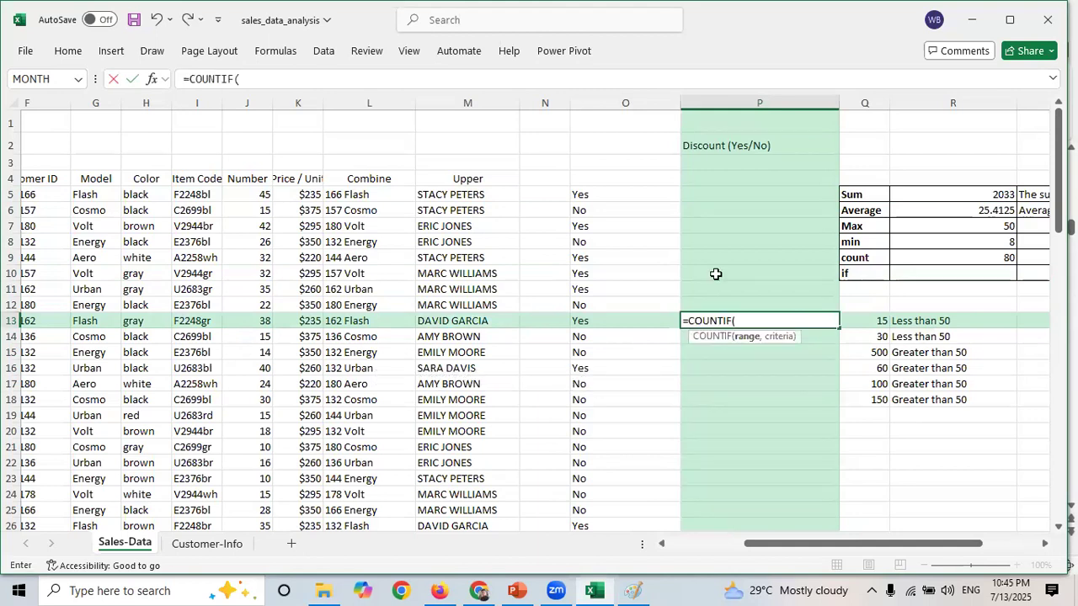
{"action": "left_click", "coordinate": [599, 193]}
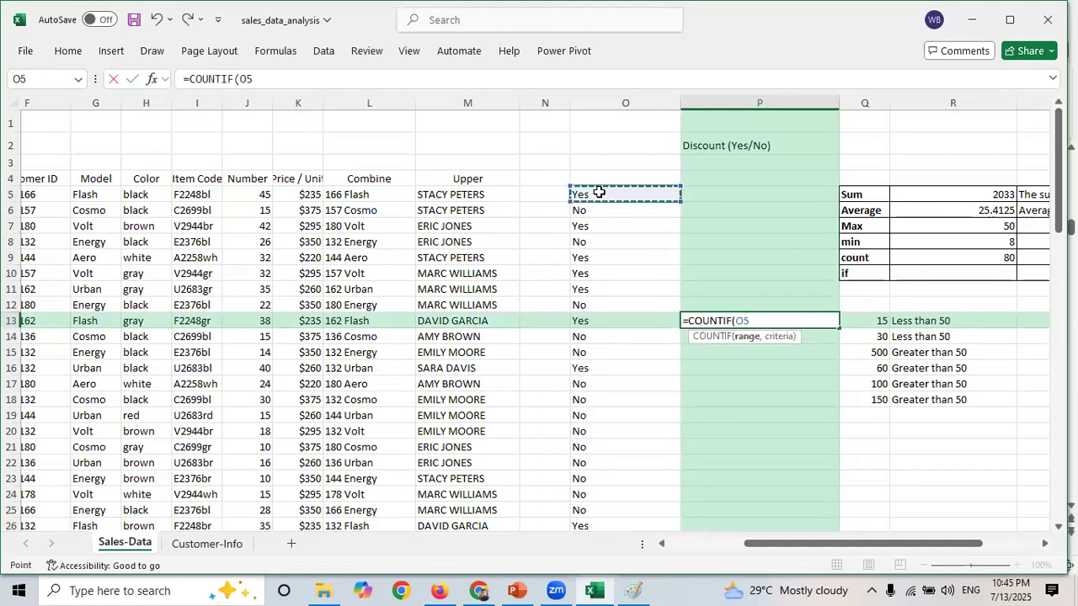
{"action": "key", "text": "ctrl+shift+Down"}
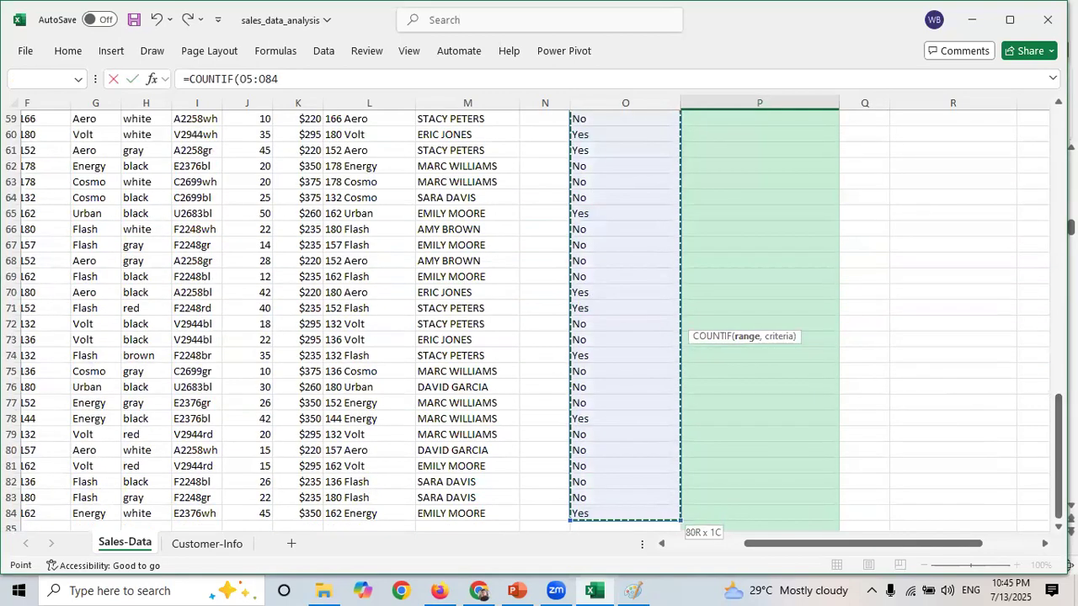
{"action": "left_click_drag", "start_coordinate": [1058, 454], "coordinate": [1039, 151]}
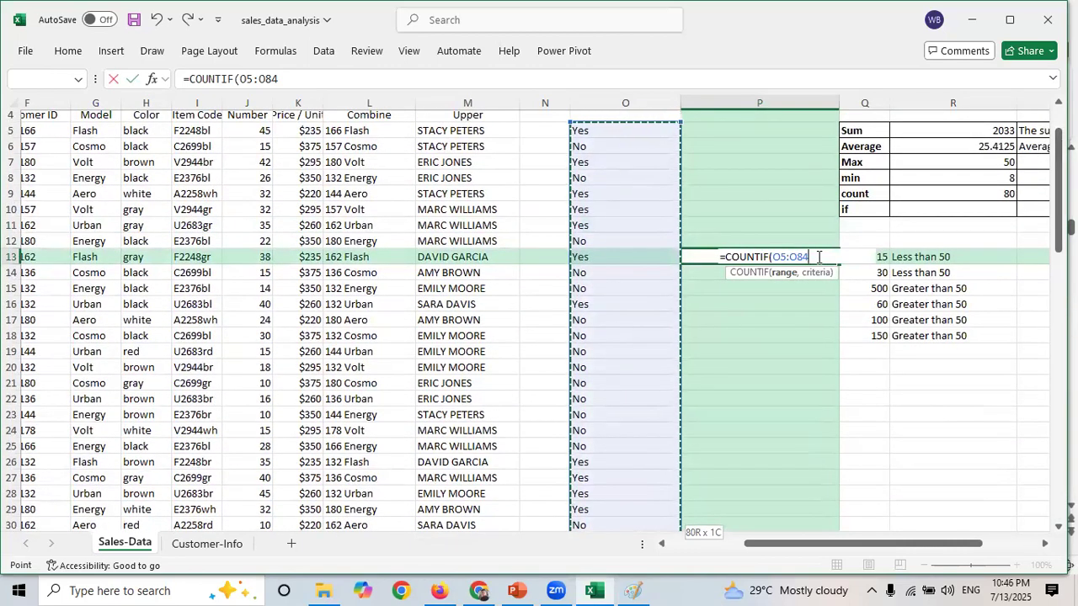
{"action": "type", "text": ","}
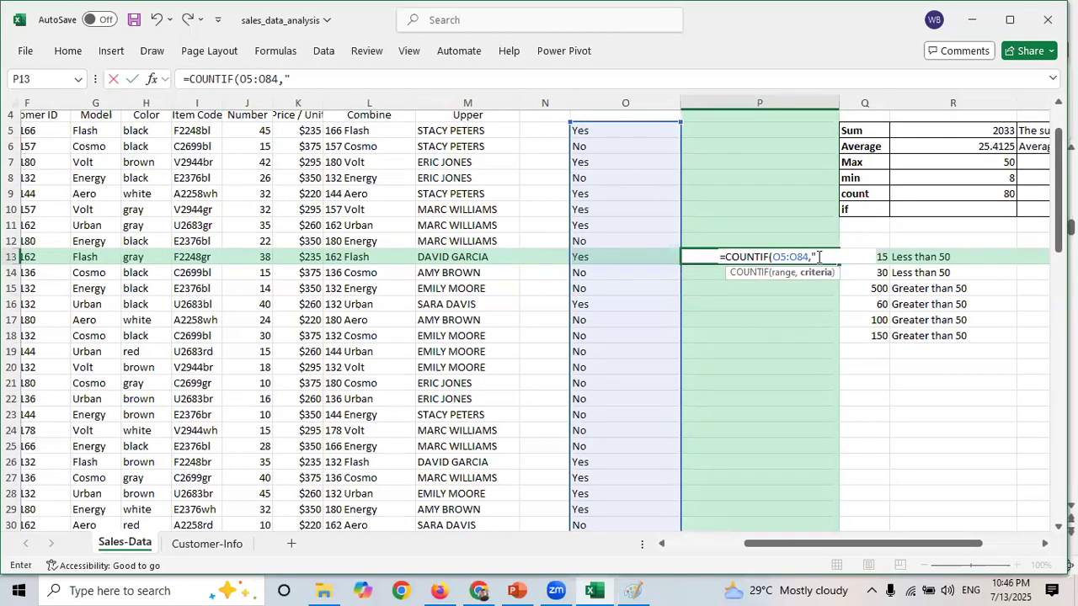
{"action": "left_click", "coordinate": [816, 257]}
{"action": "type", "text": "Yes"}
{"action": "key", "text": "Return"}
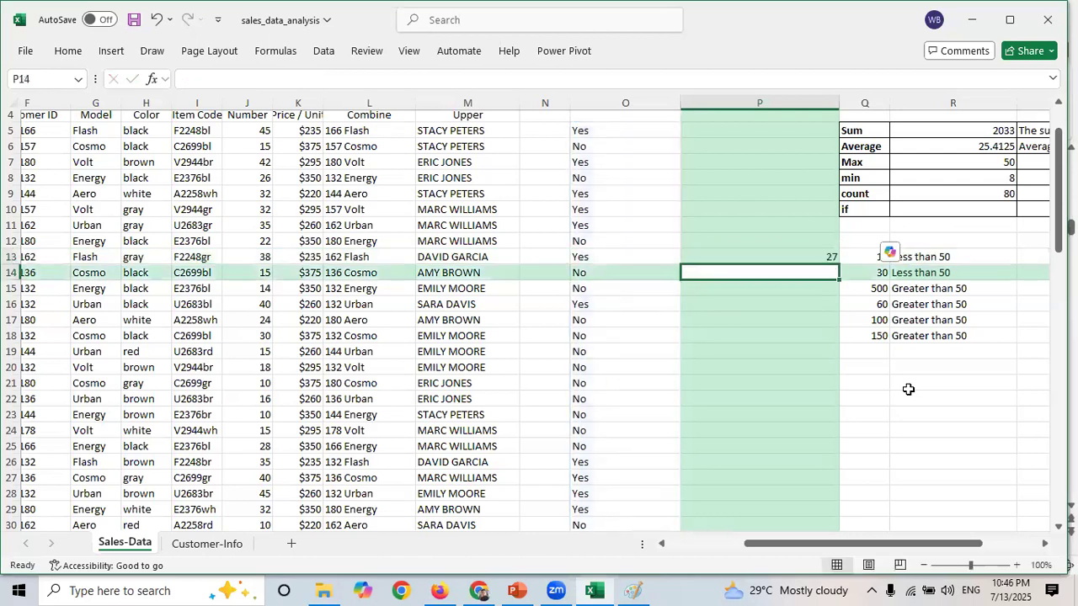
- Enter =COUNTIF(O5:O84,"No") in P14 to count the No values in the Discount column
{"action": "left_click", "coordinate": [815, 255]}
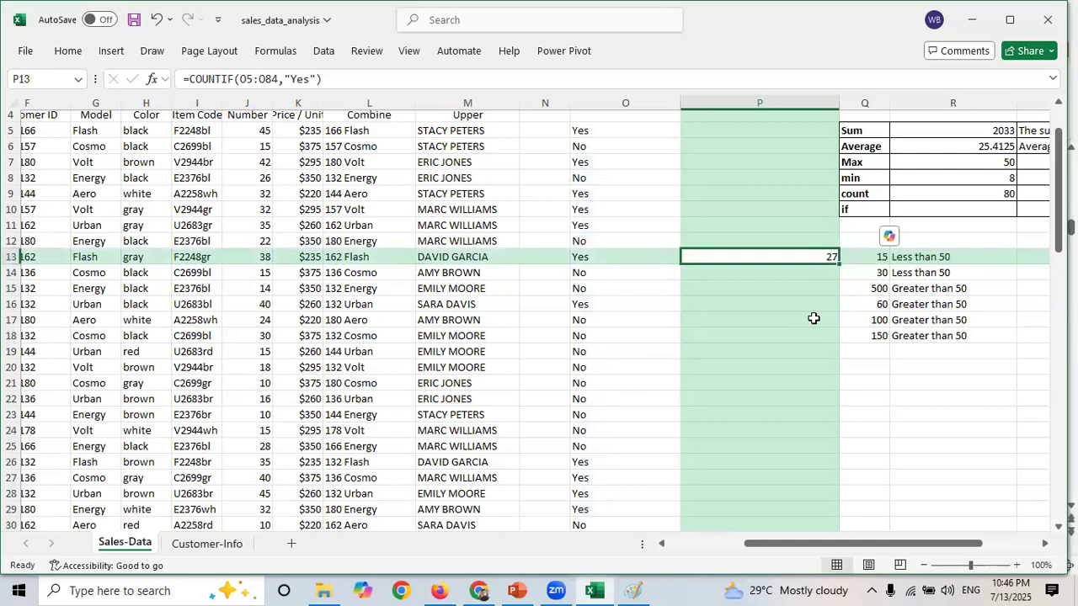
{"action": "key", "text": "Return"}
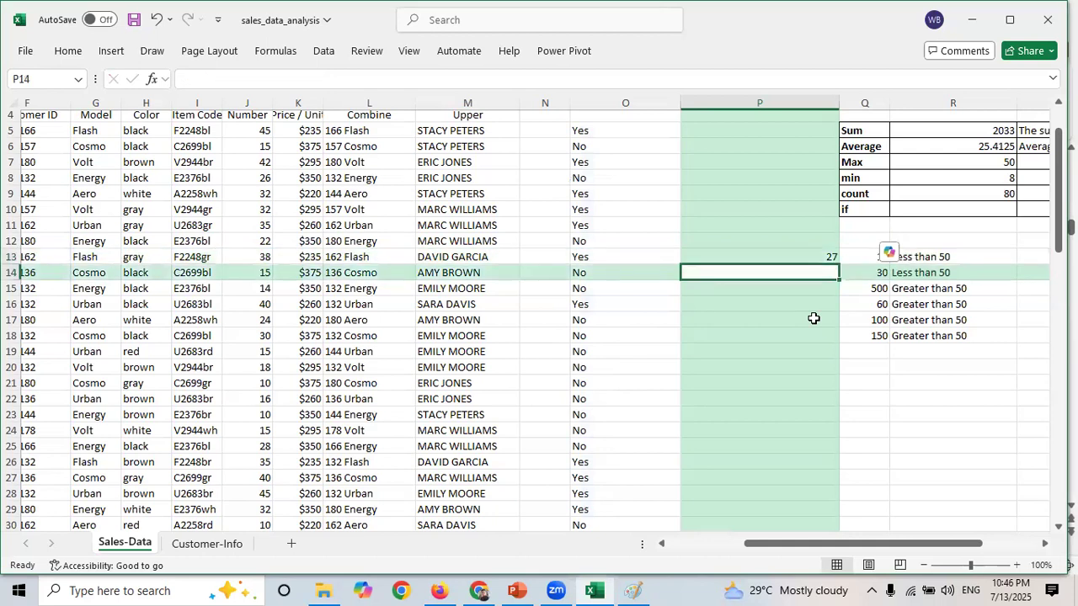
{"action": "type", "text": "=count"}
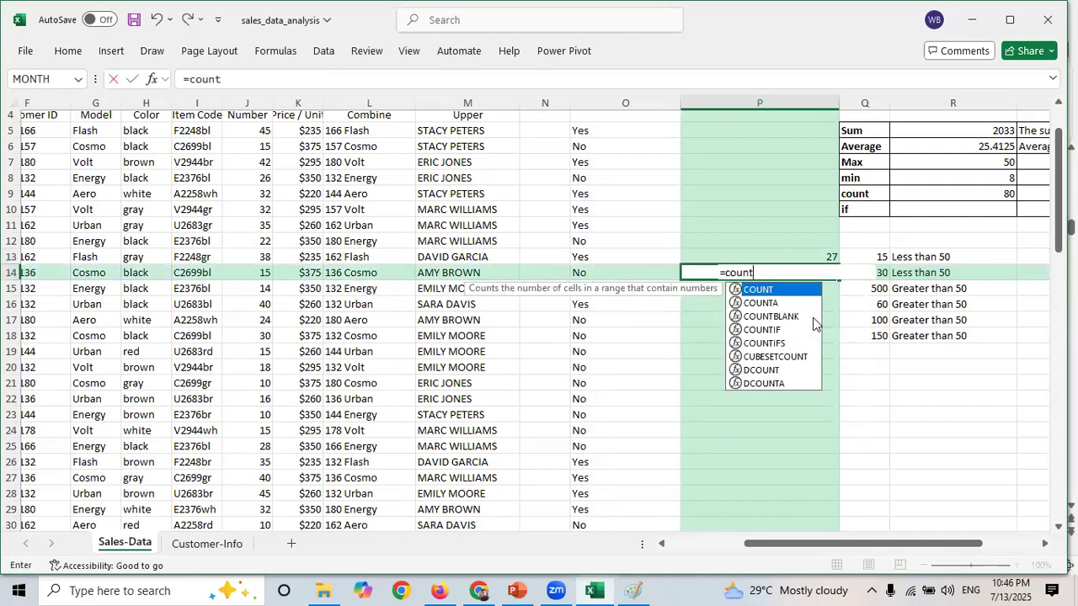
{"action": "key", "text": "Down"}
{"action": "key", "text": "Down"}
{"action": "key", "text": "Down"}
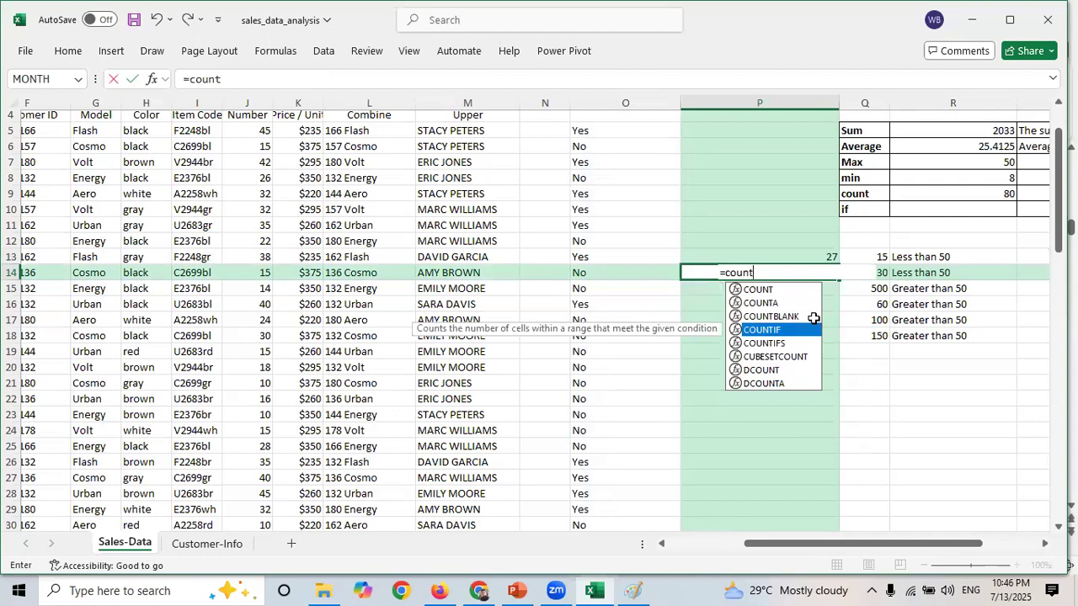
{"action": "key", "text": "Tab"}
{"action": "left_click", "coordinate": [531, 130]}
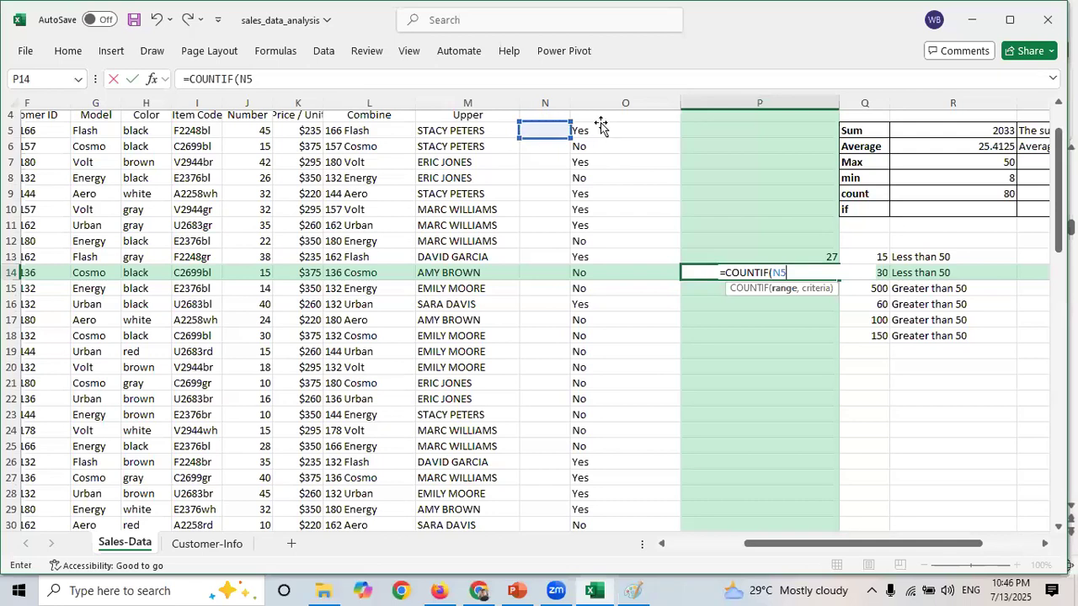
{"action": "key", "text": "BackSpace"}
{"action": "key", "text": "Escape"}
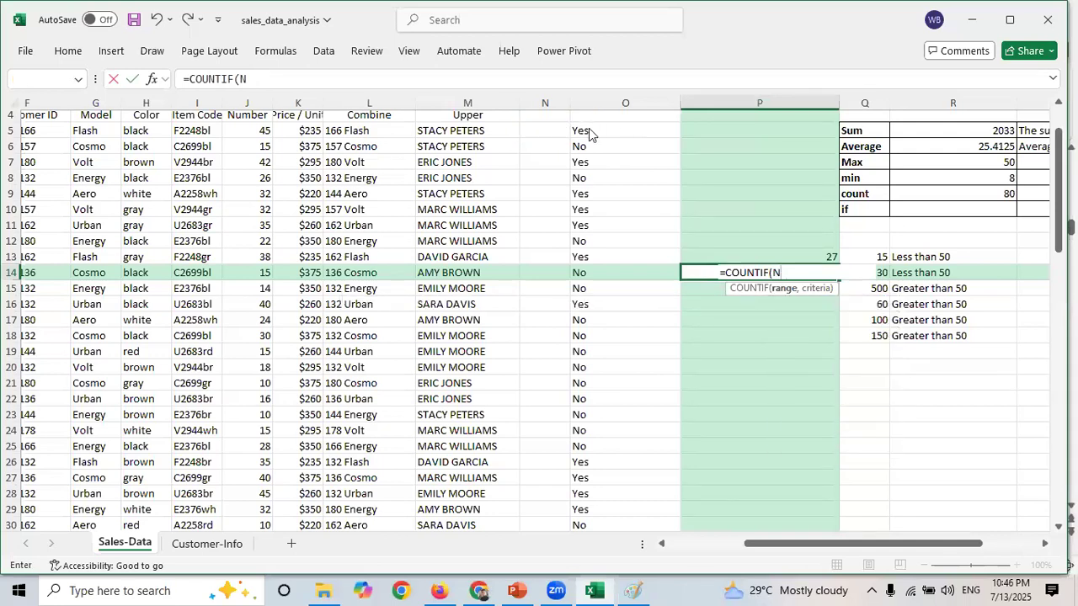
{"action": "key", "text": "Return"}
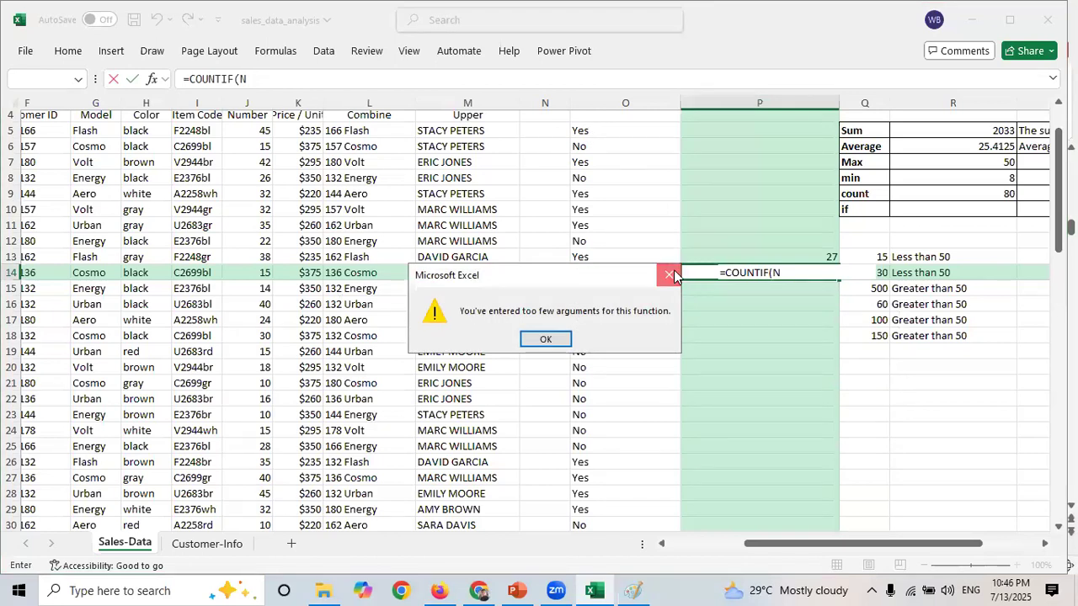
{"action": "left_click", "coordinate": [671, 276]}
{"action": "key", "text": "BackSpace"}
{"action": "left_click", "coordinate": [560, 131]}
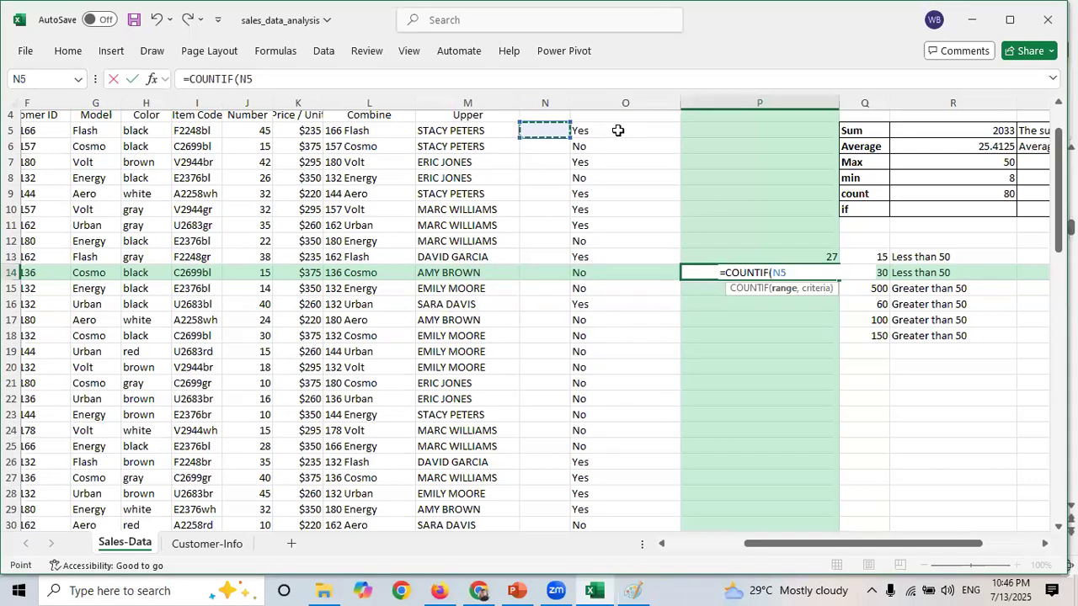
{"action": "left_click", "coordinate": [617, 130]}
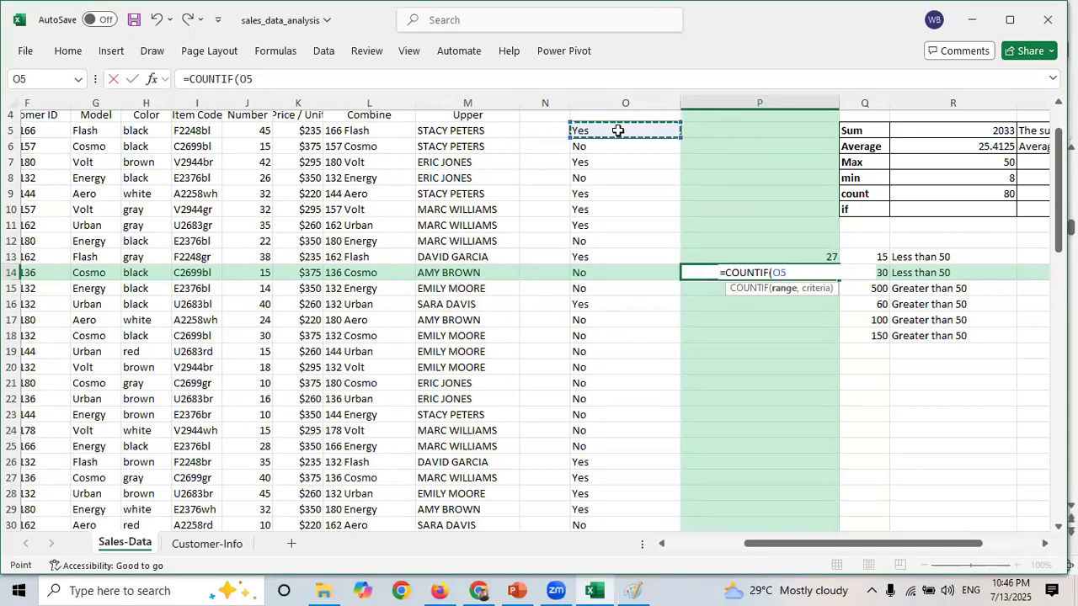
{"action": "key", "text": "ctrl+shift+Down"}
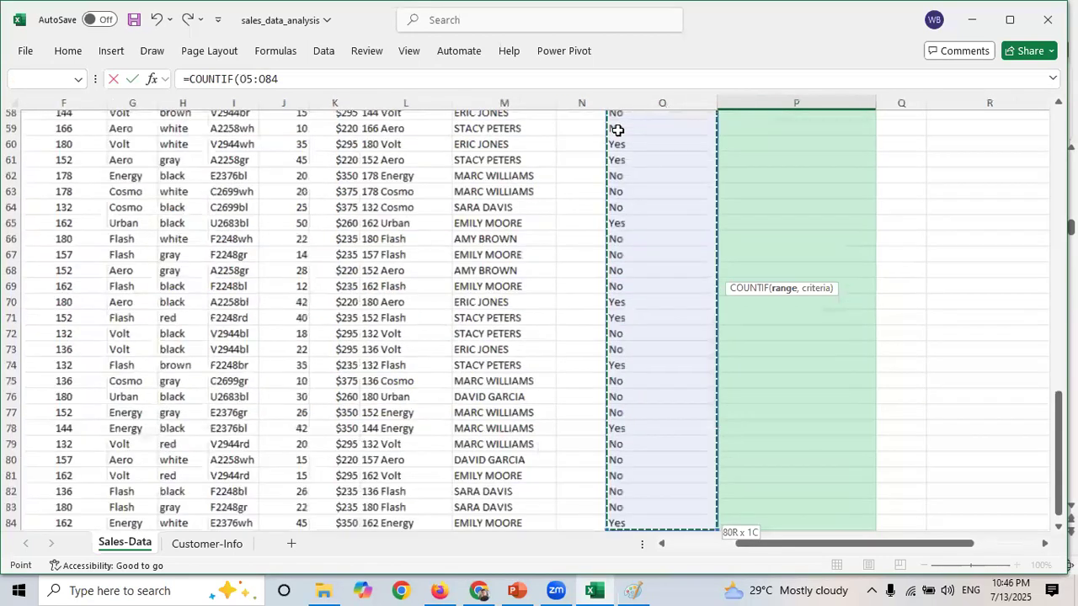
{"action": "type", "text": ","}
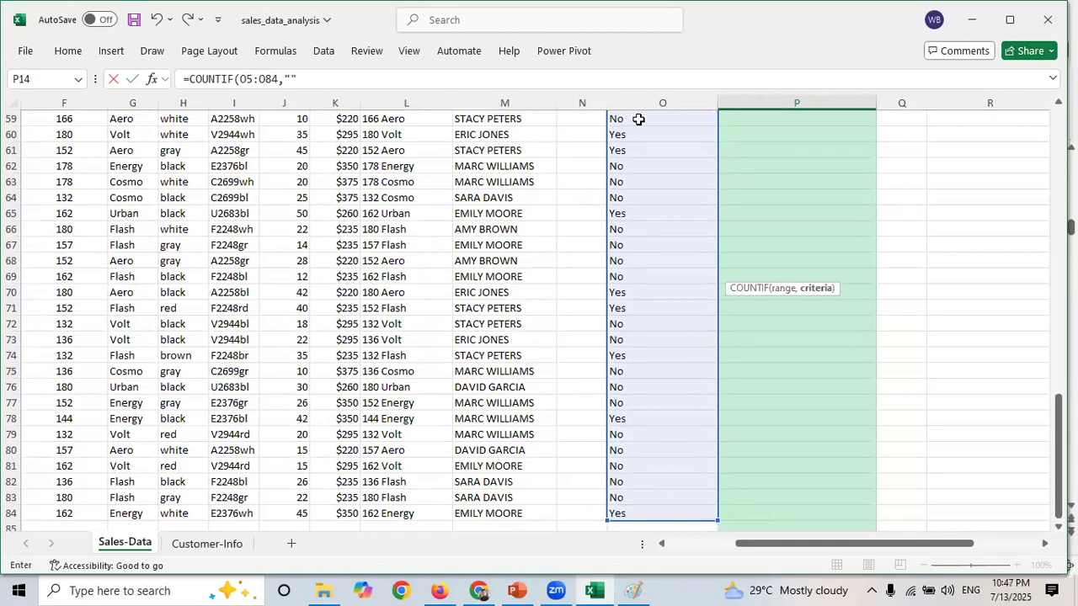
{"action": "key", "text": "Left"}
{"action": "key", "text": "Up"}
{"action": "key", "text": "Up"}
{"action": "key", "text": "Up"}
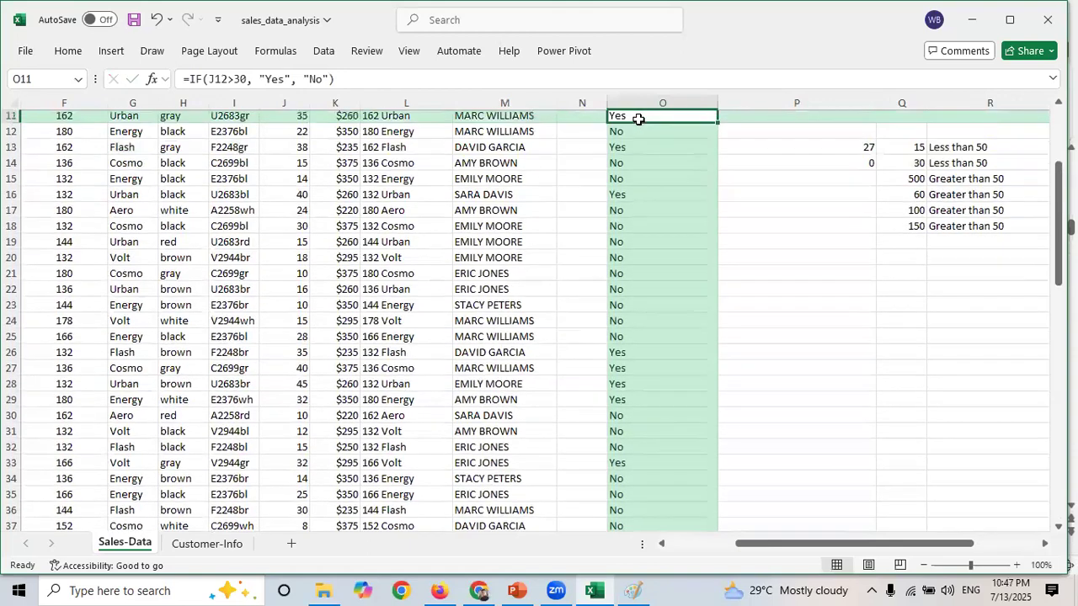
{"action": "left_click", "coordinate": [812, 160]}
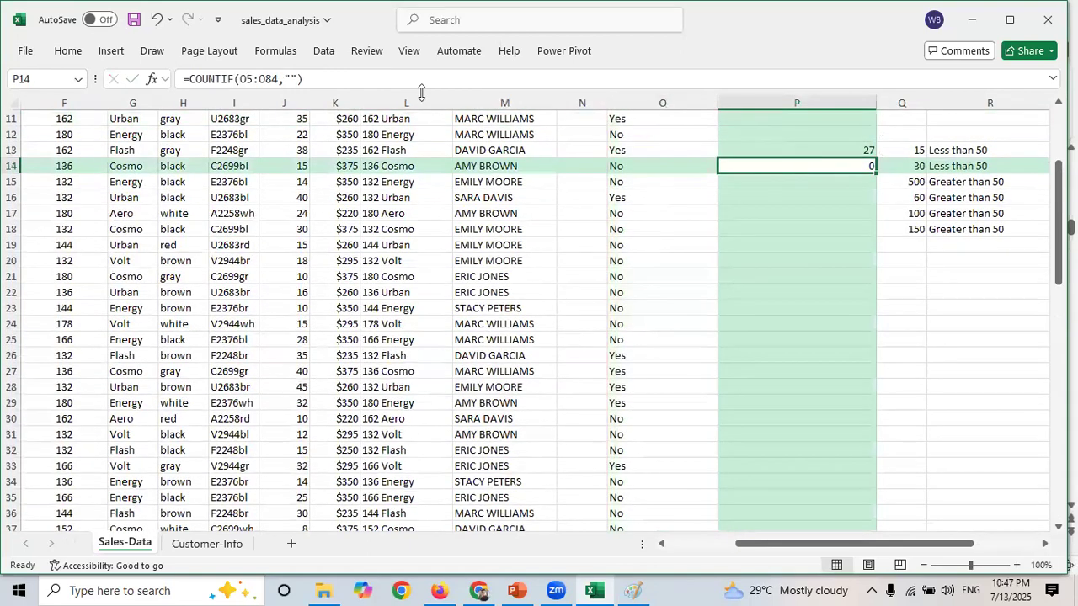
{"action": "left_click", "coordinate": [291, 78]}
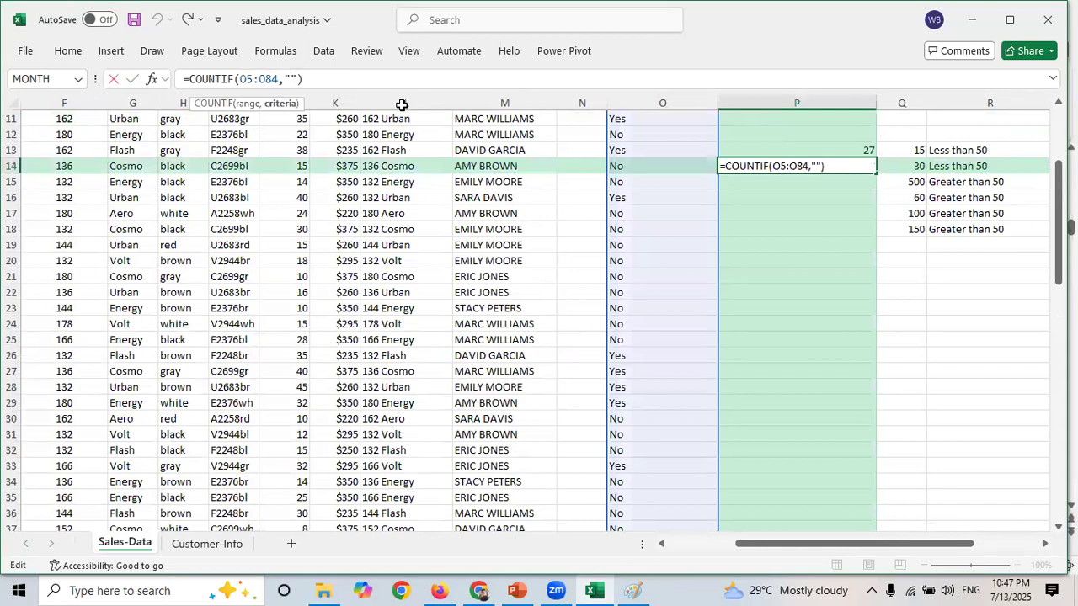
{"action": "type", "text": "No"}
{"action": "key", "text": "Return"}
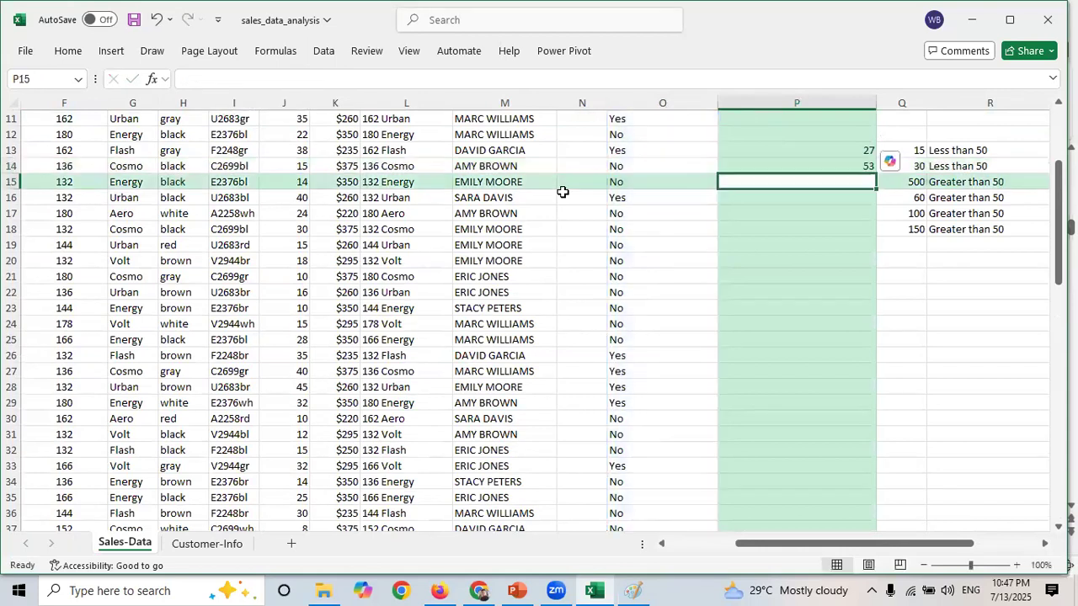
- Review the two COUNTIF formulas and the Discount column they count
{"action": "left_click", "coordinate": [796, 163]}
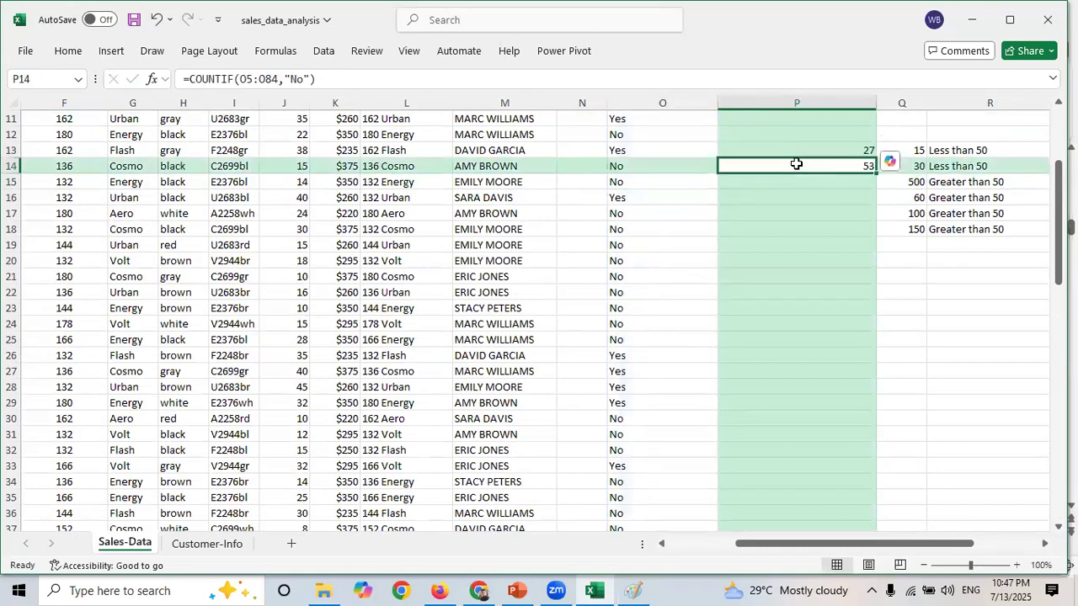
{"action": "left_click", "coordinate": [325, 78]}
{"action": "left_click_drag", "start_coordinate": [200, 74], "coordinate": [175, 76]}
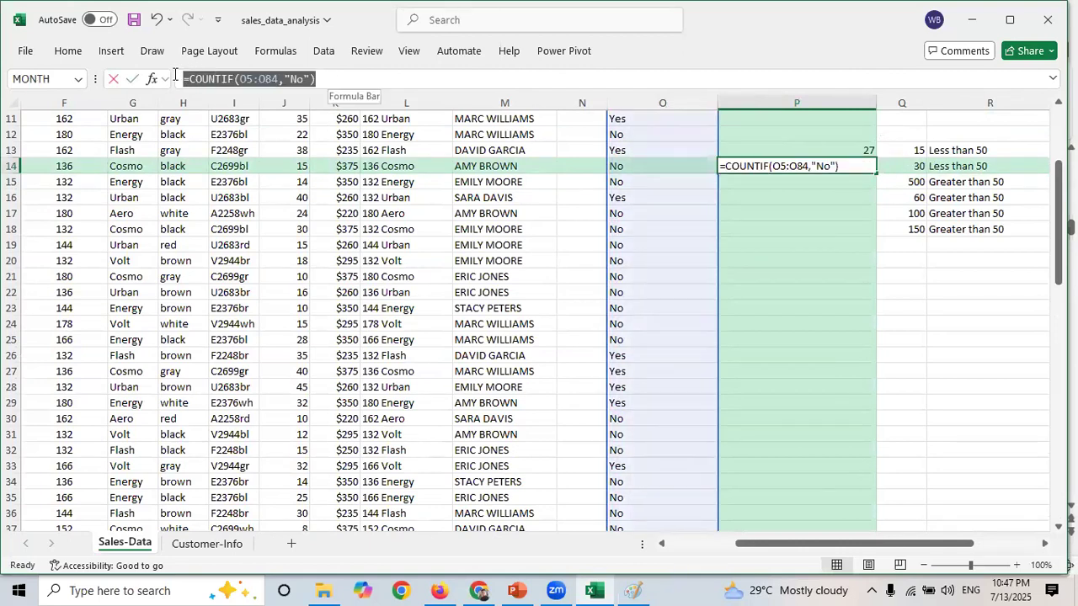
{"action": "left_click", "coordinate": [854, 224]}
{"action": "key", "text": "Escape"}
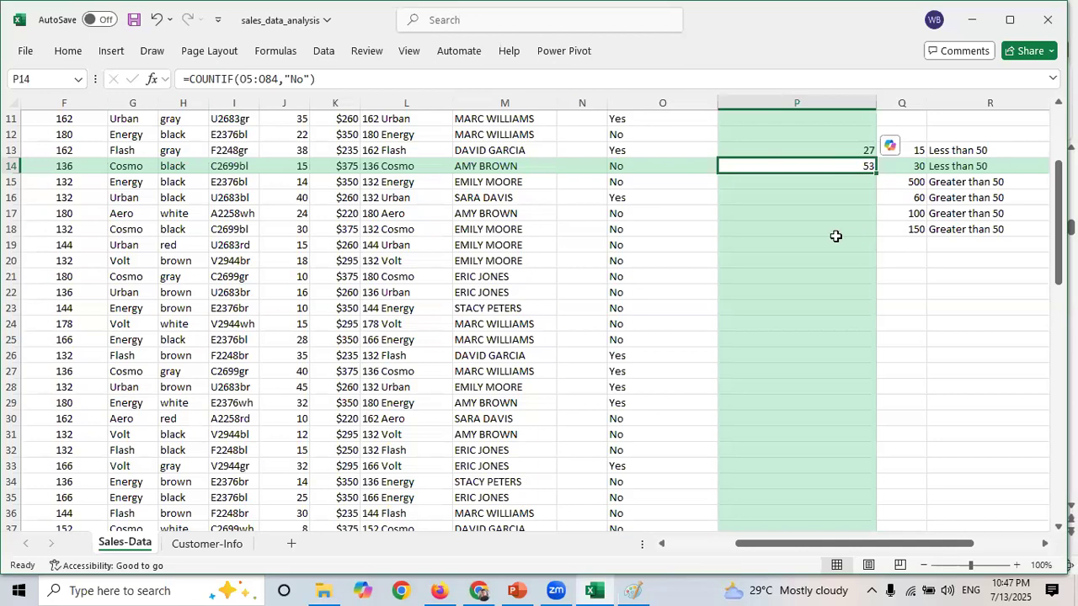
{"action": "left_click", "coordinate": [806, 150]}
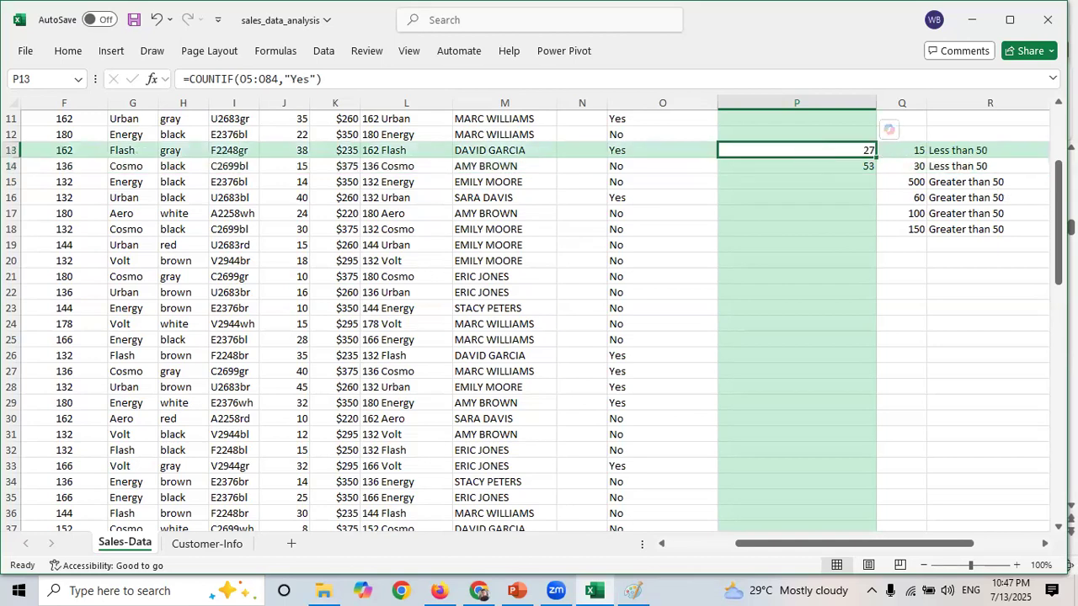
{"action": "left_click_drag", "start_coordinate": [1060, 227], "coordinate": [1060, 203]}
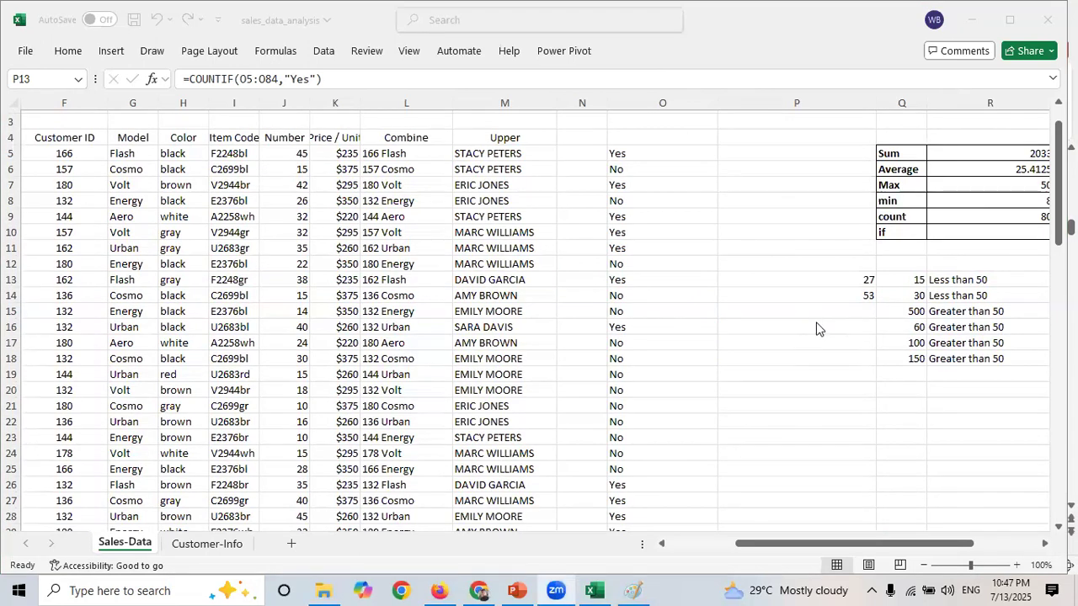
{"action": "left_click", "coordinate": [783, 324]}
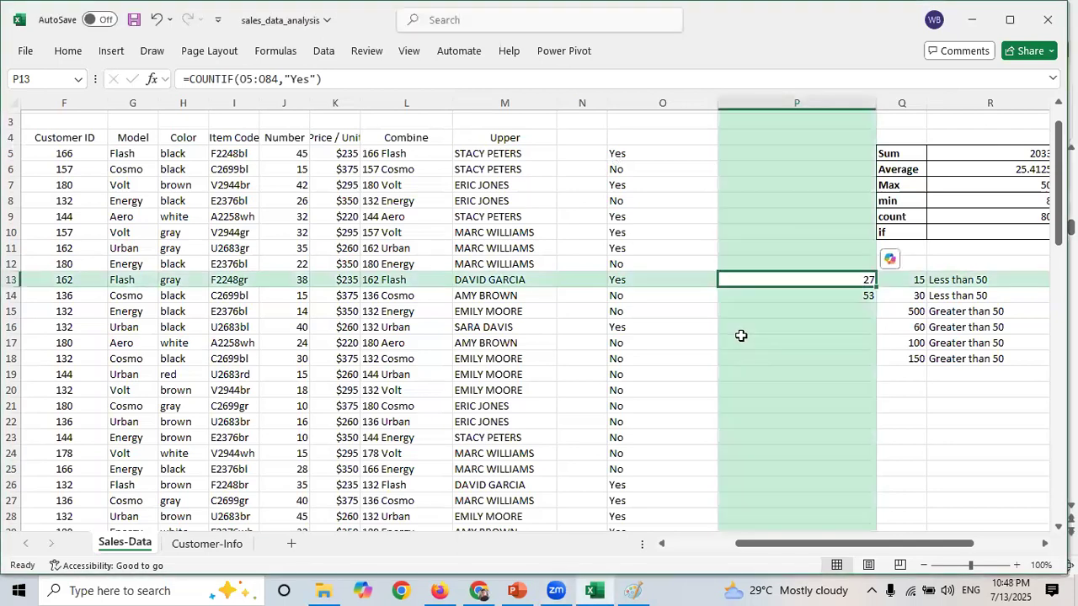
{"action": "left_click_drag", "start_coordinate": [638, 157], "coordinate": [640, 432]}
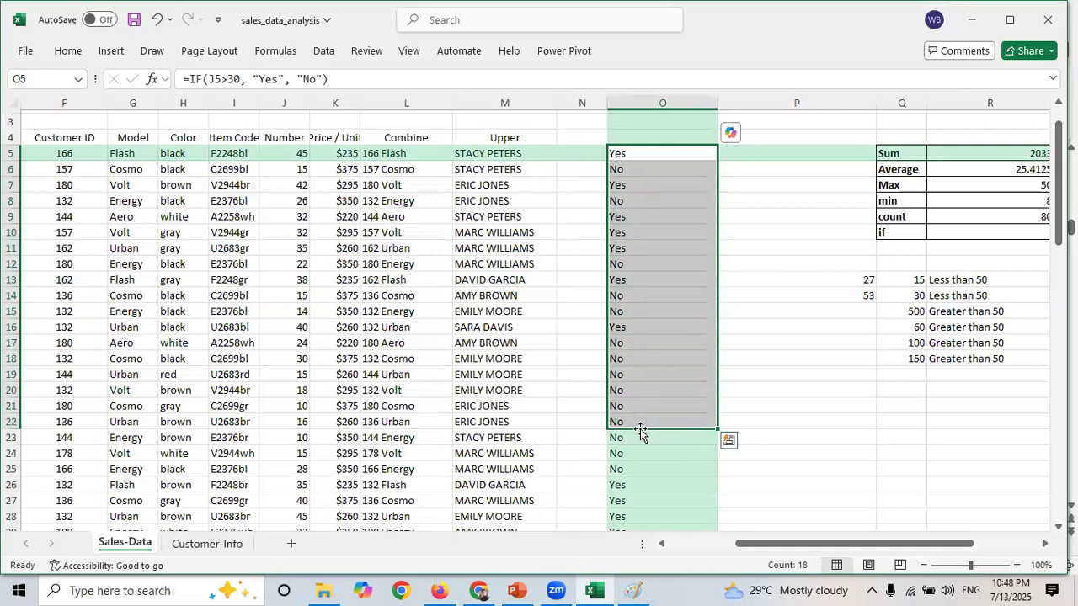
- Write the syntax note "=CountIF(range, criteria)" on the Paint canvas below the IF syntax line
{"action": "left_click", "coordinate": [635, 590]}
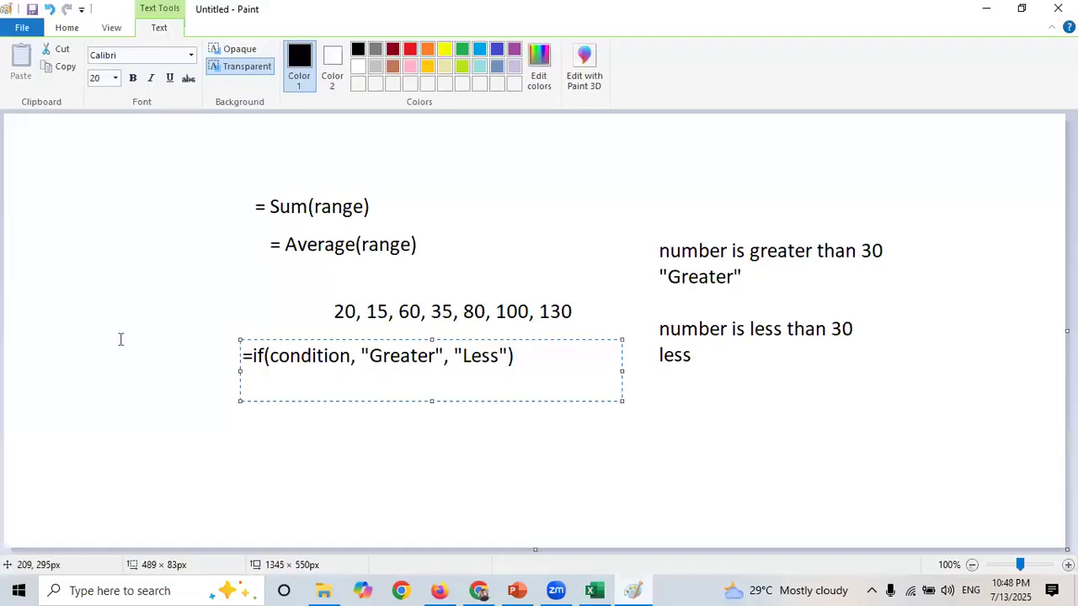
{"action": "left_click", "coordinate": [322, 466]}
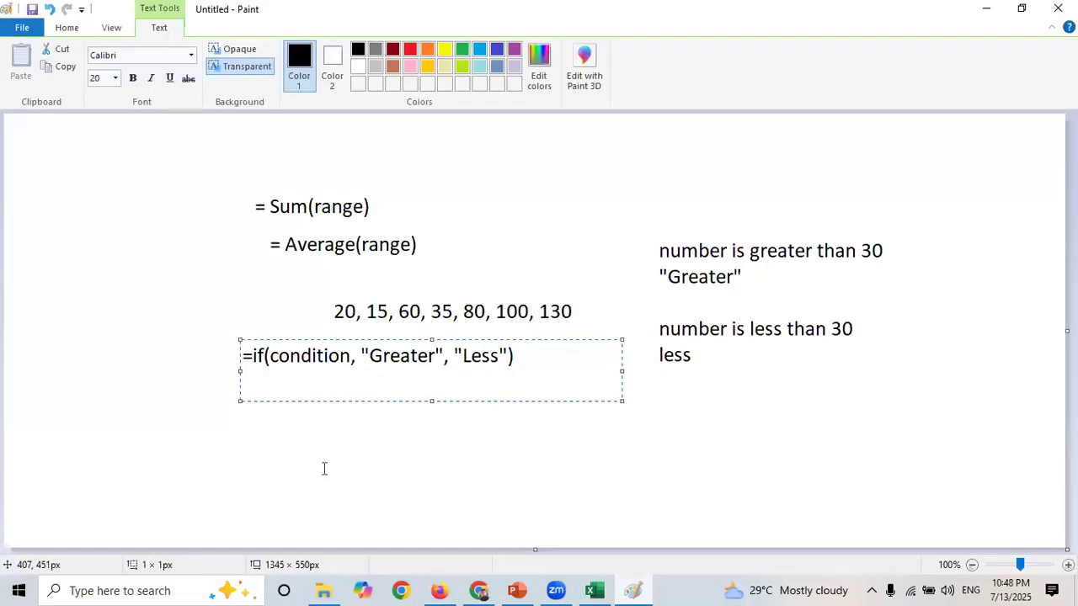
{"action": "left_click", "coordinate": [192, 399]}
{"action": "type", "text": "C"}
{"action": "key", "text": "BackSpace"}
{"action": "type", "text": "="}
{"action": "key", "text": "BackSpace"}
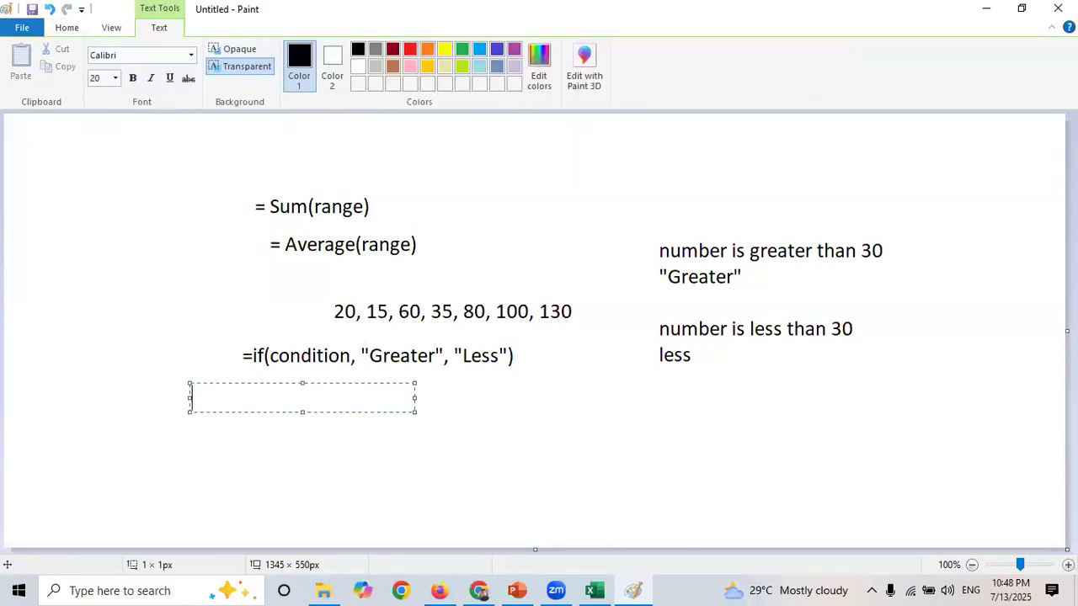
{"action": "type", "text": "=CountIF()"}
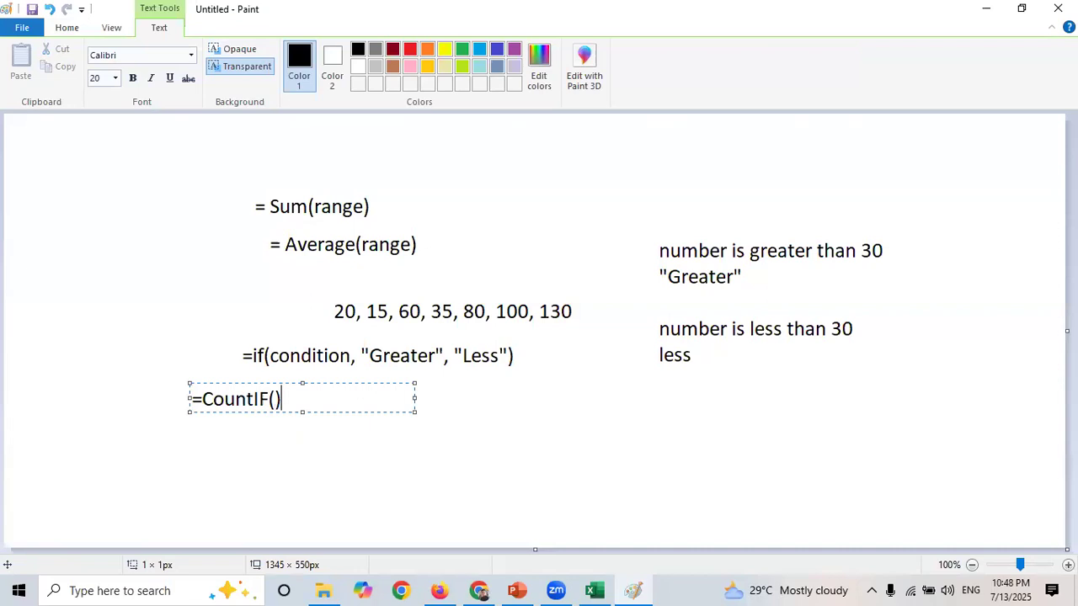
{"action": "key", "text": "Left"}
{"action": "type", "text": "range"}
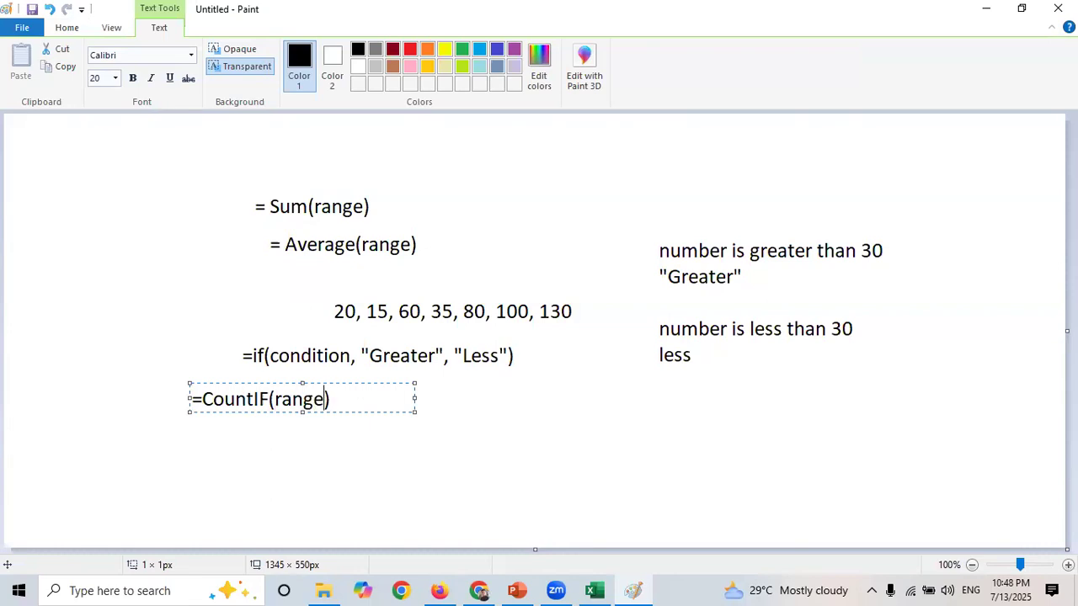
{"action": "type", "text": ", criteria"}
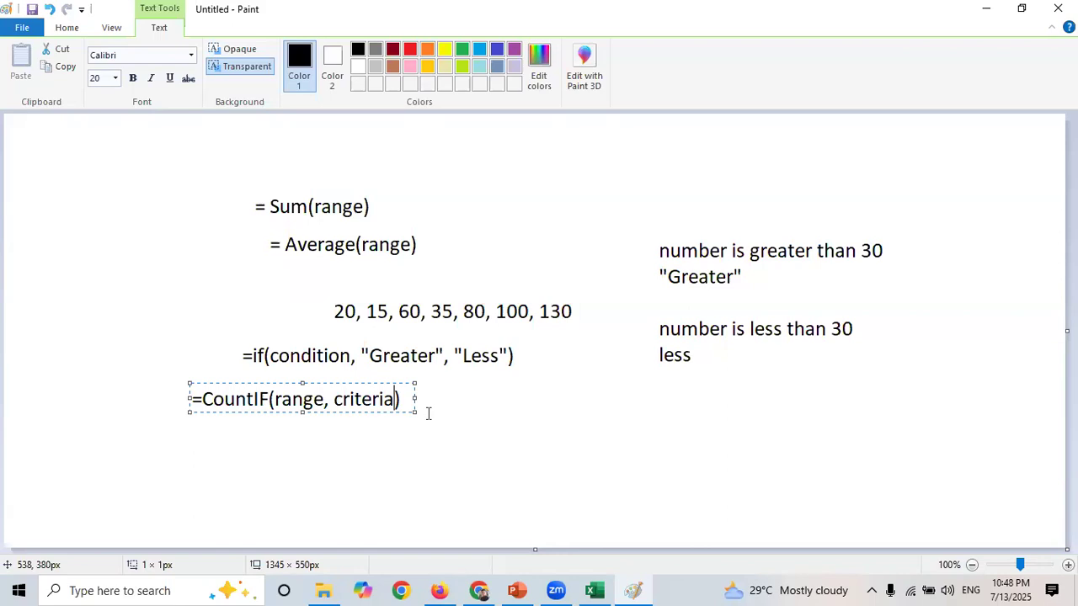
- Start a new text note "= count(" below the COUNTIF syntax line
{"action": "left_click", "coordinate": [229, 440]}
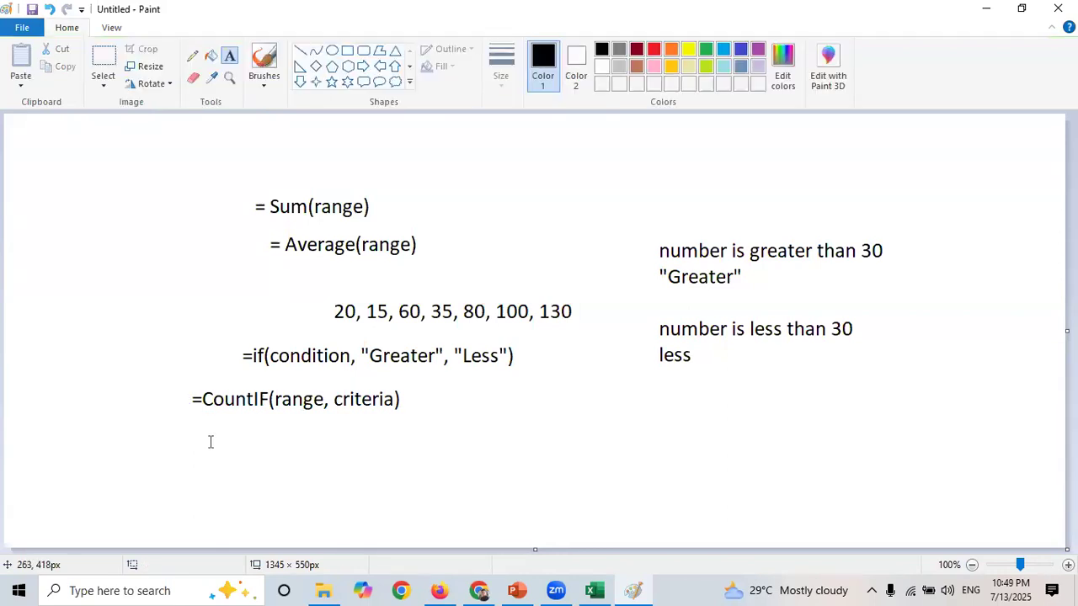
{"action": "left_click", "coordinate": [210, 440]}
{"action": "type", "text": "= count("}
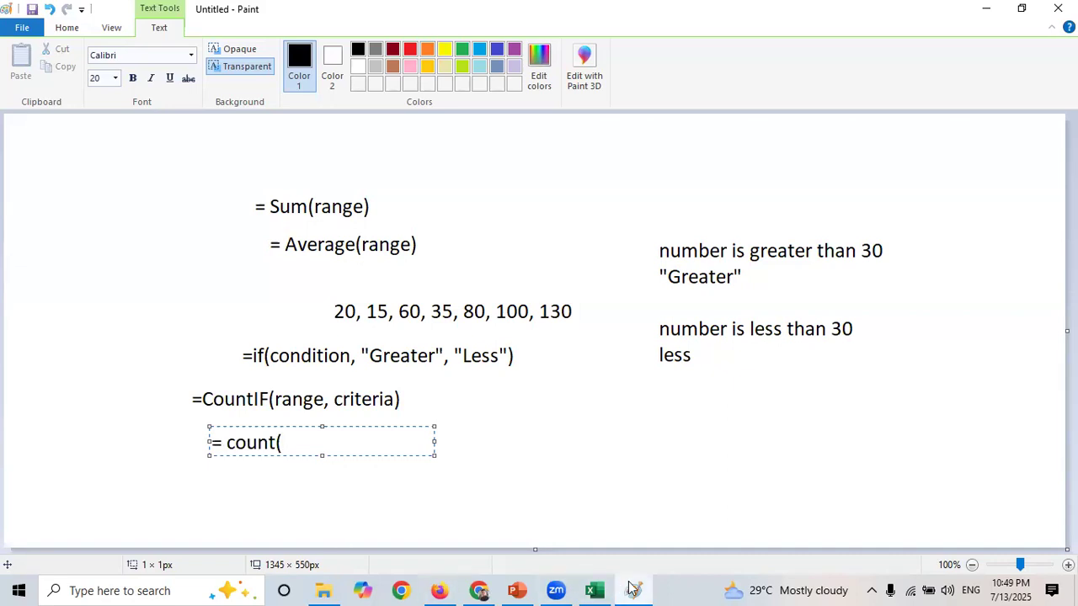
- Inspect the range and criteria arguments of the COUNTIF formula in P13 in the spreadsheet
{"action": "mouse_move", "coordinate": [595, 590]}
{"action": "left_click", "coordinate": [611, 495]}
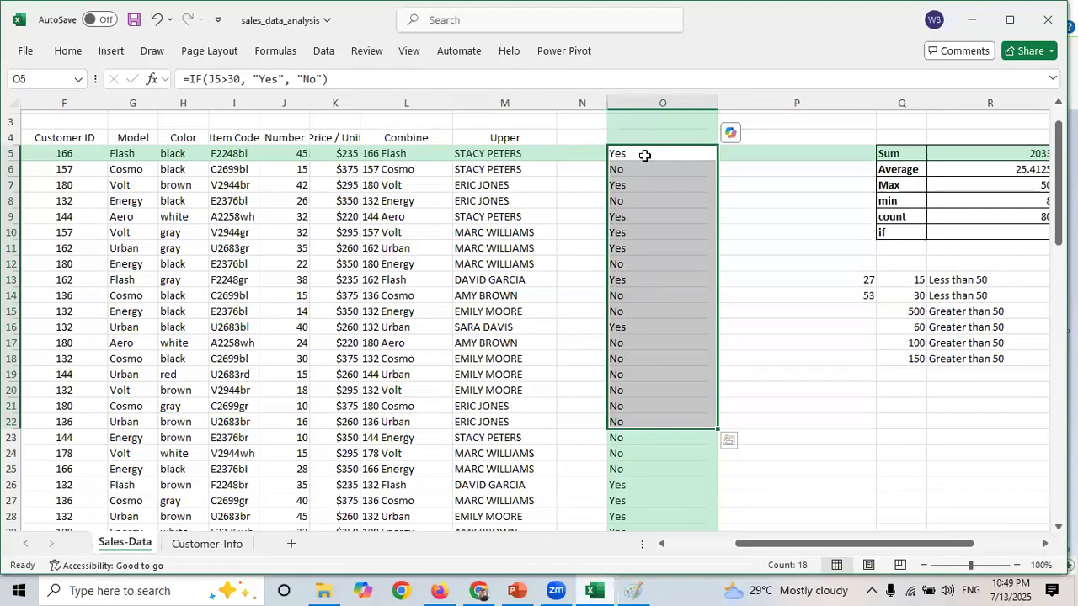
{"action": "left_click", "coordinate": [644, 155]}
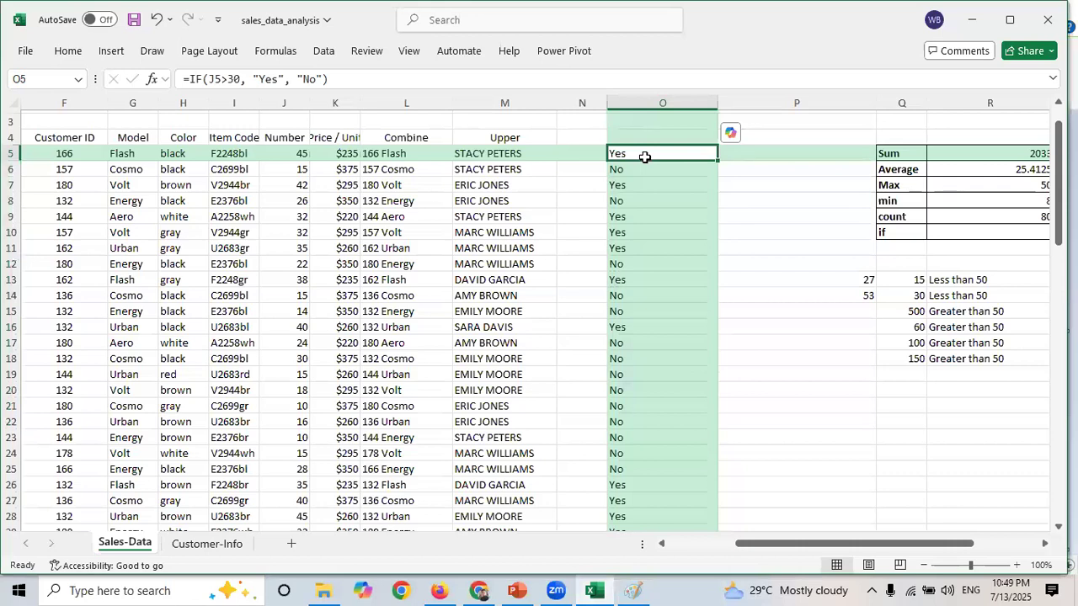
{"action": "left_click", "coordinate": [837, 278]}
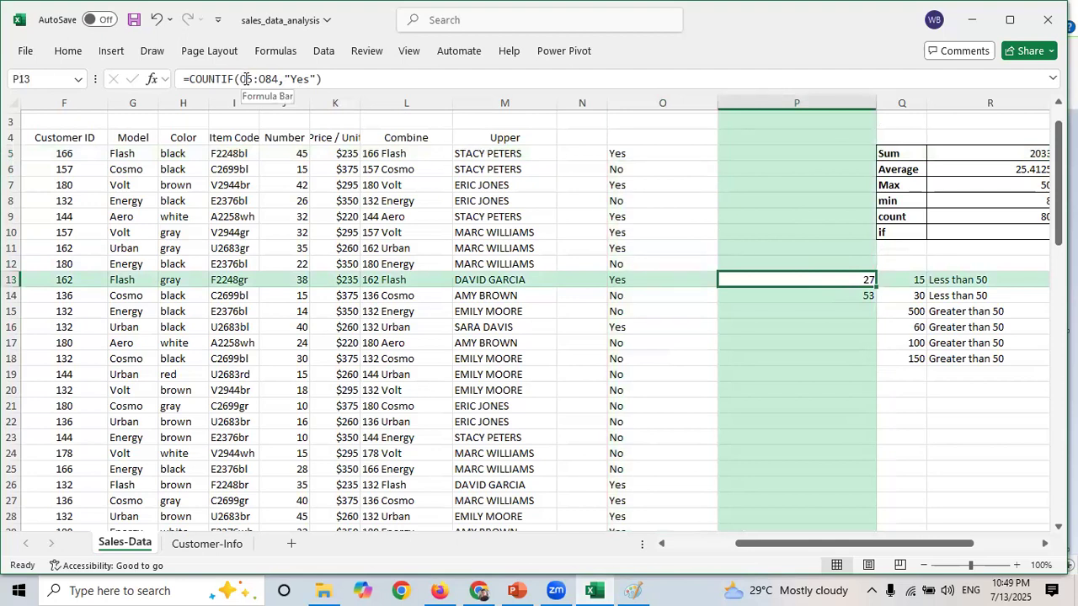
{"action": "left_click_drag", "start_coordinate": [242, 79], "coordinate": [278, 80]}
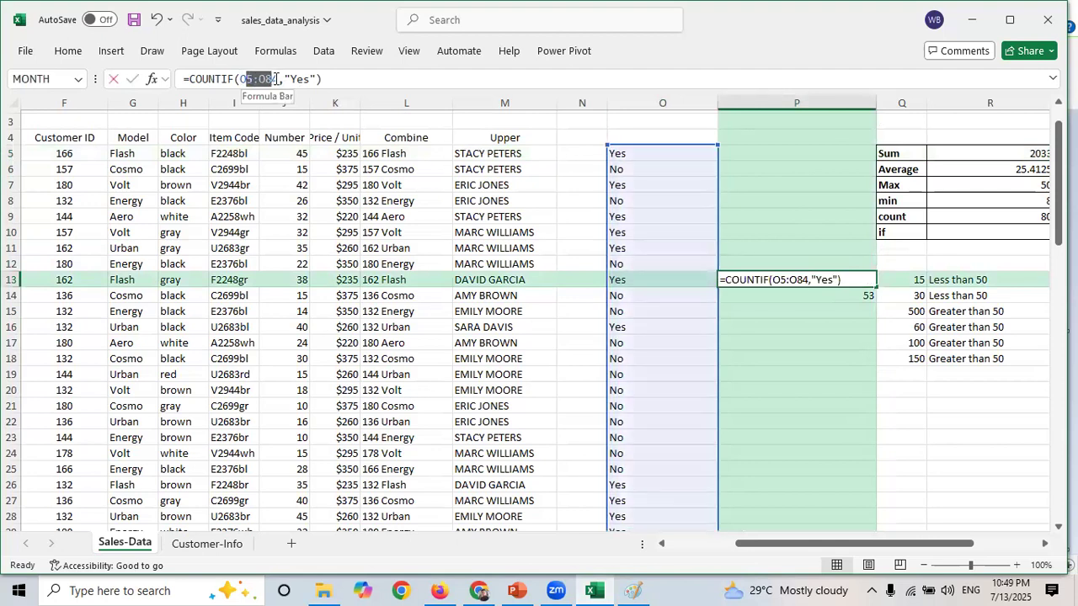
{"action": "left_click", "coordinate": [536, 212]}
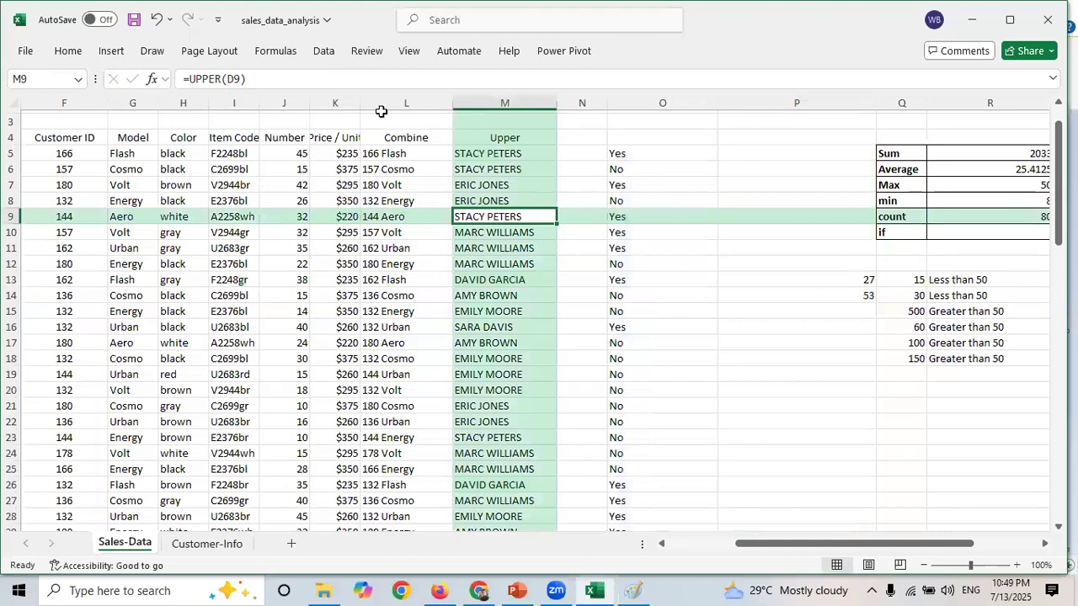
{"action": "left_click", "coordinate": [847, 278]}
{"action": "key", "text": "ctrl+space"}
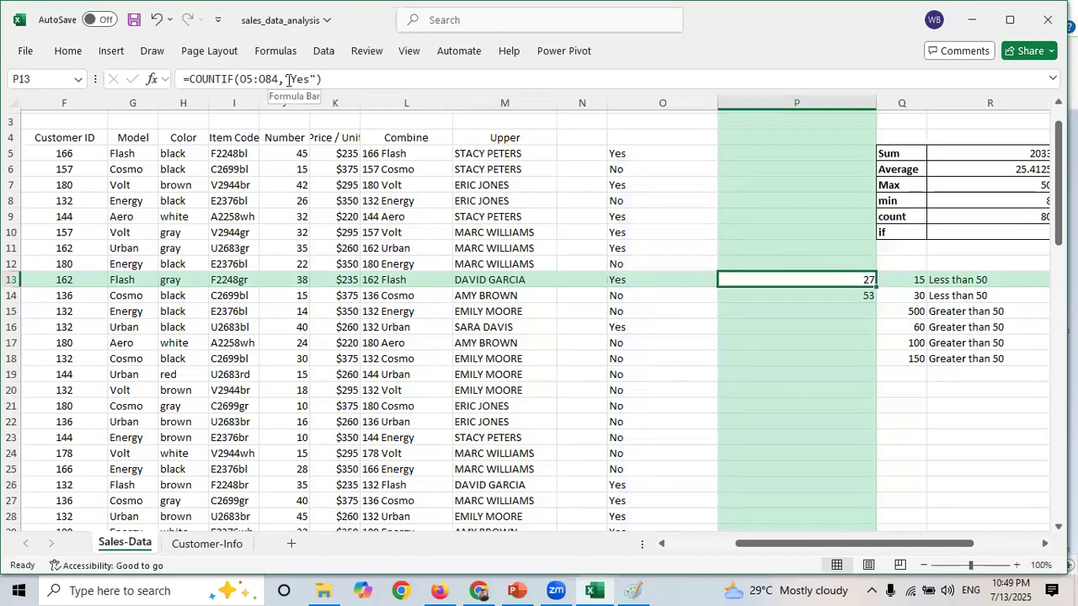
{"action": "left_click_drag", "start_coordinate": [278, 78], "coordinate": [243, 78]}
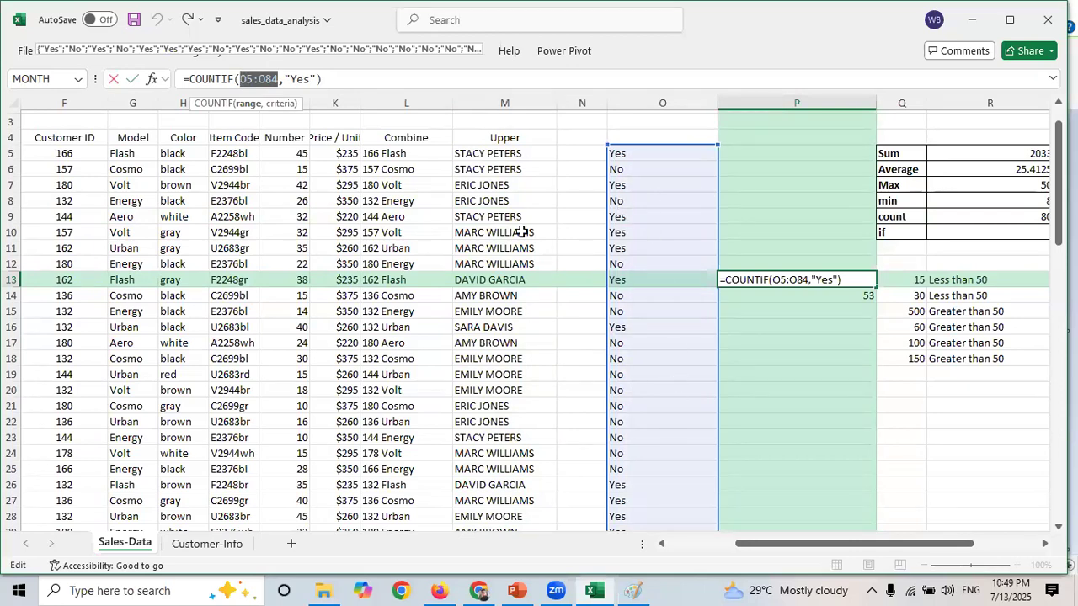
{"action": "left_click", "coordinate": [318, 78]}
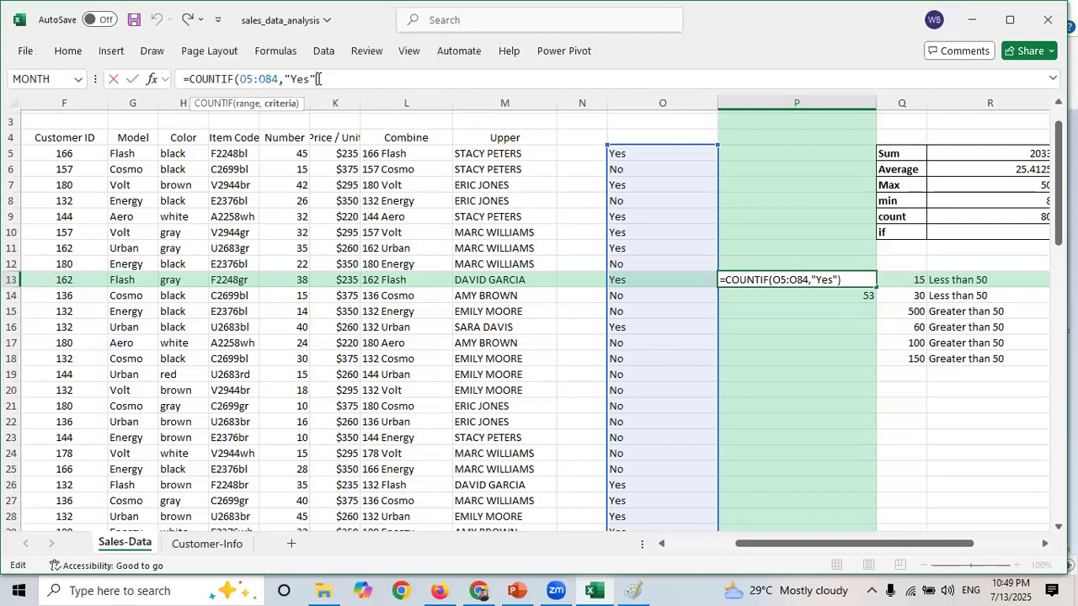
{"action": "left_click_drag", "start_coordinate": [319, 78], "coordinate": [286, 78]}
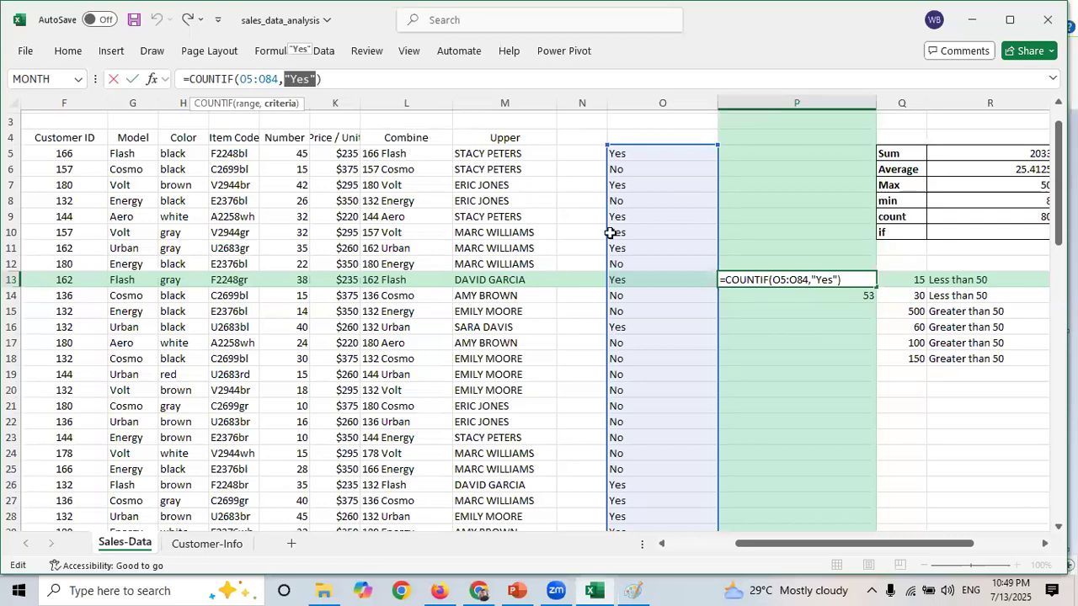
{"action": "key", "text": "ctrl+Return"}
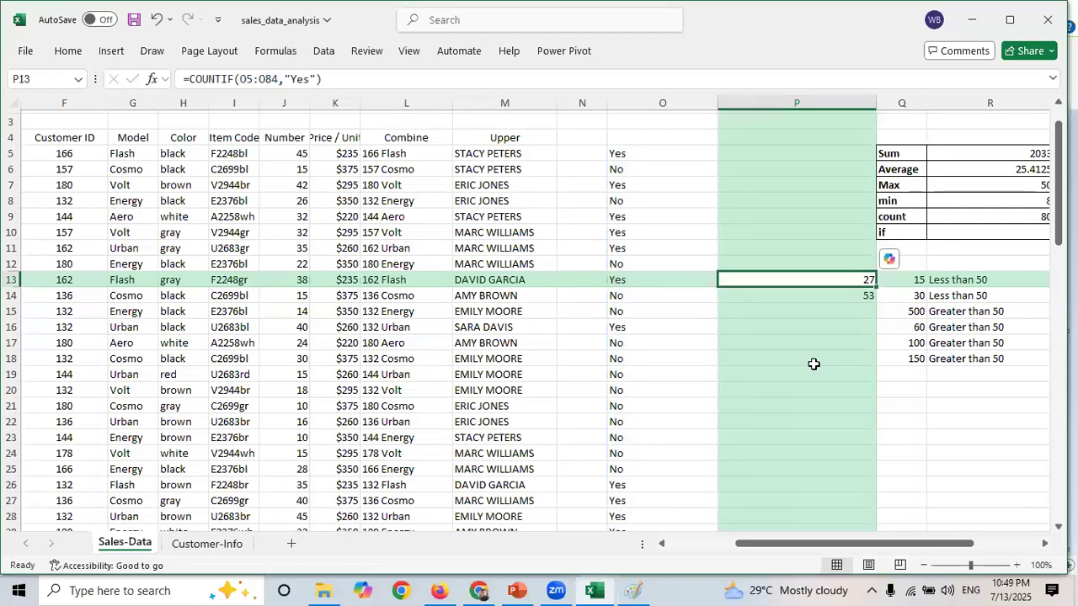
- Inspect the COUNTIF formula in P14 and return to the one in P13
{"action": "left_click", "coordinate": [813, 363]}
{"action": "left_click", "coordinate": [798, 299]}
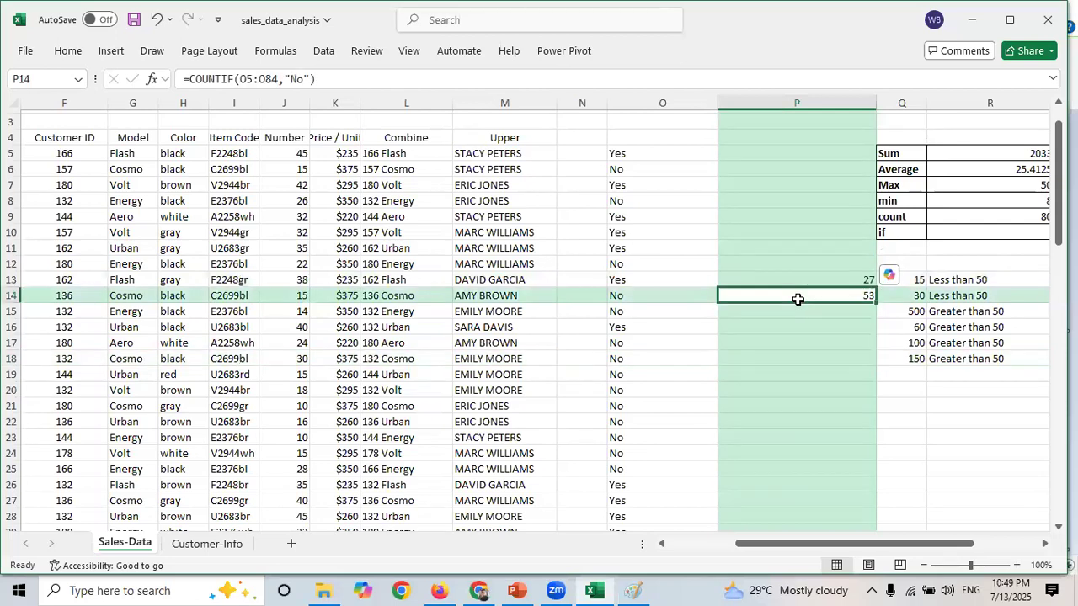
{"action": "double_click", "coordinate": [299, 78]}
{"action": "key", "text": "Escape"}
{"action": "left_click", "coordinate": [823, 278]}
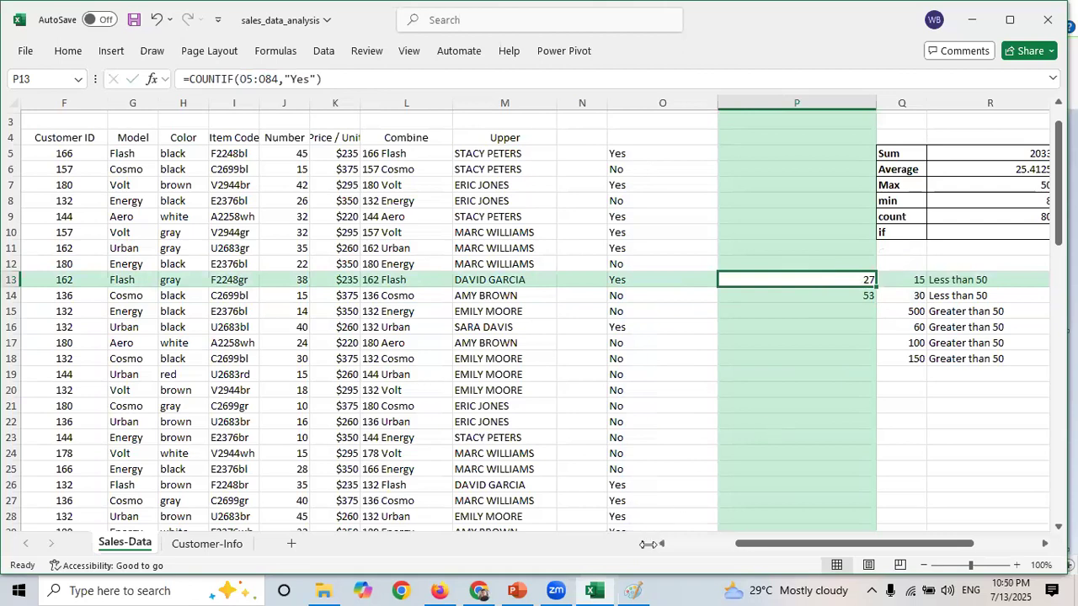
- Close the Paint text note and advance the presentation to the IF Function slide
{"action": "left_click", "coordinate": [636, 588]}
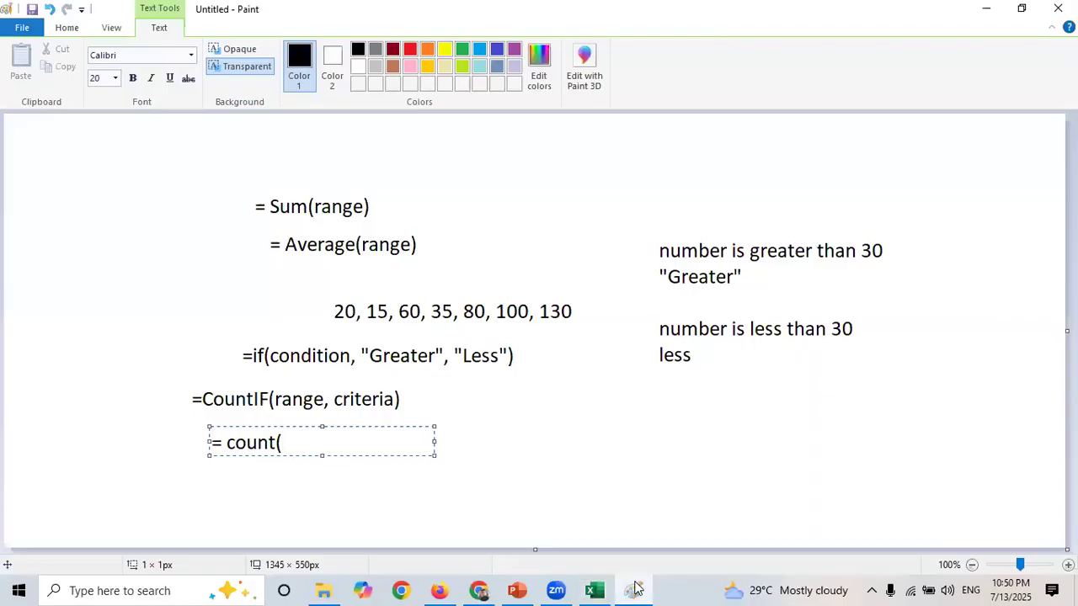
{"action": "left_click", "coordinate": [633, 491]}
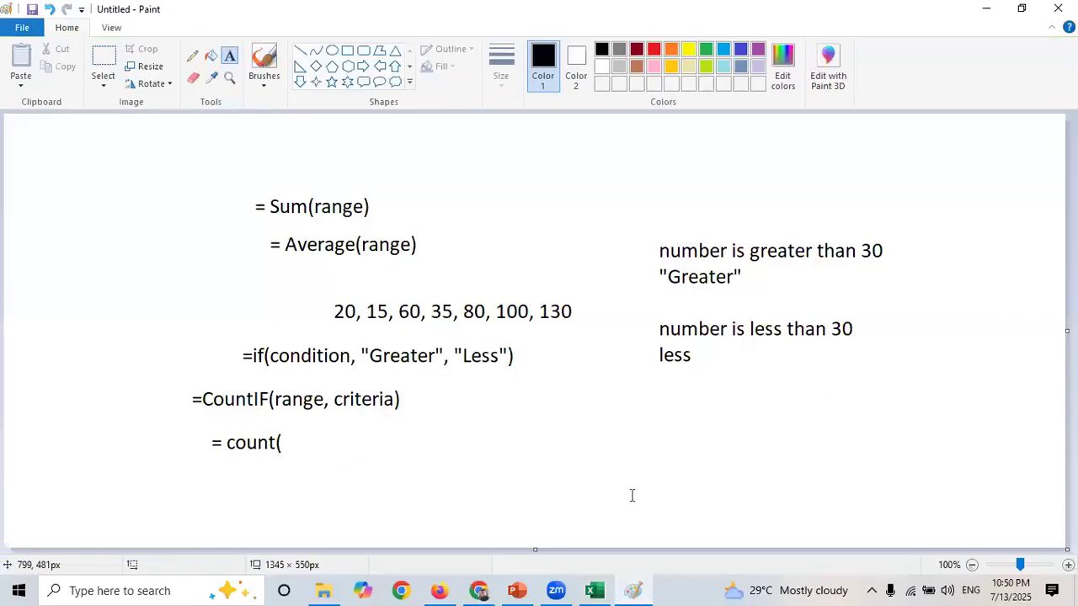
{"action": "left_click", "coordinate": [517, 591]}
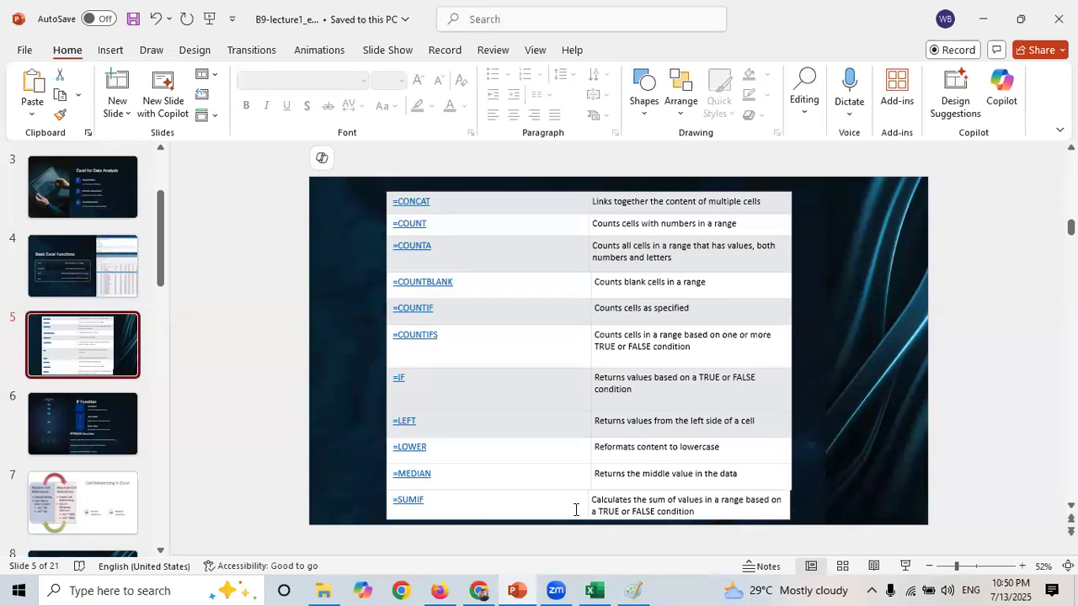
{"action": "scroll", "coordinate": [576, 510], "scroll_direction": "down", "scroll_amount": 1}
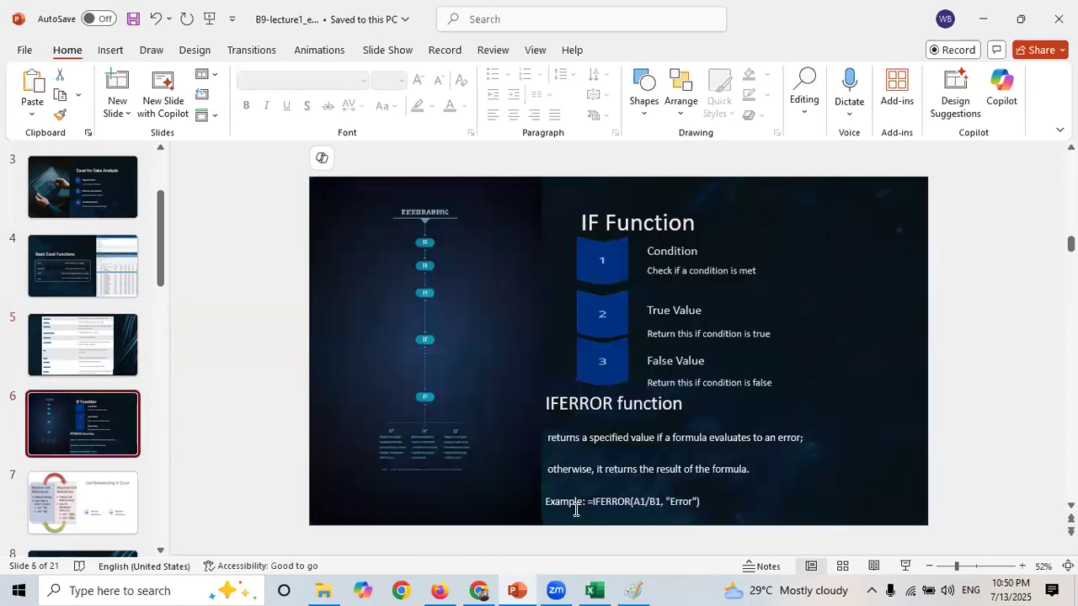
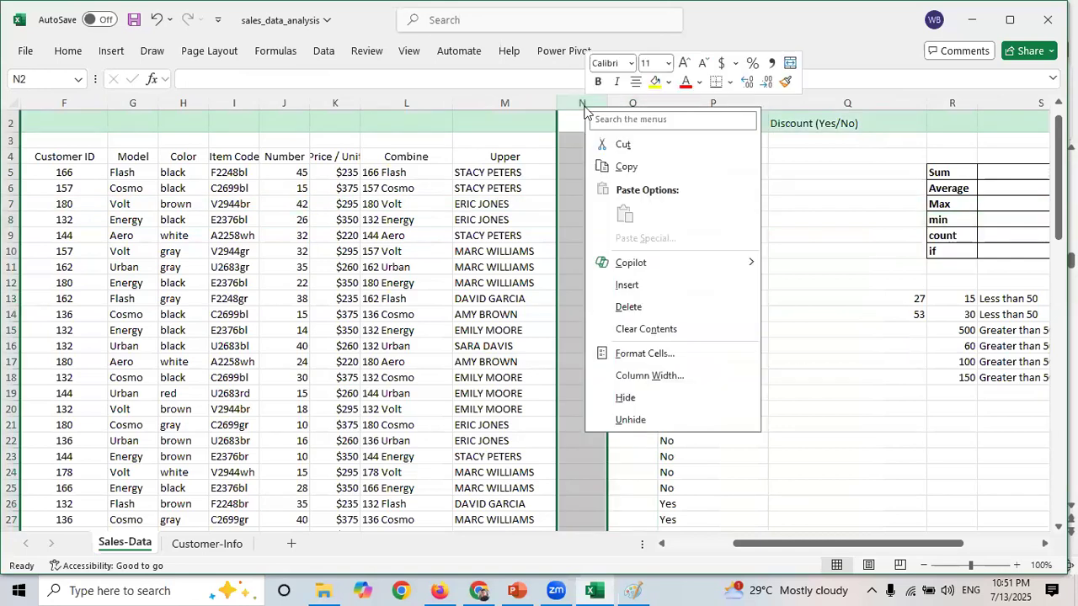
- Insert a new blank column N between the Upper column and the discount column
{"action": "left_click", "coordinate": [648, 278]}
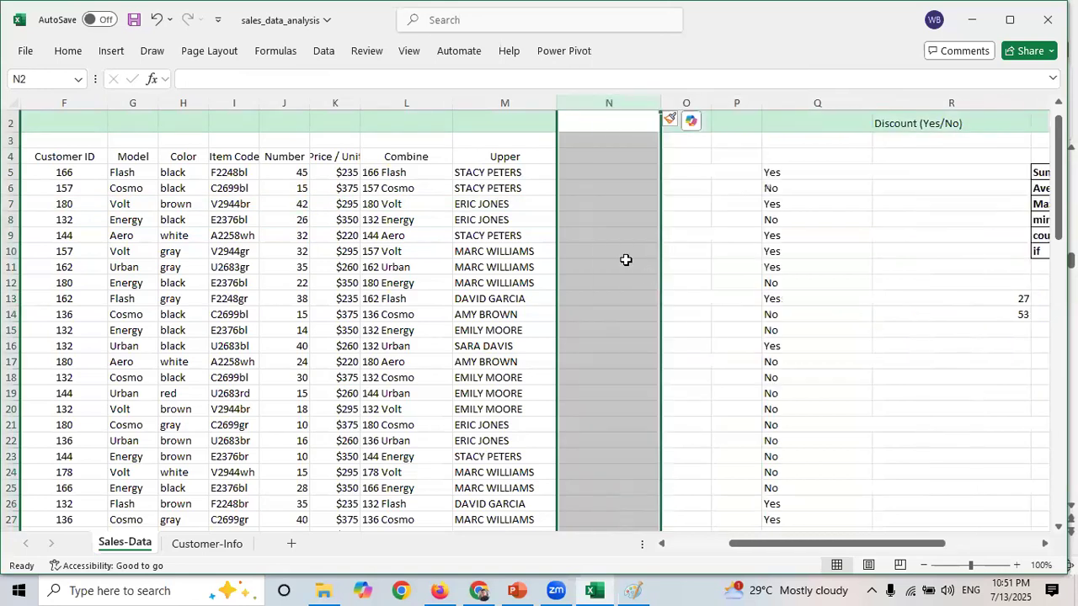
{"action": "left_click", "coordinate": [626, 264]}
{"action": "left_click", "coordinate": [722, 362]}
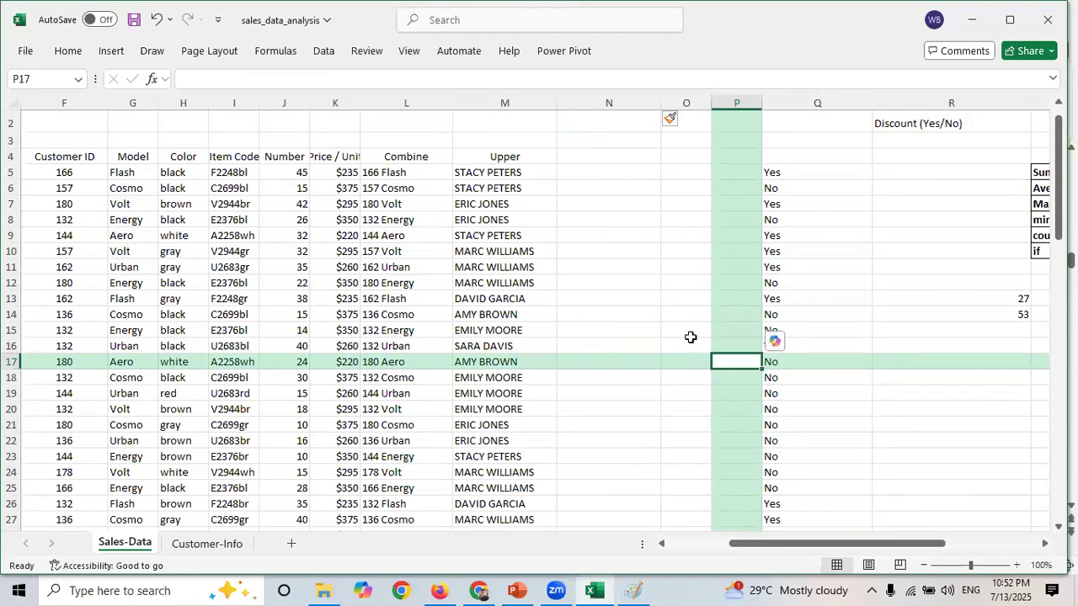
- Switch to Paint and start a new blank canvas without saving the existing notes
{"action": "left_click", "coordinate": [633, 591]}
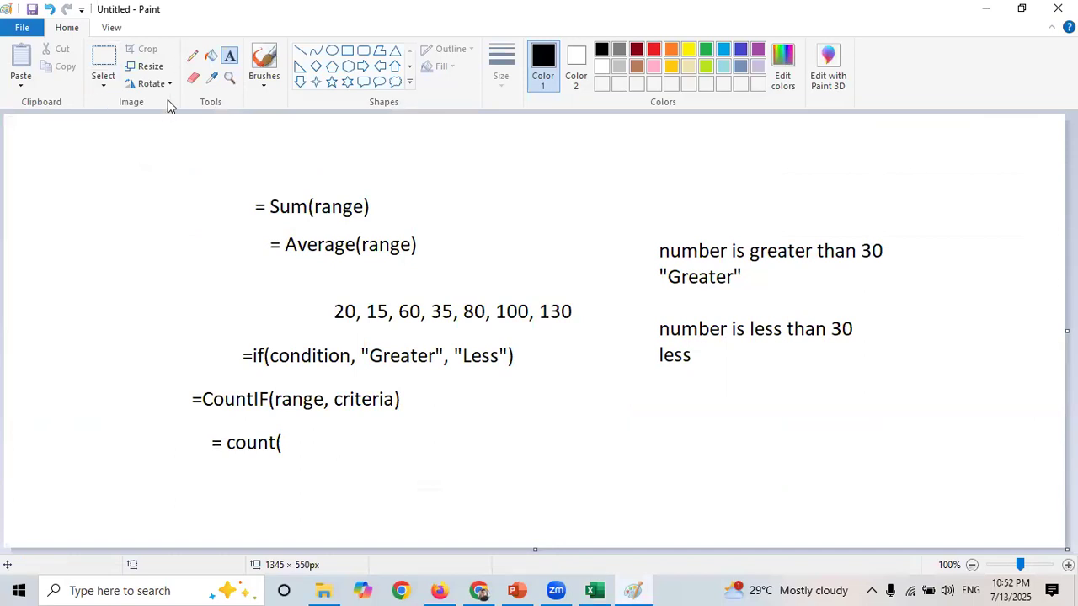
{"action": "left_click", "coordinate": [24, 31]}
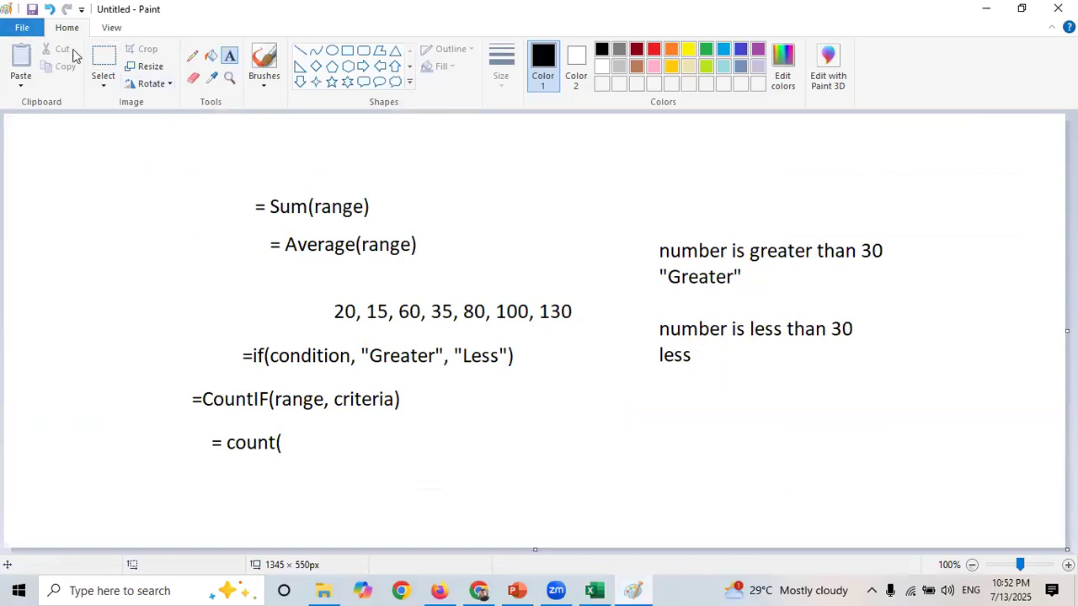
{"action": "left_click", "coordinate": [193, 134]}
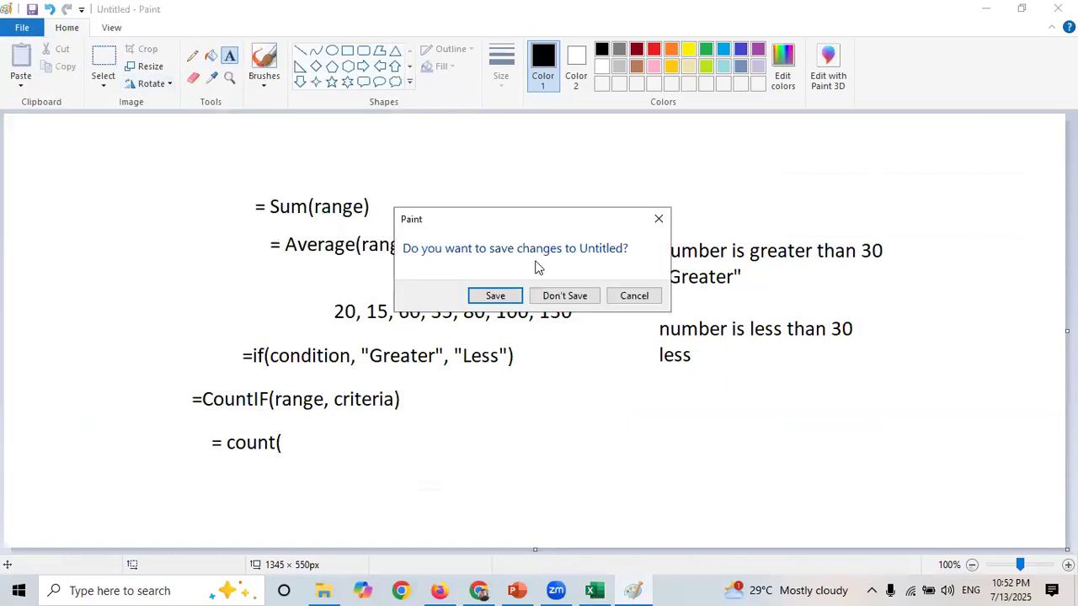
{"action": "left_click", "coordinate": [549, 295]}
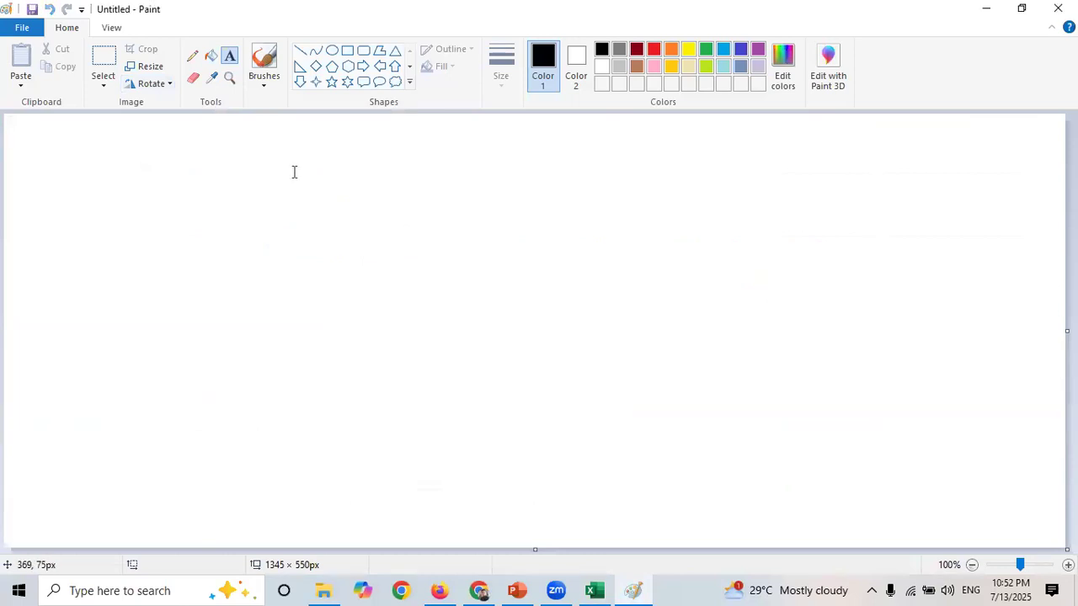
- Write the heading "Cell referencing" near the top of the canvas and open a new text box below it
{"action": "left_click", "coordinate": [293, 164]}
{"action": "type", "text": "Cell"}
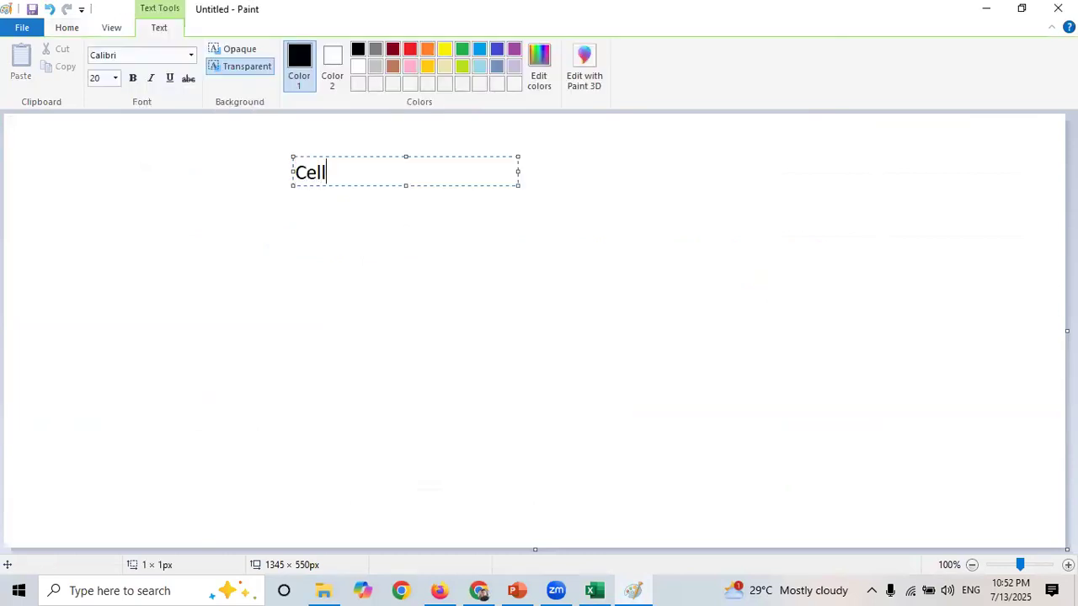
{"action": "type", "text": " referencing"}
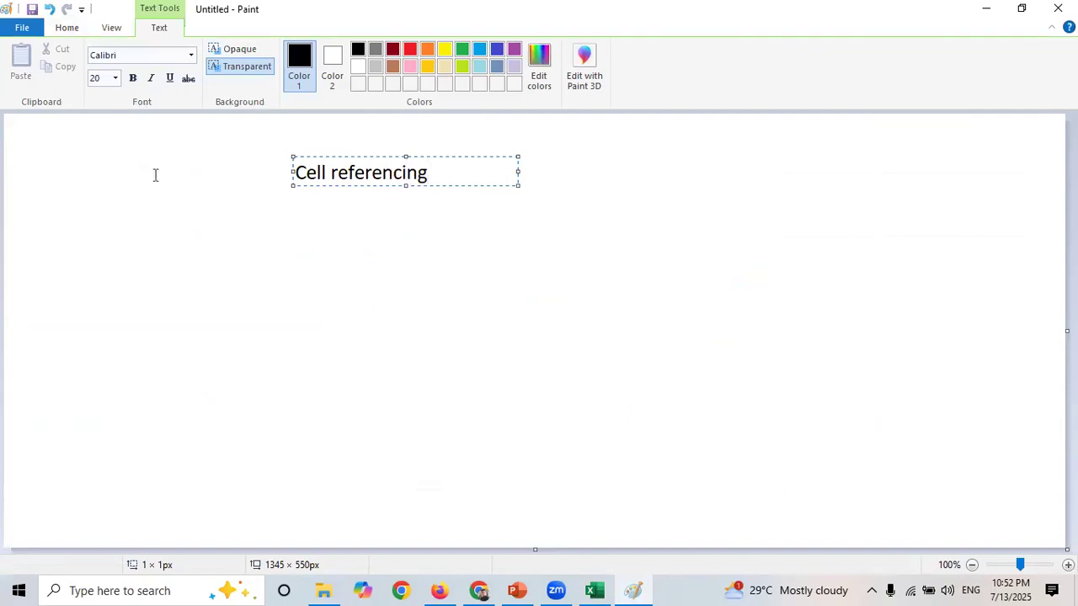
{"action": "left_click", "coordinate": [127, 235]}
{"action": "left_click", "coordinate": [127, 235]}
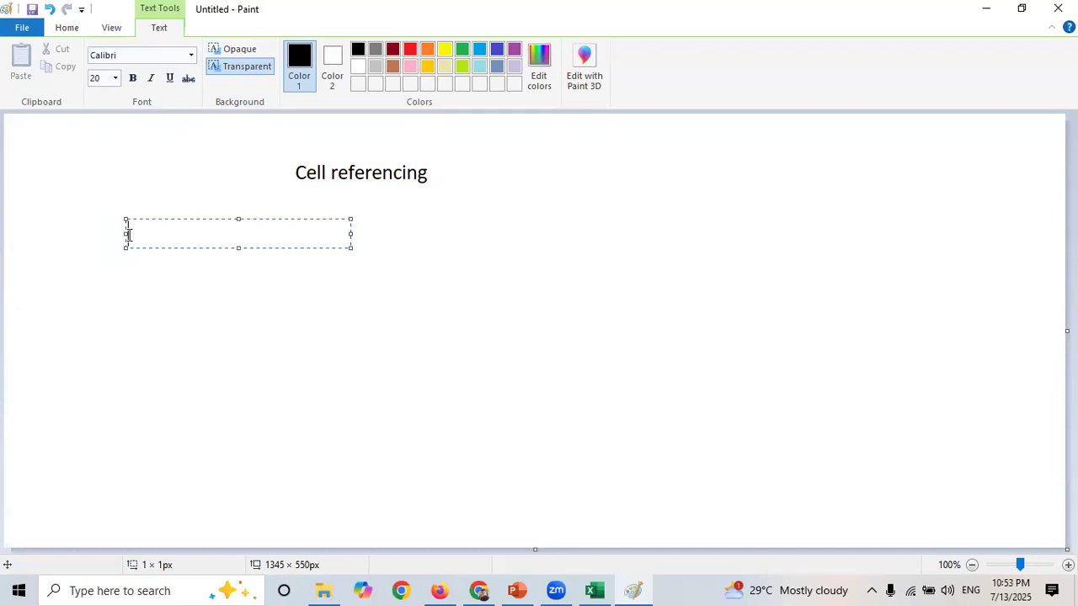
- Examine the Sales-Data sheet's columns and rows in the spreadsheet
{"action": "left_click", "coordinate": [591, 586]}
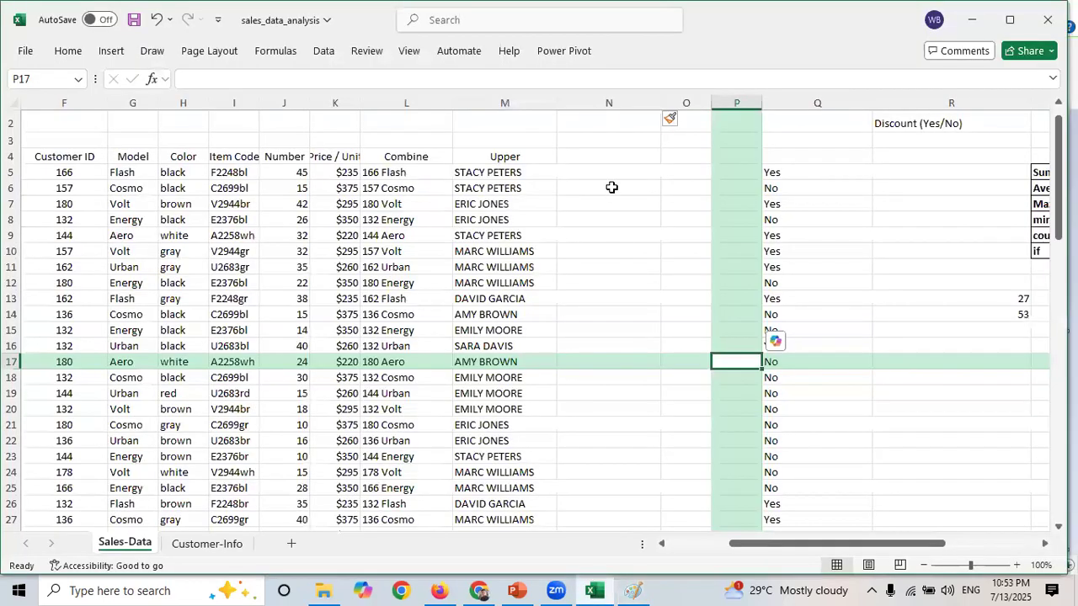
{"action": "left_click", "coordinate": [611, 186]}
{"action": "left_click", "coordinate": [611, 246]}
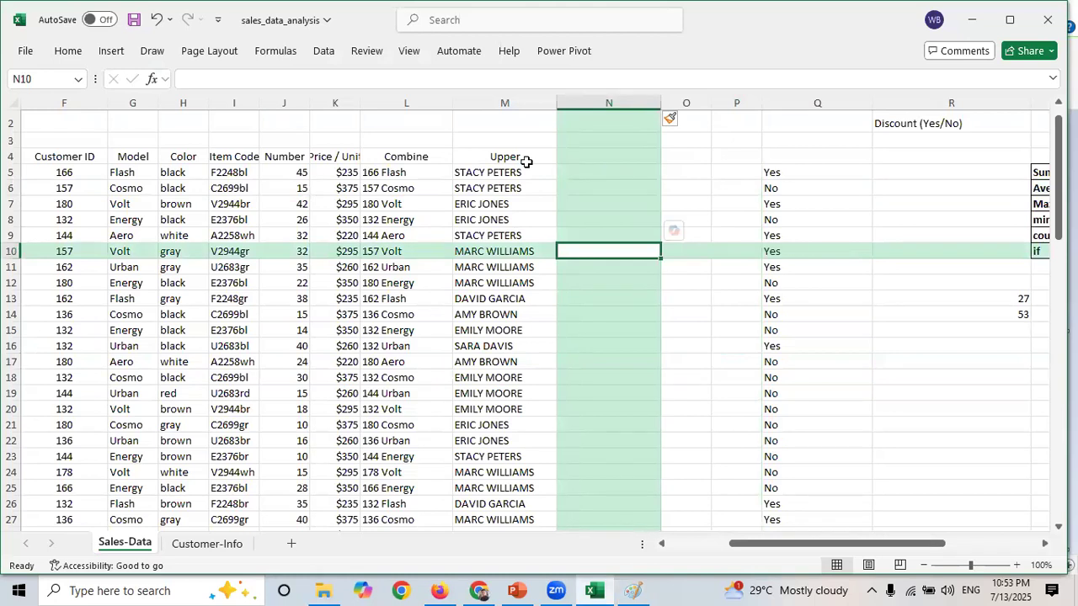
{"action": "left_click", "coordinate": [594, 186]}
{"action": "left_click", "coordinate": [605, 294], "text": "shift"}
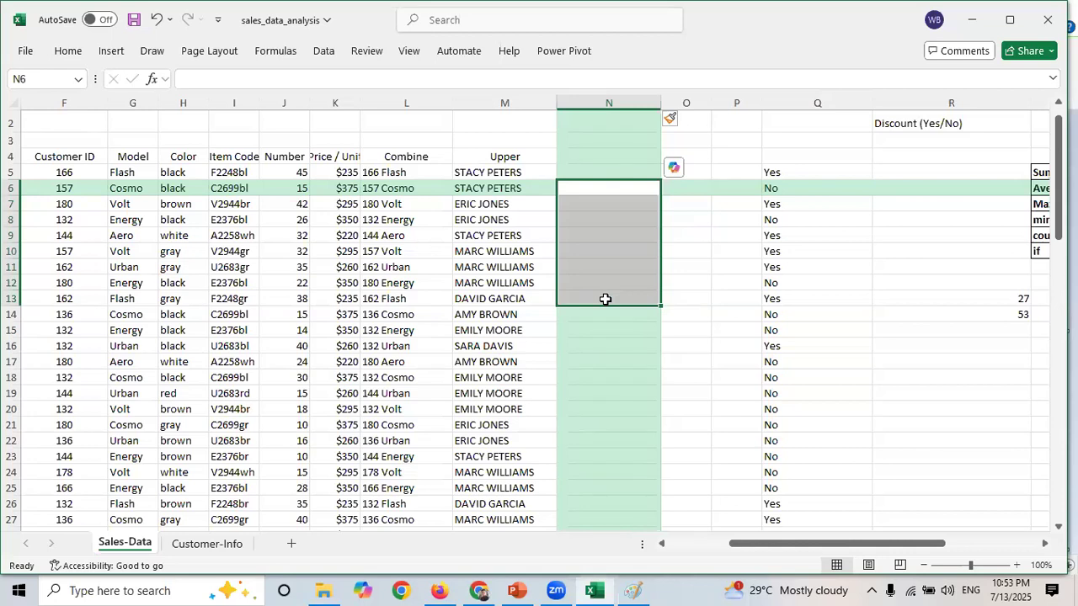
{"action": "left_click", "coordinate": [462, 206]}
{"action": "key", "text": "ctrl+Down"}
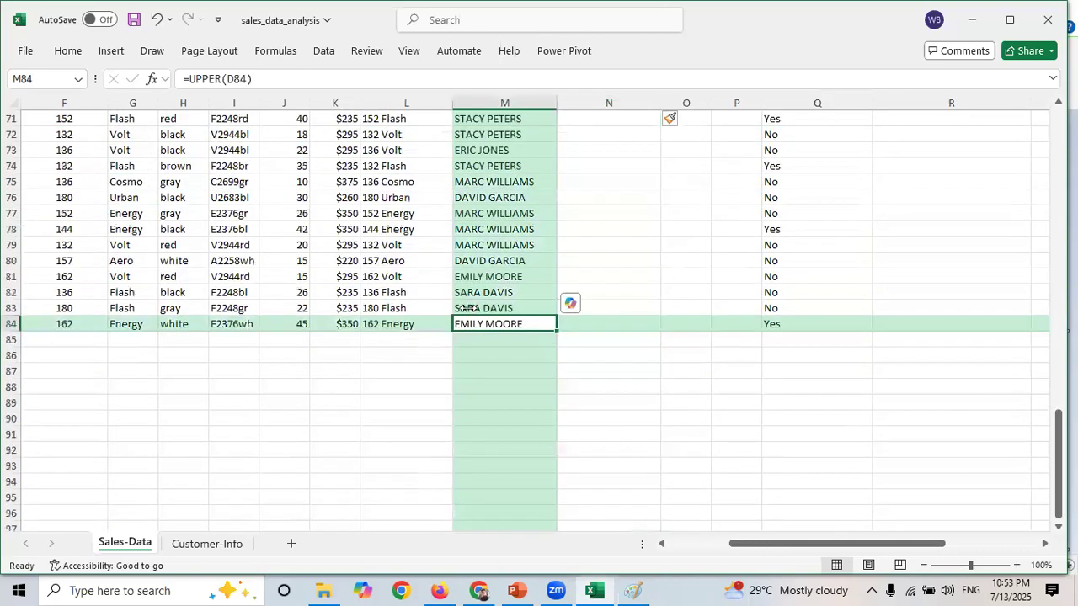
{"action": "left_click_drag", "start_coordinate": [1059, 441], "coordinate": [1058, 149]}
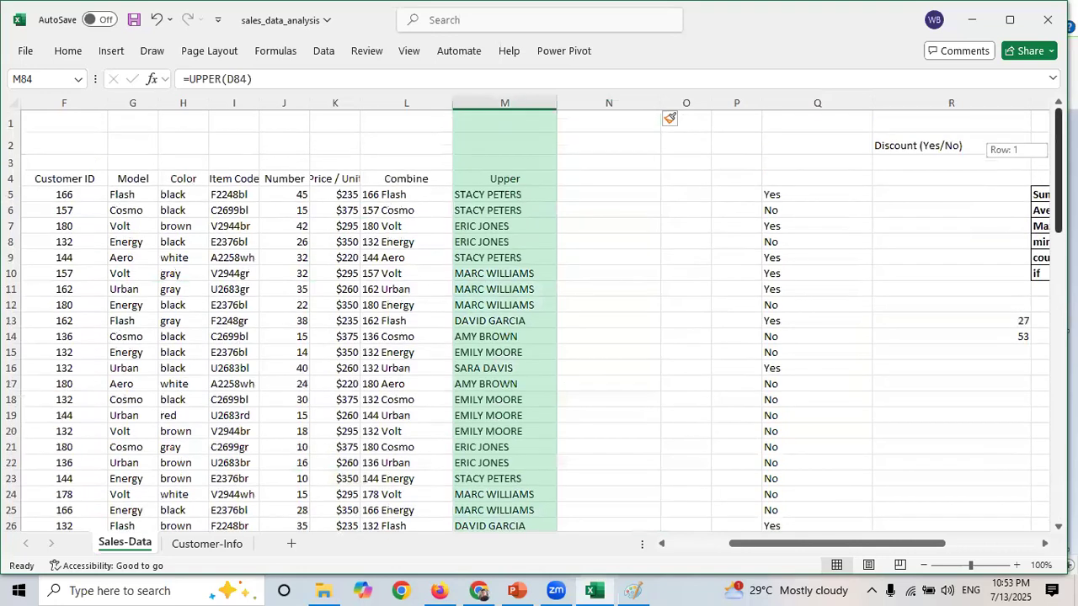
{"action": "left_click", "coordinate": [588, 145]}
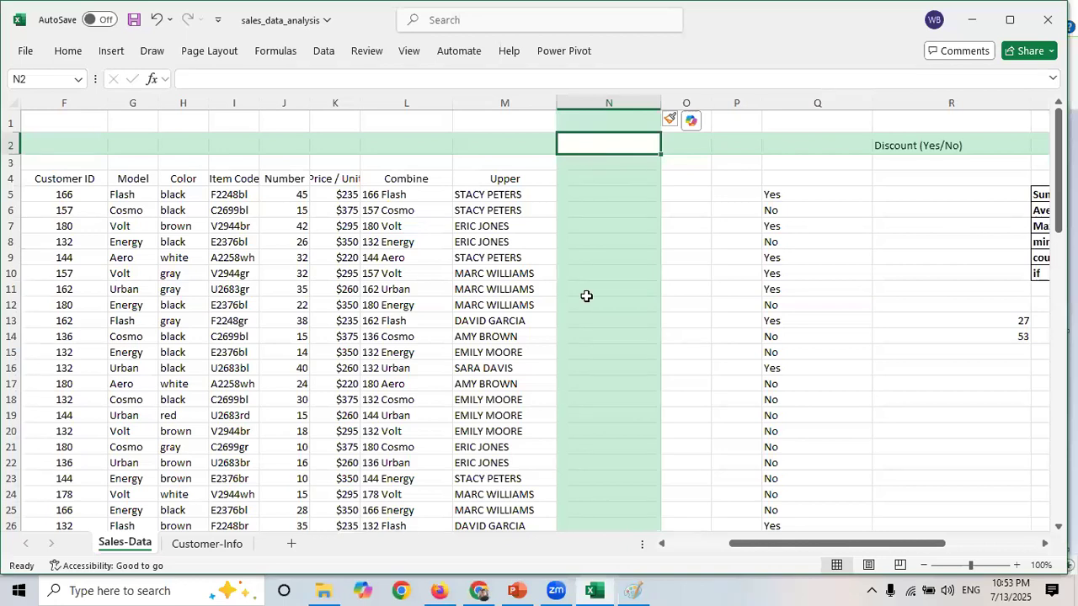
- Switch to Paint and write "Relative" in the text box below the heading
{"action": "left_click", "coordinate": [637, 590]}
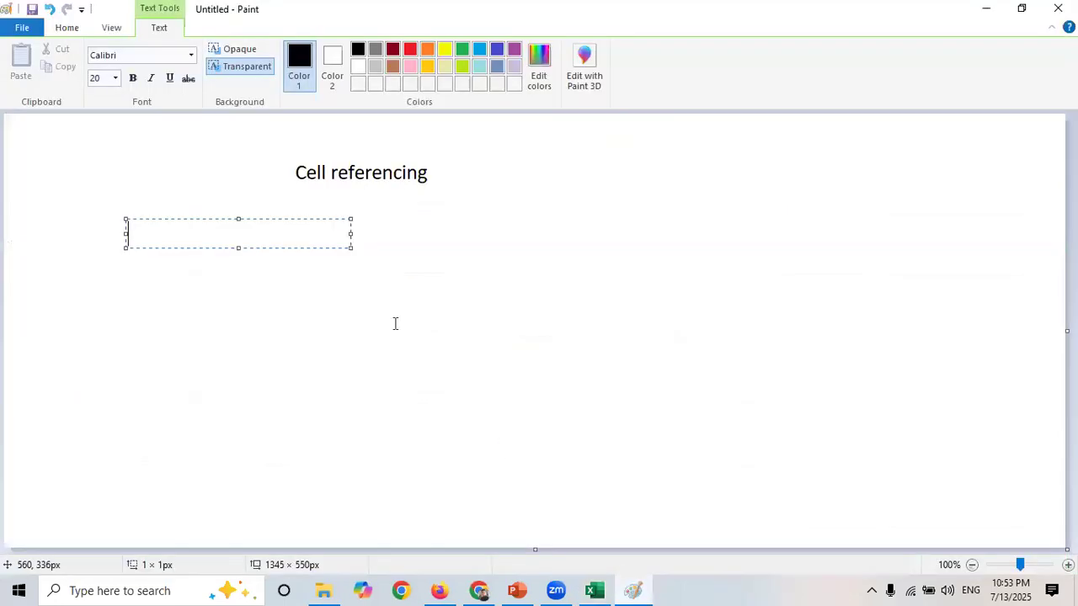
{"action": "type", "text": "Rel"}
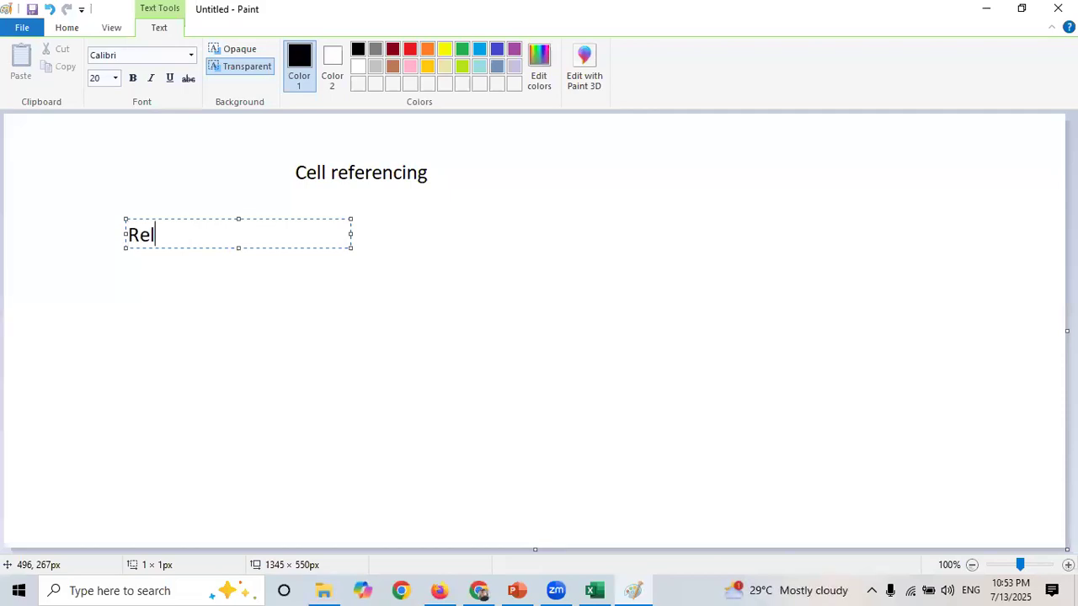
{"action": "type", "text": "ative"}
- Add a second text note "Absolute" to the right of "Relative"
{"action": "left_click", "coordinate": [482, 238]}
{"action": "left_click", "coordinate": [482, 238]}
{"action": "type", "text": "Absolu"}
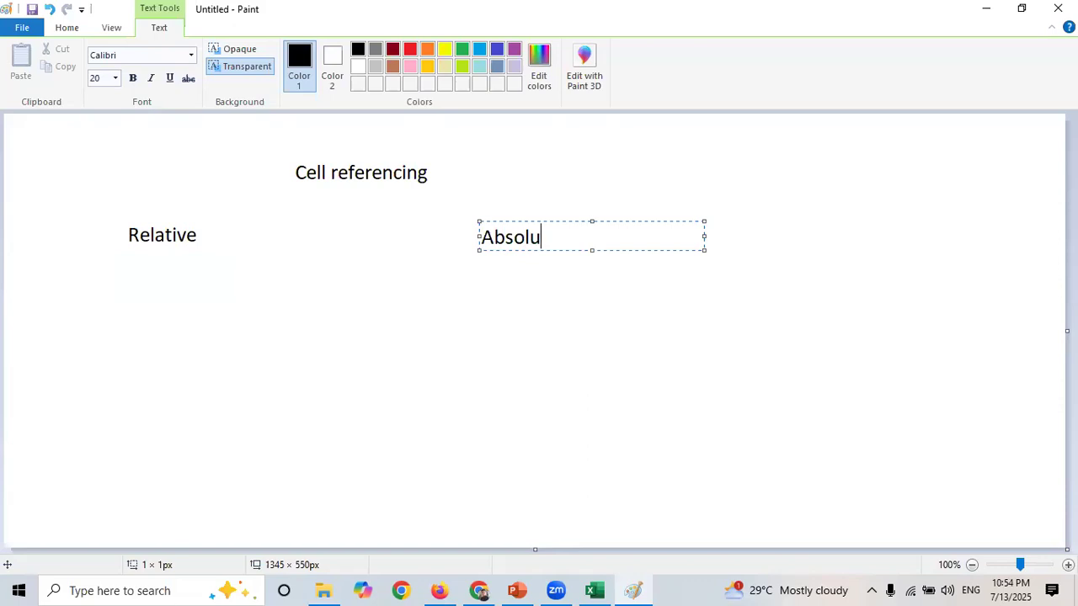
{"action": "type", "text": "te"}
- Switch to the spreadsheet and enter the header "Lower" in N4
{"action": "left_click", "coordinate": [594, 590]}
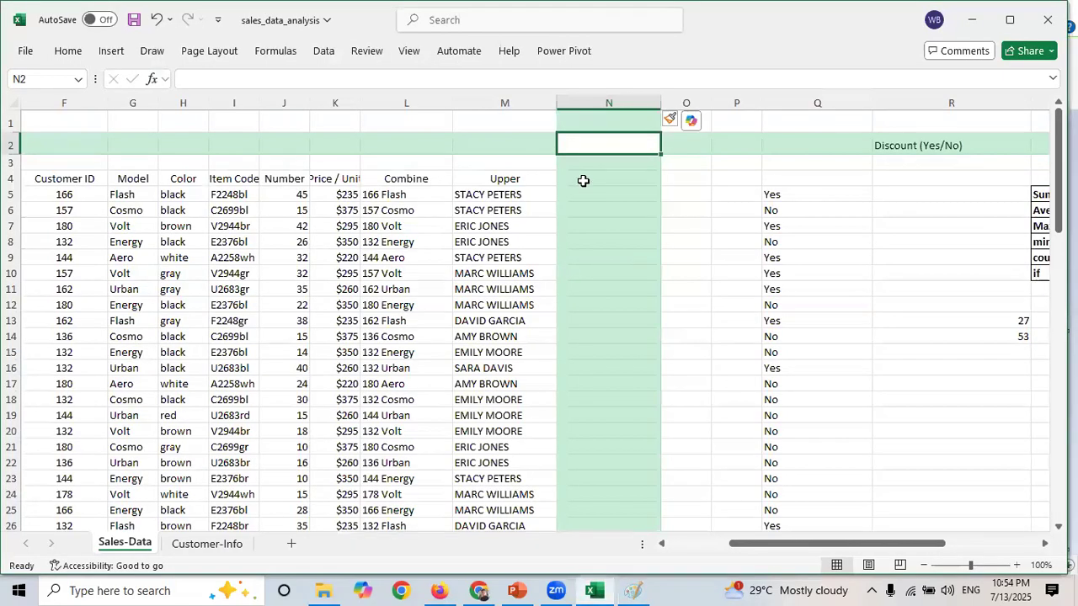
{"action": "left_click", "coordinate": [583, 182]}
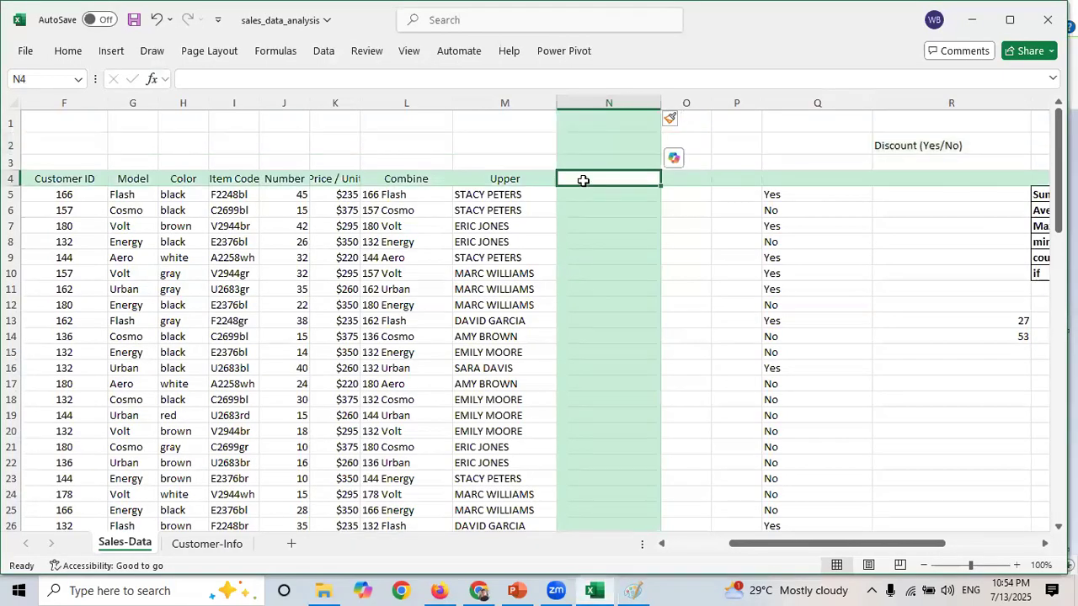
{"action": "type", "text": "Lower"}
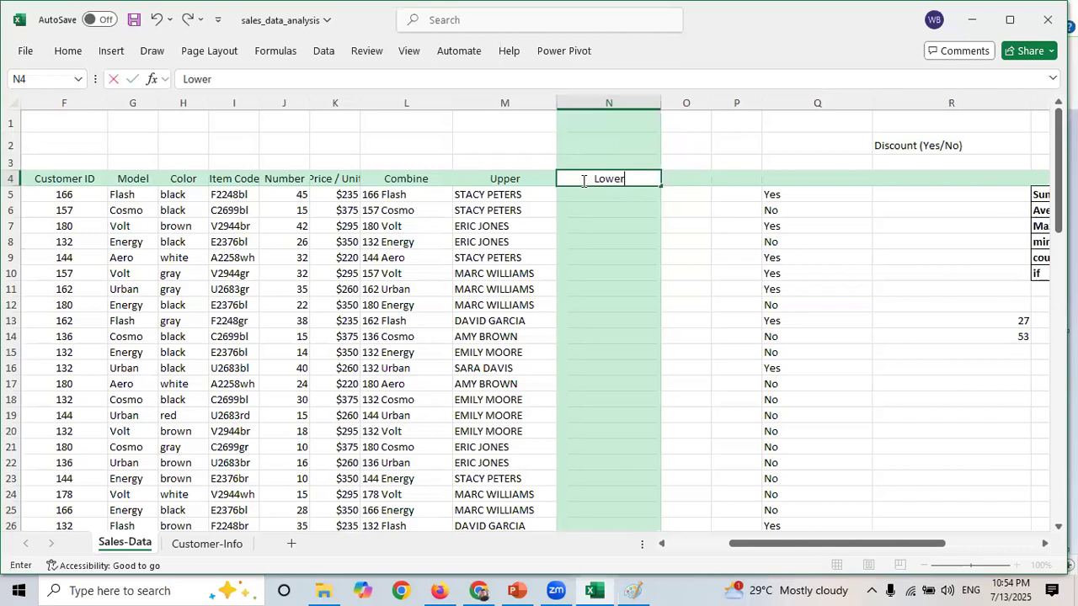
- Enter =LOWER(D5) in N5 to convert the first sales rep name to lowercase
{"action": "left_click", "coordinate": [495, 197]}
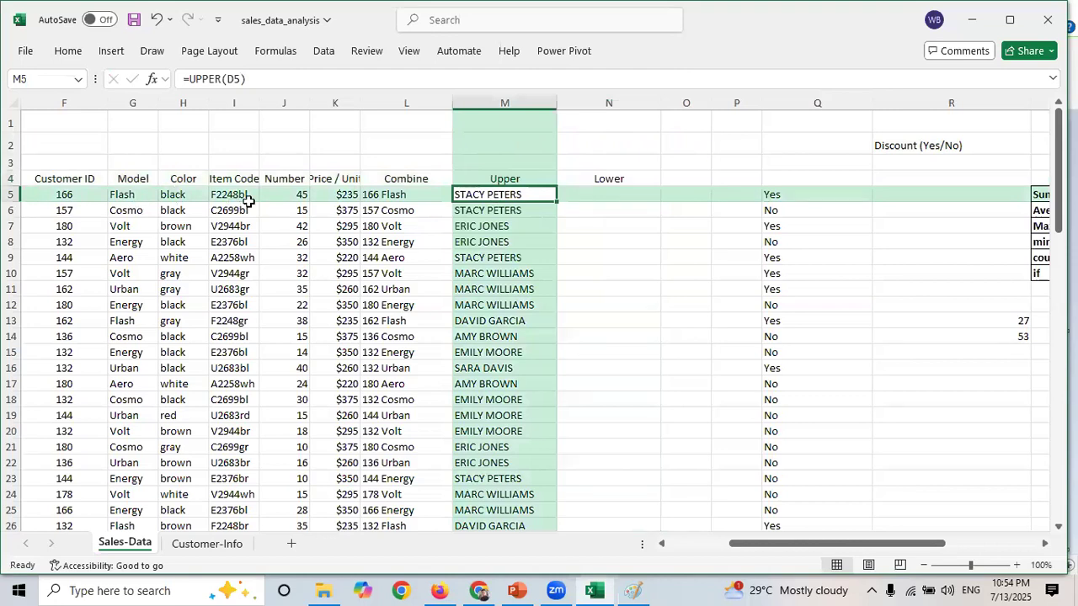
{"action": "left_click_drag", "start_coordinate": [748, 544], "coordinate": [664, 543]}
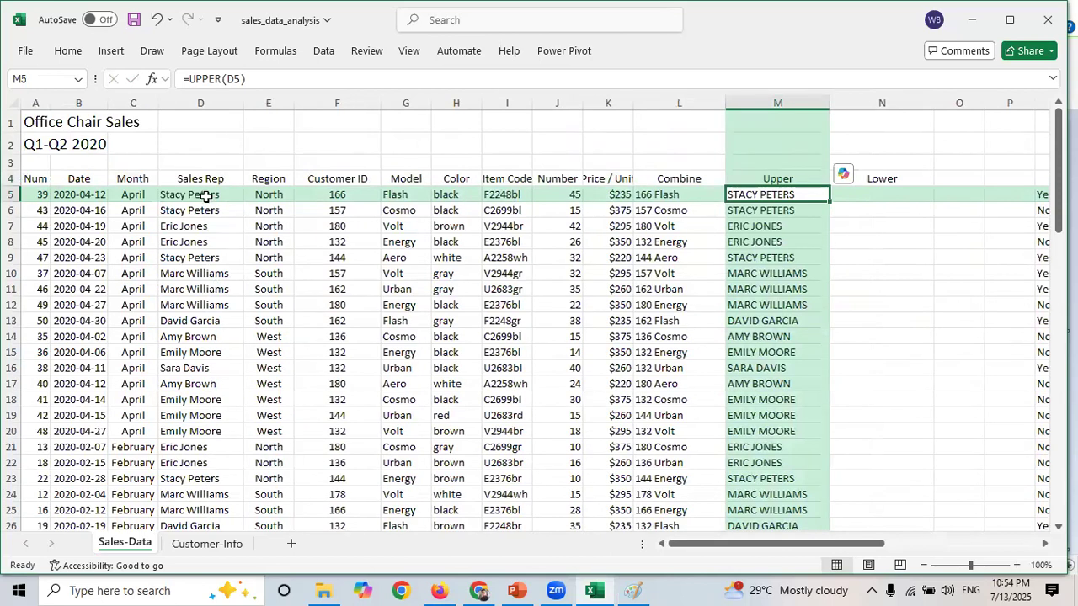
{"action": "left_click_drag", "start_coordinate": [189, 194], "coordinate": [201, 352]}
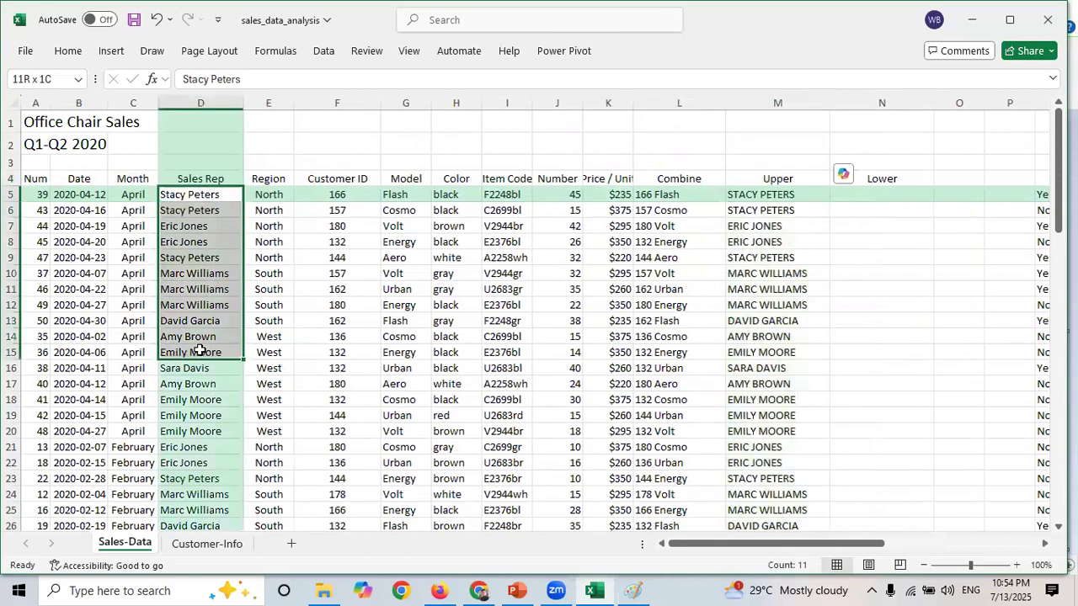
{"action": "left_click", "coordinate": [870, 198]}
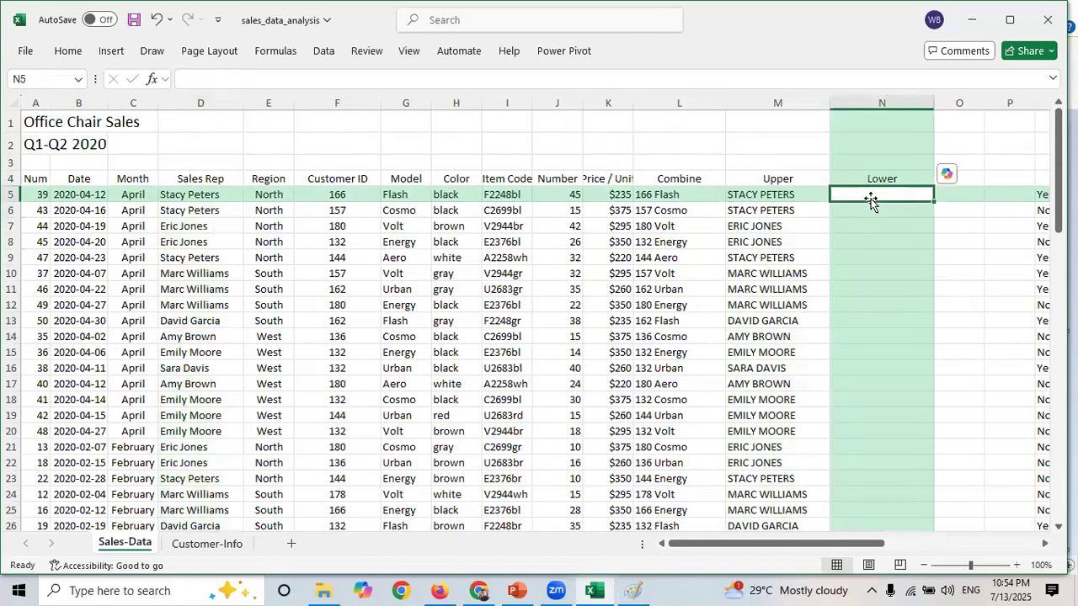
{"action": "type", "text": "=lowe"}
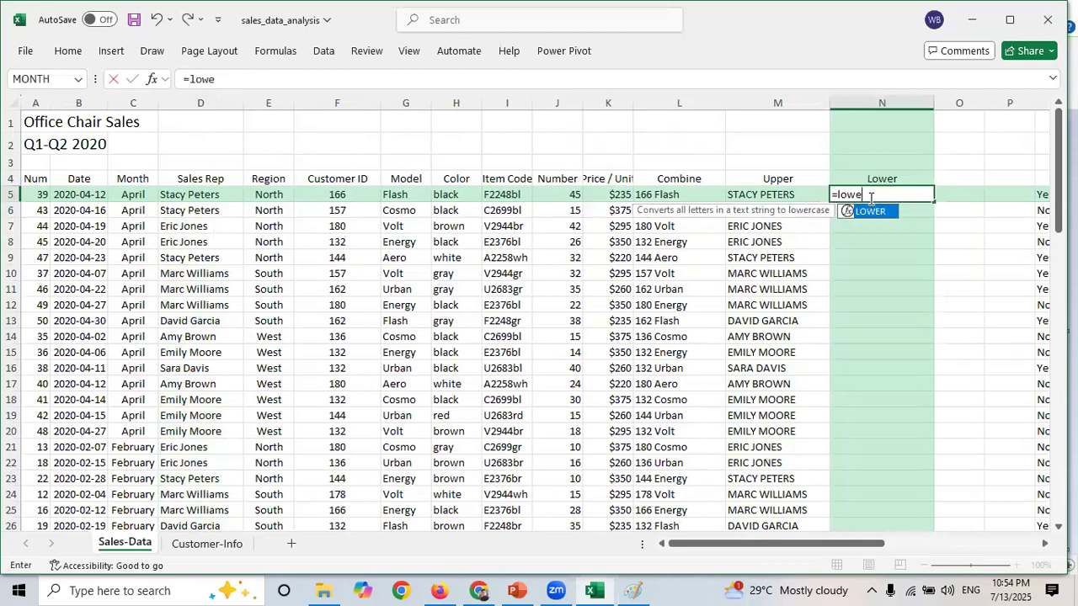
{"action": "key", "text": "Tab"}
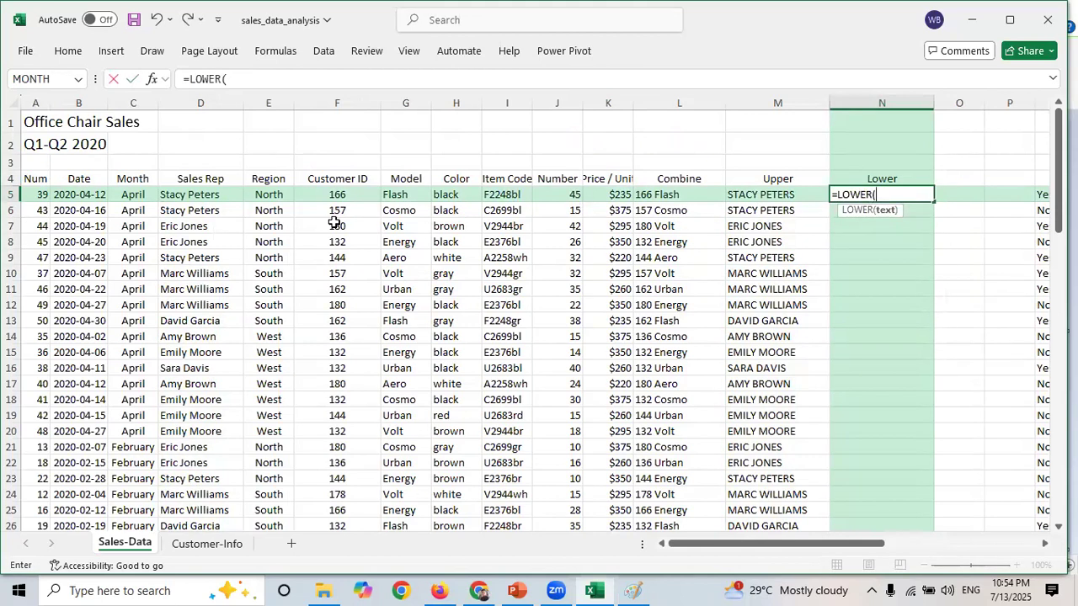
{"action": "left_click", "coordinate": [182, 196]}
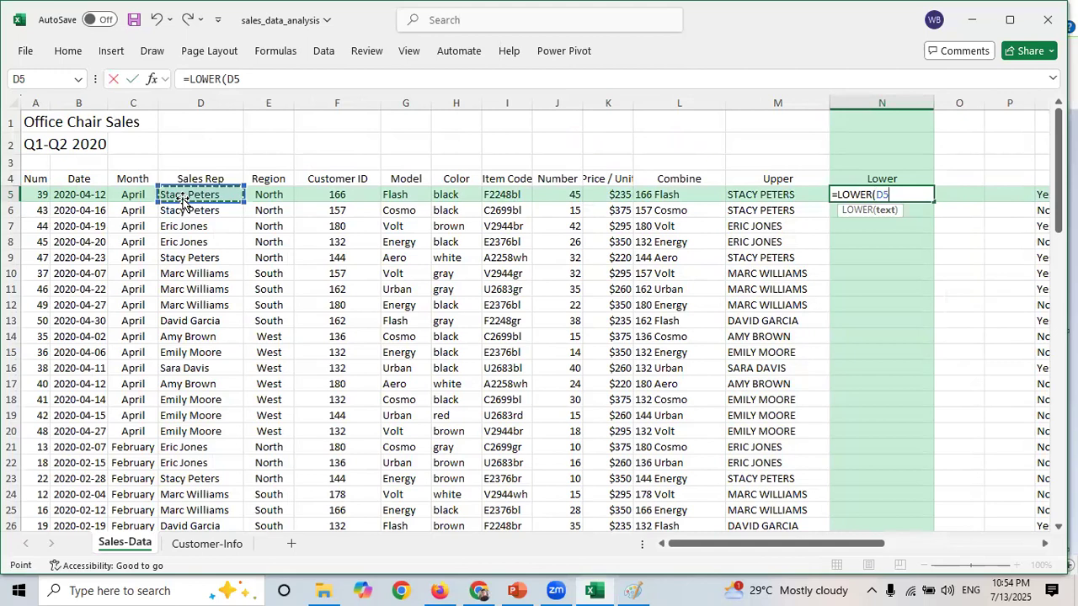
{"action": "type", "text": ")"}
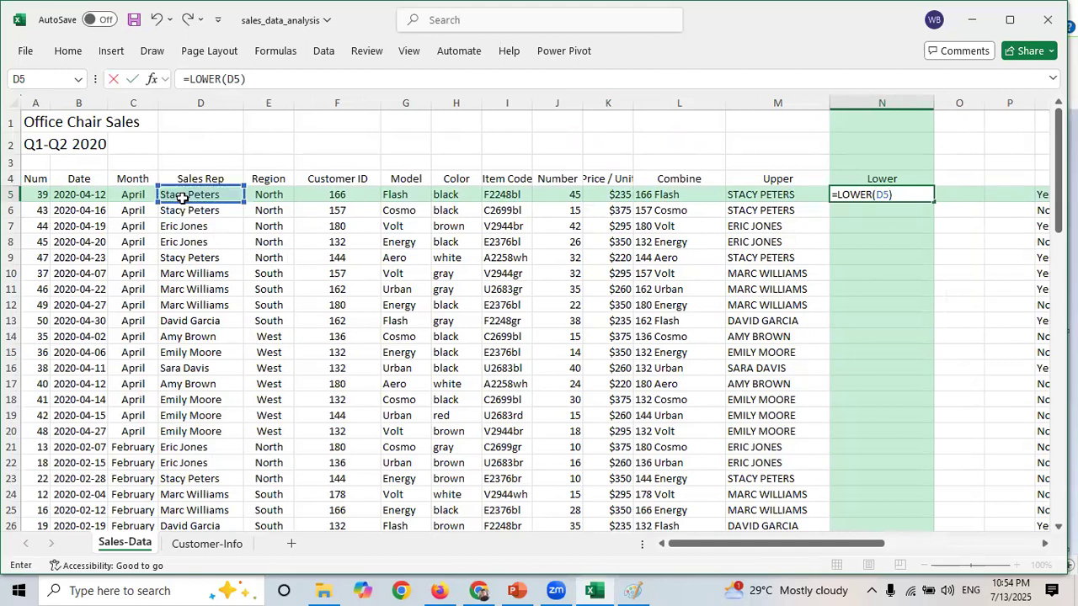
{"action": "key", "text": "Return"}
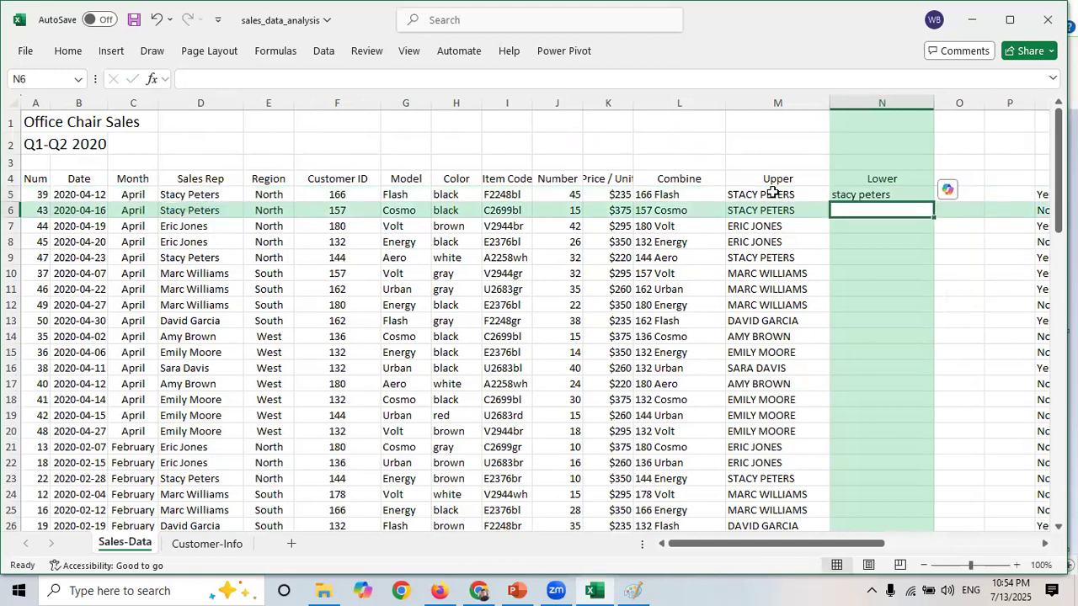
- Copy the LOWER formula down column N for all sales rep rows
{"action": "left_click", "coordinate": [890, 194]}
{"action": "left_click_drag", "start_coordinate": [934, 201], "coordinate": [930, 255]}
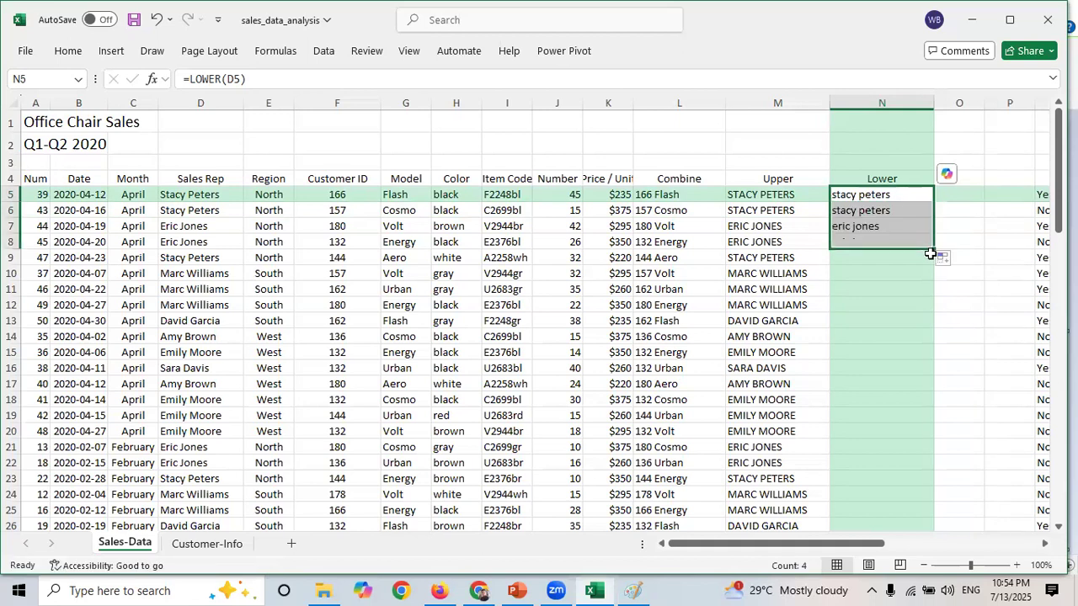
{"action": "left_click", "coordinate": [882, 212]}
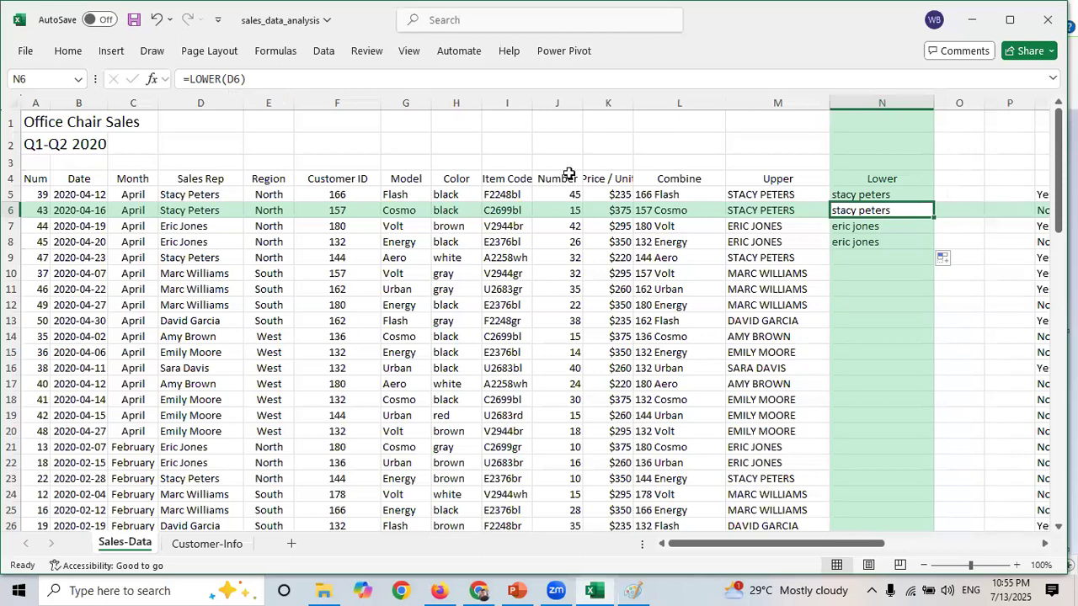
{"action": "left_click", "coordinate": [859, 229]}
{"action": "left_click", "coordinate": [865, 243]}
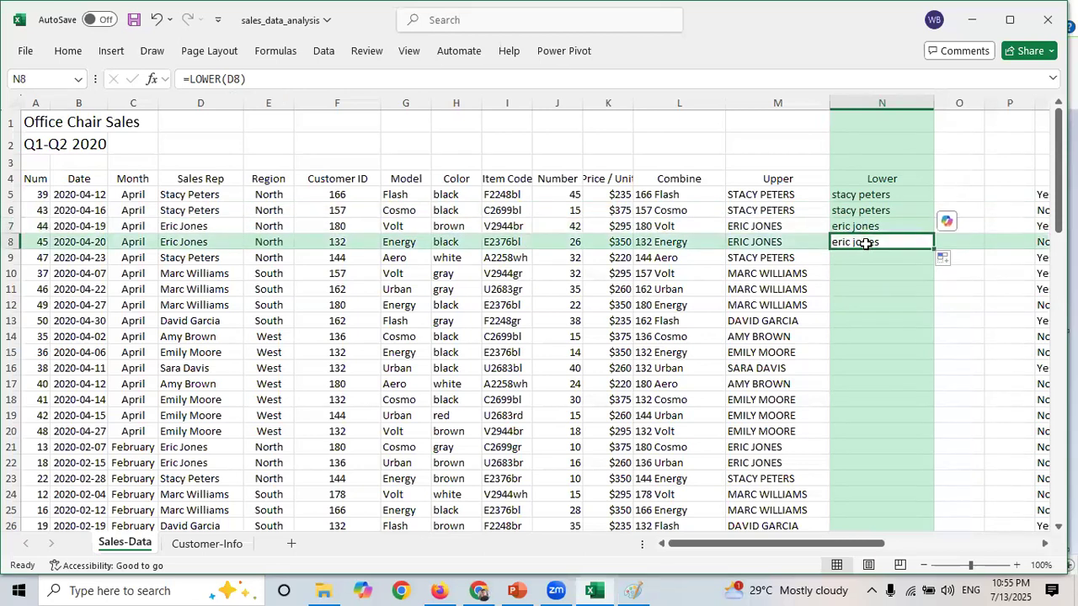
{"action": "double_click", "coordinate": [933, 246]}
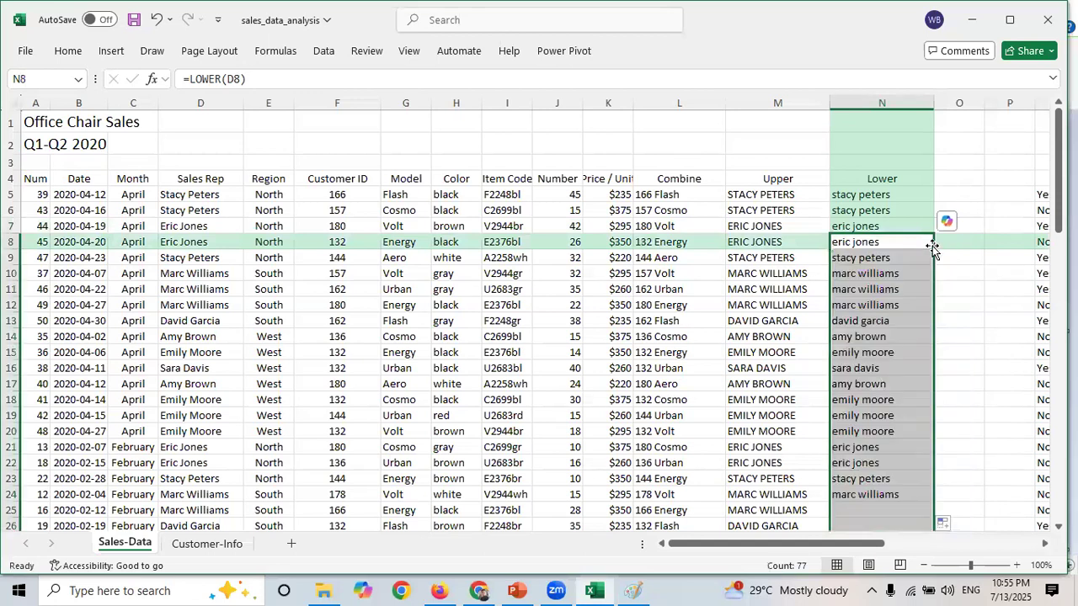
{"action": "left_click", "coordinate": [891, 258]}
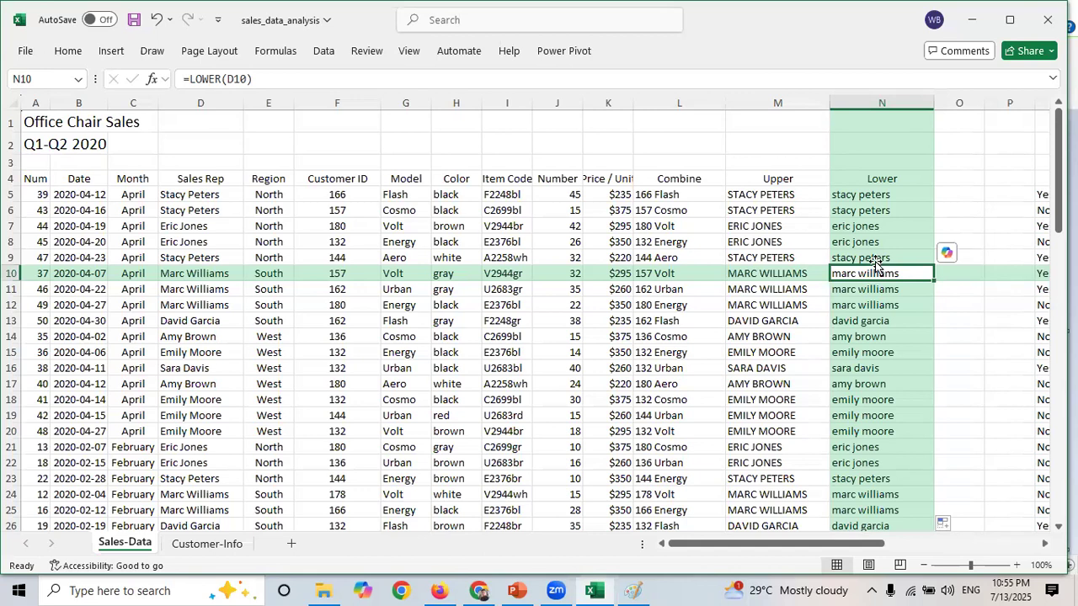
- Insert a new blank column O to the right of the Lower column
{"action": "left_click_drag", "start_coordinate": [746, 549], "coordinate": [854, 534]}
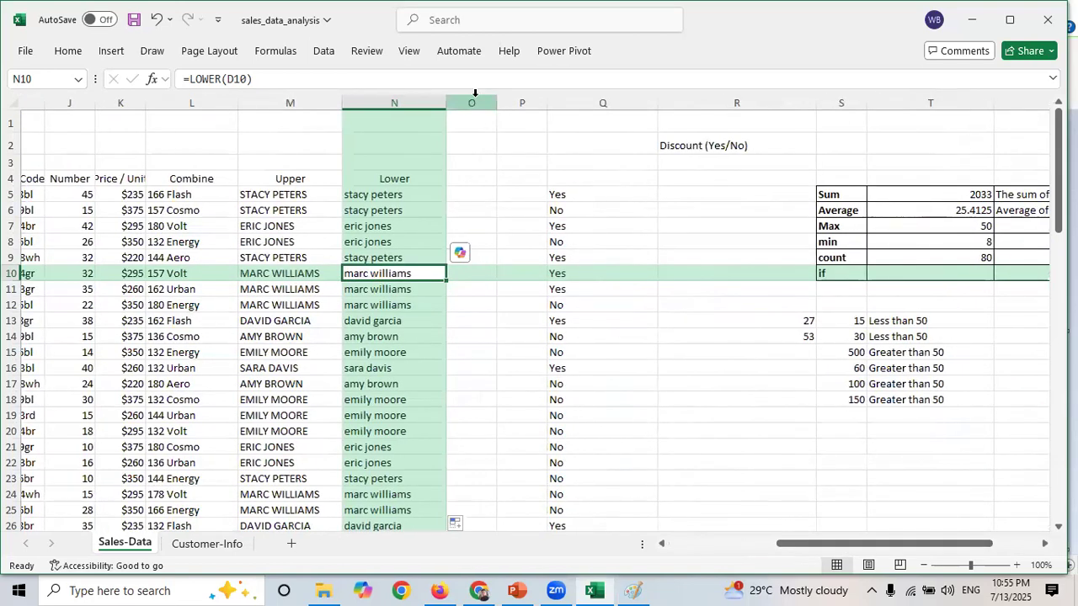
{"action": "left_click", "coordinate": [474, 98]}
{"action": "right_click", "coordinate": [475, 99]}
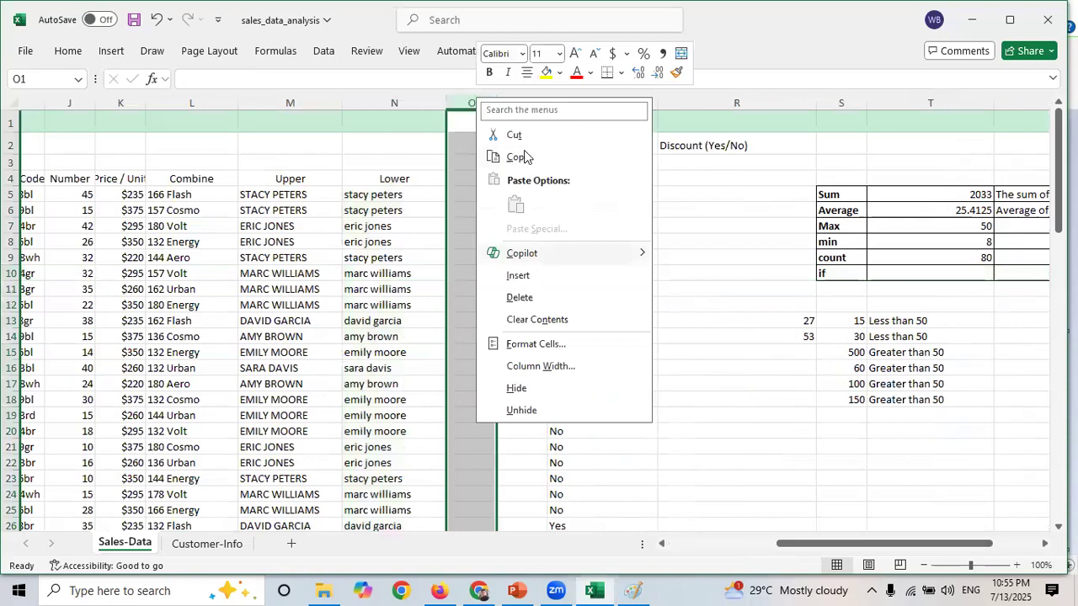
{"action": "left_click", "coordinate": [528, 278]}
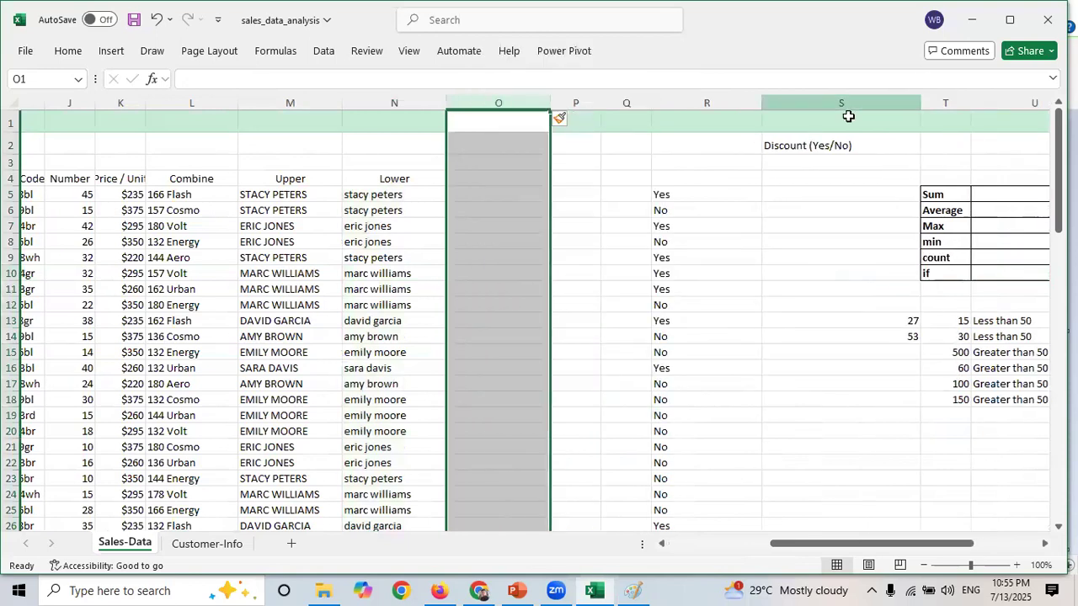
- Enter the value 10 in cell O2 above the new column
{"action": "left_click", "coordinate": [809, 143]}
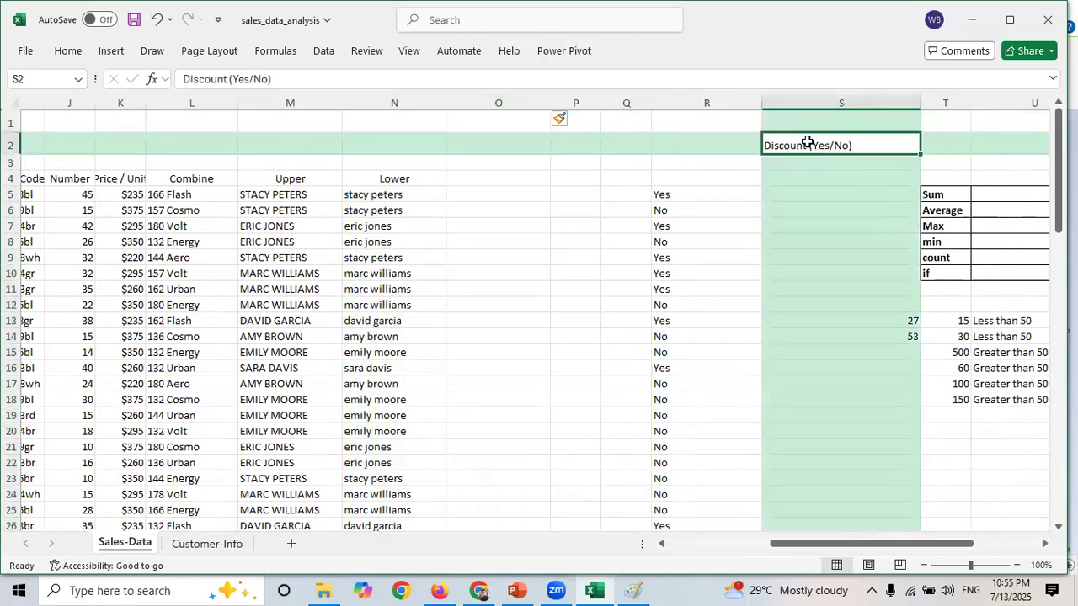
{"action": "left_click", "coordinate": [513, 136]}
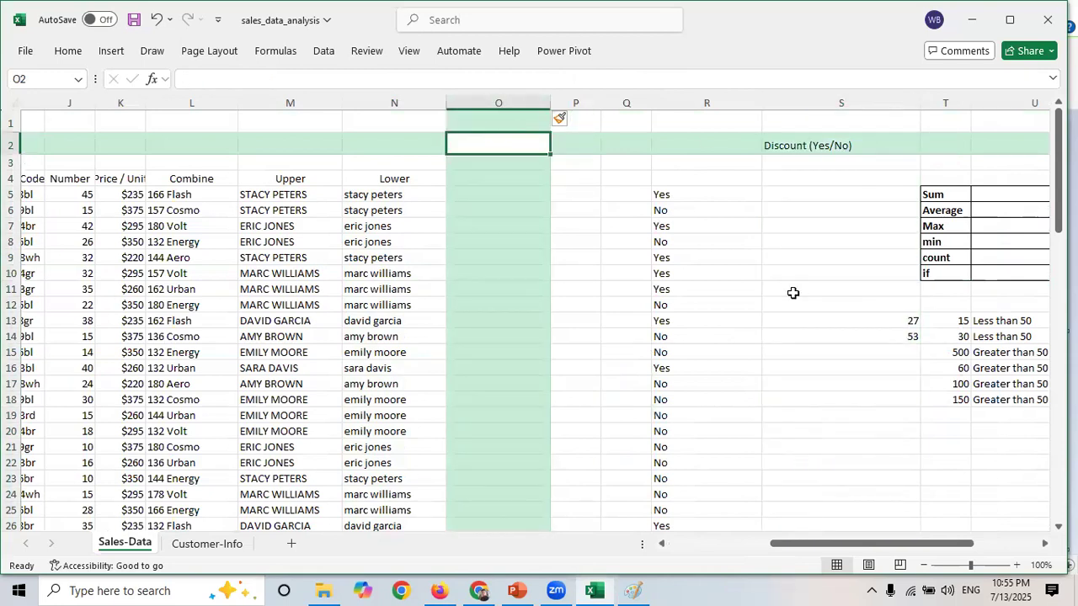
{"action": "type", "text": "10"}
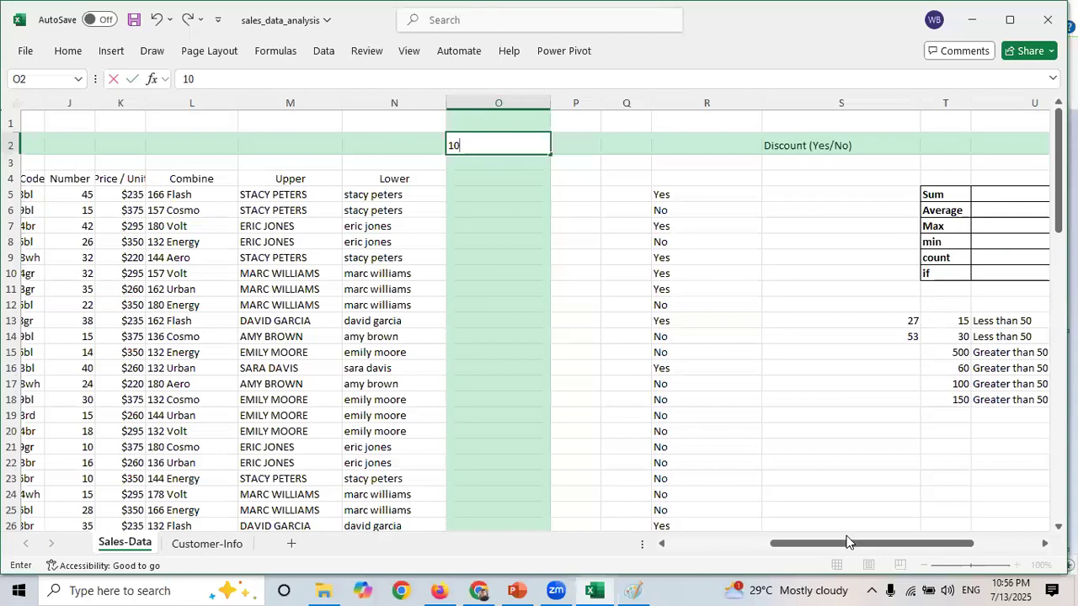
{"action": "mouse_move", "coordinate": [839, 546]}
{"action": "left_mouse_down"}
{"action": "mouse_move", "coordinate": [737, 551]}
{"action": "mouse_move", "coordinate": [850, 548]}
{"action": "left_mouse_up"}
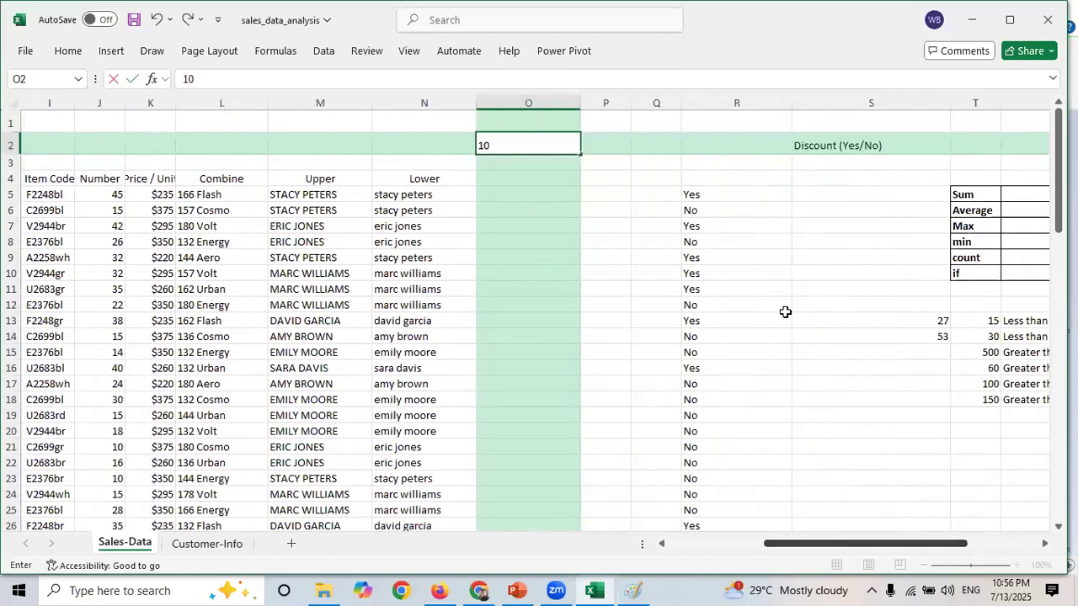
- Inspect the IF discount formulas in column R and the new value cell O2
{"action": "left_click", "coordinate": [743, 198]}
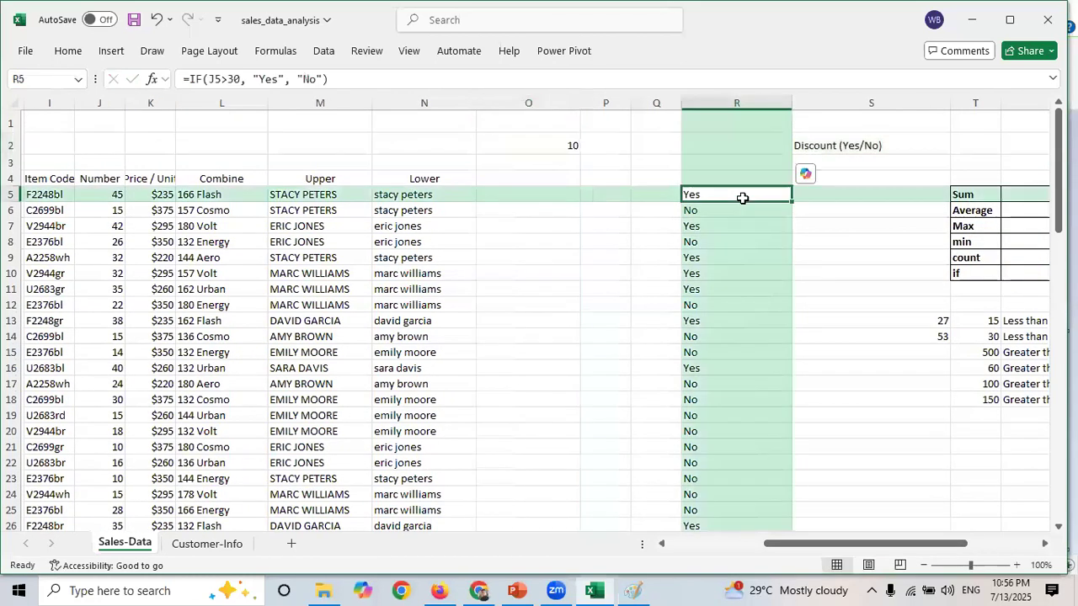
{"action": "left_click", "coordinate": [742, 230]}
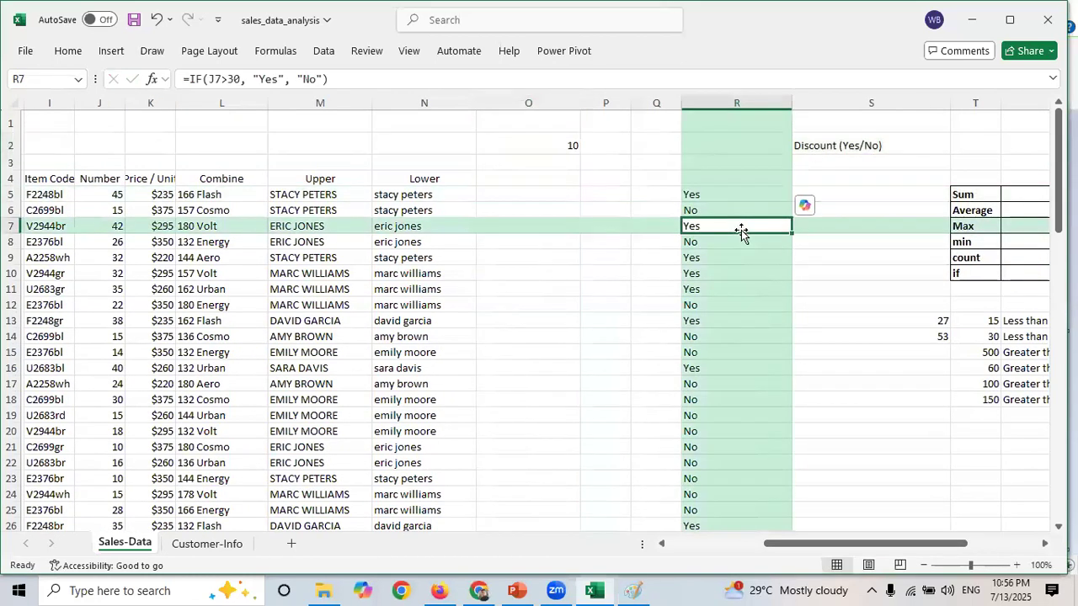
{"action": "left_click", "coordinate": [570, 144]}
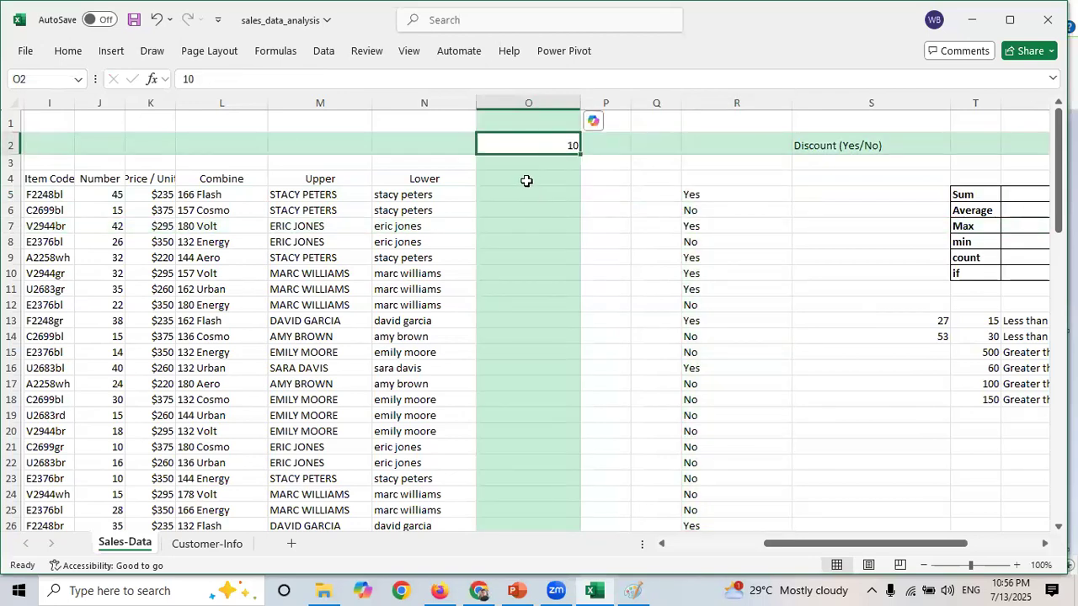
{"action": "left_click", "coordinate": [526, 180]}
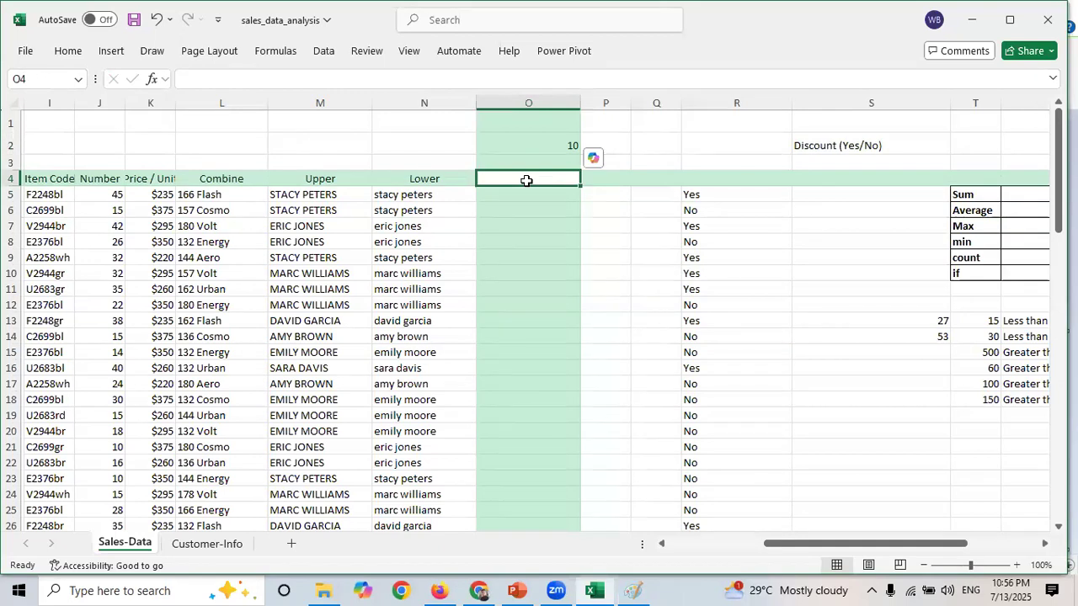
{"action": "left_click", "coordinate": [506, 194]}
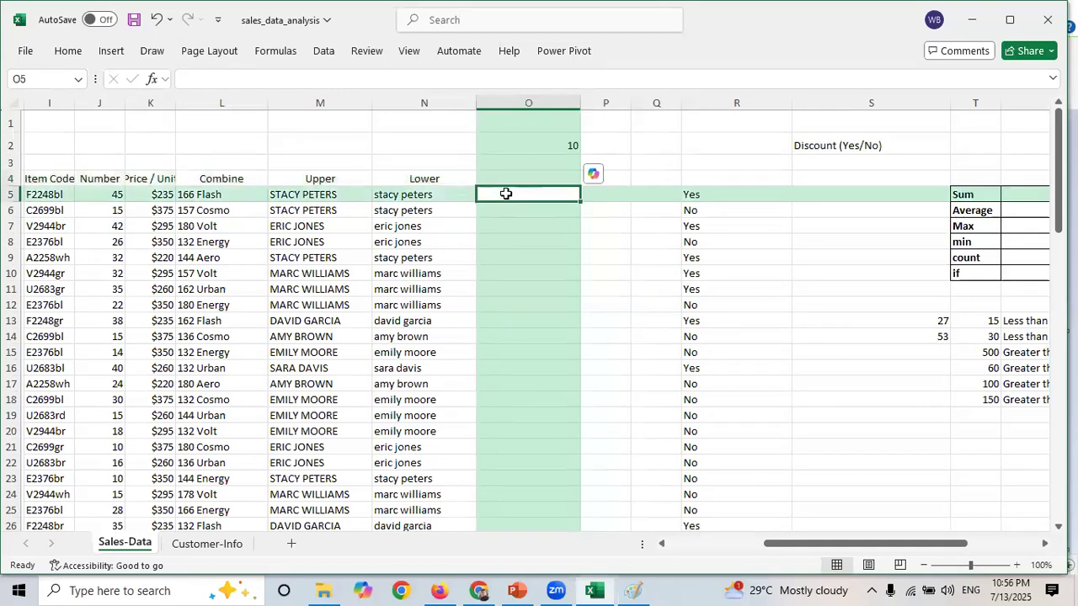
{"action": "left_click", "coordinate": [557, 144]}
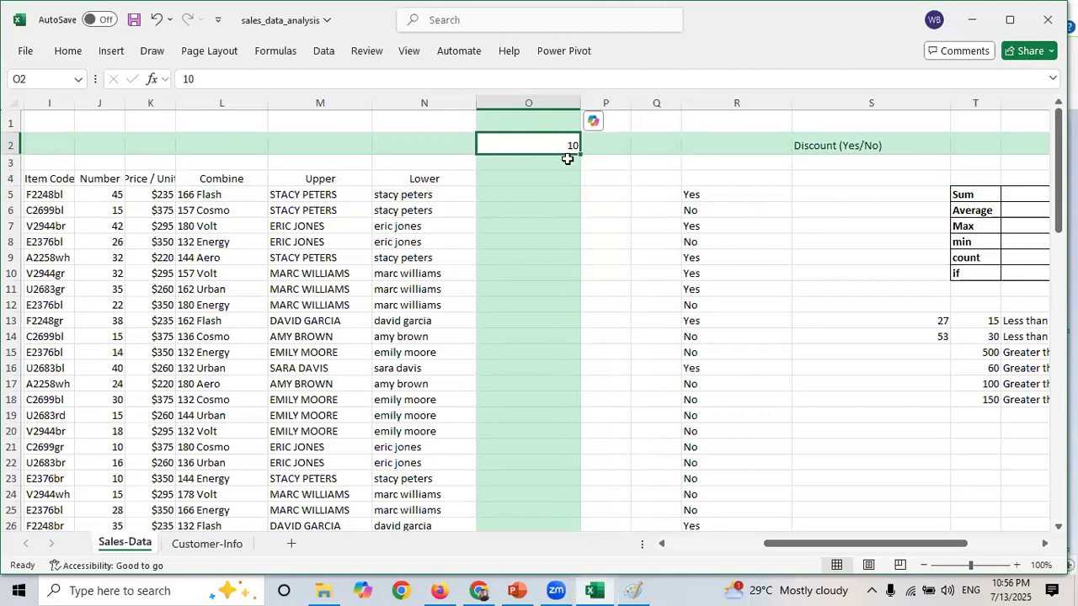
{"action": "left_click", "coordinate": [42, 79]}
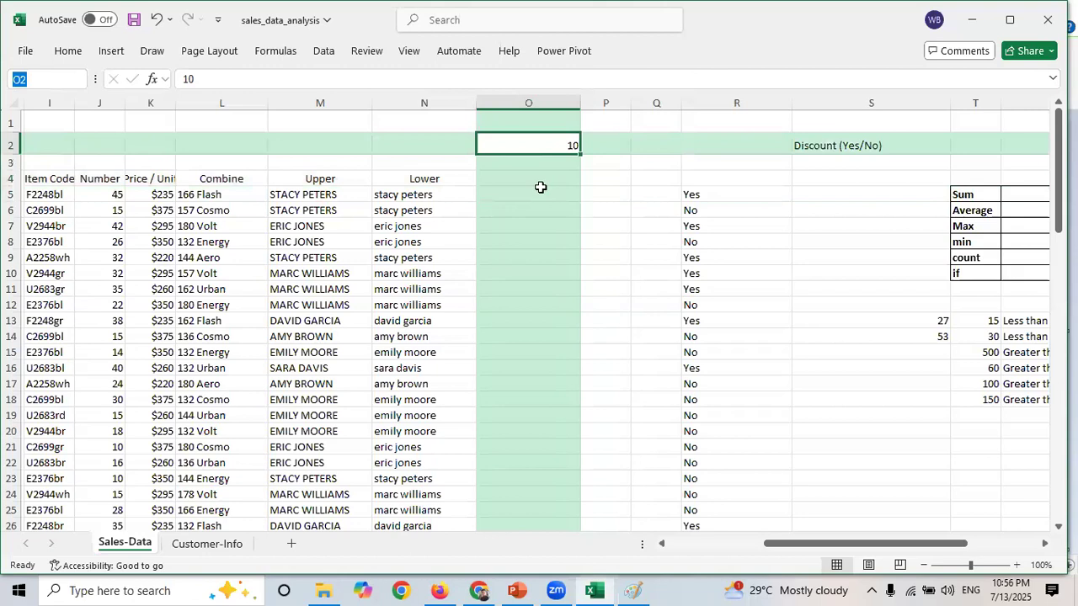
{"action": "left_click", "coordinate": [514, 191]}
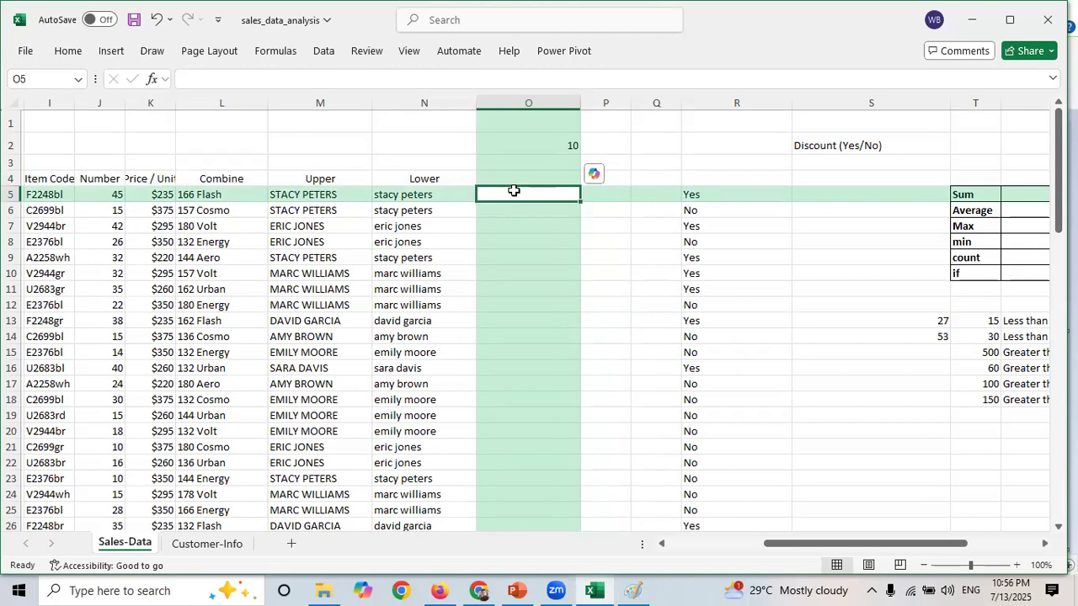
{"action": "type", "text": "="}
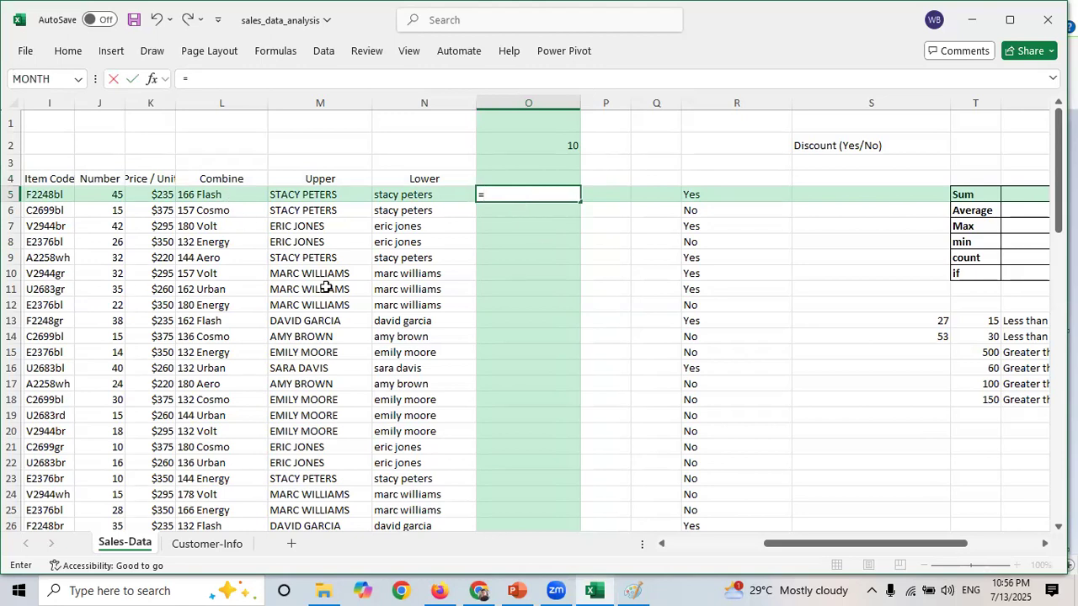
{"action": "left_click", "coordinate": [558, 144]}
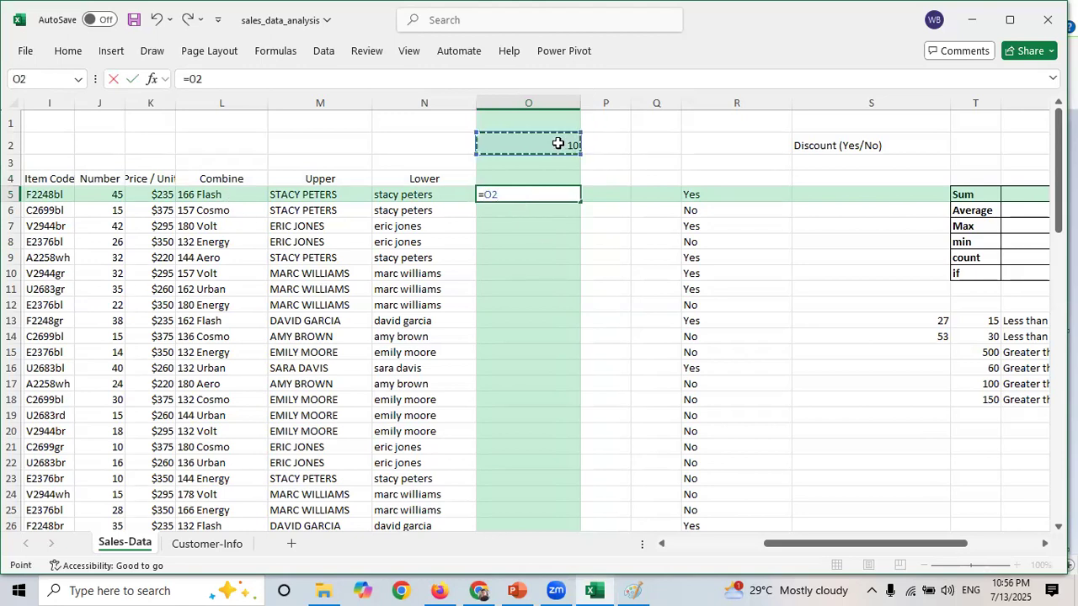
{"action": "key", "text": "Escape"}
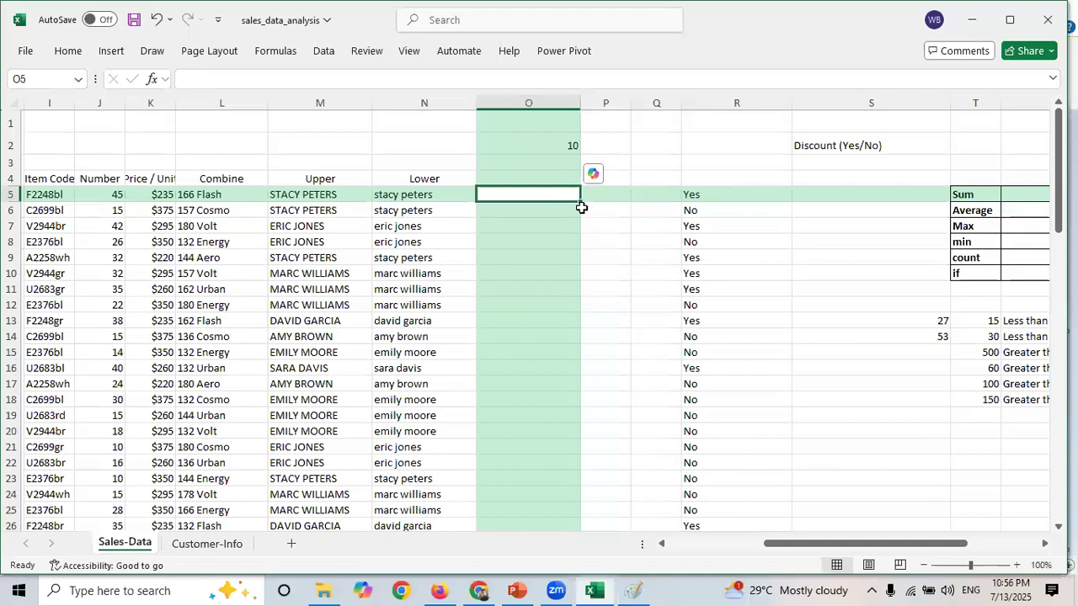
- Enter =J5*K5 in O5 to multiply the first row's number by its price per unit
{"action": "left_click", "coordinate": [554, 142]}
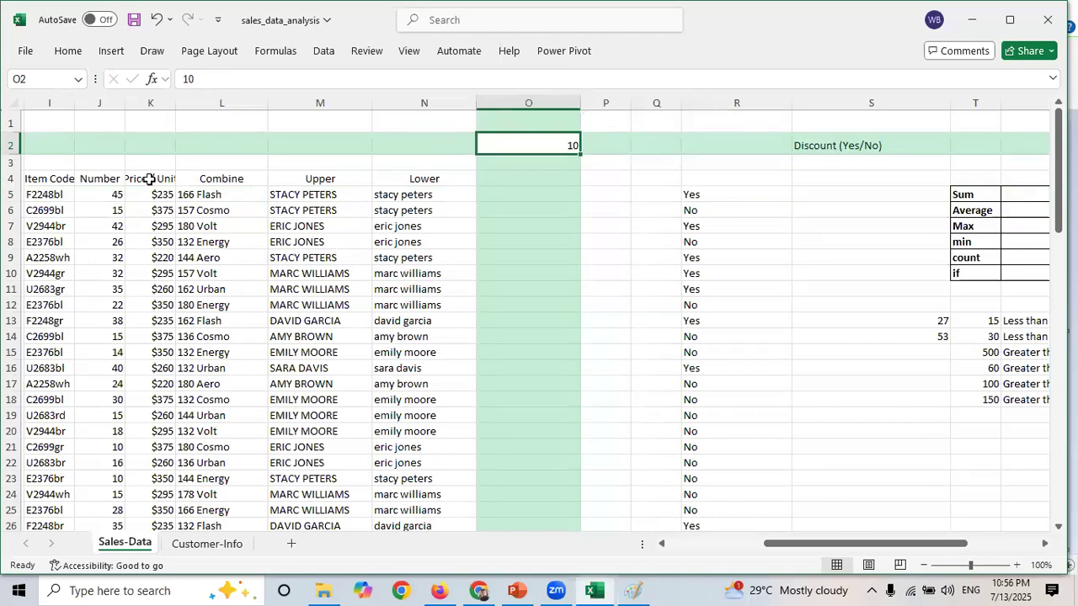
{"action": "left_click_drag", "start_coordinate": [110, 196], "coordinate": [160, 198]}
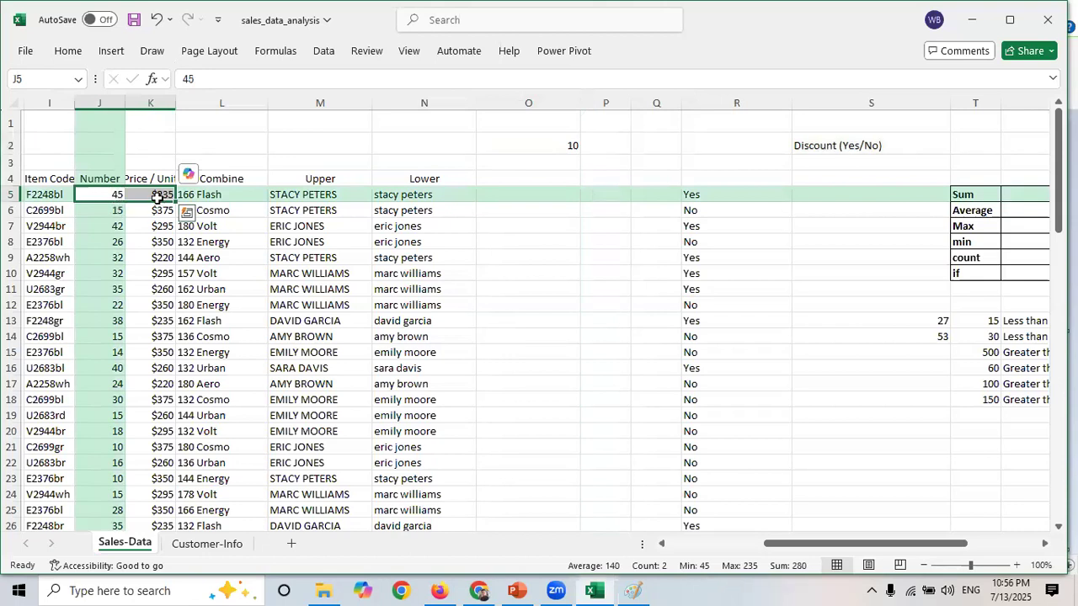
{"action": "left_click", "coordinate": [156, 197]}
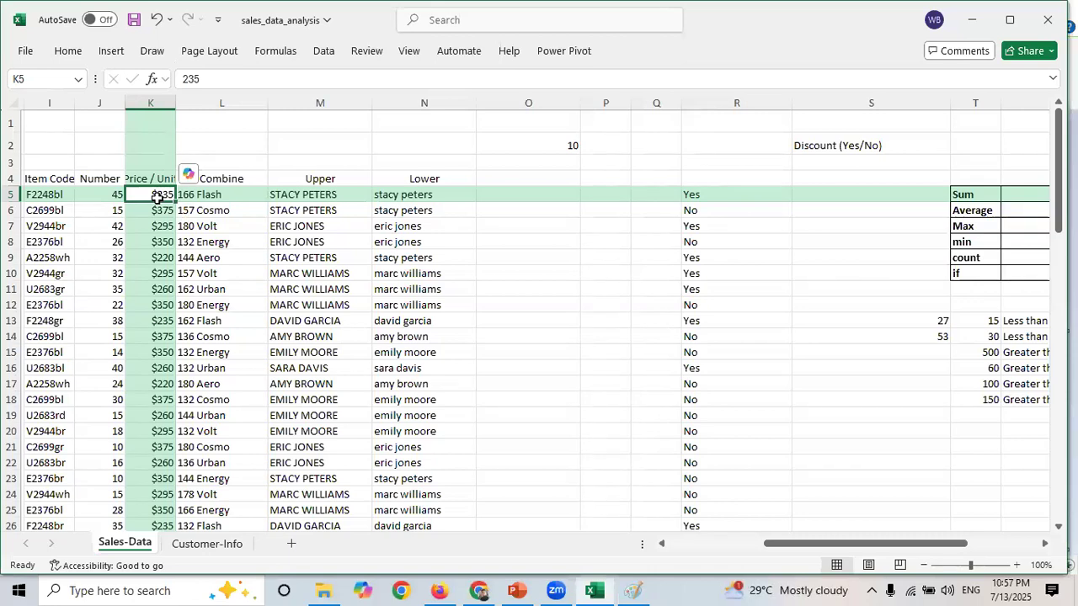
{"action": "left_click", "coordinate": [106, 194]}
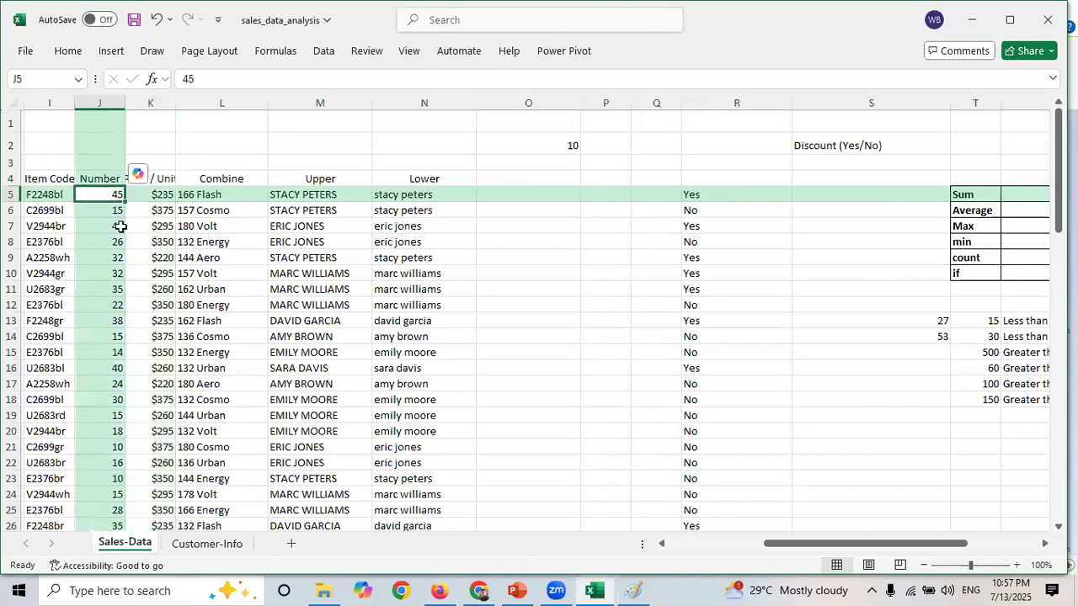
{"action": "left_click", "coordinate": [160, 202]}
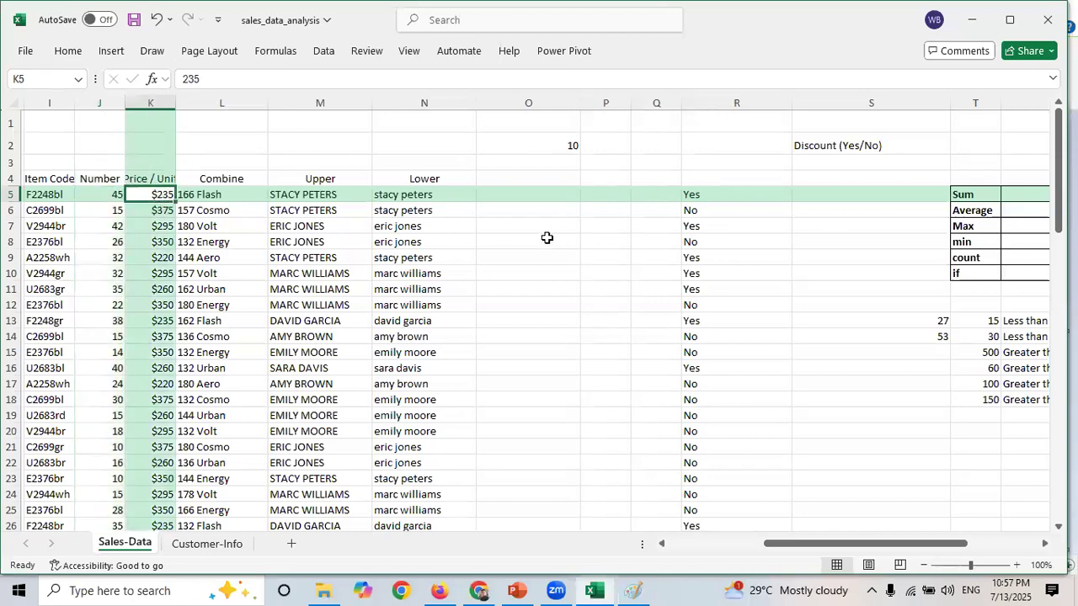
{"action": "left_click", "coordinate": [509, 198]}
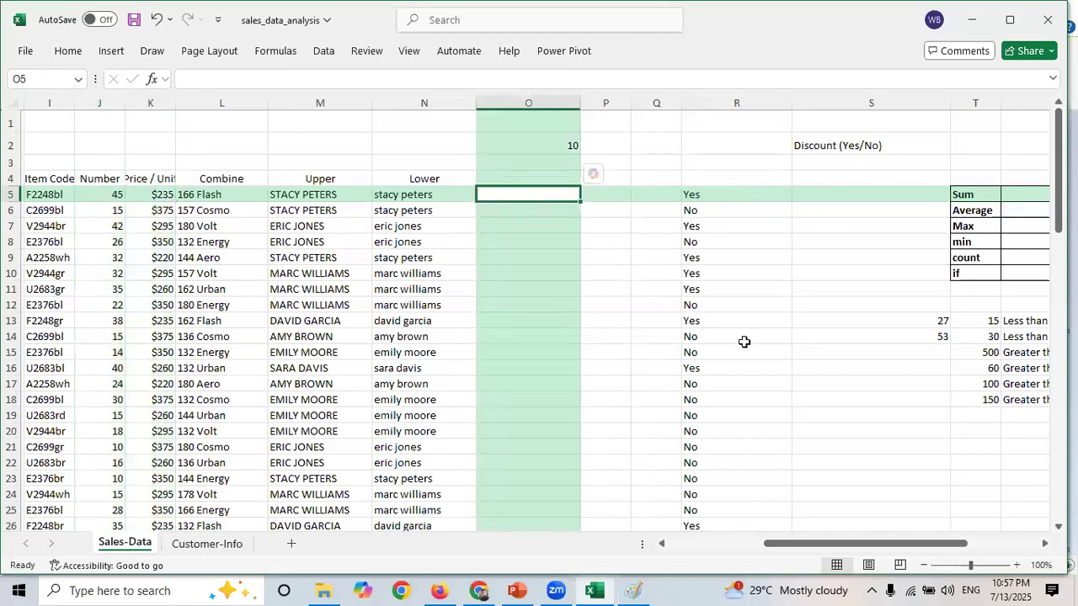
{"action": "type", "text": "="}
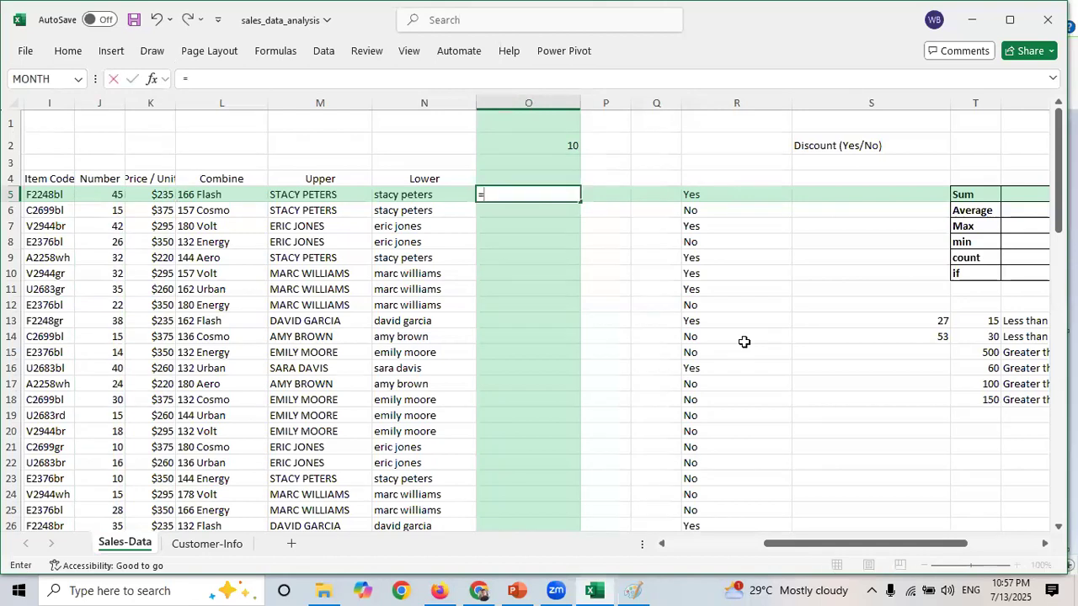
{"action": "left_click", "coordinate": [113, 197]}
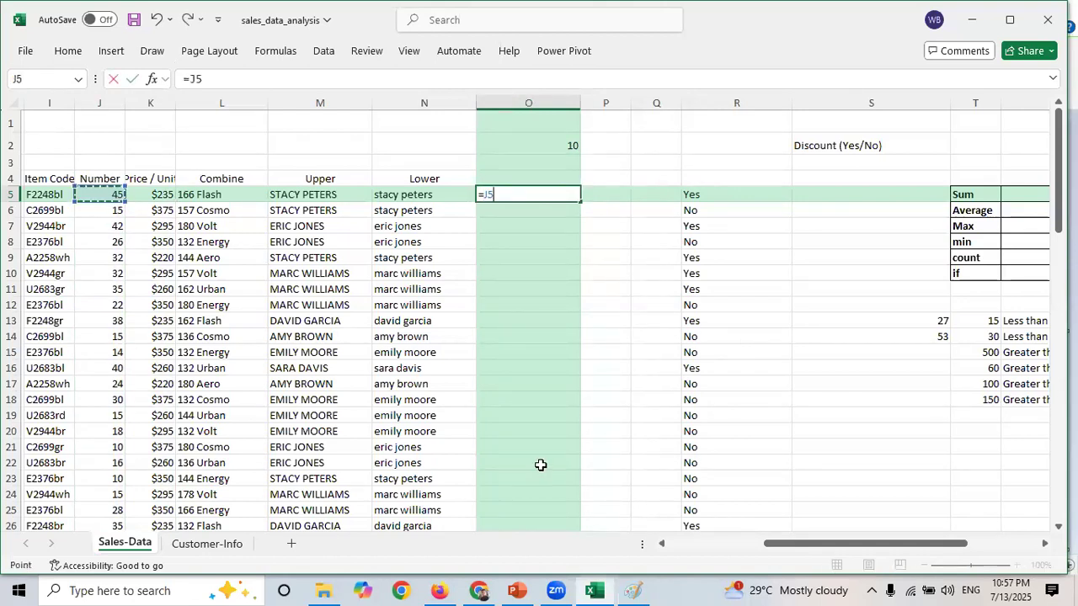
{"action": "type", "text": "*"}
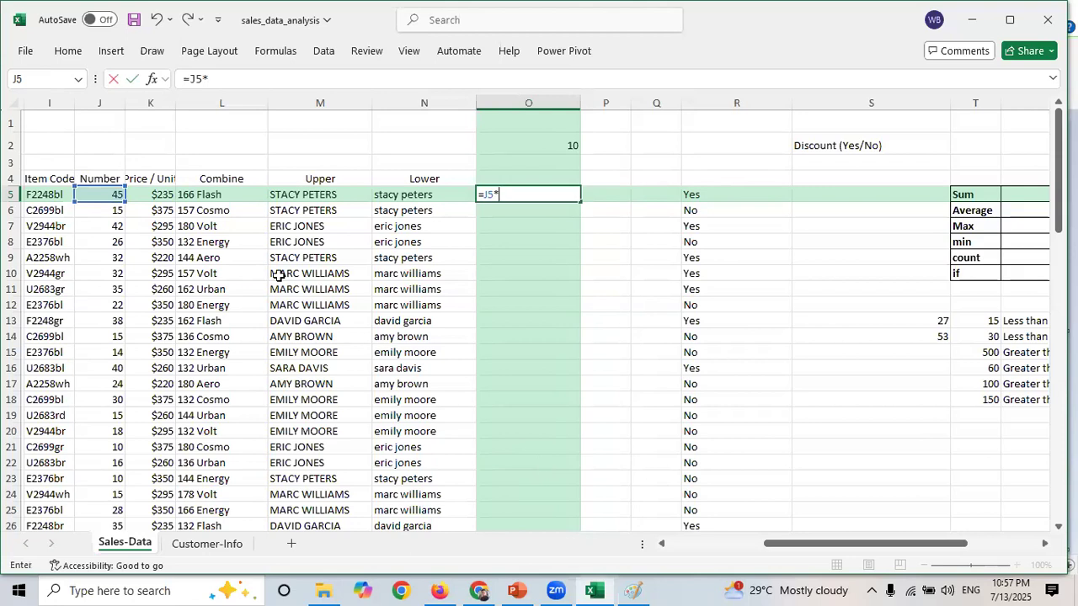
{"action": "left_click", "coordinate": [156, 194]}
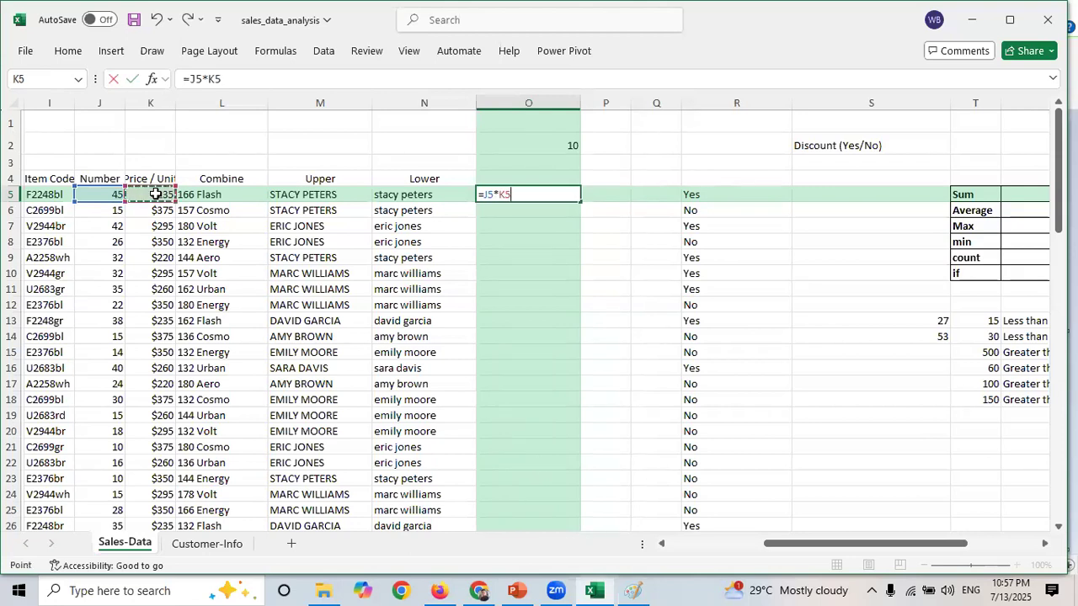
{"action": "key", "text": "Return"}
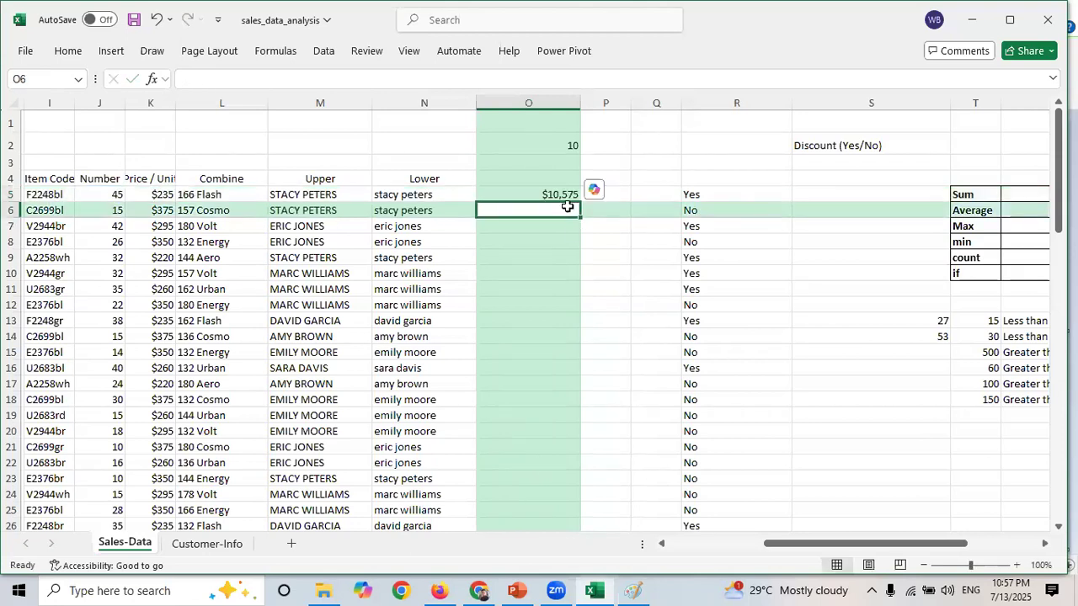
{"action": "left_click_drag", "start_coordinate": [562, 204], "coordinate": [560, 199]}
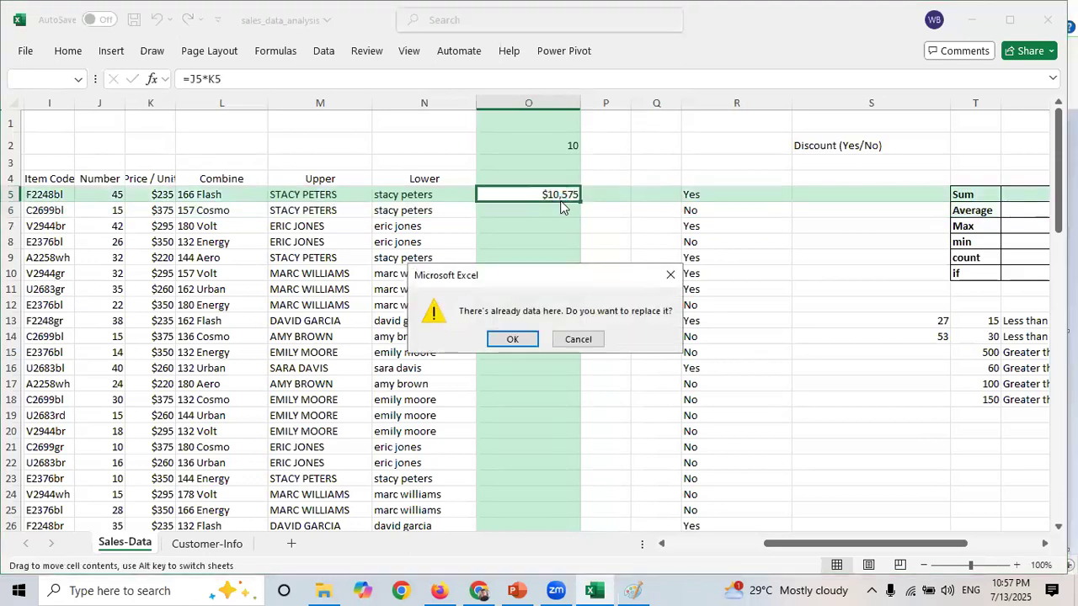
{"action": "left_click", "coordinate": [669, 275]}
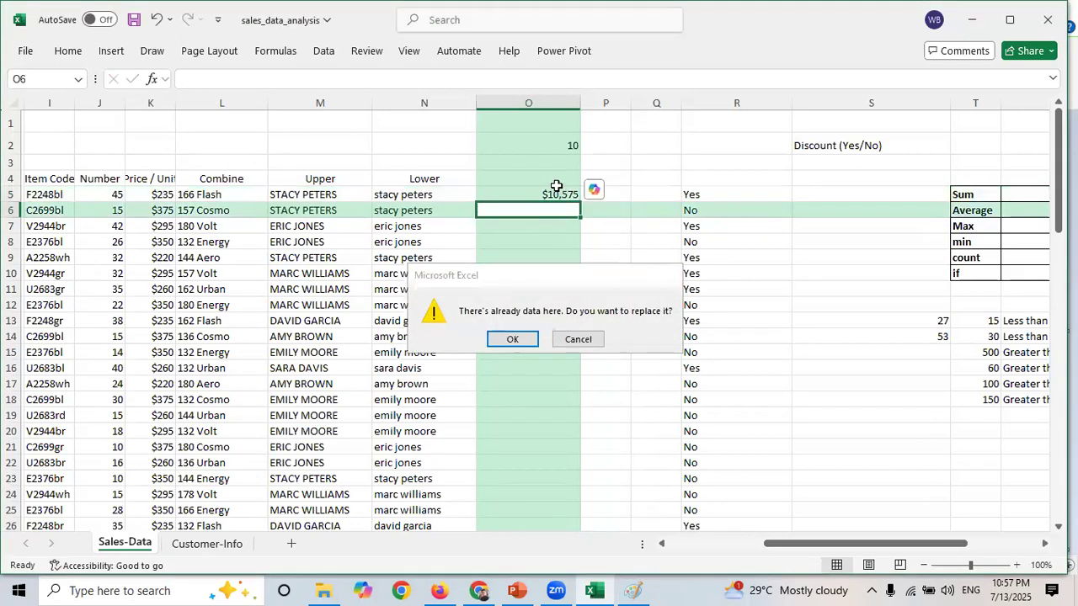
- Enter the header "Total Bill" in O4
{"action": "left_click", "coordinate": [553, 194]}
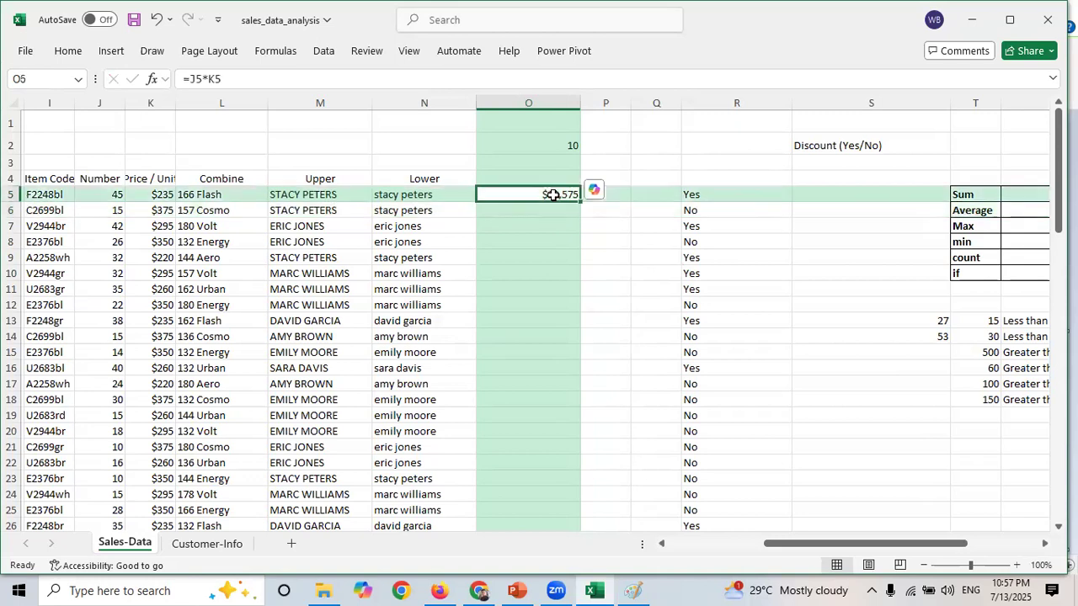
{"action": "left_click", "coordinate": [534, 180]}
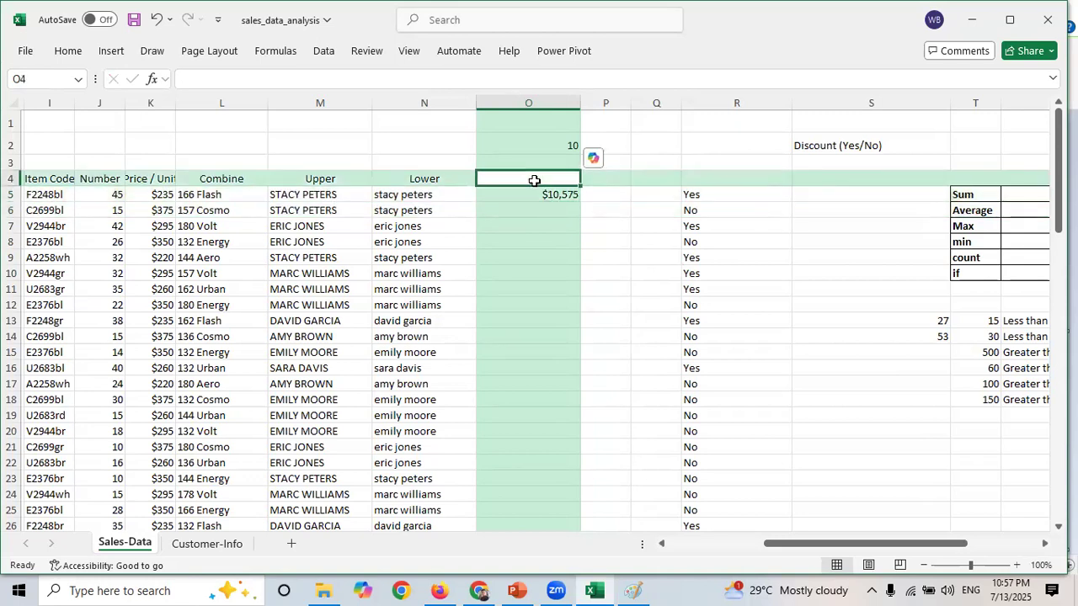
{"action": "type", "text": "Tot"}
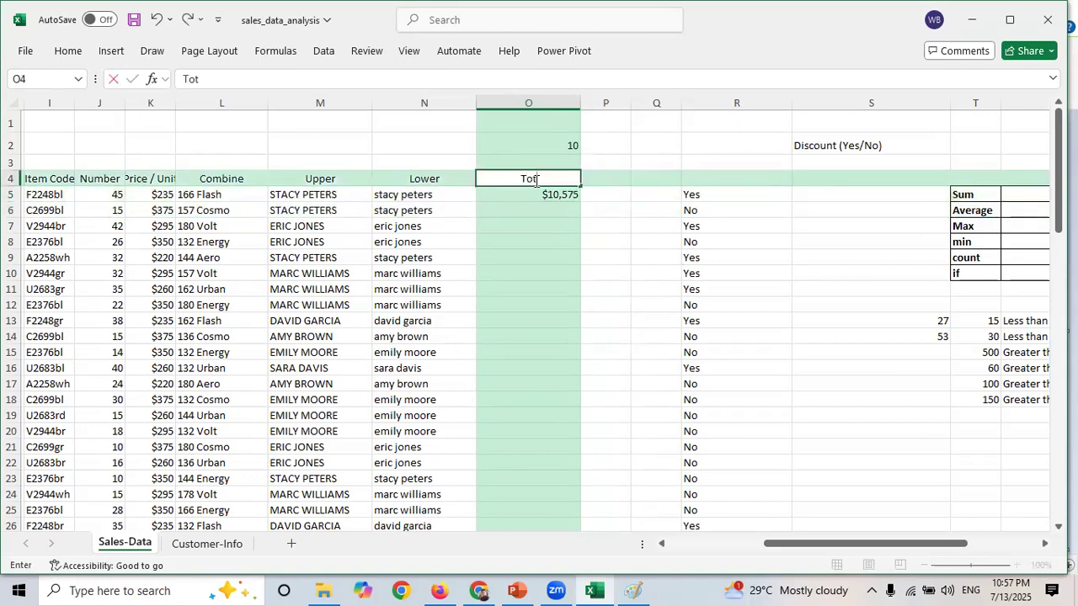
{"action": "type", "text": "al Bill"}
- Copy the Total Bill formula from O5 down through O10
{"action": "left_click", "coordinate": [510, 193]}
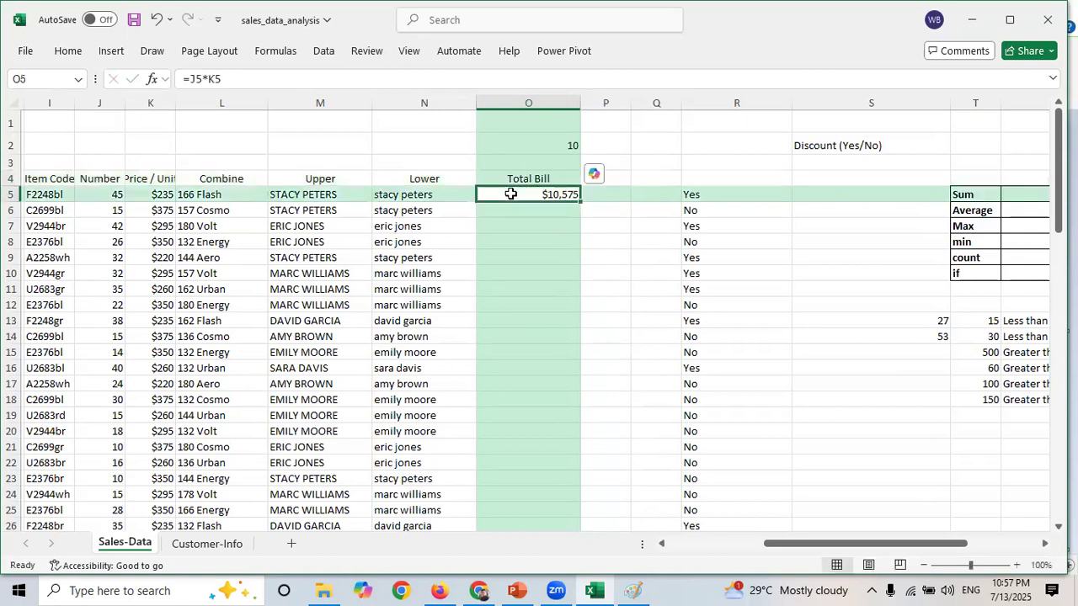
{"action": "left_click_drag", "start_coordinate": [229, 79], "coordinate": [191, 79]}
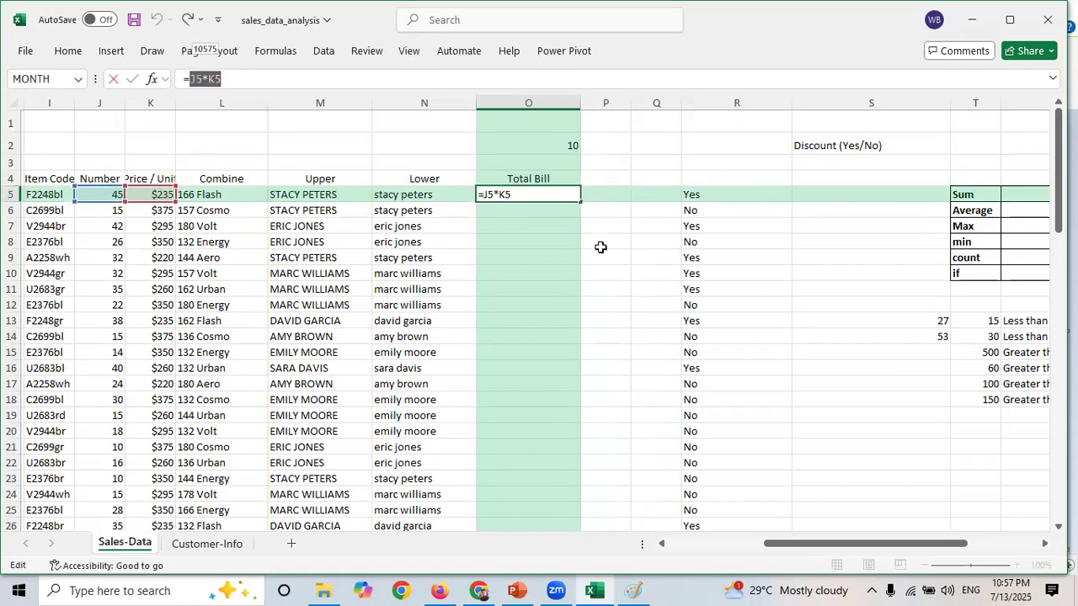
{"action": "key", "text": "Escape"}
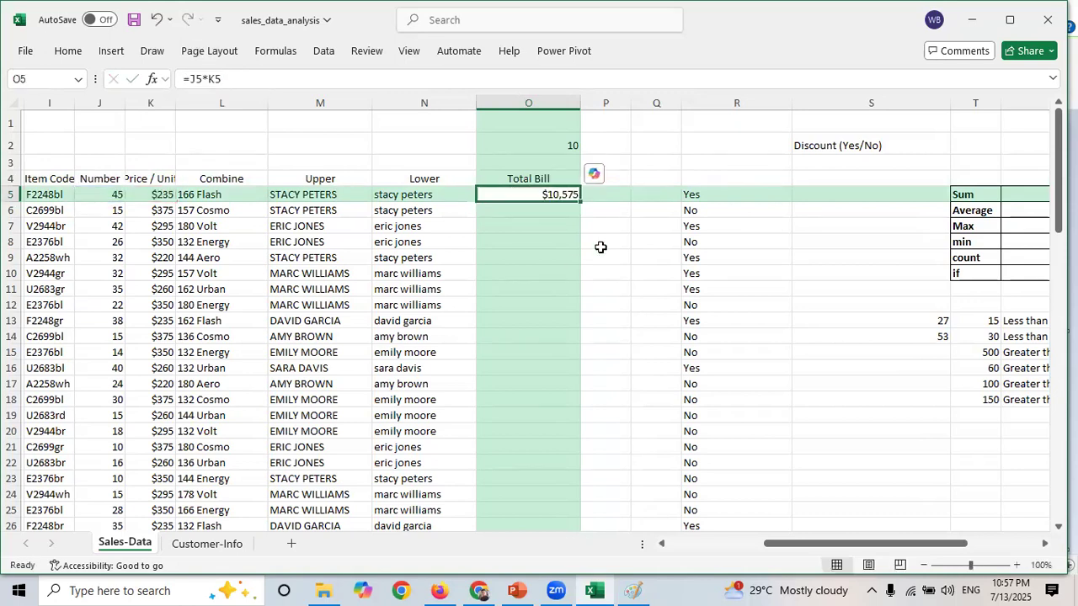
{"action": "left_click", "coordinate": [539, 211]}
{"action": "left_click", "coordinate": [549, 199]}
{"action": "left_click_drag", "start_coordinate": [581, 203], "coordinate": [581, 283]}
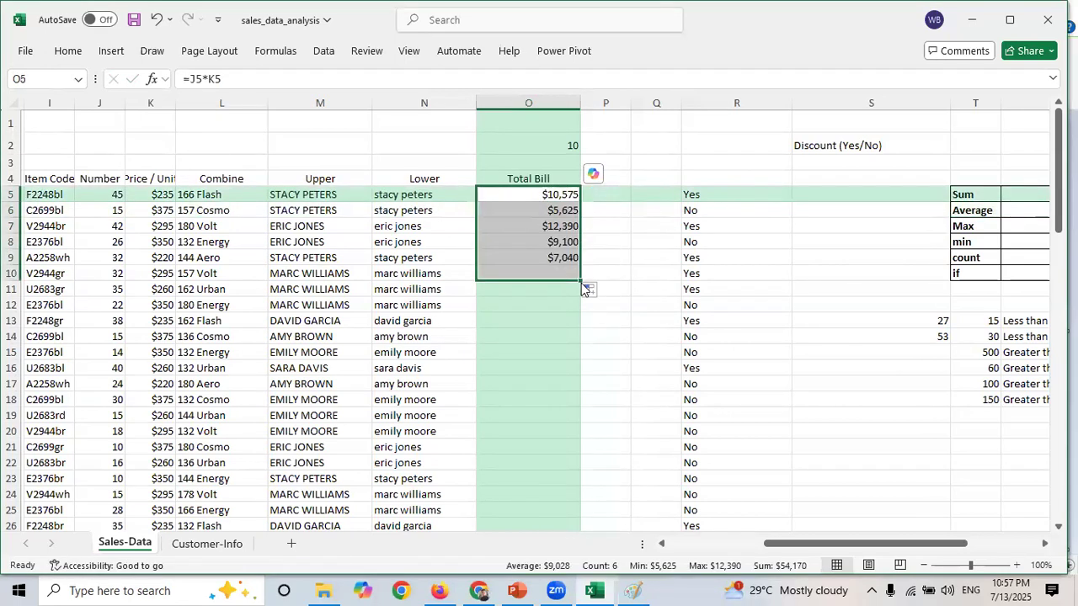
- Fill the Total Bill formula down the rest of column O
{"action": "left_click", "coordinate": [549, 214]}
{"action": "left_click", "coordinate": [553, 228]}
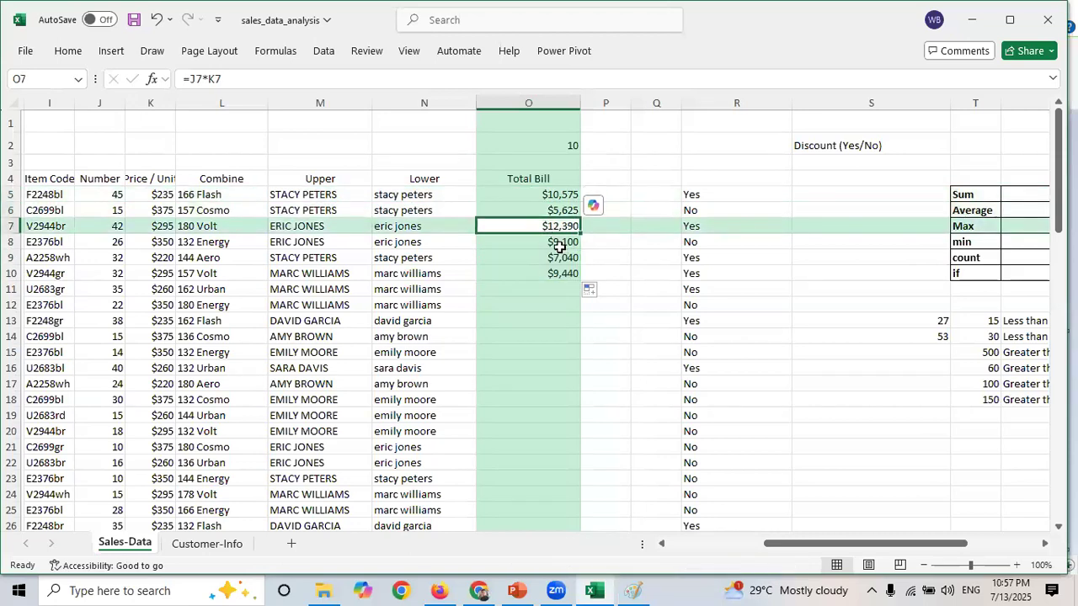
{"action": "left_click", "coordinate": [560, 244]}
{"action": "left_click", "coordinate": [564, 259]}
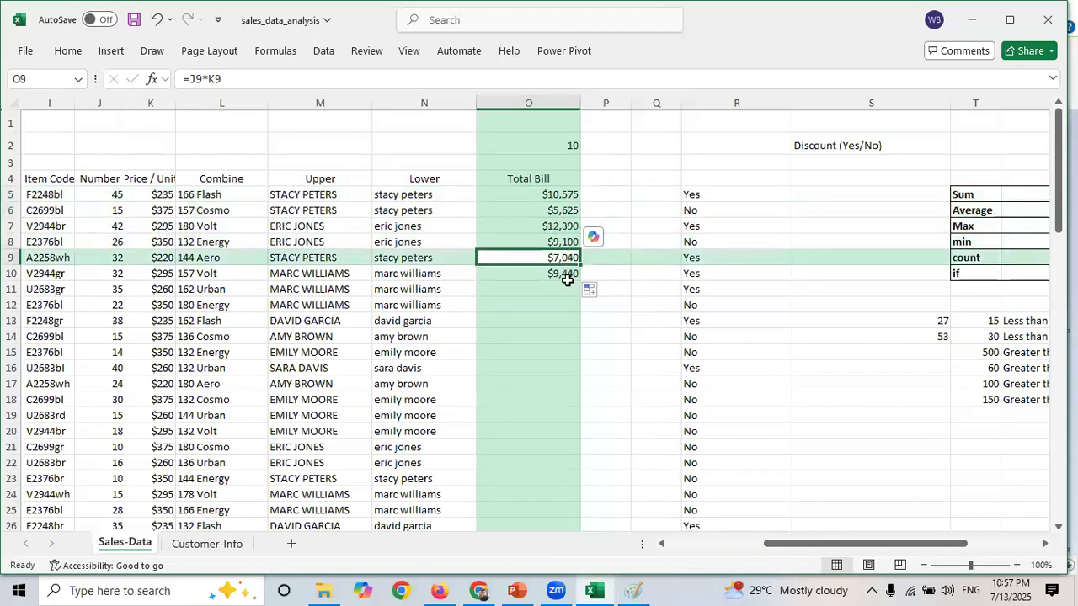
{"action": "left_click", "coordinate": [568, 285]}
{"action": "left_click", "coordinate": [576, 277]}
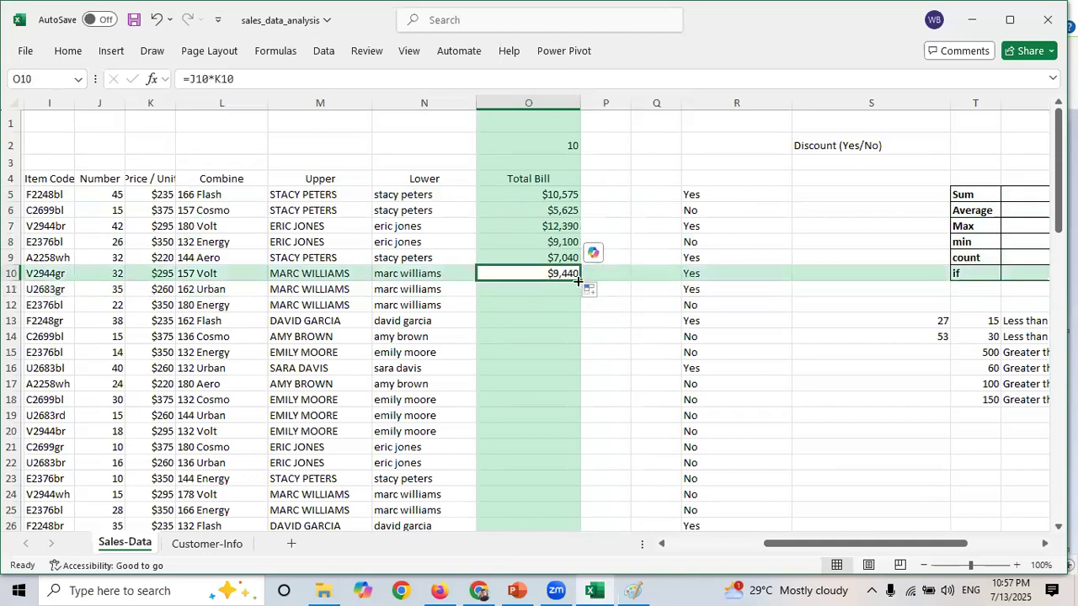
{"action": "double_click", "coordinate": [580, 286]}
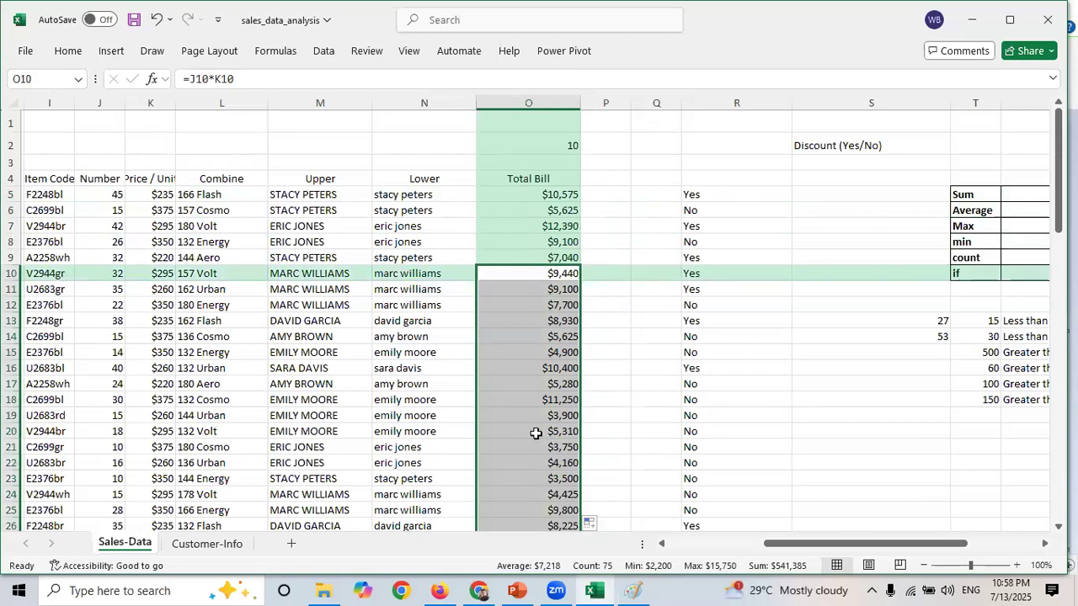
- Change the value in cell O2 to 100
{"action": "left_click", "coordinate": [566, 145]}
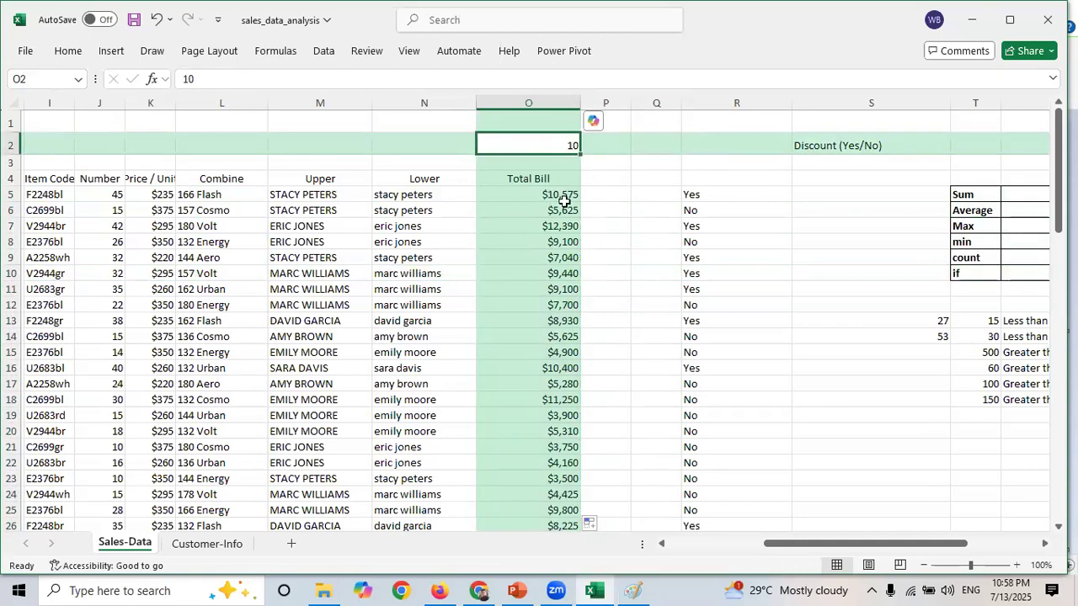
{"action": "left_click", "coordinate": [605, 197]}
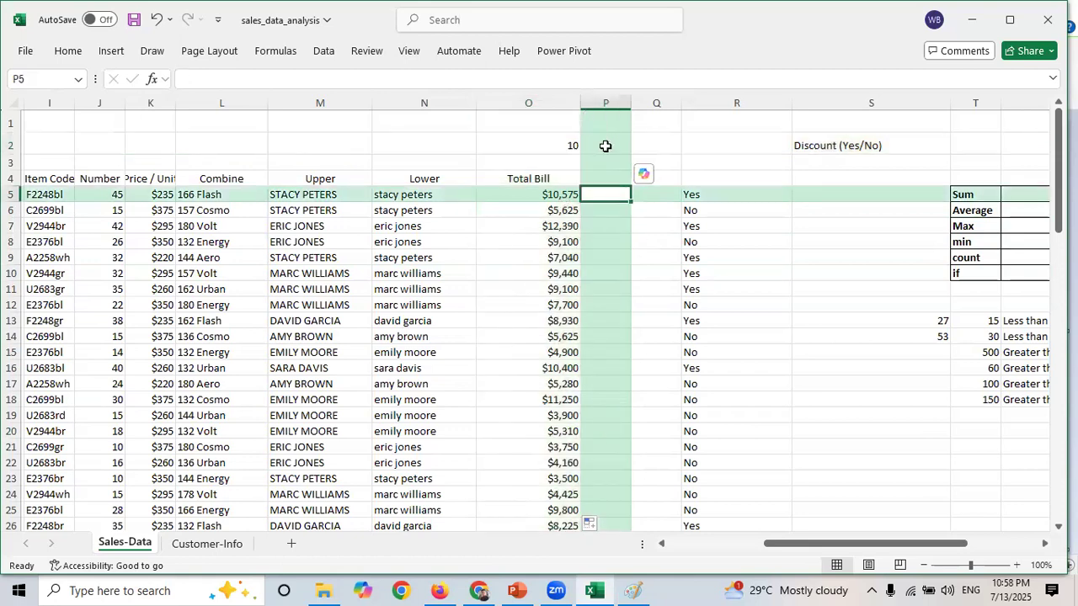
{"action": "left_click", "coordinate": [558, 145]}
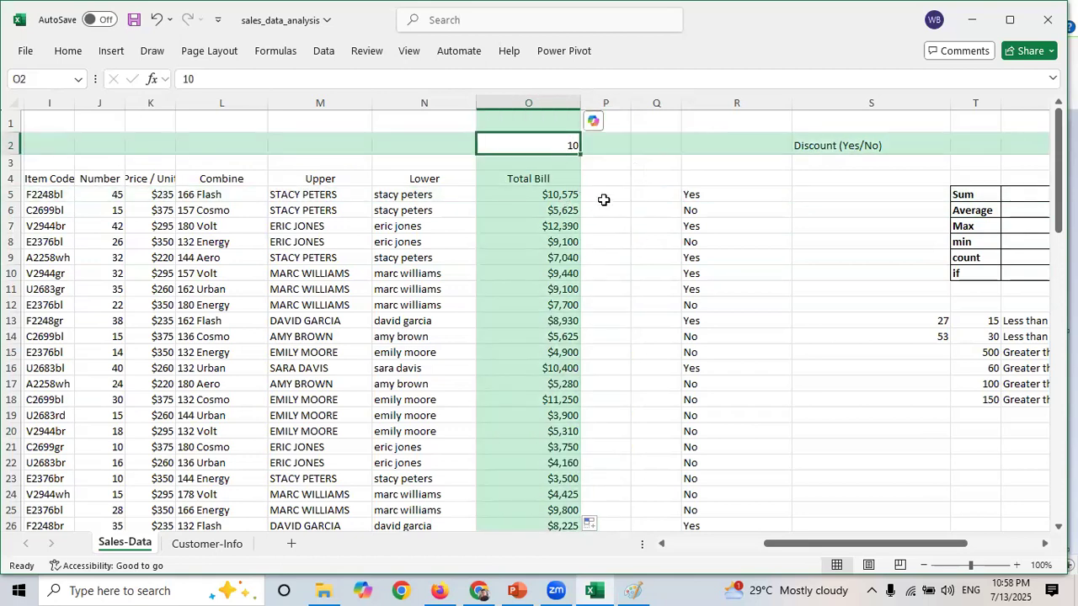
{"action": "left_click", "coordinate": [605, 196]}
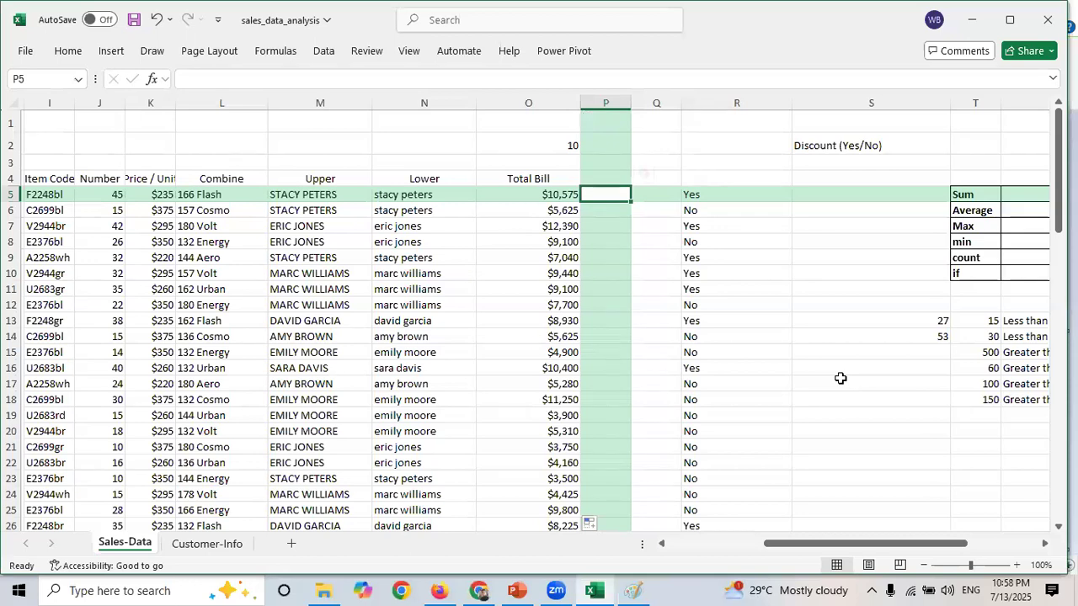
{"action": "left_click", "coordinate": [569, 146]}
{"action": "type", "text": "100"}
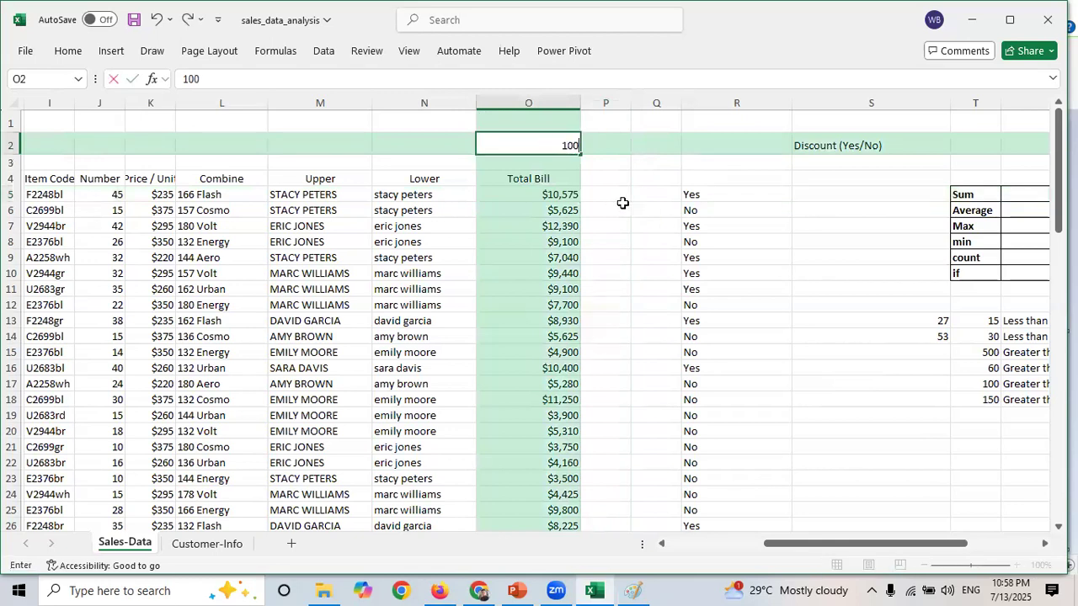
{"action": "left_click", "coordinate": [555, 191]}
{"action": "left_click", "coordinate": [594, 195]}
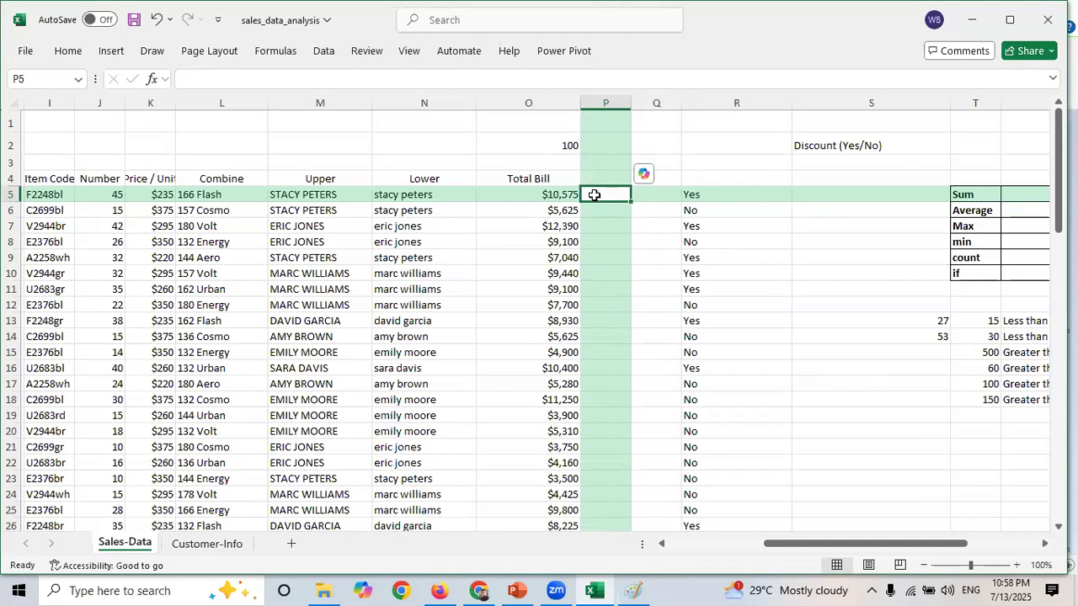
- Enter =O5-O2 in P5 to subtract the O2 value from the first total bill
{"action": "left_click", "coordinate": [566, 142]}
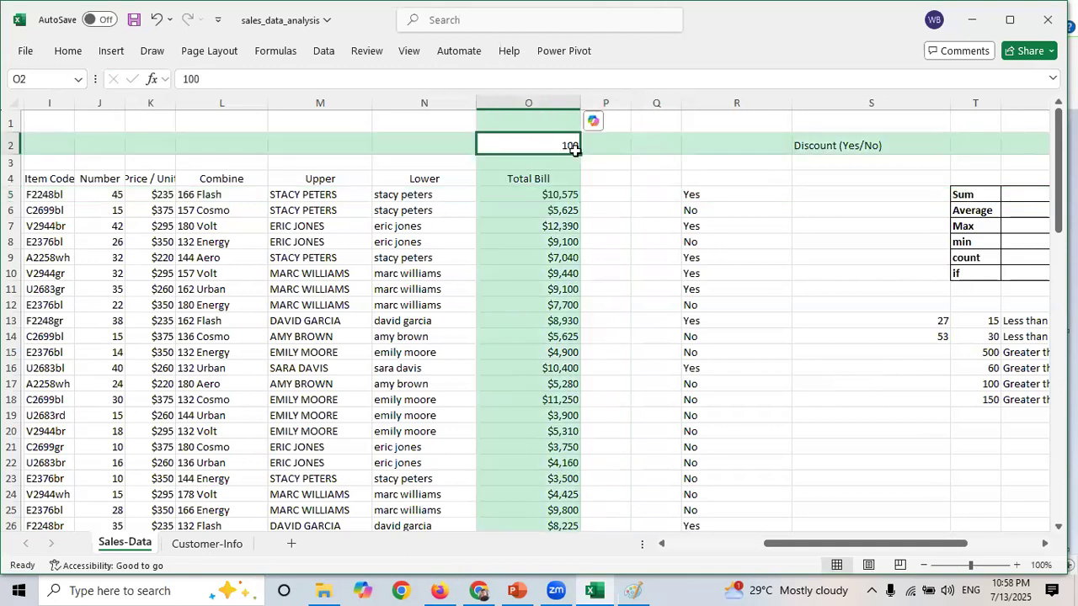
{"action": "left_click_drag", "start_coordinate": [554, 194], "coordinate": [573, 305]}
{"action": "left_click", "coordinate": [597, 195]}
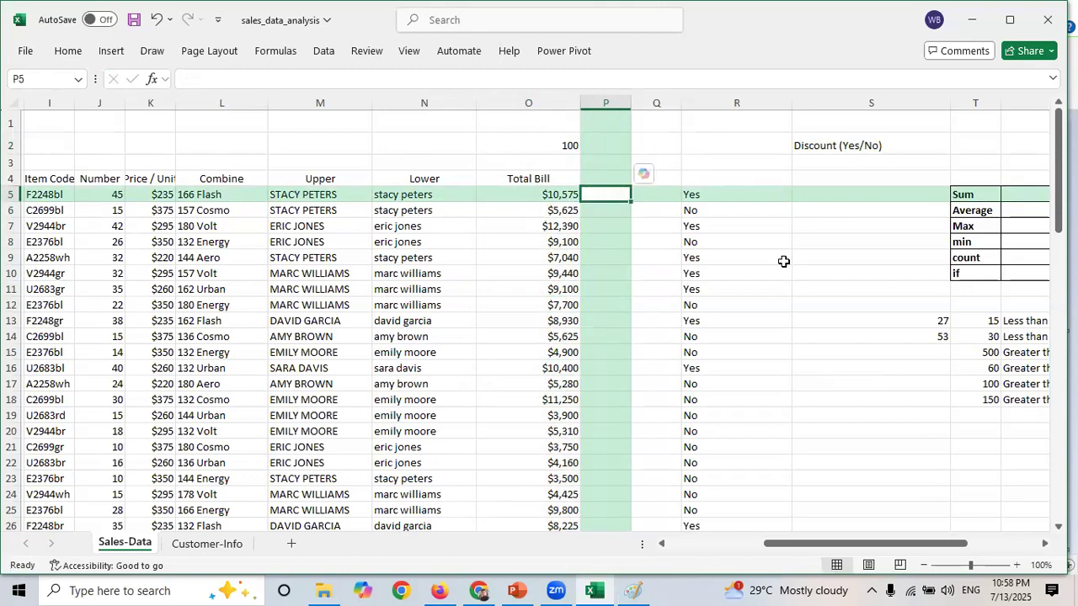
{"action": "type", "text": "="}
{"action": "left_click", "coordinate": [568, 193]}
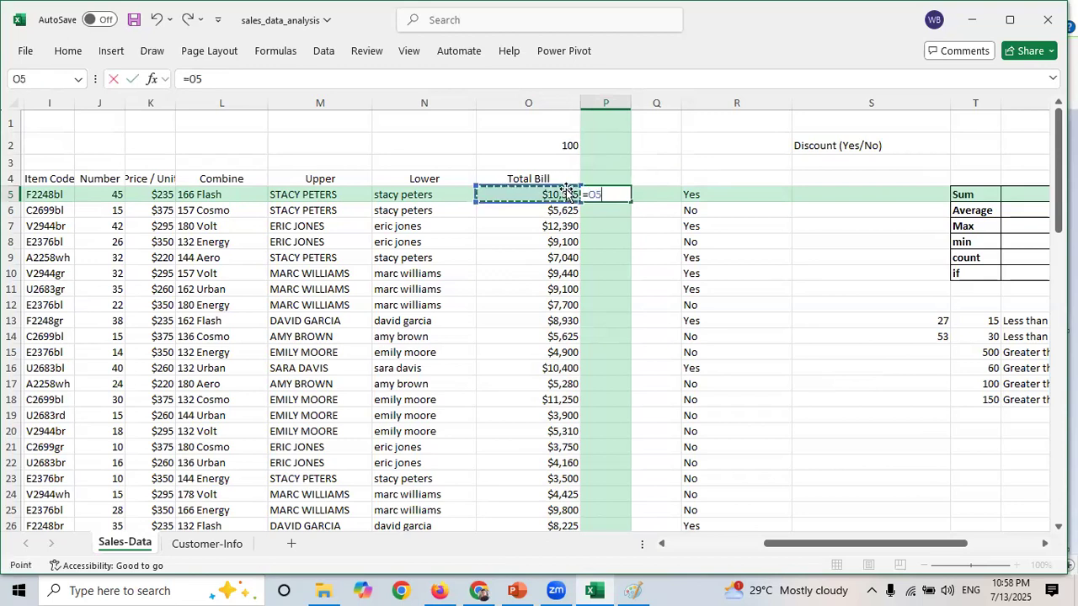
{"action": "type", "text": "-"}
{"action": "left_click", "coordinate": [567, 144]}
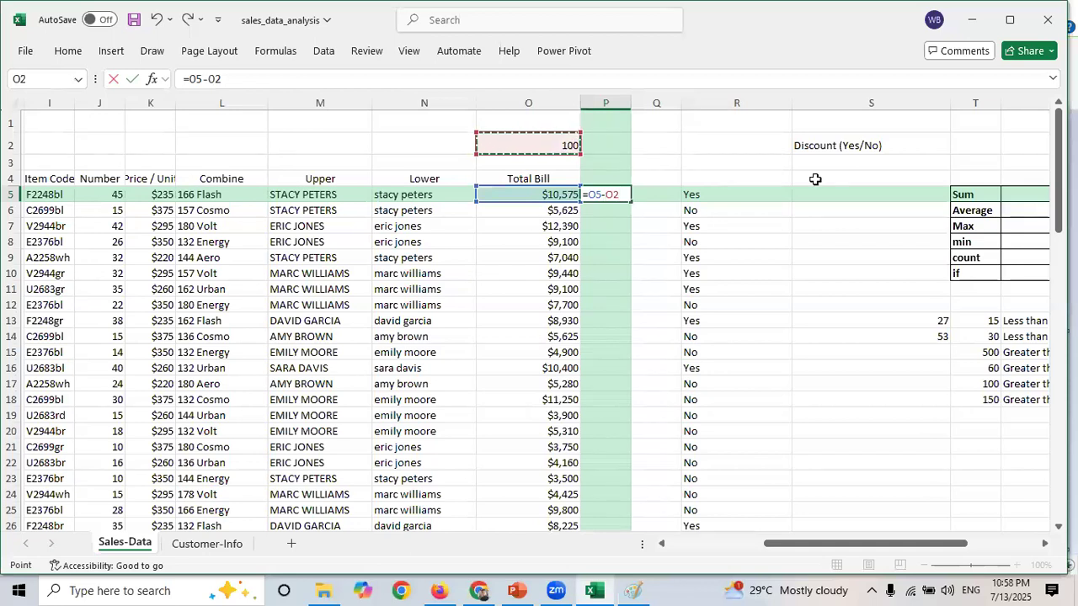
{"action": "key", "text": "Return"}
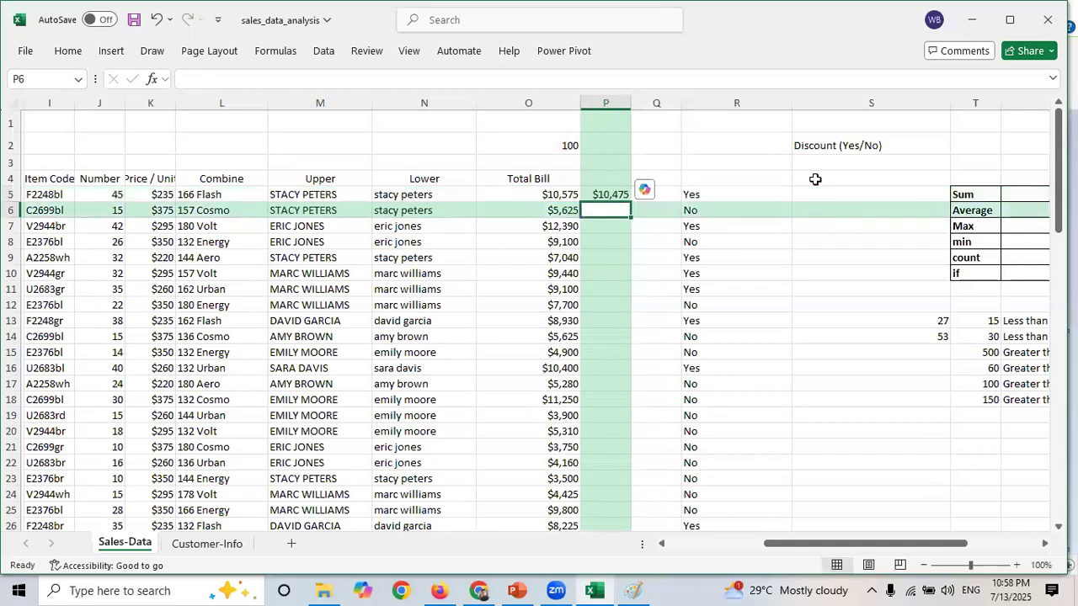
- Copy the P5 subtraction formula down through P15
{"action": "left_click", "coordinate": [610, 195]}
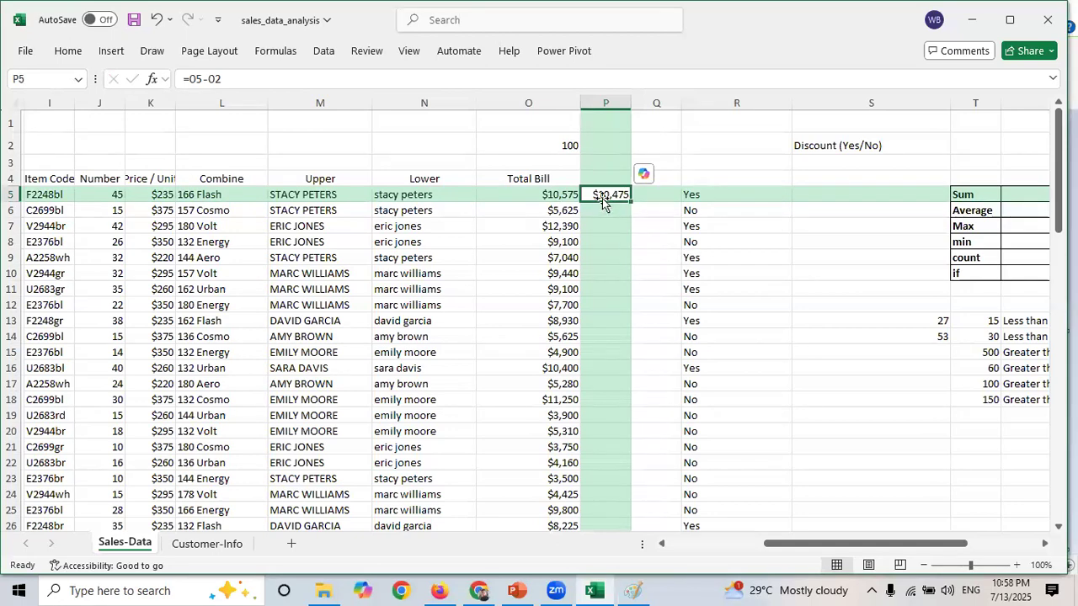
{"action": "left_click_drag", "start_coordinate": [624, 202], "coordinate": [640, 371]}
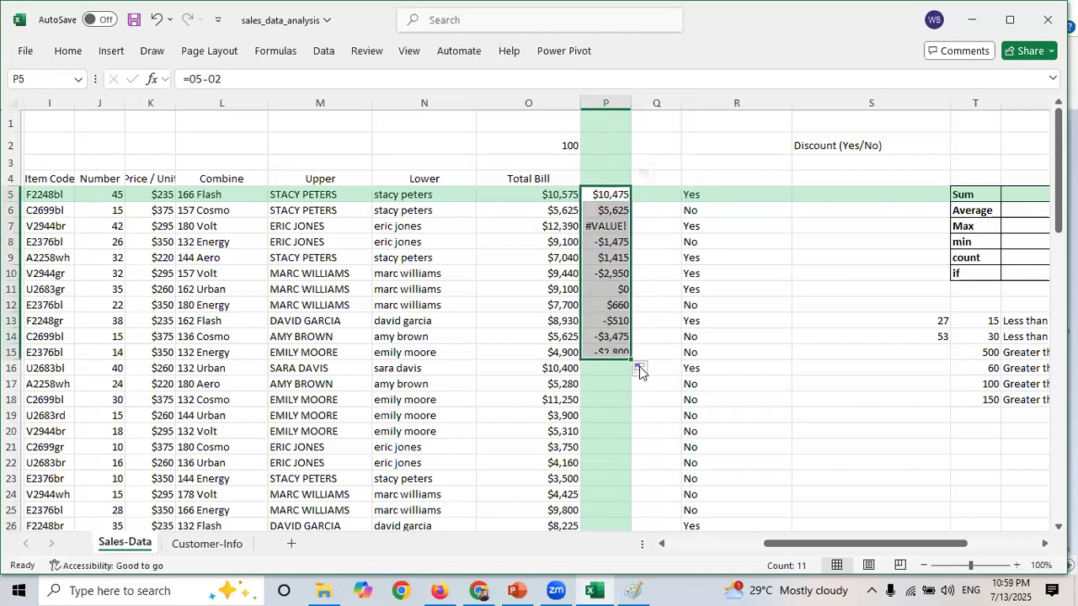
{"action": "left_click", "coordinate": [606, 226]}
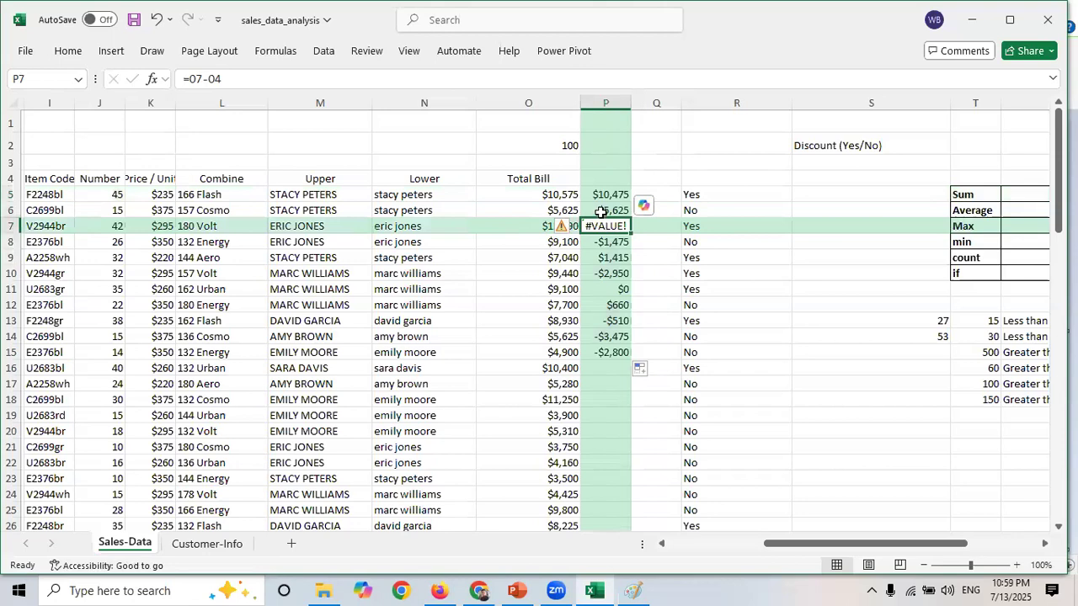
{"action": "left_click", "coordinate": [601, 213]}
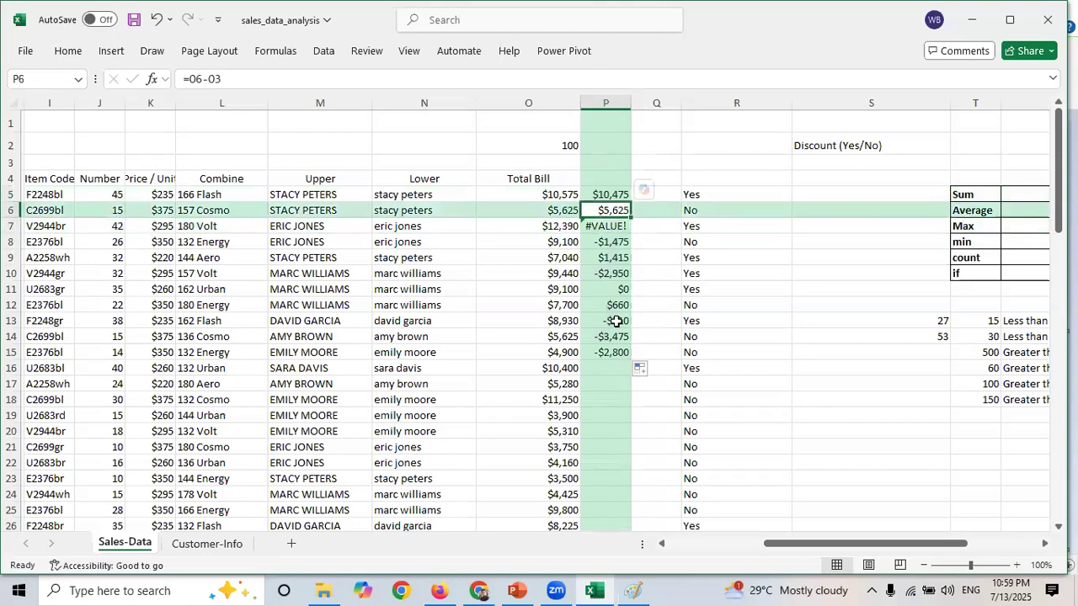
{"action": "left_click", "coordinate": [612, 305]}
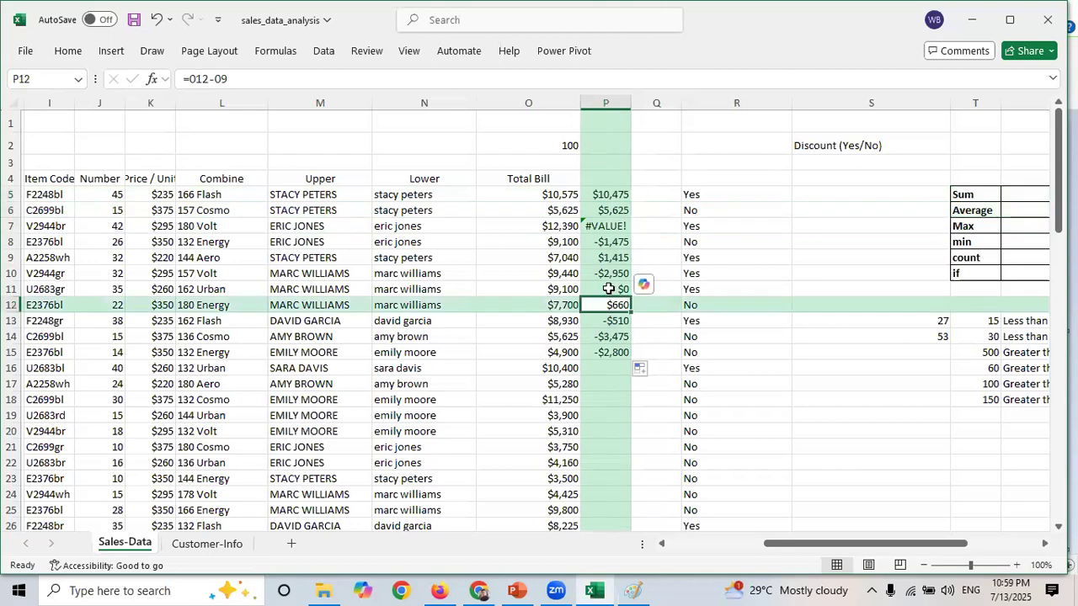
{"action": "key", "text": "Up"}
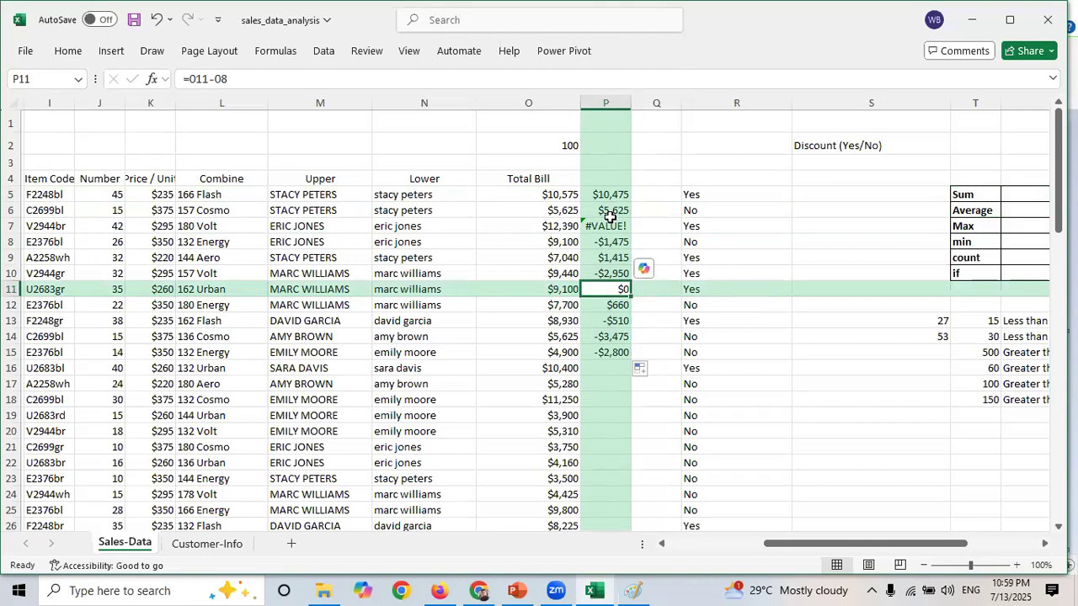
- Inspect the copied subtraction formulas in P6 and P7 to see how their references shifted
{"action": "left_click", "coordinate": [559, 144]}
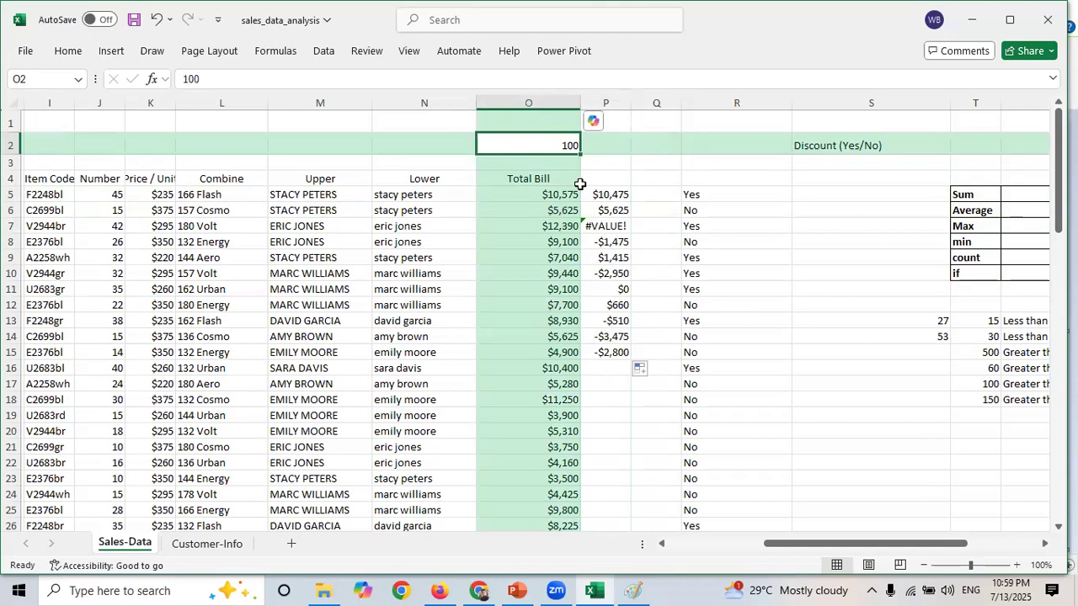
{"action": "left_click", "coordinate": [610, 210]}
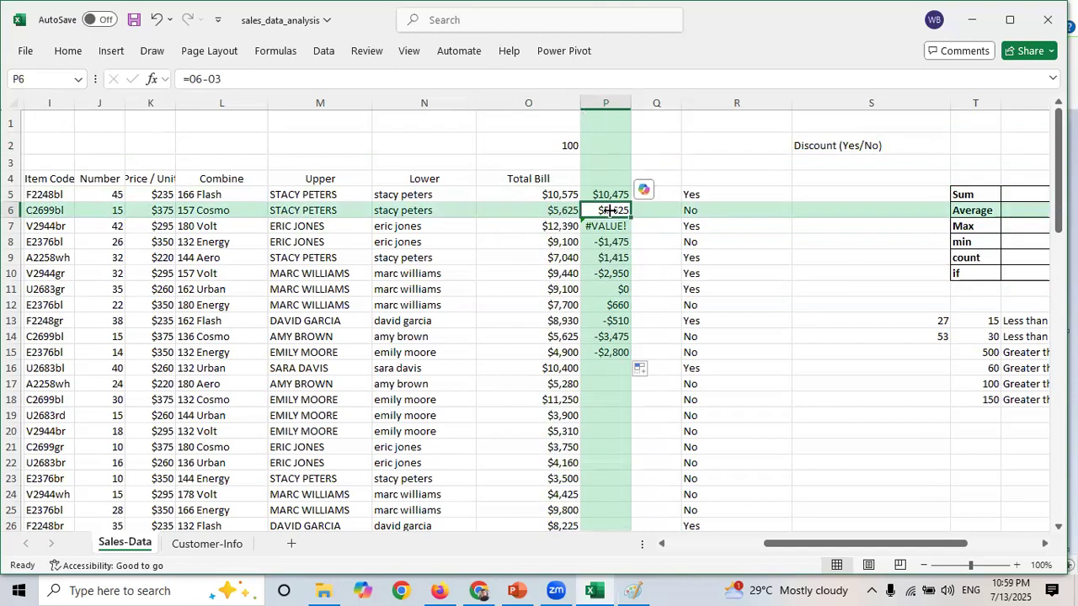
{"action": "double_click", "coordinate": [213, 78]}
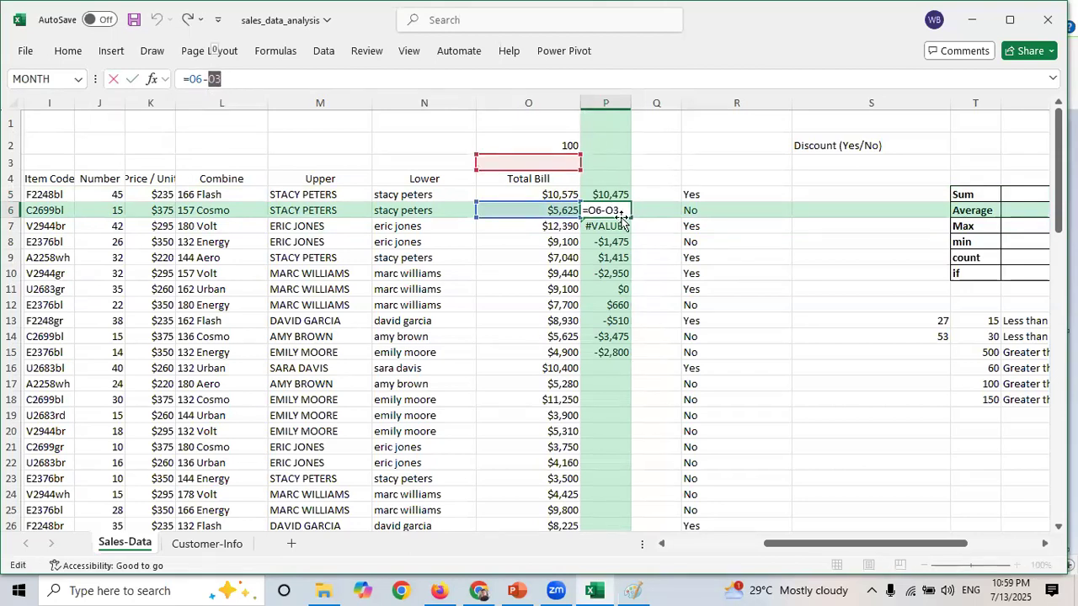
{"action": "key", "text": "Escape"}
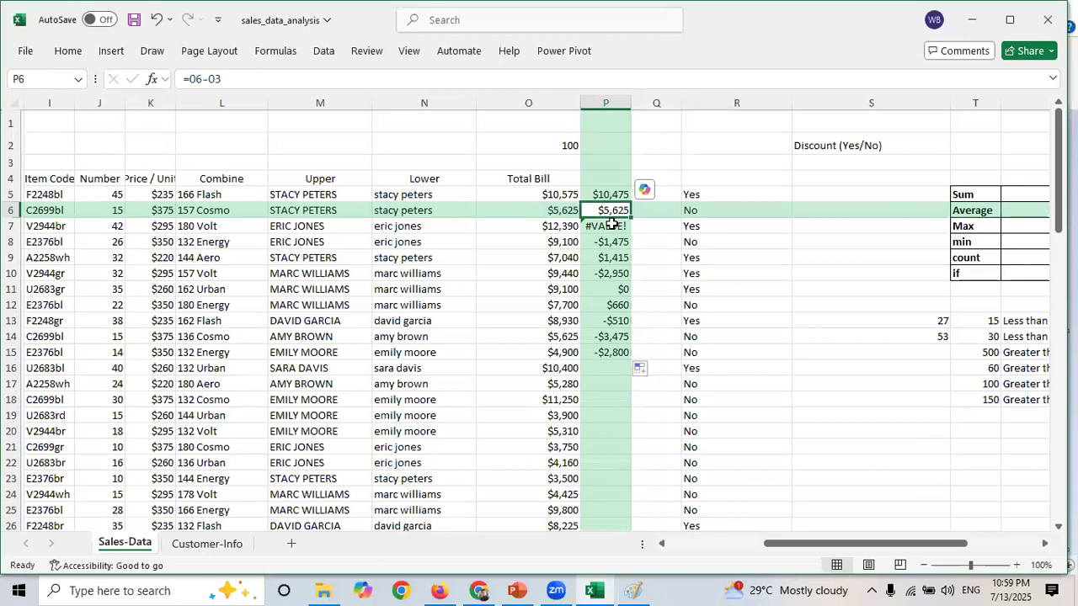
{"action": "left_click", "coordinate": [613, 224]}
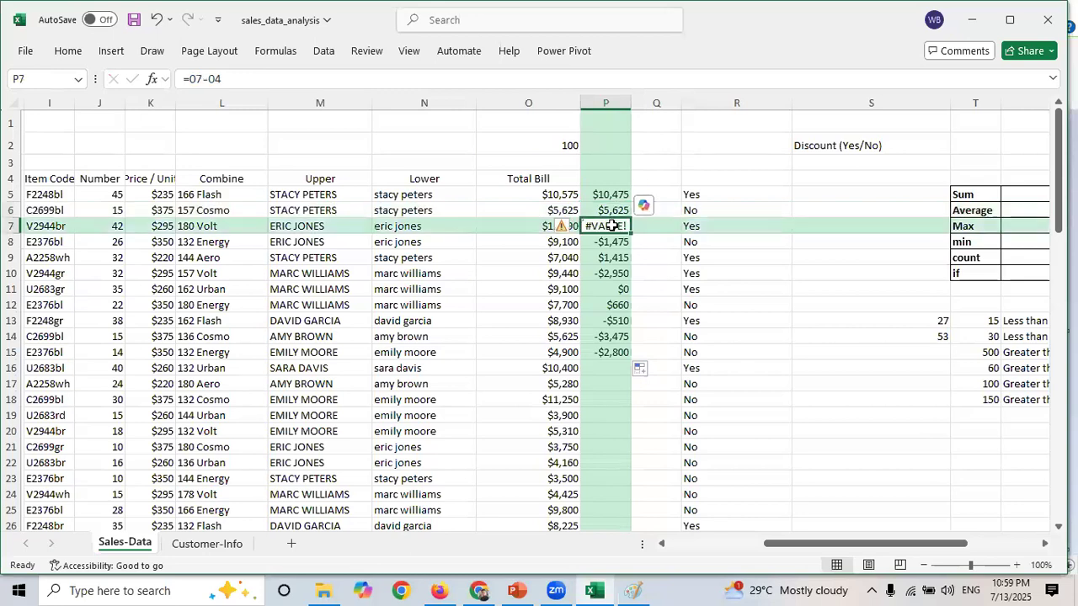
{"action": "left_click", "coordinate": [549, 182]}
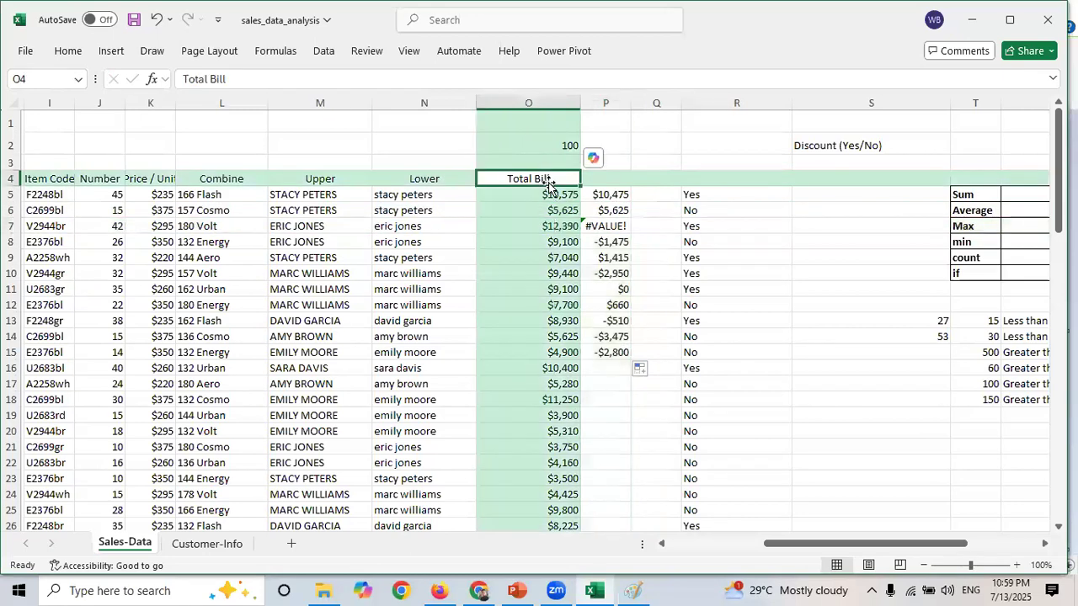
{"action": "left_click", "coordinate": [610, 225]}
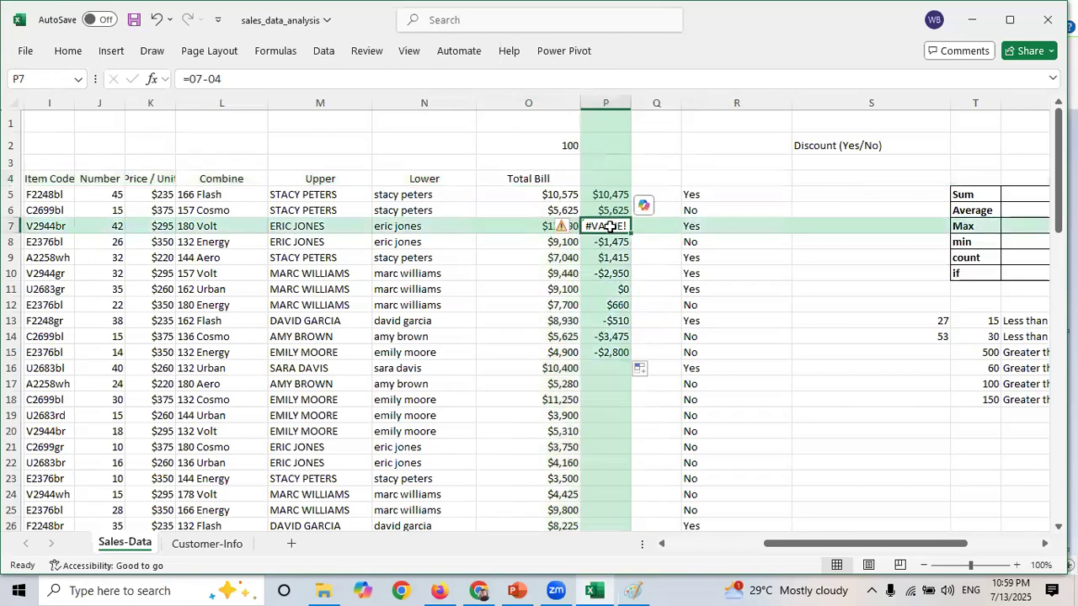
- Try to change P7's formula so it subtracts O2 instead of O4
{"action": "left_click", "coordinate": [226, 81]}
{"action": "left_click_drag", "start_coordinate": [226, 81], "coordinate": [210, 79]}
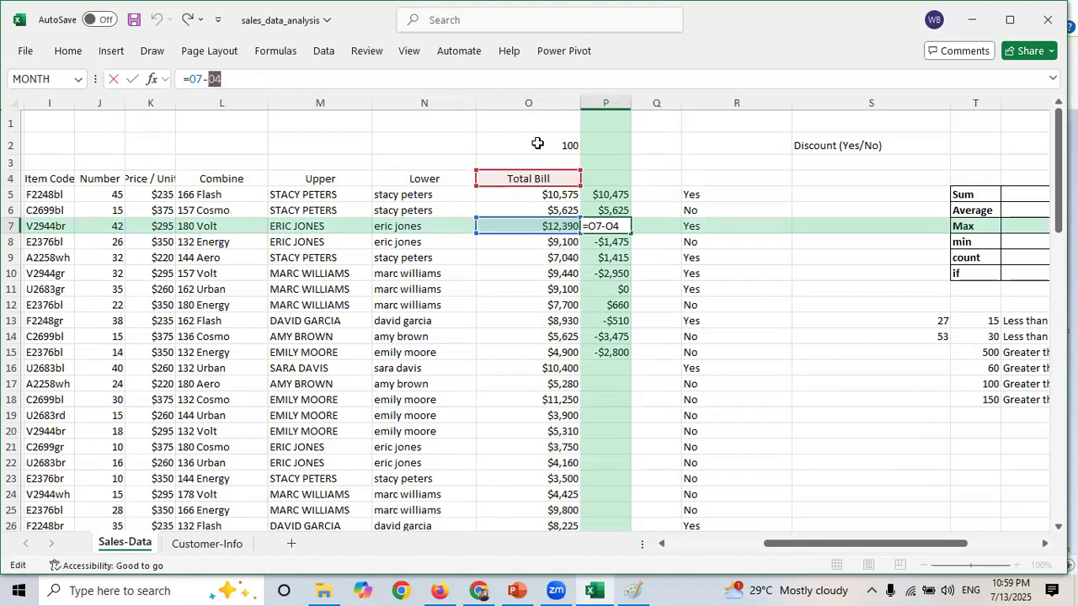
{"action": "left_click", "coordinate": [537, 143]}
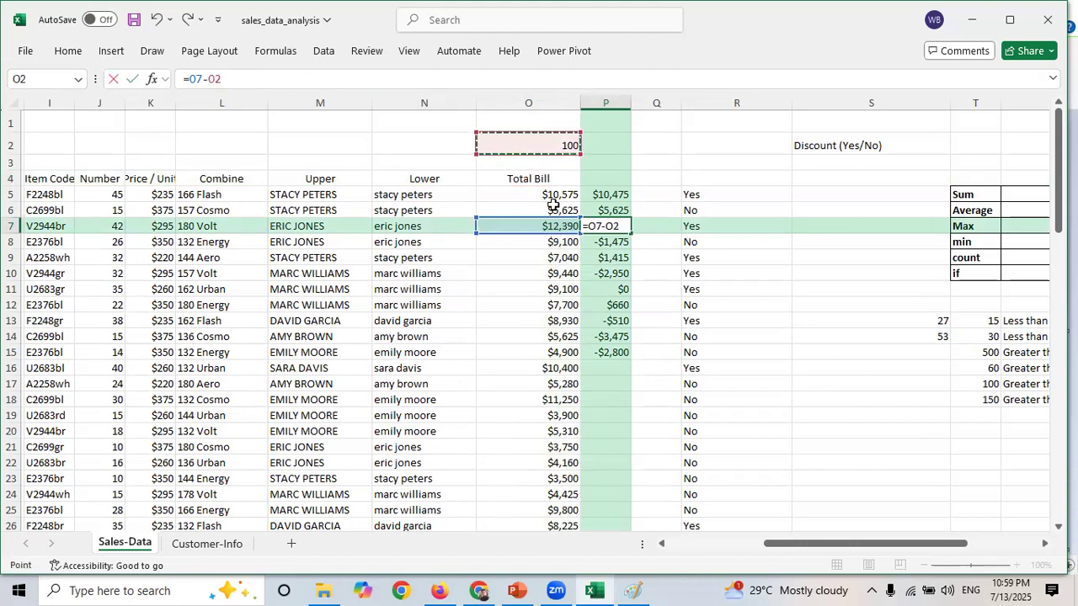
{"action": "key", "text": "ctrl+Return"}
{"action": "left_click", "coordinate": [610, 194]}
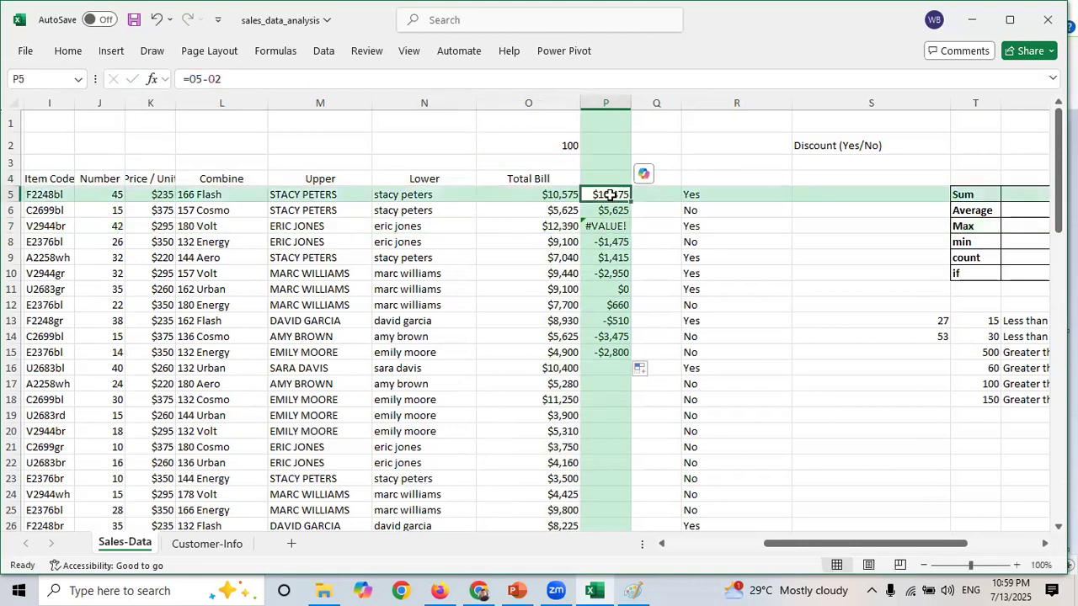
{"action": "double_click", "coordinate": [228, 73]}
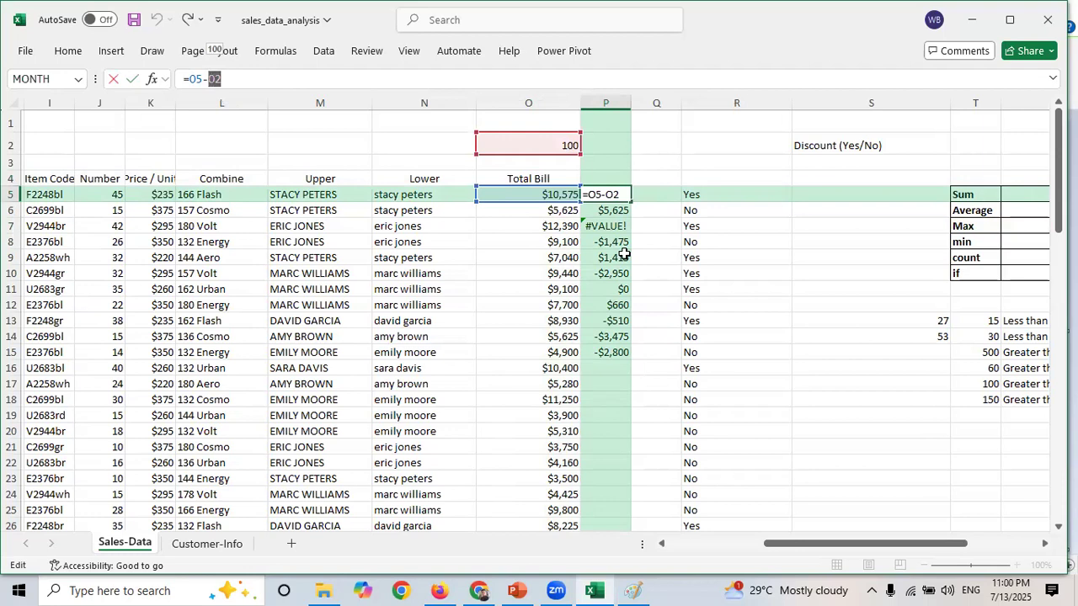
{"action": "left_click", "coordinate": [624, 353]}
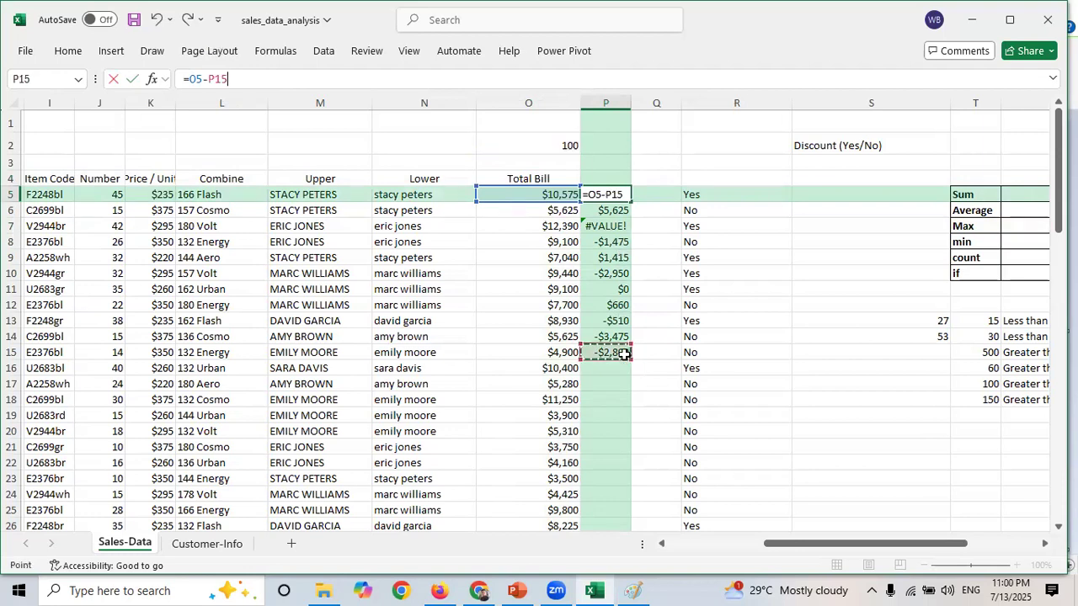
{"action": "key", "text": "Escape"}
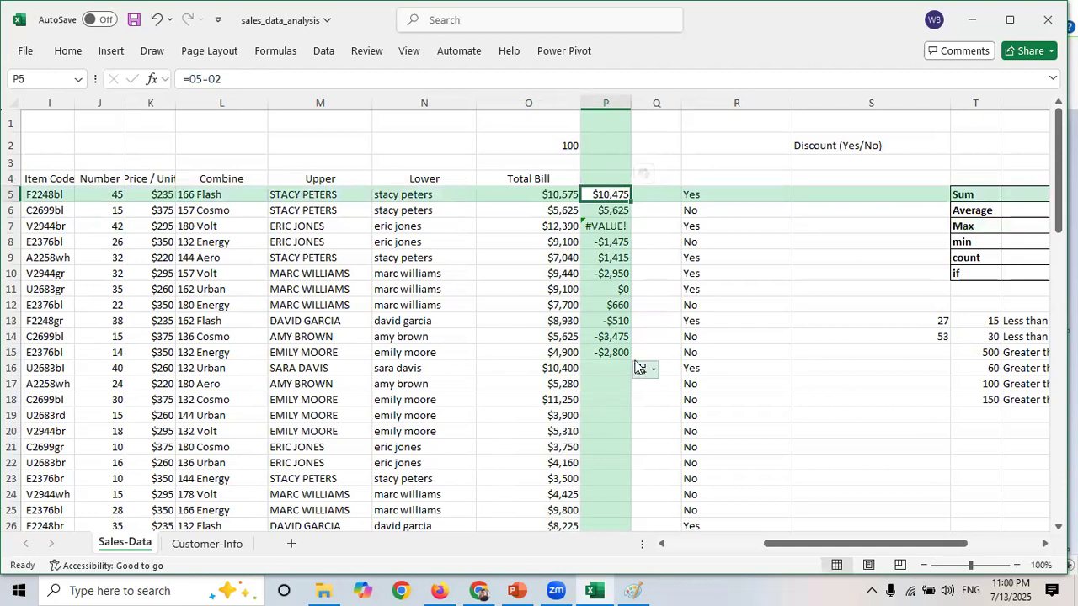
- Fill the P15 subtraction formula down the rest of column P
{"action": "left_click", "coordinate": [627, 353]}
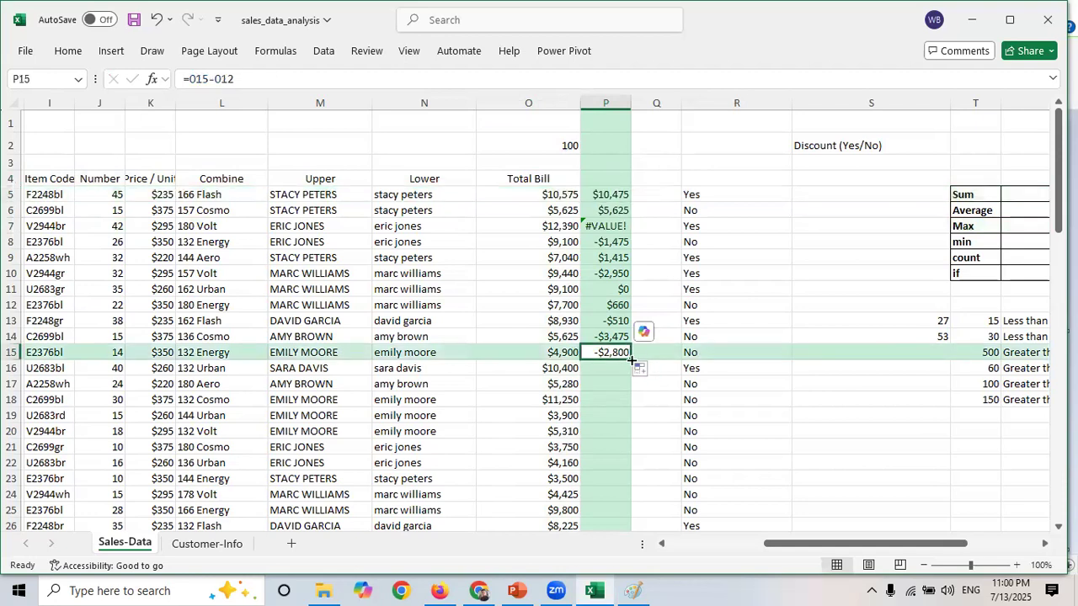
{"action": "double_click", "coordinate": [632, 360]}
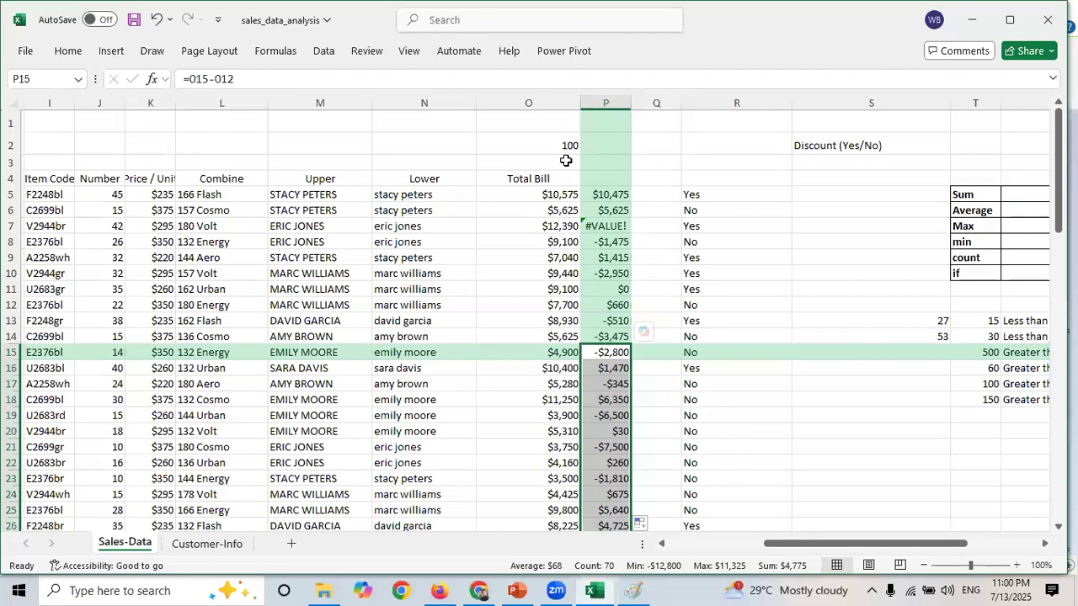
- Make the O2 reference absolute in P5's formula so it reads =O5-$O$2
{"action": "left_click", "coordinate": [566, 161]}
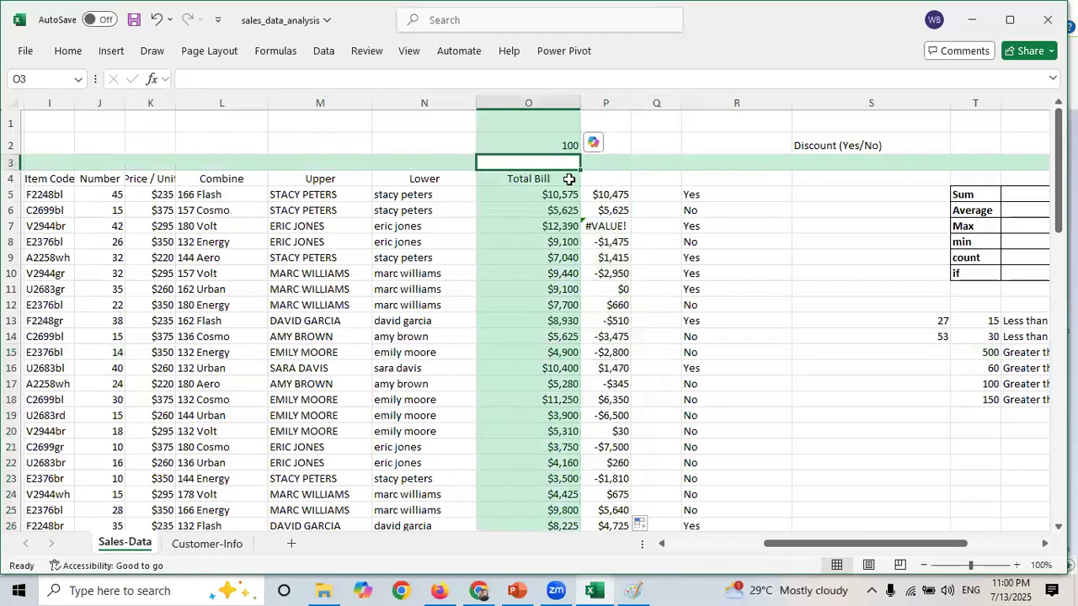
{"action": "left_click", "coordinate": [569, 179]}
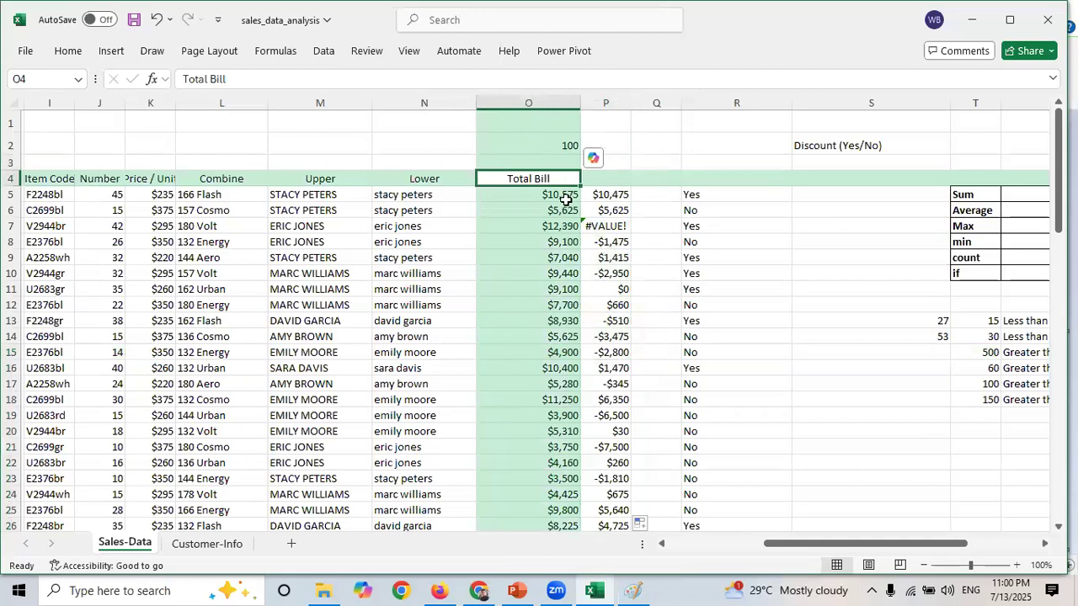
{"action": "left_click", "coordinate": [568, 195]}
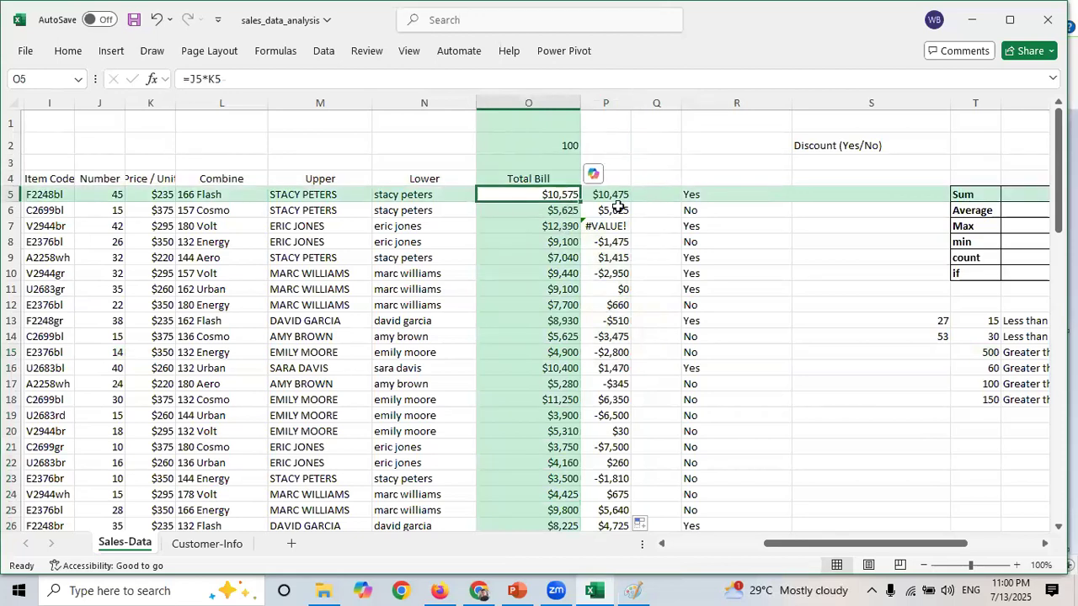
{"action": "left_click", "coordinate": [562, 144]}
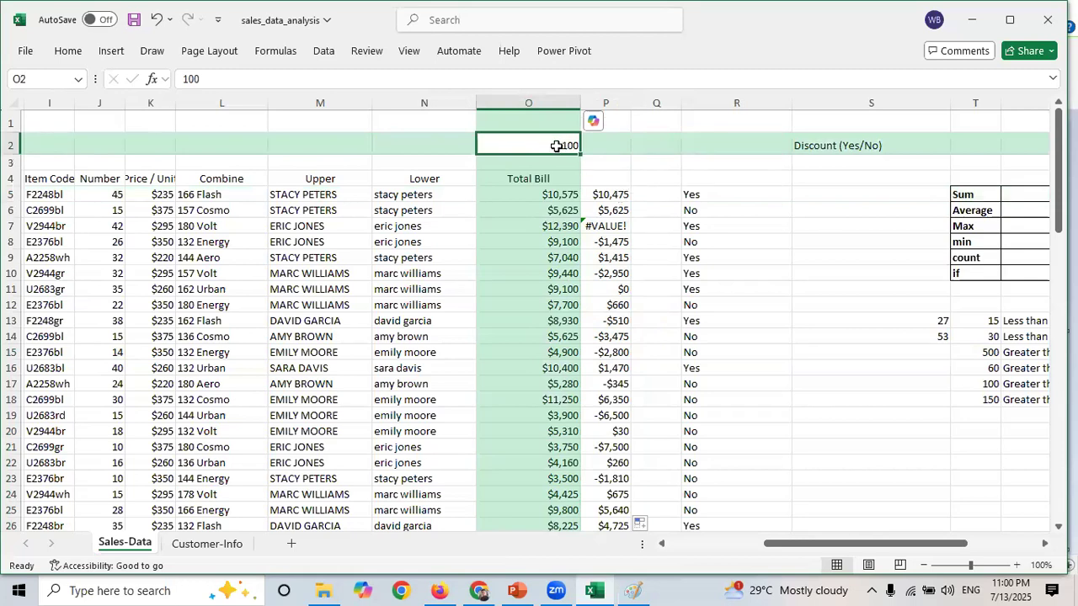
{"action": "left_click", "coordinate": [607, 193]}
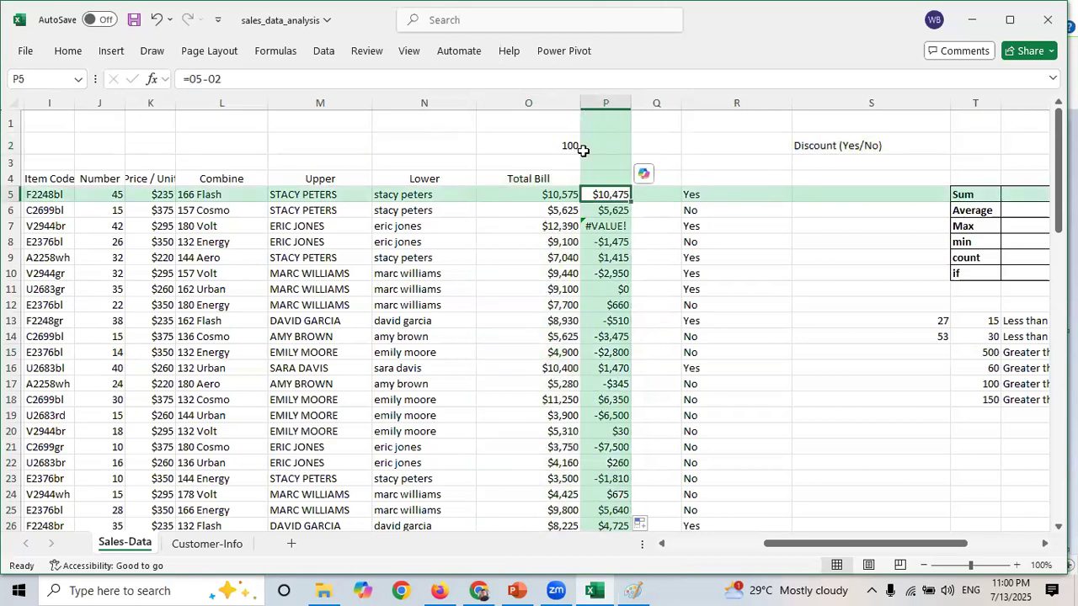
{"action": "left_click", "coordinate": [226, 80]}
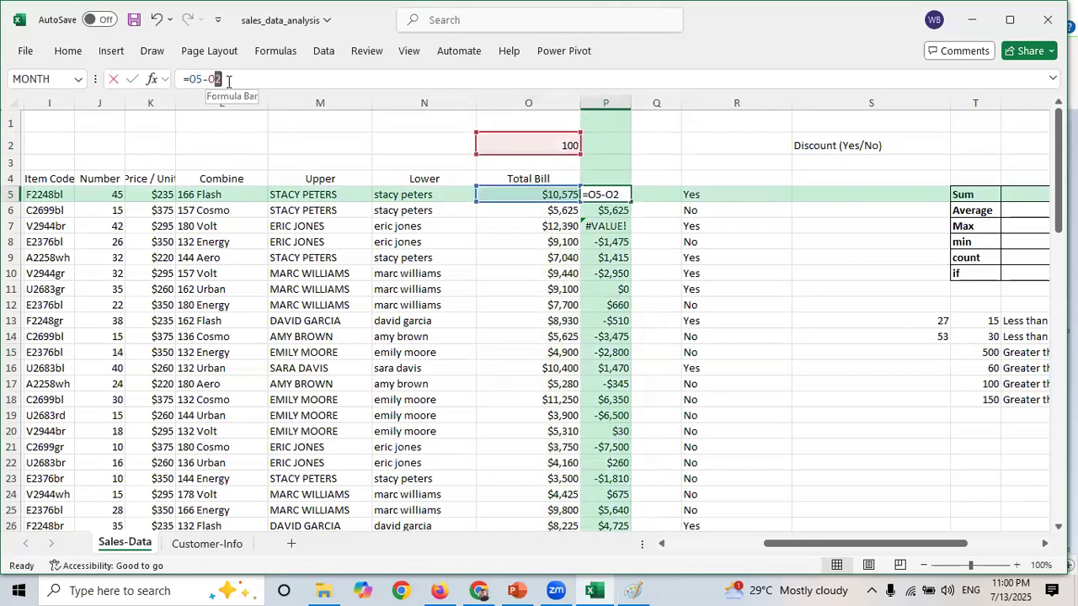
{"action": "left_click", "coordinate": [232, 82]}
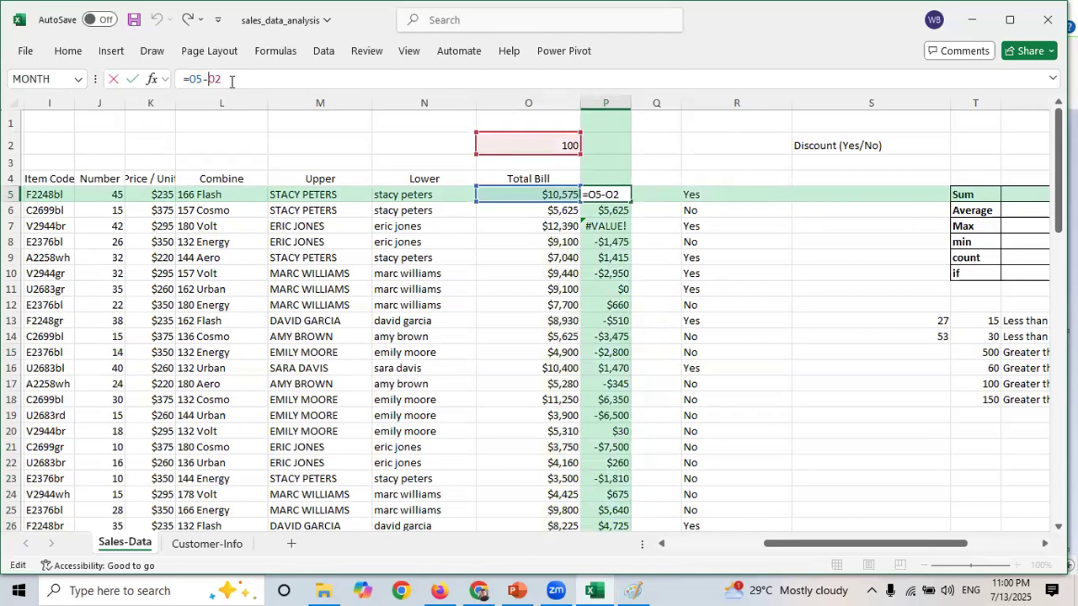
{"action": "type", "text": "$"}
{"action": "key", "text": "Right"}
{"action": "type", "text": "$"}
{"action": "key", "text": "Return"}
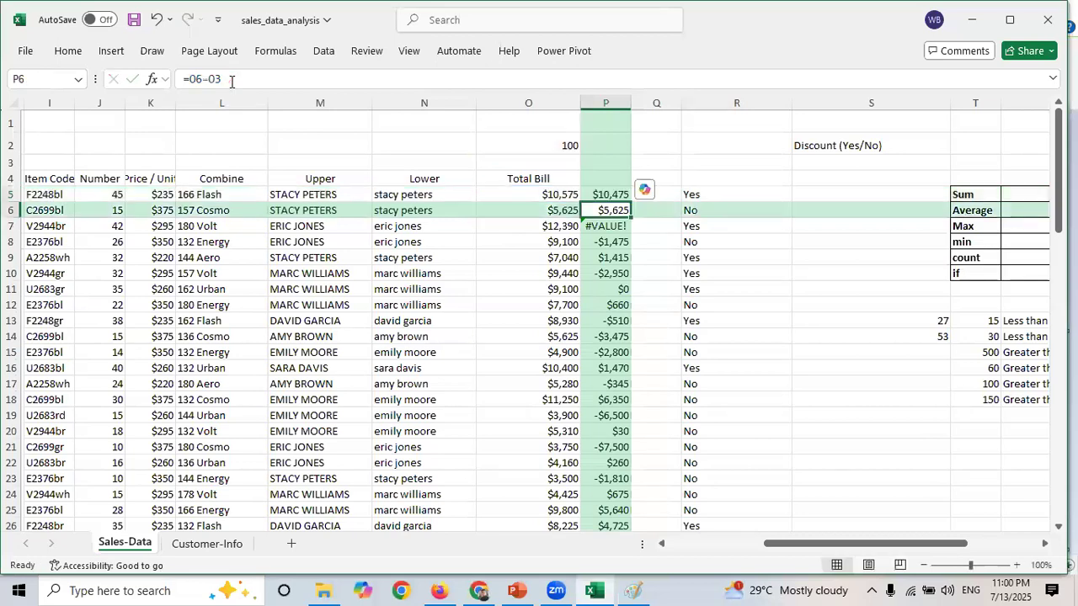
- Copy the absolute-reference formula from P5 down through the whole of column P
{"action": "left_click", "coordinate": [603, 195]}
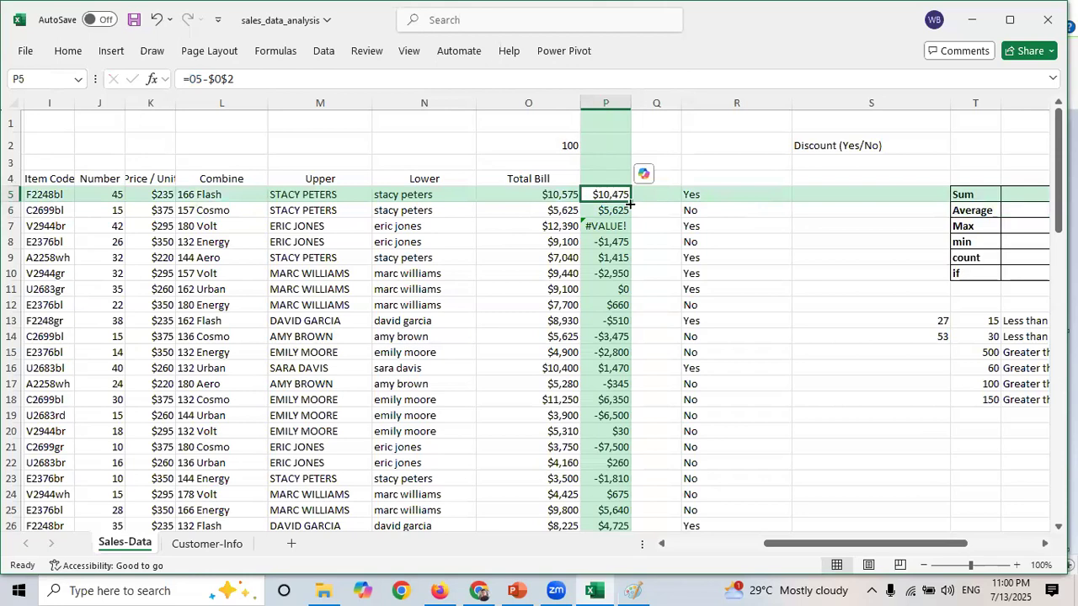
{"action": "left_click_drag", "start_coordinate": [630, 202], "coordinate": [640, 380]}
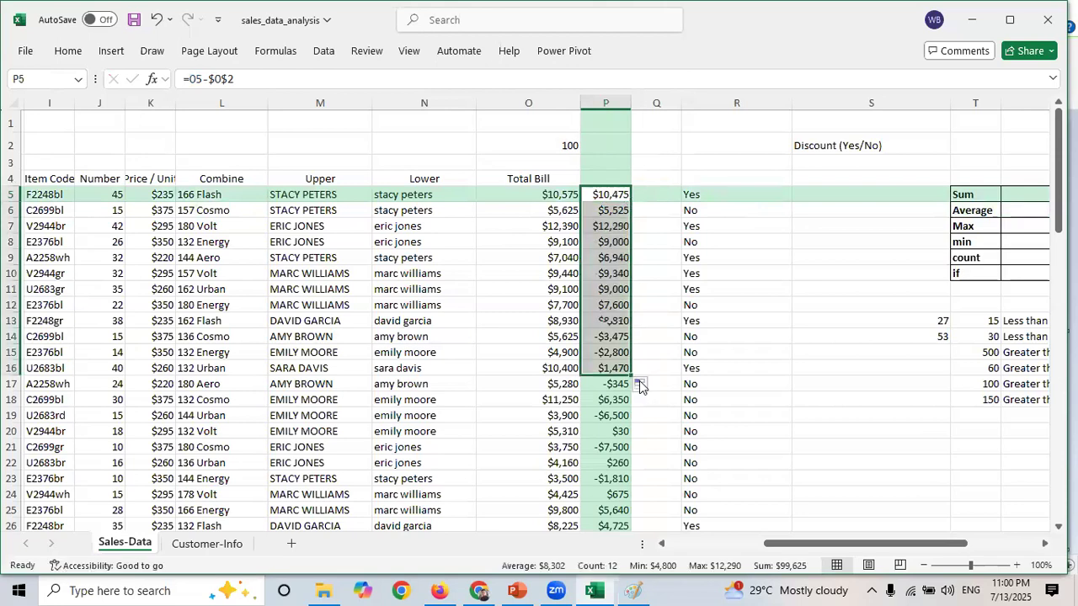
{"action": "double_click", "coordinate": [630, 372]}
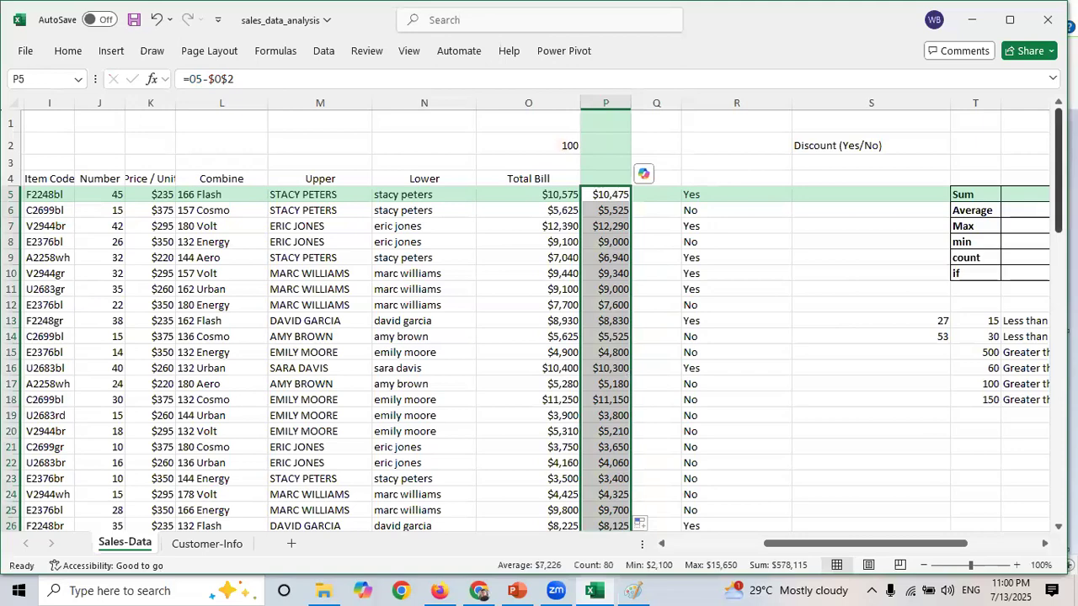
- Inspect the Total Bill and copied subtraction formulas in rows 26 to 30
{"action": "scroll", "coordinate": [760, 224], "scroll_direction": "down", "scroll_amount": 6}
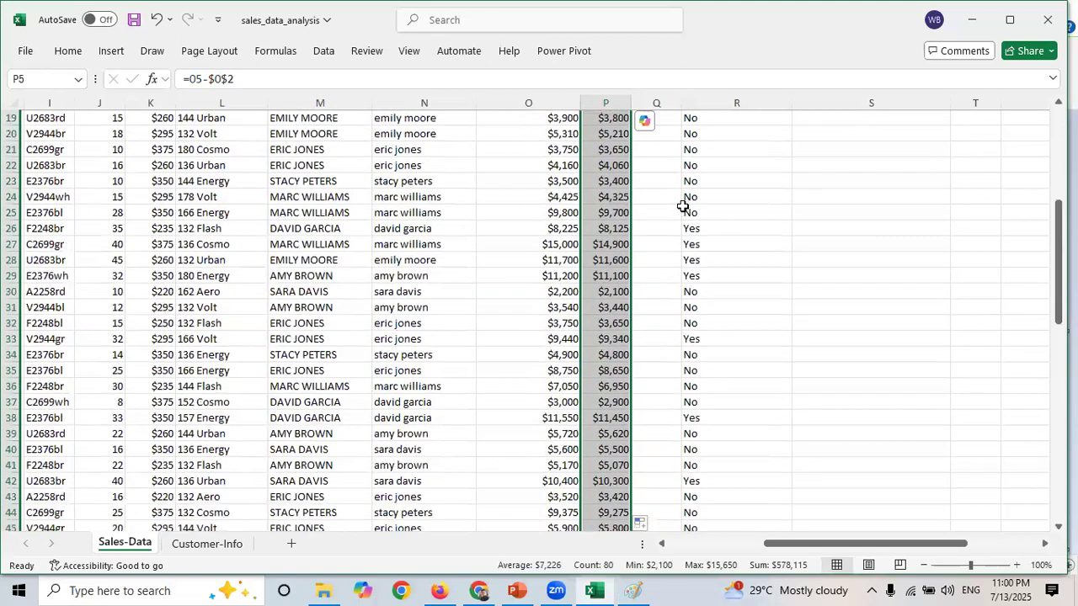
{"action": "left_click", "coordinate": [573, 229]}
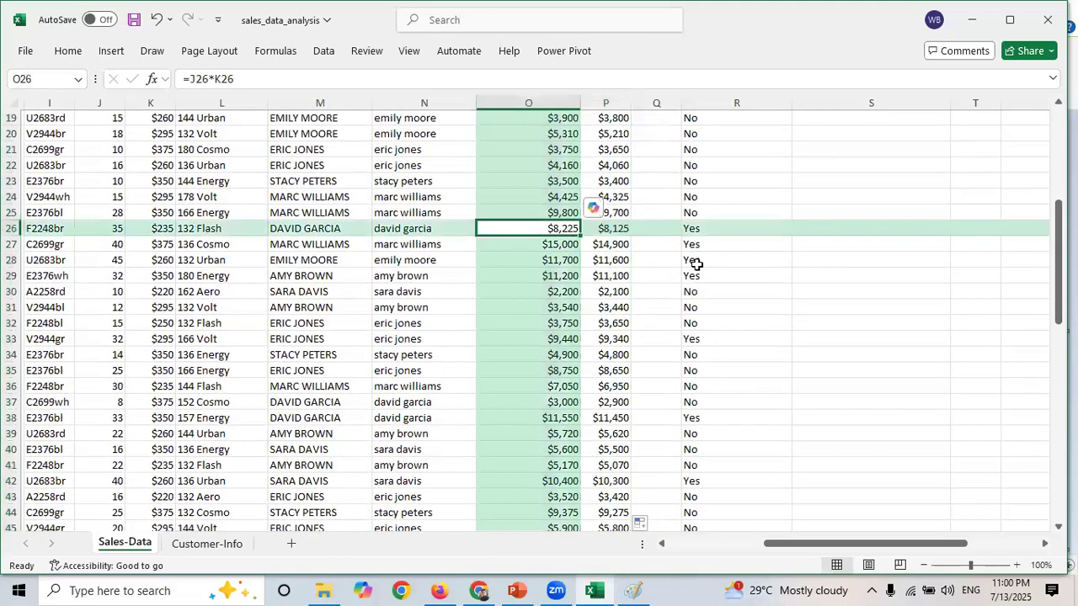
{"action": "left_click", "coordinate": [612, 229]}
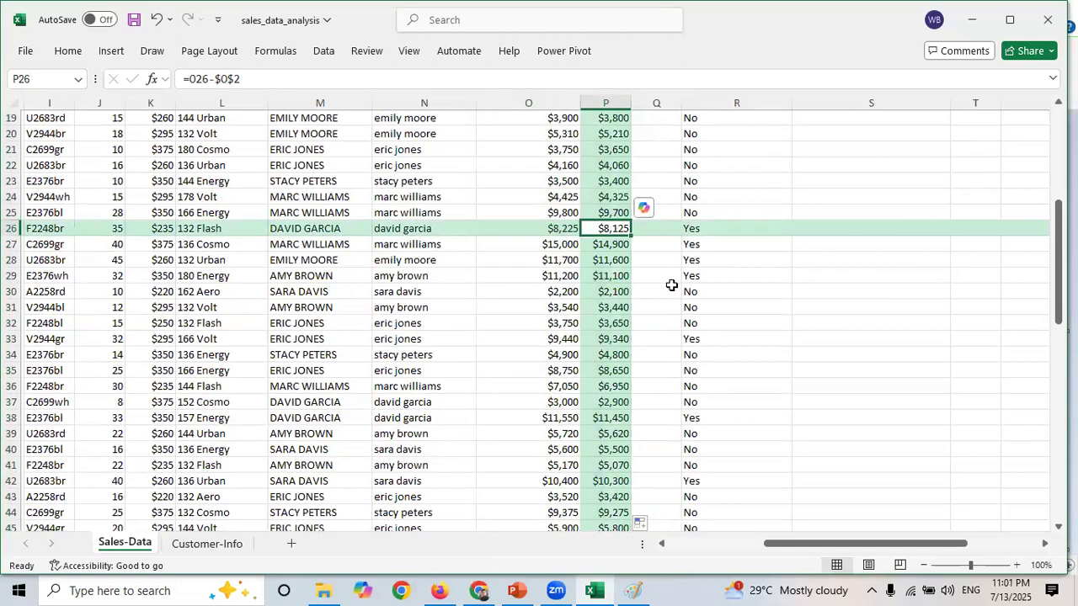
{"action": "left_click", "coordinate": [559, 273]}
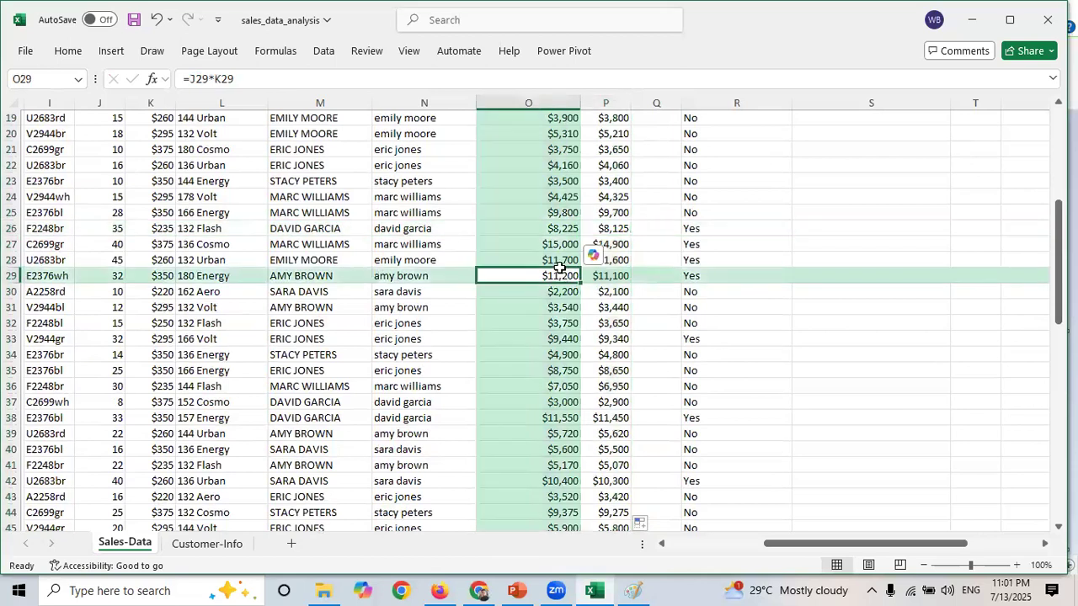
{"action": "left_click", "coordinate": [616, 278]}
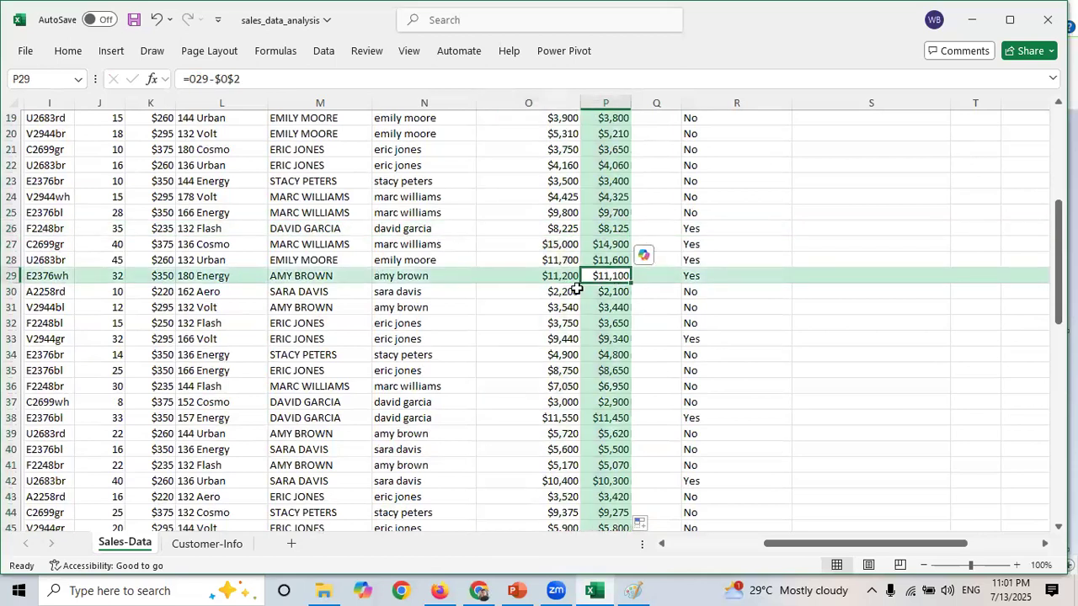
{"action": "left_click", "coordinate": [575, 290]}
{"action": "left_click_drag", "start_coordinate": [1058, 242], "coordinate": [1047, 118]}
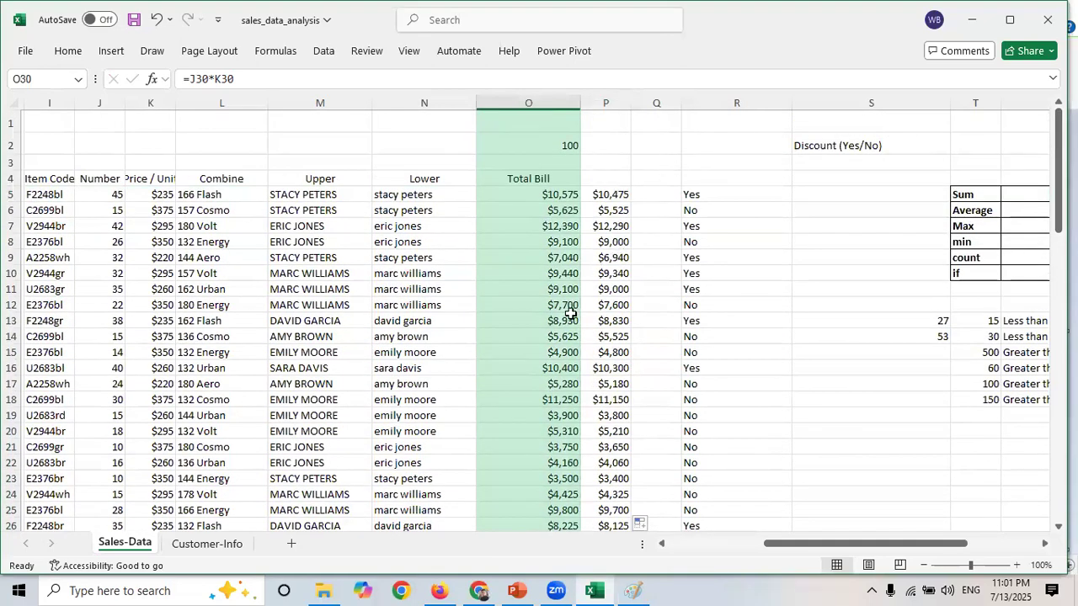
- Examine the formulas in P12, P17 and P24 to check their fixed $O$2 reference
{"action": "left_click", "coordinate": [605, 308]}
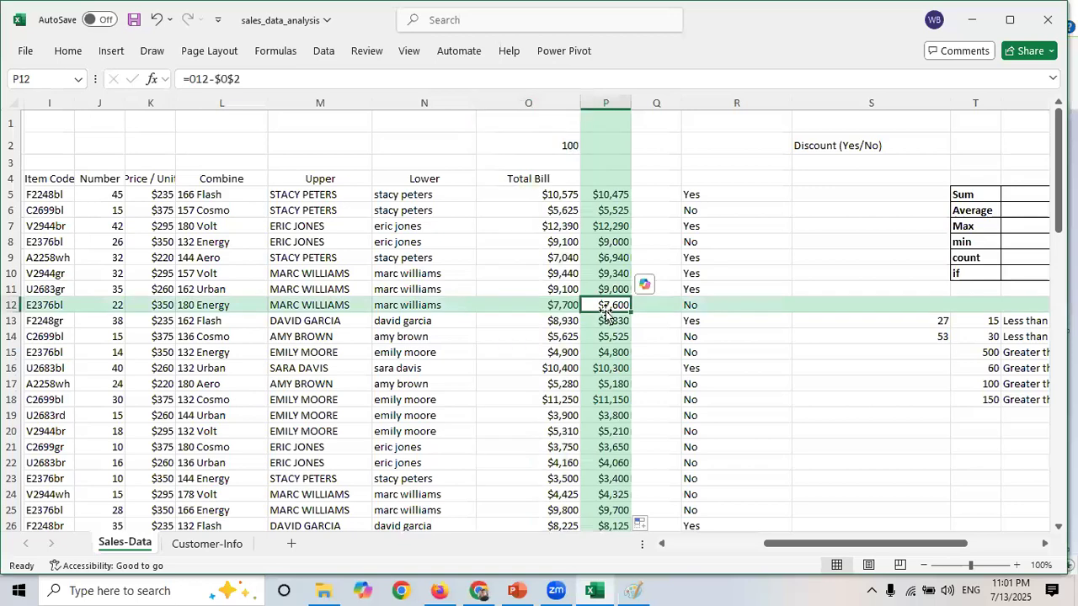
{"action": "left_click", "coordinate": [231, 77]}
{"action": "left_click_drag", "start_coordinate": [242, 78], "coordinate": [214, 79]}
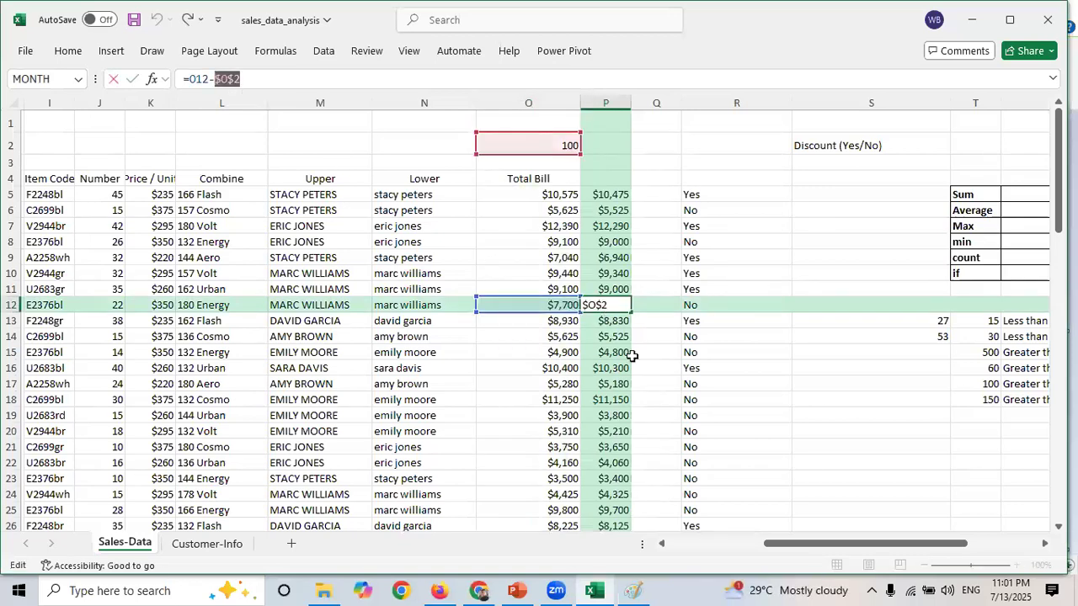
{"action": "key", "text": "Escape"}
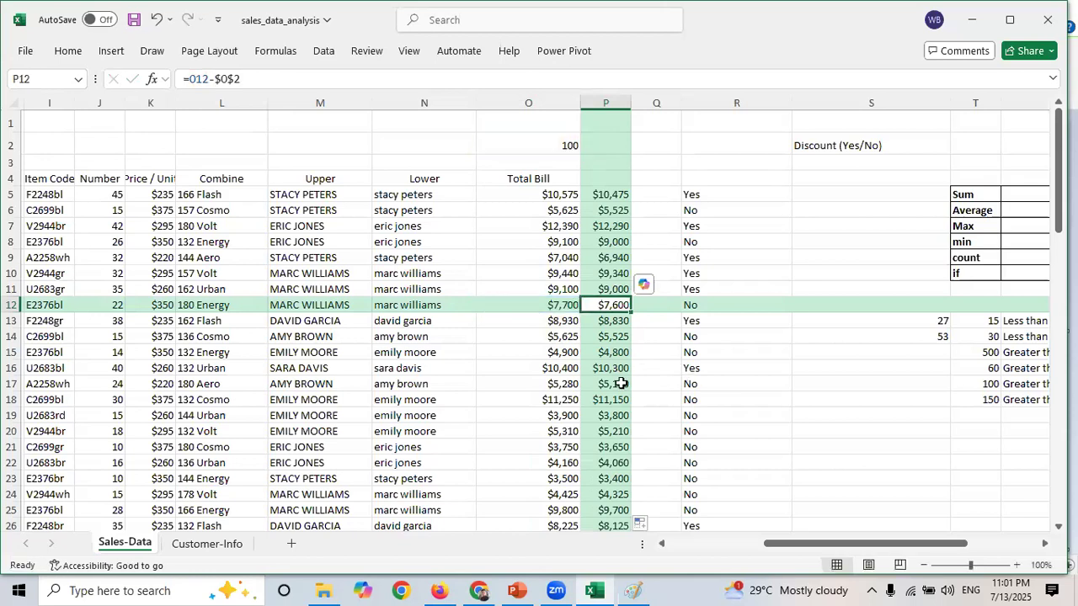
{"action": "left_click", "coordinate": [620, 384]}
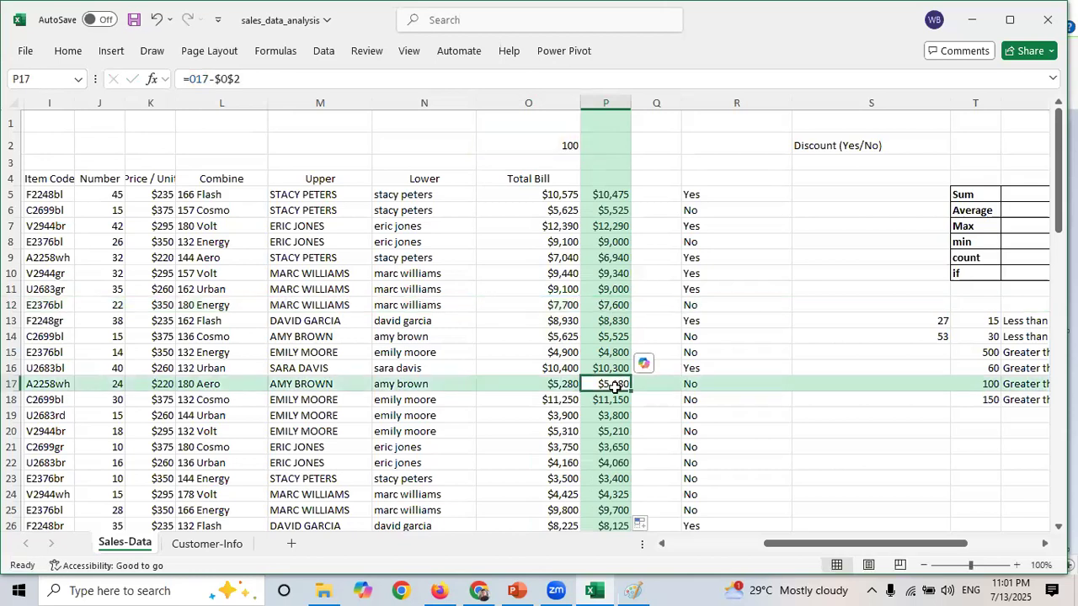
{"action": "left_click_drag", "start_coordinate": [240, 79], "coordinate": [214, 79]}
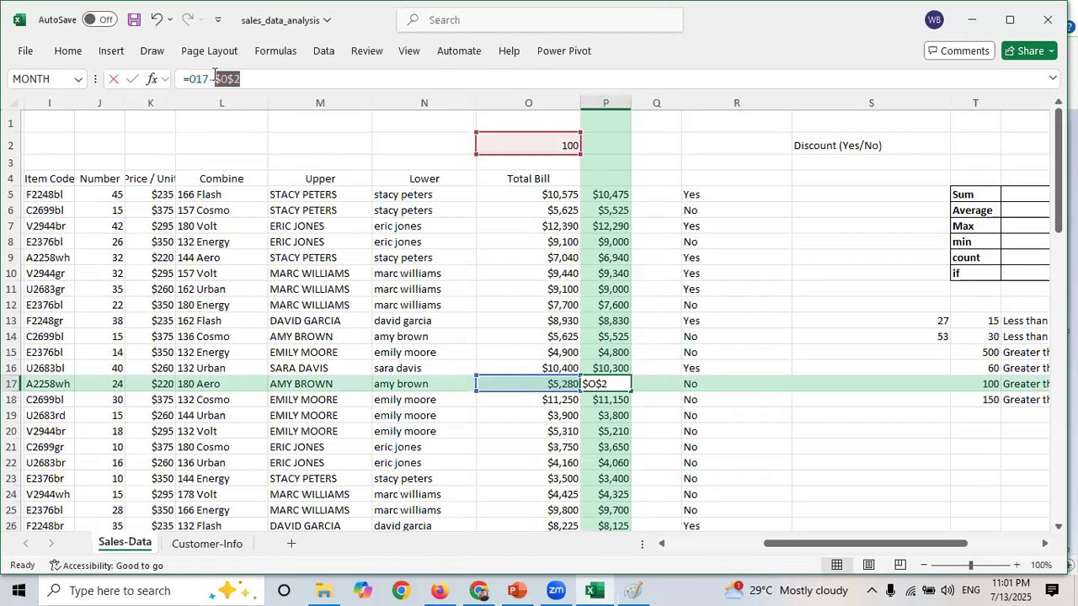
{"action": "key", "text": "Escape"}
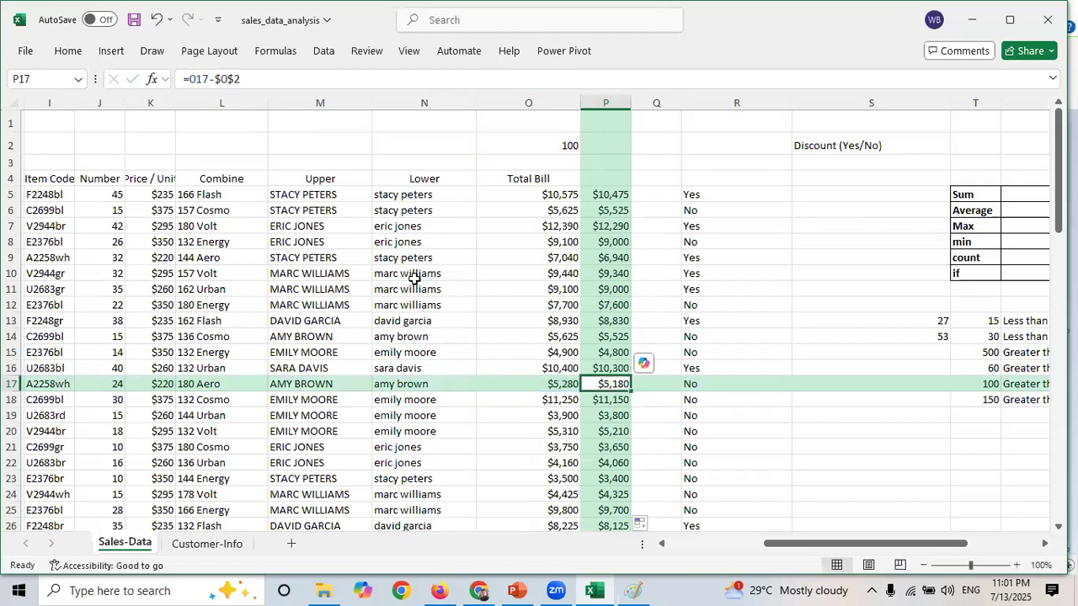
{"action": "left_click", "coordinate": [621, 492]}
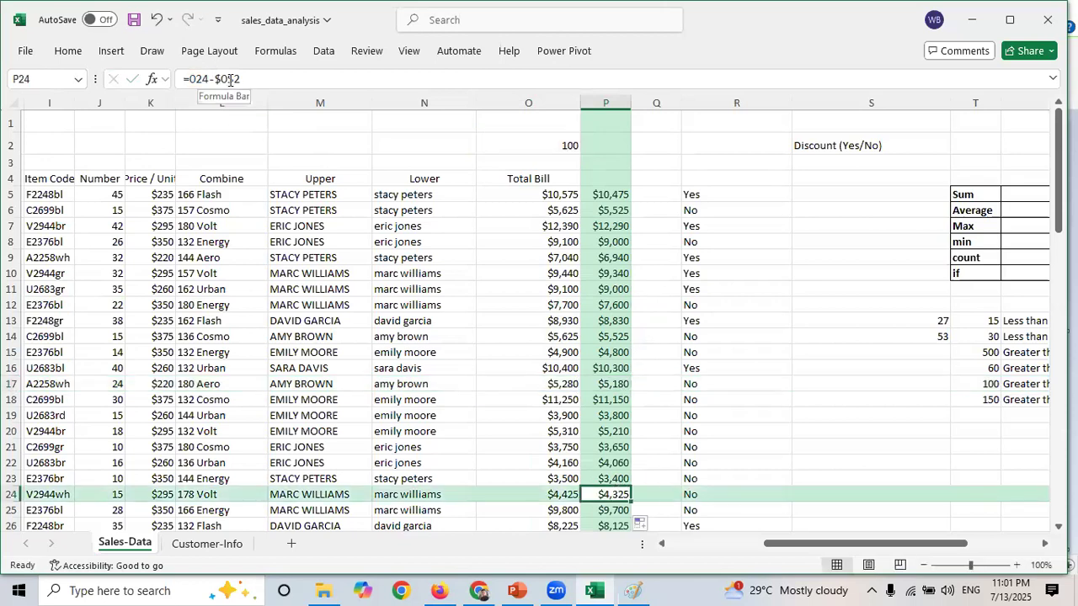
{"action": "left_click_drag", "start_coordinate": [244, 79], "coordinate": [216, 78]}
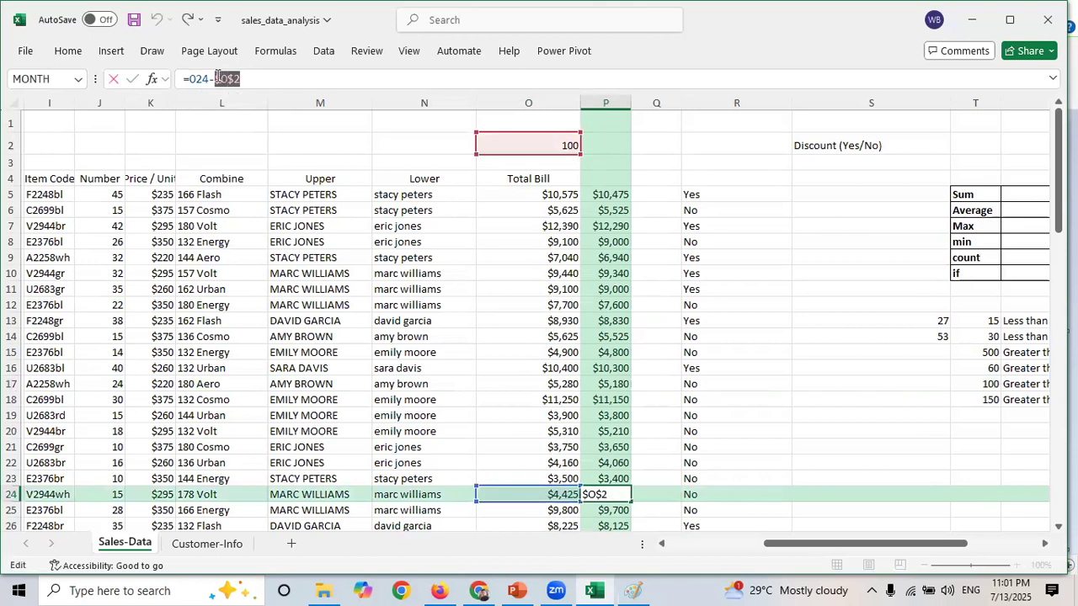
{"action": "key", "text": "Escape"}
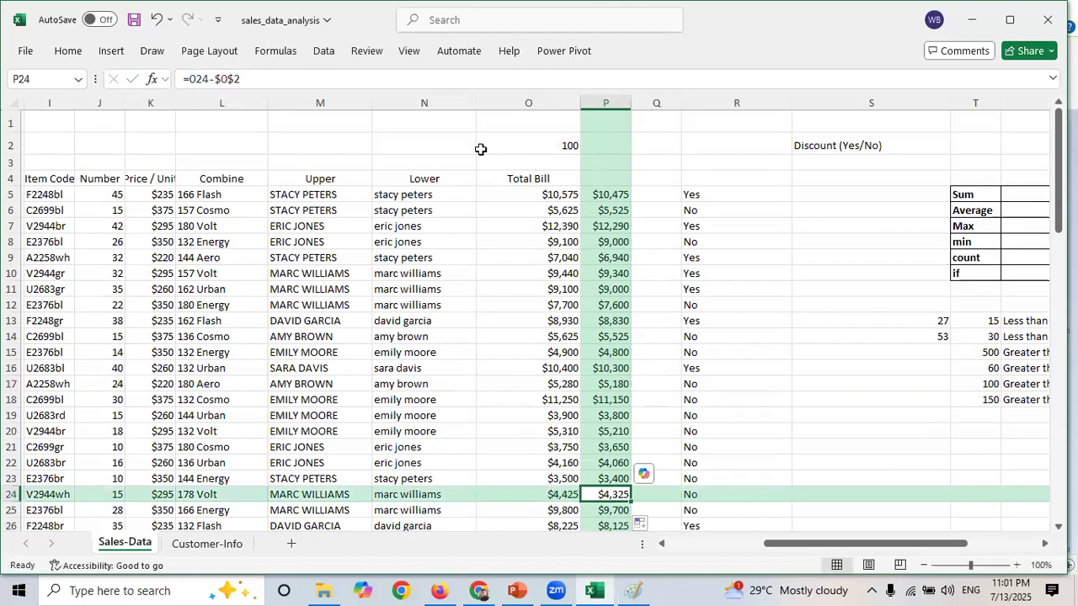
{"action": "left_click", "coordinate": [537, 140]}
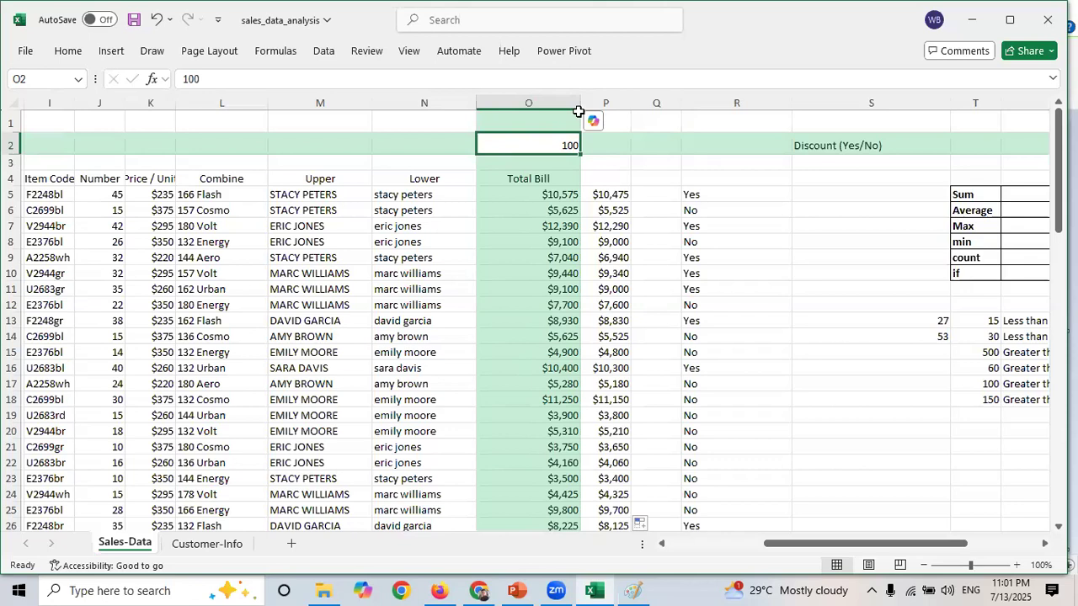
- Switch to Paint and write =sum() and =Average() as example formulas beside the Cell referencing heading
{"action": "key", "text": "alt+Tab"}
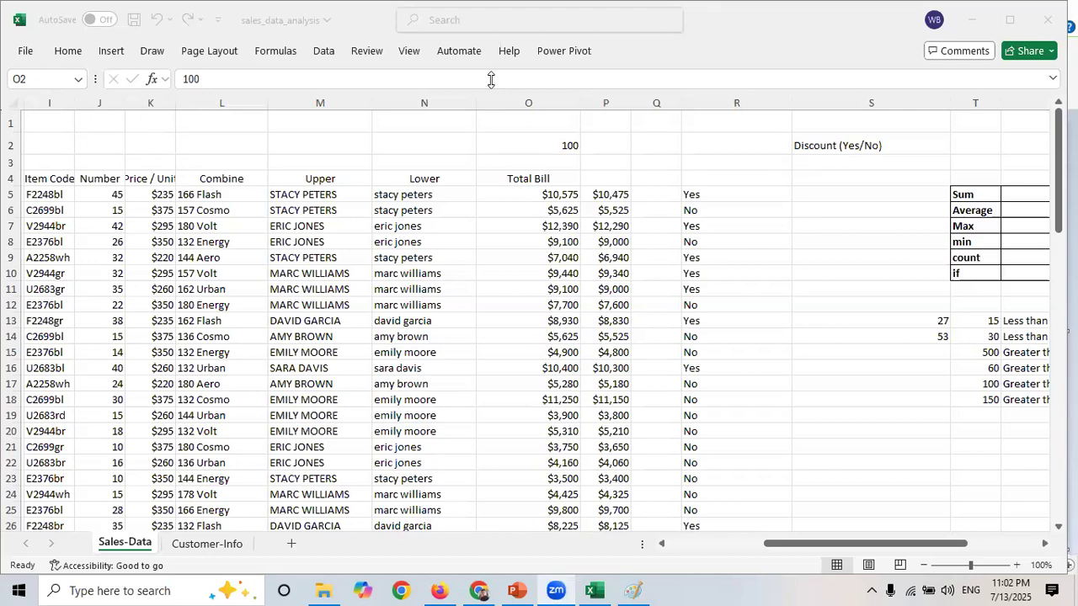
{"action": "left_click", "coordinate": [623, 587]}
{"action": "left_click", "coordinate": [498, 347]}
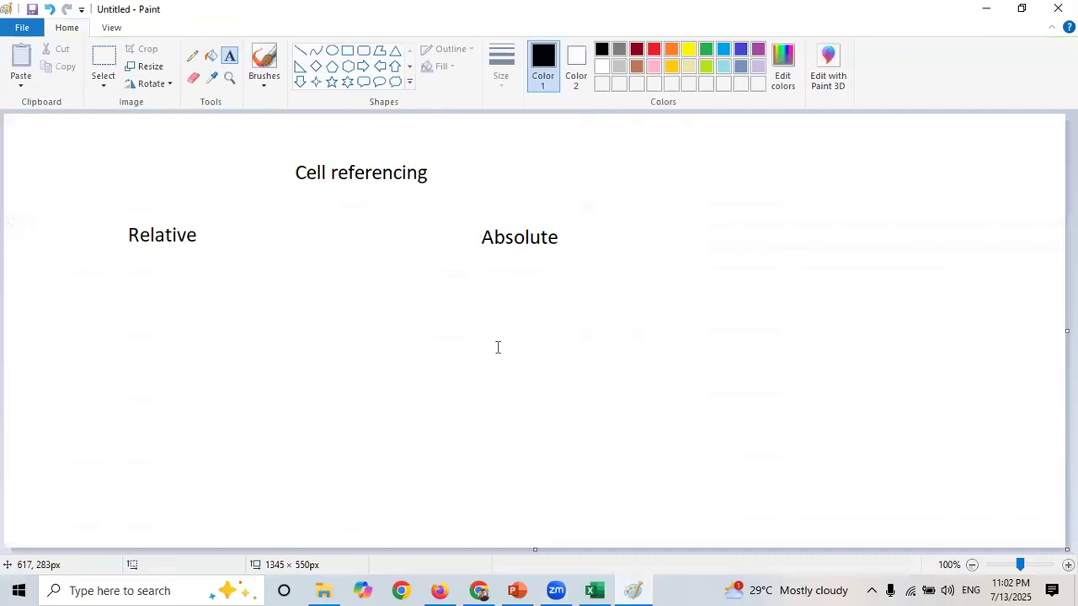
{"action": "key", "text": "alt+Tab"}
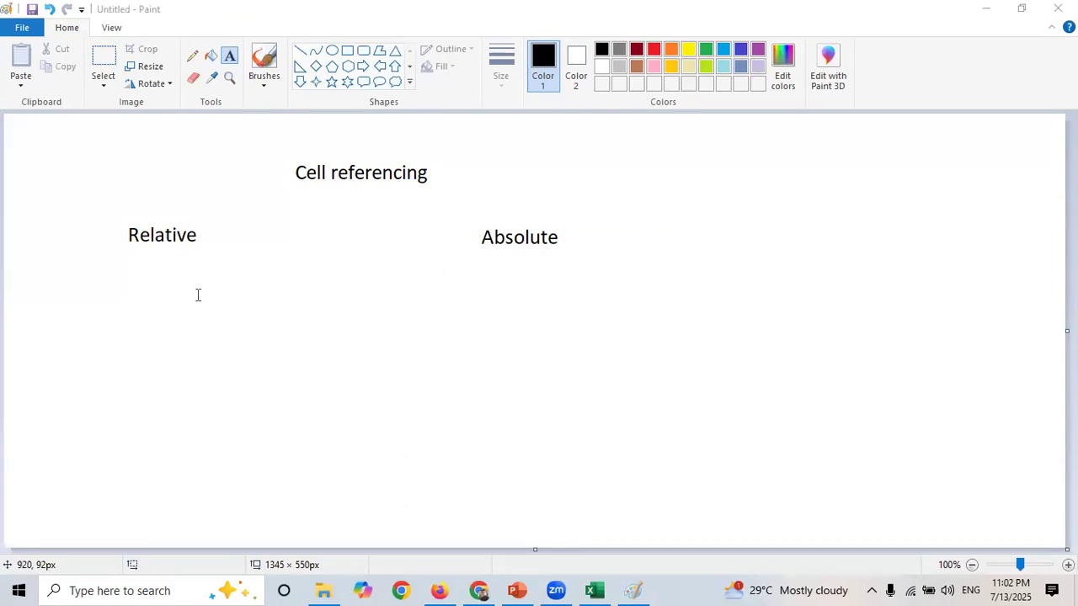
{"action": "left_click", "coordinate": [692, 173]}
{"action": "type", "text": "=sum()"}
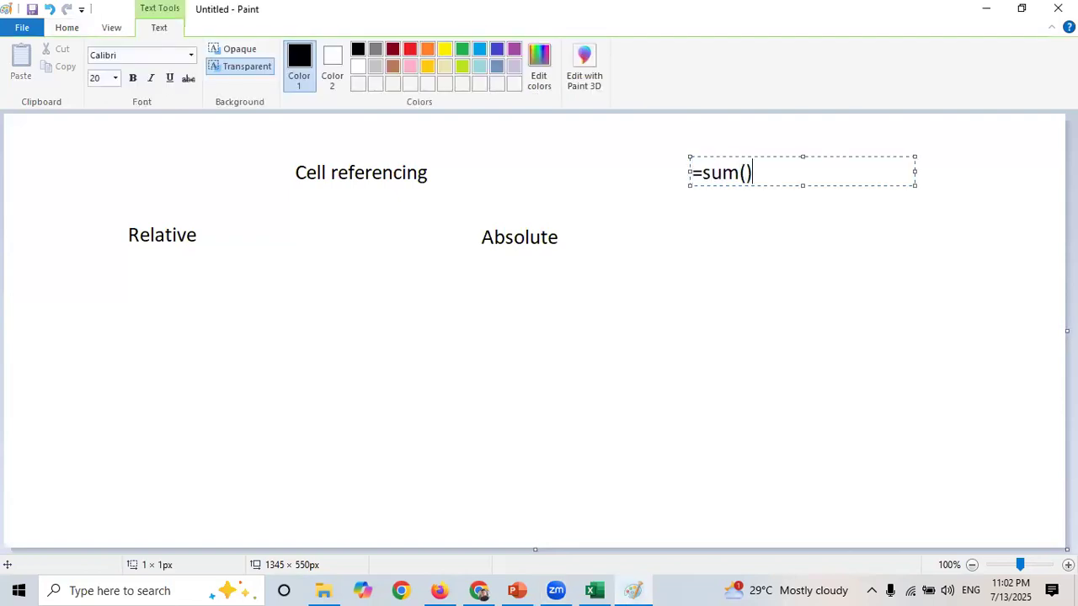
{"action": "key", "text": "Return"}
{"action": "key", "text": "Return"}
{"action": "type", "text": "=Average()"}
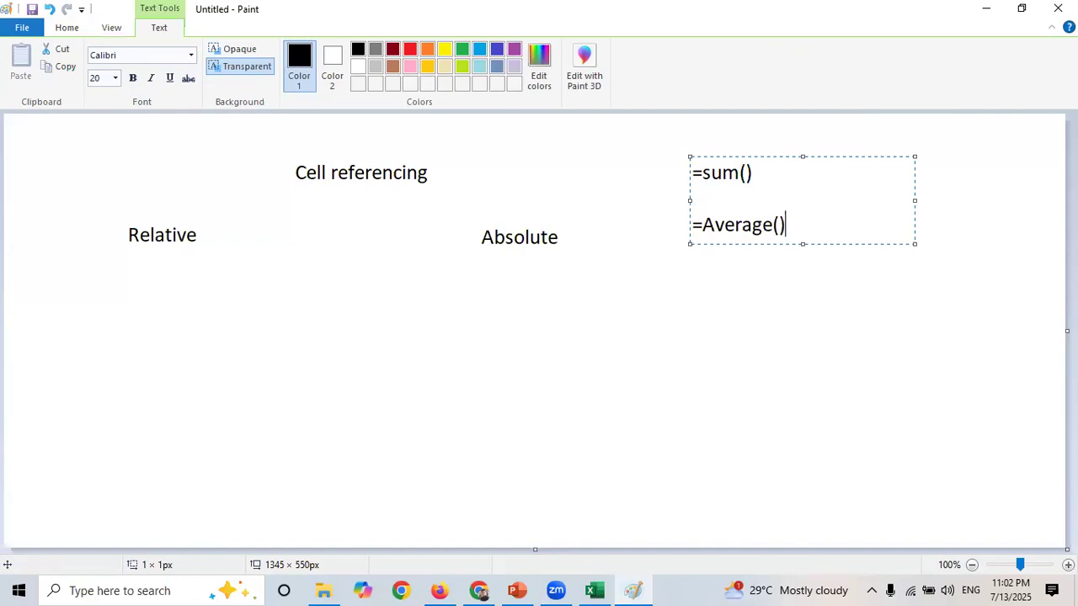
{"action": "left_click", "coordinate": [736, 284]}
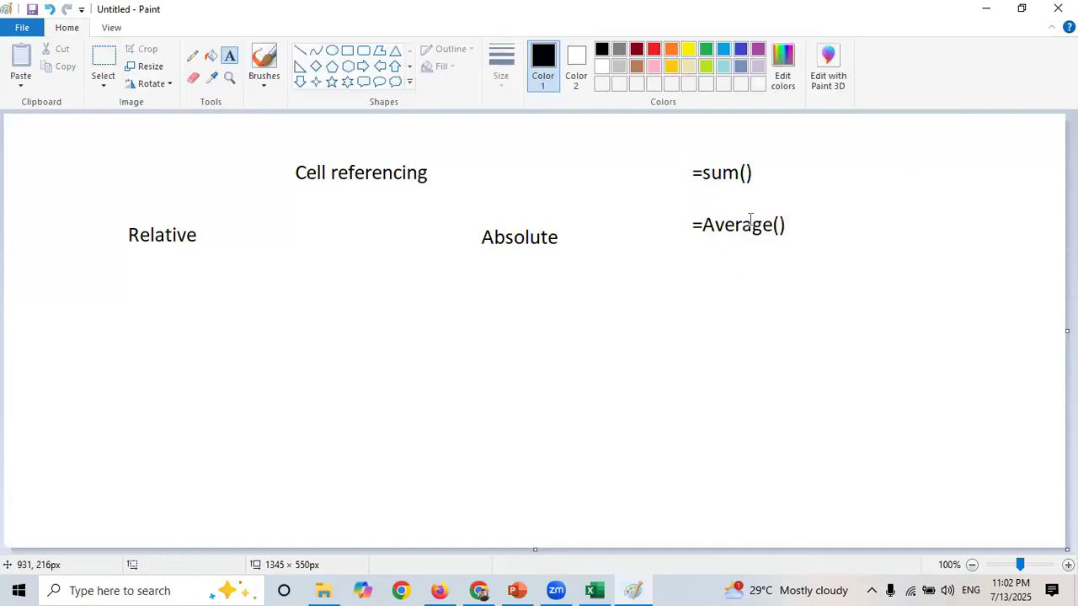
- Return to Excel and inspect the IF formulas in R5 through R9 for their relative J-column references
{"action": "left_click", "coordinate": [746, 173]}
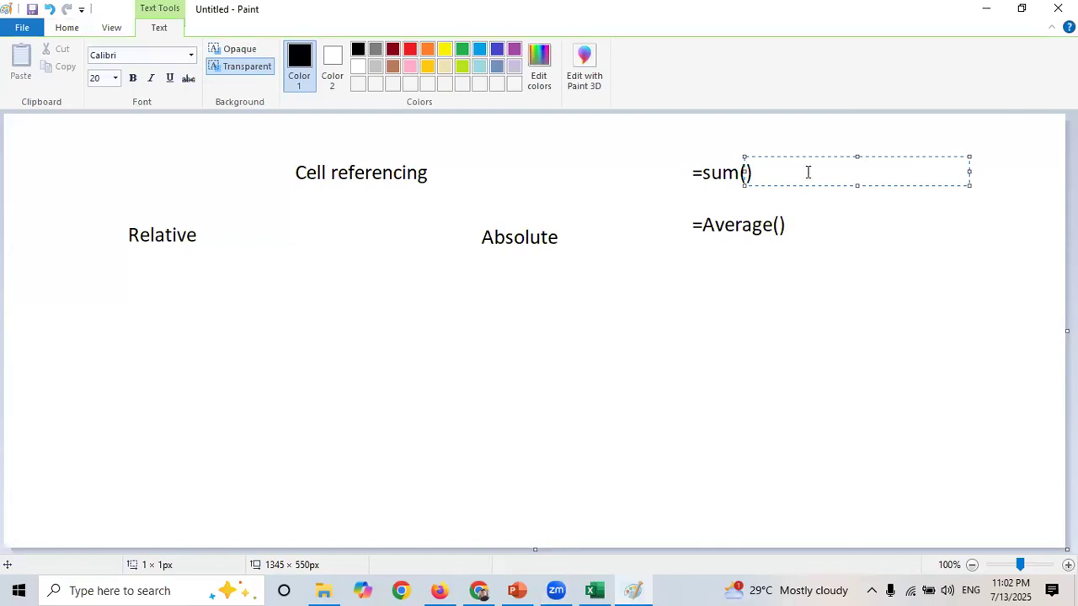
{"action": "left_click", "coordinate": [597, 589]}
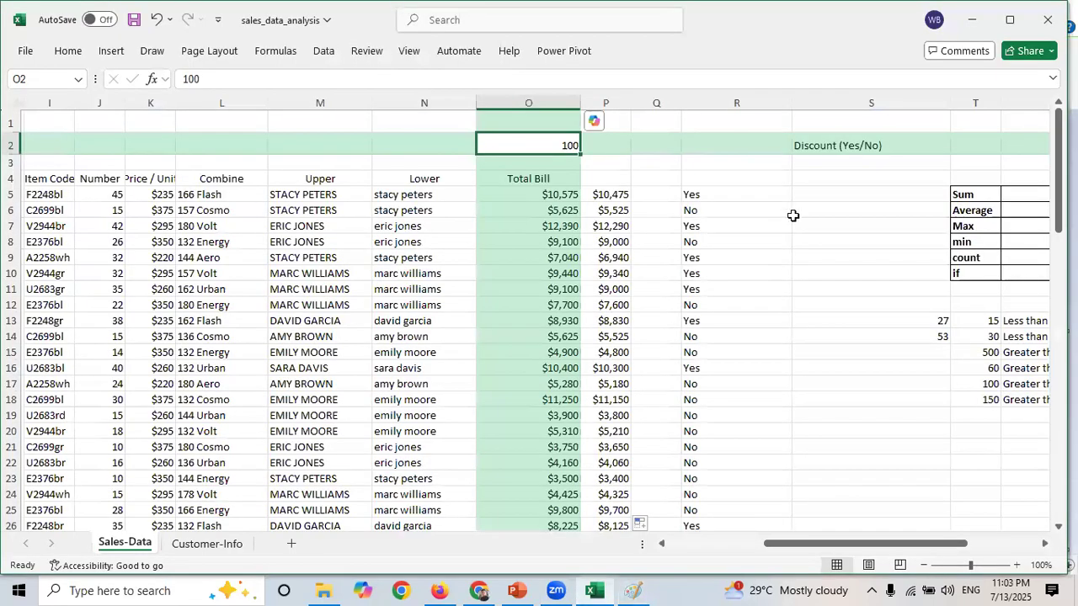
{"action": "left_click", "coordinate": [806, 194]}
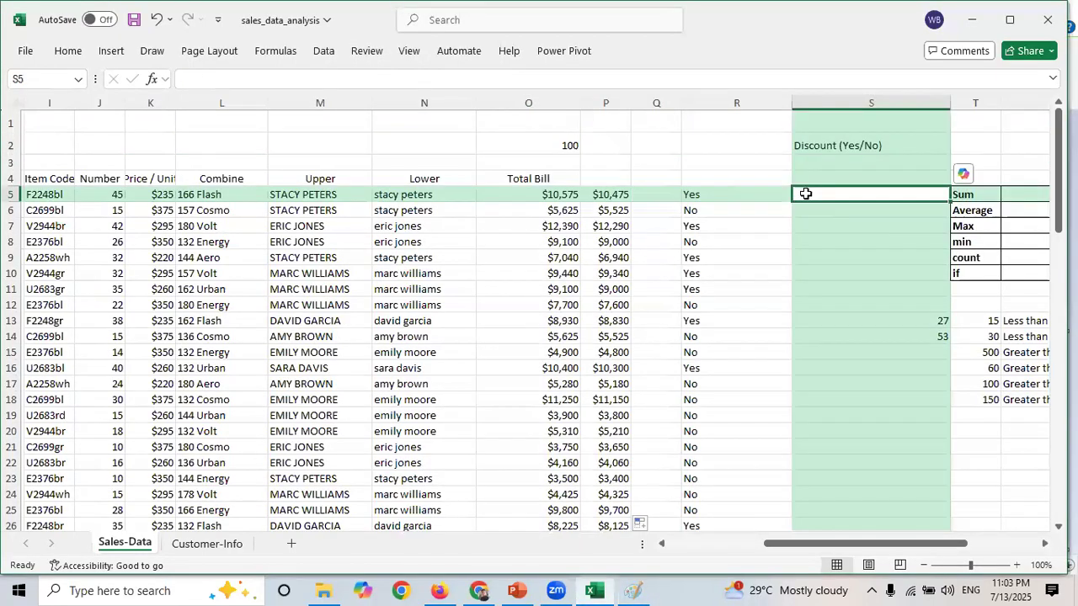
{"action": "left_click", "coordinate": [697, 196]}
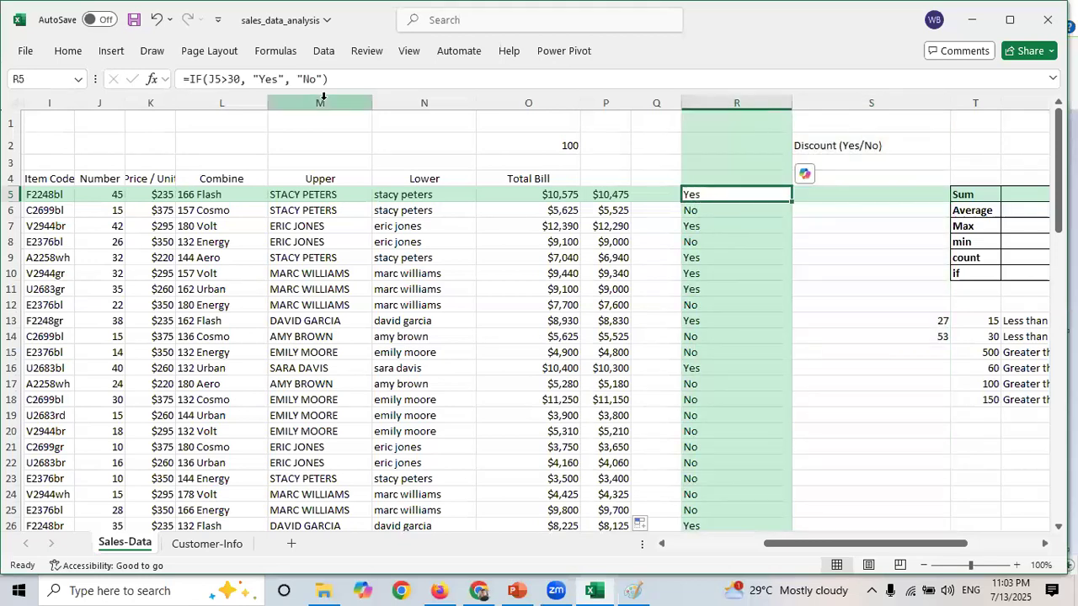
{"action": "left_click_drag", "start_coordinate": [334, 79], "coordinate": [166, 80]}
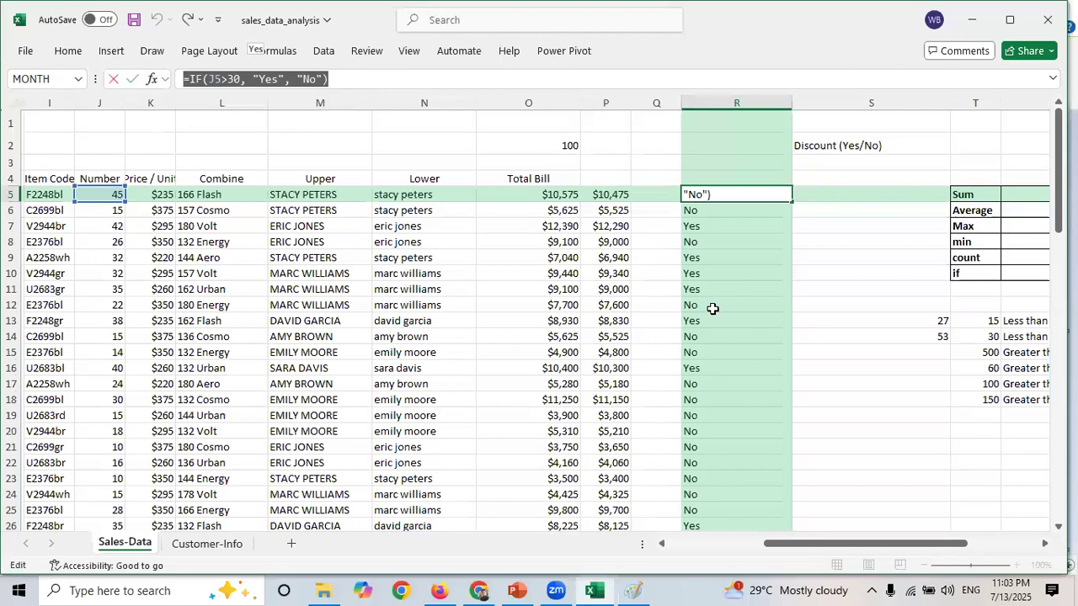
{"action": "key", "text": "Escape"}
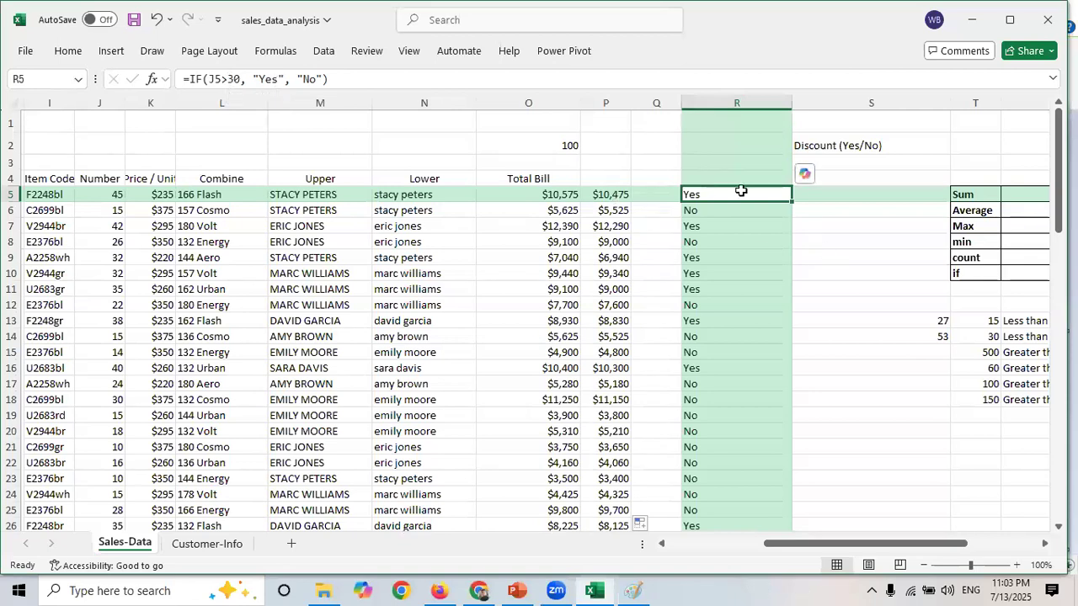
{"action": "left_click", "coordinate": [714, 209]}
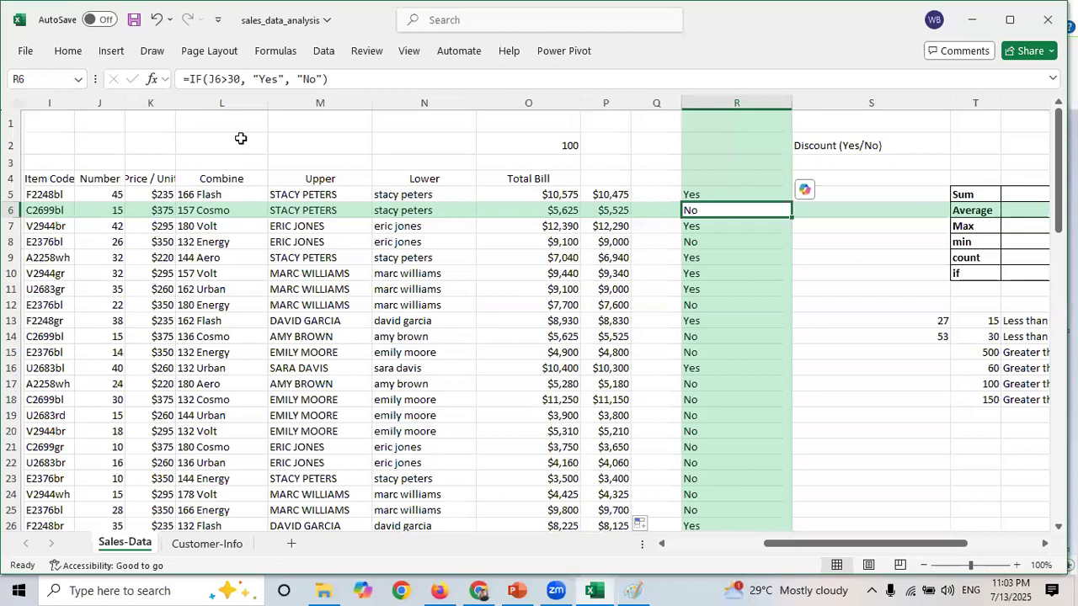
{"action": "double_click", "coordinate": [221, 79]}
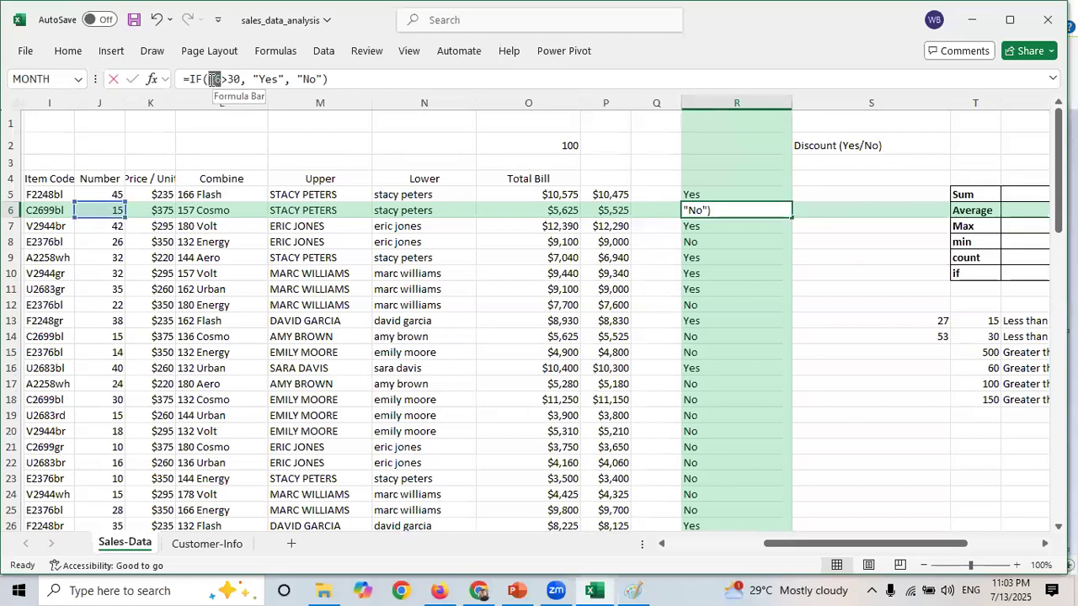
{"action": "key", "text": "Escape"}
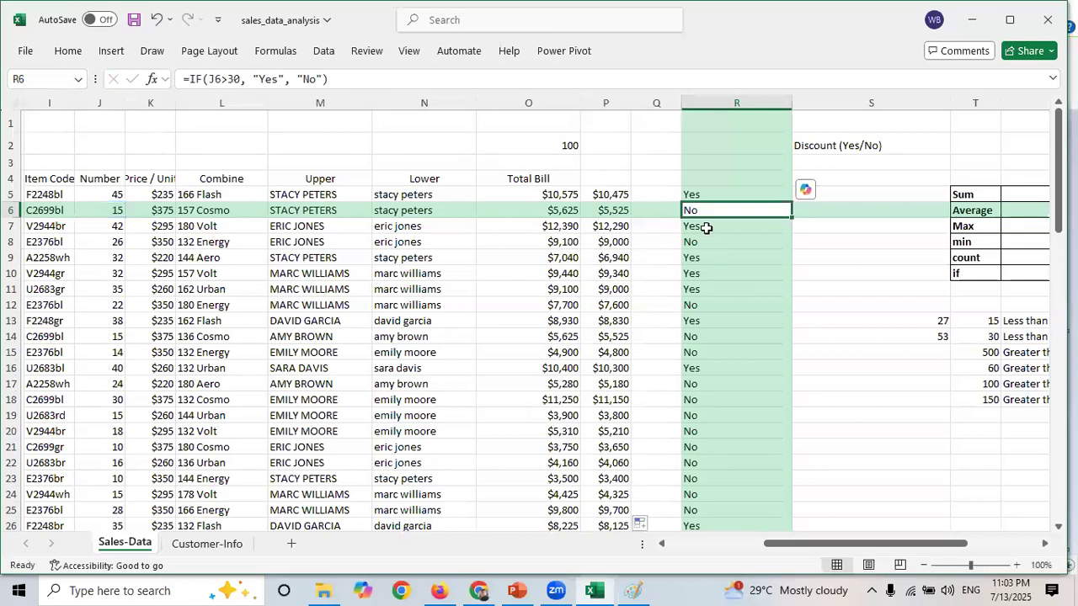
{"action": "left_click", "coordinate": [704, 227]}
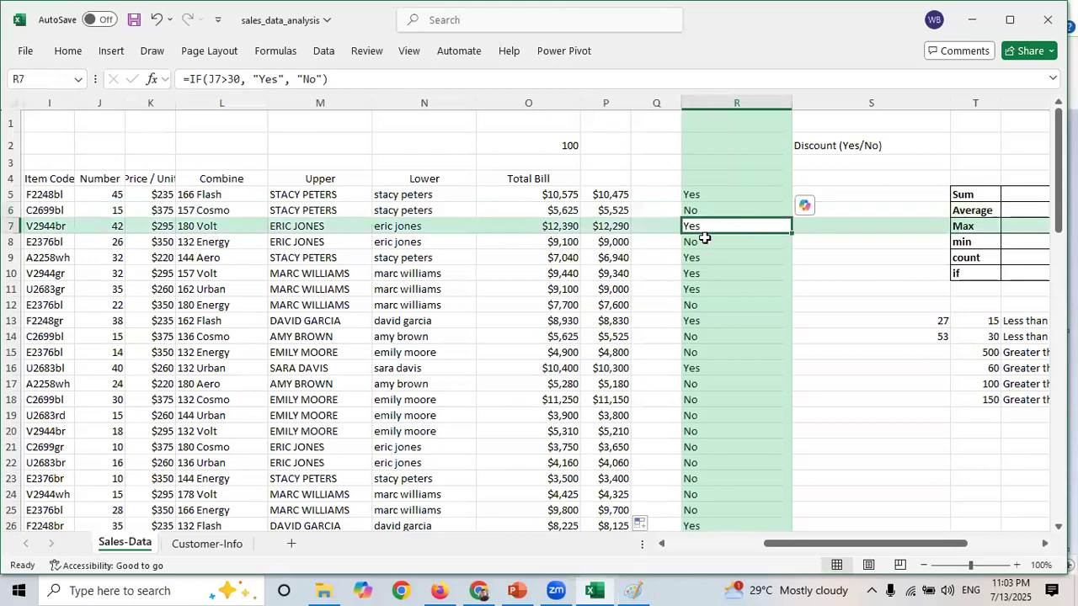
{"action": "left_click", "coordinate": [704, 243]}
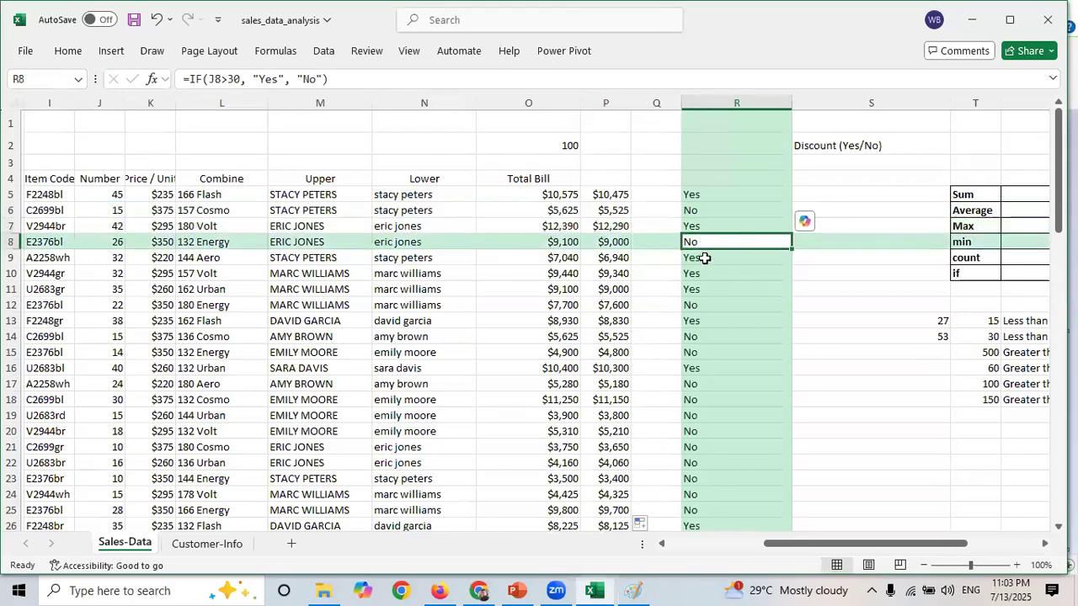
{"action": "left_click", "coordinate": [704, 258]}
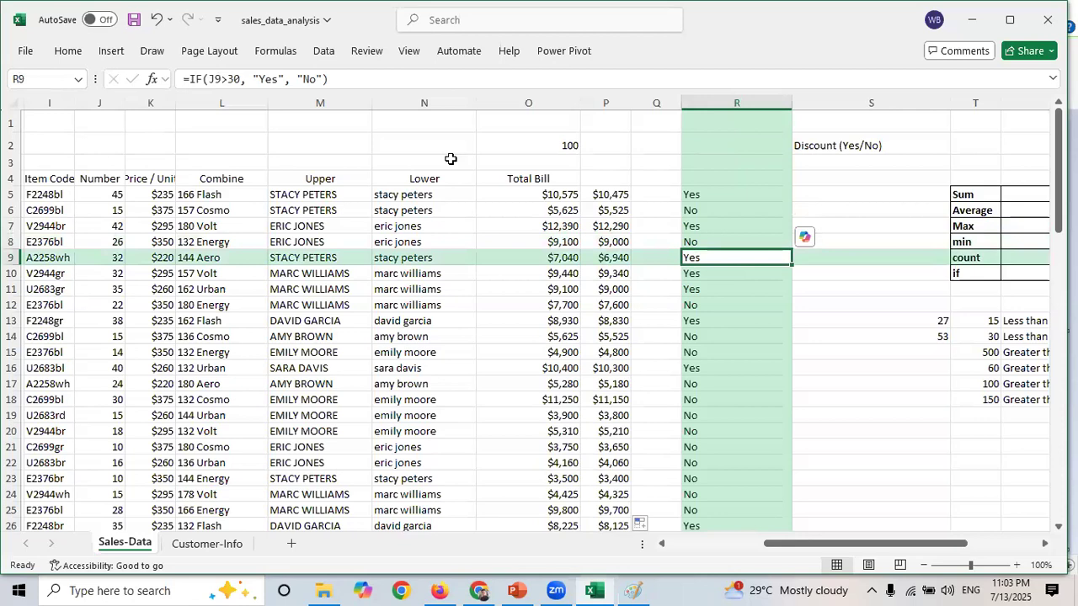
- Inspect the LOWER formulas in column N, stepping from N5 down to N19 to compare their relative D references
{"action": "left_click", "coordinate": [418, 195]}
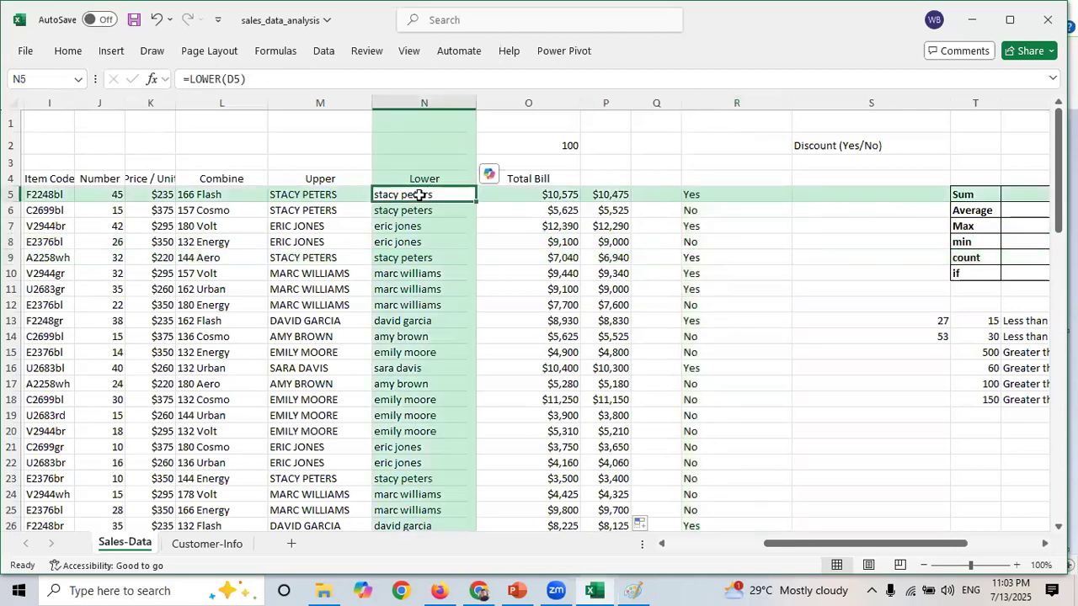
{"action": "left_click_drag", "start_coordinate": [244, 78], "coordinate": [180, 80]}
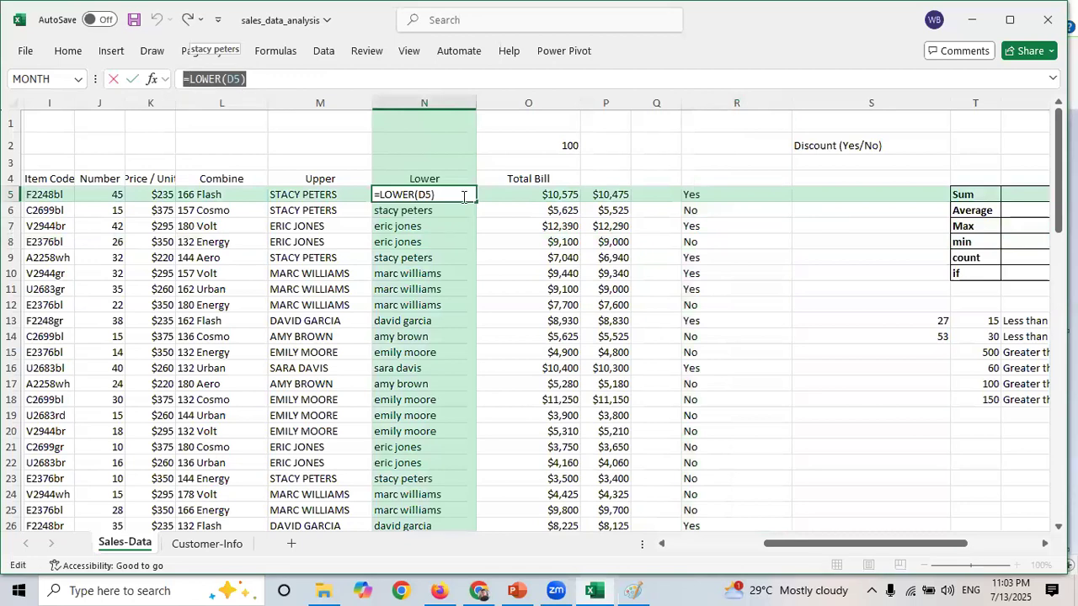
{"action": "key", "text": "Escape"}
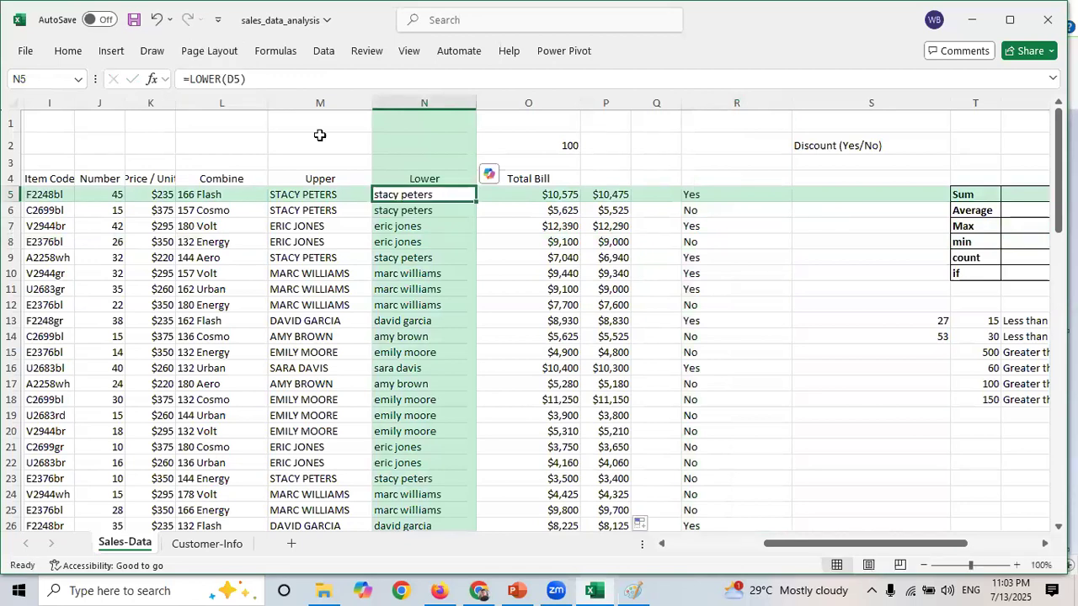
{"action": "double_click", "coordinate": [240, 79]}
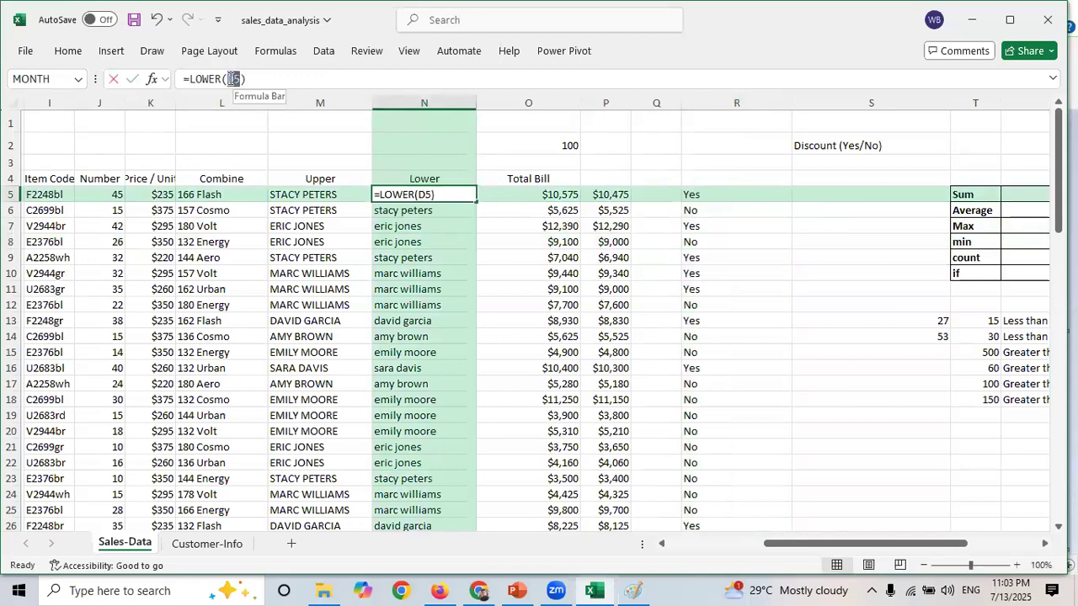
{"action": "key", "text": "Escape"}
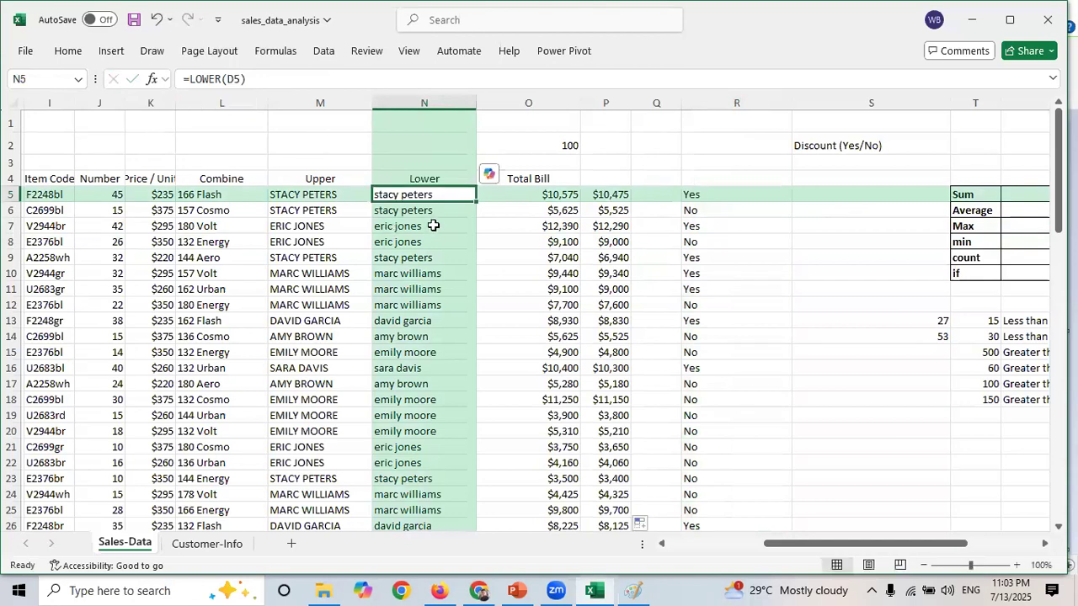
{"action": "left_click", "coordinate": [427, 210]}
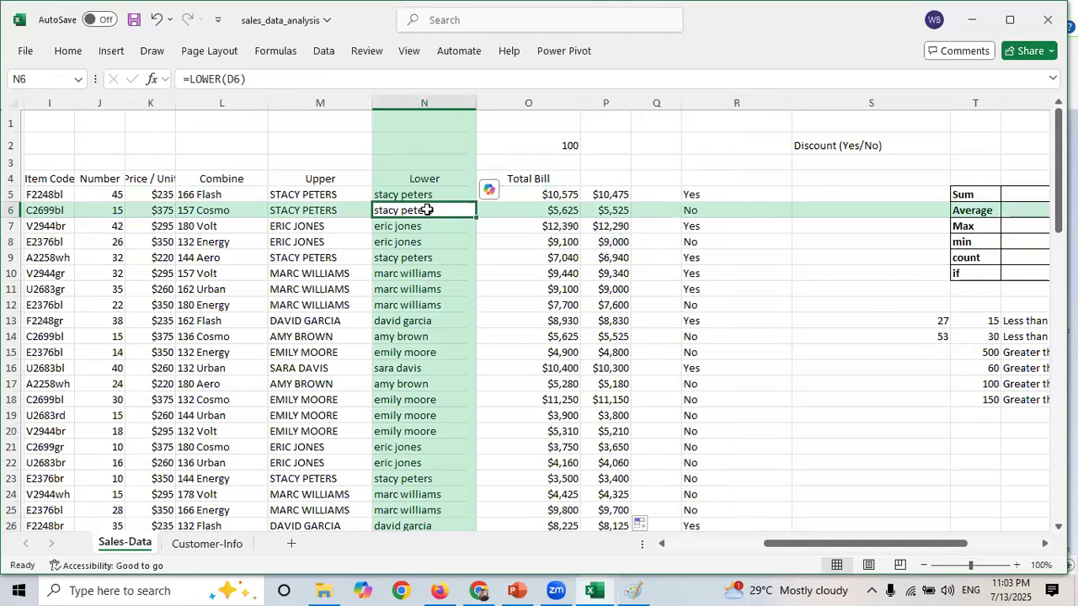
{"action": "key", "text": "Down"}
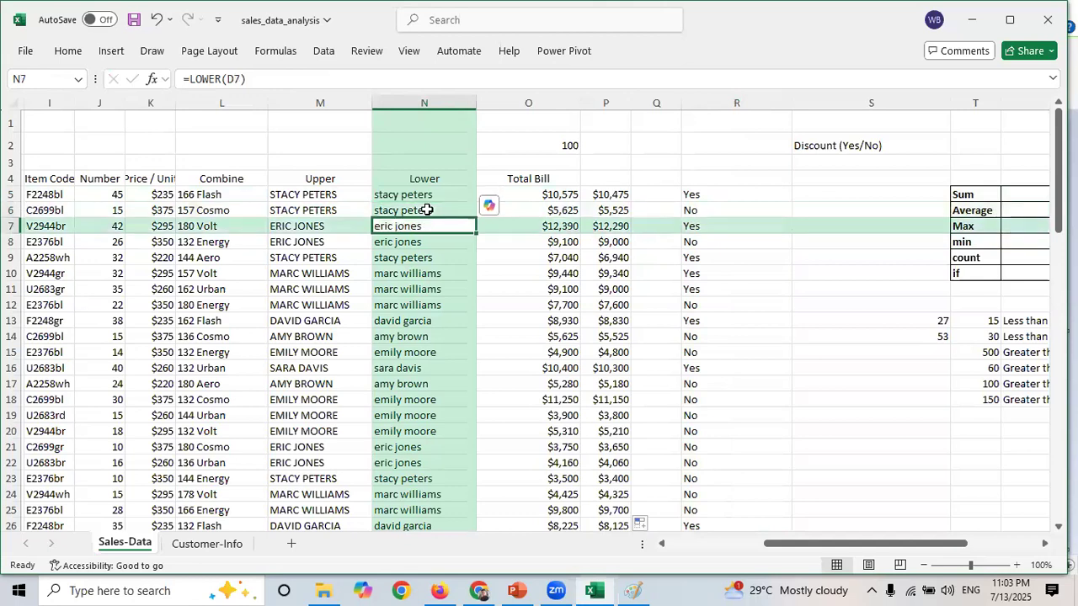
{"action": "key", "text": "Down"}
{"action": "key", "text": "Down"}
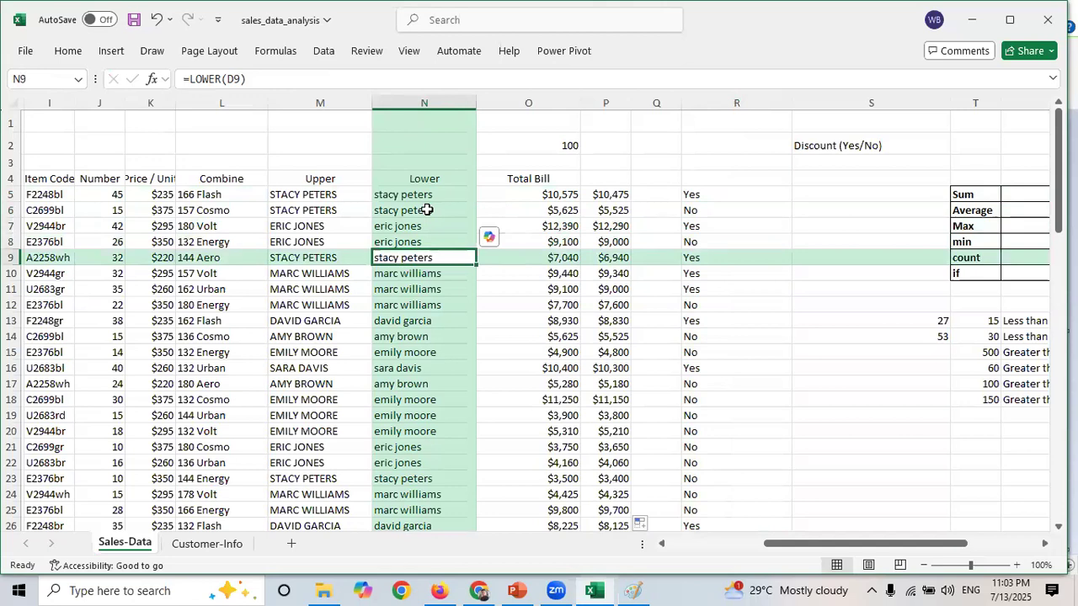
{"action": "key", "text": "Down"}
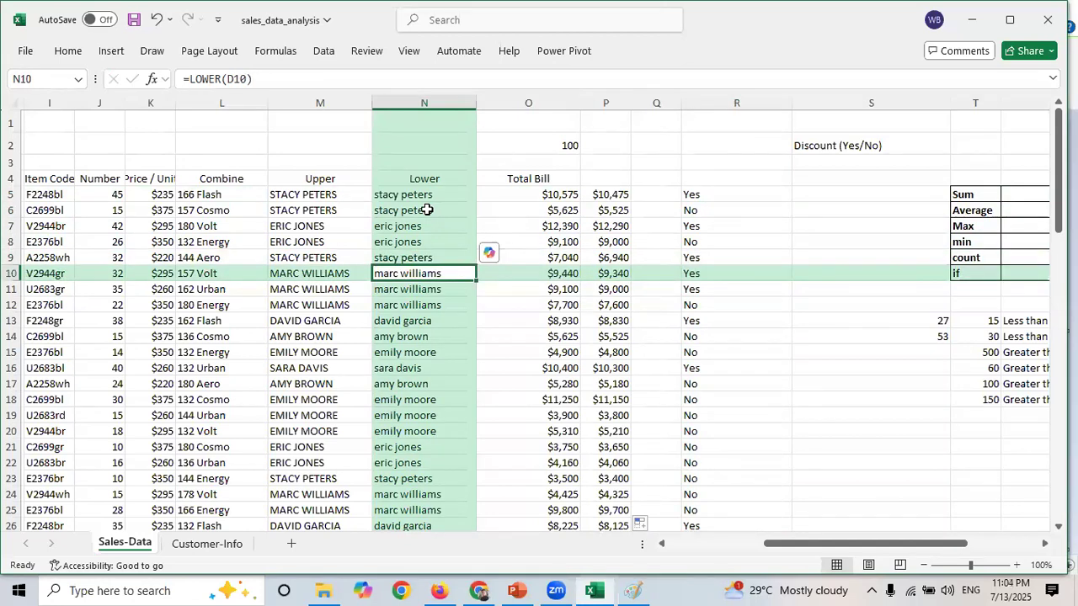
{"action": "key", "text": "Down"}
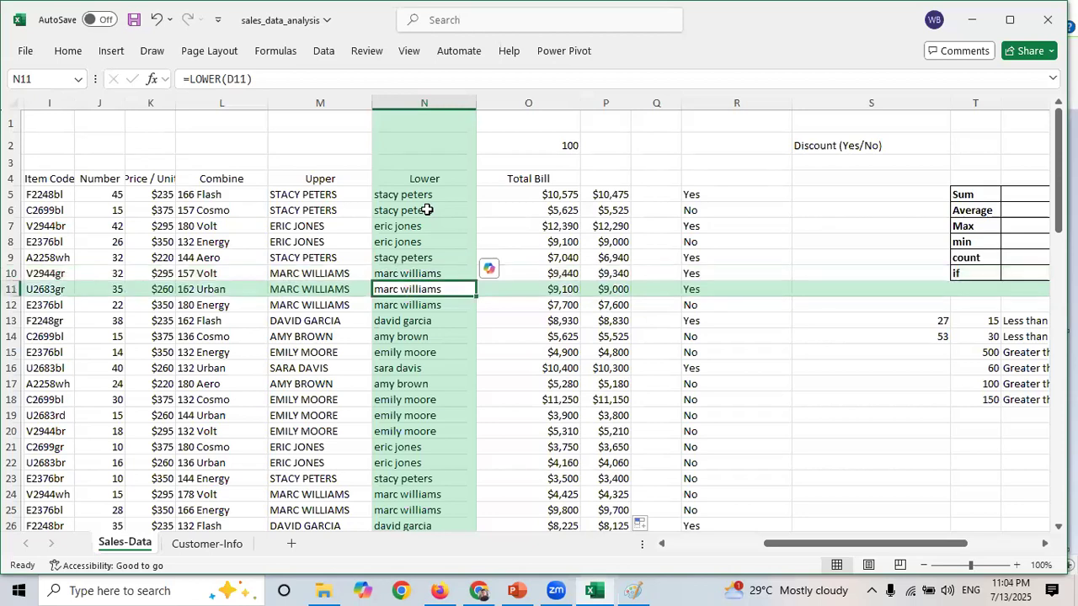
{"action": "key", "text": "Down"}
{"action": "key", "text": "Down"}
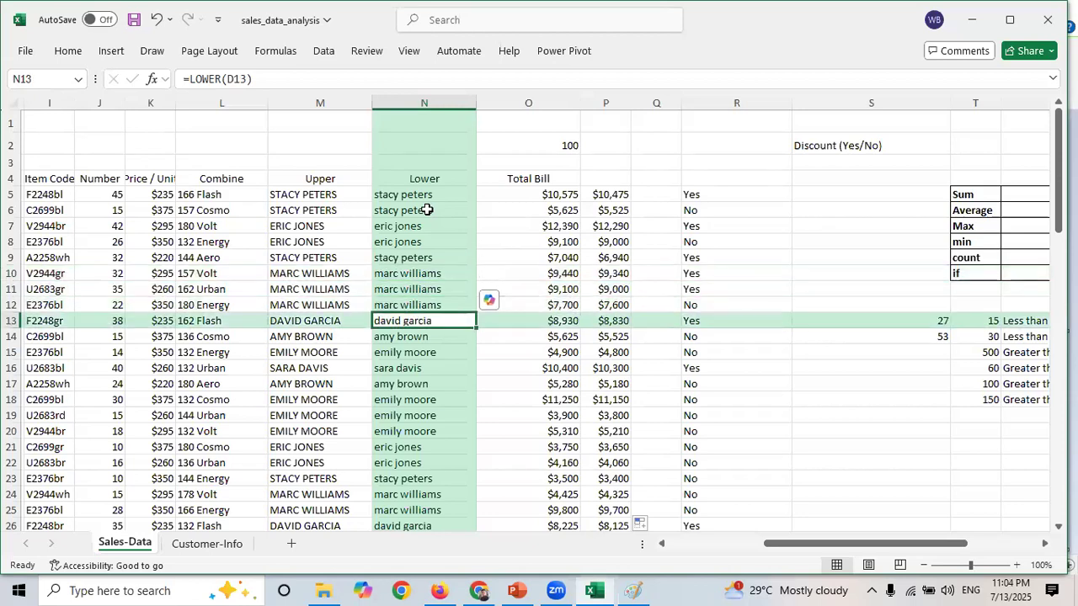
{"action": "key", "text": "Down"}
{"action": "key", "text": "Down"}
{"action": "key", "text": "Down"}
{"action": "key", "text": "Down"}
{"action": "key", "text": "Down"}
{"action": "key", "text": "Down"}
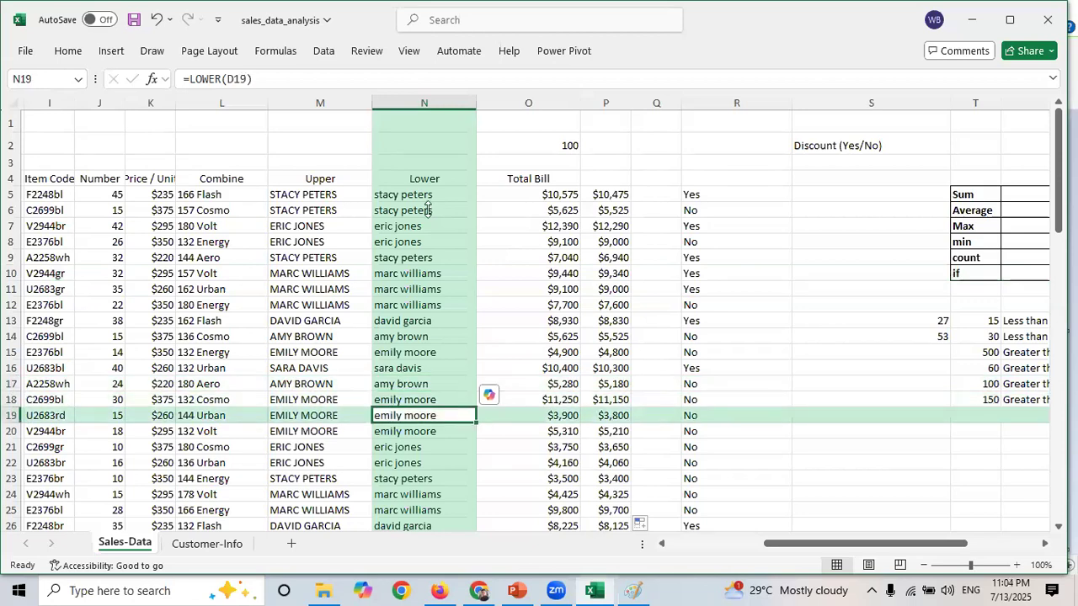
- Examine the discount value in O2 and the absolute-reference formulas in P5 through P7
{"action": "left_click", "coordinate": [625, 99]}
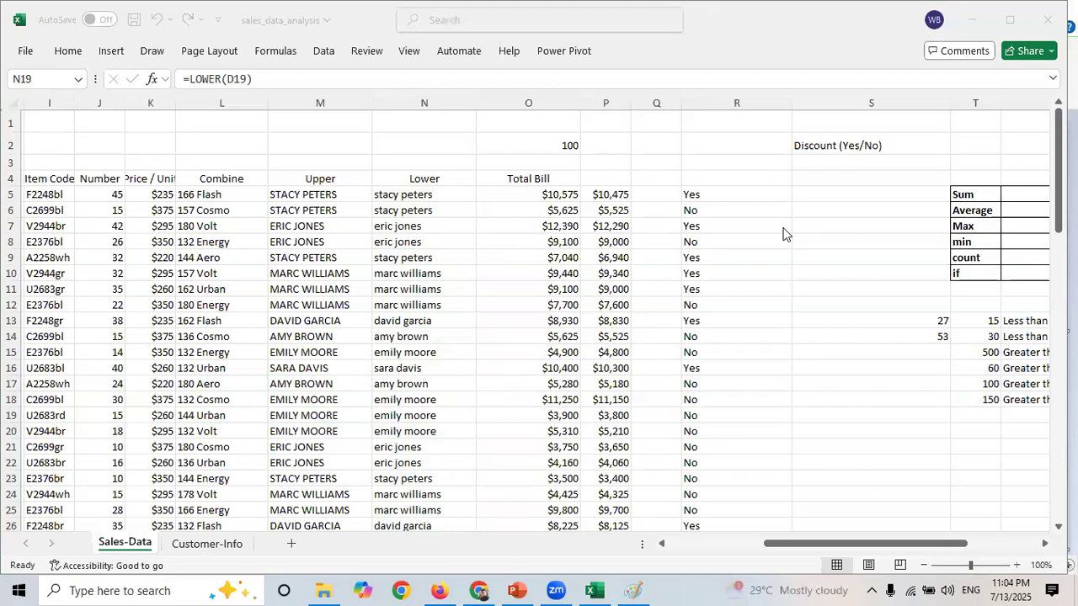
{"action": "left_click", "coordinate": [544, 142]}
{"action": "left_click", "coordinate": [544, 141]}
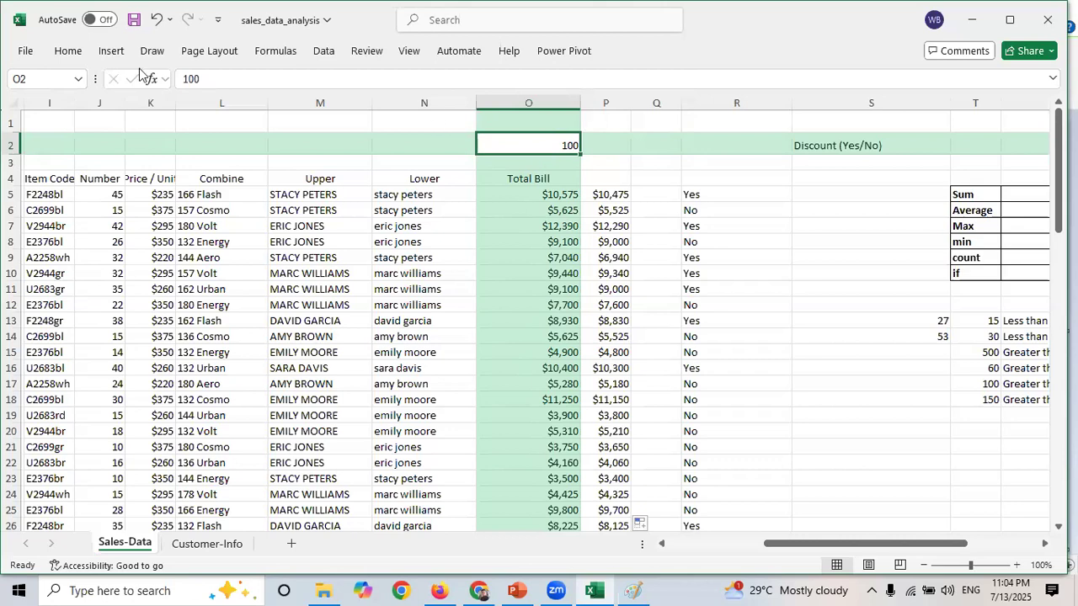
{"action": "left_click", "coordinate": [35, 79]}
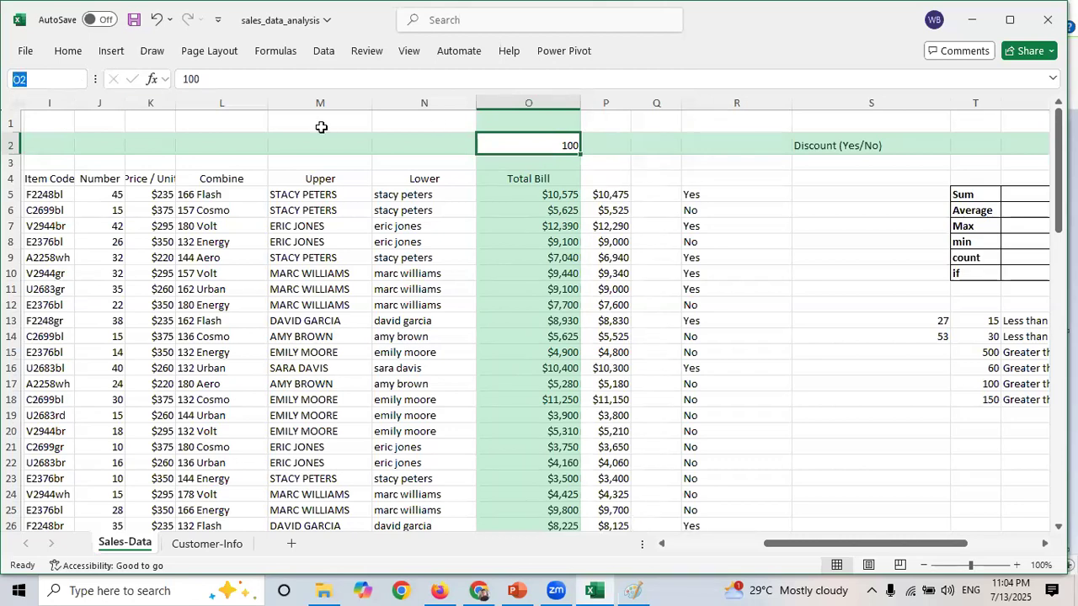
{"action": "left_click", "coordinate": [613, 196]}
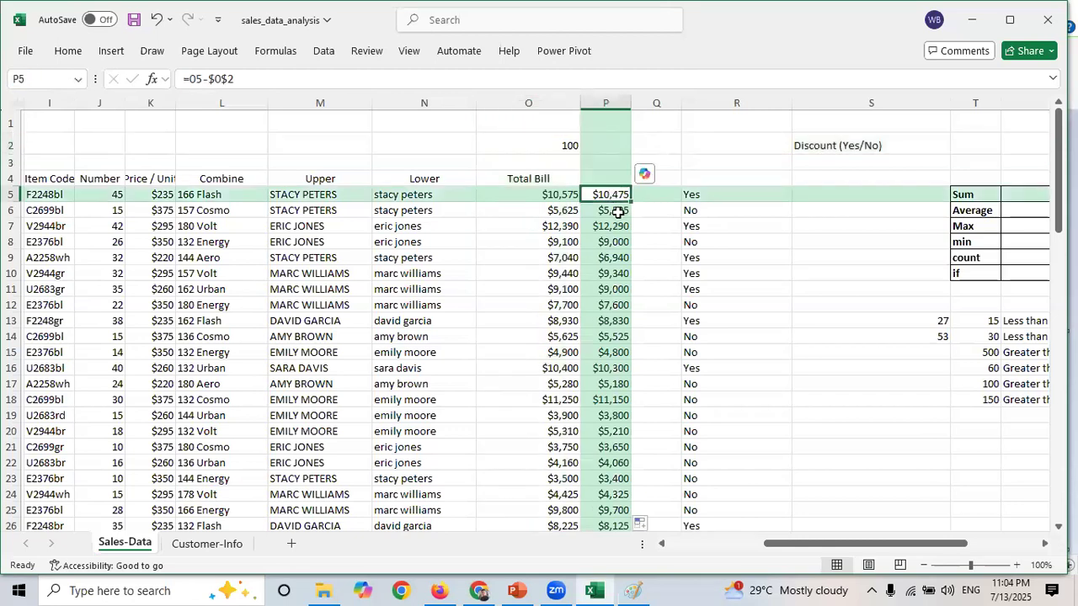
{"action": "key", "text": "Down"}
{"action": "key", "text": "Down"}
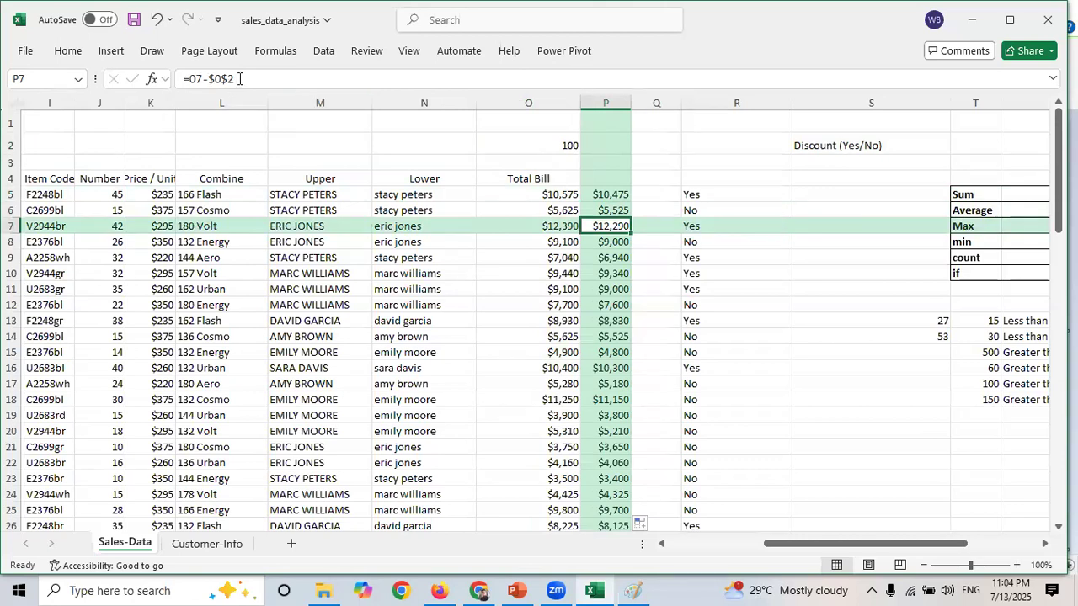
- Inspect the absolute-reference discount formulas in column P, stepping from P7 down to P14
{"action": "left_click_drag", "start_coordinate": [240, 78], "coordinate": [189, 78]}
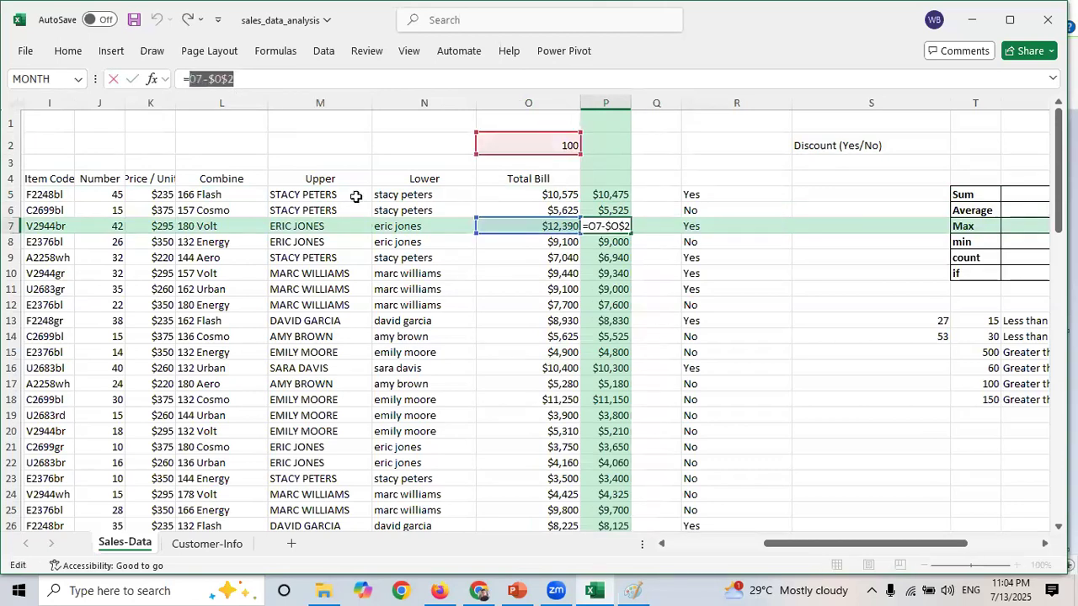
{"action": "key", "text": "Escape"}
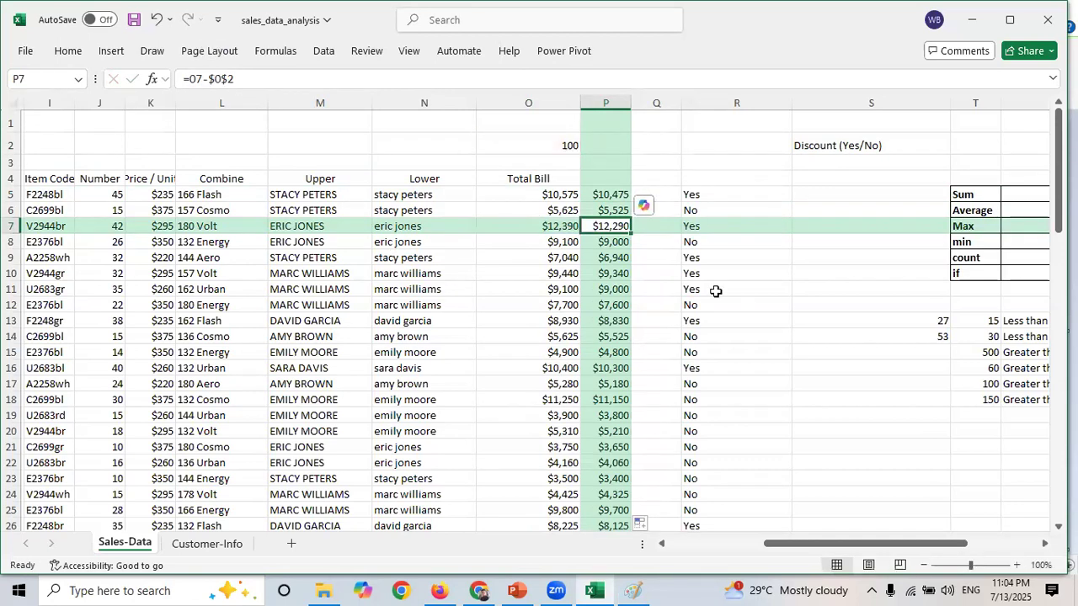
{"action": "key", "text": "Down"}
{"action": "key", "text": "Down"}
{"action": "key", "text": "Down"}
{"action": "key", "text": "Down"}
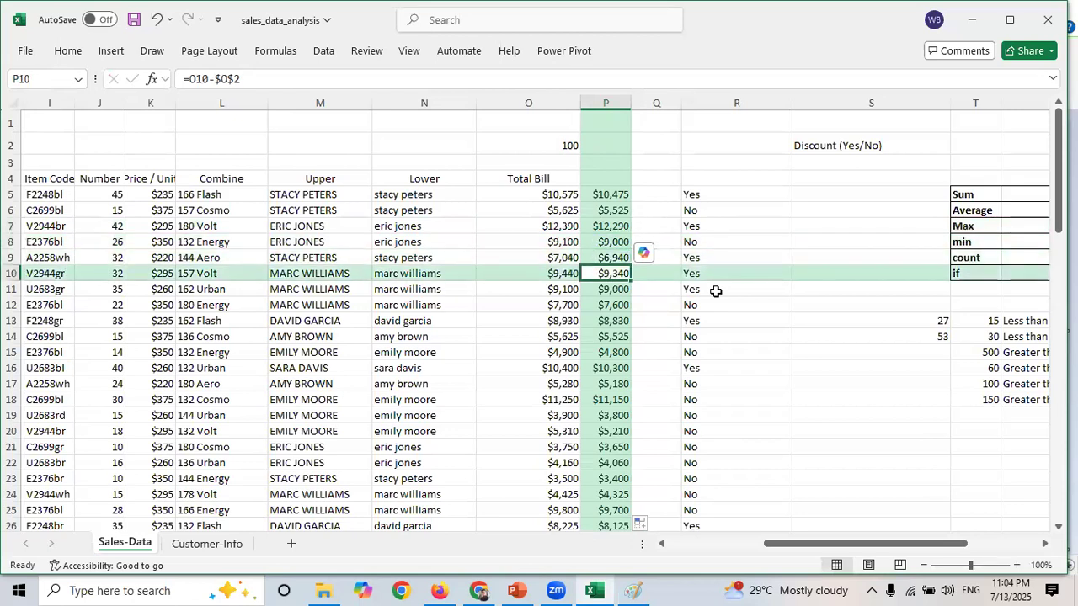
{"action": "key", "text": "Down"}
{"action": "key", "text": "Down"}
{"action": "key", "text": "Down"}
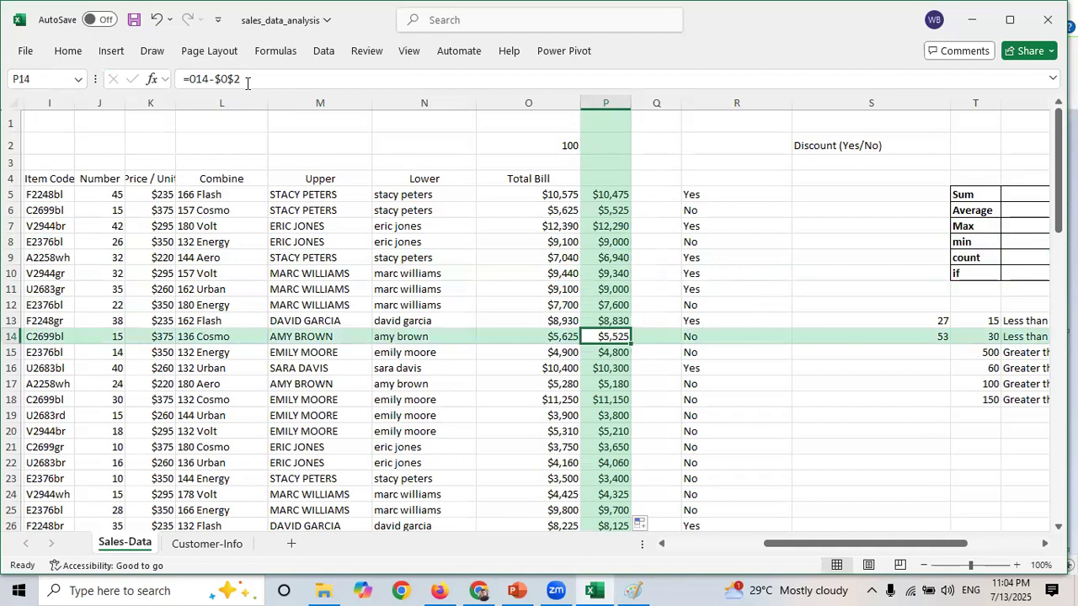
{"action": "left_click_drag", "start_coordinate": [245, 79], "coordinate": [214, 79]}
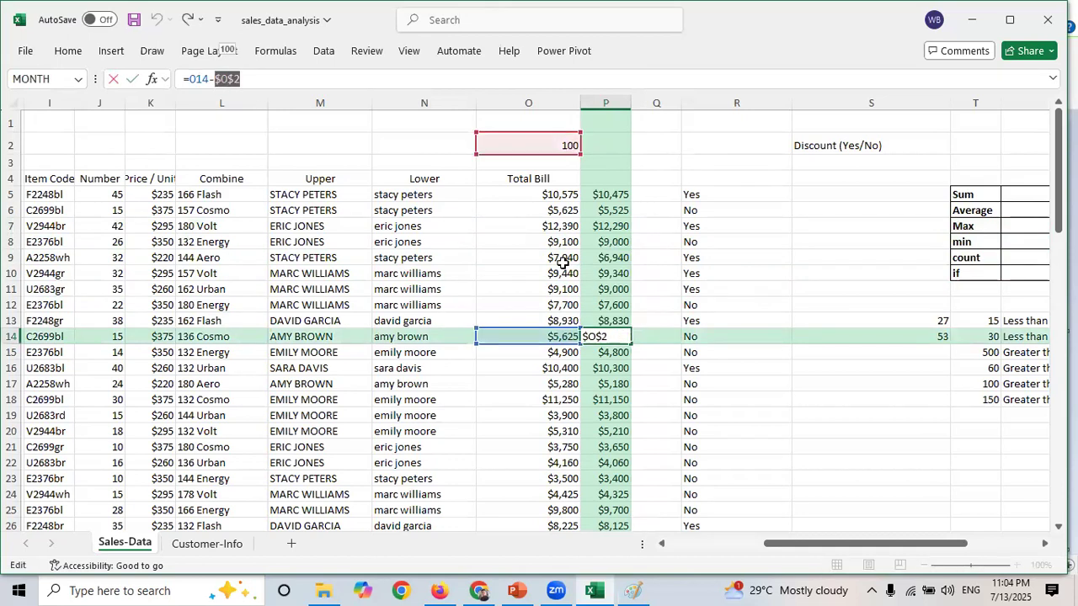
{"action": "key", "text": "ctrl+Return"}
- Continue inspecting the column P discount formulas down to P22 and their fixed $O$2 reference
{"action": "key", "text": "Down"}
{"action": "key", "text": "Down"}
{"action": "key", "text": "Down"}
{"action": "key", "text": "Down"}
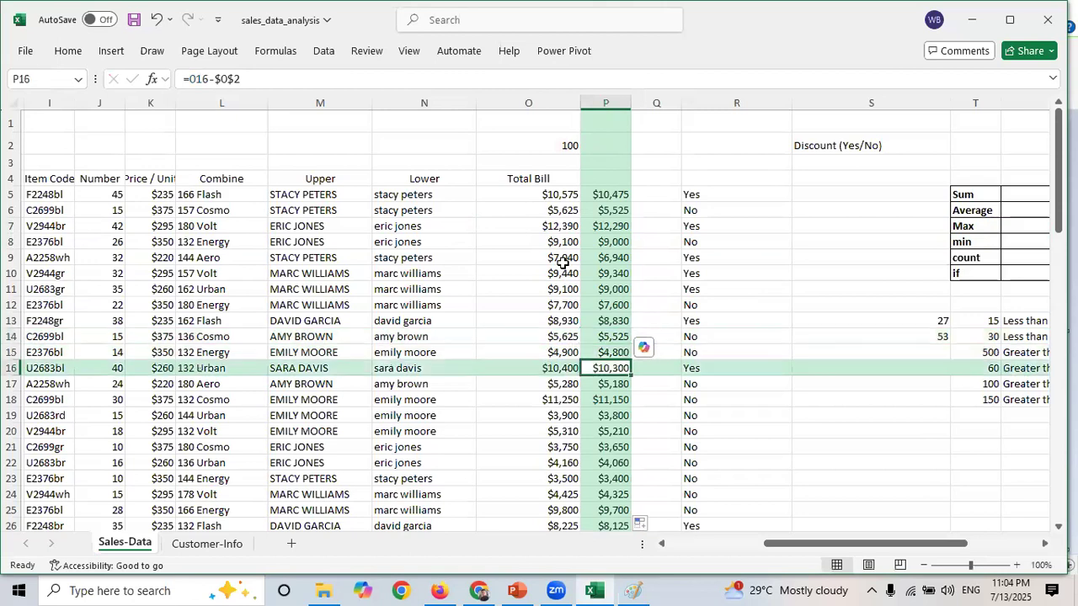
{"action": "key", "text": "Down"}
{"action": "key", "text": "Down"}
{"action": "key", "text": "Down"}
{"action": "key", "text": "Down"}
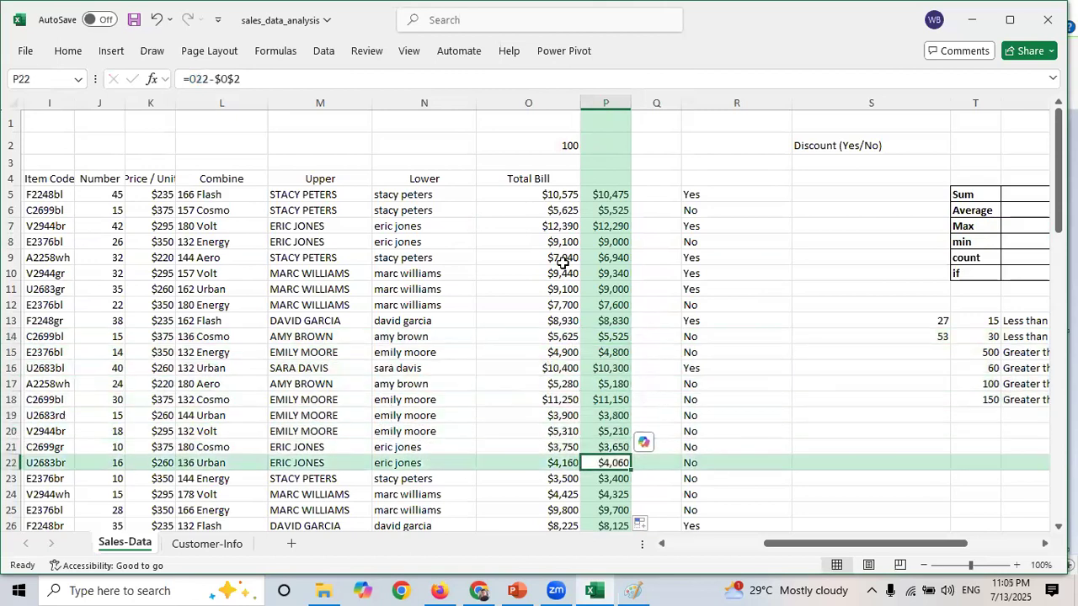
{"action": "left_click_drag", "start_coordinate": [245, 84], "coordinate": [214, 84]}
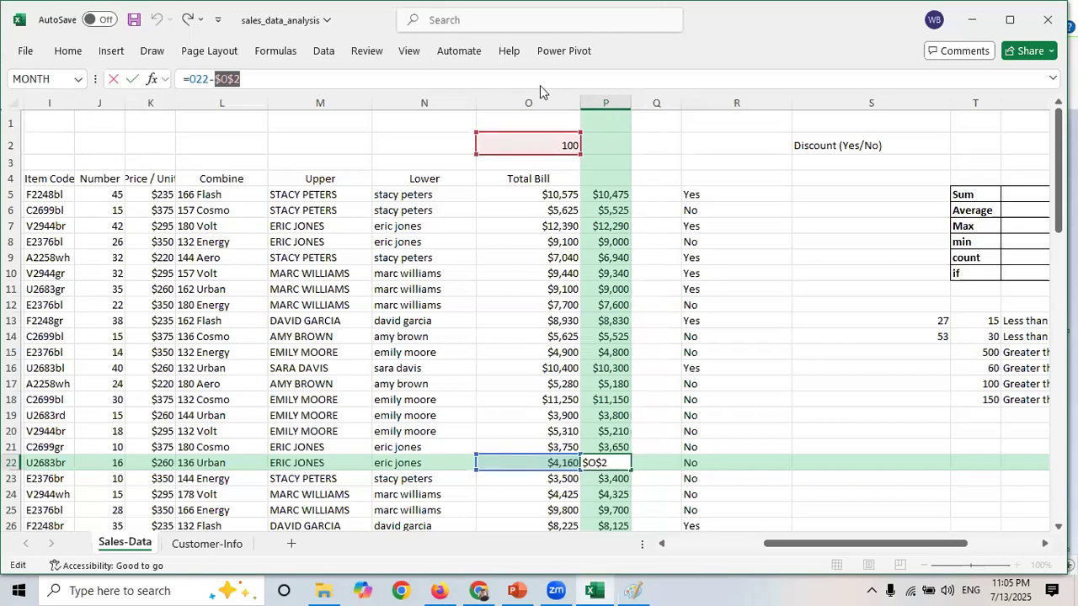
{"action": "left_click", "coordinate": [717, 387]}
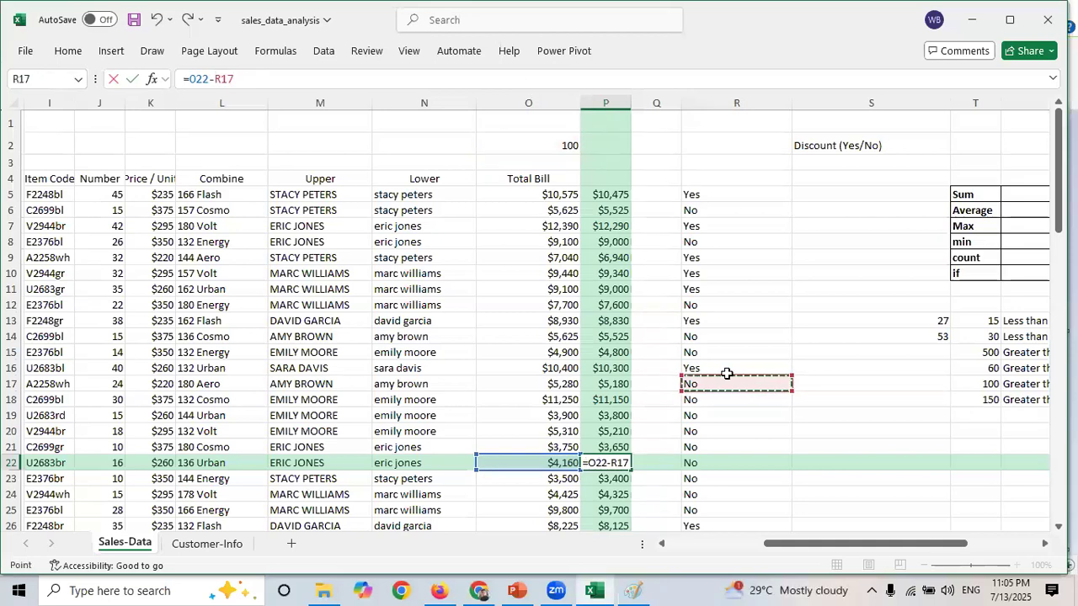
{"action": "key", "text": "Escape"}
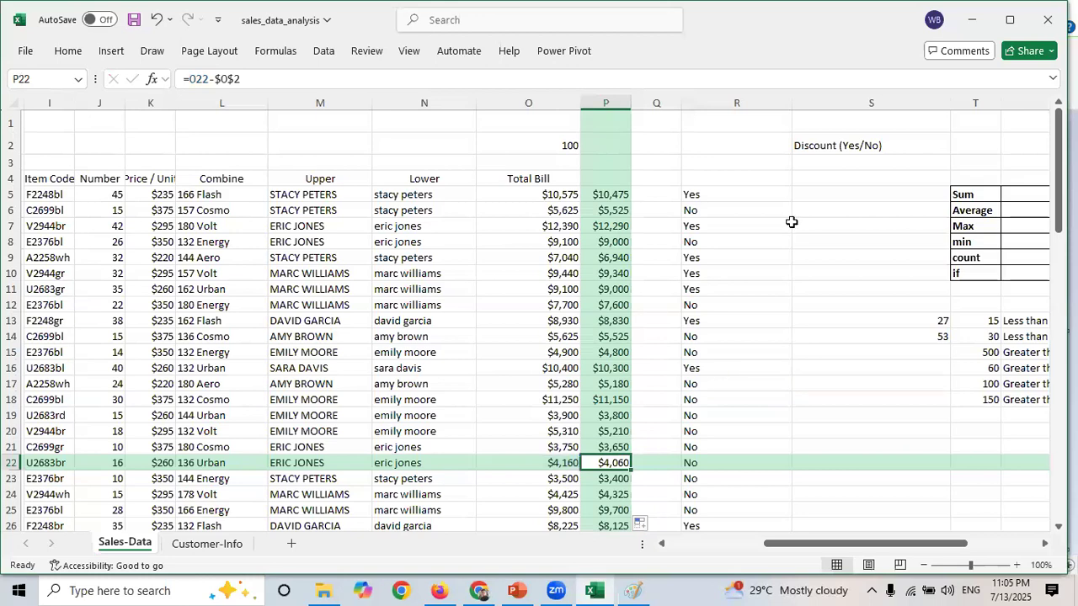
- Switch to the PowerPoint lecture and review the Sorting Data in Excel slide
{"action": "key", "text": "alt+Tab"}
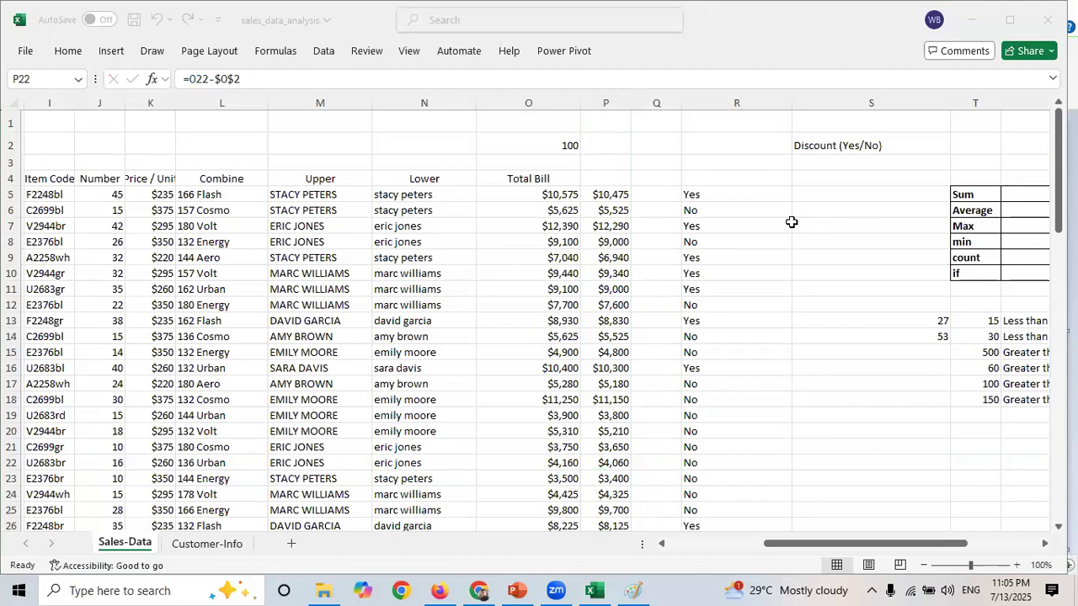
{"action": "mouse_move", "coordinate": [598, 588]}
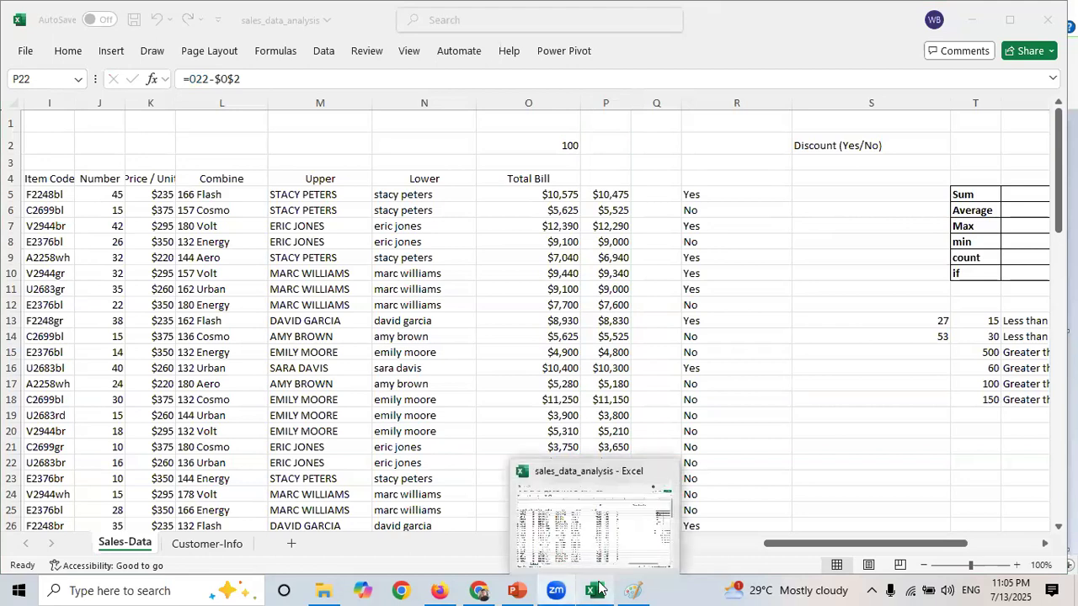
{"action": "left_click", "coordinate": [598, 588]}
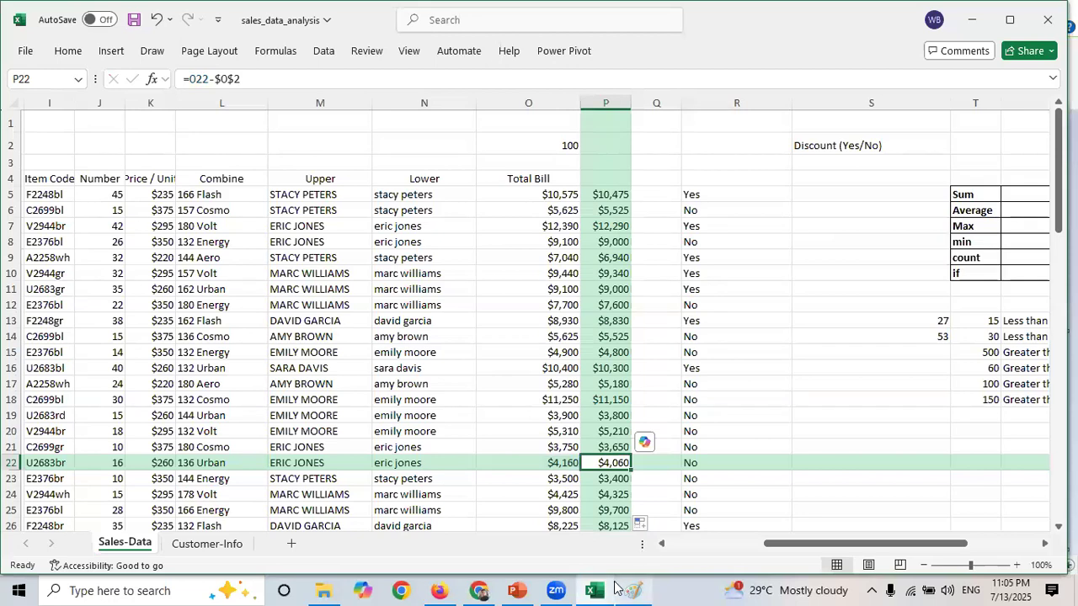
{"action": "left_click", "coordinate": [522, 587]}
{"action": "key", "text": "Down"}
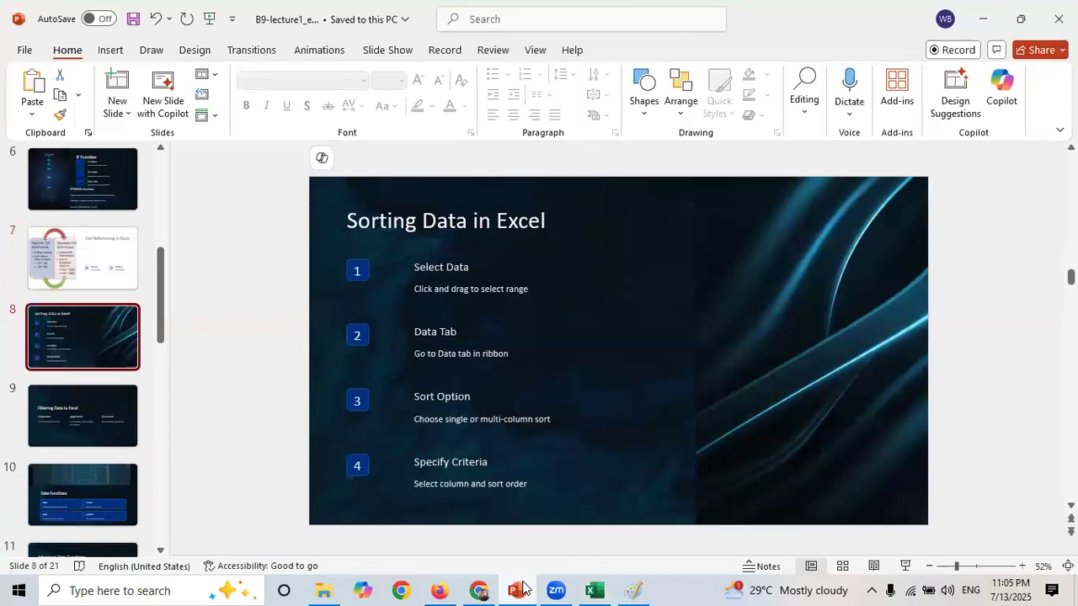
{"action": "key", "text": "Down"}
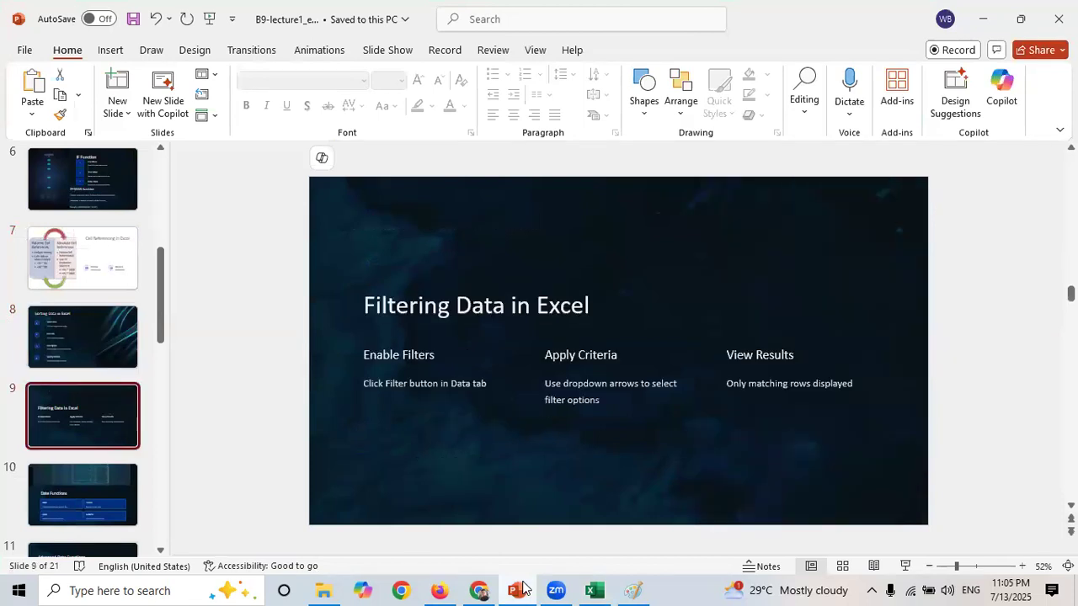
{"action": "key", "text": "Up"}
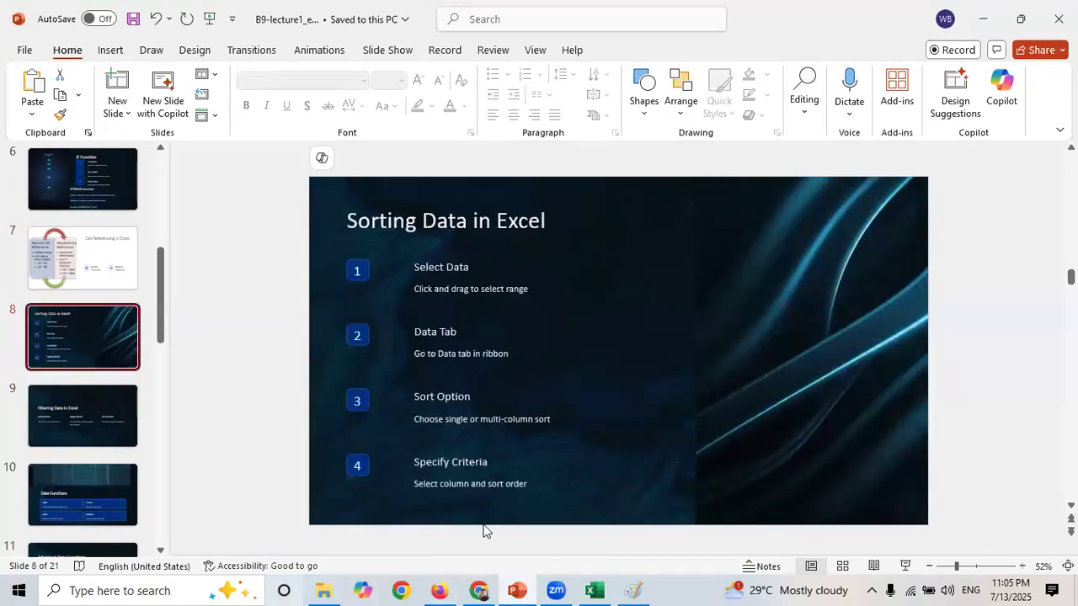
- Switch to Paint and write "Sorting data: ordering/arranging" as a new heading below Relative, widening its text box
{"action": "left_click", "coordinate": [634, 591]}
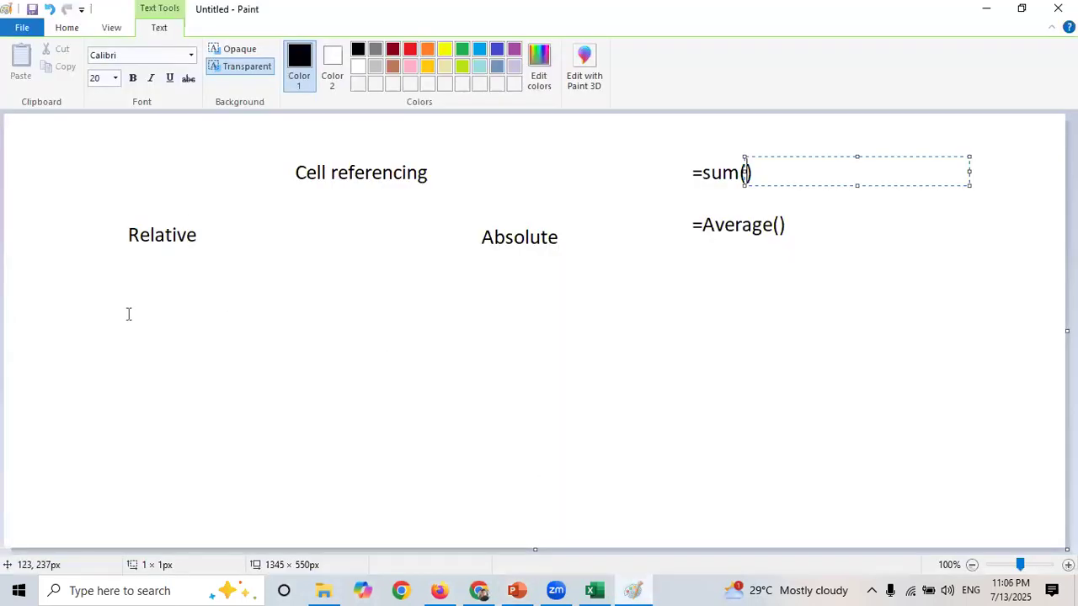
{"action": "left_click", "coordinate": [178, 325]}
{"action": "left_click", "coordinate": [178, 325]}
{"action": "type", "text": "Sort"}
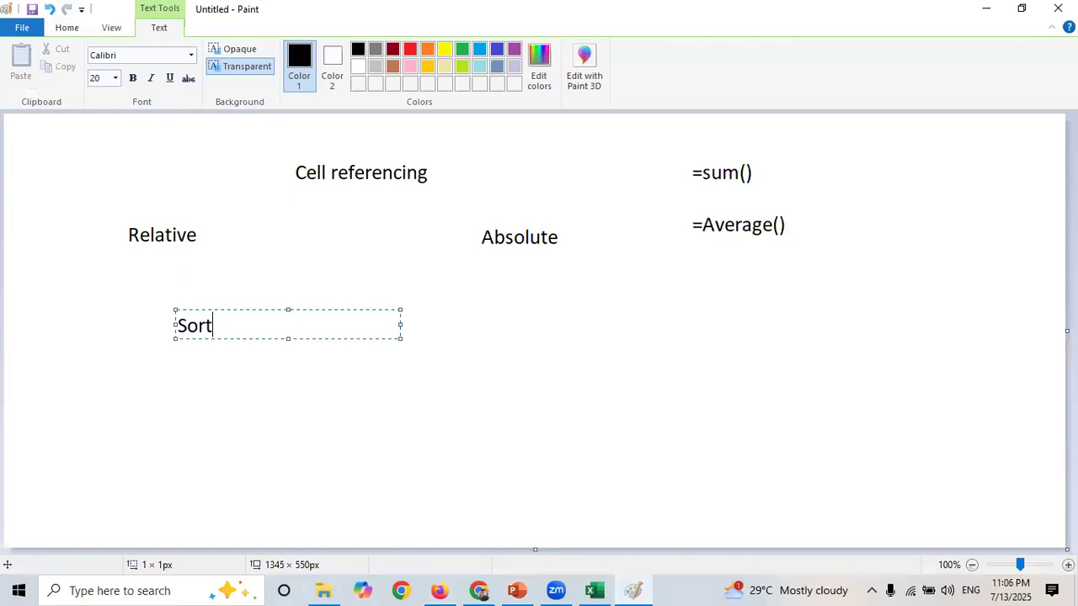
{"action": "type", "text": "ing dara"}
{"action": "key", "text": "BackSpace"}
{"action": "key", "text": "BackSpace"}
{"action": "type", "text": "ta"}
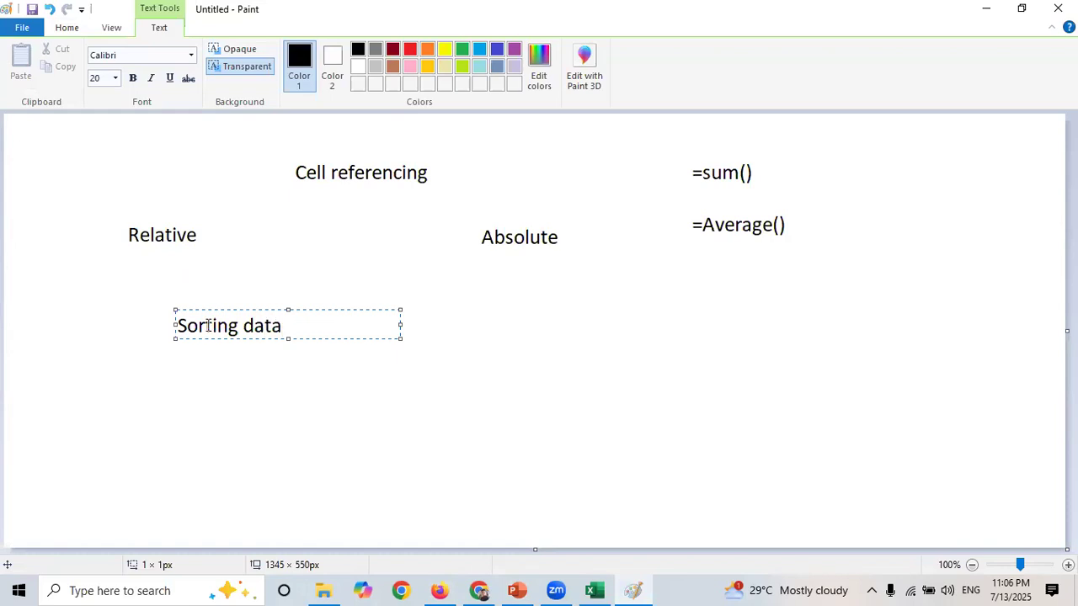
{"action": "type", "text": ": ordering/a"}
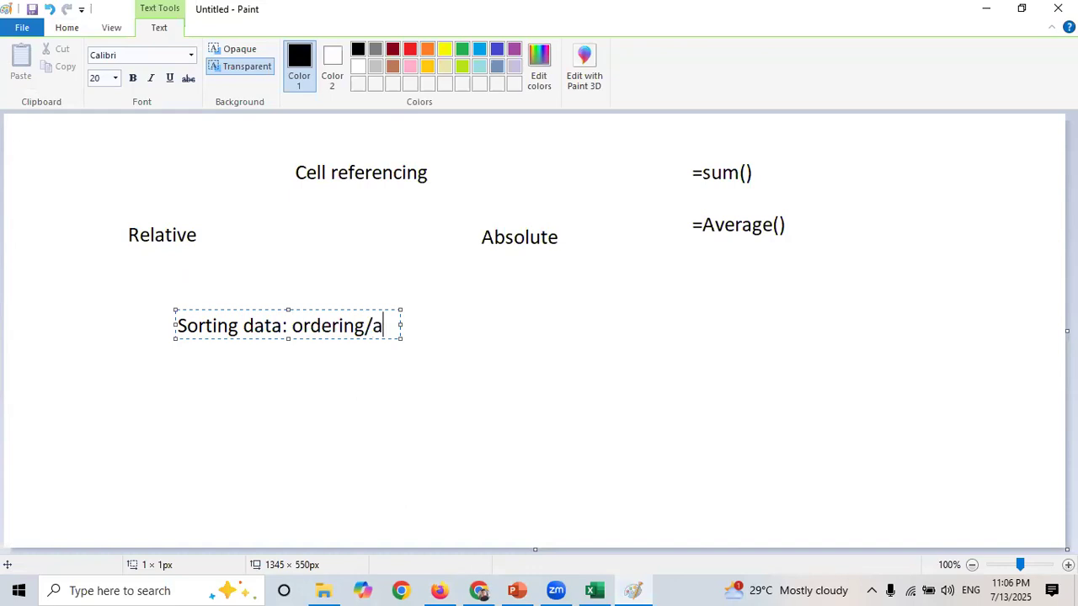
{"action": "type", "text": "rranging"}
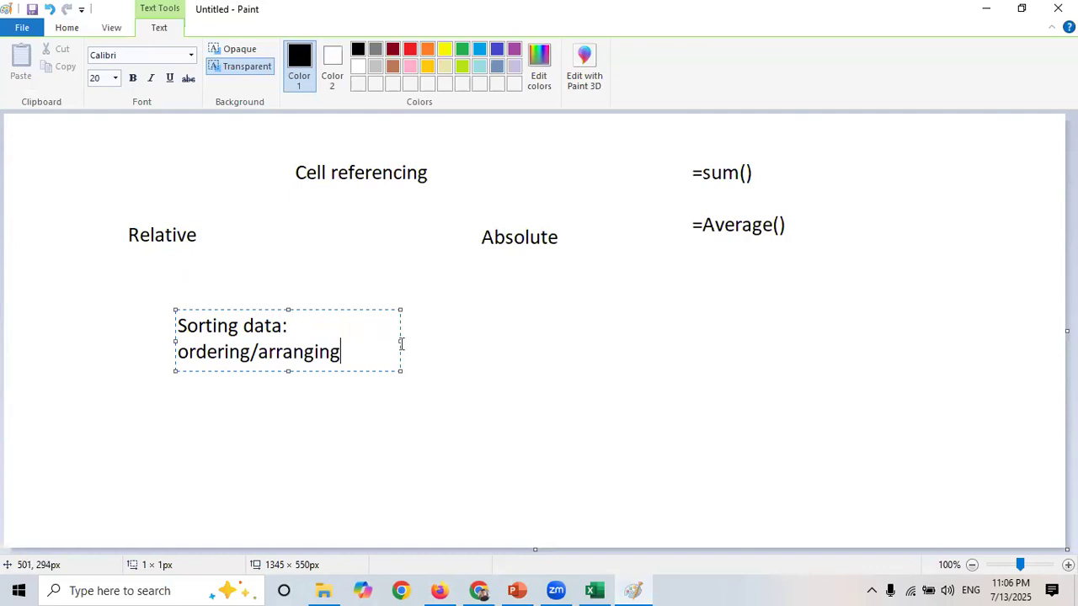
{"action": "left_click_drag", "start_coordinate": [400, 343], "coordinate": [691, 334]}
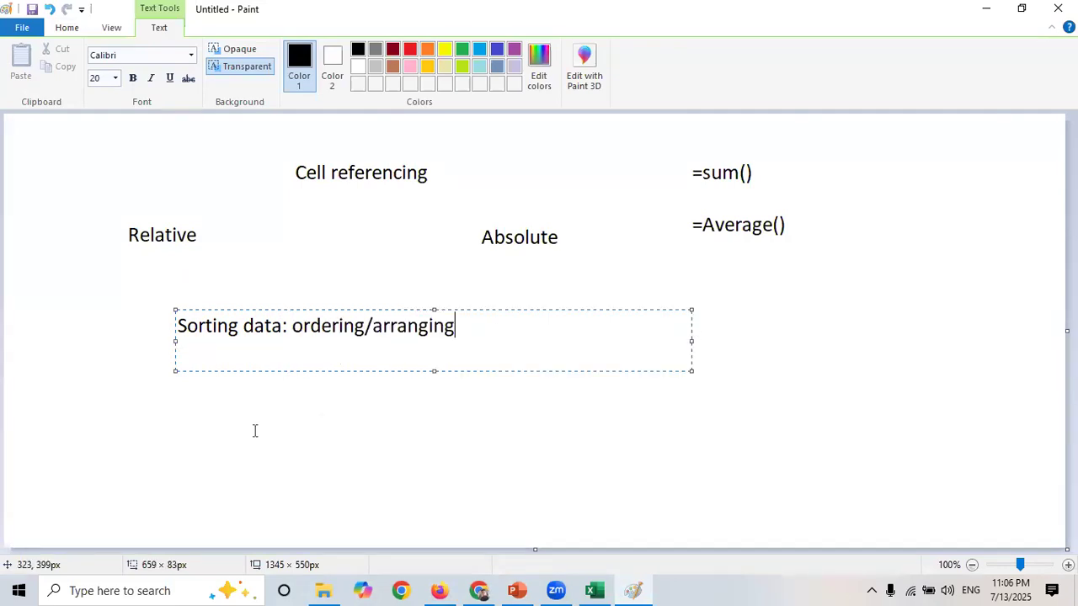
- Write the example numbers "3, 10, 5, 20, 15, 30" beneath the sorting heading
{"action": "left_click", "coordinate": [157, 409]}
{"action": "left_click", "coordinate": [115, 396]}
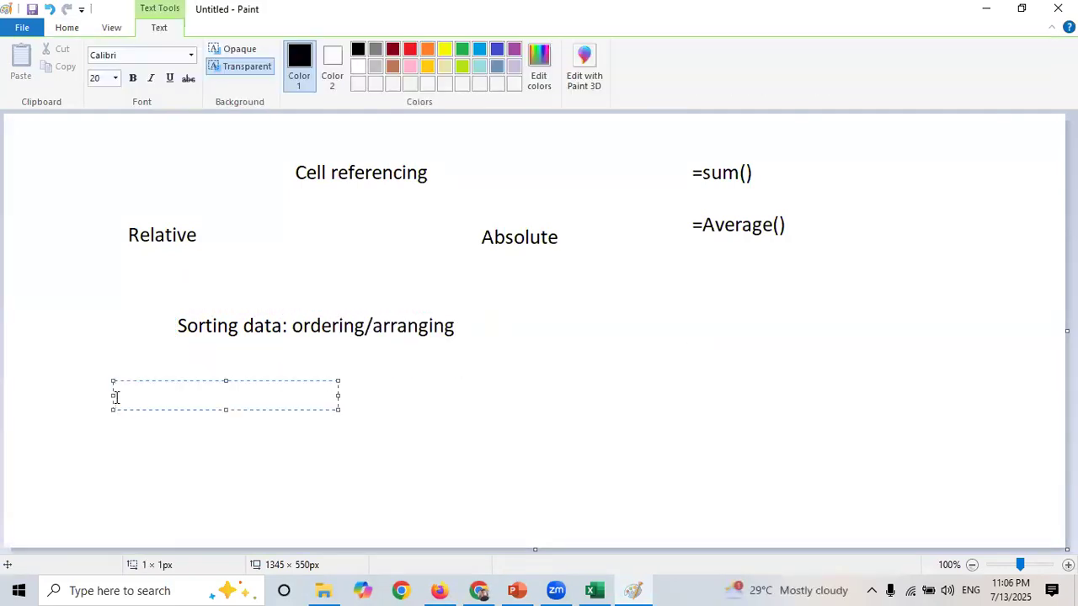
{"action": "type", "text": "3, 10, 5,"}
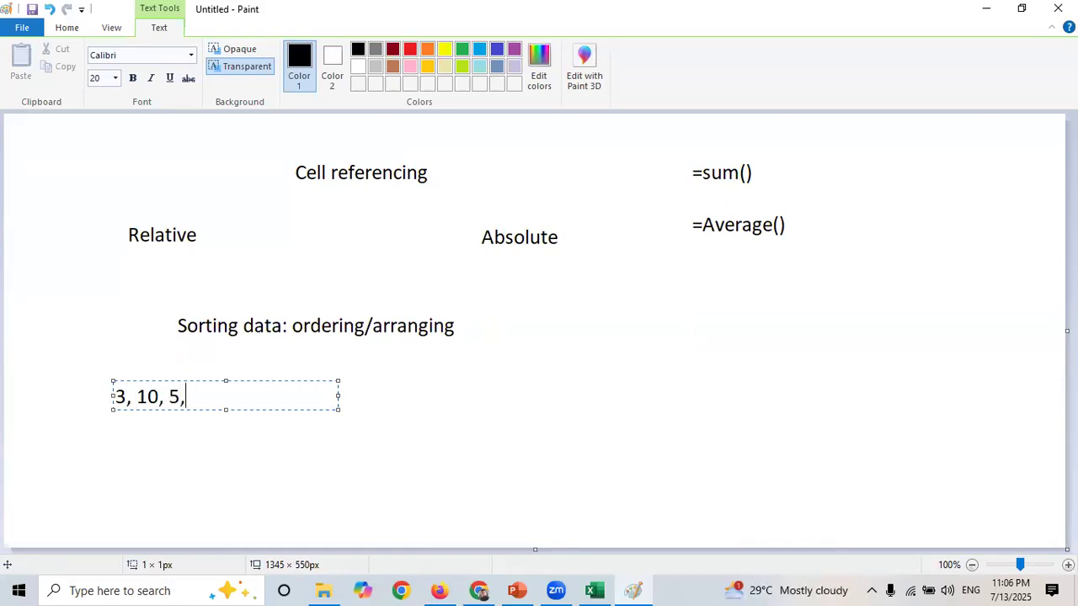
{"action": "type", "text": " 20, 15, 30"}
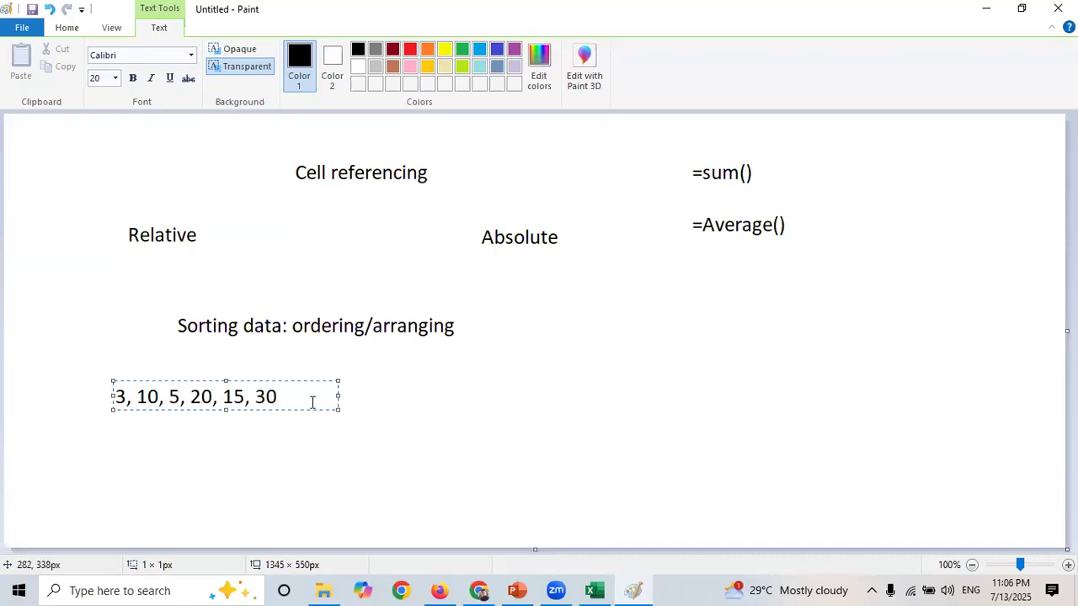
{"action": "left_click", "coordinate": [347, 412]}
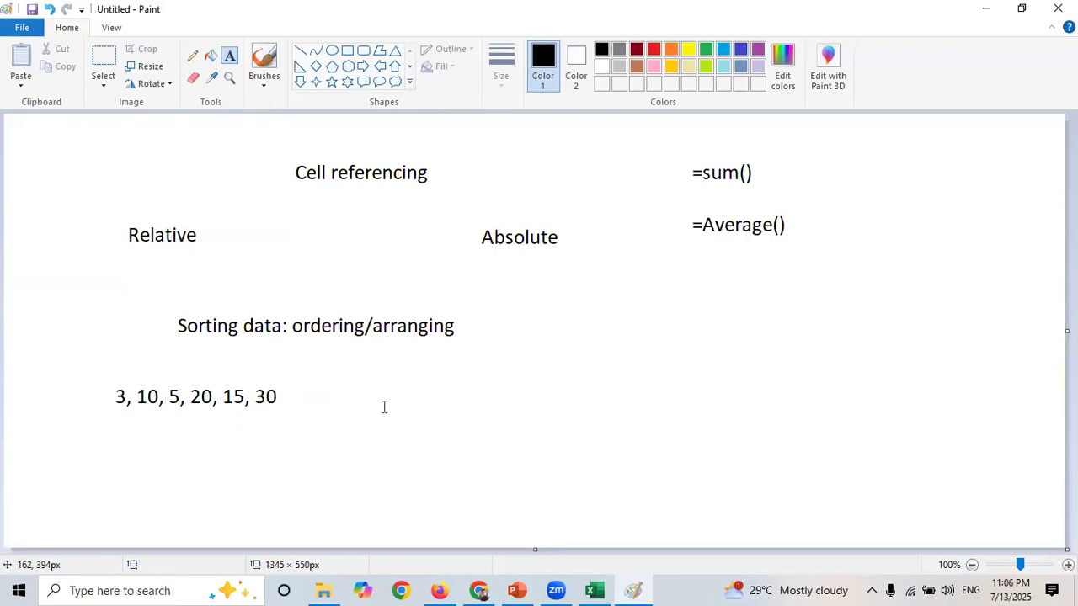
- Write "Ascending" and "Descending" on two lines beside the example numbers
{"action": "left_click", "coordinate": [336, 385]}
{"action": "type", "text": "Ascen"}
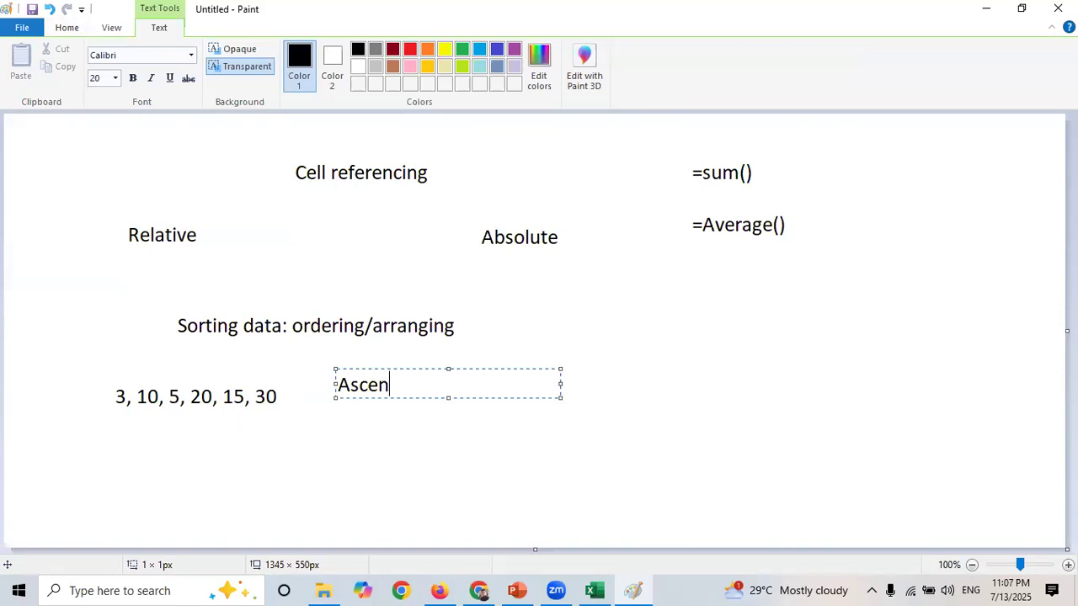
{"action": "type", "text": "ding"}
{"action": "key", "text": "Return"}
{"action": "type", "text": "Descenf"}
{"action": "key", "text": "BackSpace"}
{"action": "type", "text": "ding"}
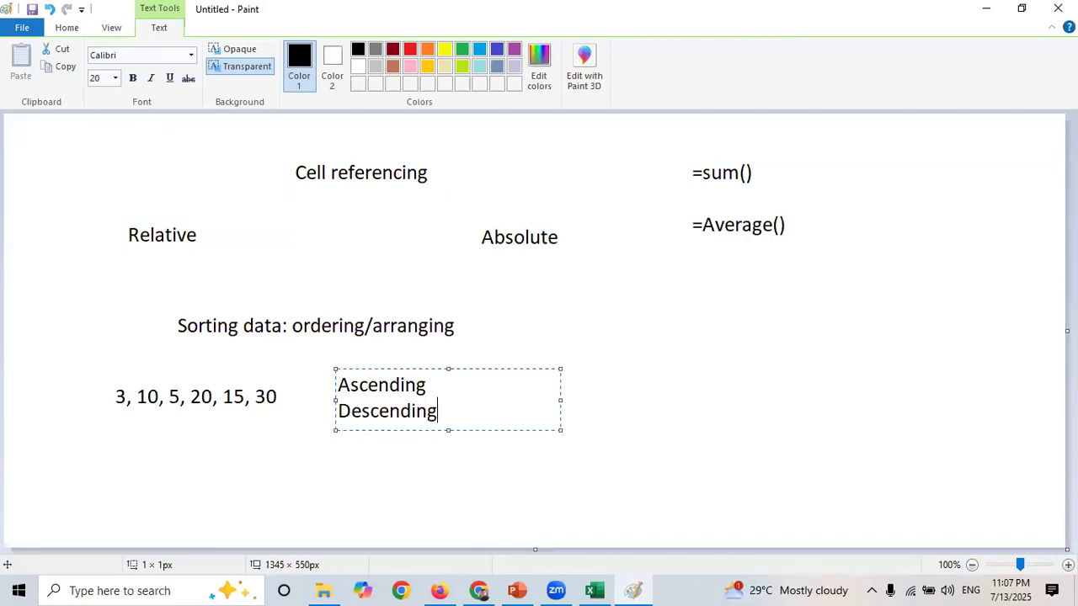
- Add the examples "(1,2,3-----)" after Ascending and "(10-8-5-4)" after Descending
{"action": "left_click", "coordinate": [446, 383]}
{"action": "type", "text": "()"}
{"action": "key", "text": "Left"}
{"action": "type", "text": "1,2,3-----"}
{"action": "left_click", "coordinate": [452, 413]}
{"action": "type", "text": "()"}
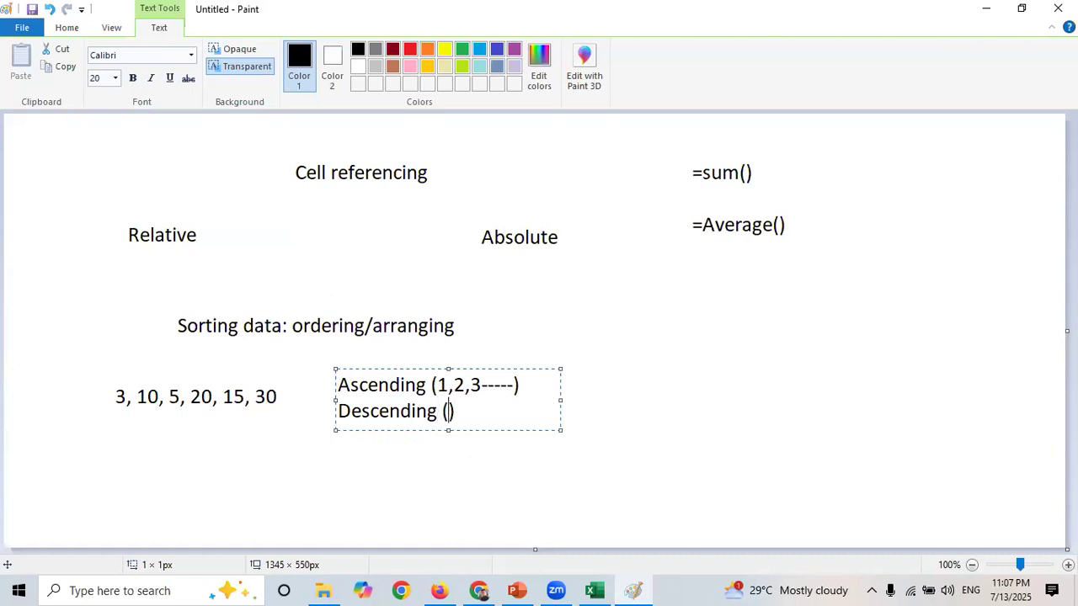
{"action": "type", "text": "10"}
{"action": "type", "text": "-"}
{"action": "type", "text": "20"}
{"action": "key", "text": "BackSpace"}
{"action": "key", "text": "BackSpace"}
{"action": "type", "text": "8-5-4"}
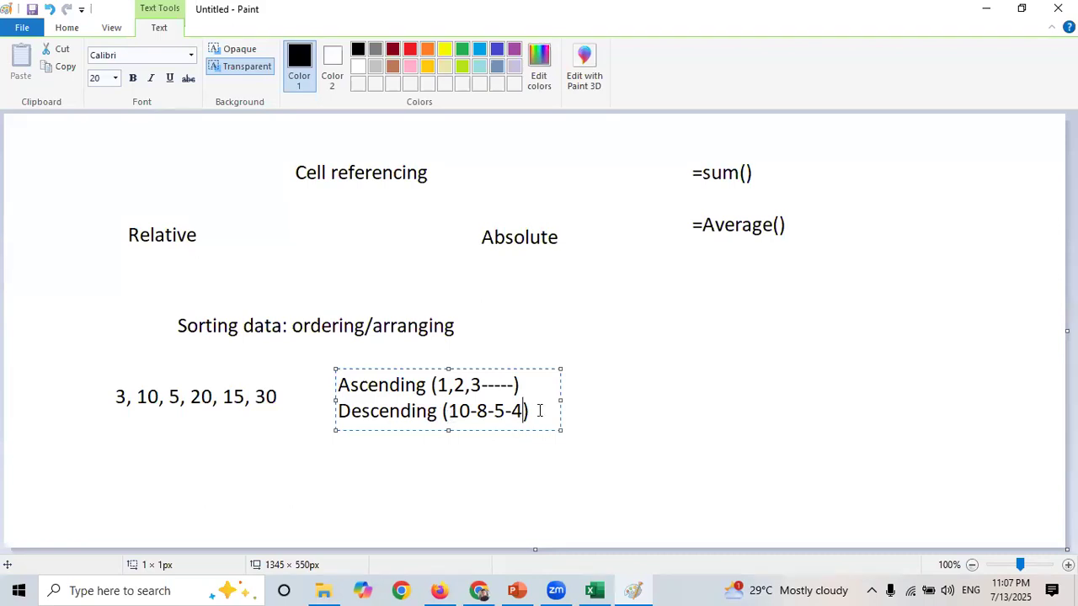
- Start writing the sorted list "3, 5, 10" below the unsorted example numbers
{"action": "left_click", "coordinate": [326, 446]}
{"action": "left_click", "coordinate": [99, 437]}
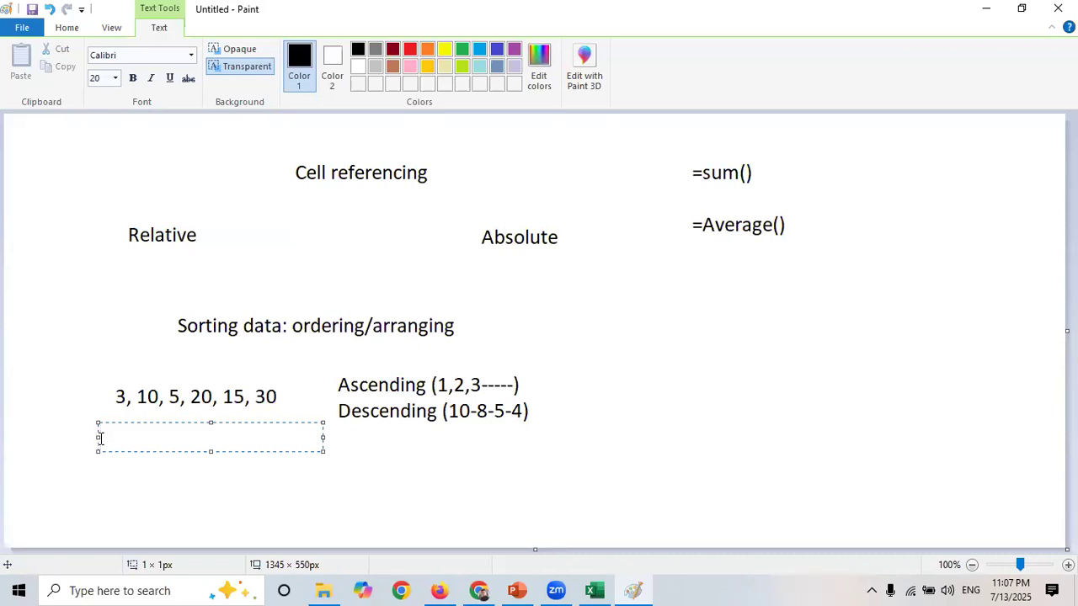
{"action": "type", "text": "3,"}
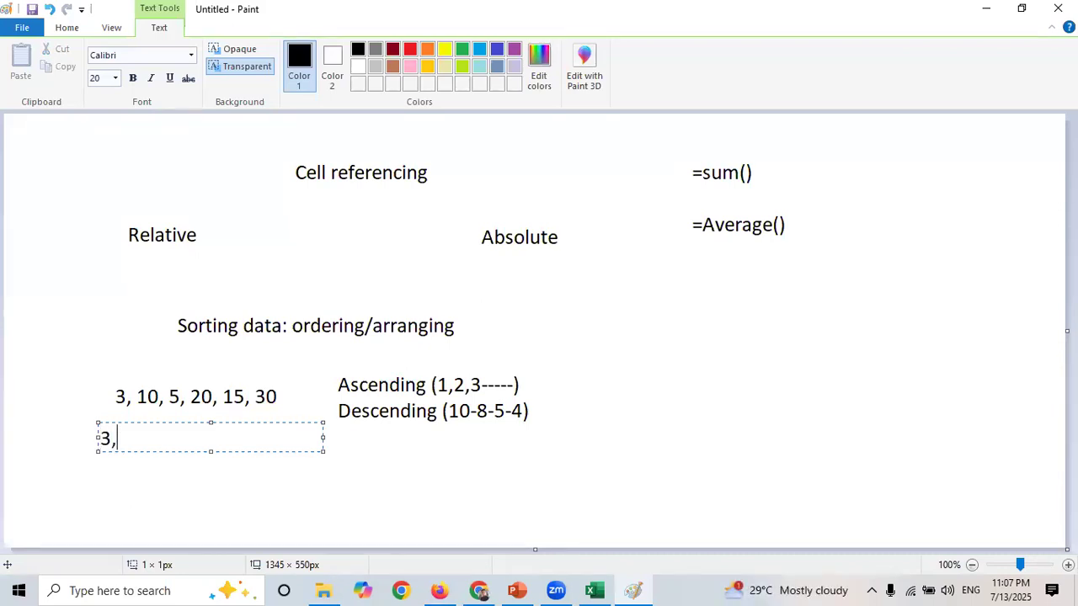
{"action": "type", "text": " 5, 10"}
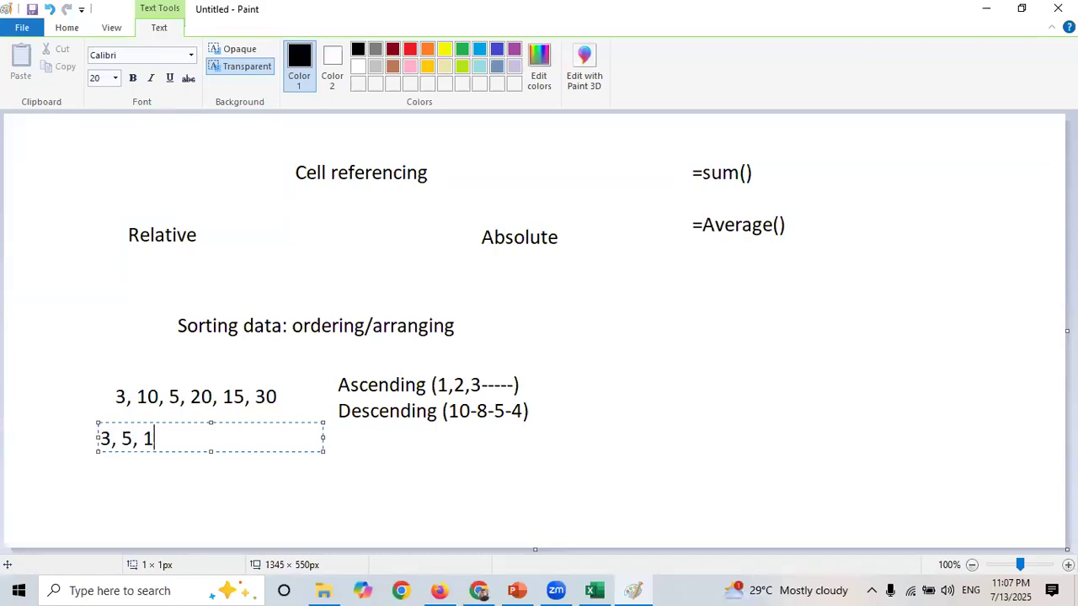
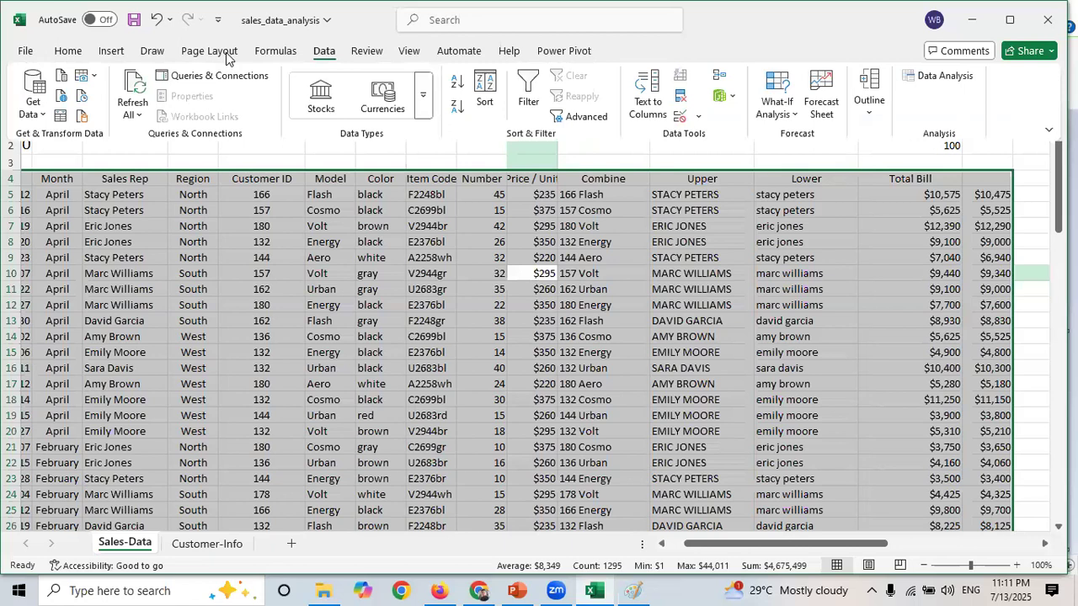
- Sort the sales table by the Number column from largest to smallest
{"action": "left_click", "coordinate": [489, 97]}
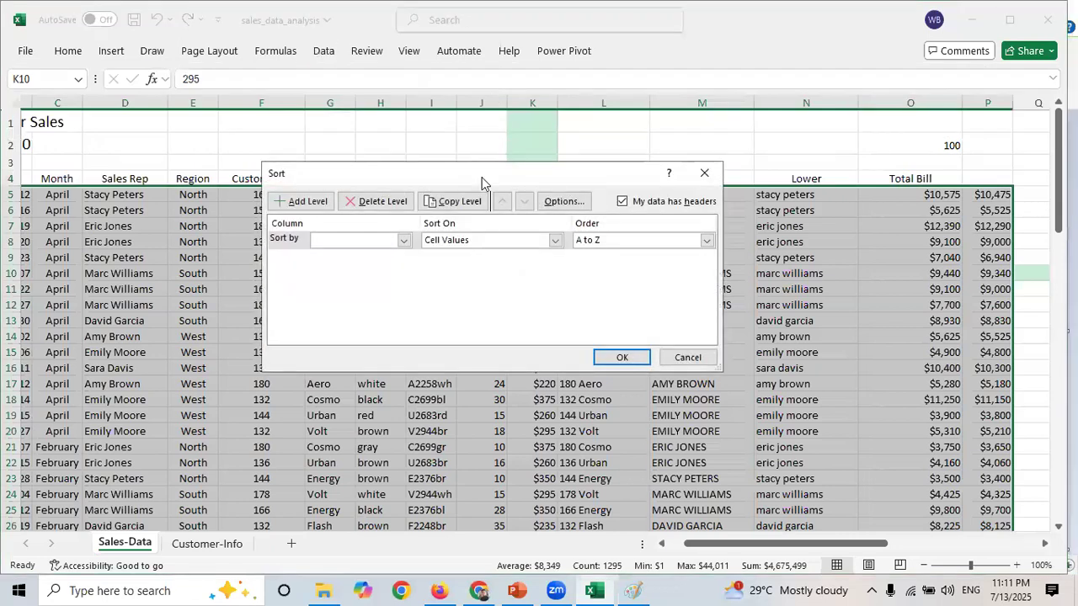
{"action": "left_click_drag", "start_coordinate": [484, 181], "coordinate": [567, 245]}
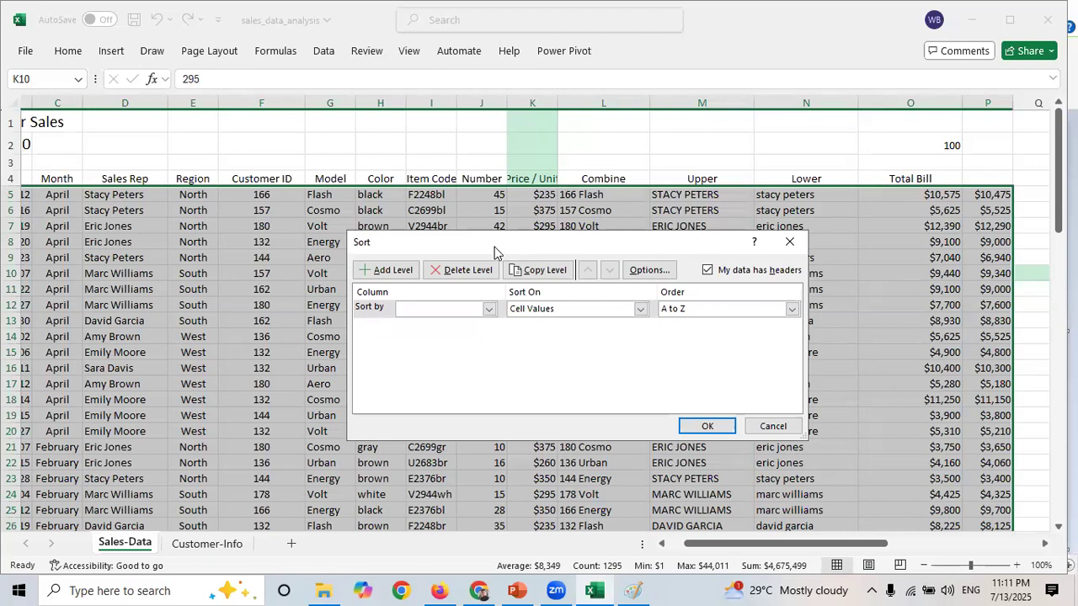
{"action": "left_click_drag", "start_coordinate": [495, 247], "coordinate": [502, 305]}
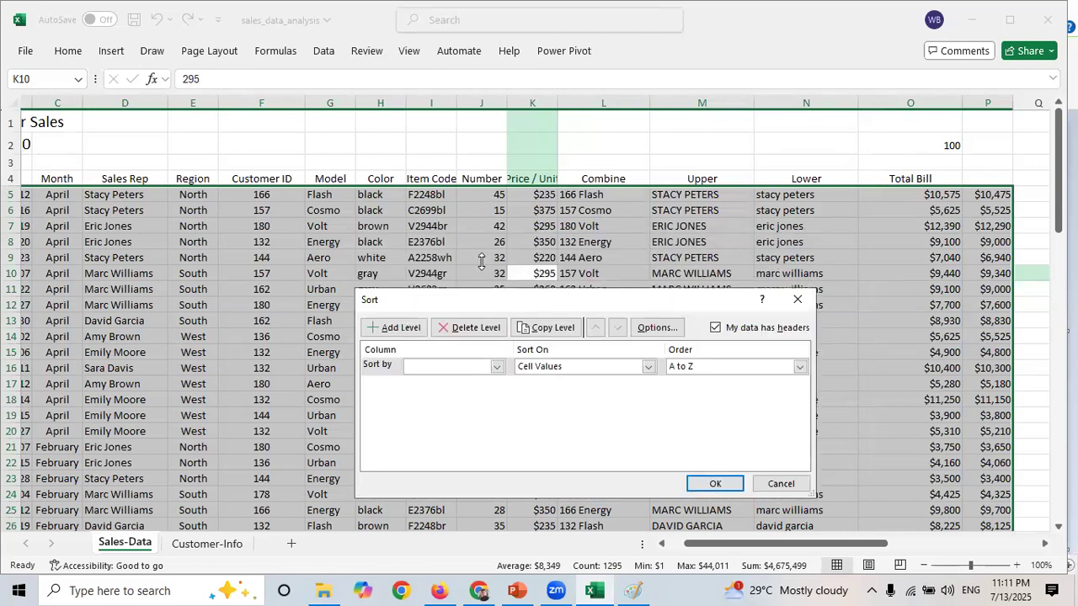
{"action": "left_click", "coordinate": [496, 368]}
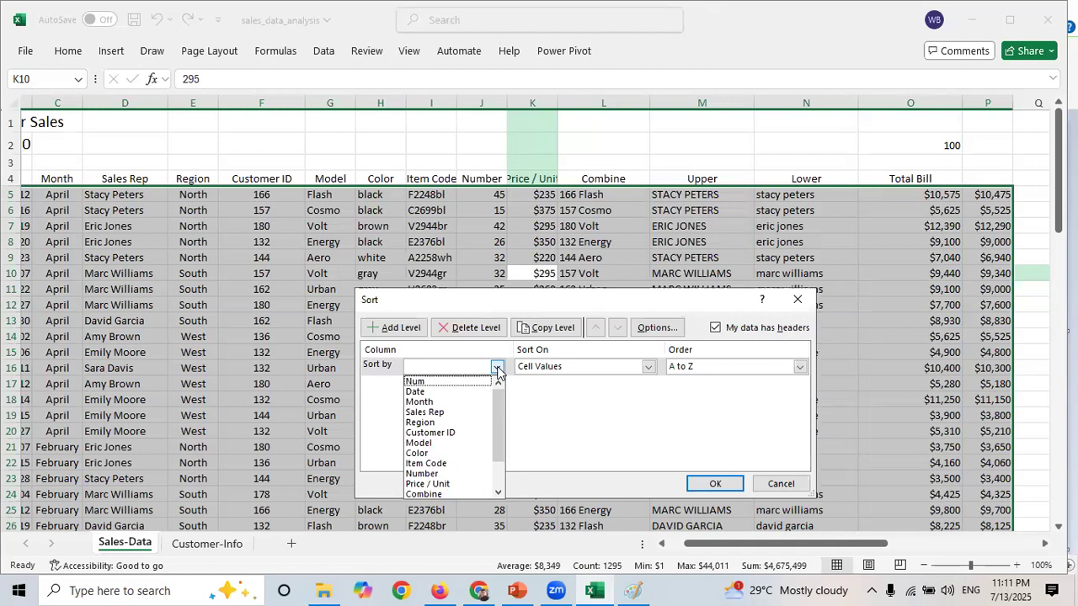
{"action": "left_click_drag", "start_coordinate": [499, 406], "coordinate": [500, 431]}
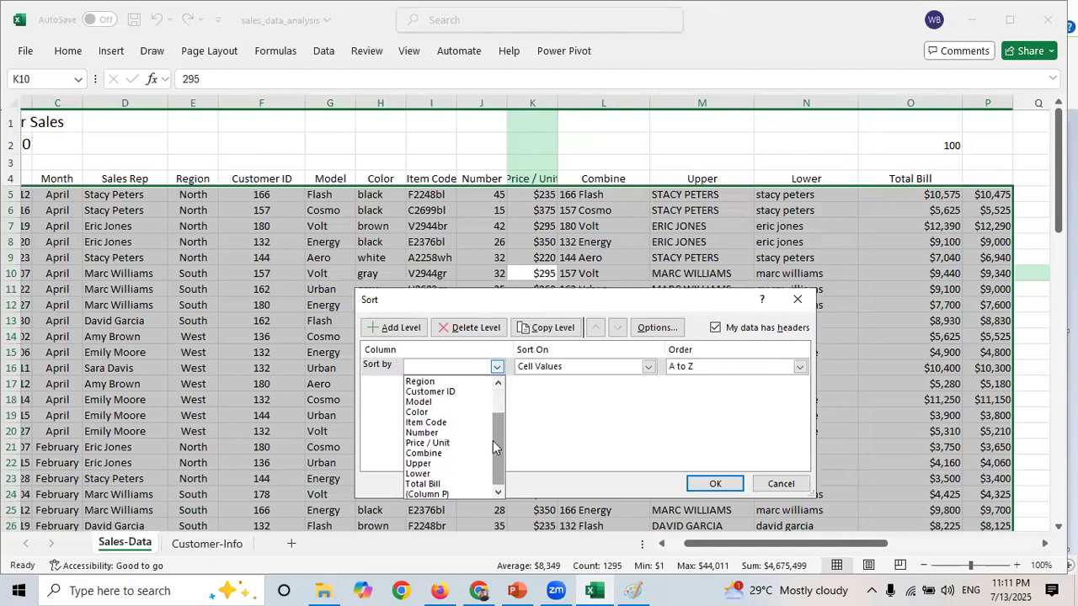
{"action": "mouse_move", "coordinate": [497, 460]}
{"action": "left_mouse_down"}
{"action": "mouse_move", "coordinate": [493, 417]}
{"action": "mouse_move", "coordinate": [494, 461]}
{"action": "left_mouse_up"}
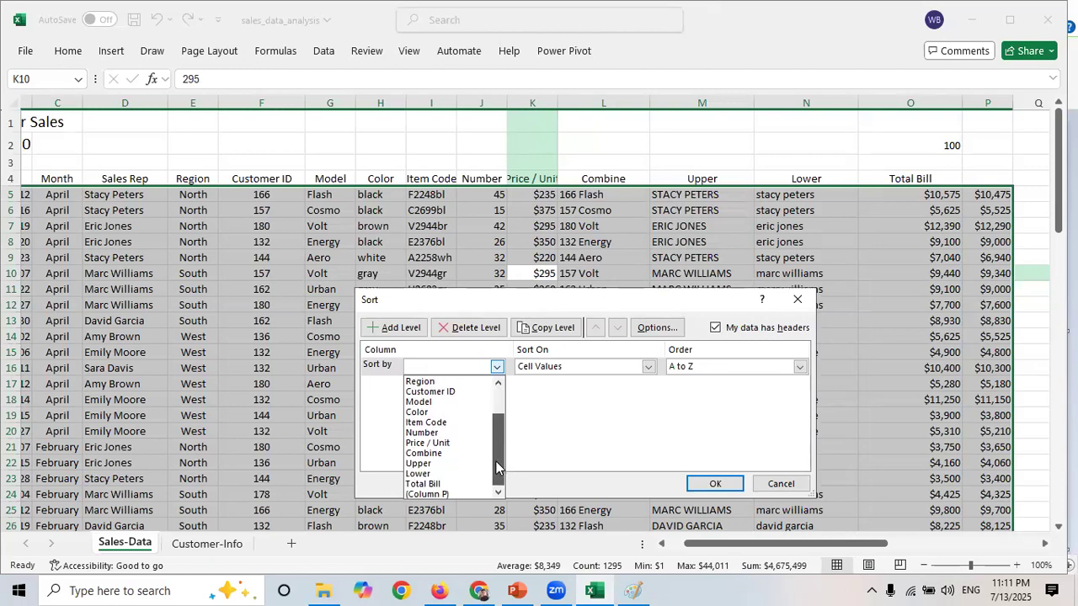
{"action": "left_click", "coordinate": [430, 433]}
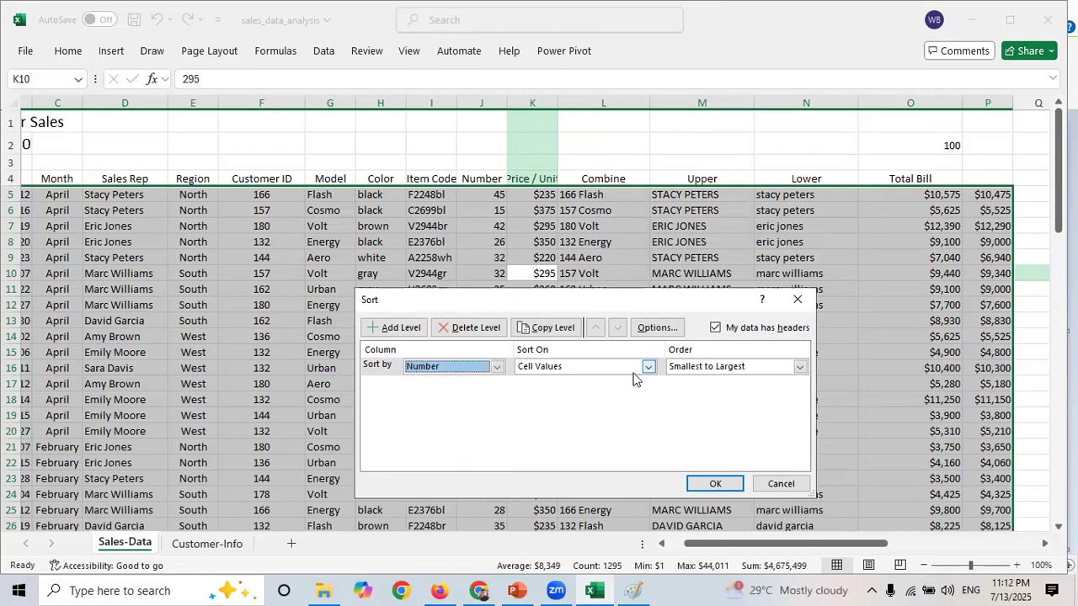
{"action": "left_click", "coordinate": [800, 368]}
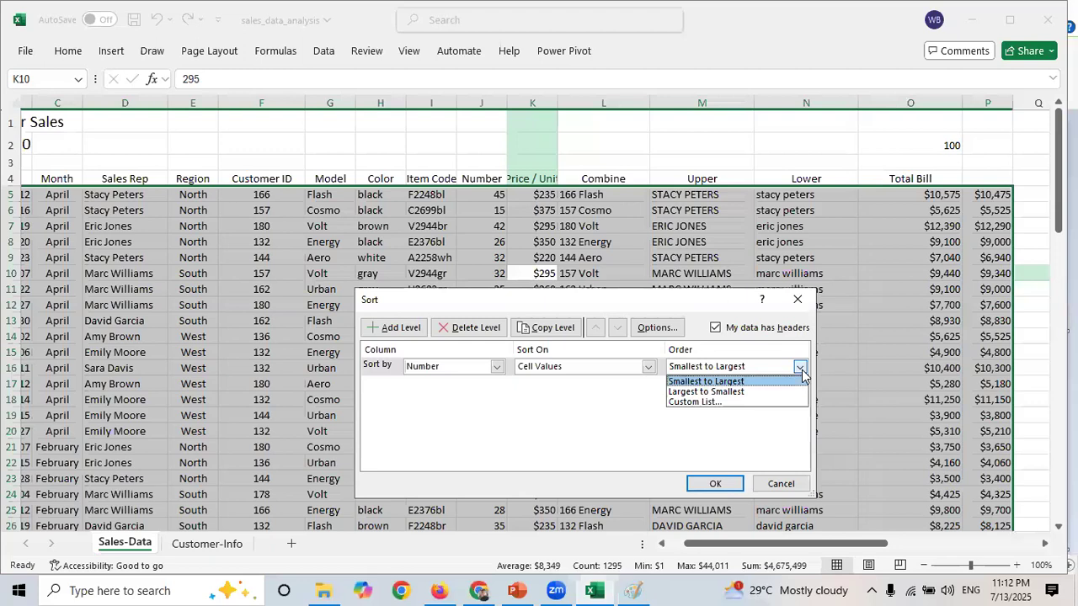
{"action": "left_click", "coordinate": [739, 392]}
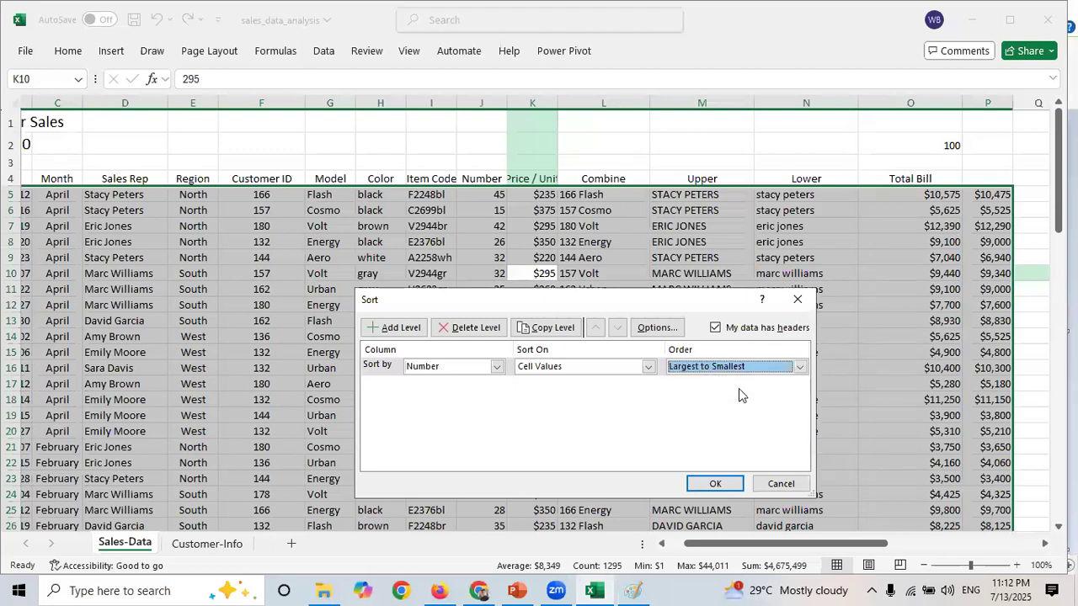
{"action": "left_click", "coordinate": [714, 486]}
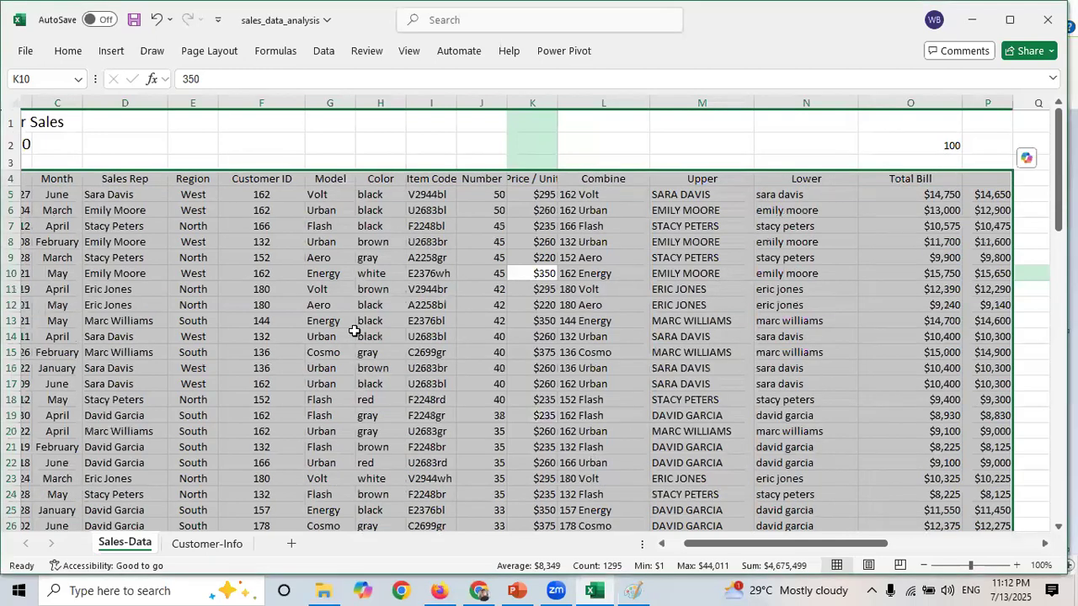
- Scroll through the Number column from top to bottom to inspect the descending order of values
{"action": "left_click", "coordinate": [484, 196]}
{"action": "key", "text": "Down"}
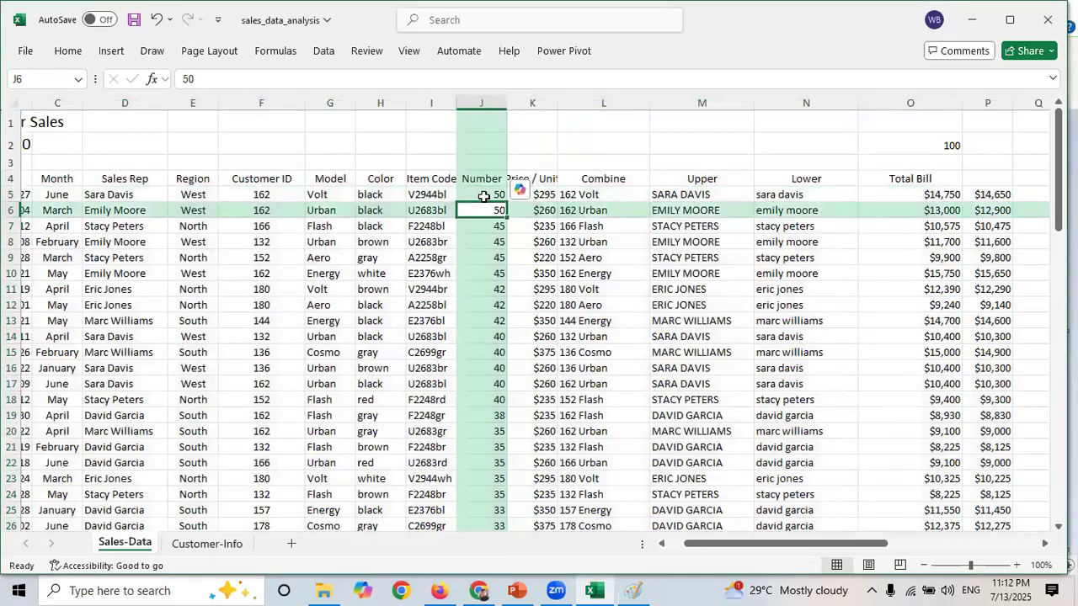
{"action": "key", "text": "Up"}
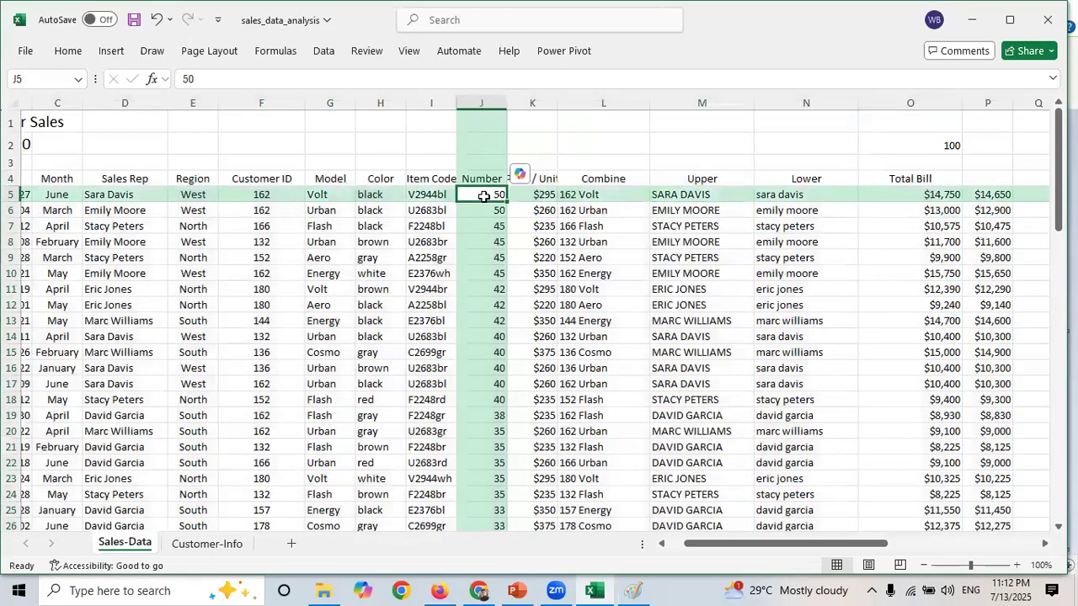
{"action": "key", "text": "shift+Down"}
{"action": "key", "text": "shift+Down"}
{"action": "key", "text": "shift+Down"}
{"action": "key", "text": "shift+Down"}
{"action": "key", "text": "shift+Down"}
{"action": "key", "text": "shift+Up"}
{"action": "key", "text": "shift+Up"}
{"action": "key", "text": "shift+Up"}
{"action": "key", "text": "shift+Up"}
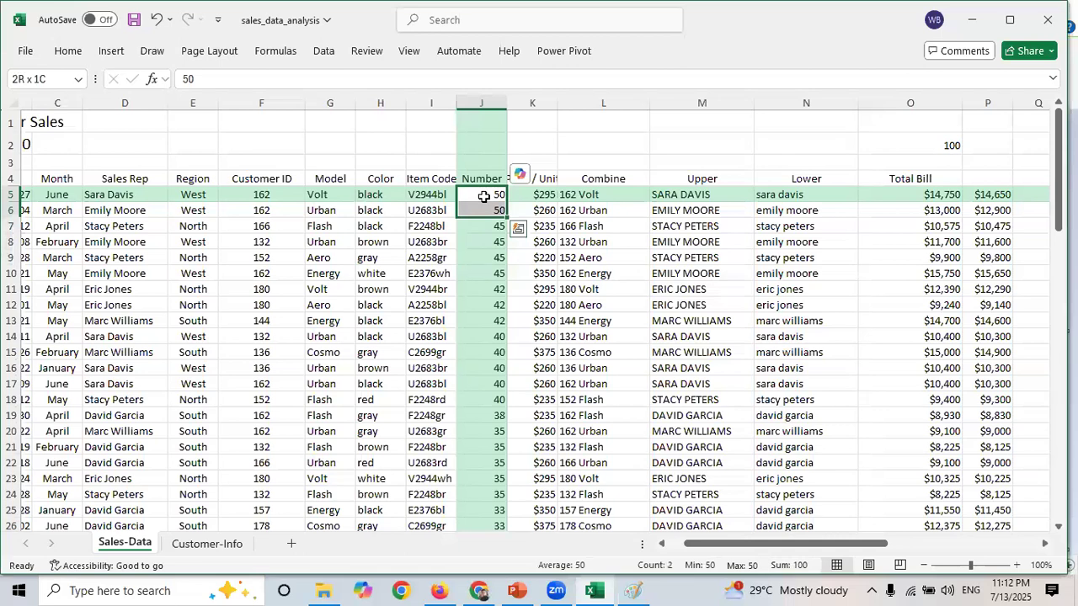
{"action": "key", "text": "Down"}
{"action": "key", "text": "Down"}
{"action": "key", "text": "shift+Down"}
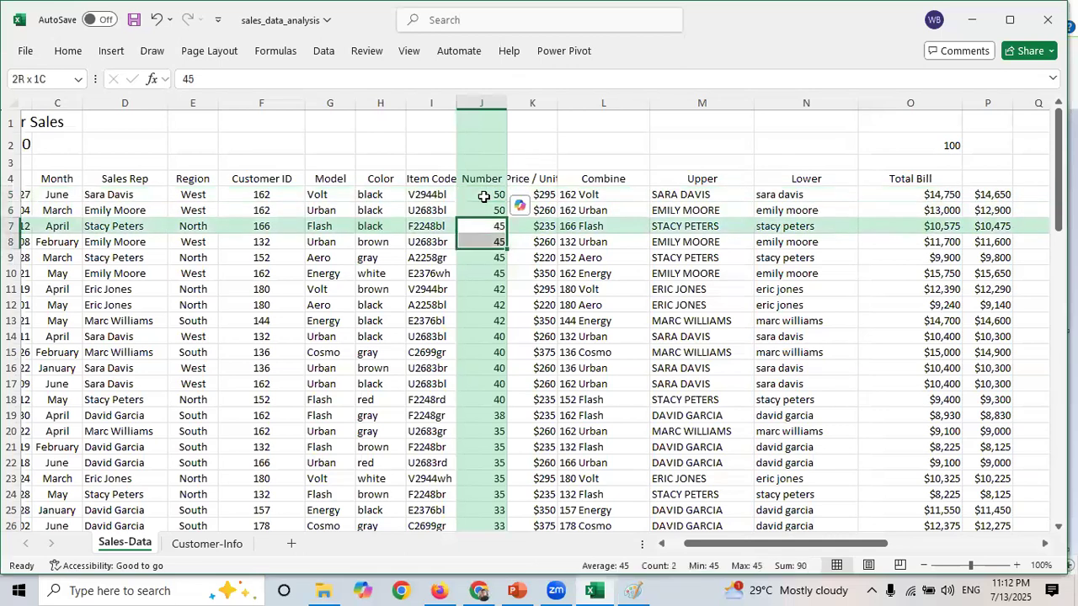
{"action": "key", "text": "shift+Down"}
{"action": "key", "text": "shift+Down"}
{"action": "key", "text": "shift+Down"}
{"action": "key", "text": "shift+Down"}
{"action": "key", "text": "shift+Up"}
{"action": "key", "text": "shift+Up"}
{"action": "key", "text": "Down"}
{"action": "key", "text": "Down"}
{"action": "key", "text": "Down"}
{"action": "key", "text": "Down"}
{"action": "key", "text": "Down"}
{"action": "key", "text": "Down"}
{"action": "key", "text": "Down"}
{"action": "key", "text": "Down"}
{"action": "key", "text": "Down"}
{"action": "key", "text": "Down"}
{"action": "key", "text": "Down"}
{"action": "key", "text": "Down"}
{"action": "key", "text": "Down"}
{"action": "key", "text": "Down"}
{"action": "key", "text": "Down"}
{"action": "key", "text": "Down"}
{"action": "key", "text": "Down"}
{"action": "key", "text": "Down"}
{"action": "key", "text": "Down"}
{"action": "key", "text": "Down"}
{"action": "key", "text": "Down"}
{"action": "key", "text": "Down"}
{"action": "key", "text": "Down"}
{"action": "key", "text": "Down"}
{"action": "key", "text": "Down"}
{"action": "key", "text": "Down"}
{"action": "key", "text": "Down"}
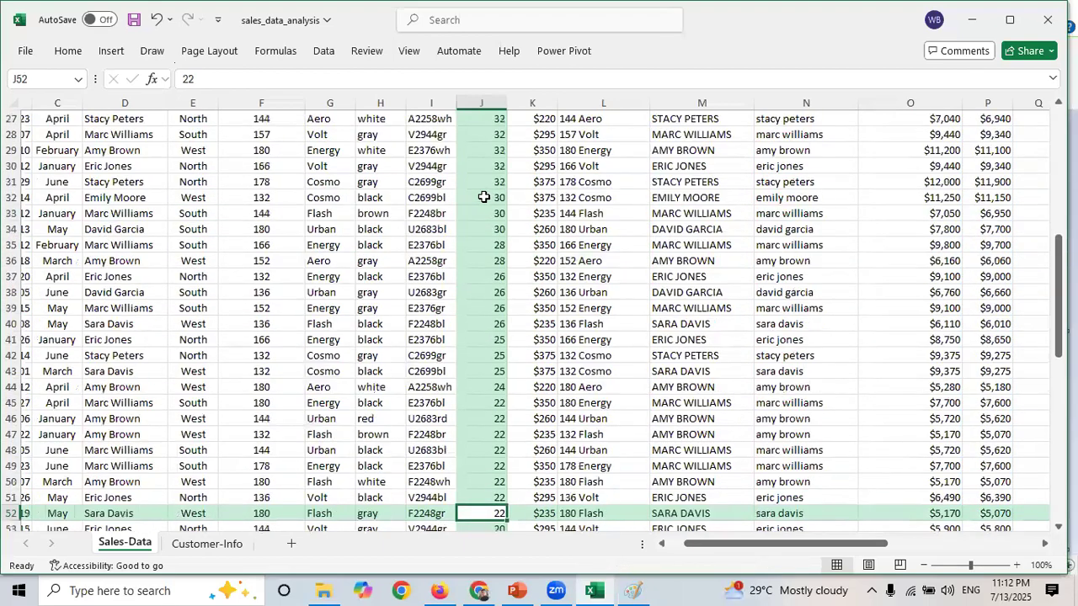
{"action": "key", "text": "Down"}
{"action": "key", "text": "Down"}
{"action": "key", "text": "Down"}
{"action": "key", "text": "Down"}
{"action": "key", "text": "Down"}
{"action": "key", "text": "Down"}
{"action": "key", "text": "Down"}
{"action": "key", "text": "Down"}
{"action": "key", "text": "Down"}
{"action": "key", "text": "Down"}
{"action": "key", "text": "Down"}
{"action": "key", "text": "Down"}
{"action": "key", "text": "Down"}
{"action": "key", "text": "Down"}
{"action": "key", "text": "Down"}
{"action": "key", "text": "Down"}
{"action": "key", "text": "Down"}
{"action": "key", "text": "Down"}
{"action": "key", "text": "Down"}
{"action": "key", "text": "Down"}
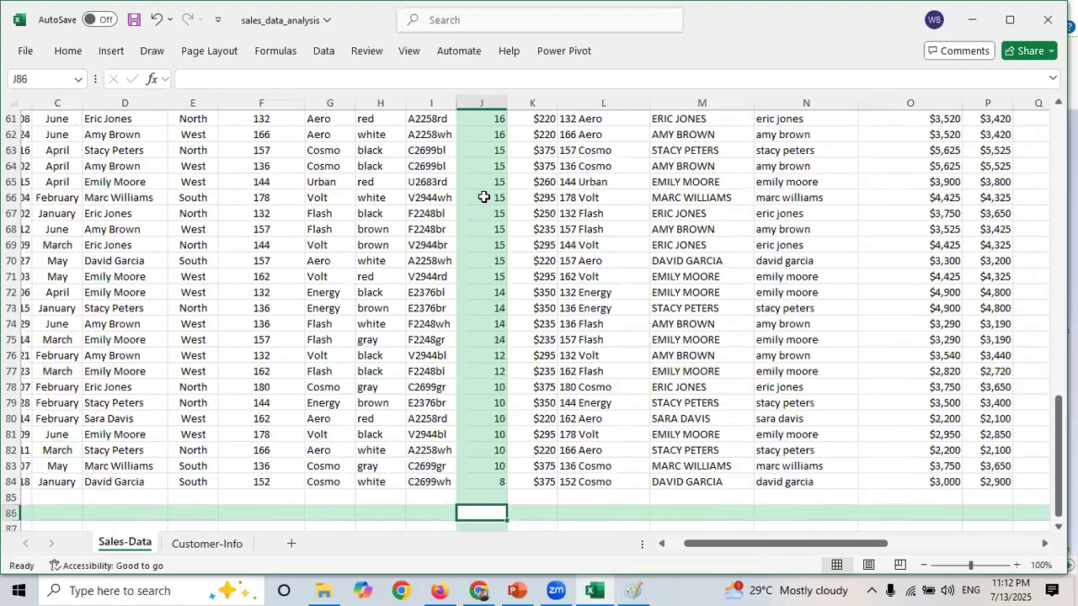
{"action": "key", "text": "Up"}
{"action": "key", "text": "Up"}
{"action": "key", "text": "Up"}
{"action": "key", "text": "Up"}
{"action": "key", "text": "Up"}
{"action": "key", "text": "Up"}
{"action": "key", "text": "Up"}
{"action": "key", "text": "Up"}
{"action": "key", "text": "Up"}
{"action": "key", "text": "Up"}
{"action": "key", "text": "Up"}
{"action": "key", "text": "Up"}
{"action": "key", "text": "Up"}
{"action": "key", "text": "Up"}
{"action": "key", "text": "Up"}
{"action": "key", "text": "Up"}
{"action": "key", "text": "Up"}
{"action": "key", "text": "Up"}
{"action": "key", "text": "Up"}
{"action": "key", "text": "Up"}
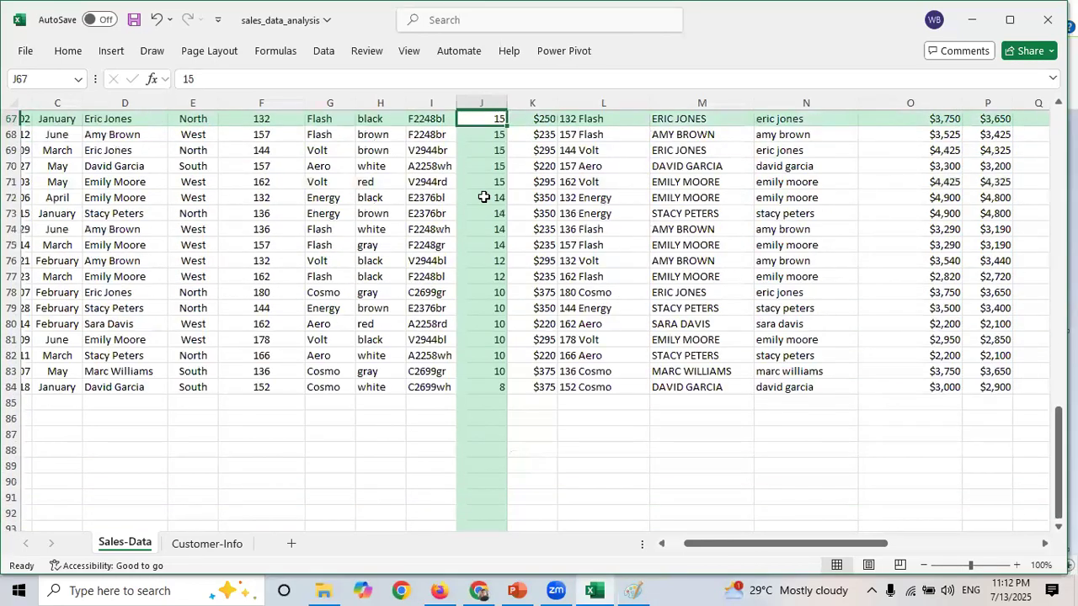
{"action": "key", "text": "Up"}
{"action": "key", "text": "Up"}
{"action": "key", "text": "Up"}
{"action": "key", "text": "Up"}
{"action": "key", "text": "Up"}
{"action": "key", "text": "Up"}
{"action": "key", "text": "Up"}
{"action": "key", "text": "Up"}
{"action": "key", "text": "Up"}
{"action": "key", "text": "Up"}
{"action": "key", "text": "Up"}
{"action": "key", "text": "Up"}
{"action": "key", "text": "Up"}
{"action": "key", "text": "Up"}
{"action": "key", "text": "Up"}
{"action": "key", "text": "Up"}
{"action": "key", "text": "Up"}
{"action": "key", "text": "Up"}
{"action": "key", "text": "Up"}
{"action": "key", "text": "Up"}
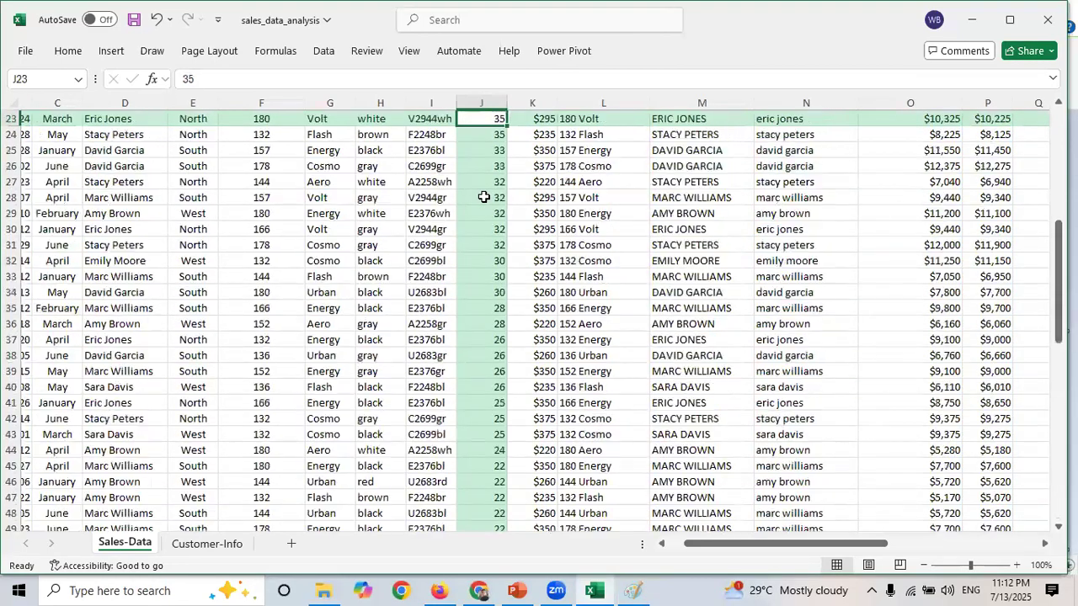
{"action": "key", "text": "Up"}
{"action": "key", "text": "Up"}
{"action": "key", "text": "Up"}
{"action": "key", "text": "Up"}
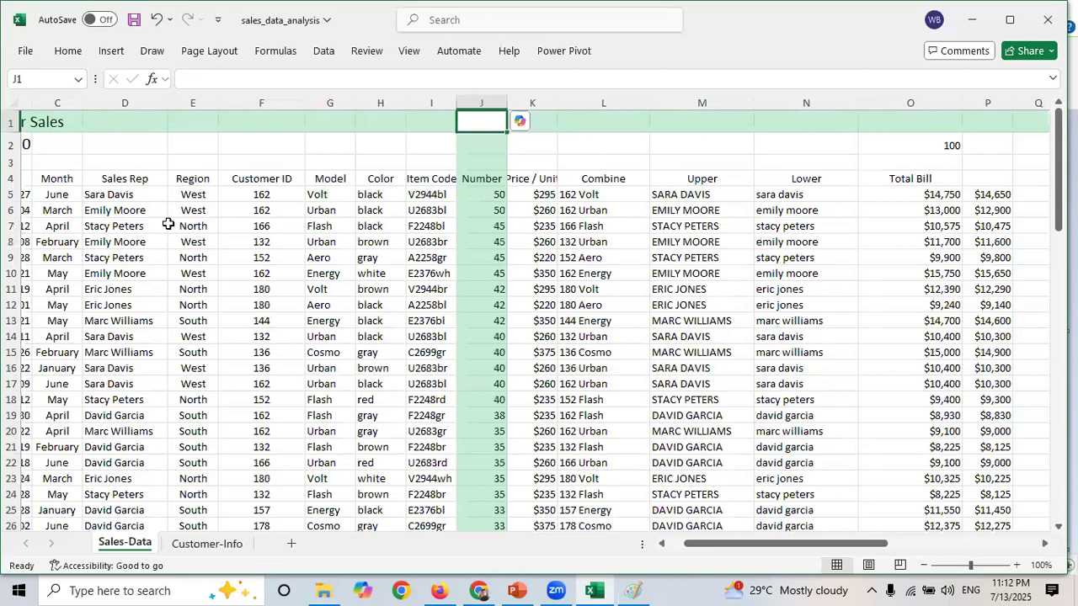
{"action": "left_click", "coordinate": [12, 194]}
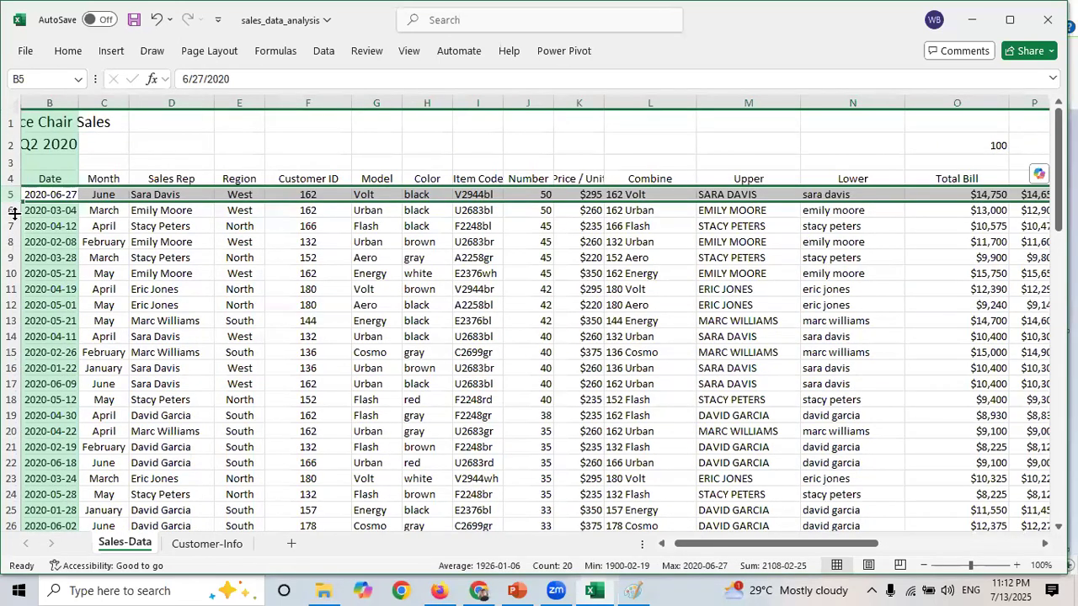
{"action": "left_click", "coordinate": [12, 210]}
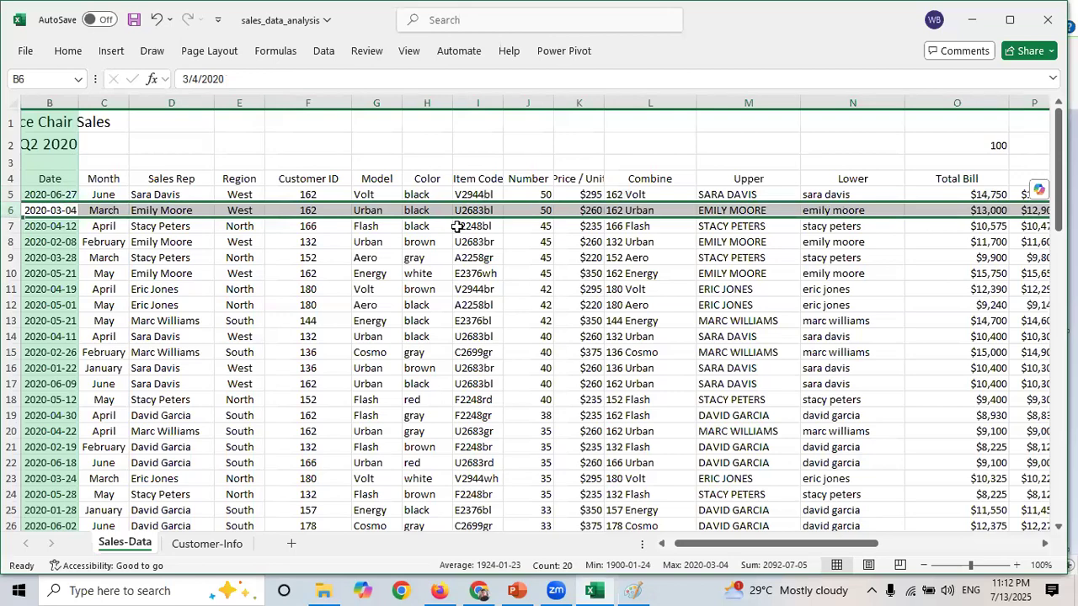
- Select the whole table and sort it by Sales Rep in A to Z order, then highlight the first Sales Rep group
{"action": "left_click", "coordinate": [393, 299]}
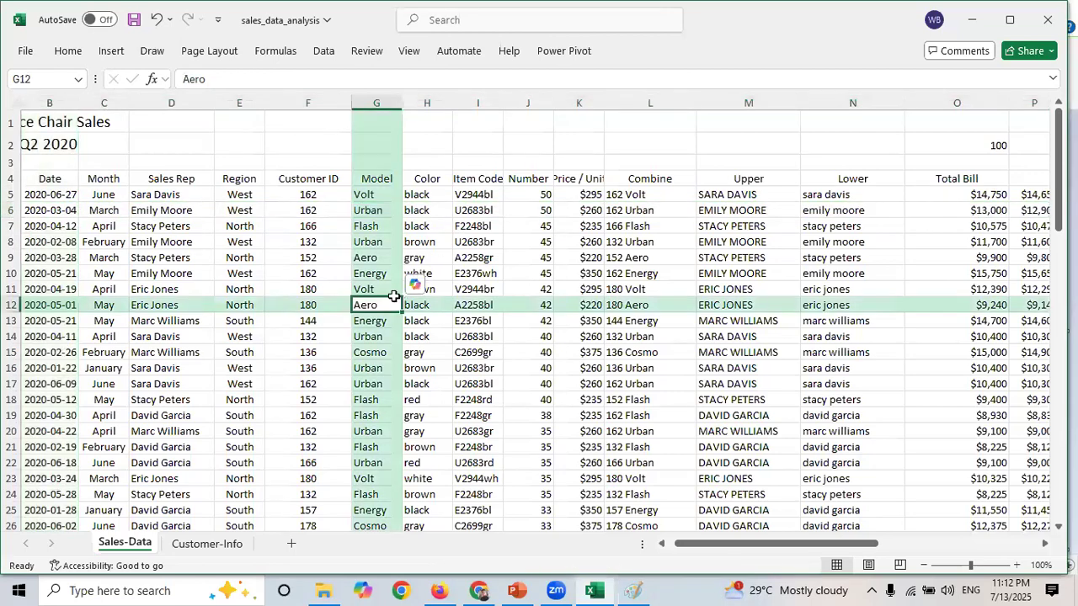
{"action": "key", "text": "ctrl+a"}
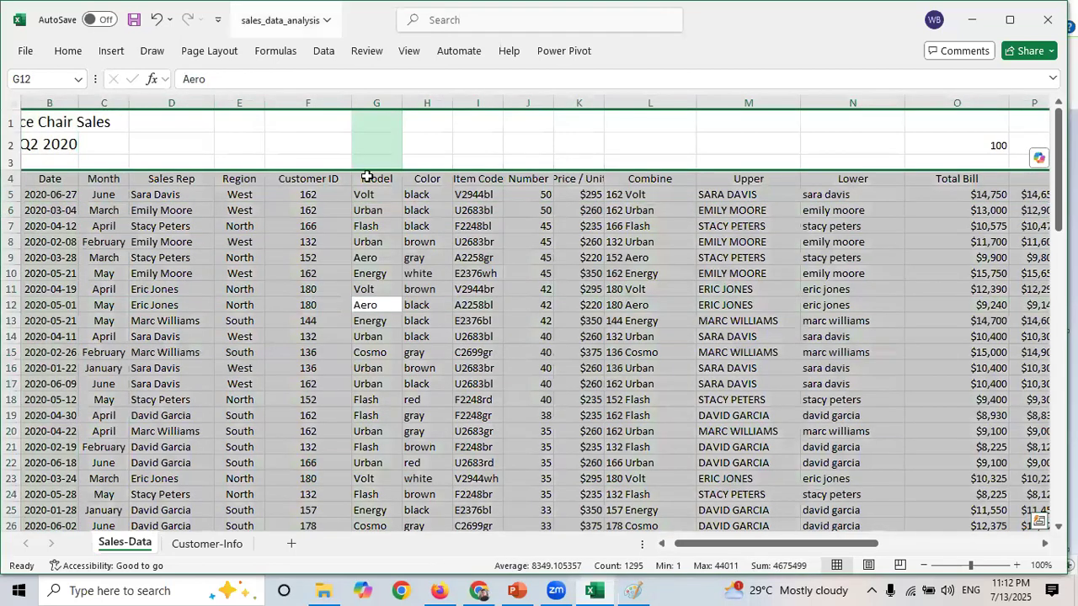
{"action": "left_click", "coordinate": [324, 51]}
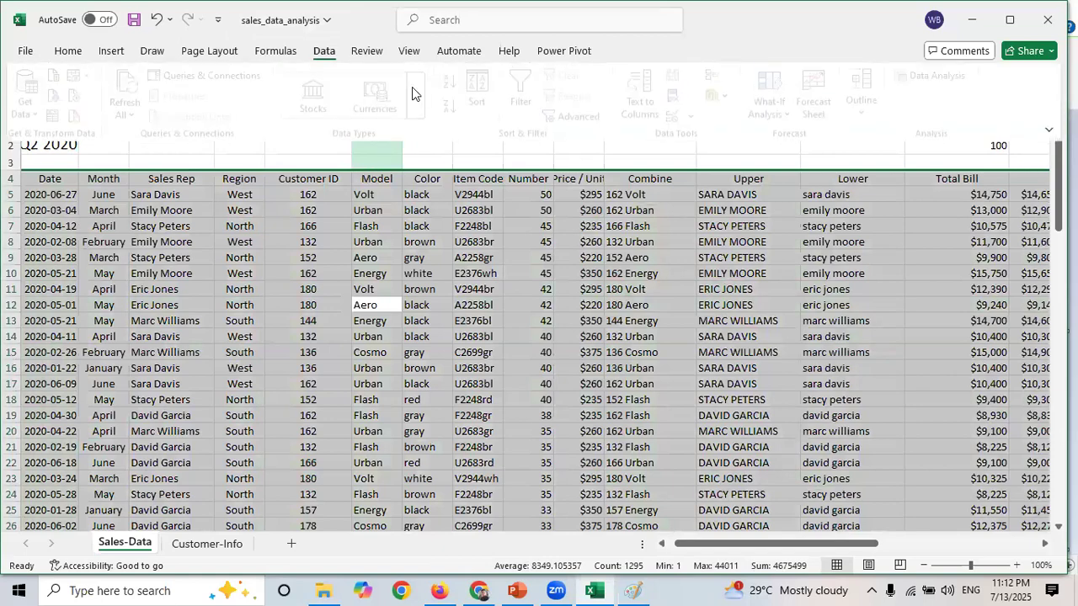
{"action": "left_click", "coordinate": [477, 95]}
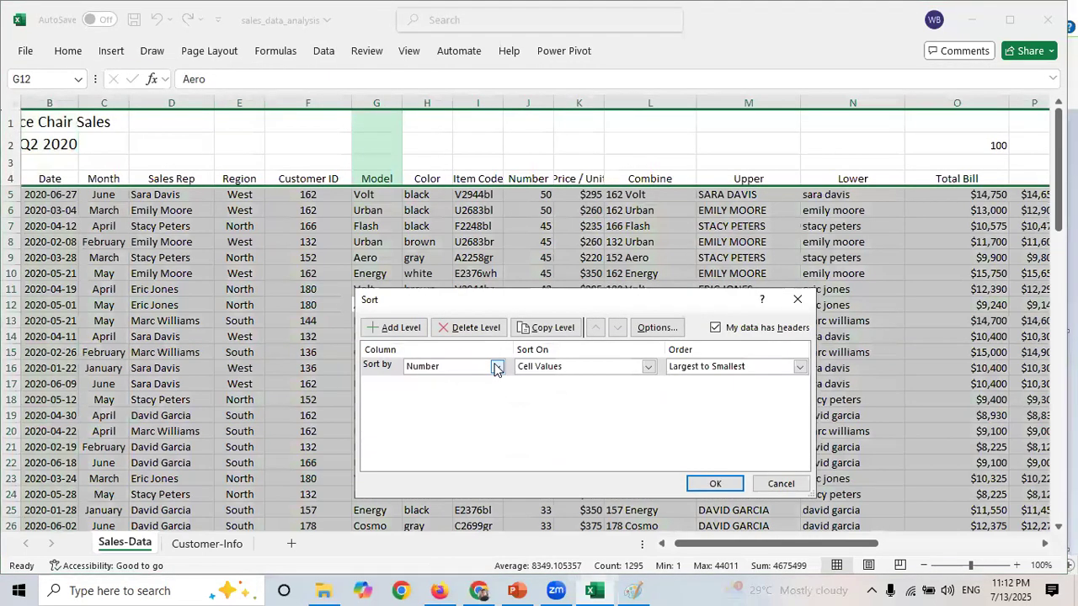
{"action": "left_click", "coordinate": [496, 368]}
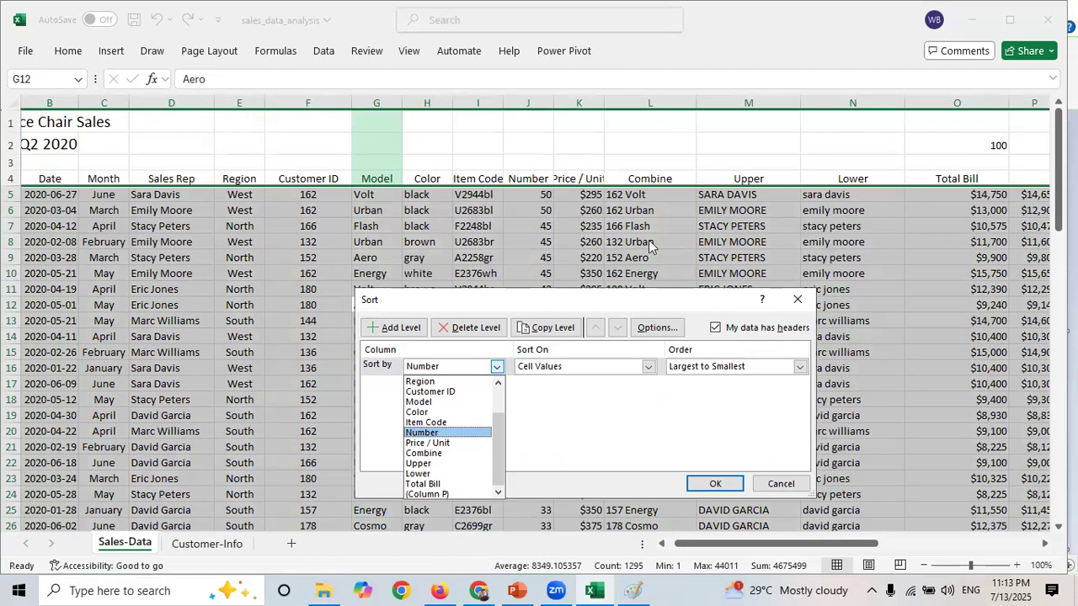
{"action": "key", "text": "Up"}
{"action": "key", "text": "Up"}
{"action": "key", "text": "Up"}
{"action": "key", "text": "Up"}
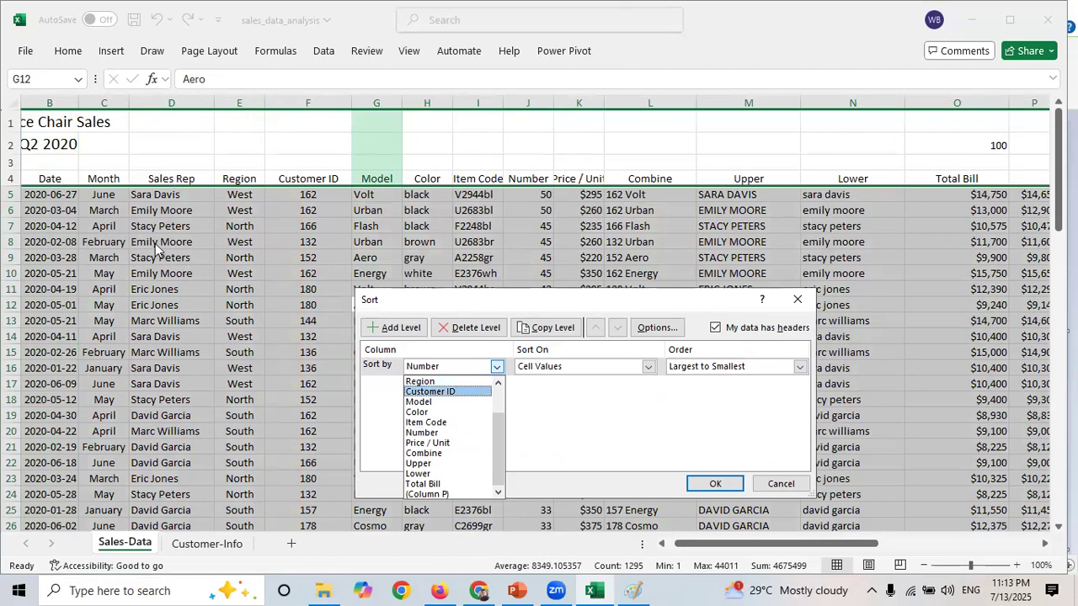
{"action": "key", "text": "Up"}
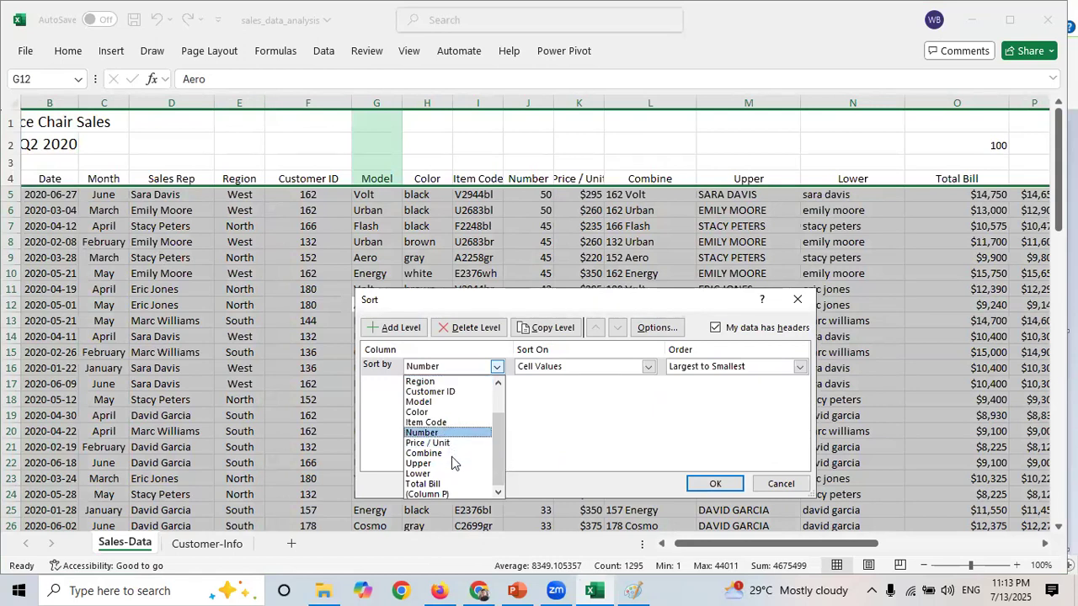
{"action": "key", "text": "Down"}
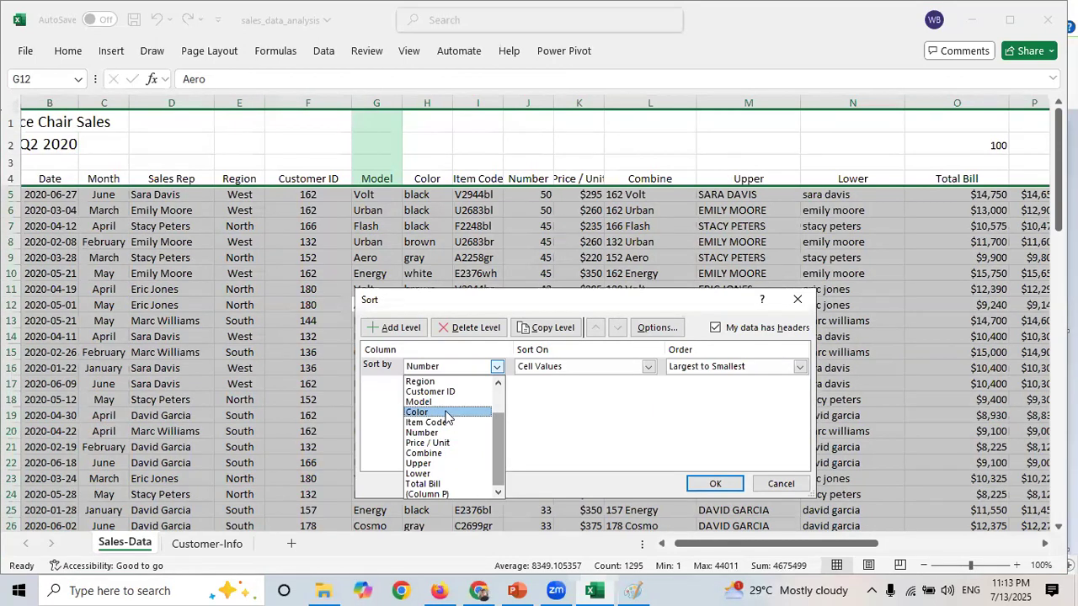
{"action": "scroll", "coordinate": [447, 416], "scroll_direction": "up", "scroll_amount": 2}
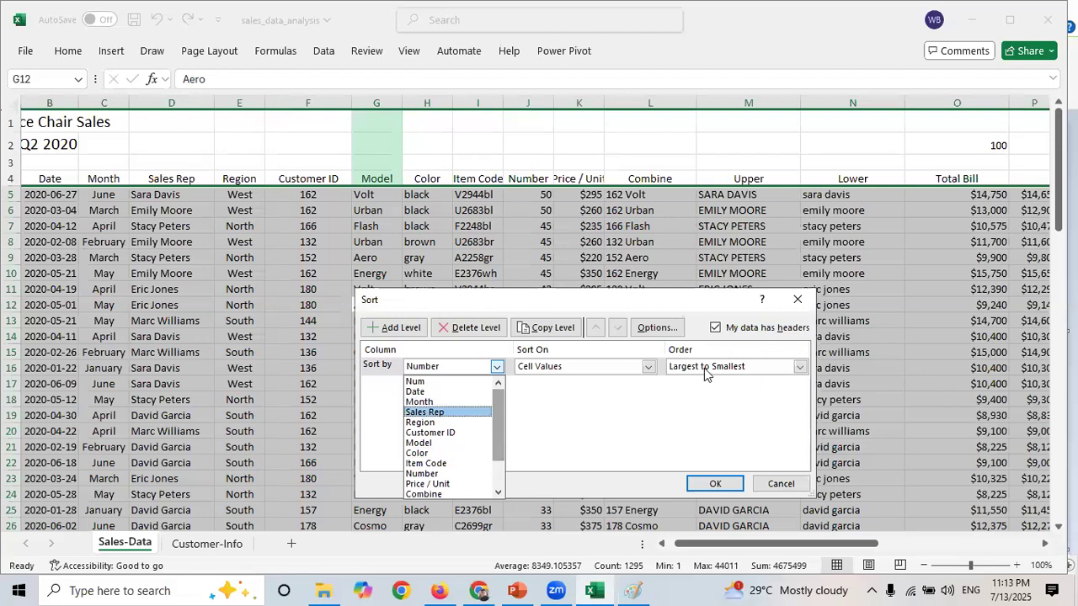
{"action": "key", "text": "Return"}
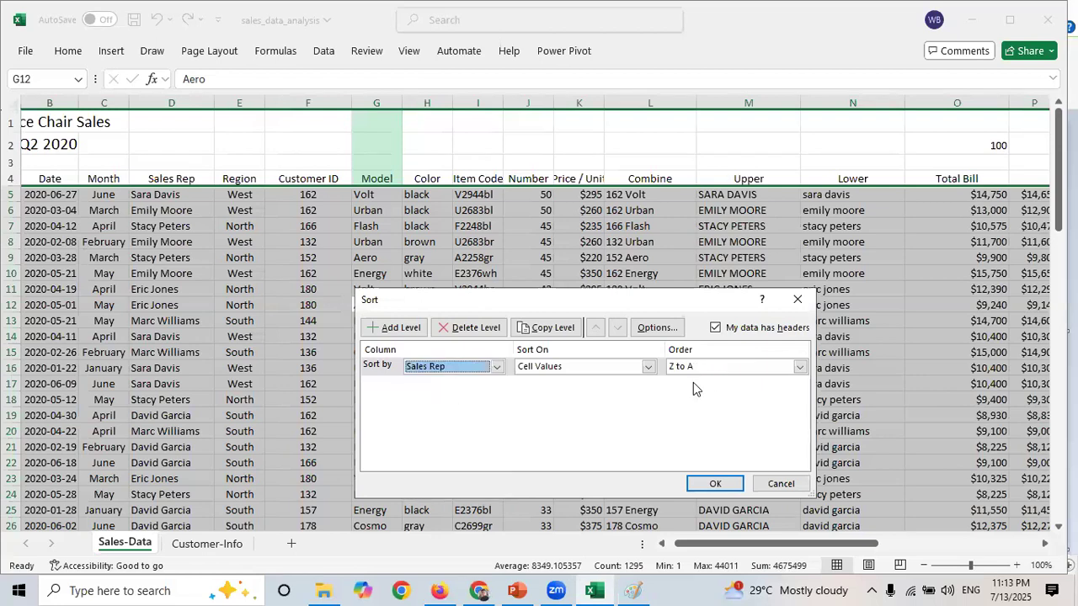
{"action": "left_click", "coordinate": [800, 368]}
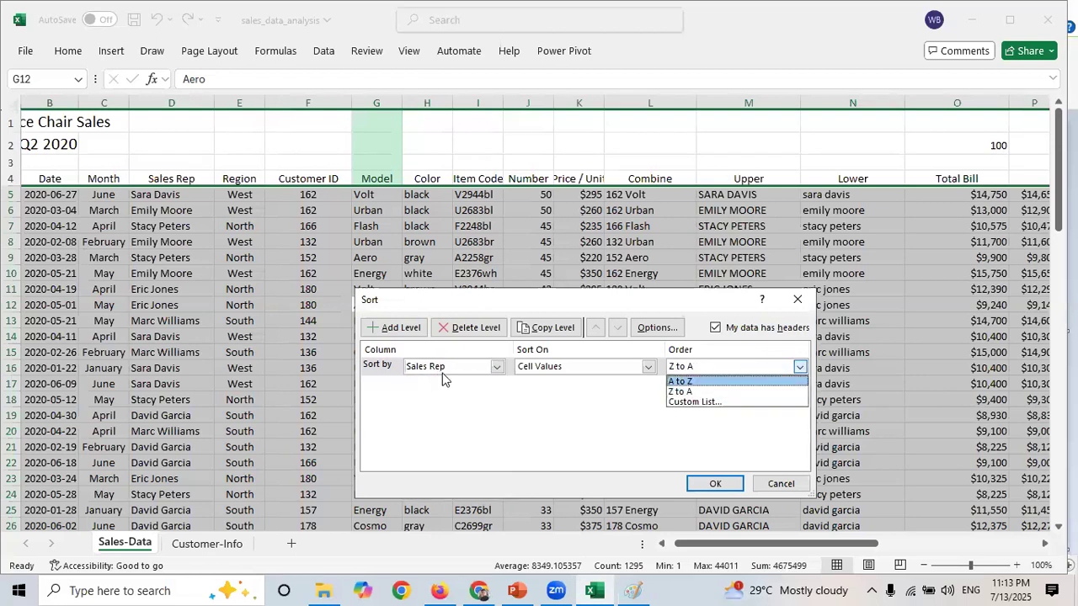
{"action": "left_click", "coordinate": [687, 381]}
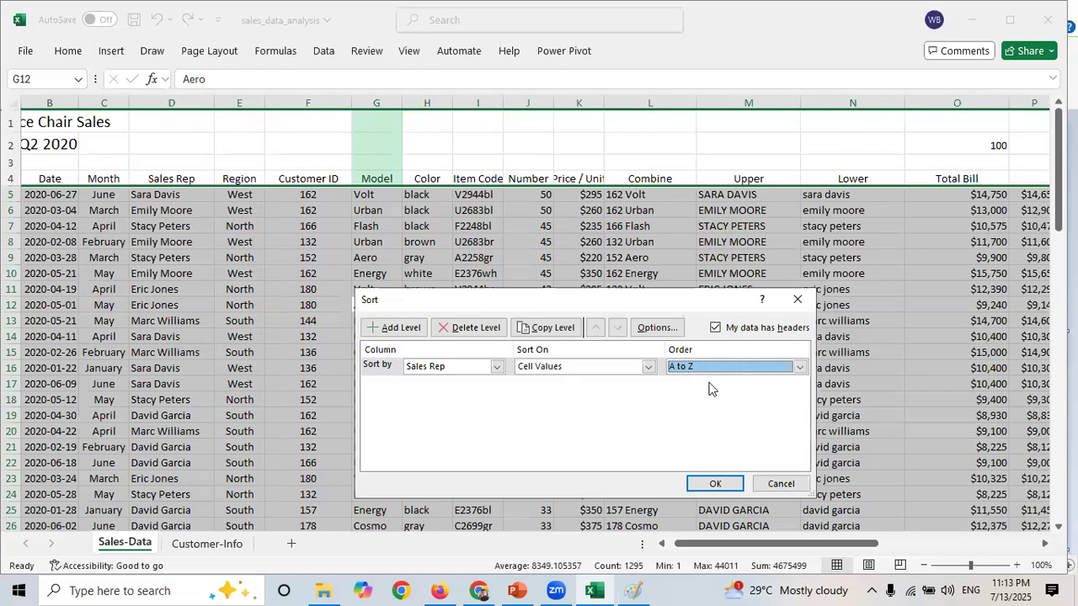
{"action": "left_click", "coordinate": [708, 483]}
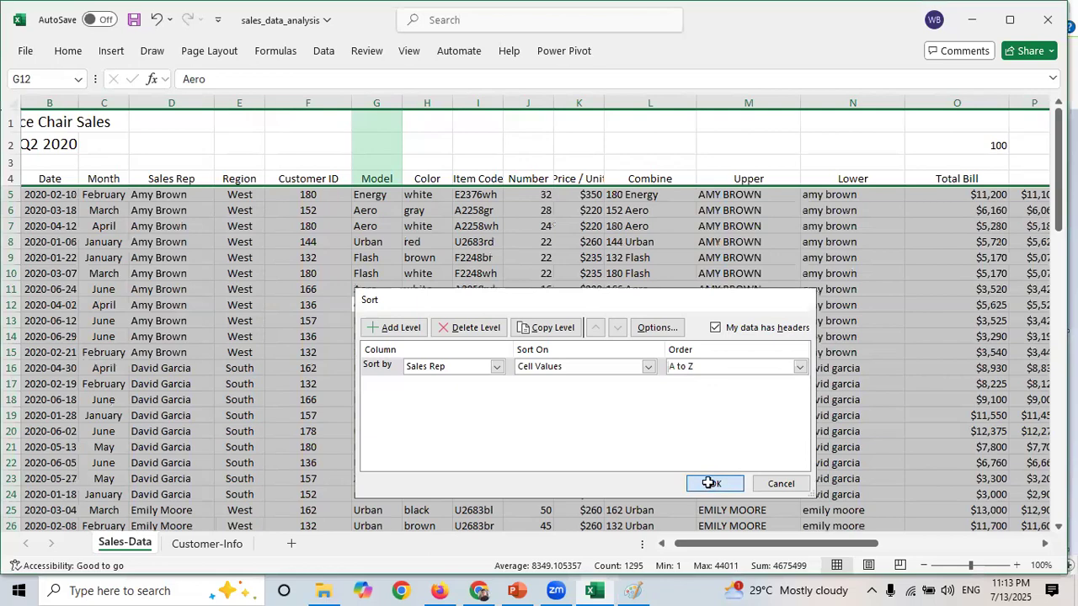
{"action": "left_click_drag", "start_coordinate": [173, 194], "coordinate": [175, 303]}
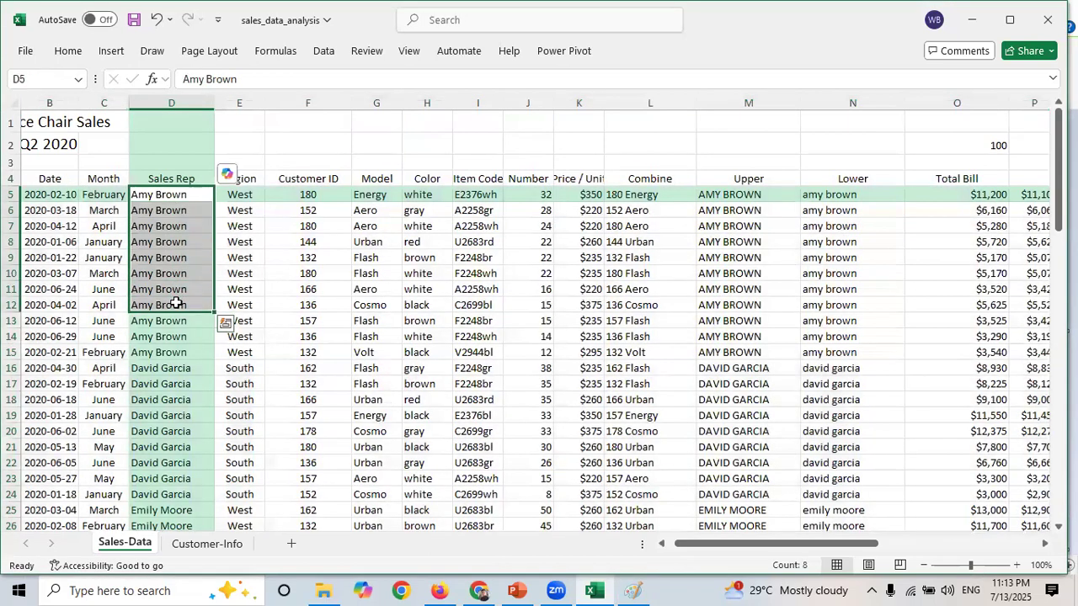
{"action": "key", "text": "shift+Down"}
{"action": "key", "text": "shift+Down"}
{"action": "key", "text": "shift+Down"}
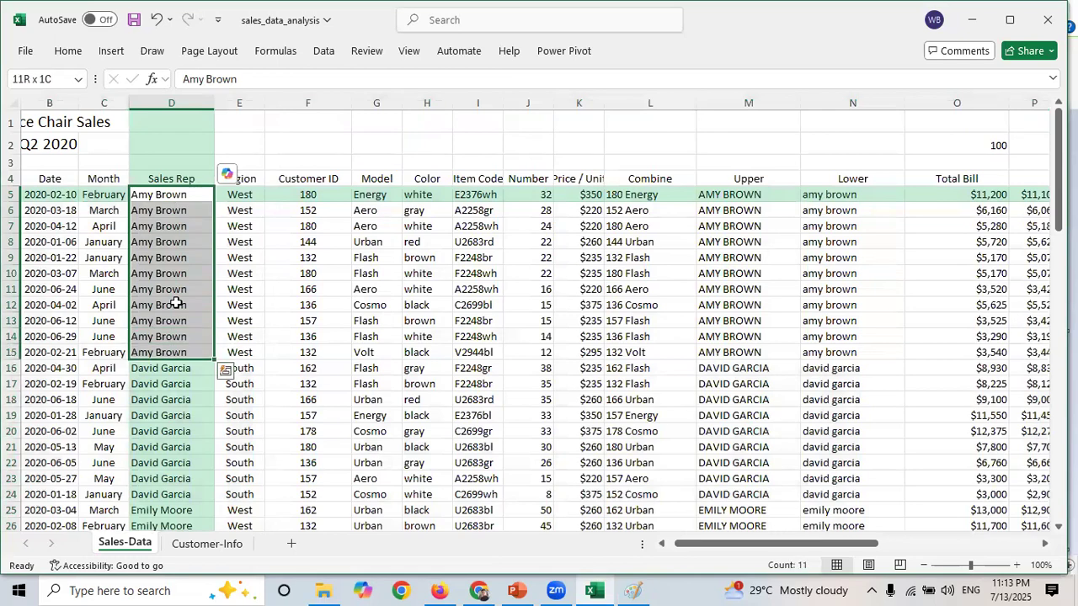
{"action": "key", "text": "Down"}
{"action": "key", "text": "Down"}
{"action": "key", "text": "Down"}
{"action": "key", "text": "Down"}
{"action": "key", "text": "Down"}
{"action": "key", "text": "Down"}
{"action": "key", "text": "Down"}
{"action": "key", "text": "Down"}
{"action": "key", "text": "Down"}
{"action": "key", "text": "Down"}
{"action": "key", "text": "Down"}
{"action": "key", "text": "Down"}
{"action": "key", "text": "Down"}
{"action": "key", "text": "Down"}
{"action": "key", "text": "Down"}
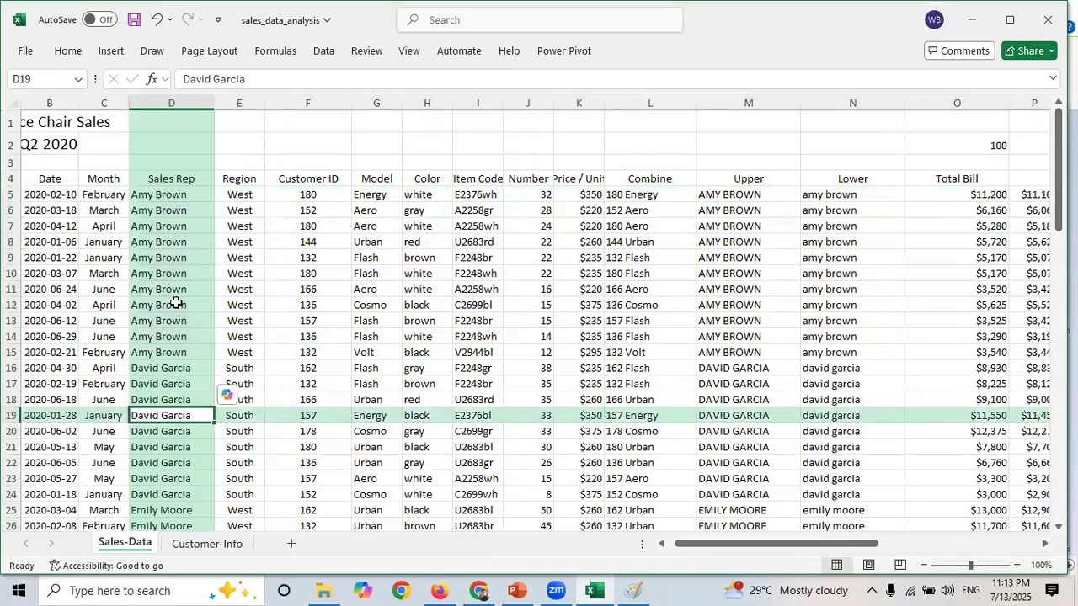
{"action": "key", "text": "Down"}
{"action": "key", "text": "Down"}
{"action": "key", "text": "Down"}
{"action": "key", "text": "Down"}
{"action": "key", "text": "Down"}
{"action": "key", "text": "Down"}
{"action": "key", "text": "Down"}
{"action": "key", "text": "Down"}
{"action": "key", "text": "Down"}
{"action": "key", "text": "Down"}
{"action": "key", "text": "Down"}
{"action": "key", "text": "Down"}
{"action": "key", "text": "Down"}
{"action": "key", "text": "Down"}
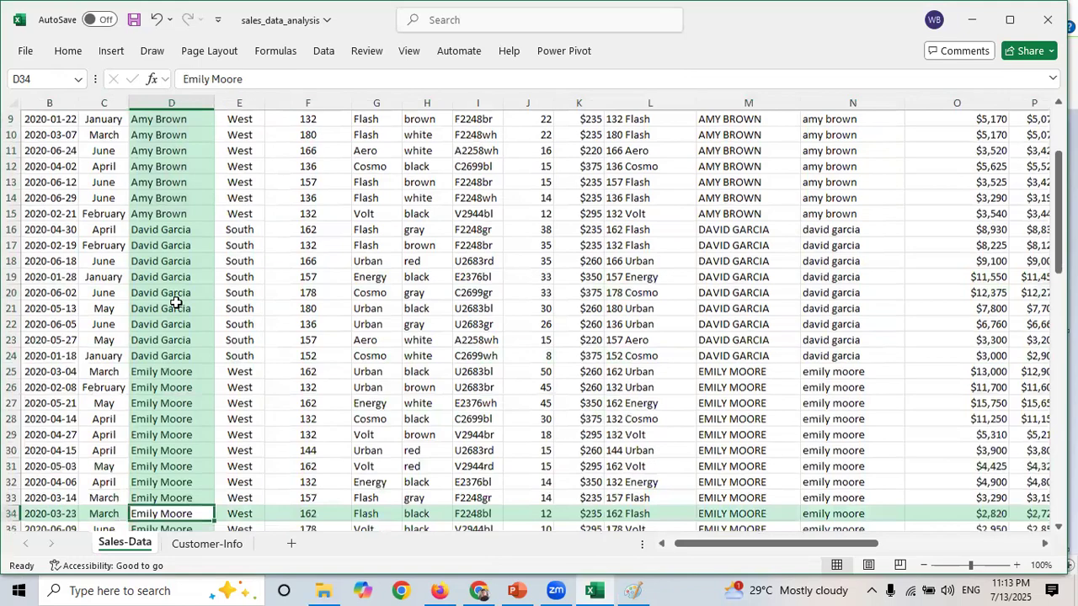
{"action": "key", "text": "Down"}
{"action": "key", "text": "Down"}
{"action": "key", "text": "Down"}
{"action": "key", "text": "Down"}
{"action": "key", "text": "Down"}
{"action": "key", "text": "Down"}
{"action": "key", "text": "Down"}
{"action": "key", "text": "Down"}
{"action": "key", "text": "Down"}
{"action": "key", "text": "Down"}
{"action": "key", "text": "Down"}
{"action": "key", "text": "Down"}
{"action": "key", "text": "Down"}
{"action": "key", "text": "Down"}
{"action": "key", "text": "Down"}
{"action": "key", "text": "Down"}
{"action": "key", "text": "Down"}
{"action": "key", "text": "Down"}
{"action": "key", "text": "Down"}
{"action": "key", "text": "Down"}
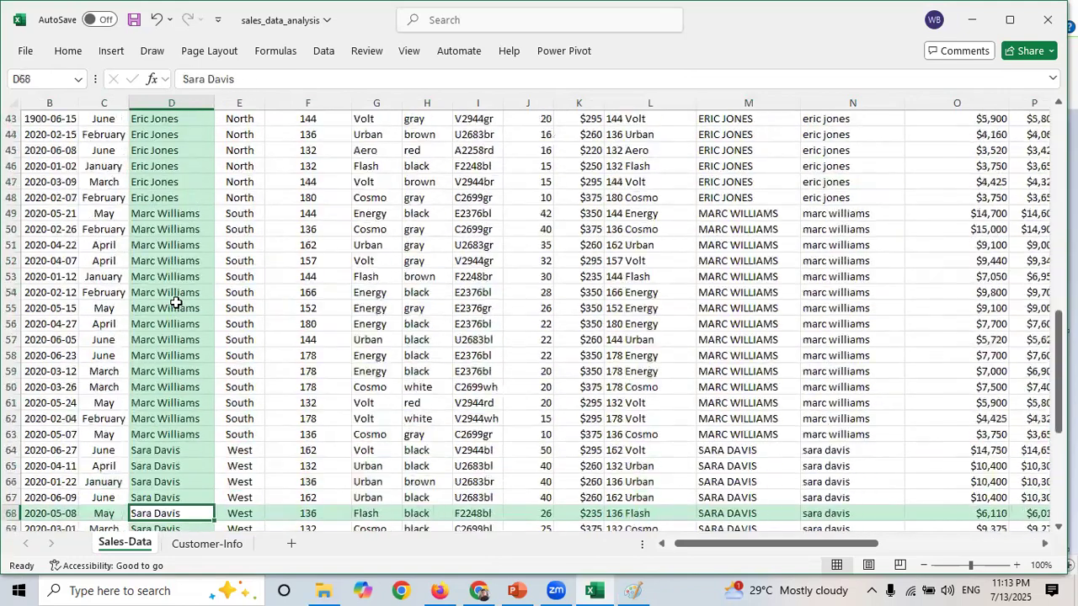
{"action": "key", "text": "Down"}
{"action": "key", "text": "Down"}
{"action": "key", "text": "Down"}
{"action": "key", "text": "Down"}
{"action": "key", "text": "Down"}
{"action": "key", "text": "Down"}
{"action": "key", "text": "Down"}
{"action": "key", "text": "Down"}
{"action": "key", "text": "Down"}
{"action": "key", "text": "Down"}
{"action": "key", "text": "Down"}
{"action": "key", "text": "Down"}
{"action": "key", "text": "Down"}
{"action": "key", "text": "Down"}
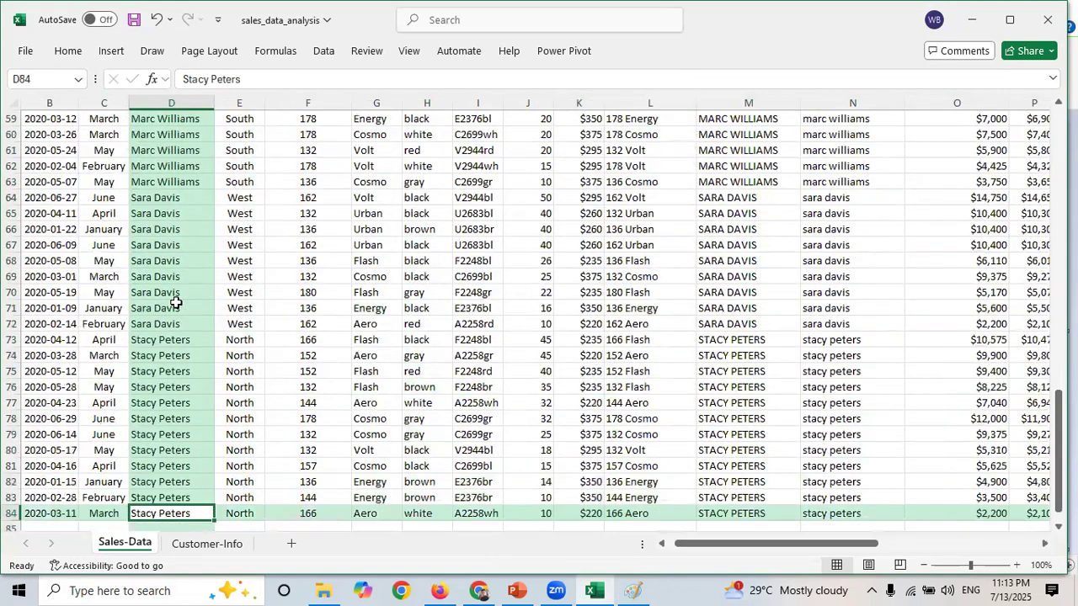
{"action": "key", "text": "Down"}
{"action": "key", "text": "Down"}
{"action": "key", "text": "Down"}
{"action": "key", "text": "Down"}
{"action": "key", "text": "Down"}
{"action": "key", "text": "Down"}
{"action": "key", "text": "Down"}
{"action": "key", "text": "Down"}
{"action": "key", "text": "Up"}
{"action": "key", "text": "Up"}
{"action": "key", "text": "Up"}
{"action": "key", "text": "Up"}
{"action": "key", "text": "Up"}
{"action": "key", "text": "Up"}
{"action": "key", "text": "Up"}
{"action": "key", "text": "Up"}
{"action": "key", "text": "Up"}
{"action": "key", "text": "Up"}
{"action": "key", "text": "Up"}
{"action": "key", "text": "Up"}
{"action": "key", "text": "Up"}
{"action": "key", "text": "Up"}
{"action": "key", "text": "Up"}
{"action": "key", "text": "Up"}
{"action": "key", "text": "Up"}
{"action": "key", "text": "Up"}
{"action": "key", "text": "Up"}
{"action": "key", "text": "Up"}
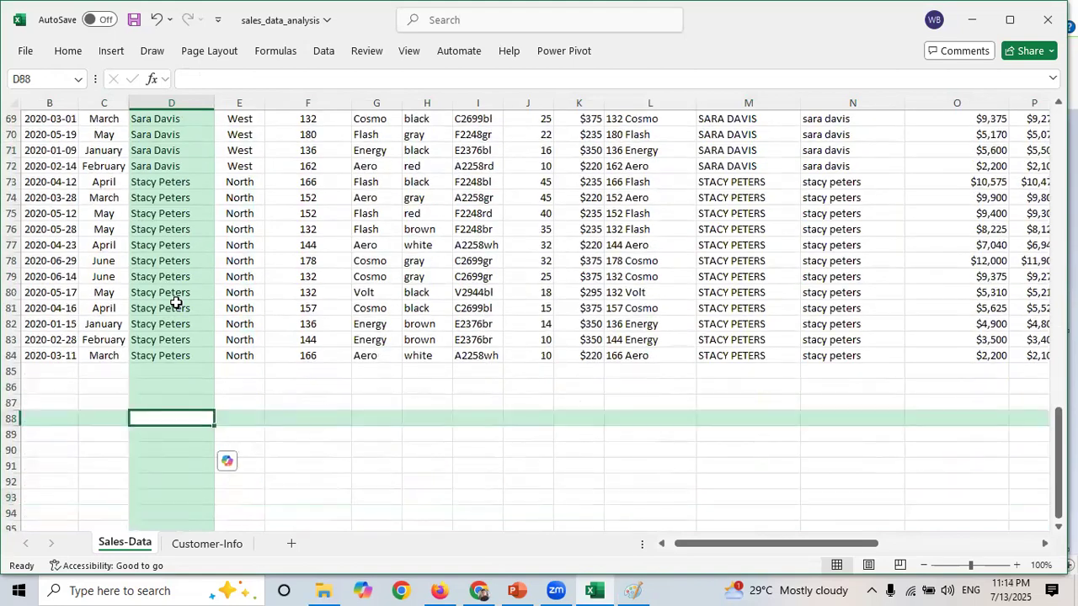
{"action": "key", "text": "Up"}
{"action": "key", "text": "Up"}
{"action": "key", "text": "Up"}
{"action": "key", "text": "Up"}
{"action": "key", "text": "Up"}
{"action": "key", "text": "Up"}
{"action": "key", "text": "Up"}
{"action": "key", "text": "Up"}
{"action": "key", "text": "Up"}
{"action": "key", "text": "Up"}
{"action": "key", "text": "Up"}
{"action": "key", "text": "Up"}
{"action": "key", "text": "Up"}
{"action": "key", "text": "Up"}
{"action": "key", "text": "Up"}
{"action": "key", "text": "Up"}
{"action": "key", "text": "Up"}
{"action": "key", "text": "Up"}
{"action": "key", "text": "Up"}
{"action": "key", "text": "Up"}
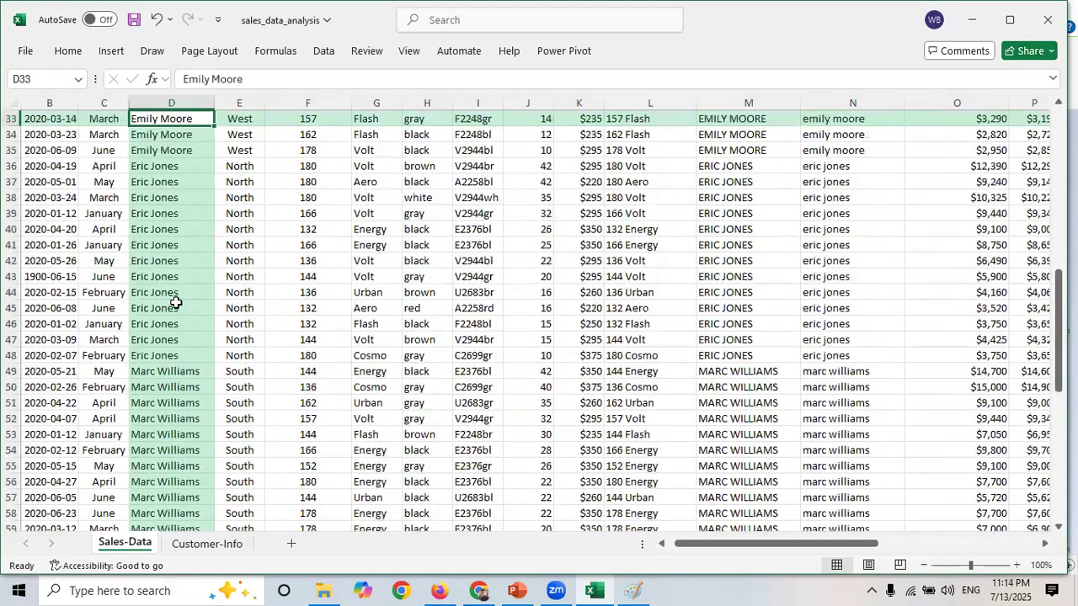
{"action": "key", "text": "Up"}
{"action": "key", "text": "Up"}
{"action": "key", "text": "Up"}
{"action": "key", "text": "Up"}
{"action": "key", "text": "Up"}
{"action": "key", "text": "Up"}
{"action": "key", "text": "Up"}
{"action": "key", "text": "Up"}
{"action": "key", "text": "Up"}
{"action": "key", "text": "Up"}
{"action": "key", "text": "Up"}
{"action": "key", "text": "Up"}
{"action": "key", "text": "Up"}
{"action": "key", "text": "Up"}
{"action": "key", "text": "Up"}
{"action": "key", "text": "Up"}
{"action": "key", "text": "Up"}
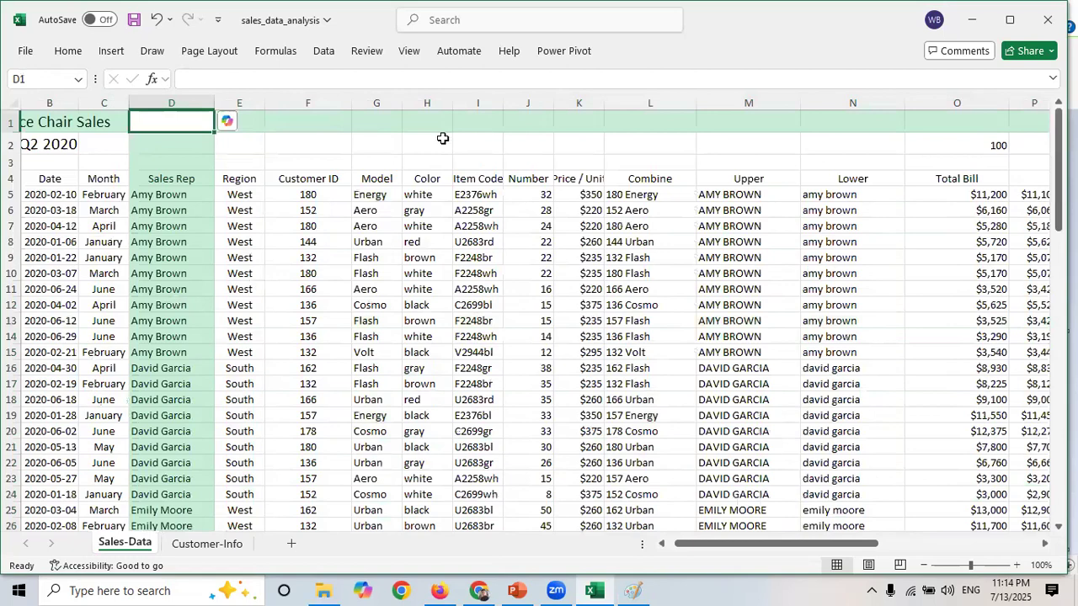
- Switch to the Customer-Info sheet and look over its Company Name and Representative columns
{"action": "left_click", "coordinate": [325, 51]}
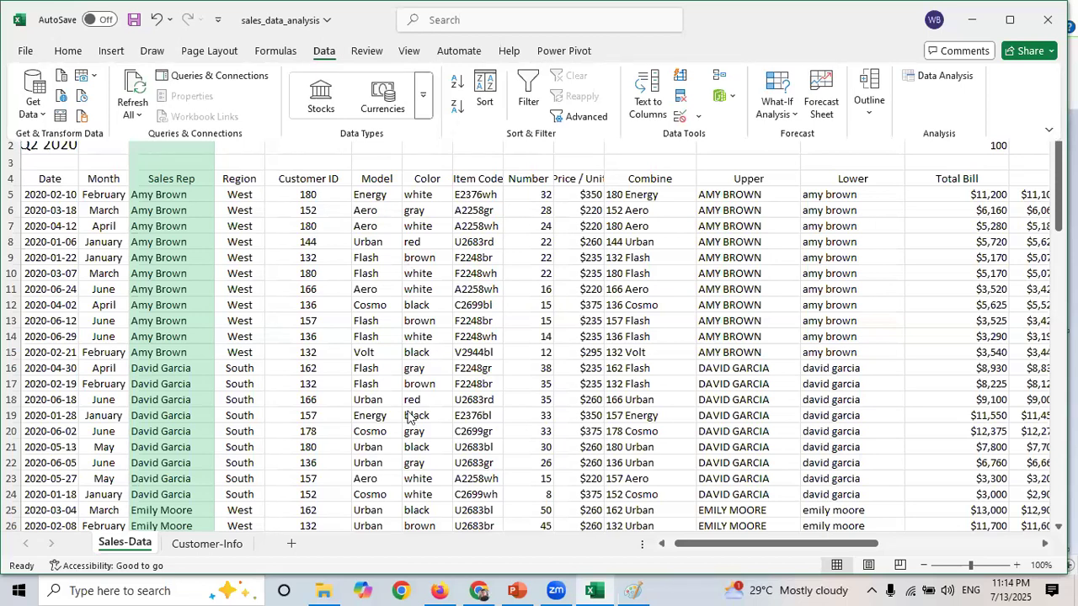
{"action": "left_click", "coordinate": [188, 542]}
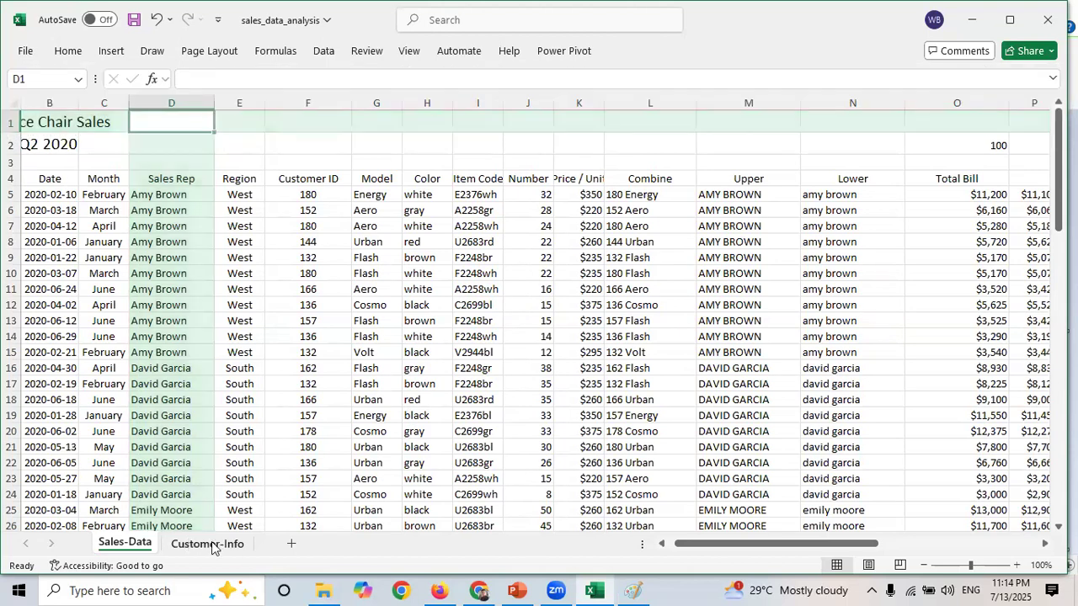
{"action": "left_click", "coordinate": [209, 544]}
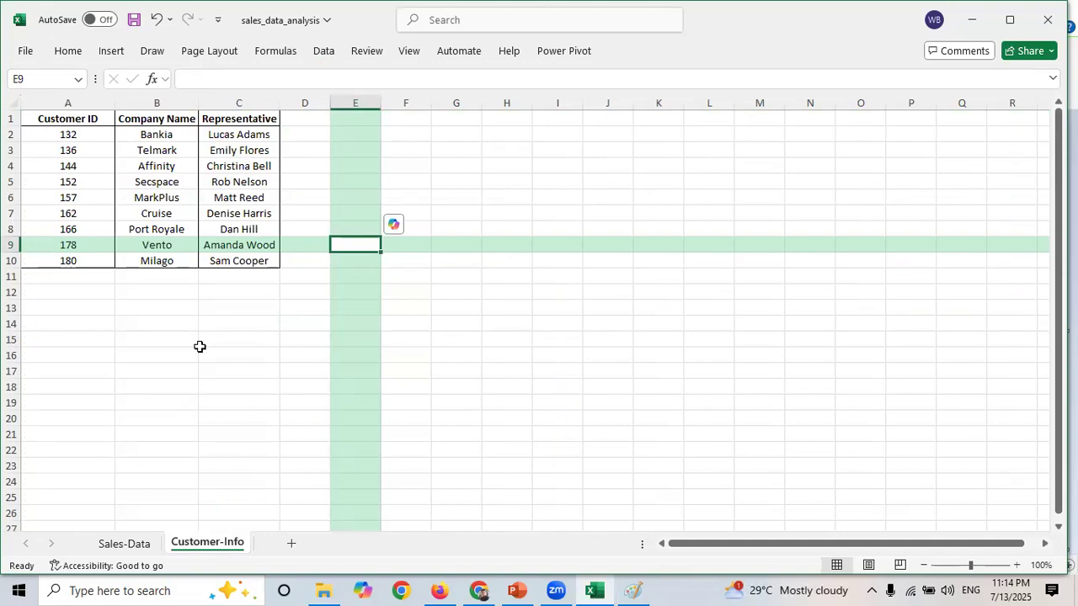
{"action": "left_click", "coordinate": [130, 321]}
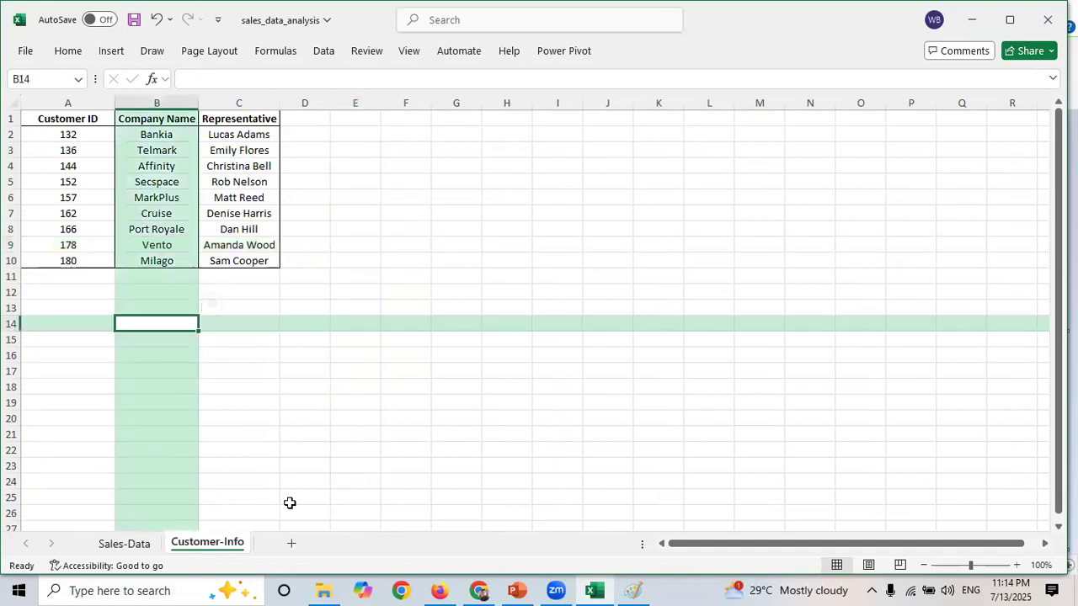
{"action": "left_click", "coordinate": [154, 196]}
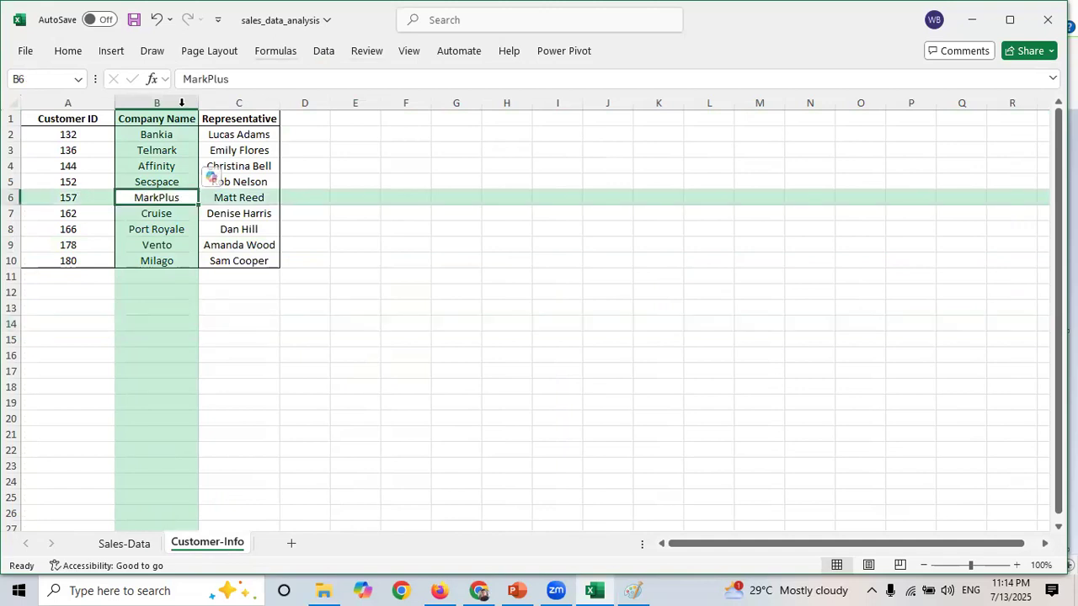
{"action": "left_click", "coordinate": [168, 367]}
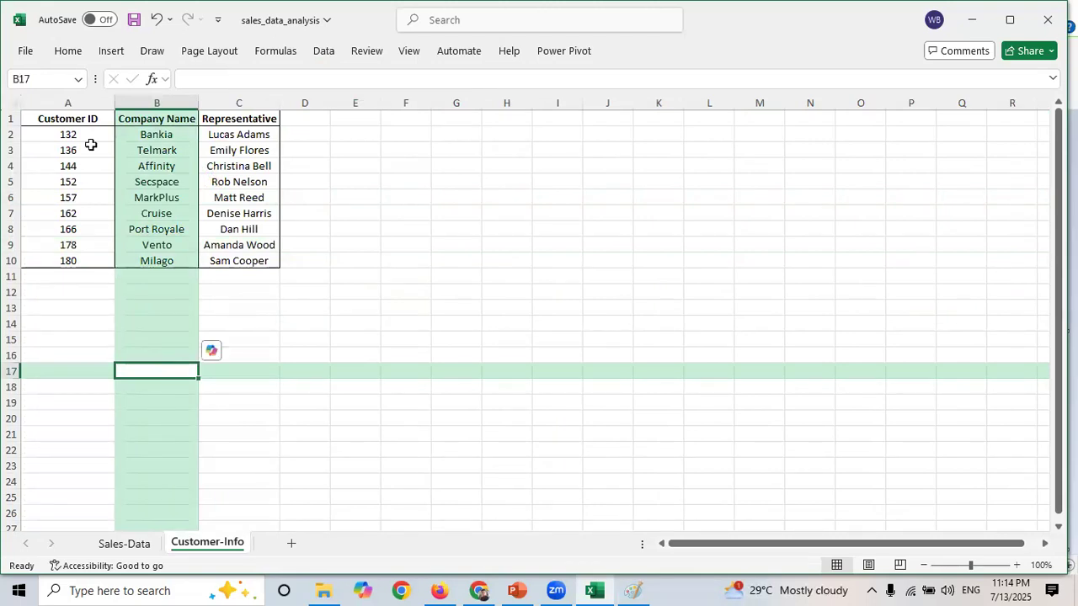
{"action": "left_click", "coordinate": [254, 366]}
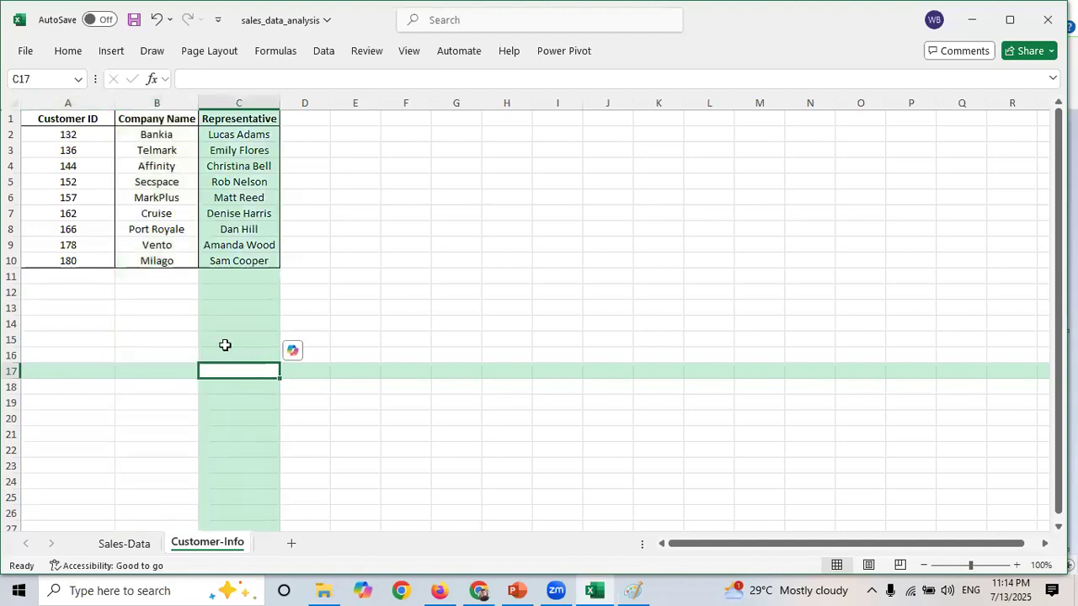
{"action": "left_click", "coordinate": [224, 342]}
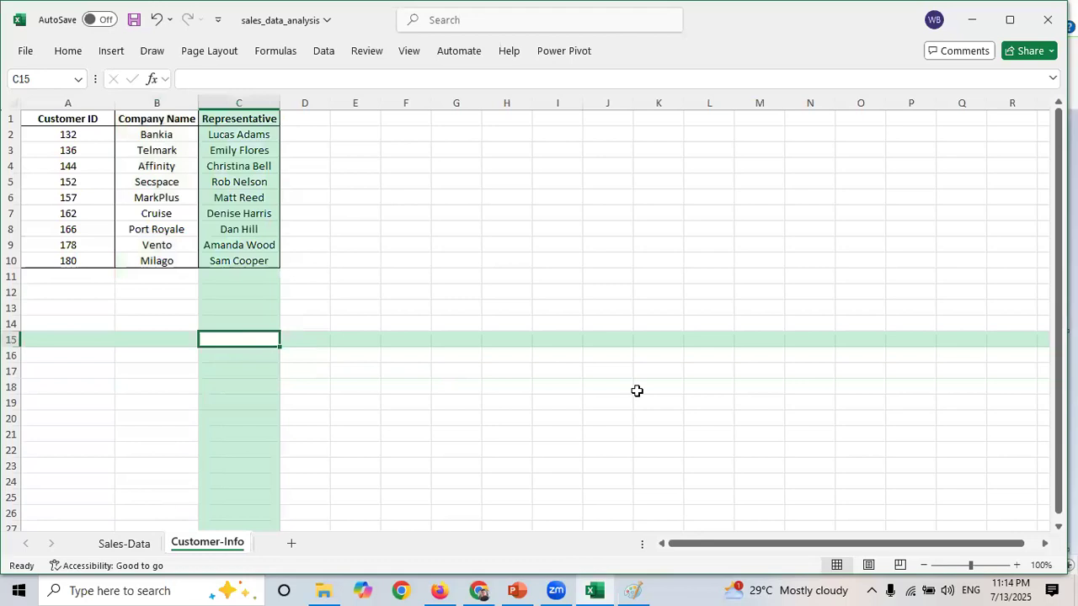
- In C15, enter =SORT(A2:C10,2,-1) to sort the customer table by company name in descending order, then widen column D
{"action": "type", "text": "=sort"}
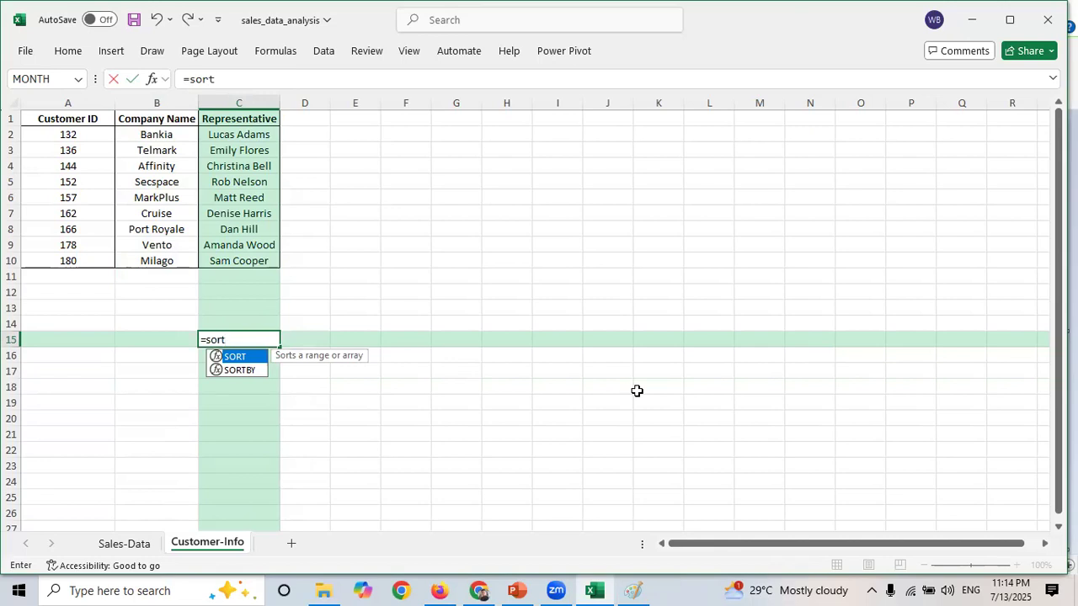
{"action": "key", "text": "Tab"}
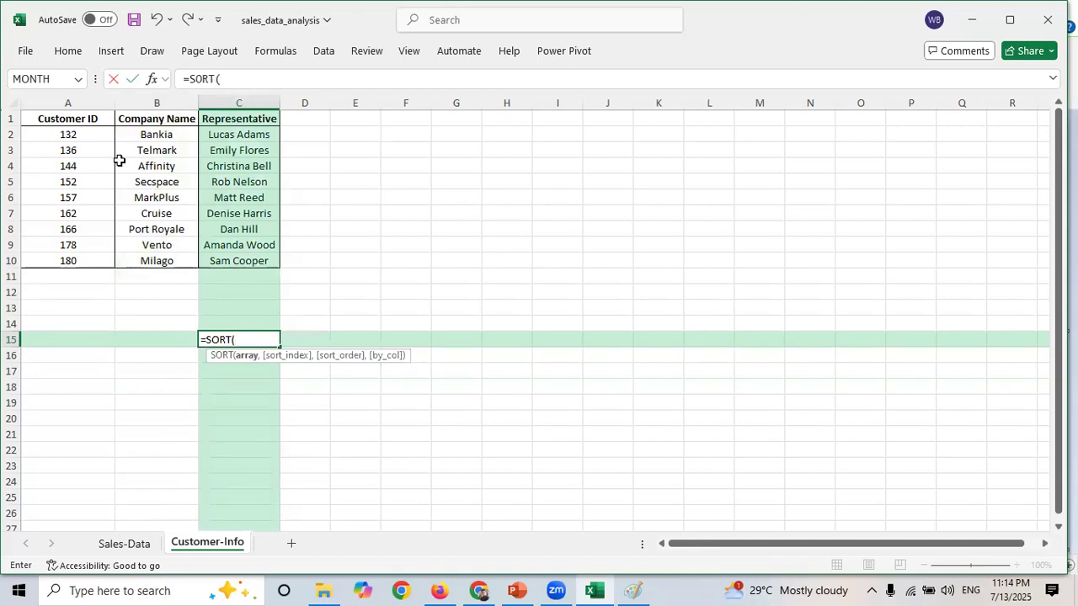
{"action": "left_click_drag", "start_coordinate": [68, 135], "coordinate": [244, 261]}
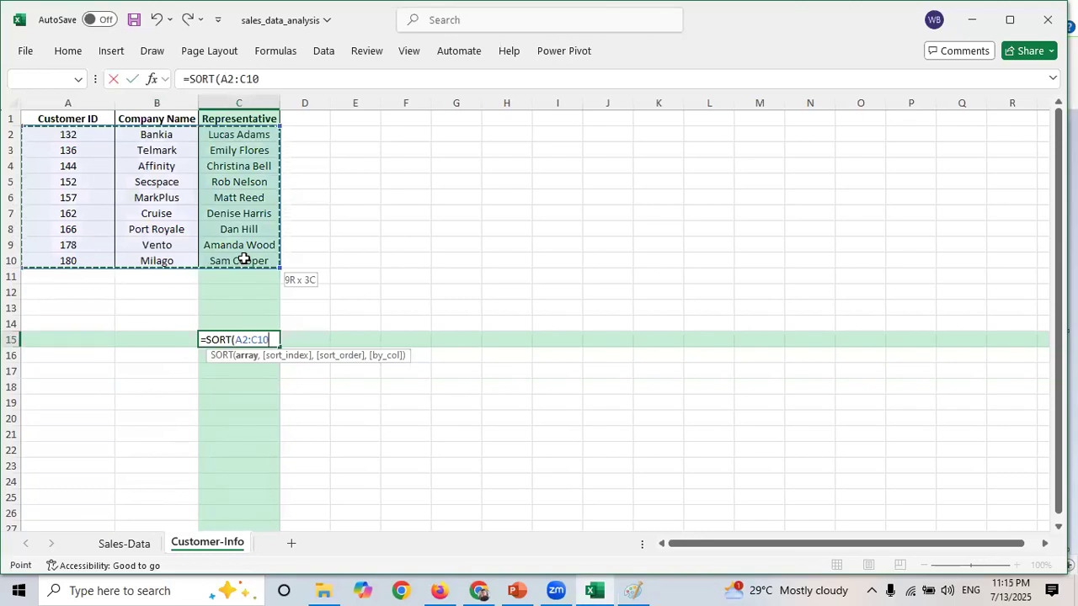
{"action": "type", "text": ","}
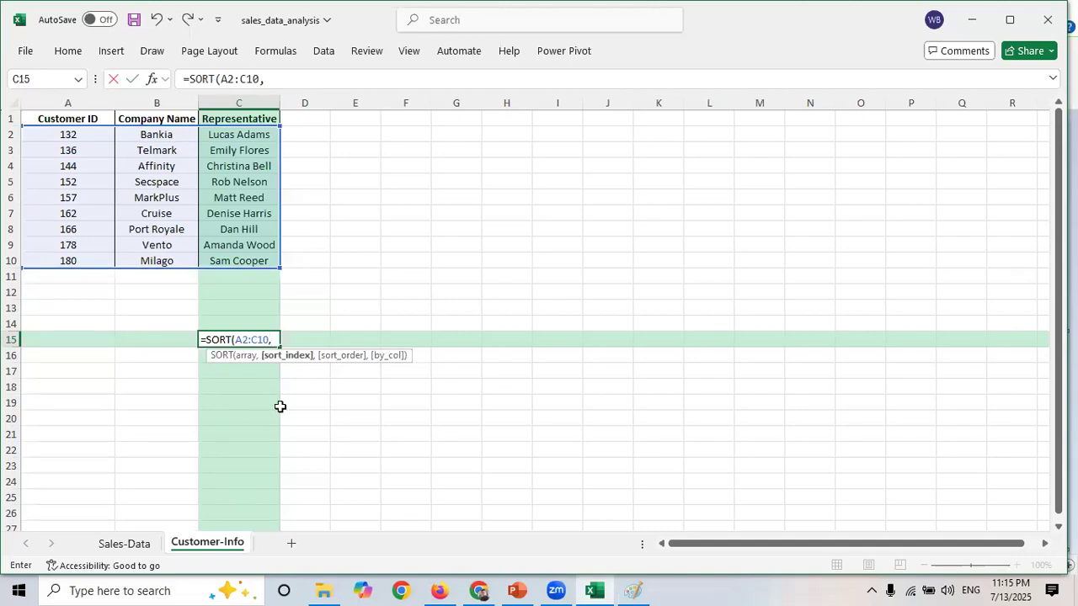
{"action": "type", "text": "2"}
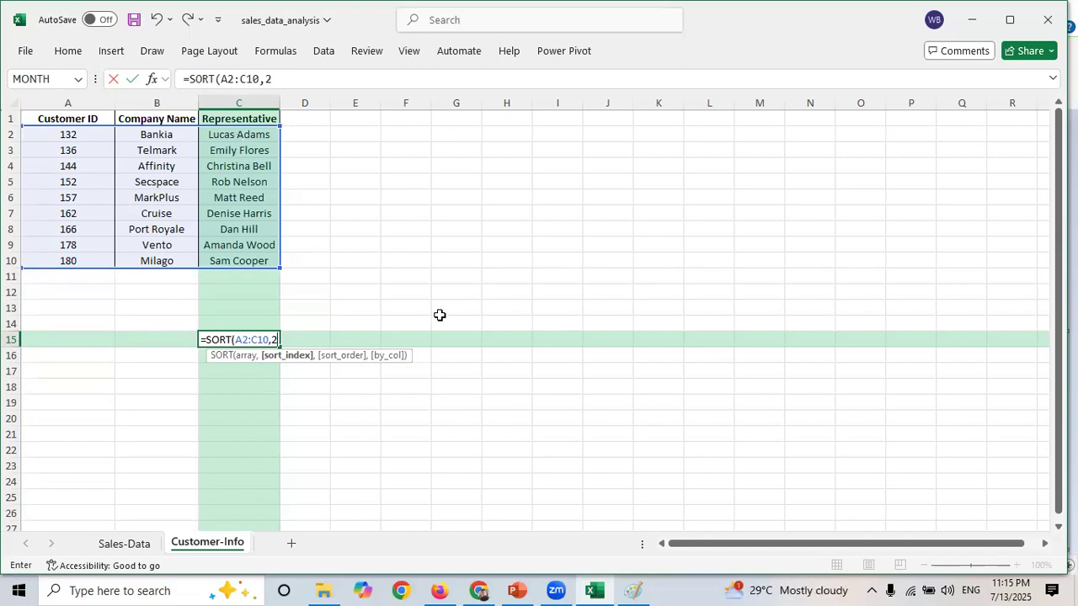
{"action": "type", "text": ","}
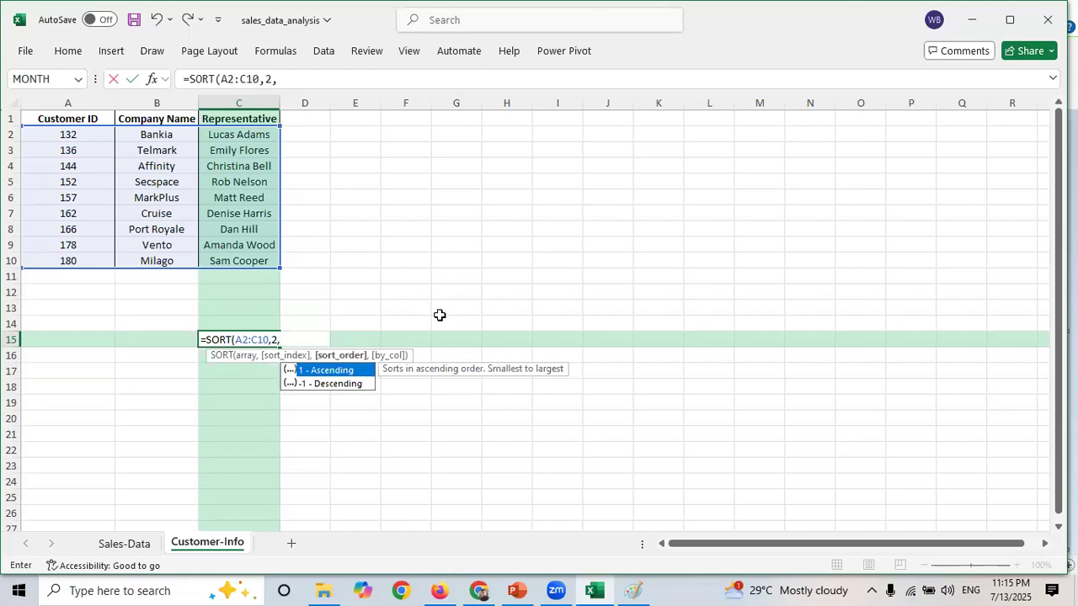
{"action": "key", "text": "Down"}
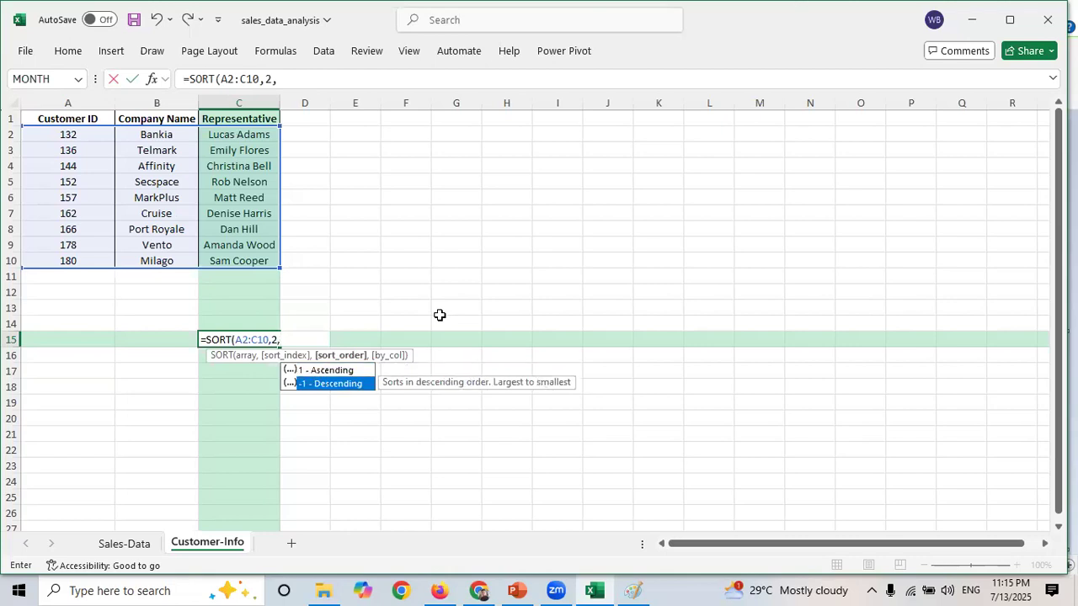
{"action": "type", "text": "-"}
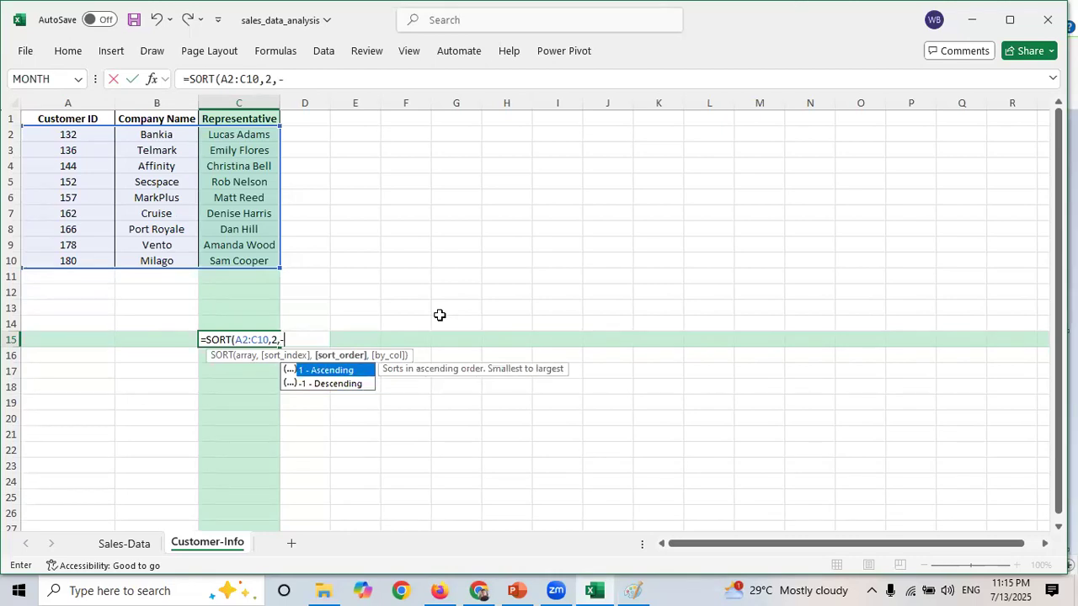
{"action": "key", "text": "BackSpace"}
{"action": "left_click", "coordinate": [321, 384]}
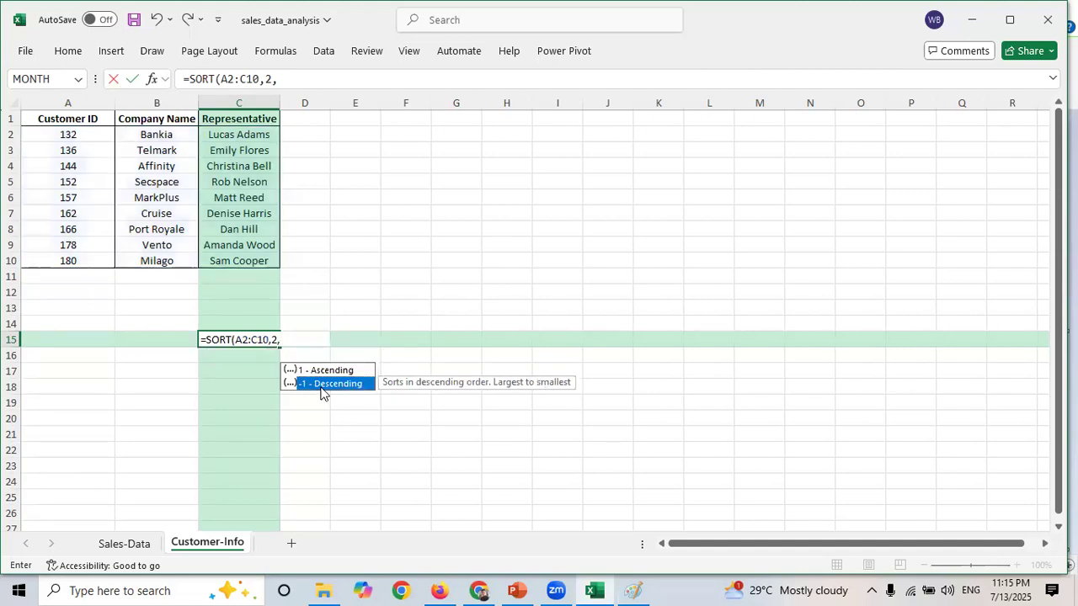
{"action": "double_click", "coordinate": [322, 386]}
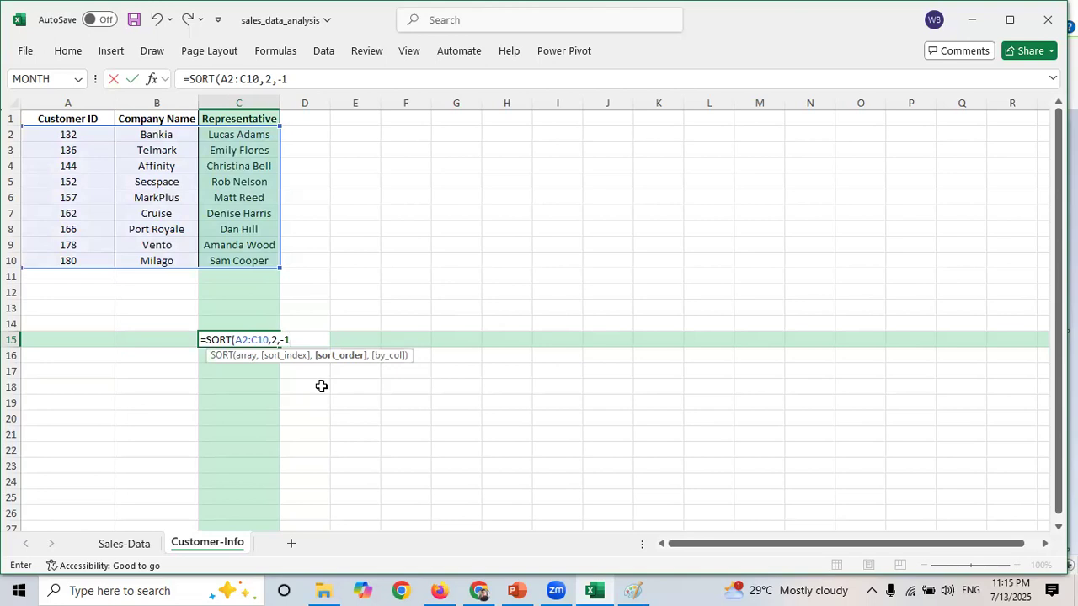
{"action": "type", "text": ")"}
{"action": "key", "text": "Return"}
{"action": "mouse_move", "coordinate": [379, 100]}
{"action": "left_mouse_down"}
{"action": "mouse_move", "coordinate": [421, 103]}
{"action": "mouse_move", "coordinate": [330, 103]}
{"action": "mouse_move", "coordinate": [370, 110]}
{"action": "left_mouse_up"}
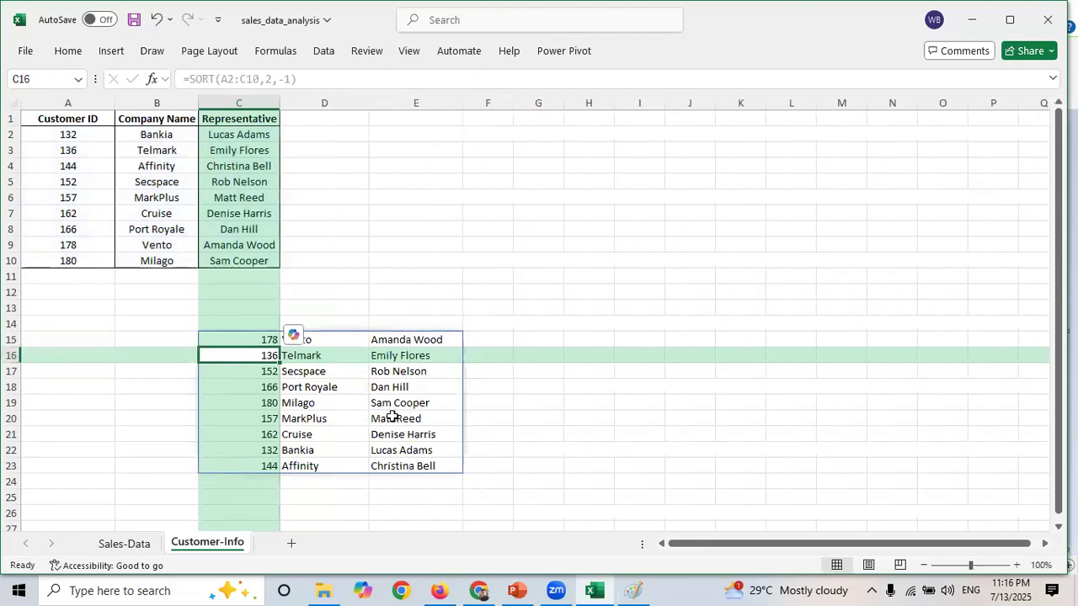
{"action": "left_click", "coordinate": [514, 384]}
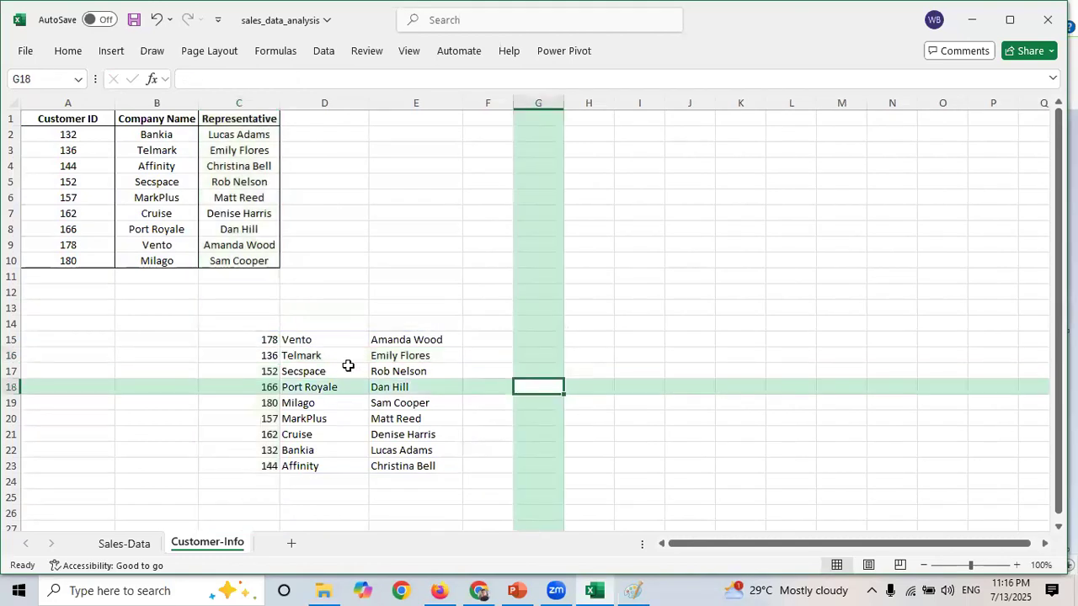
- Step through the spilled company names one by one to compare their order with the original Company Name column
{"action": "left_click", "coordinate": [157, 103]}
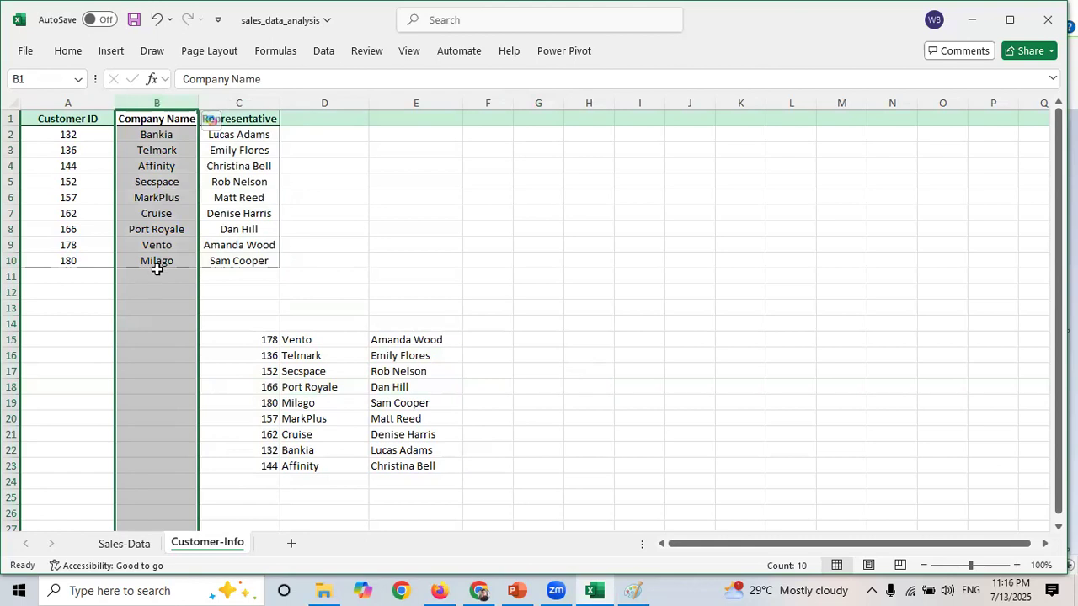
{"action": "left_click", "coordinate": [310, 343]}
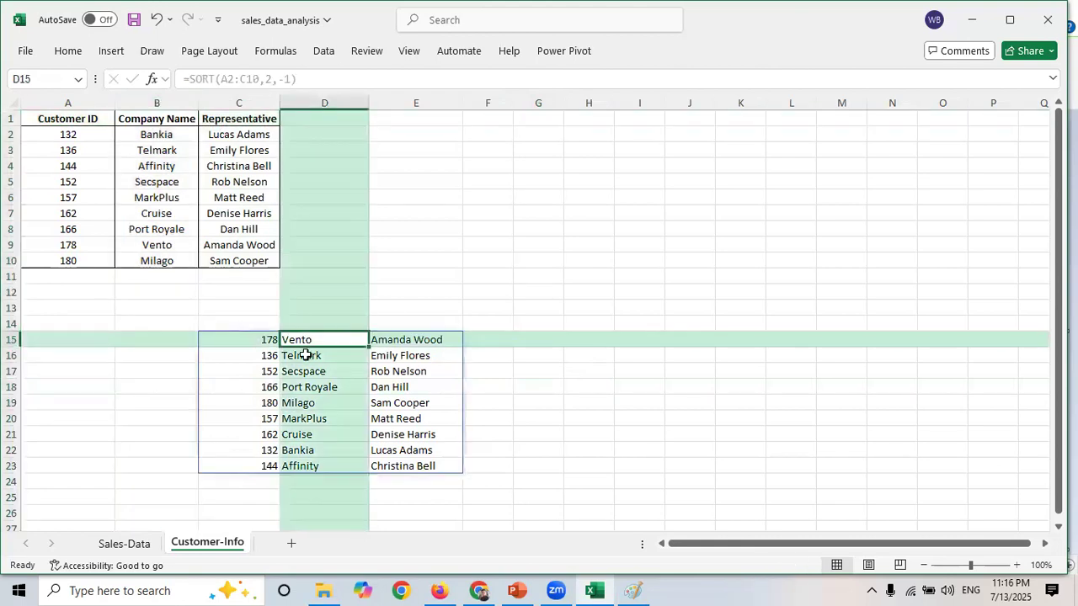
{"action": "left_click", "coordinate": [306, 356]}
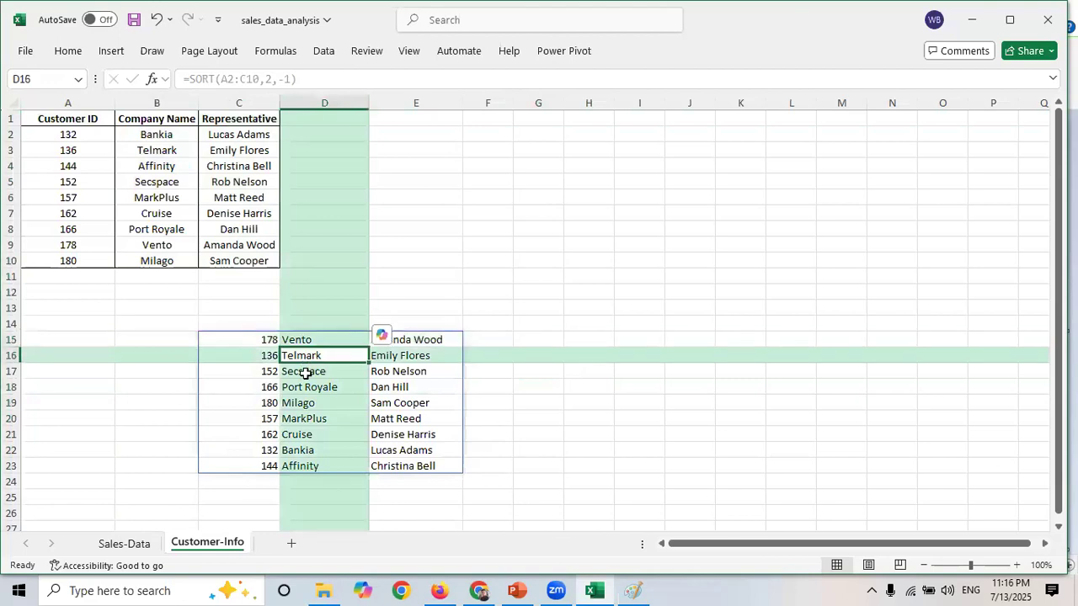
{"action": "left_click", "coordinate": [305, 372]}
{"action": "left_click", "coordinate": [303, 392]}
{"action": "left_click", "coordinate": [299, 407]}
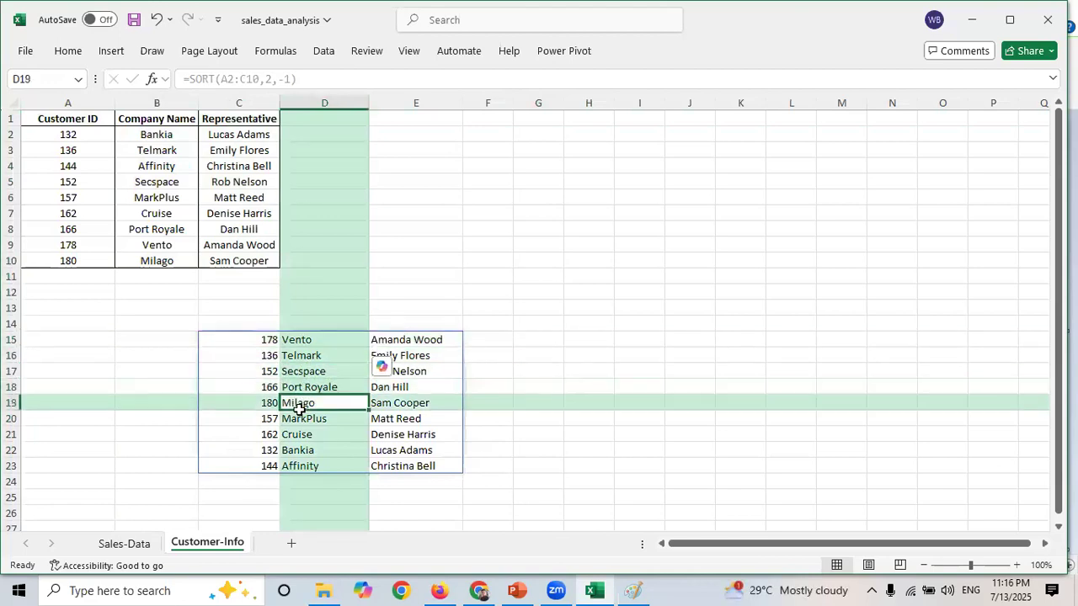
{"action": "left_click", "coordinate": [302, 436]}
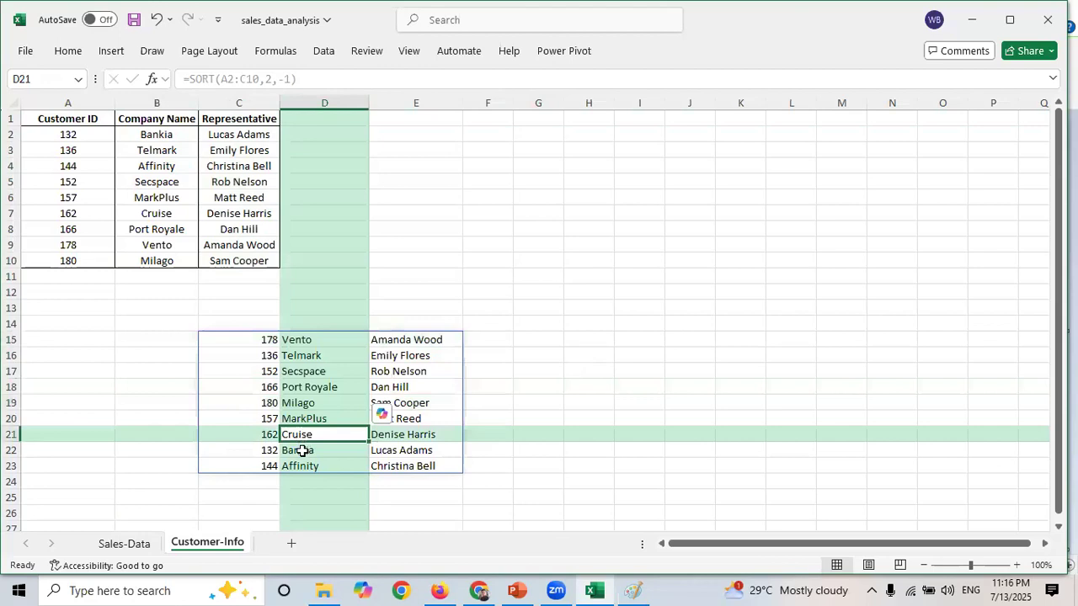
{"action": "left_click", "coordinate": [302, 452]}
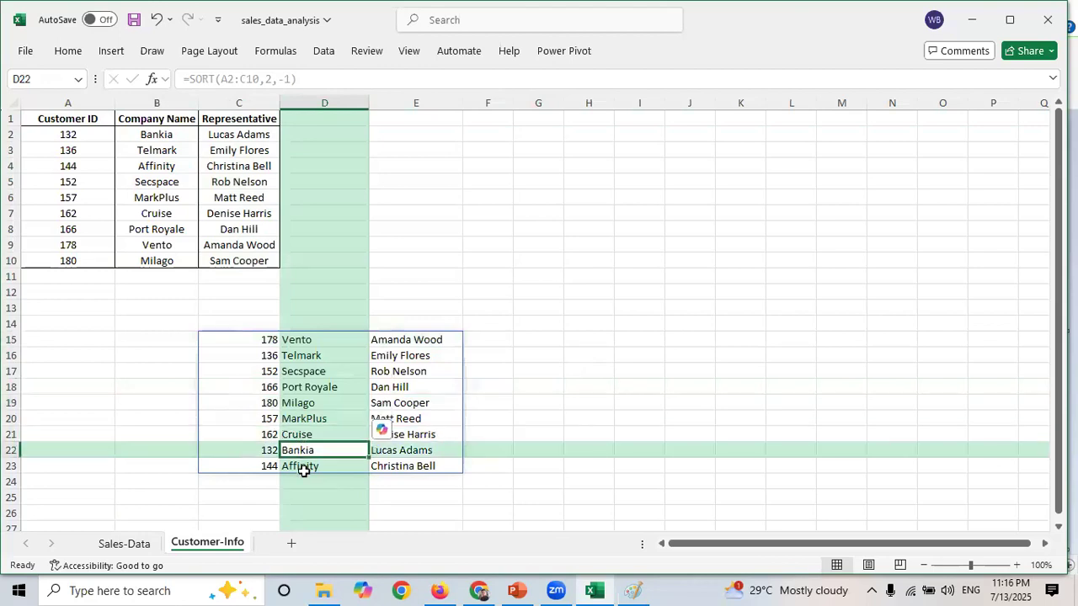
{"action": "left_click", "coordinate": [264, 338]}
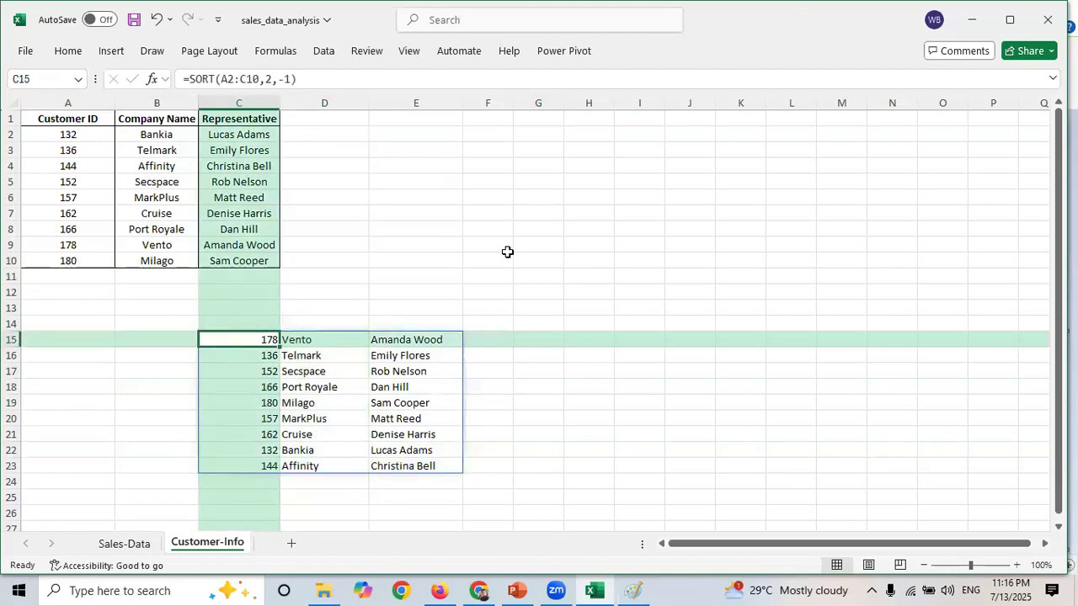
- Edit the SORT formula in C15 to =SORT(A2:C10,2,1) so company names sort in ascending order
{"action": "key", "text": "F2"}
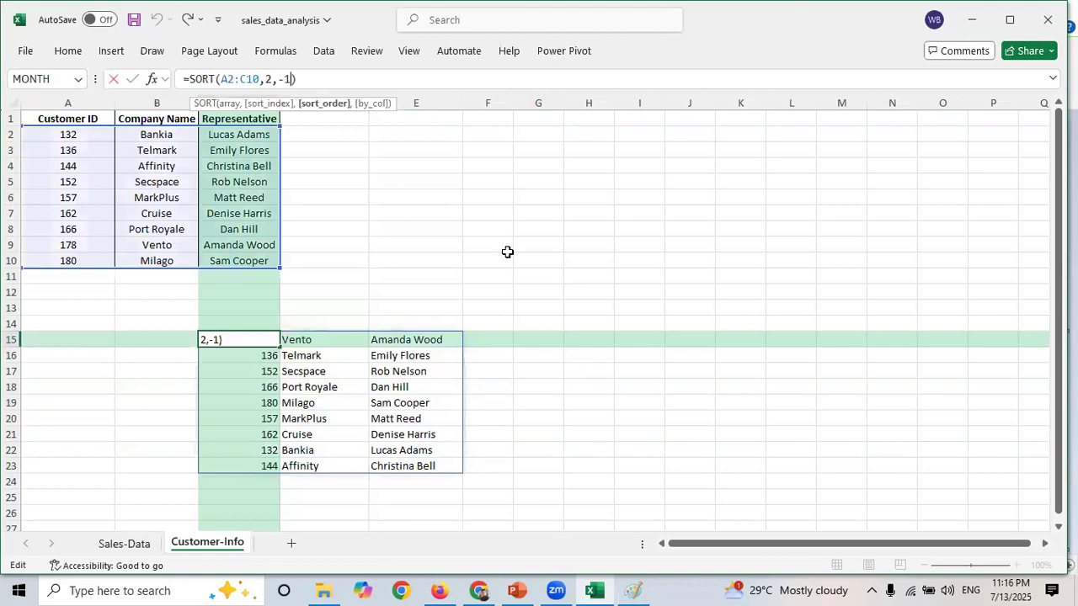
{"action": "key", "text": "Left"}
{"action": "key", "text": "BackSpace"}
{"action": "key", "text": "BackSpace"}
{"action": "type", "text": "1"}
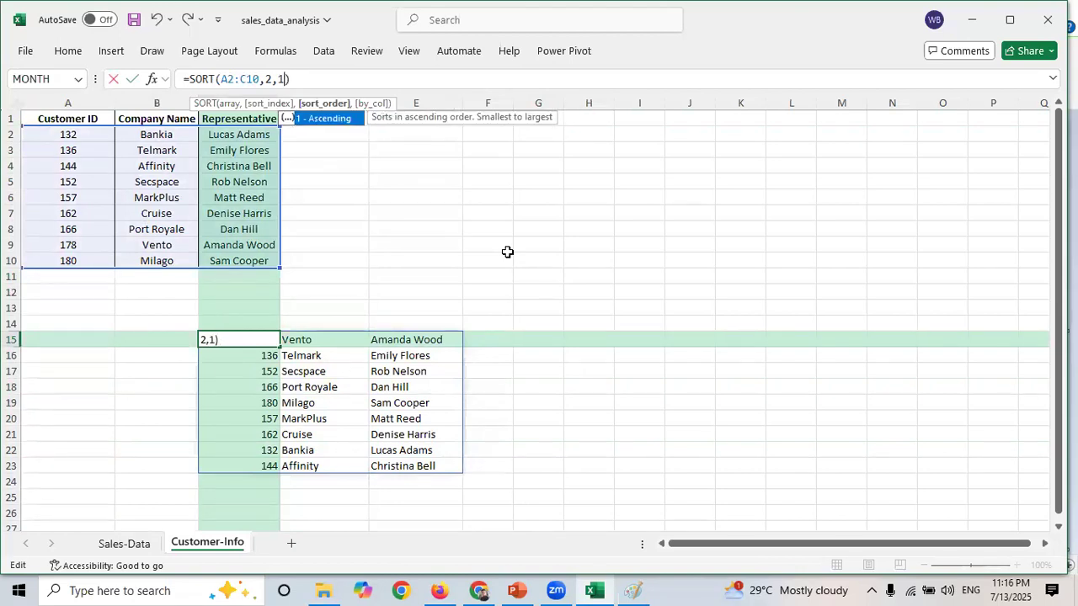
{"action": "key", "text": "Return"}
{"action": "left_click", "coordinate": [588, 327]}
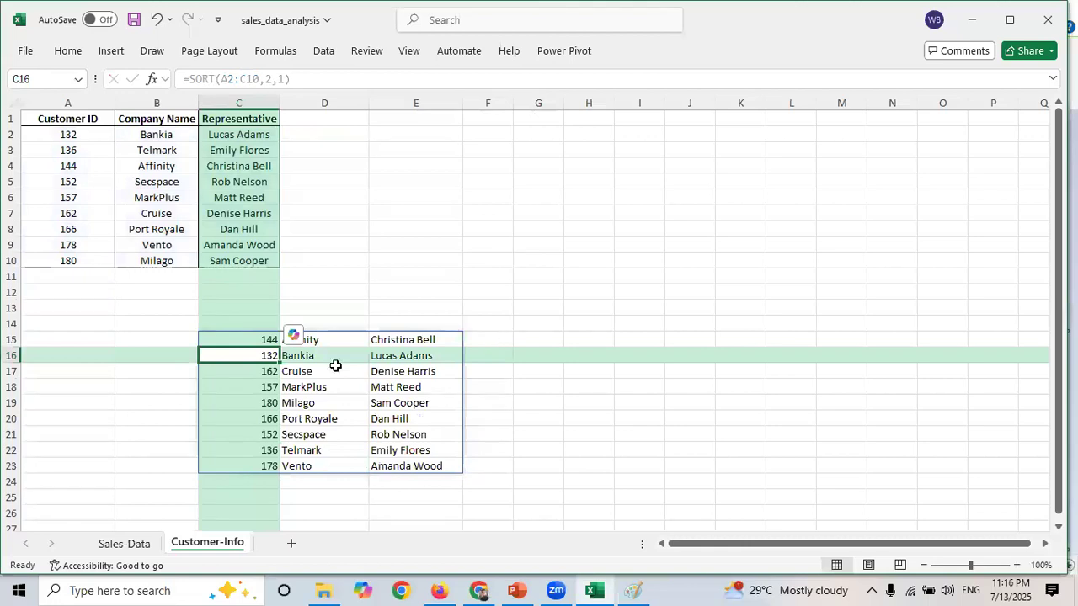
- Select the spilled results and step through the ascending company names to check their order
{"action": "left_click_drag", "start_coordinate": [296, 340], "coordinate": [374, 466]}
{"action": "left_click", "coordinate": [298, 343]}
{"action": "left_click", "coordinate": [299, 356]}
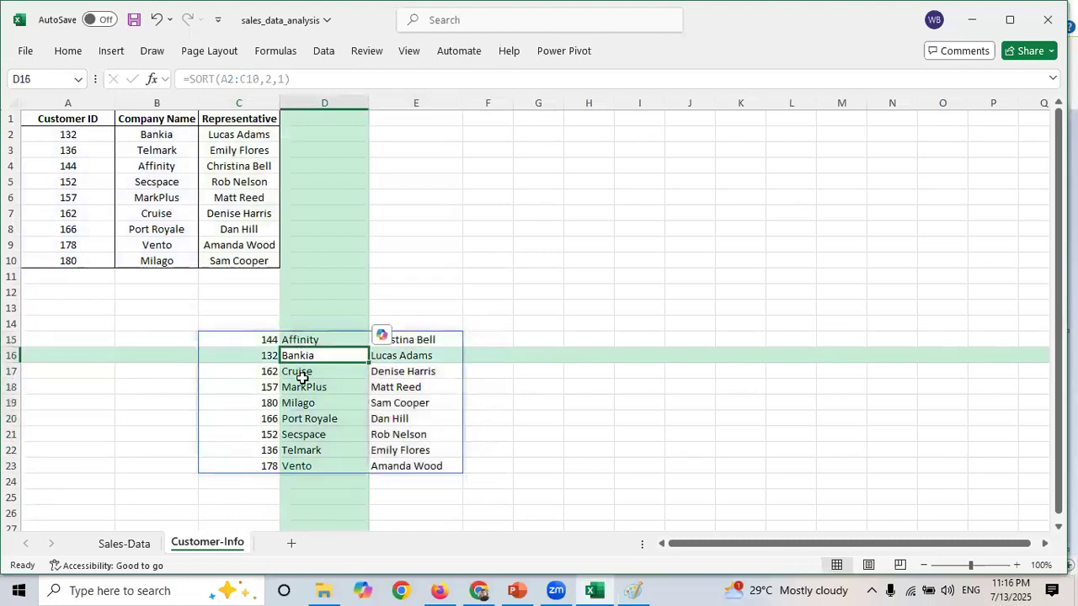
{"action": "left_click", "coordinate": [302, 385]}
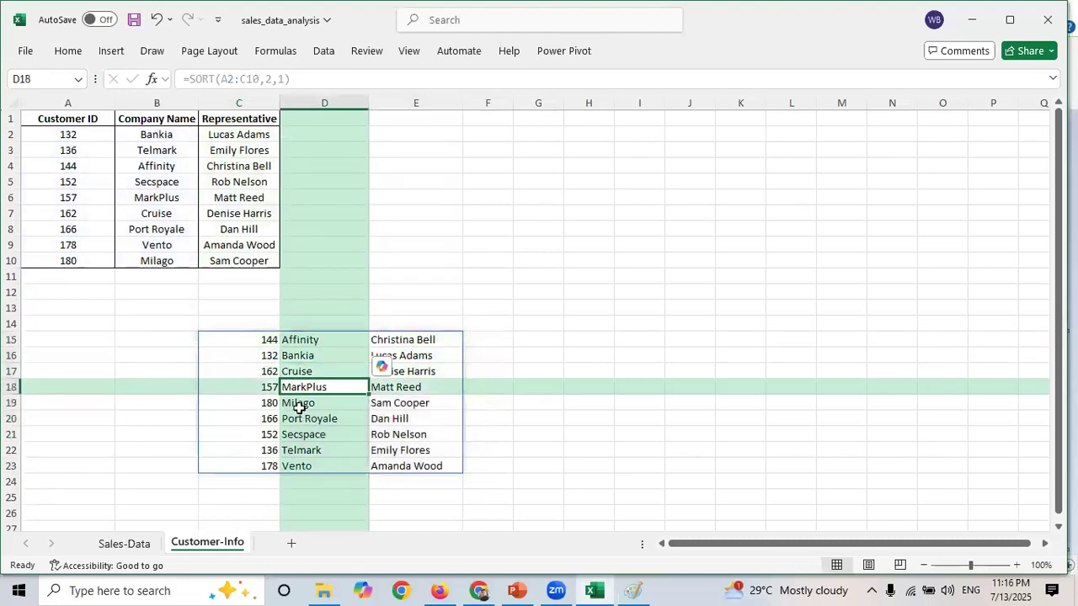
{"action": "left_click", "coordinate": [454, 235]}
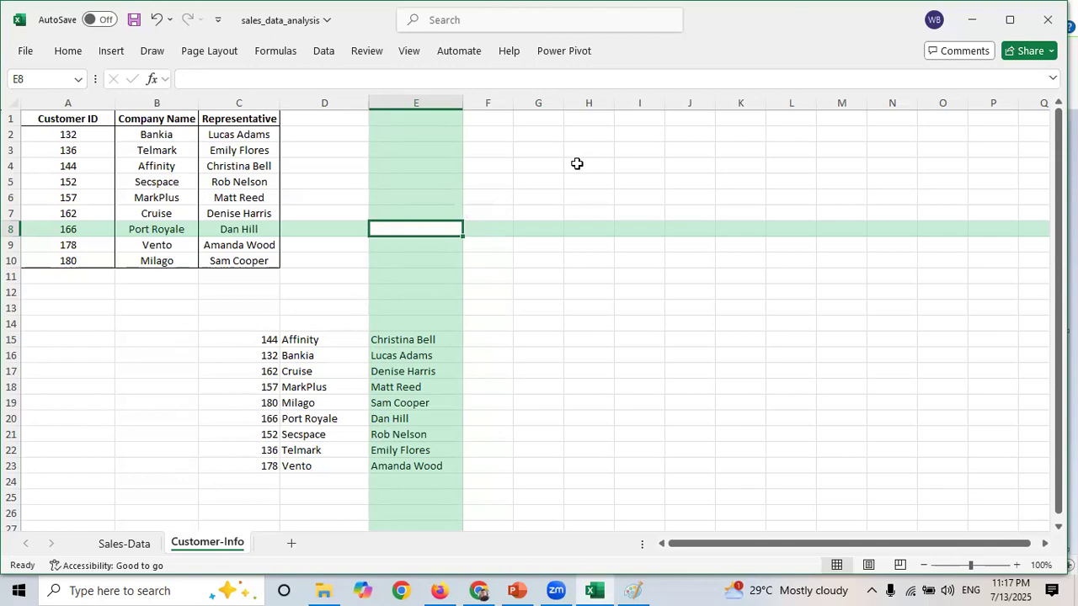
- Open the SORT formula in C15 and examine its sort index argument without changing it
{"action": "left_click", "coordinate": [888, 338]}
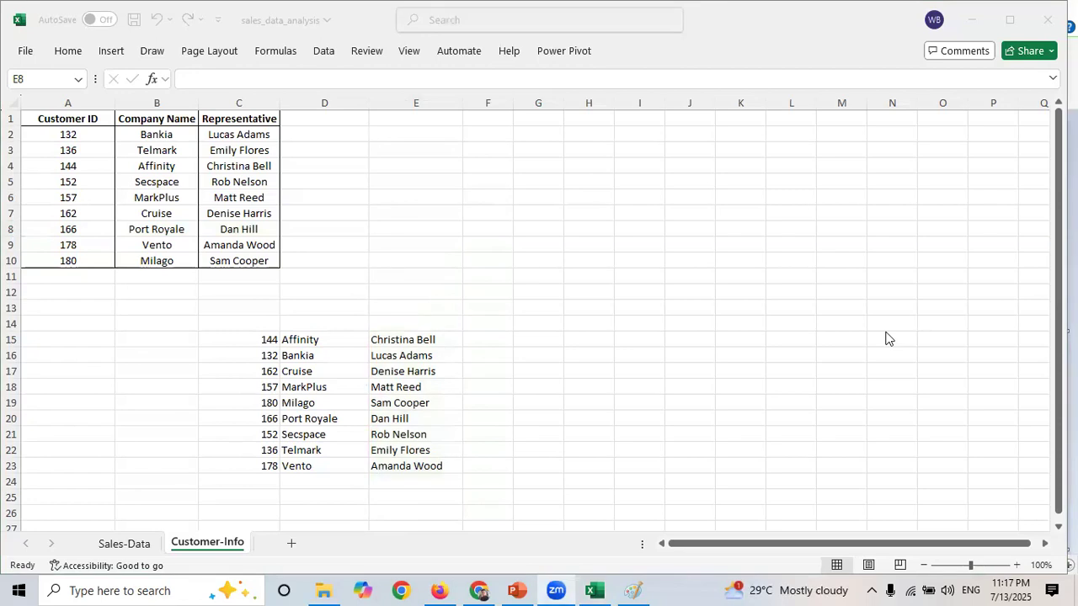
{"action": "left_click", "coordinate": [270, 338]}
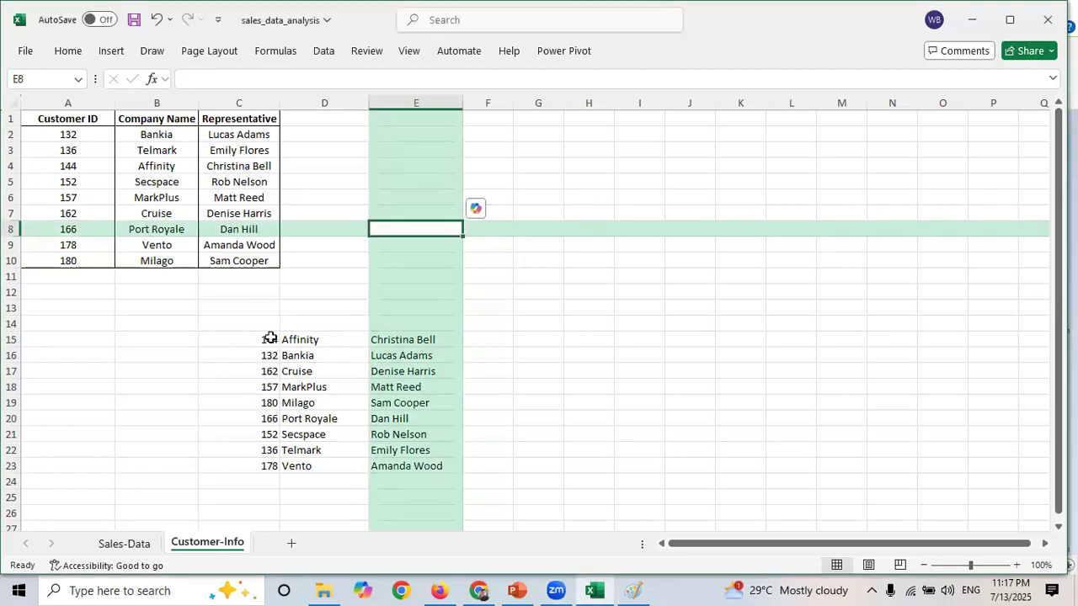
{"action": "left_click", "coordinate": [270, 338]}
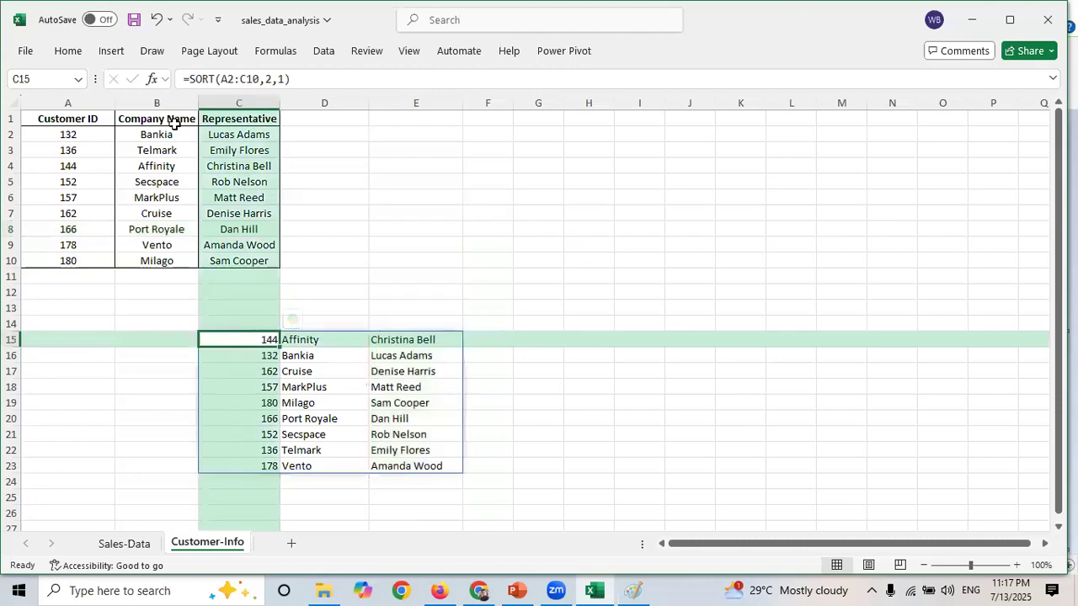
{"action": "double_click", "coordinate": [269, 78]}
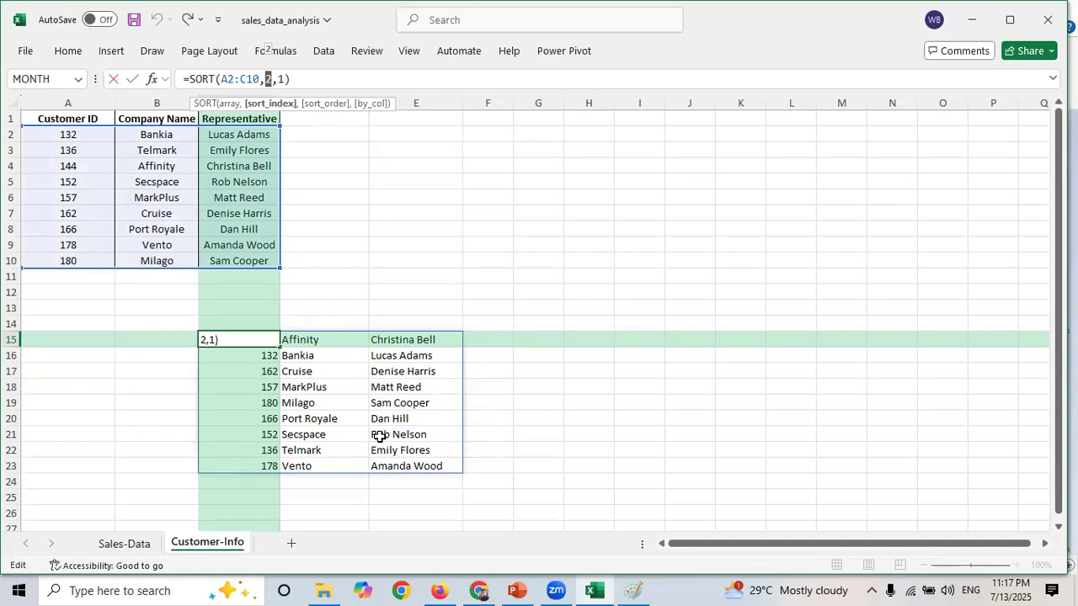
{"action": "key", "text": "ctrl+Return"}
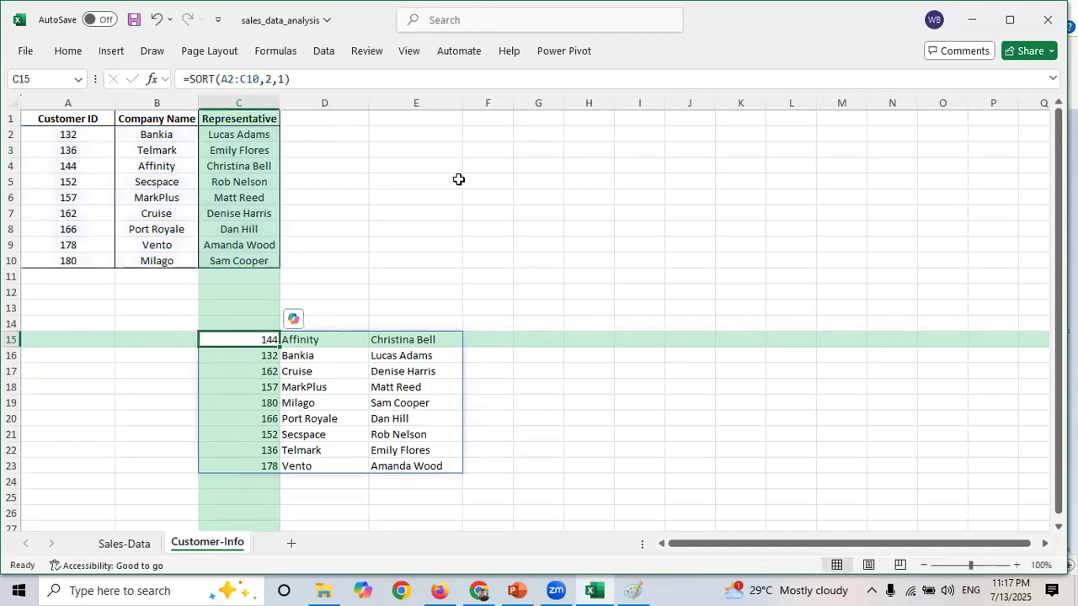
{"action": "left_click", "coordinate": [508, 182]}
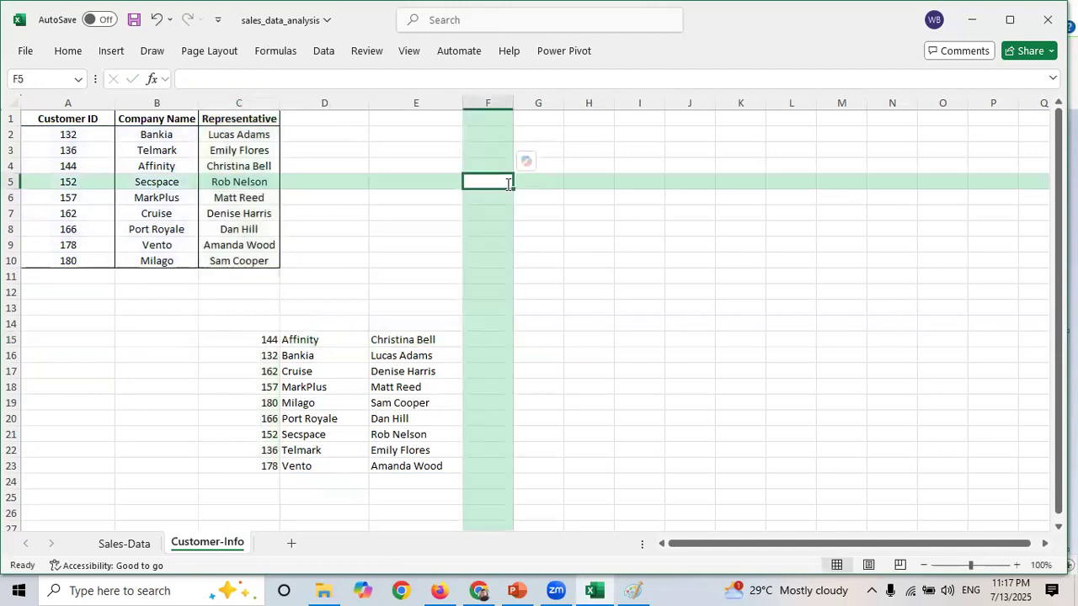
- In E4, enter =SORTBY(A2:C10,B2:B10,-1) to sort the customer table by company name descending, then widen column E
{"action": "left_click", "coordinate": [413, 164]}
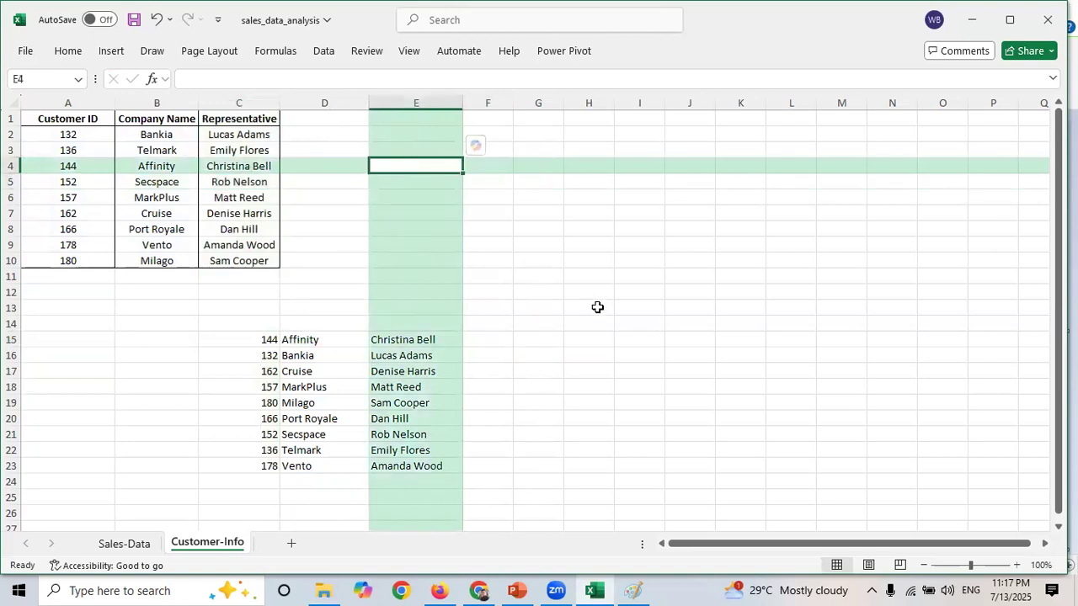
{"action": "type", "text": "=sort"}
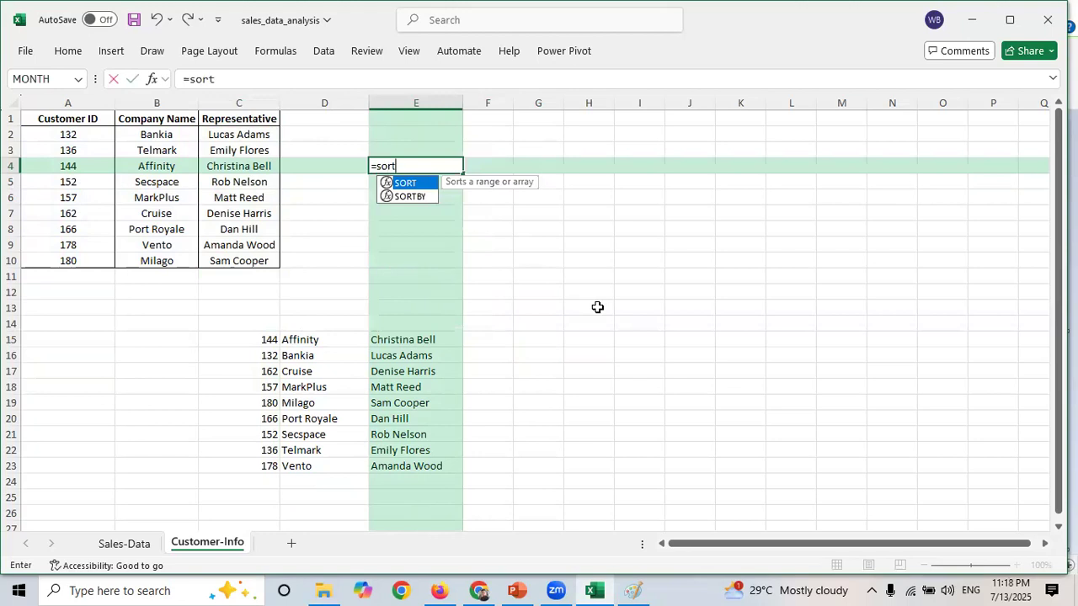
{"action": "key", "text": "Down"}
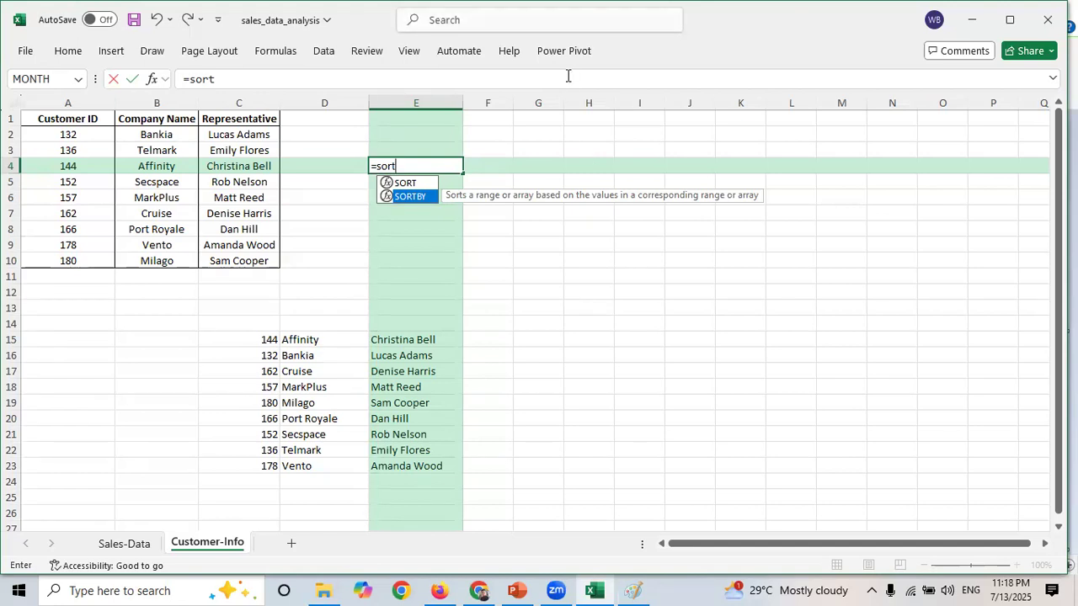
{"action": "key", "text": "Tab"}
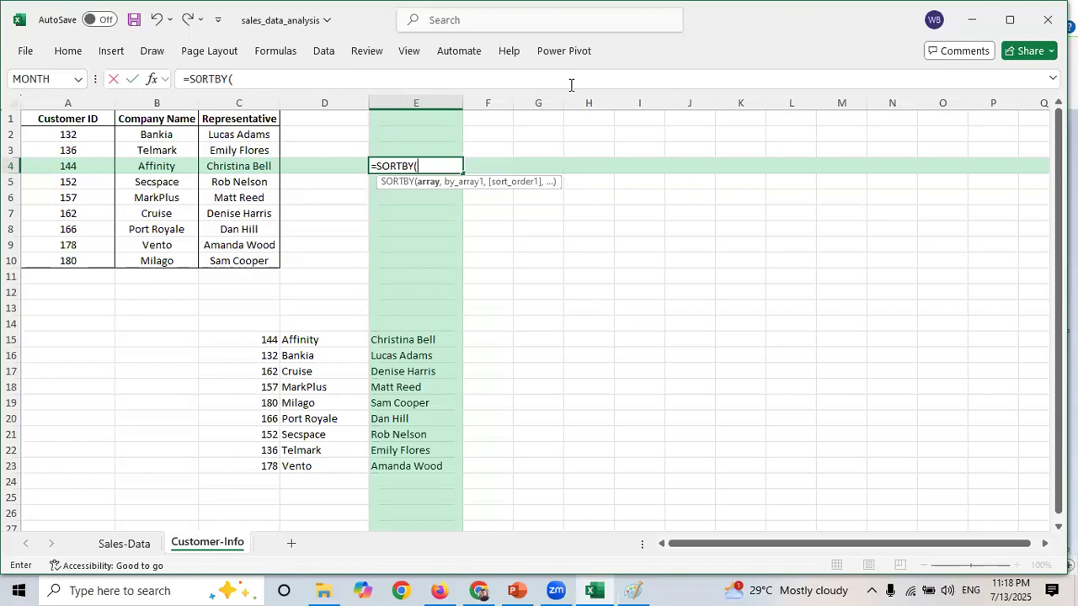
{"action": "left_click_drag", "start_coordinate": [74, 137], "coordinate": [241, 263]}
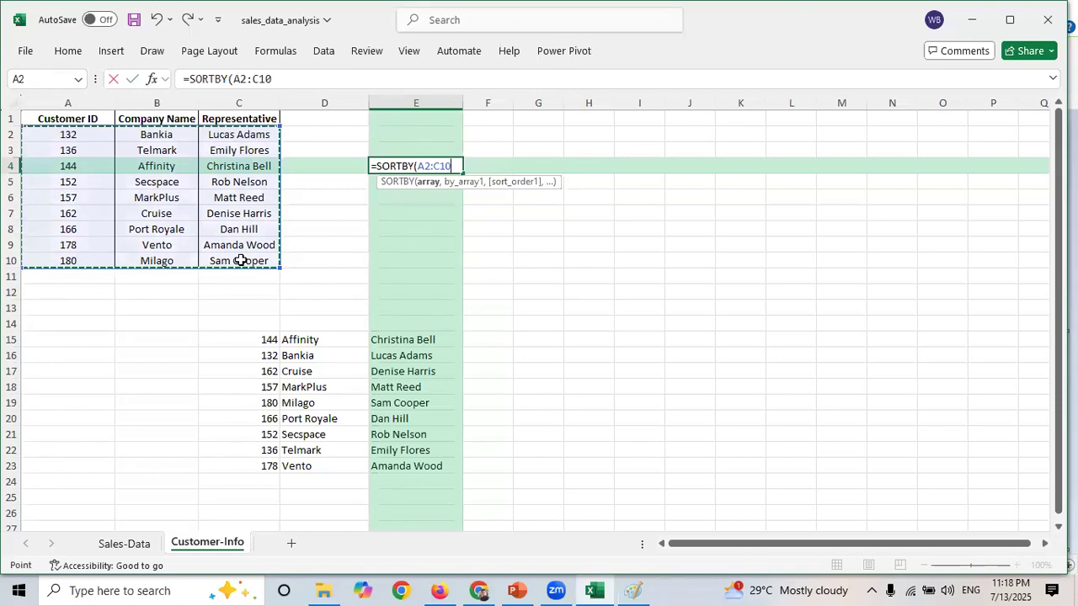
{"action": "type", "text": ","}
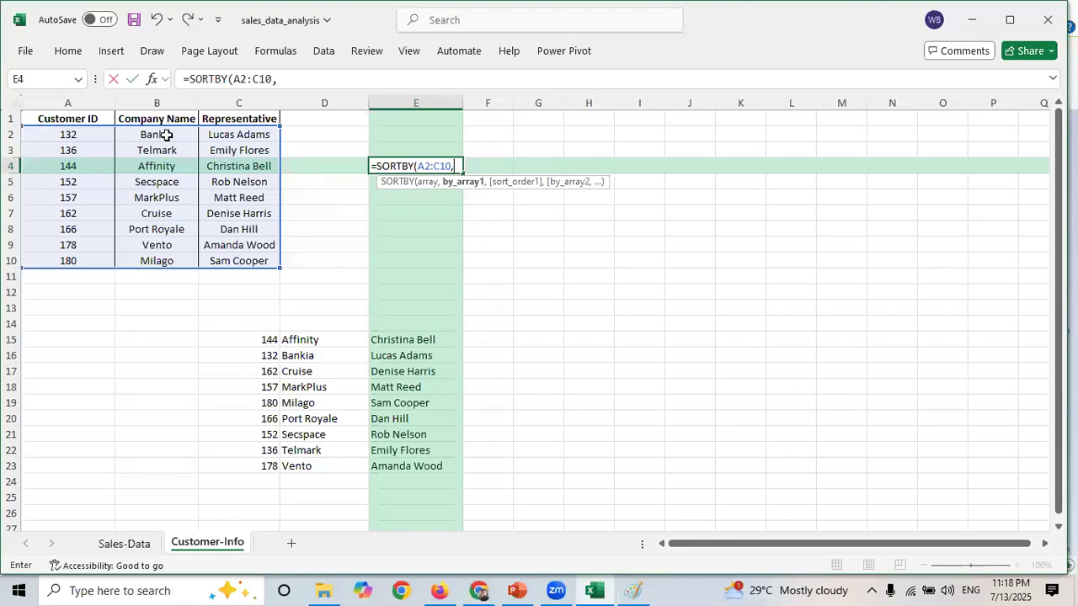
{"action": "left_click_drag", "start_coordinate": [164, 133], "coordinate": [169, 260]}
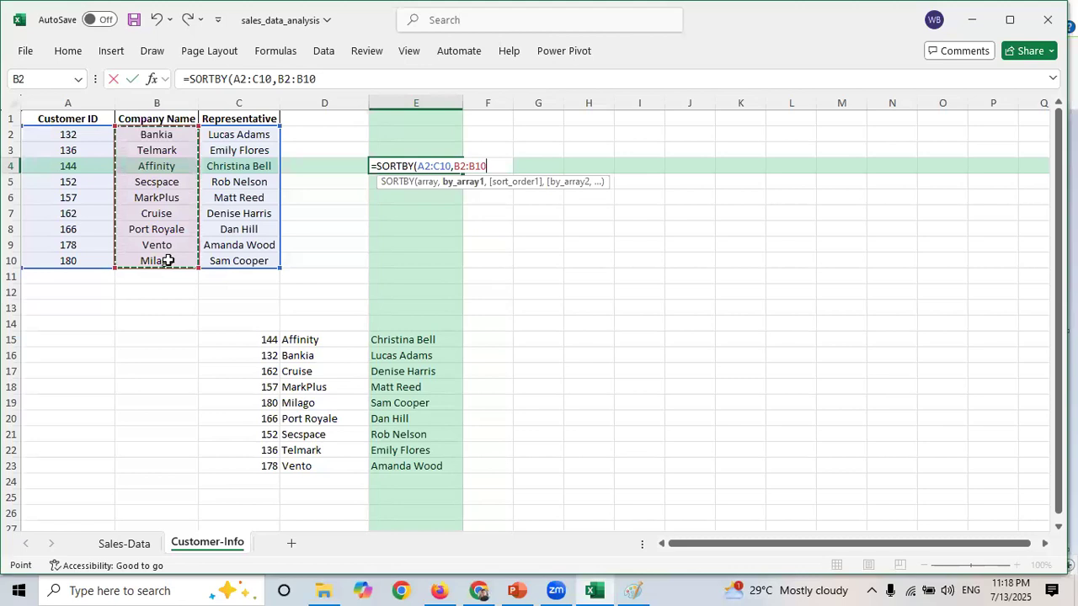
{"action": "type", "text": ","}
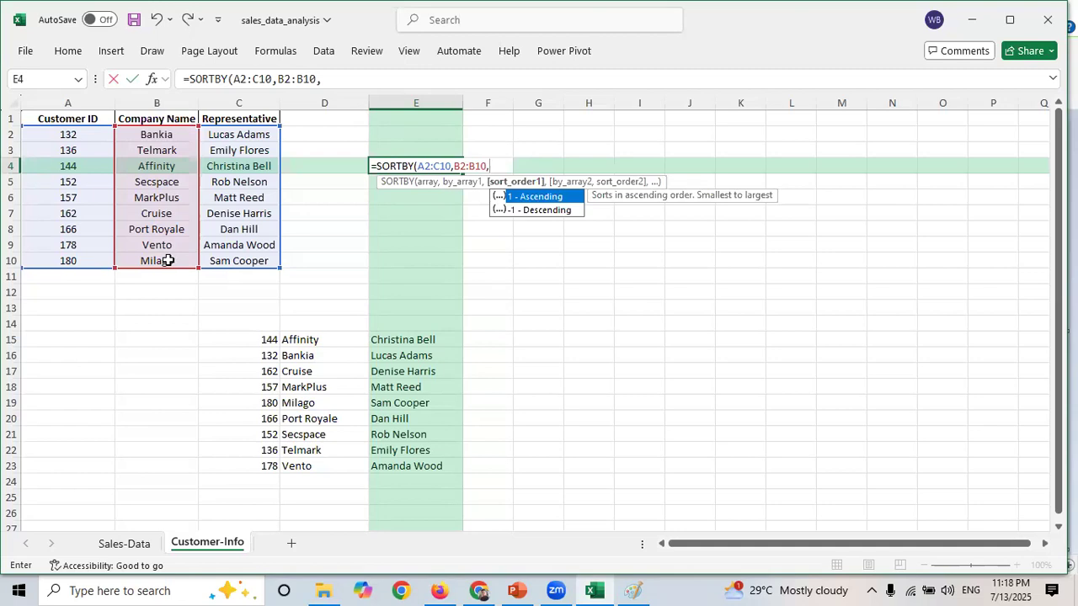
{"action": "type", "text": "-1)"}
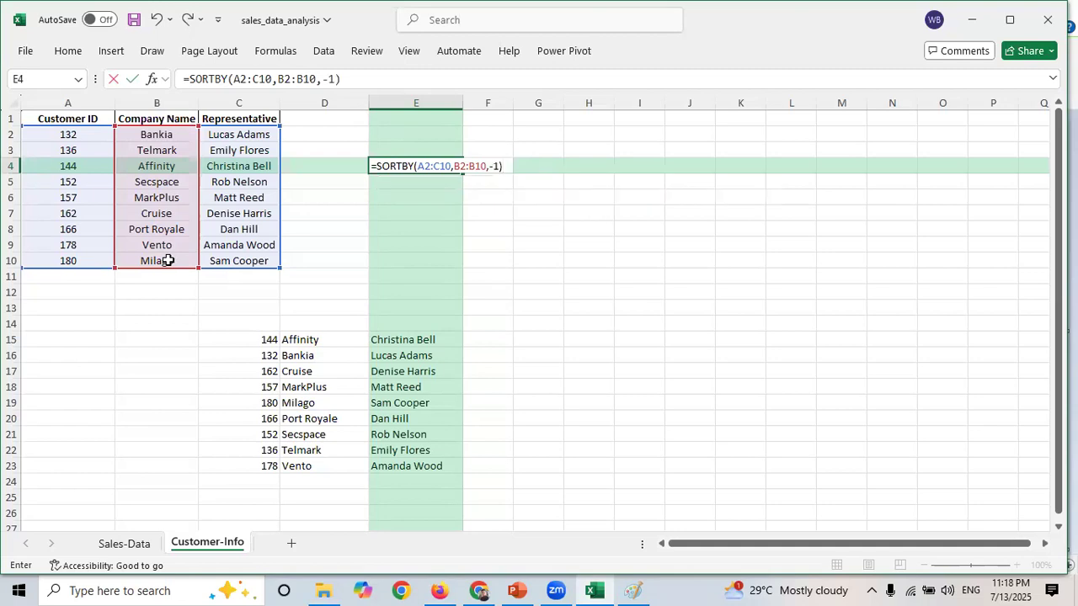
{"action": "key", "text": "Return"}
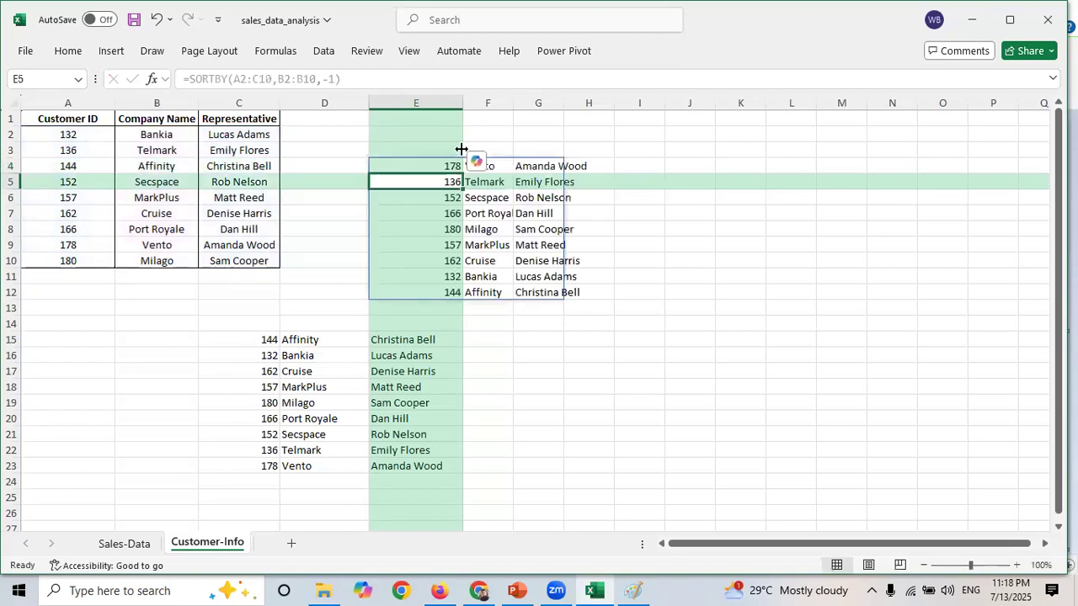
{"action": "left_click_drag", "start_coordinate": [463, 104], "coordinate": [633, 98]}
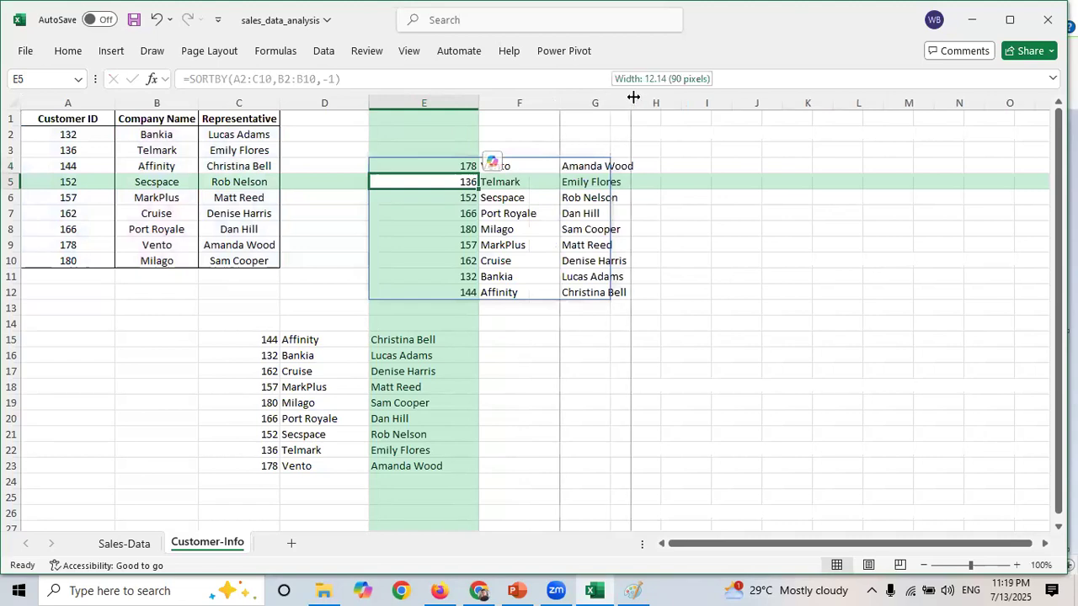
{"action": "left_click", "coordinate": [393, 160]}
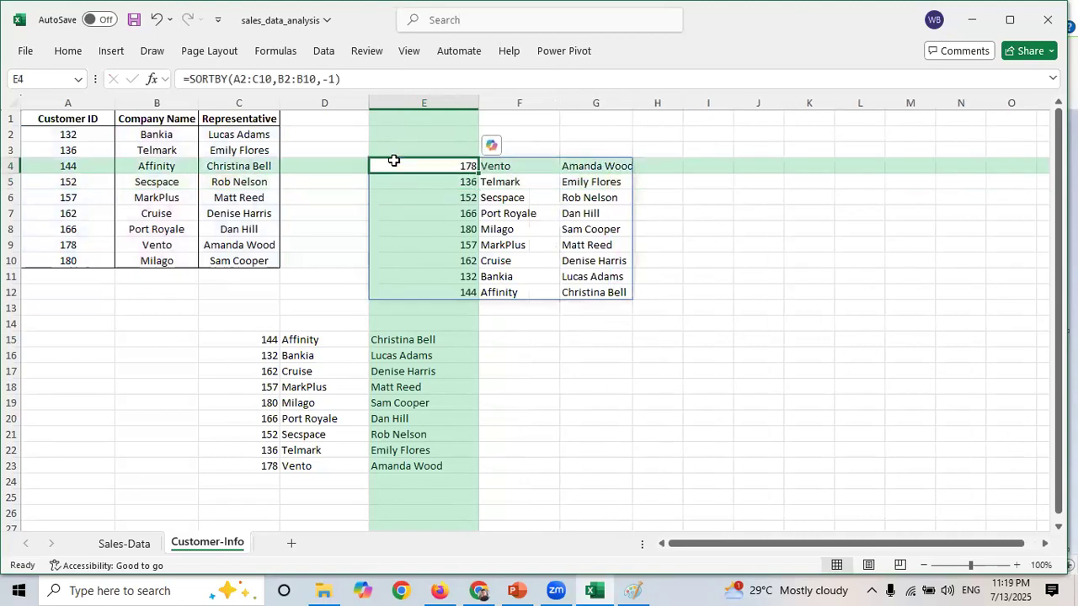
- Open the SORTBY formula in E4 and examine its B2:B10 by_array argument, leaving without changes
{"action": "left_click_drag", "start_coordinate": [276, 79], "coordinate": [314, 80]}
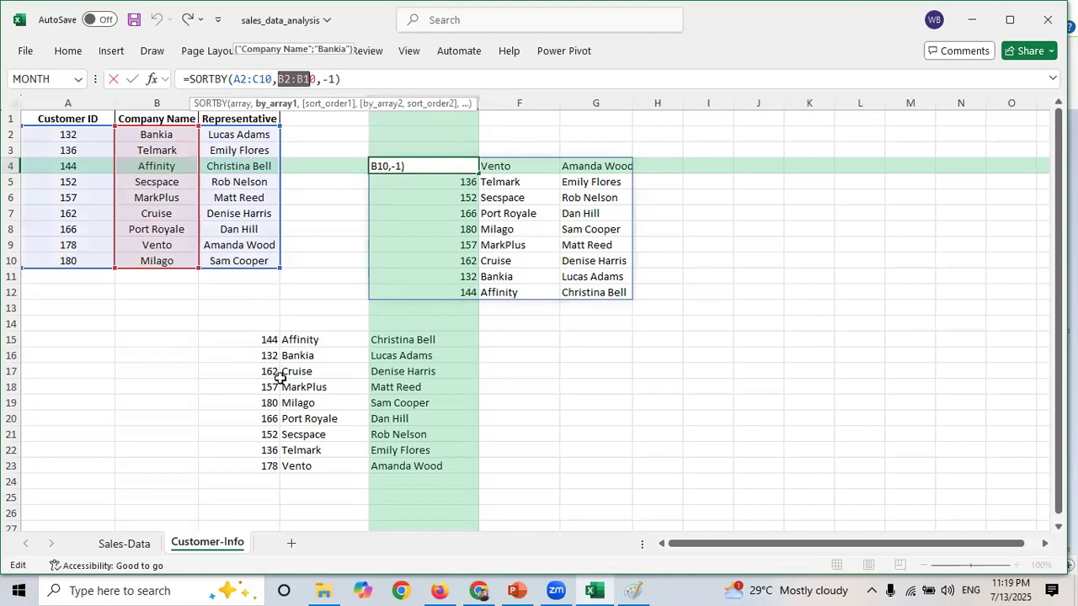
{"action": "left_click", "coordinate": [271, 352]}
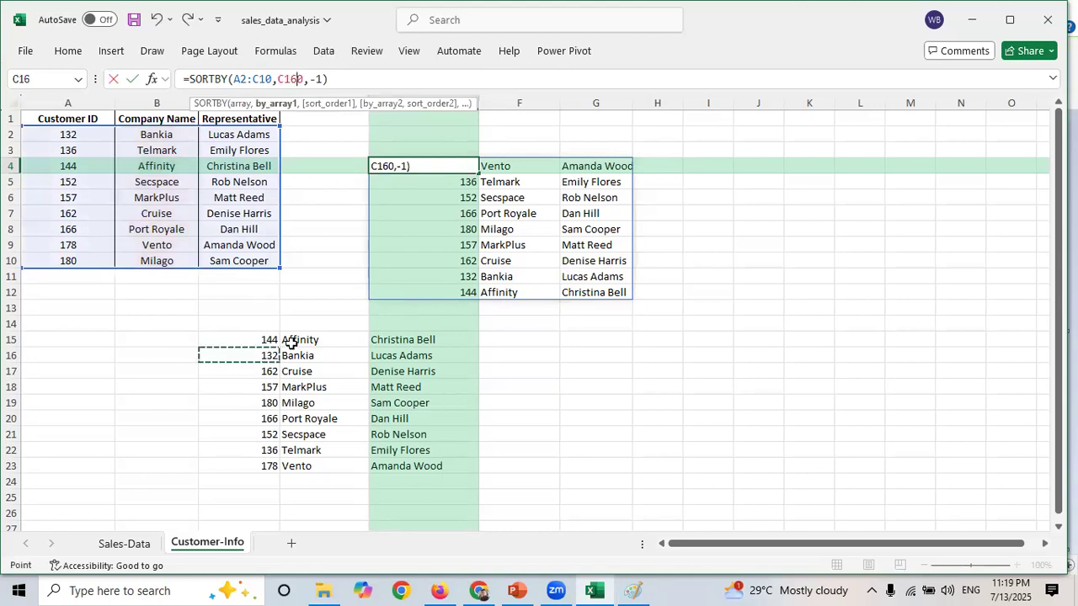
{"action": "key", "text": "Escape"}
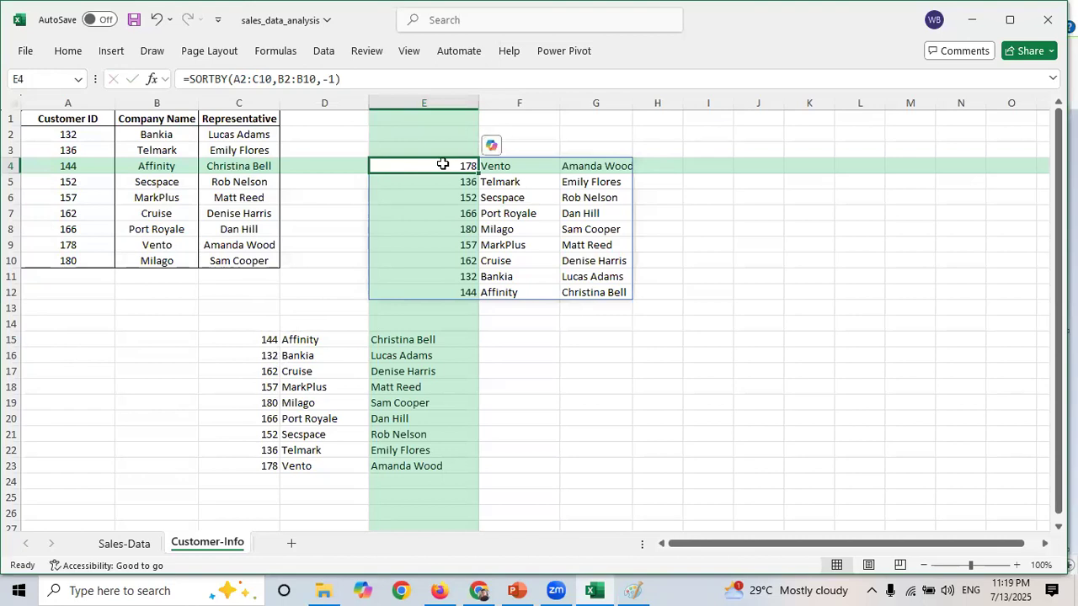
{"action": "left_click", "coordinate": [284, 78]}
{"action": "left_click_drag", "start_coordinate": [279, 78], "coordinate": [317, 78]}
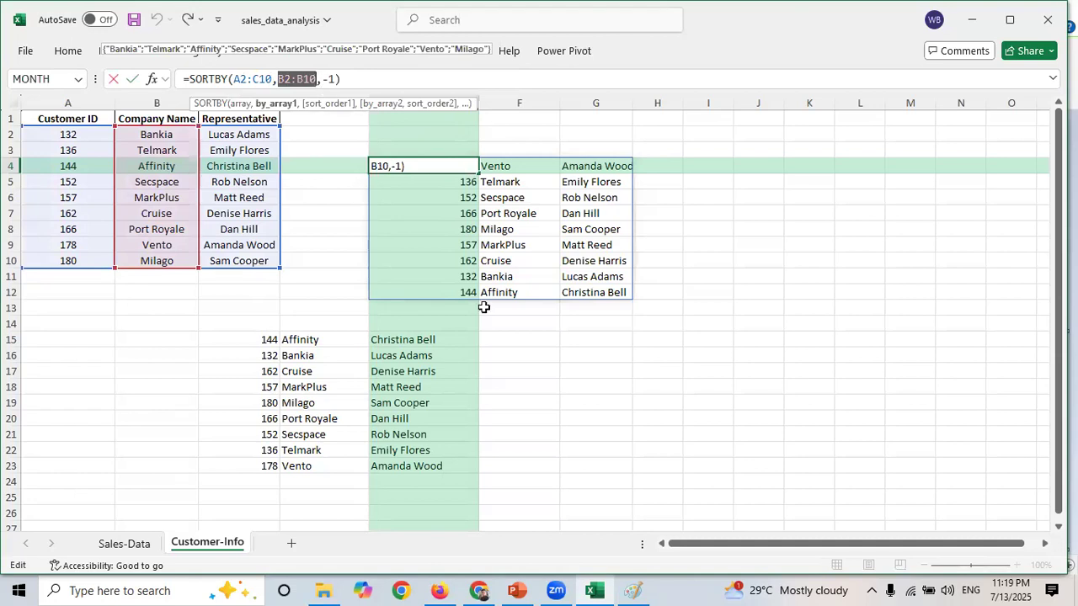
{"action": "key", "text": "Escape"}
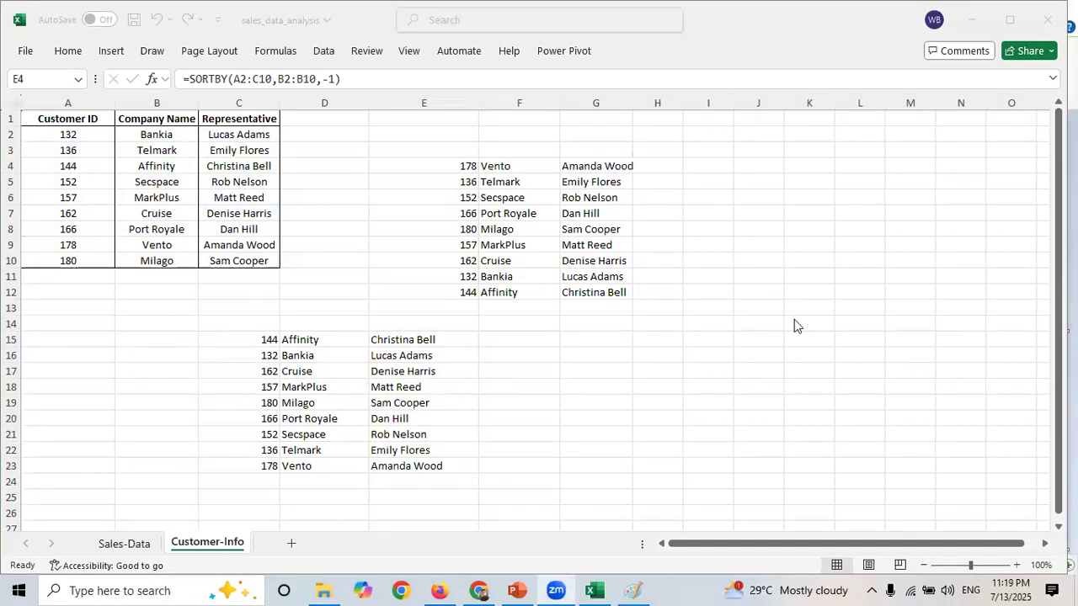
- Delete the SORTBY formula and its spilled results by clearing E3:G16
{"action": "left_click", "coordinate": [458, 160]}
{"action": "left_click", "coordinate": [453, 125]}
{"action": "left_click_drag", "start_coordinate": [448, 145], "coordinate": [587, 358]}
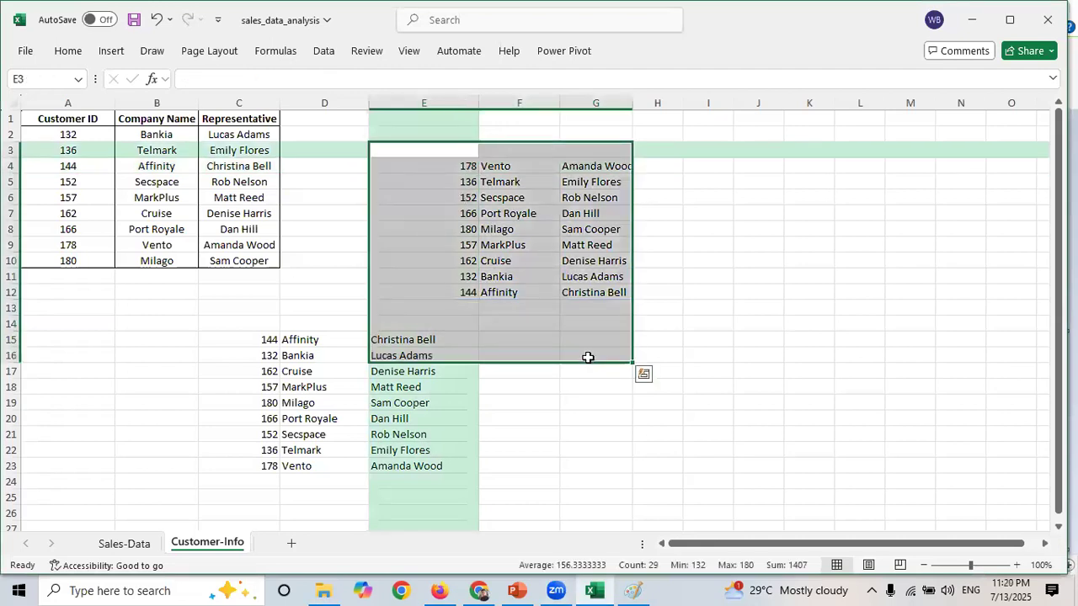
{"action": "key", "text": "Delete"}
{"action": "left_click", "coordinate": [261, 318]}
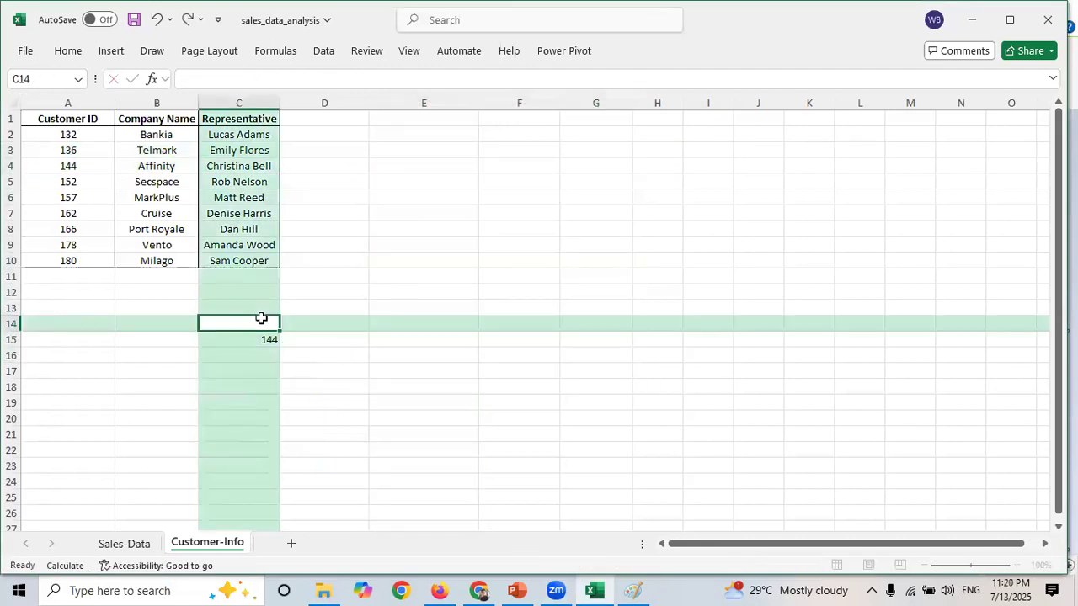
- Clear the SORT formula and its spilled results by deleting the range C14:E25
{"action": "left_click", "coordinate": [438, 465]}
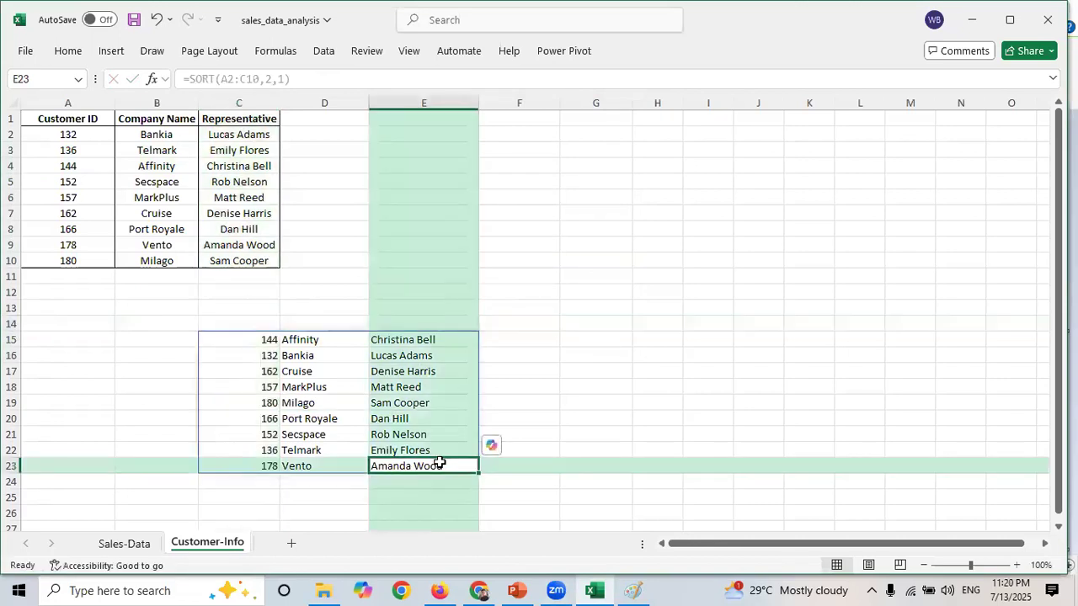
{"action": "key", "text": "ctrl+z"}
{"action": "left_click", "coordinate": [240, 335]}
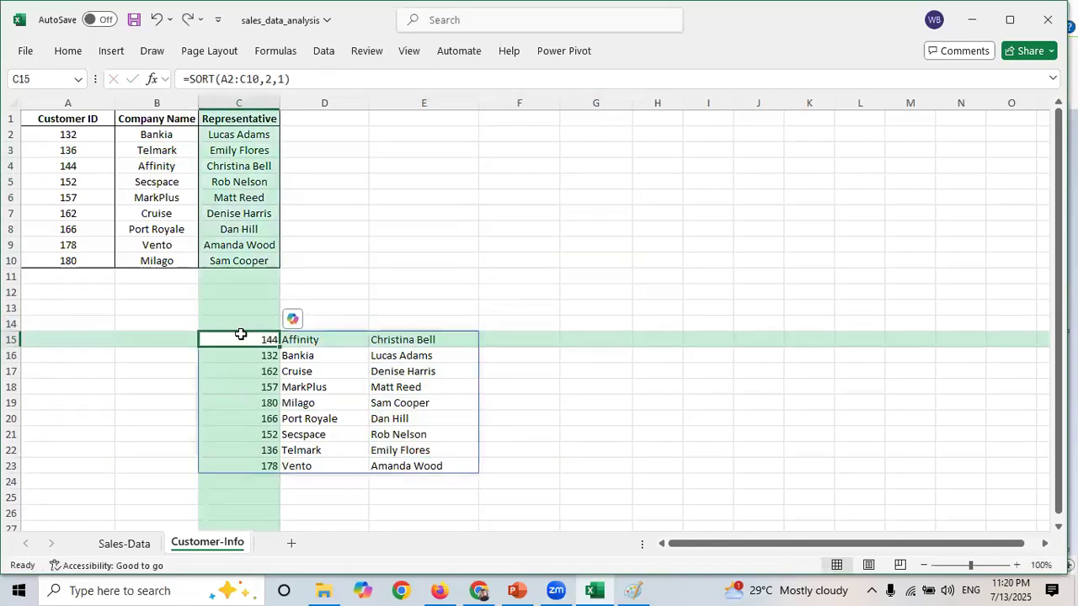
{"action": "left_click_drag", "start_coordinate": [238, 318], "coordinate": [440, 500]}
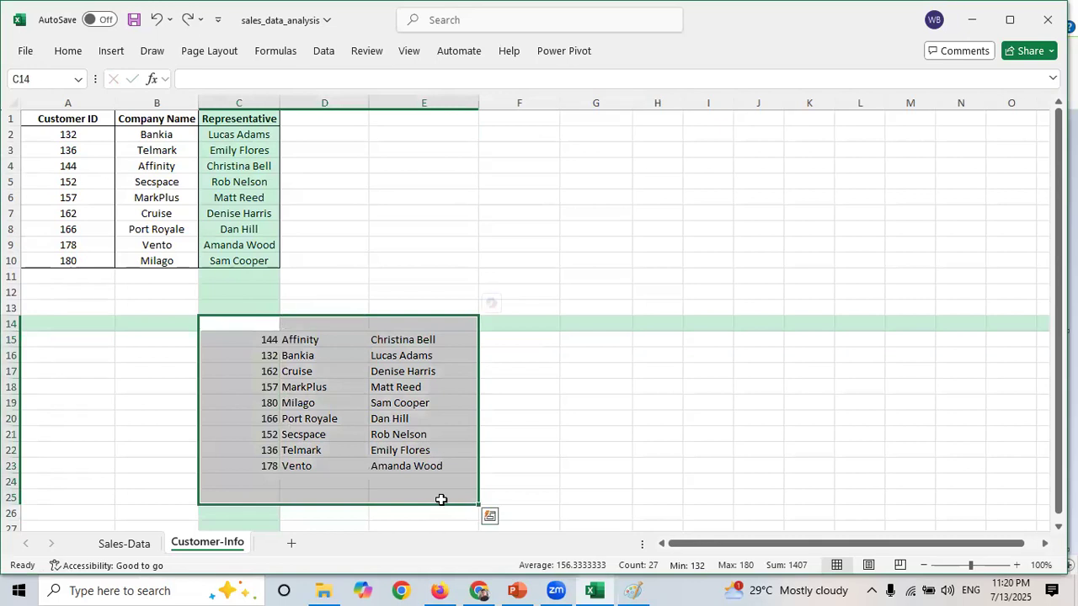
{"action": "key", "text": "Delete"}
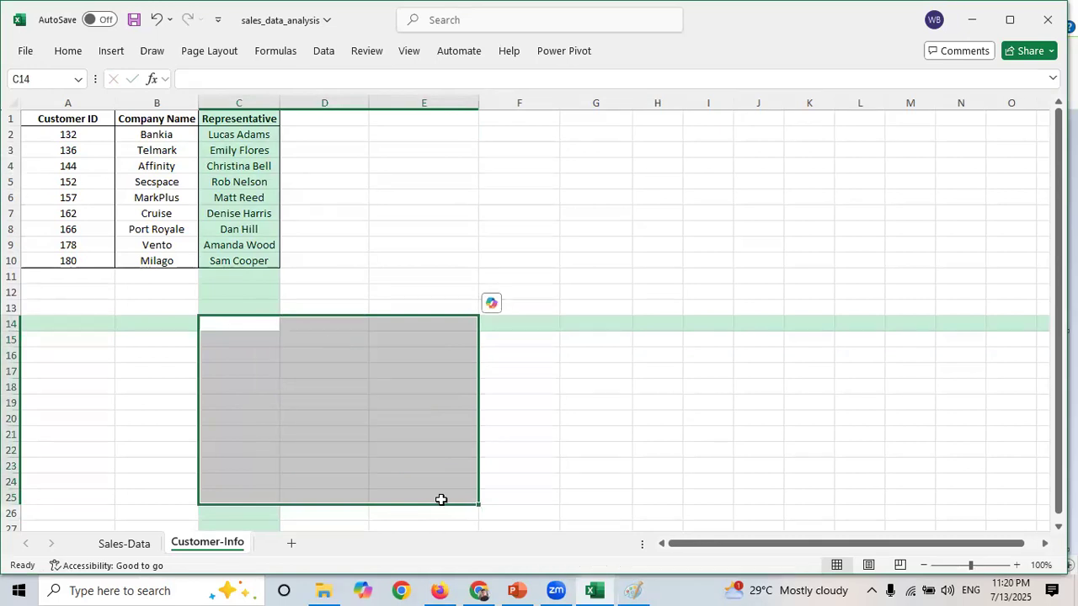
- Turn on AutoFilter for the sales data table on the Sales-Data sheet
{"action": "left_click", "coordinate": [553, 184]}
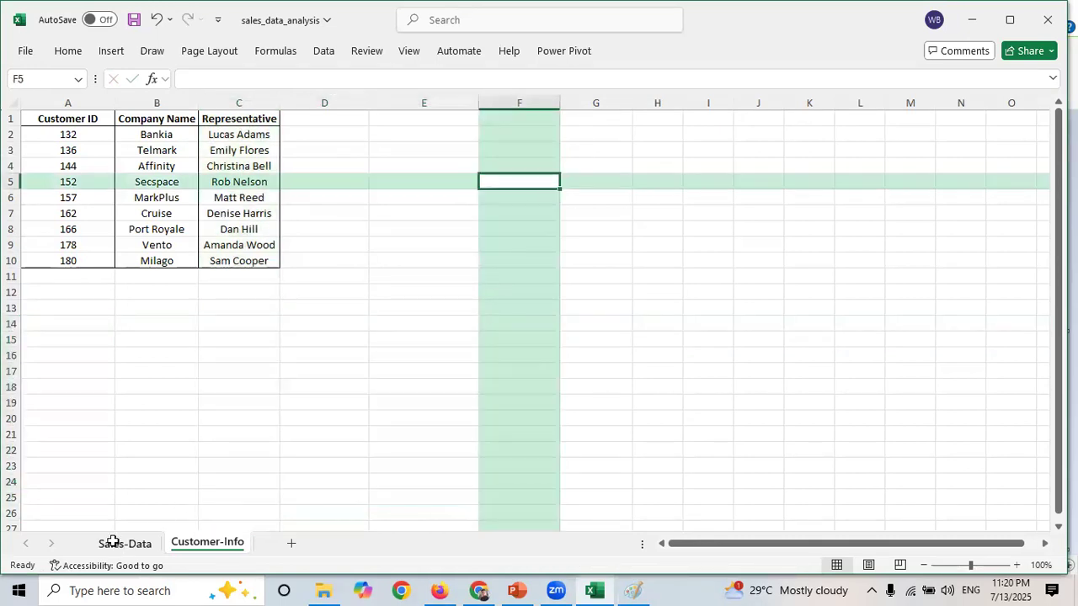
{"action": "left_click", "coordinate": [119, 545]}
{"action": "left_click", "coordinate": [328, 364]}
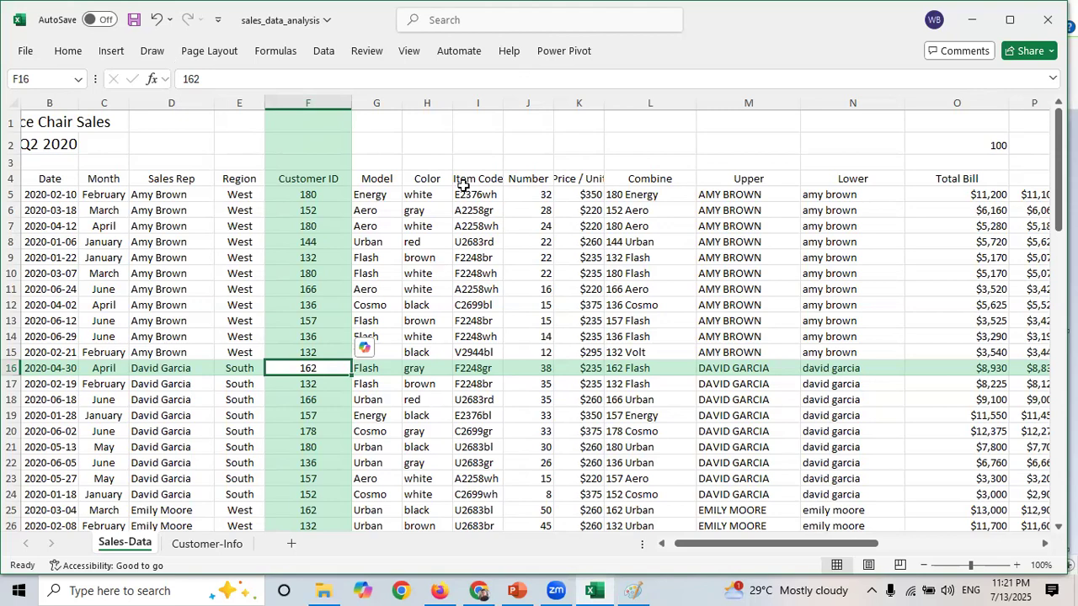
{"action": "left_click", "coordinate": [516, 382]}
{"action": "left_click", "coordinate": [328, 315]}
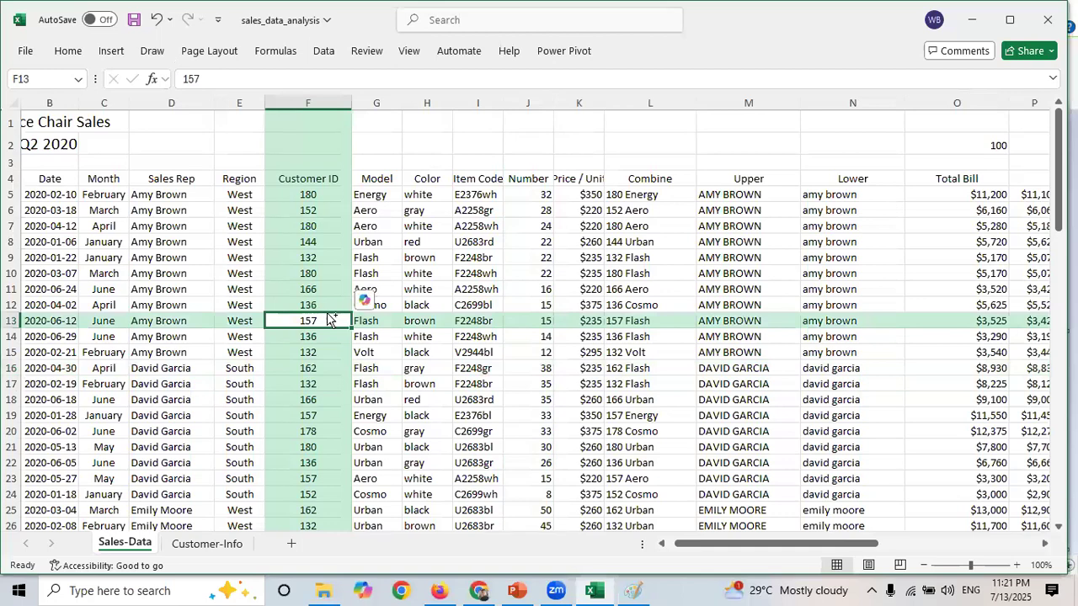
{"action": "key", "text": "ctrl+a"}
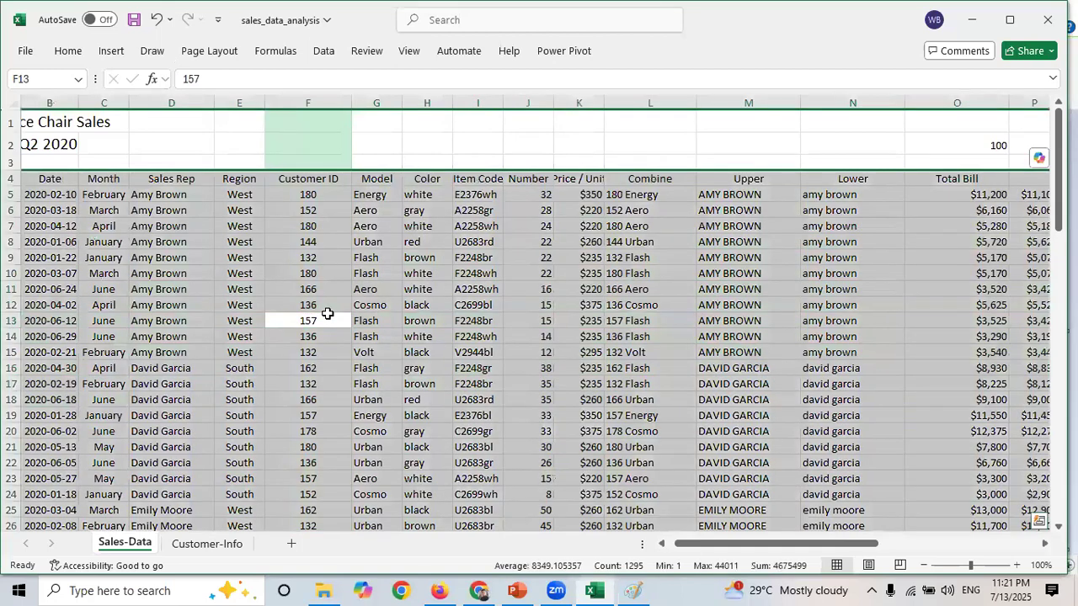
{"action": "left_click_drag", "start_coordinate": [713, 545], "coordinate": [847, 539]}
{"action": "left_click_drag", "start_coordinate": [548, 537], "coordinate": [524, 530]}
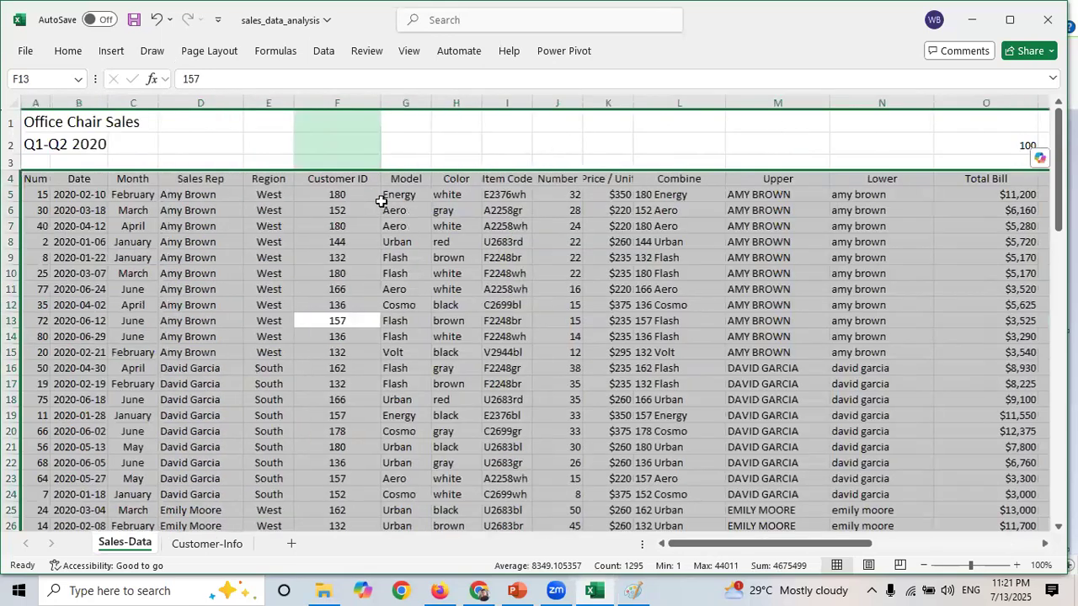
{"action": "left_click", "coordinate": [323, 51]}
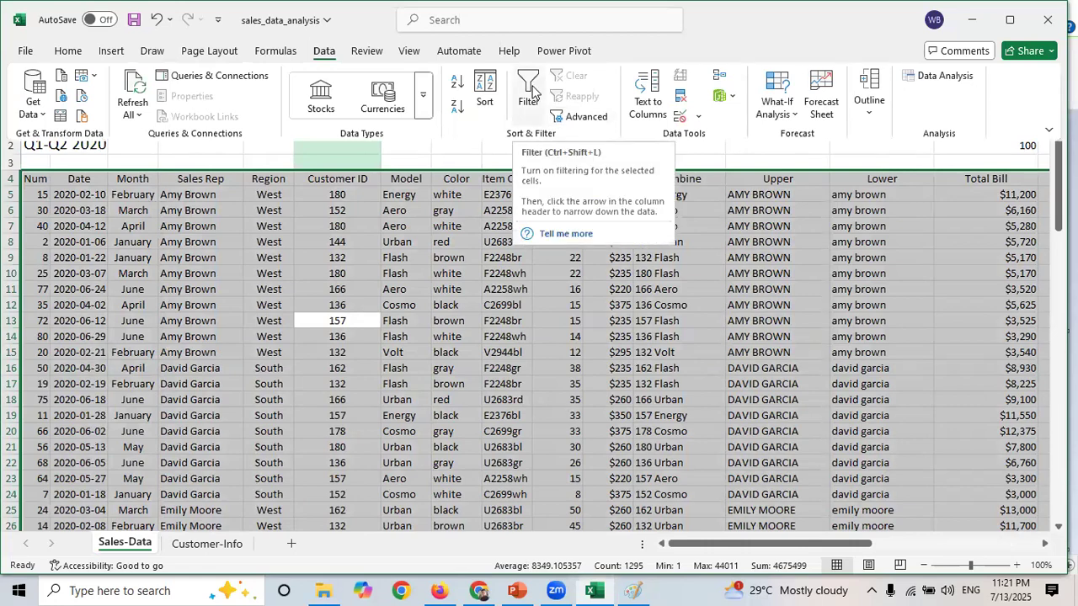
{"action": "left_click", "coordinate": [532, 91]}
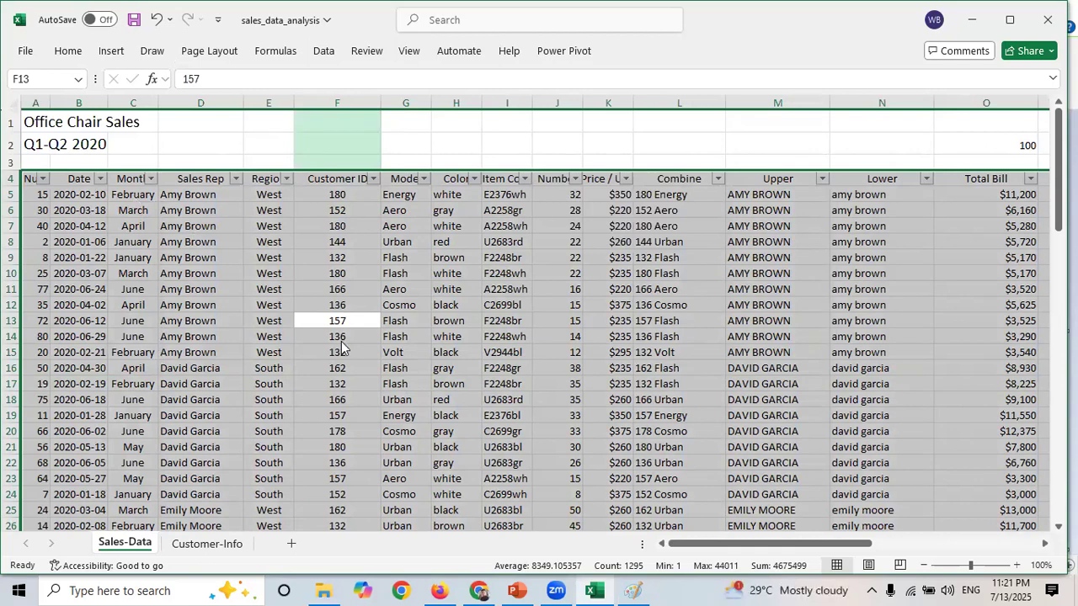
- Filter the Sales Rep column to show only two representatives, the first and third in the list
{"action": "left_click", "coordinate": [236, 178]}
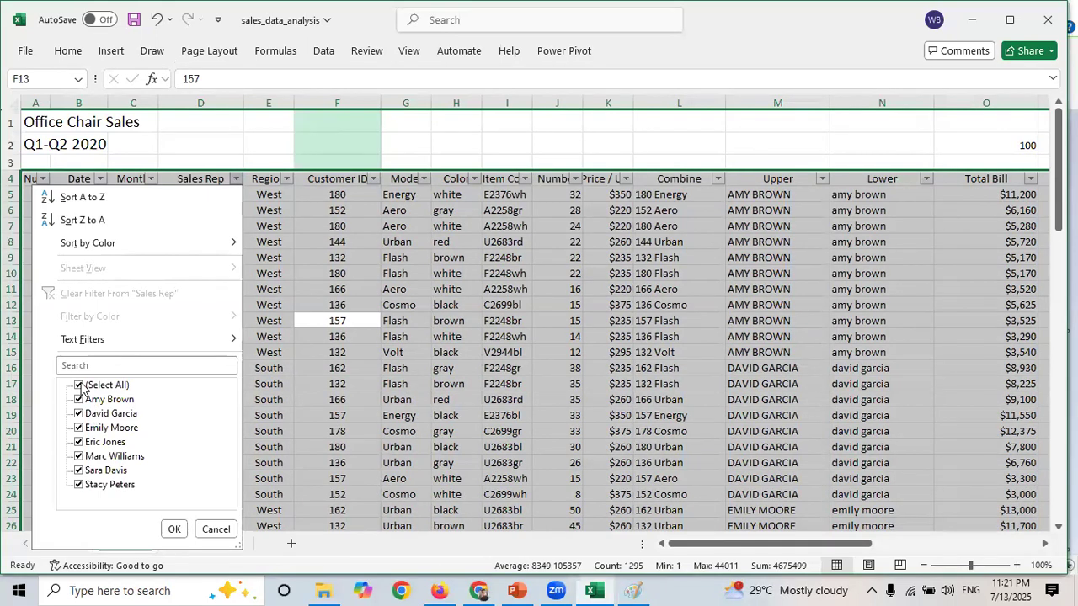
{"action": "left_click", "coordinate": [80, 386]}
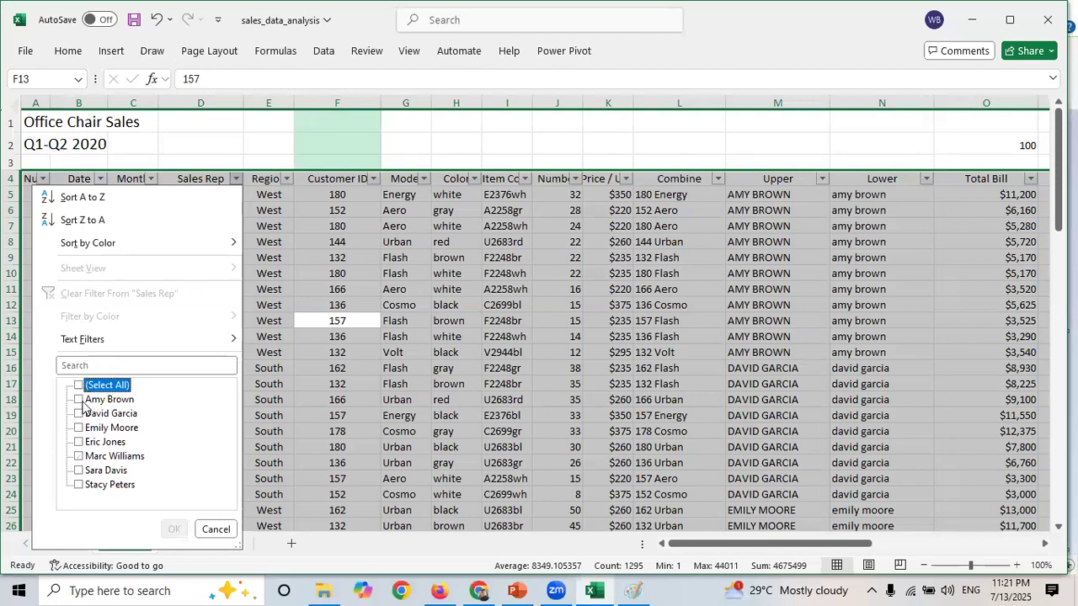
{"action": "left_click", "coordinate": [80, 400]}
{"action": "left_click", "coordinate": [81, 429]}
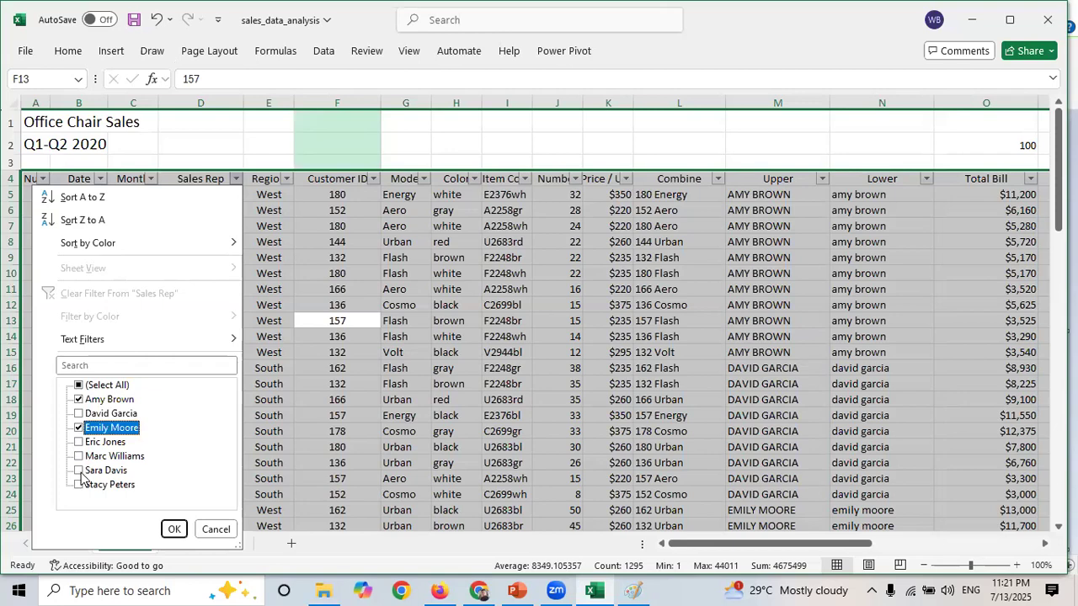
{"action": "left_click", "coordinate": [174, 533]}
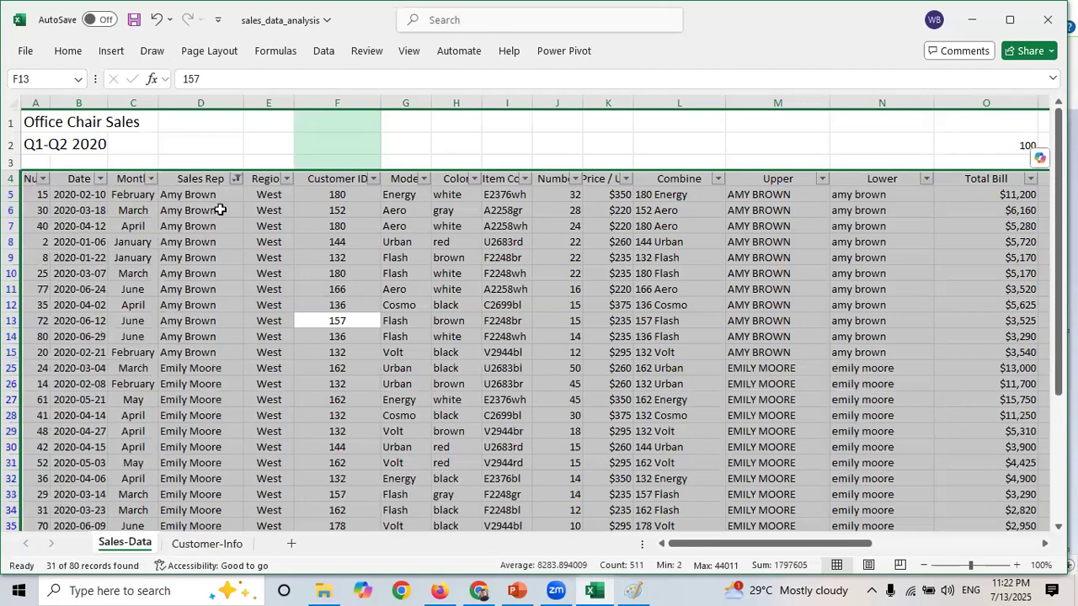
- Clear the Sales Rep filter by reselecting all representatives
{"action": "left_click_drag", "start_coordinate": [216, 210], "coordinate": [216, 368]}
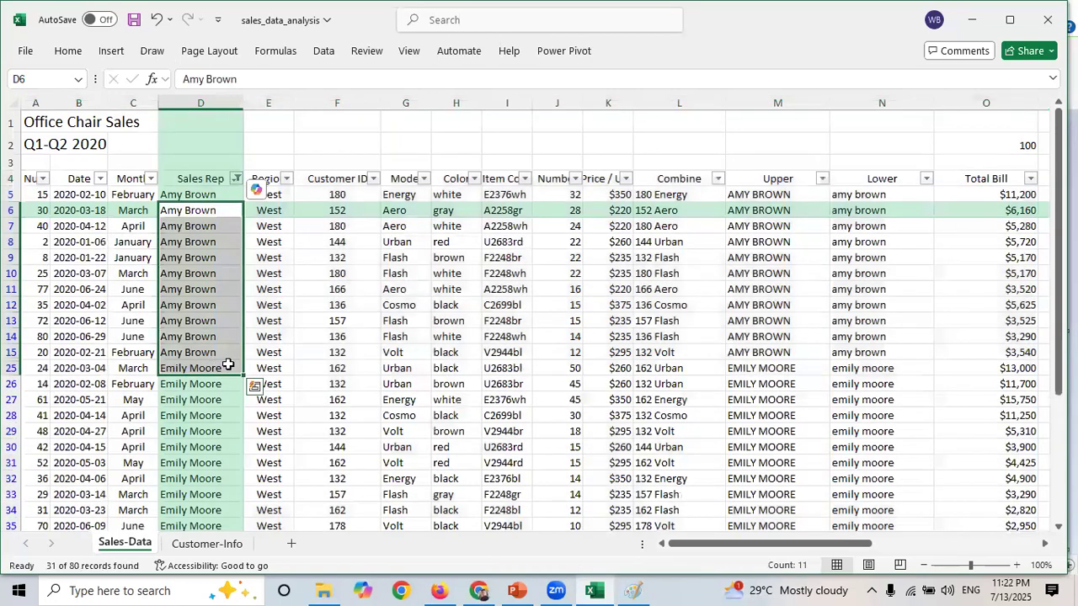
{"action": "left_click_drag", "start_coordinate": [1059, 260], "coordinate": [1059, 386]}
{"action": "left_click_drag", "start_coordinate": [1058, 260], "coordinate": [1059, 137]}
{"action": "left_click", "coordinate": [238, 179]}
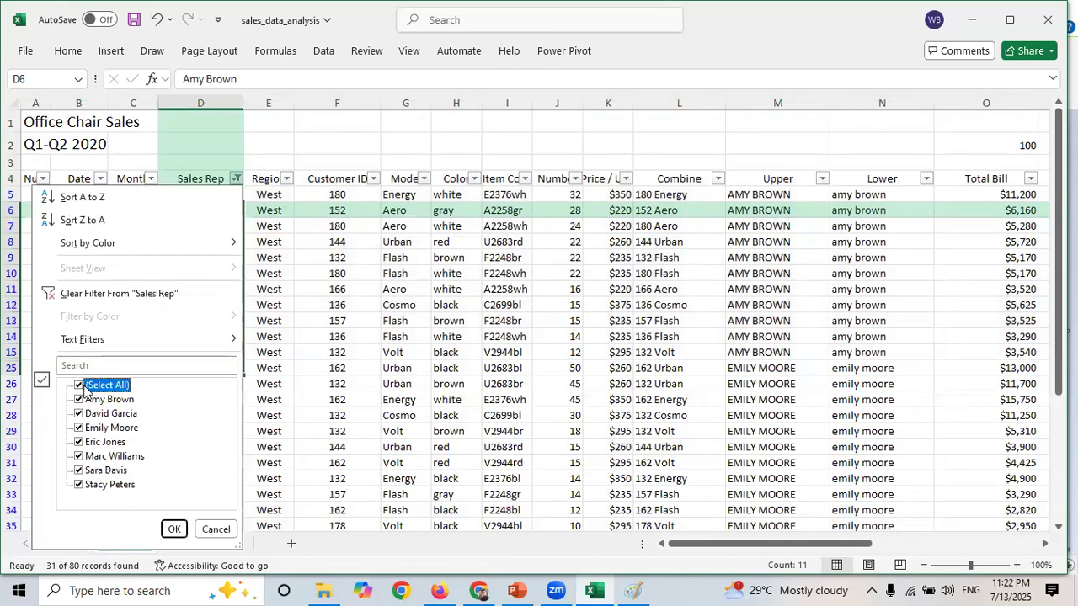
{"action": "left_click", "coordinate": [174, 529]}
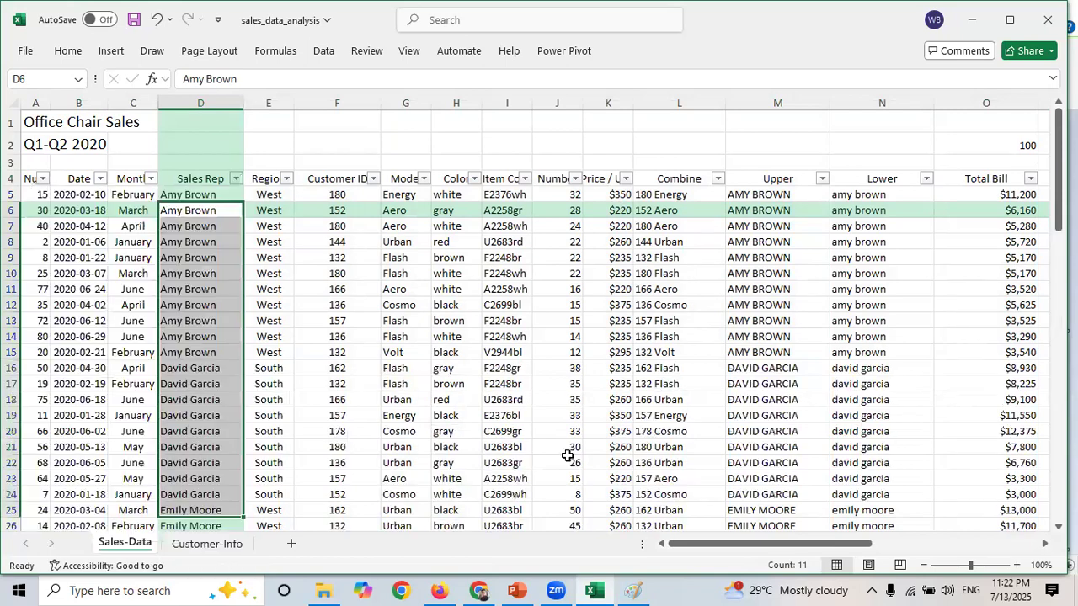
- Apply a custom Number filter for values greater than or equal to 50 and less than or equal to 30
{"action": "left_click_drag", "start_coordinate": [772, 546], "coordinate": [816, 545]}
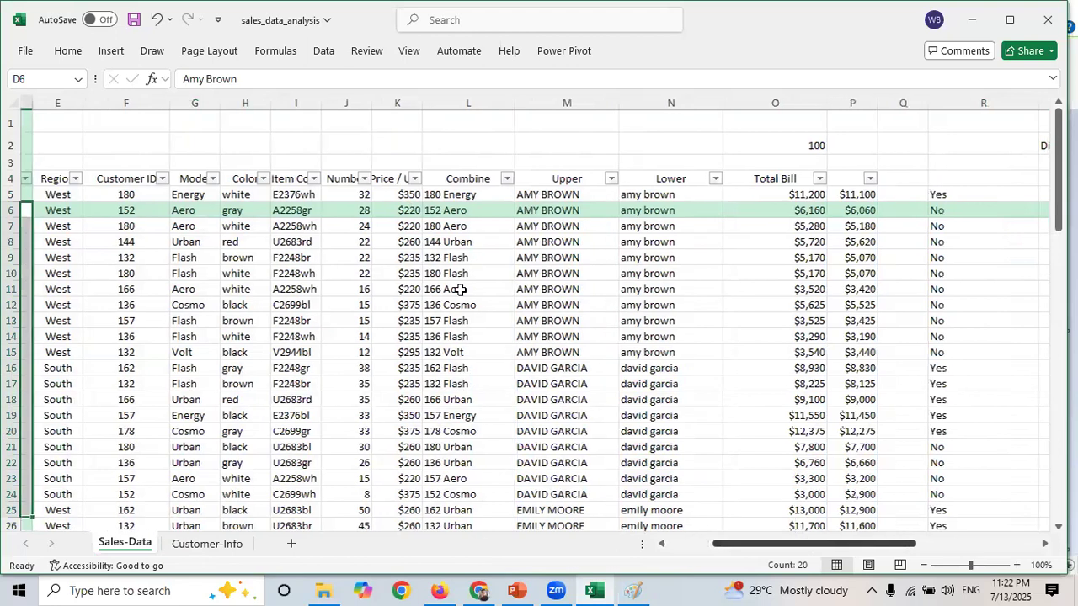
{"action": "left_click", "coordinate": [365, 178]}
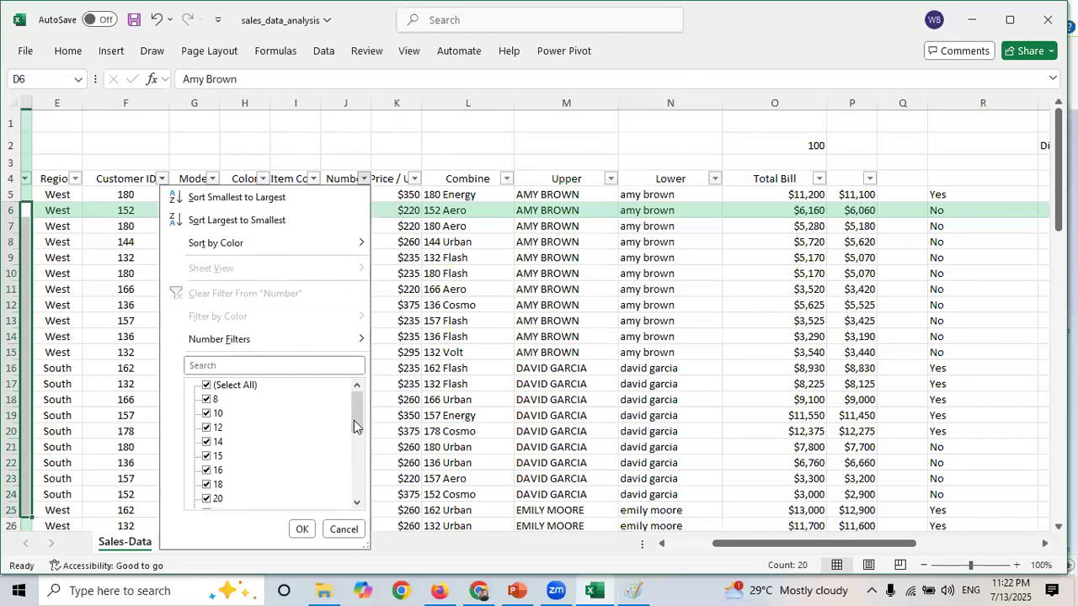
{"action": "left_click_drag", "start_coordinate": [356, 428], "coordinate": [356, 389]}
{"action": "mouse_move", "coordinate": [235, 337]}
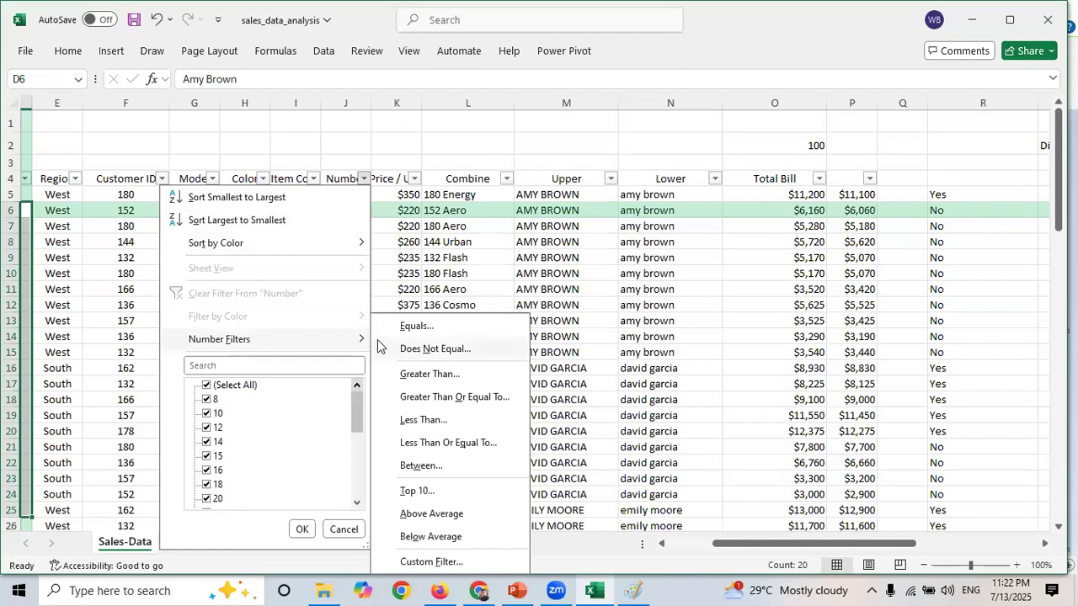
{"action": "left_click", "coordinate": [421, 466]}
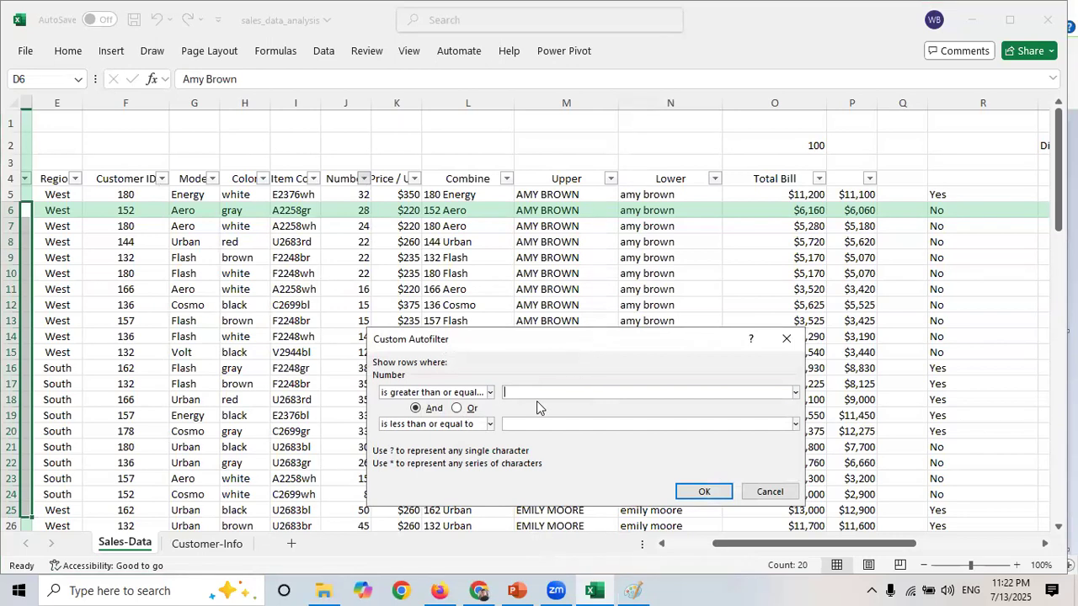
{"action": "type", "text": "50"}
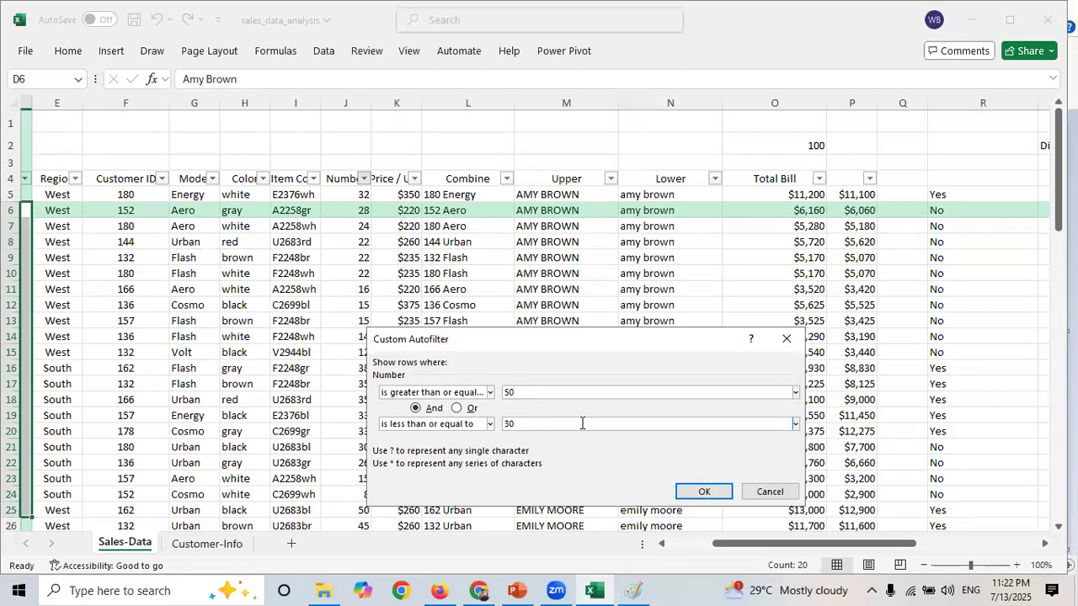
{"action": "left_click", "coordinate": [702, 493]}
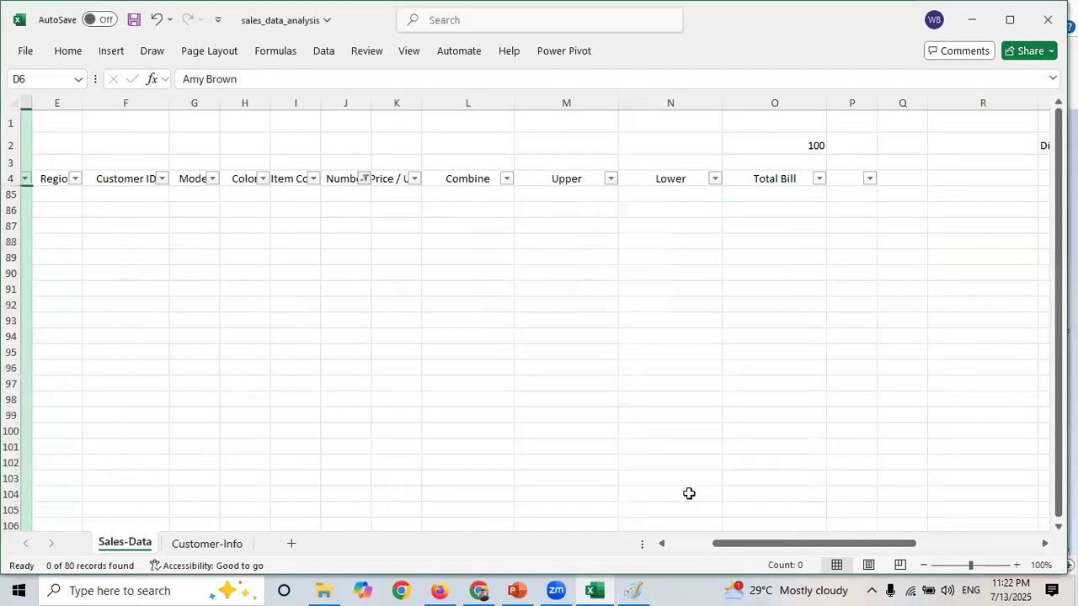
- Undo the custom Number filter
{"action": "mouse_move", "coordinate": [1058, 259]}
{"action": "left_mouse_down"}
{"action": "mouse_move", "coordinate": [1042, 265]}
{"action": "mouse_move", "coordinate": [1057, 274]}
{"action": "left_mouse_up"}
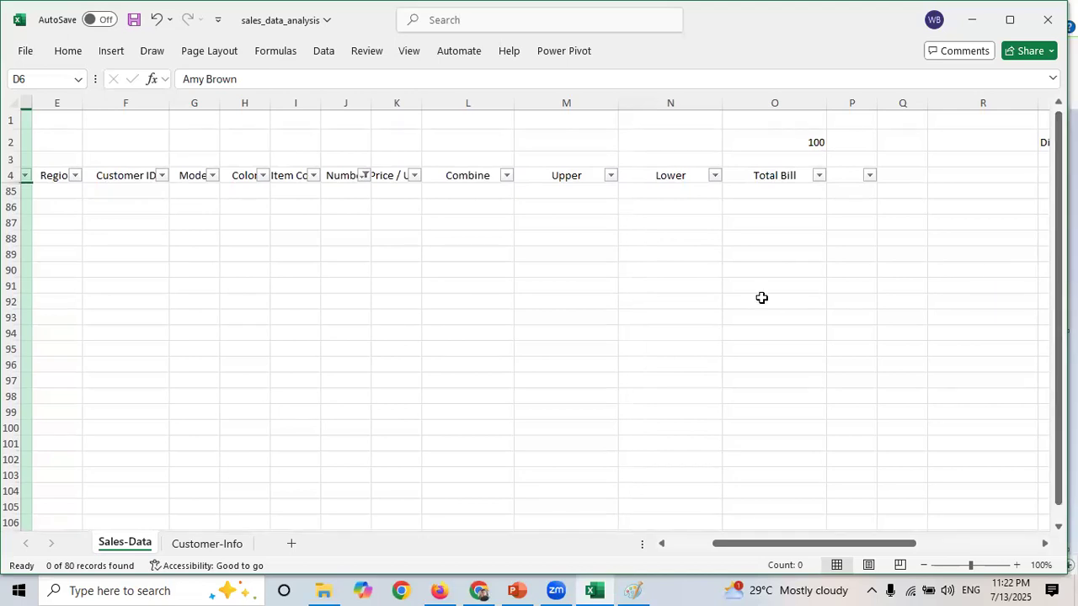
{"action": "left_click", "coordinate": [703, 317]}
{"action": "key", "text": "ctrl+z"}
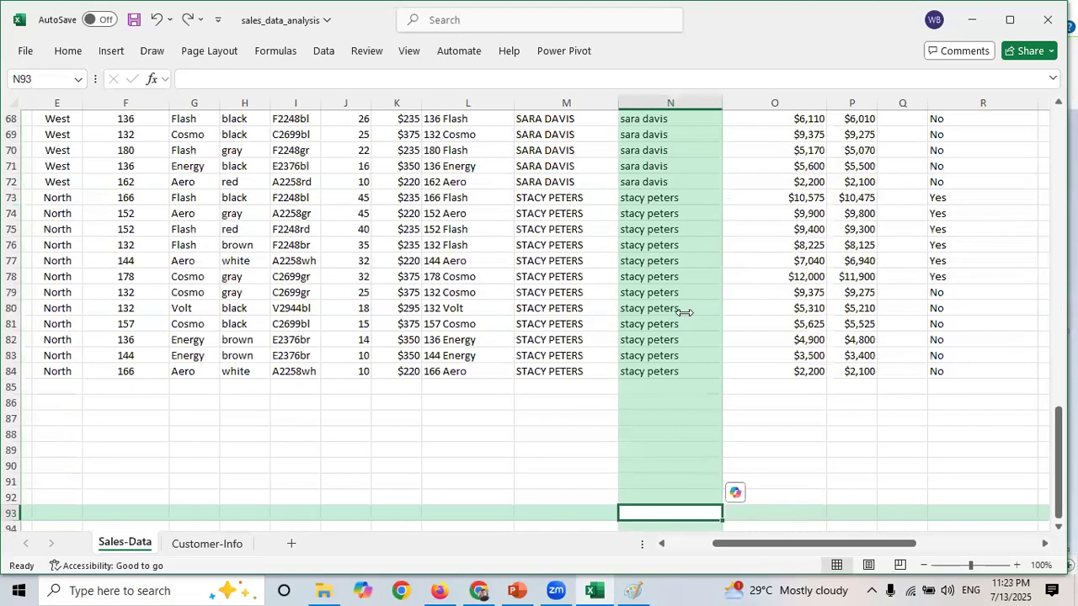
- Filter the Number column to show only values greater than 35
{"action": "left_click_drag", "start_coordinate": [1059, 425], "coordinate": [1059, 252]}
{"action": "left_click", "coordinate": [399, 310]}
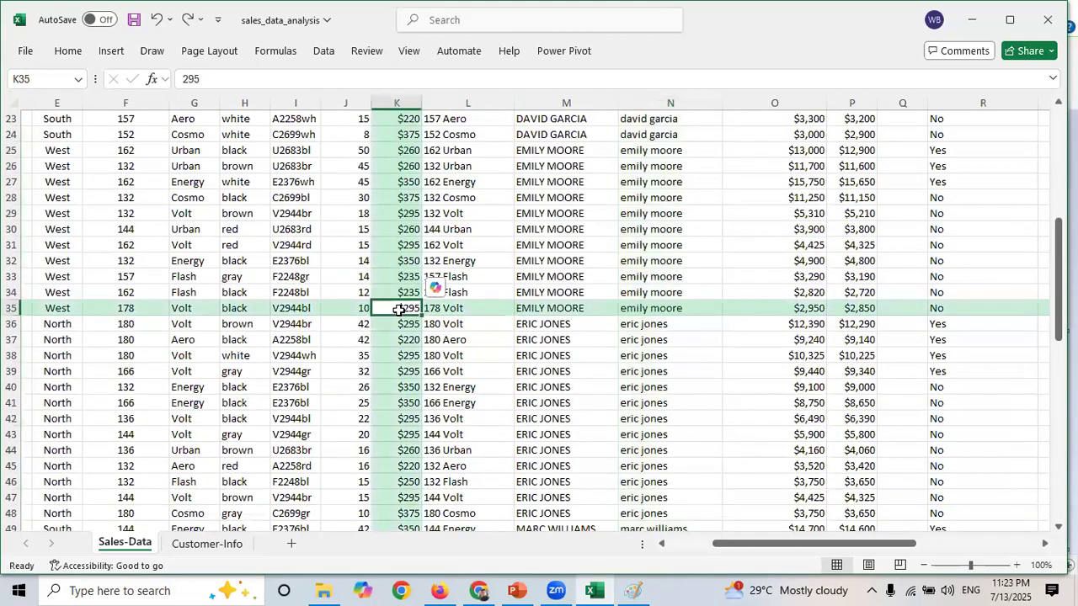
{"action": "key", "text": "ctrl+a"}
{"action": "left_click_drag", "start_coordinate": [1059, 232], "coordinate": [1058, 118]}
{"action": "left_click", "coordinate": [678, 261]}
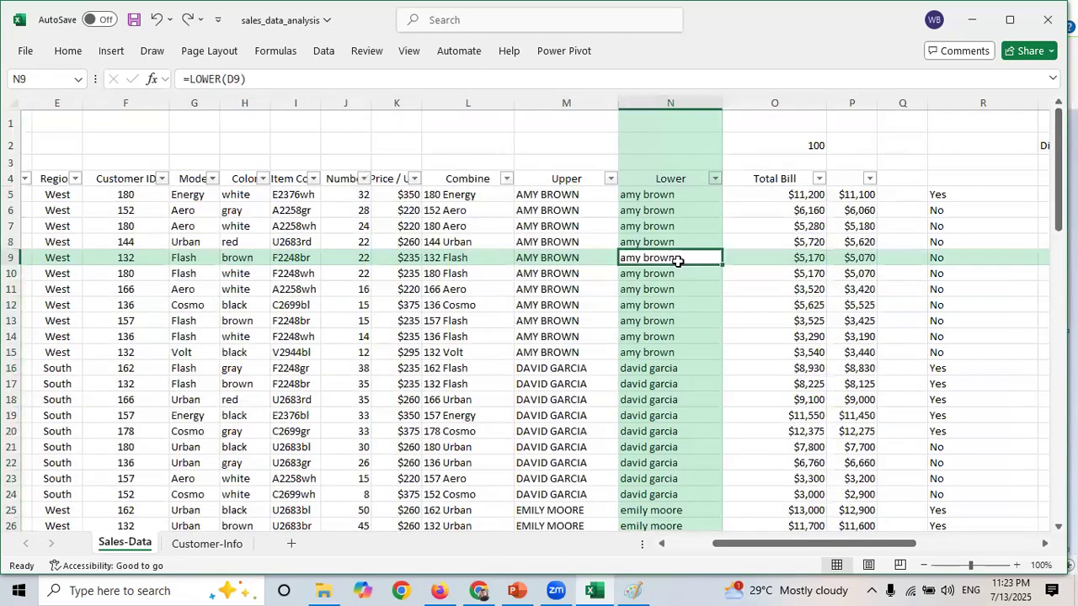
{"action": "left_click", "coordinate": [365, 180]}
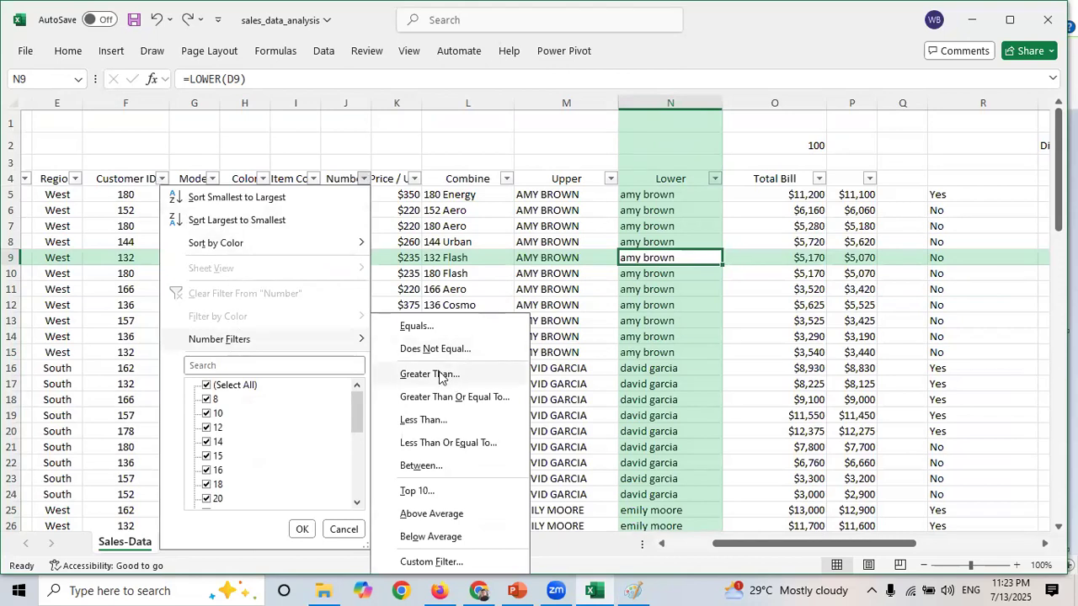
{"action": "left_click", "coordinate": [451, 379]}
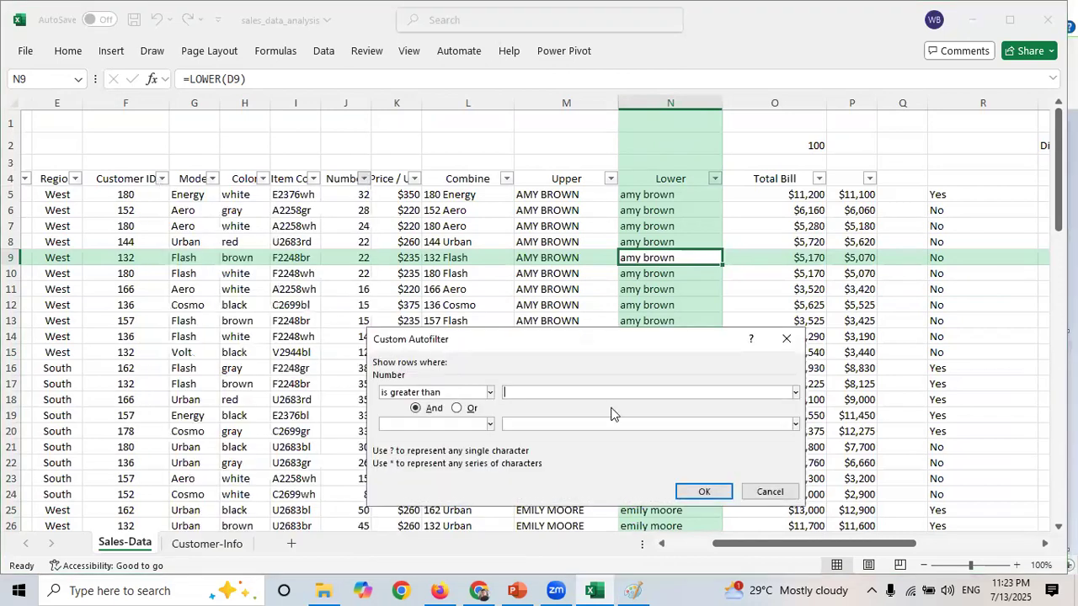
{"action": "type", "text": "35"}
{"action": "left_click", "coordinate": [704, 496]}
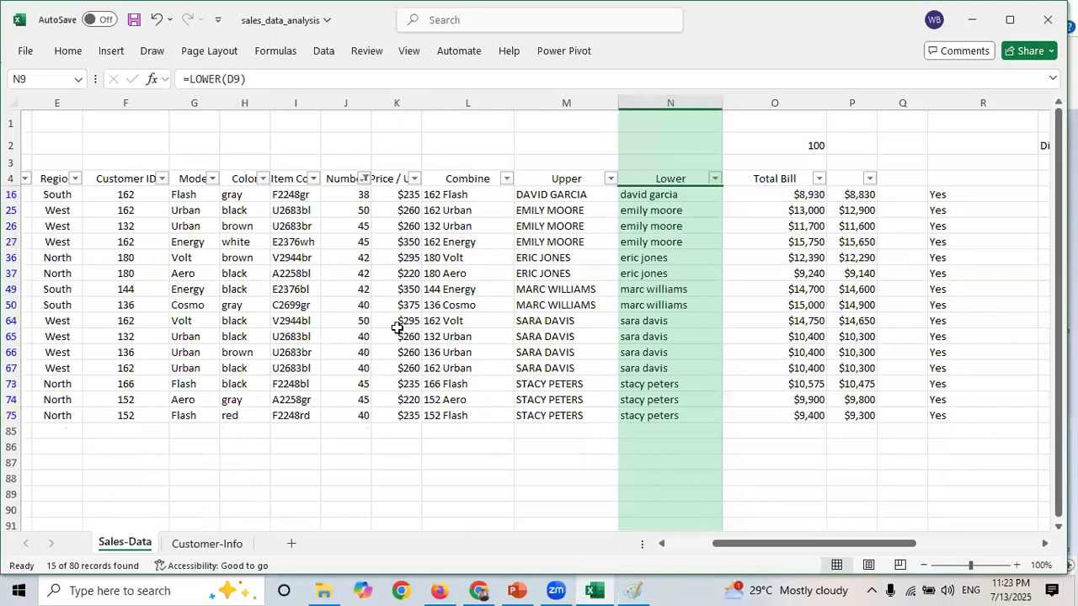
- Clear the filter from the Number column
{"action": "left_click_drag", "start_coordinate": [93, 210], "coordinate": [439, 413]}
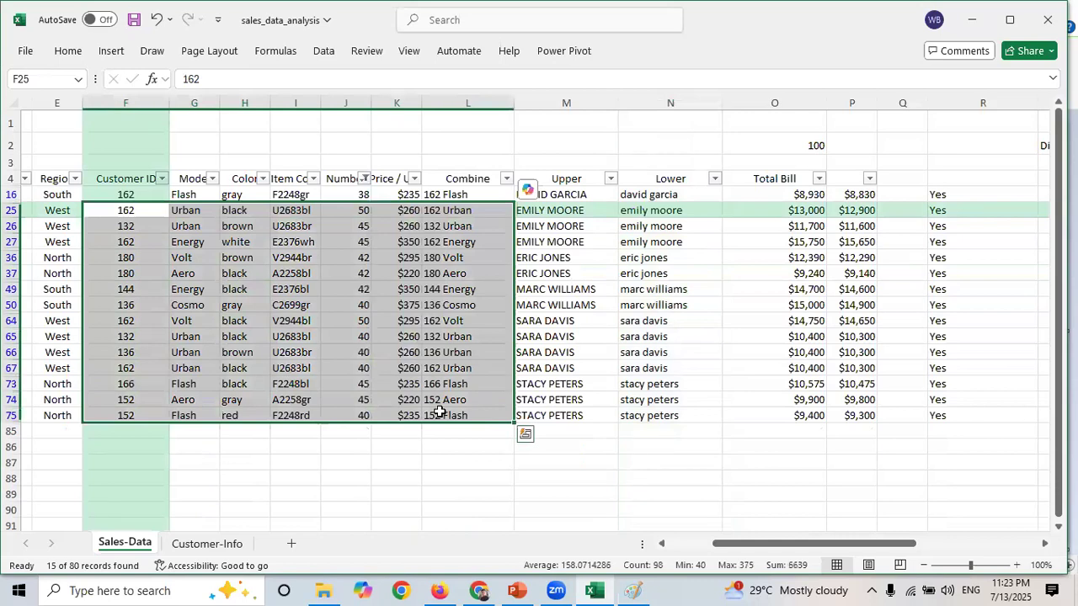
{"action": "left_click", "coordinate": [366, 180]}
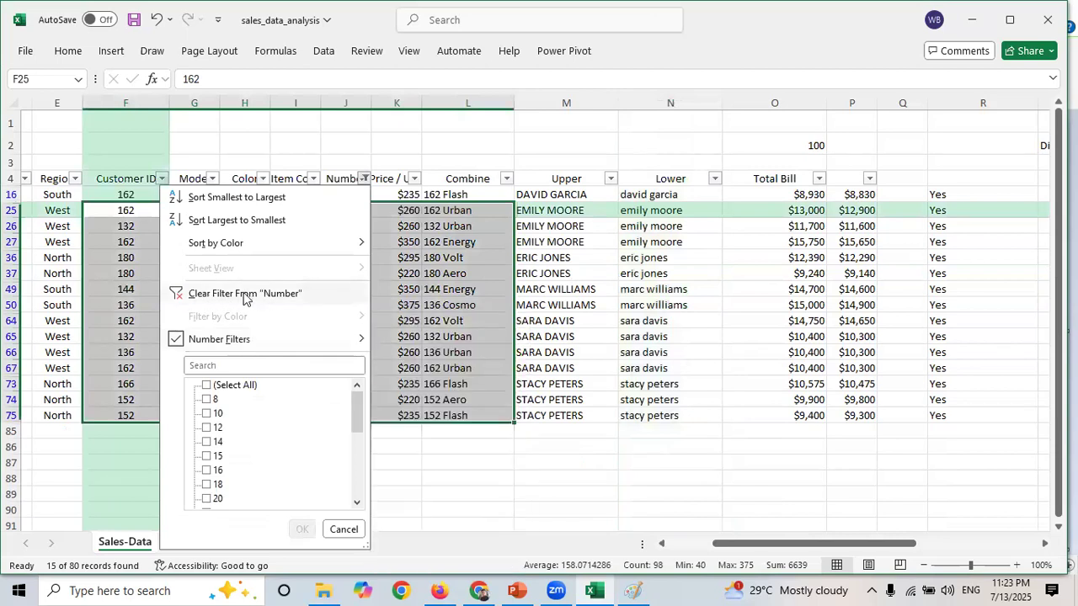
{"action": "left_click", "coordinate": [243, 294]}
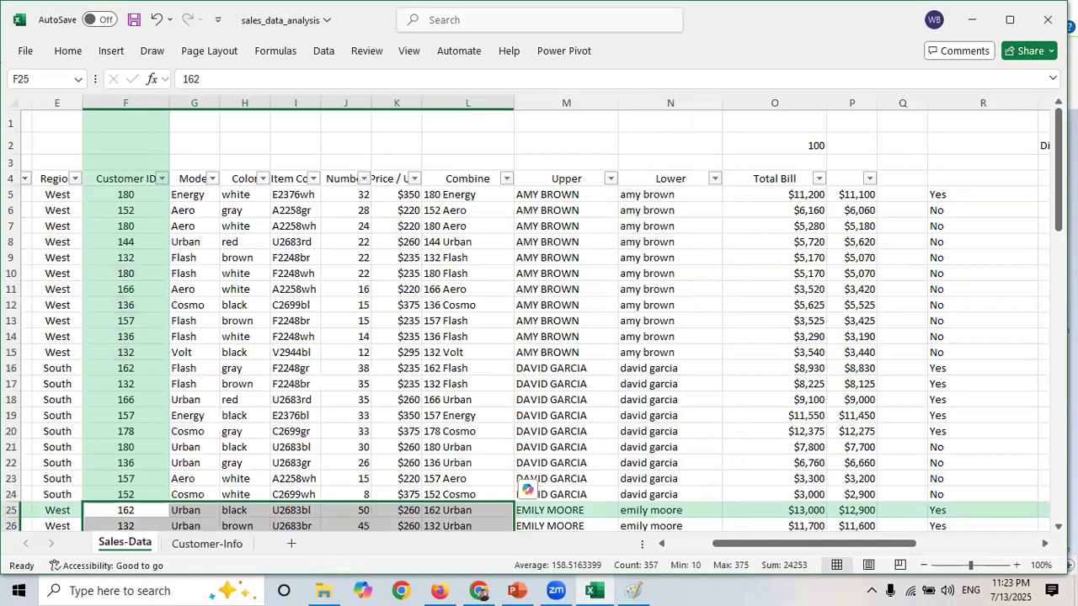
- Filter the Color column to show only brown items
{"action": "mouse_move", "coordinate": [1059, 219]}
{"action": "left_mouse_down"}
{"action": "mouse_move", "coordinate": [1059, 280]}
{"action": "mouse_move", "coordinate": [1054, 204]}
{"action": "left_mouse_up"}
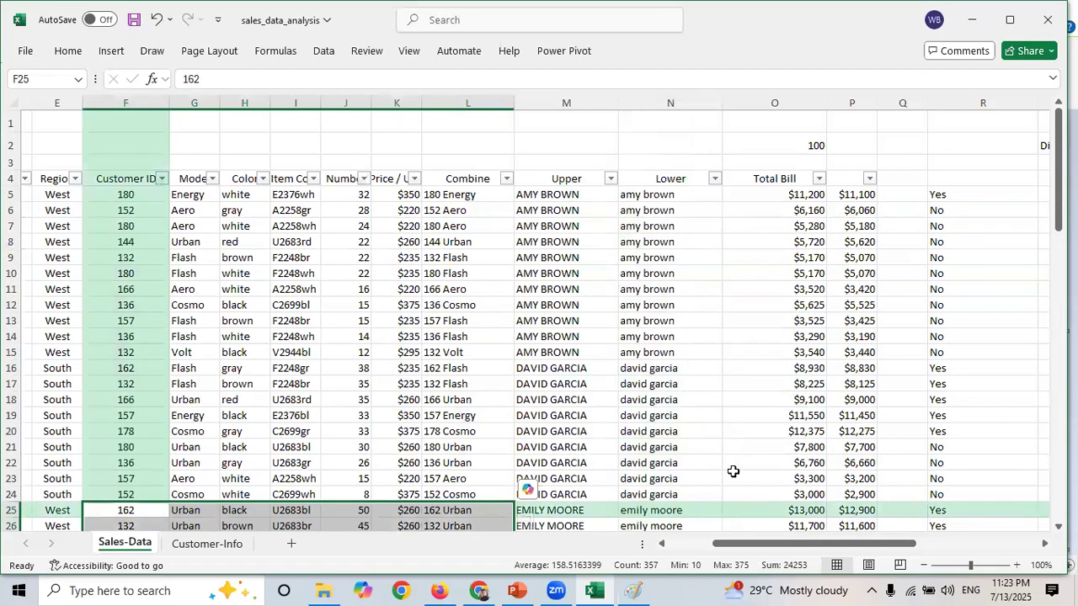
{"action": "left_click_drag", "start_coordinate": [762, 548], "coordinate": [671, 552]}
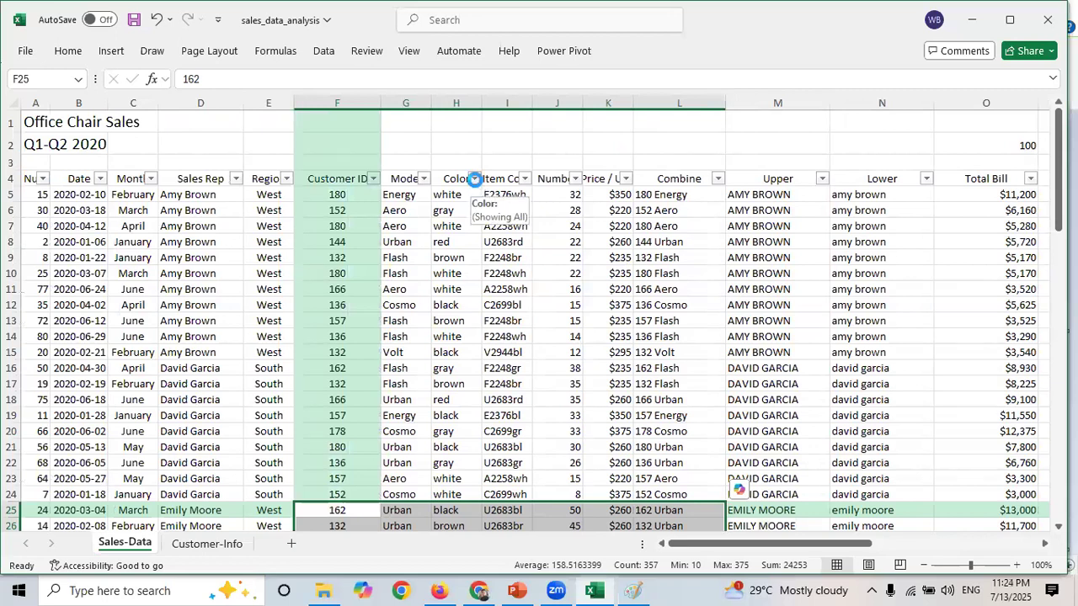
{"action": "left_click", "coordinate": [475, 180]}
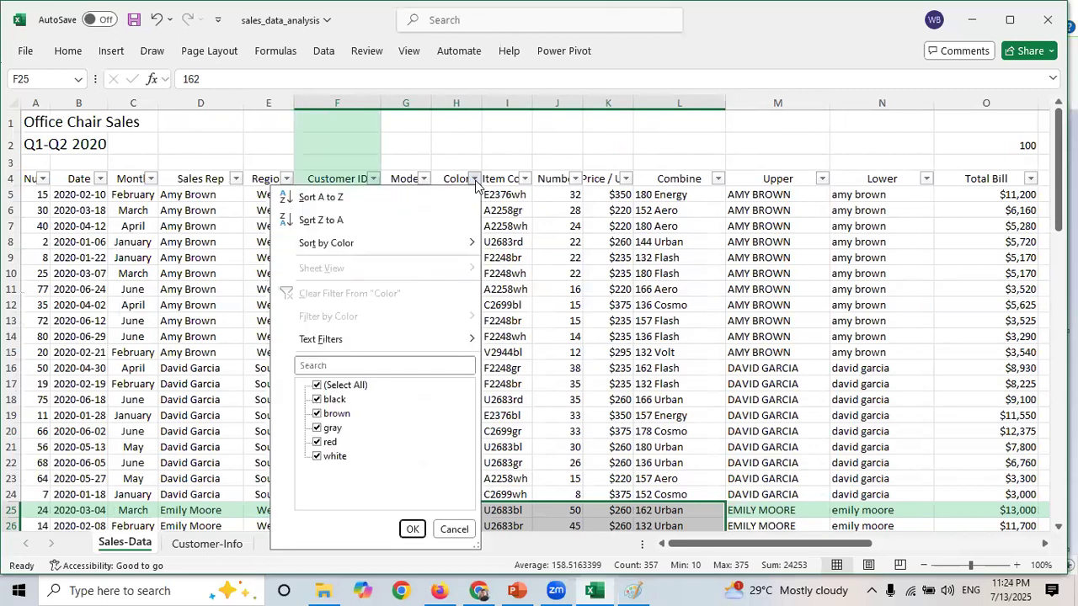
{"action": "left_click", "coordinate": [320, 387]}
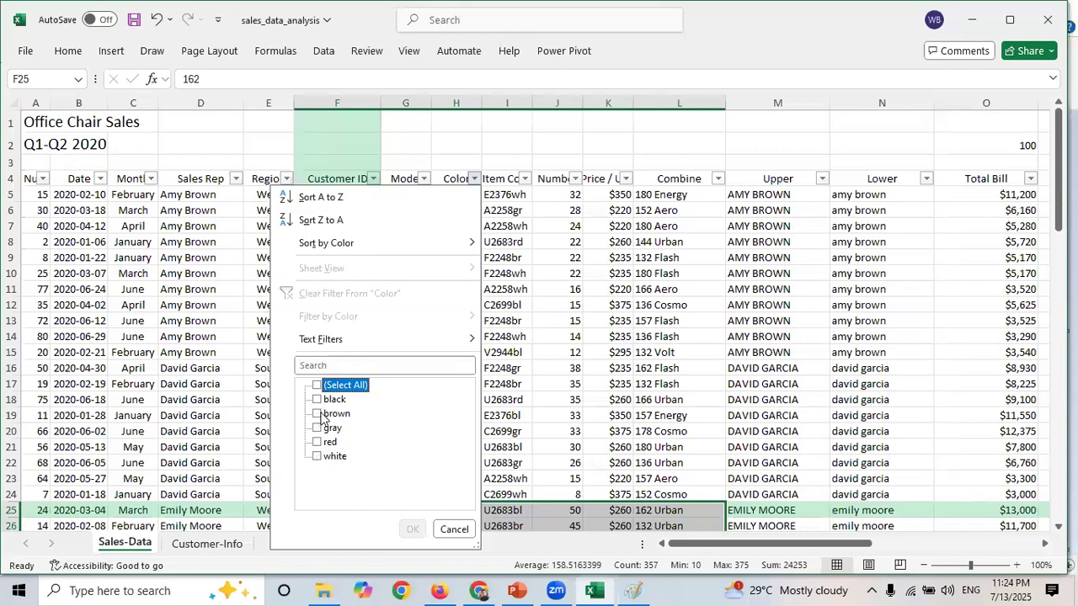
{"action": "left_click", "coordinate": [320, 416]}
{"action": "left_click", "coordinate": [411, 528]}
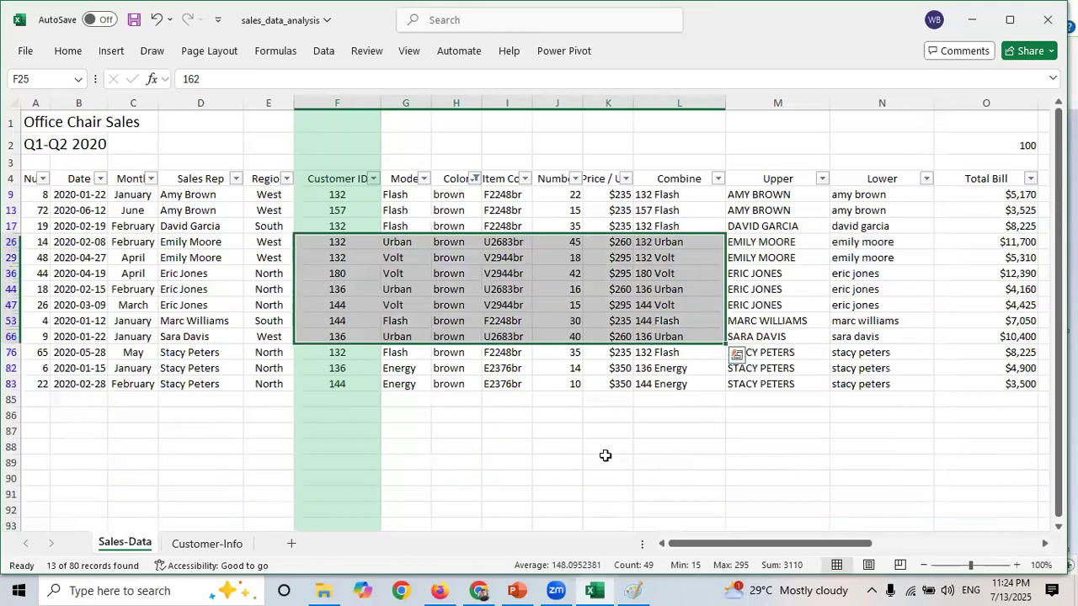
- Clear the filter from the Color column so all sales rows show again
{"action": "left_click", "coordinate": [674, 414]}
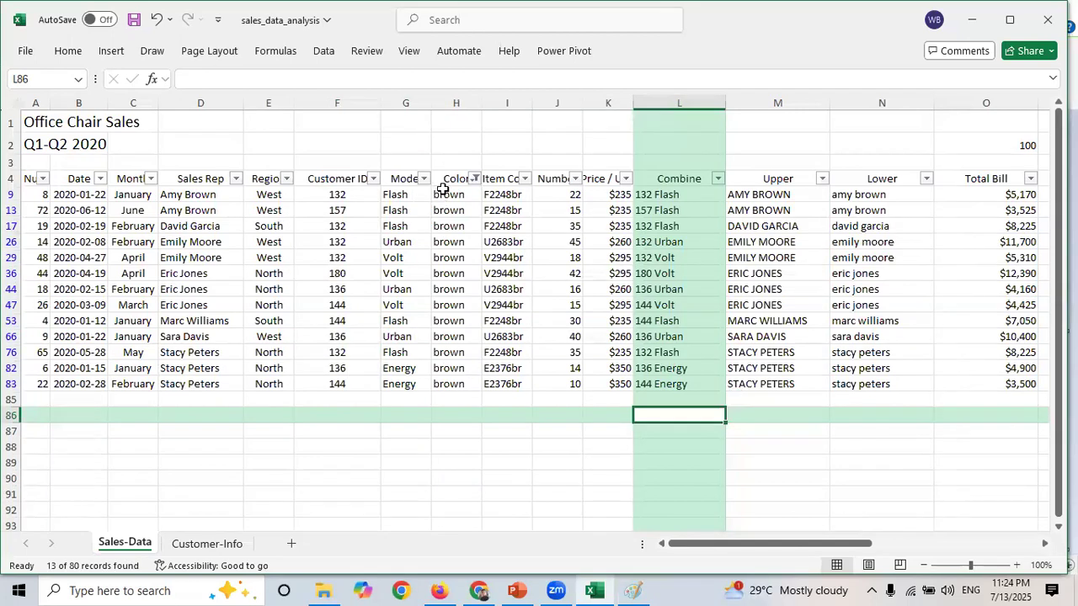
{"action": "left_click_drag", "start_coordinate": [445, 188], "coordinate": [453, 386]}
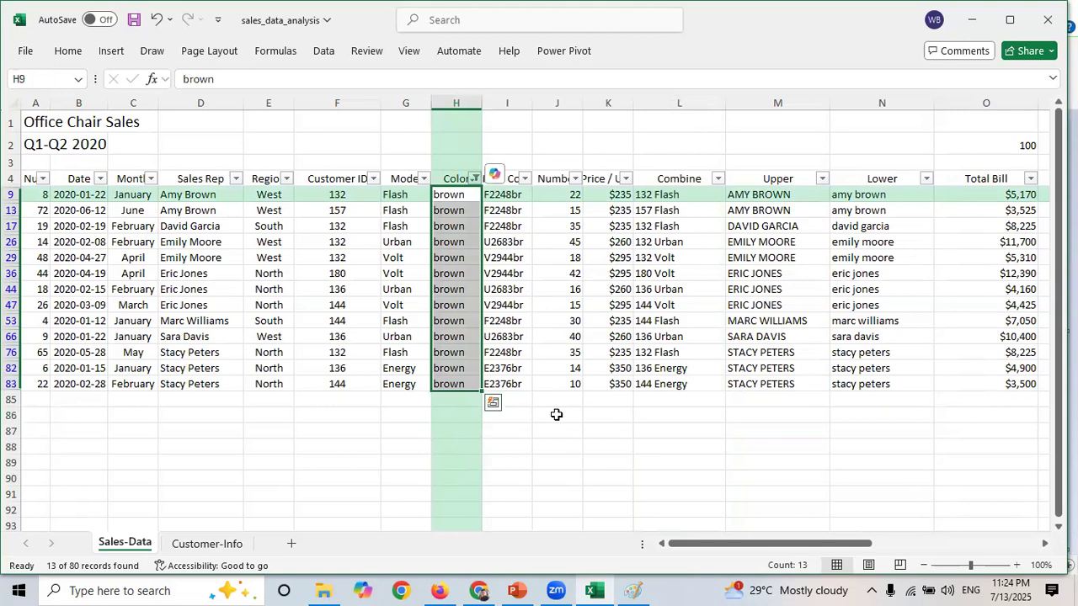
{"action": "left_click", "coordinate": [281, 323]}
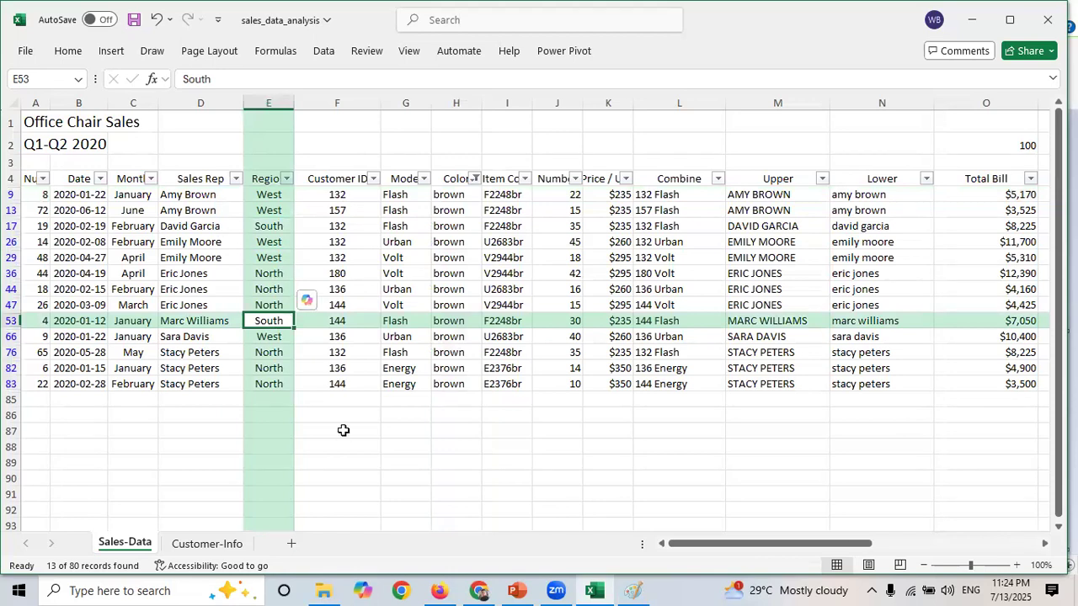
{"action": "left_click", "coordinate": [476, 178]}
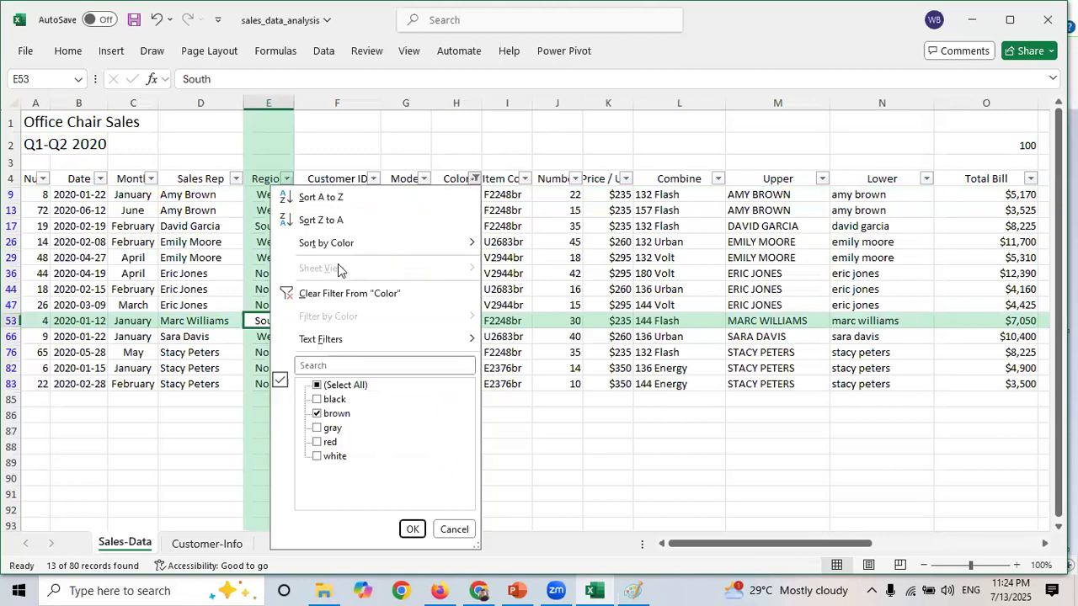
{"action": "left_click", "coordinate": [305, 294]}
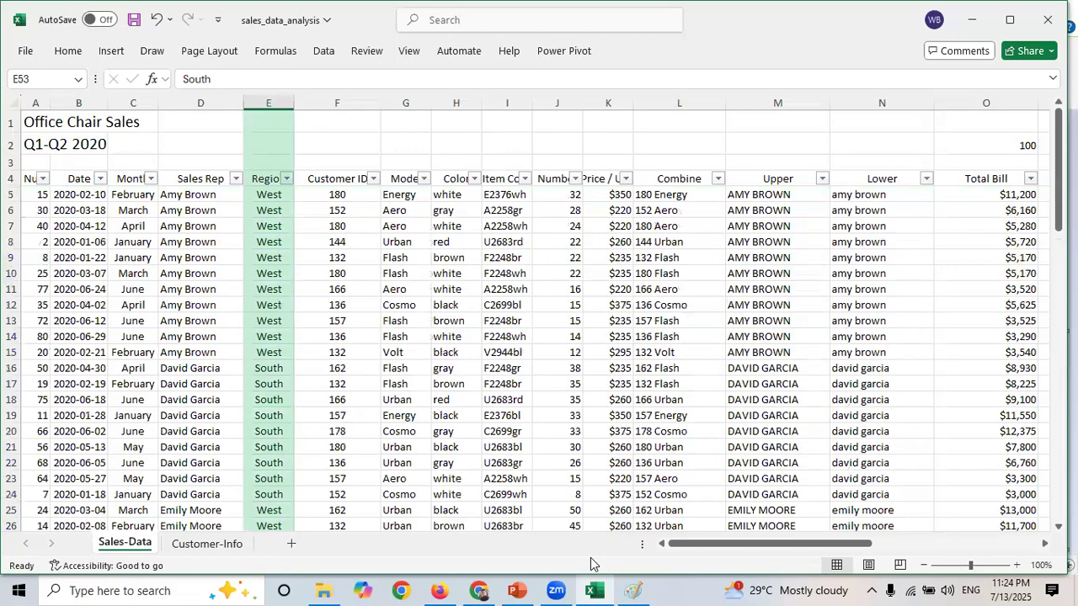
{"action": "left_click", "coordinate": [192, 546]}
{"action": "left_click", "coordinate": [360, 312]}
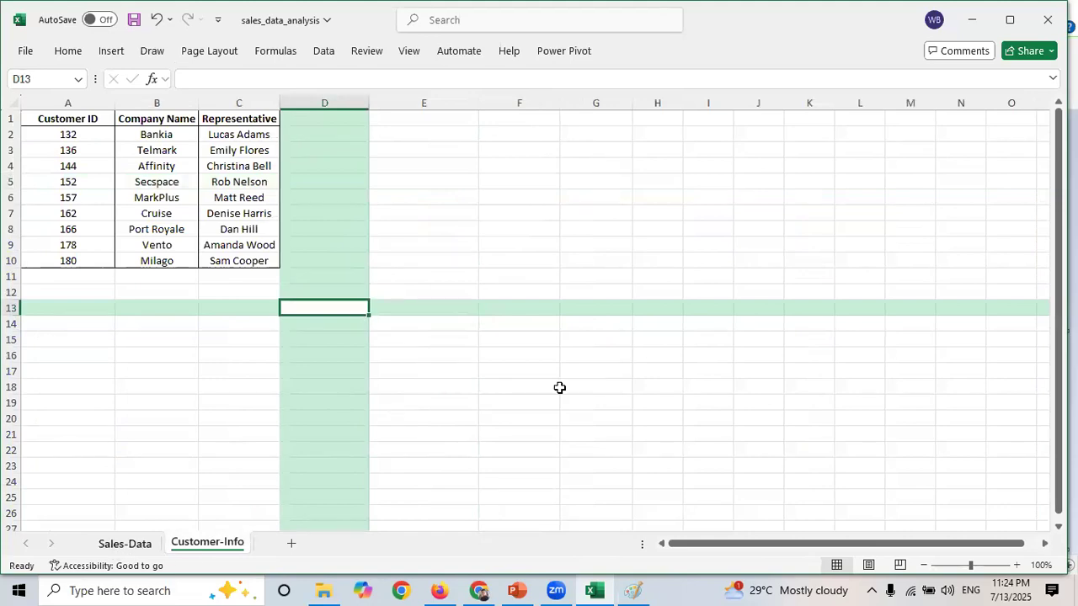
{"action": "key", "text": "ctrl+Page_Up"}
{"action": "left_click_drag", "start_coordinate": [813, 545], "coordinate": [977, 546]}
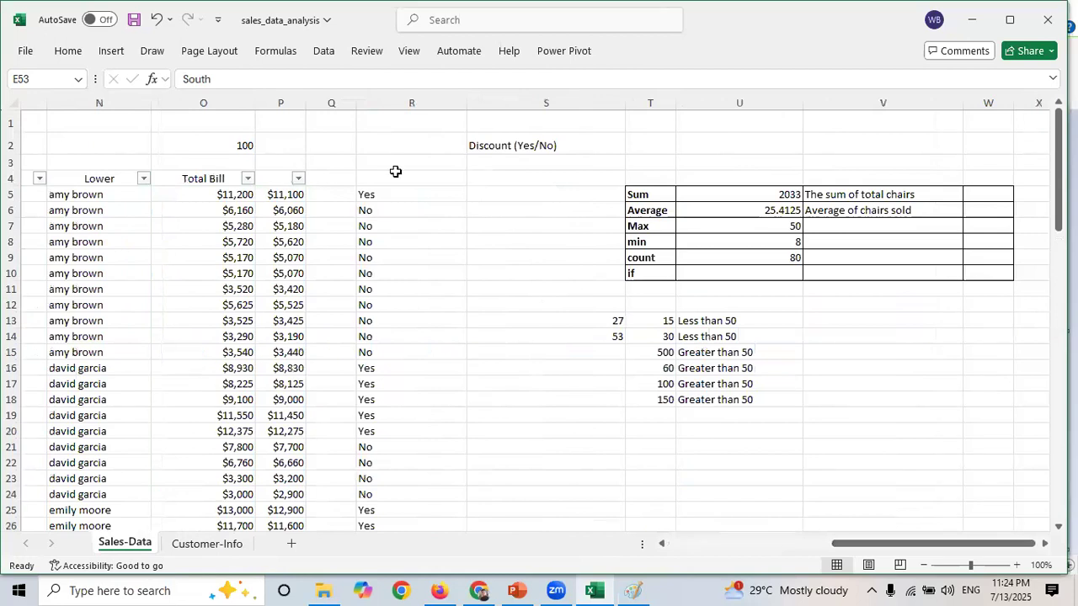
{"action": "right_click", "coordinate": [329, 105]}
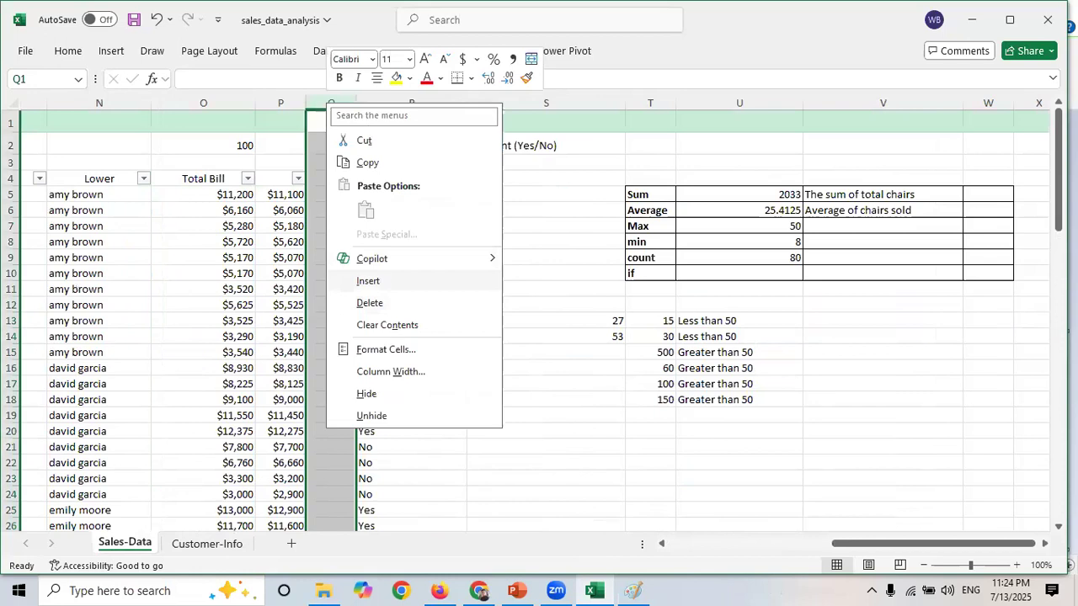
{"action": "left_click", "coordinate": [1053, 215]}
{"action": "left_click_drag", "start_coordinate": [1053, 215], "coordinate": [1053, 274]}
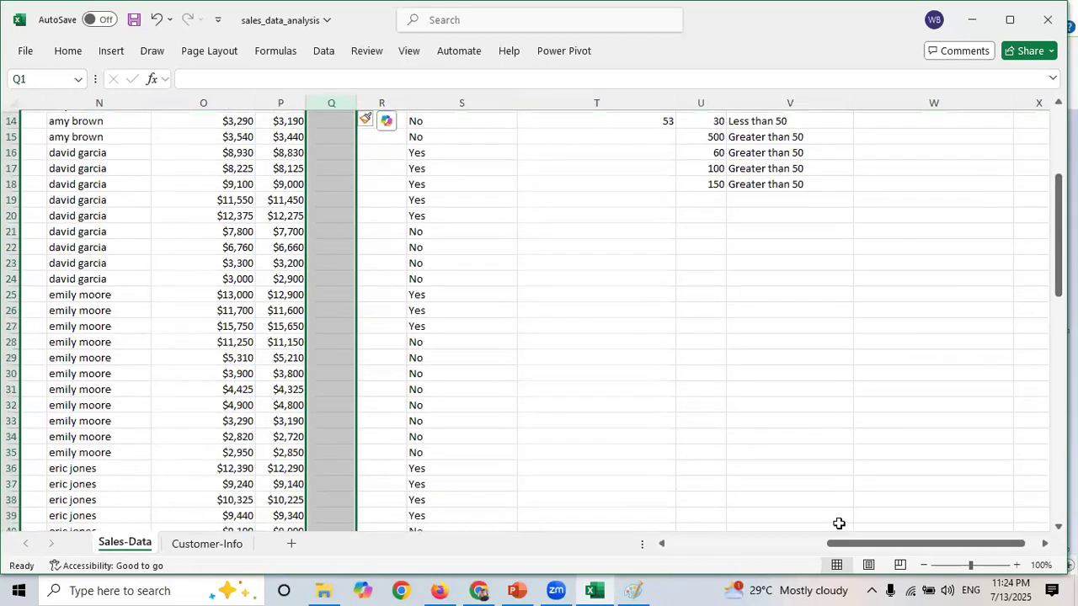
{"action": "left_click_drag", "start_coordinate": [613, 281], "coordinate": [909, 491]}
{"action": "left_click_drag", "start_coordinate": [853, 540], "coordinate": [845, 562]}
- Try to enter a FILTER formula in T24 on range A5:P84 with "red" as the include argument
{"action": "left_click", "coordinate": [607, 279]}
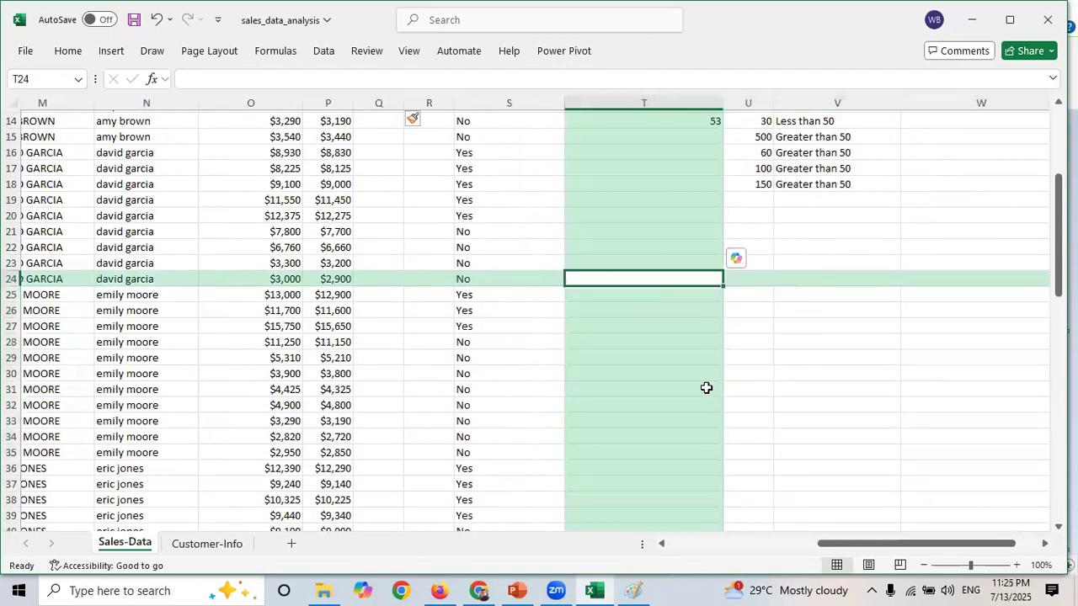
{"action": "type", "text": "=filter"}
{"action": "key", "text": "Tab"}
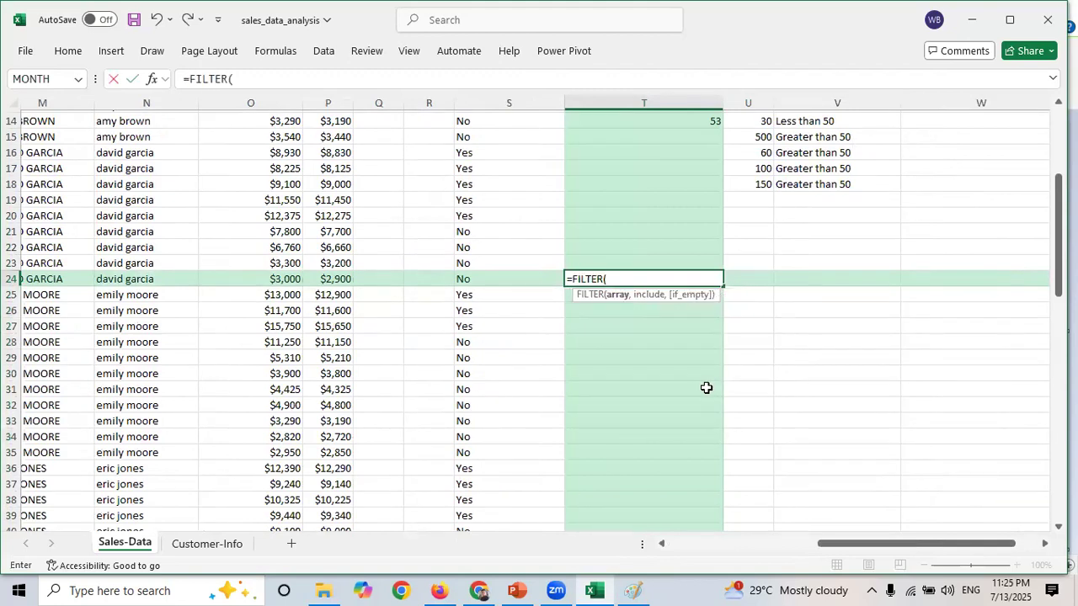
{"action": "left_click", "coordinate": [736, 547]}
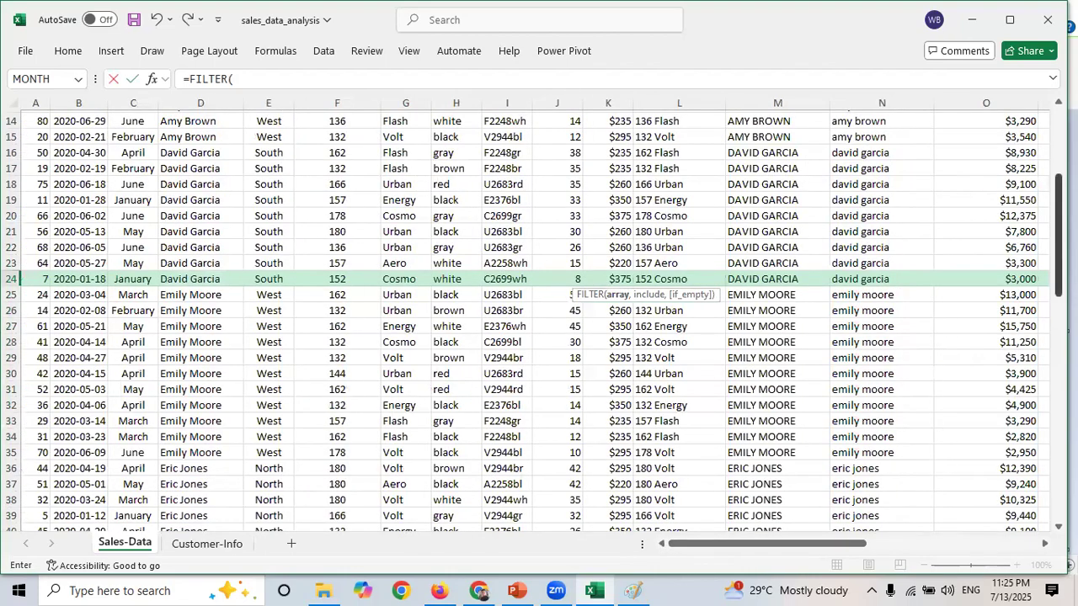
{"action": "left_click_drag", "start_coordinate": [1059, 236], "coordinate": [1058, 171]}
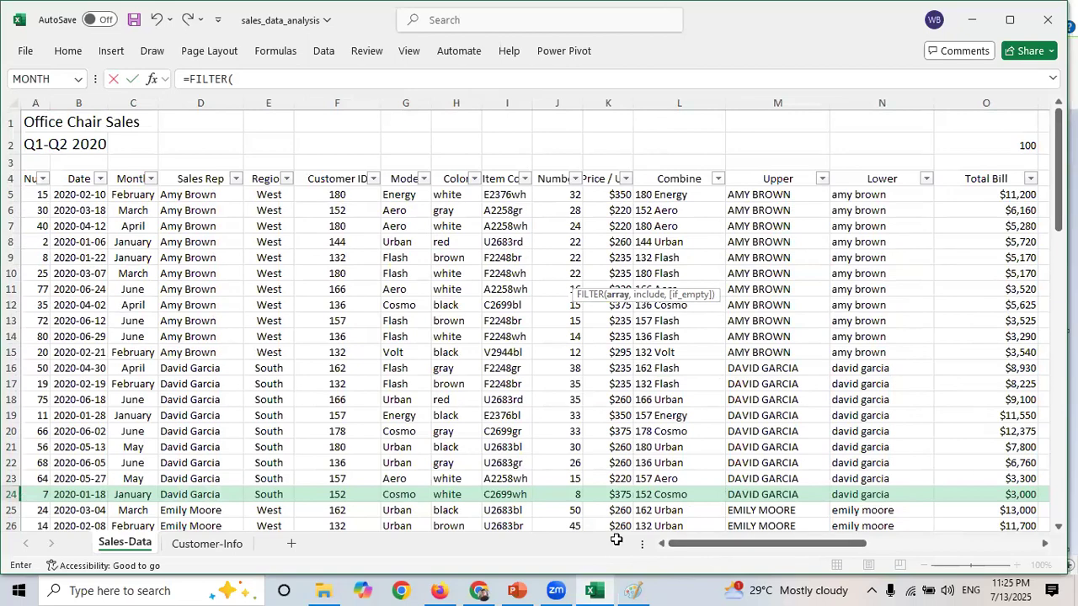
{"action": "left_click", "coordinate": [38, 194]}
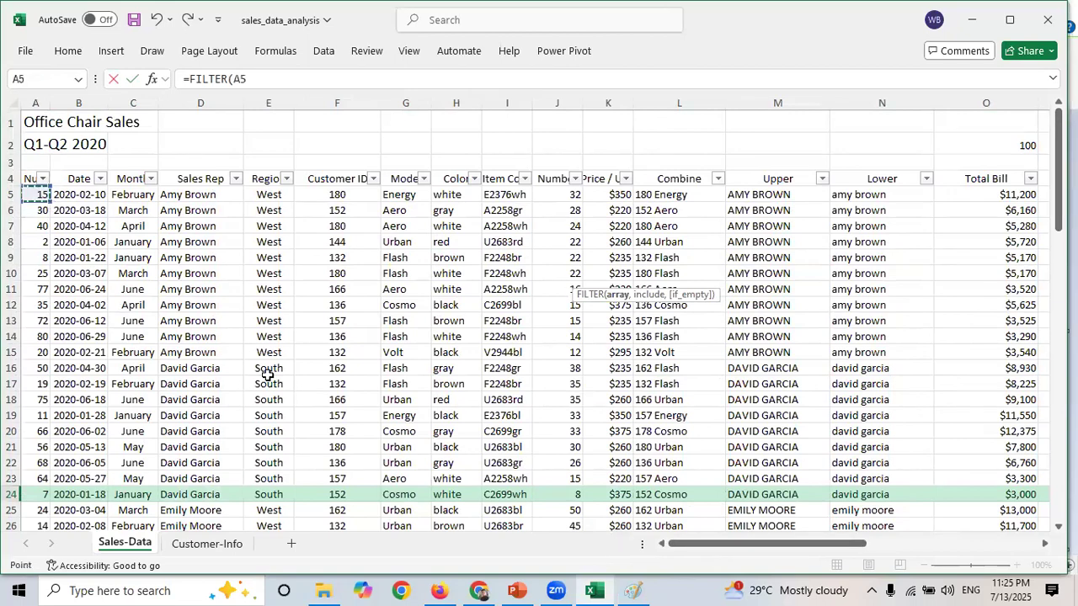
{"action": "key", "text": "ctrl+shift+Right"}
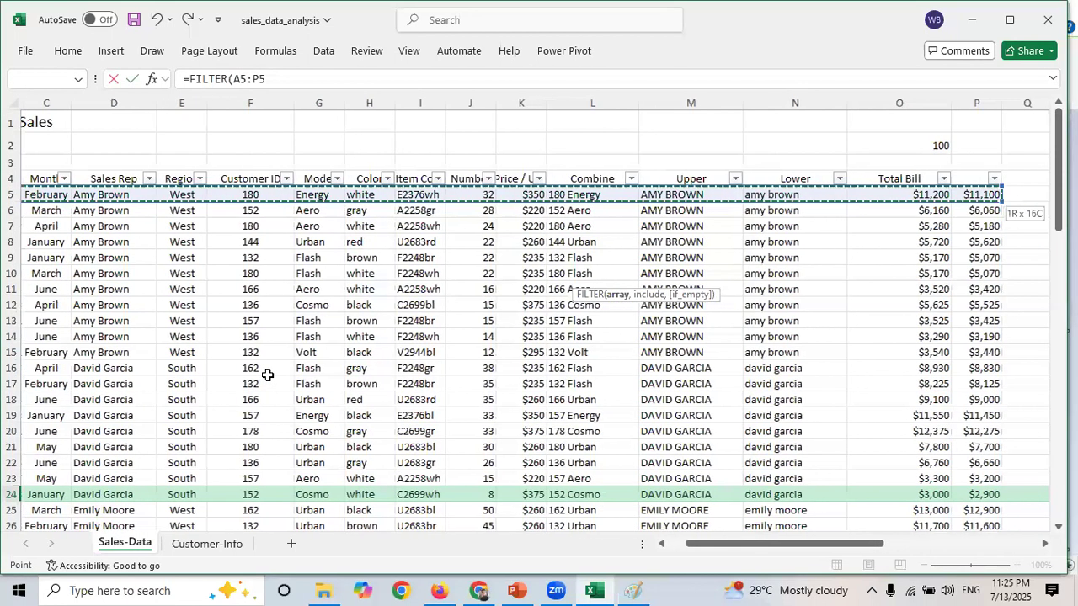
{"action": "key", "text": "ctrl+shift+Down"}
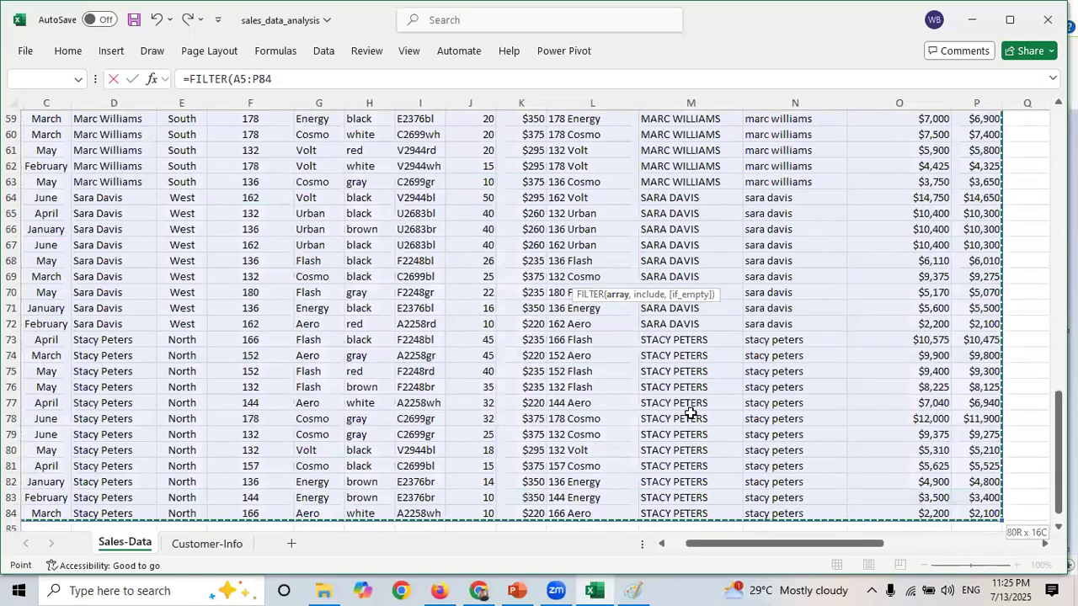
{"action": "left_click", "coordinate": [301, 82]}
{"action": "type", "text": ","}
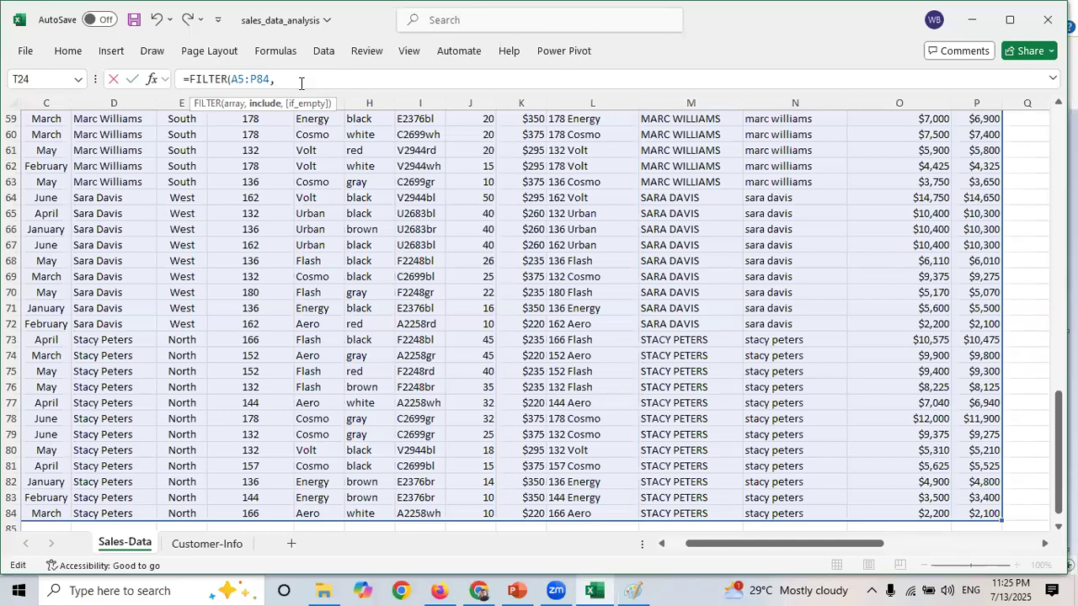
{"action": "type", "text": "\"\""}
{"action": "type", "text": "red"}
{"action": "type", "text": ")"}
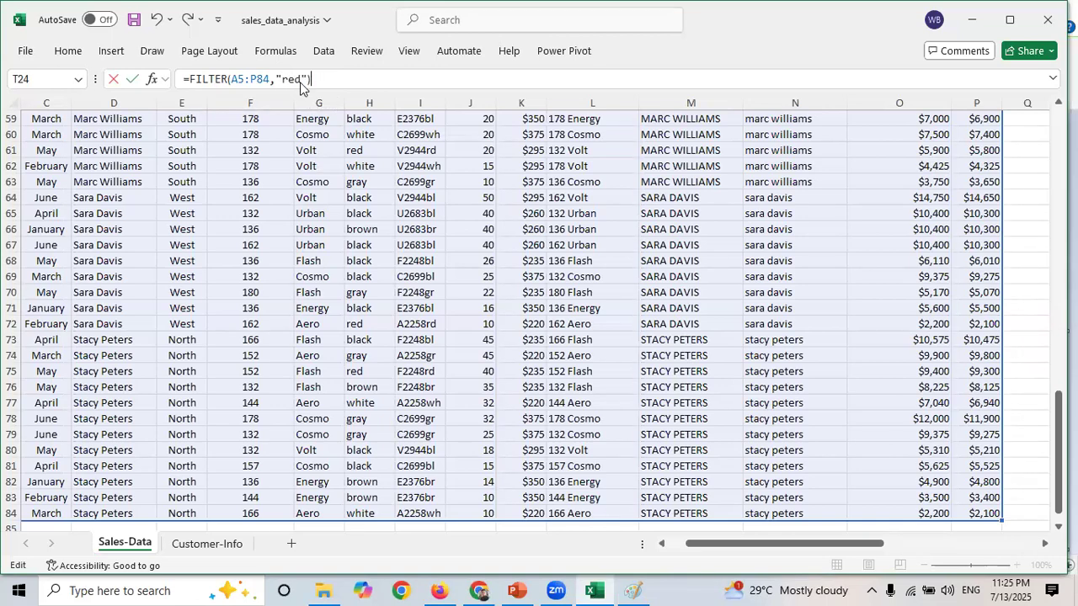
{"action": "key", "text": "Return"}
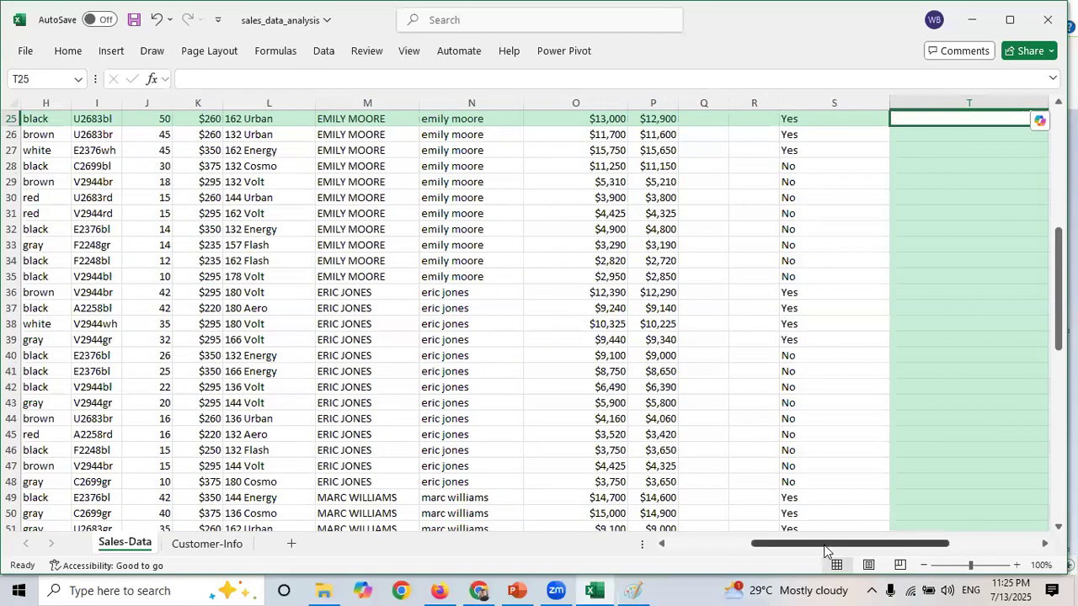
- Delete the FILTER formula from cell T24
{"action": "left_click", "coordinate": [951, 545]}
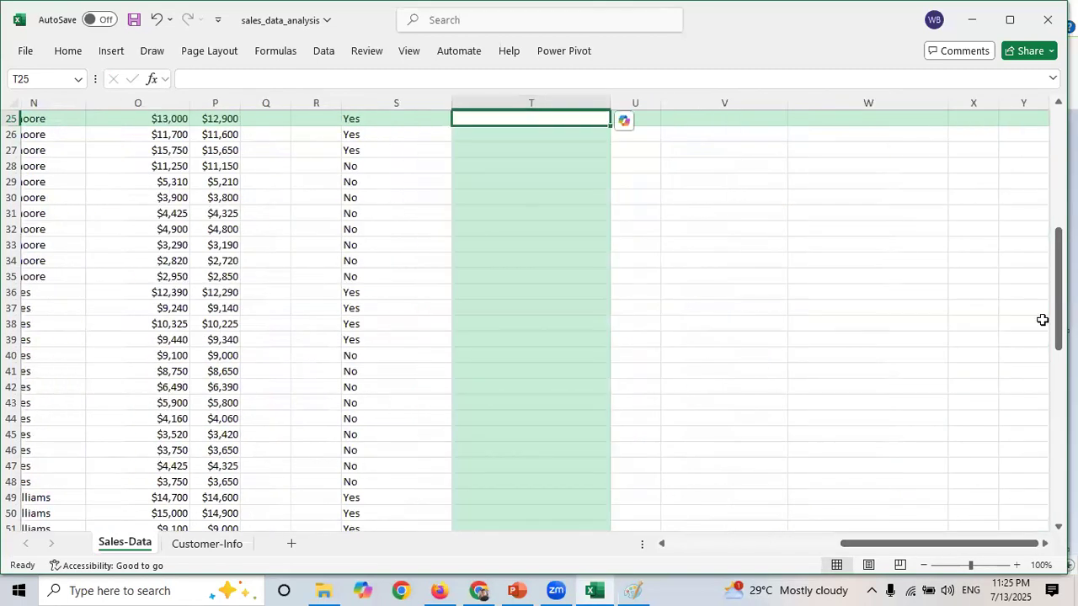
{"action": "left_click_drag", "start_coordinate": [1059, 333], "coordinate": [1059, 250]}
{"action": "left_click", "coordinate": [555, 369]}
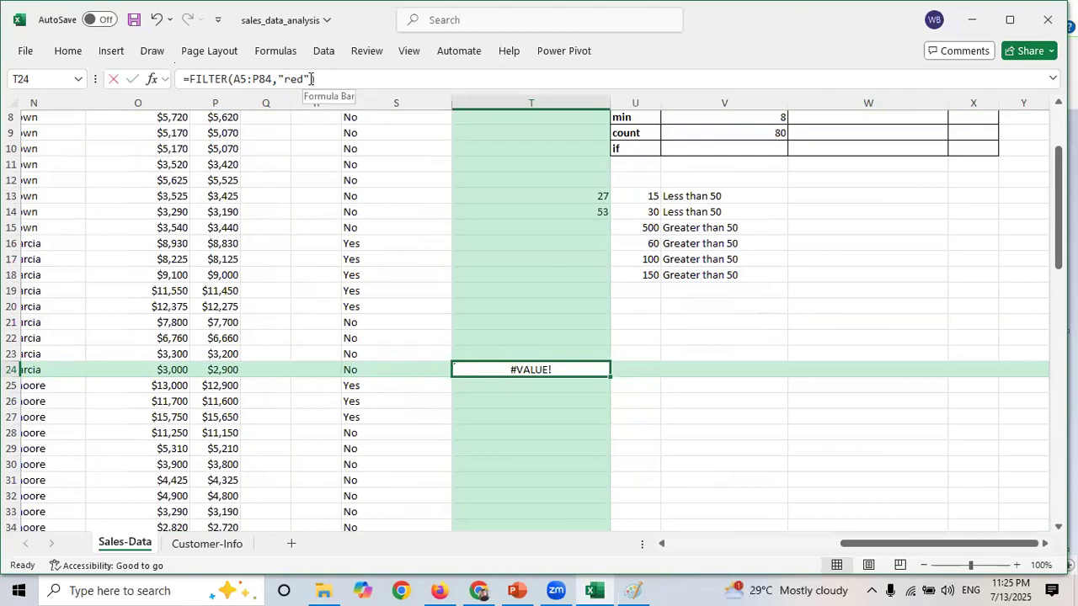
{"action": "left_click_drag", "start_coordinate": [310, 78], "coordinate": [279, 78]}
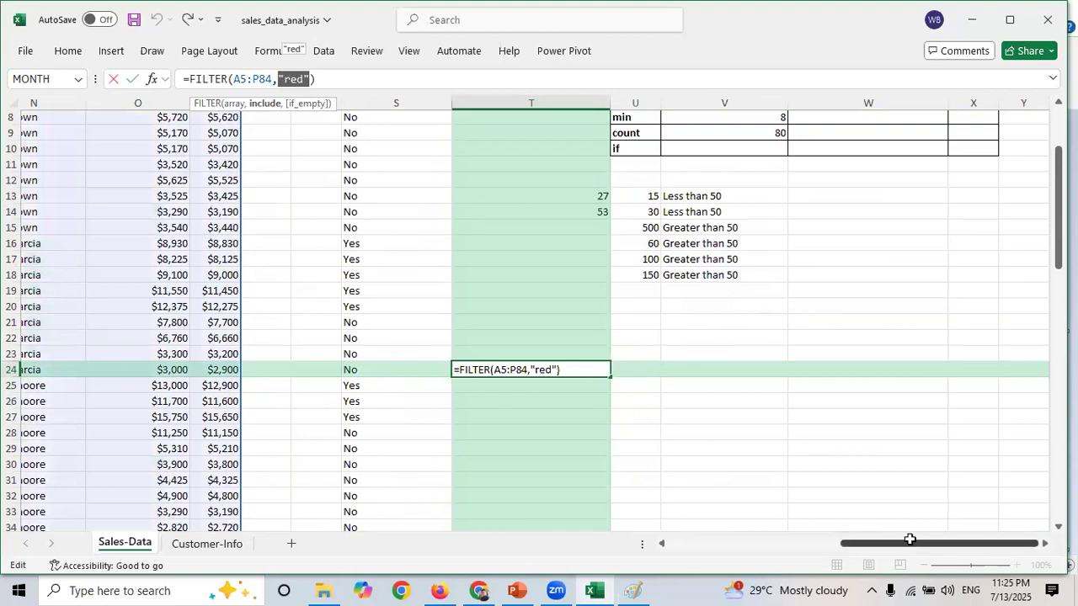
{"action": "left_click", "coordinate": [279, 78]}
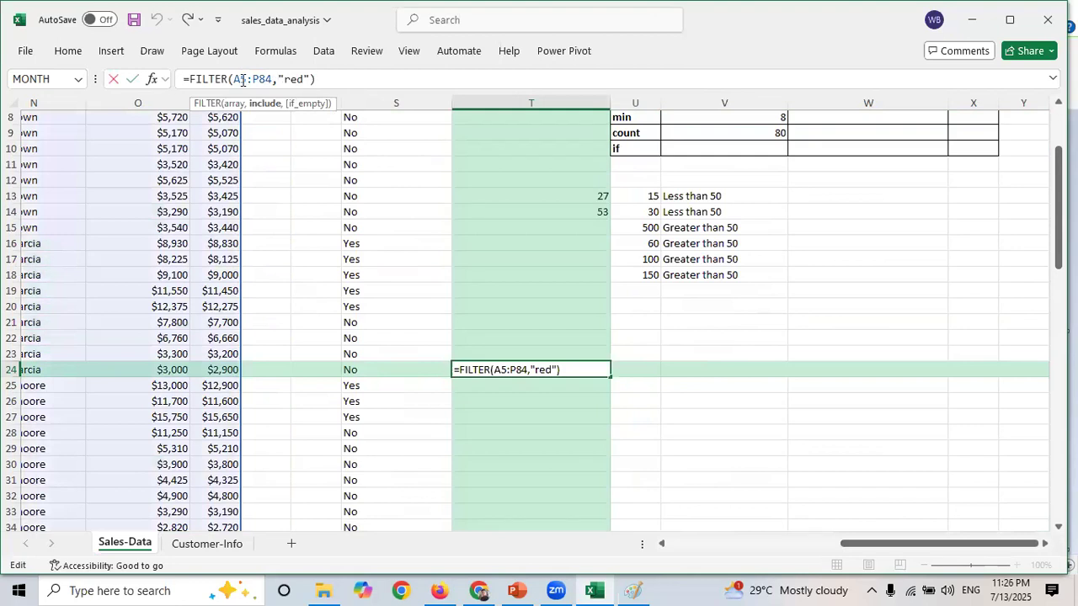
{"action": "left_click_drag", "start_coordinate": [320, 79], "coordinate": [172, 84]}
{"action": "key", "text": "BackSpace"}
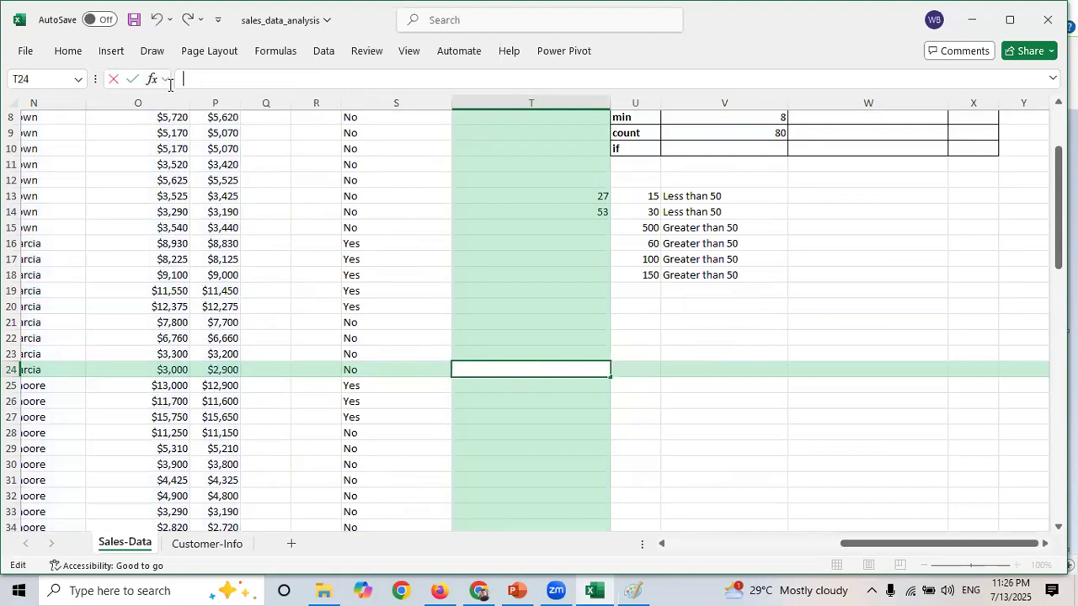
- Start a FILTER formula in T24 with A5:P84 as the array argument
{"action": "type", "text": "=filter"}
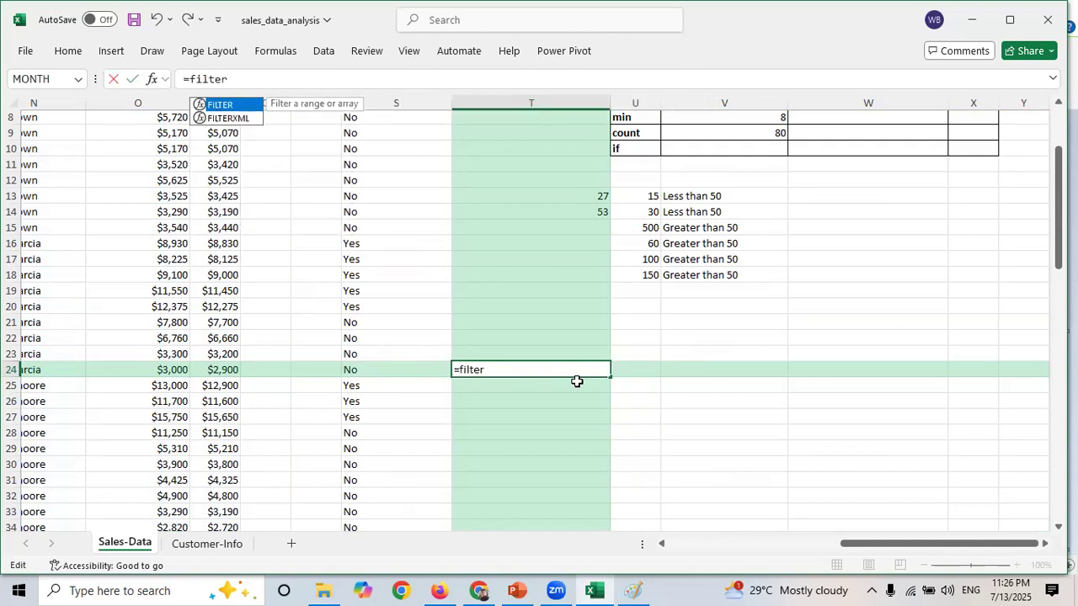
{"action": "type", "text": "("}
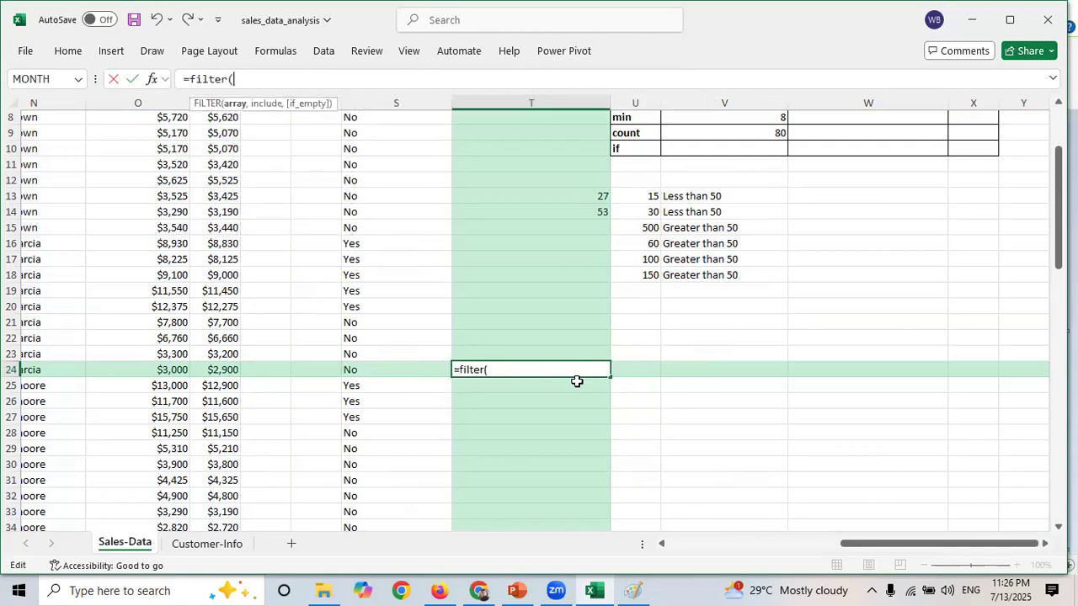
{"action": "left_click", "coordinate": [661, 544]}
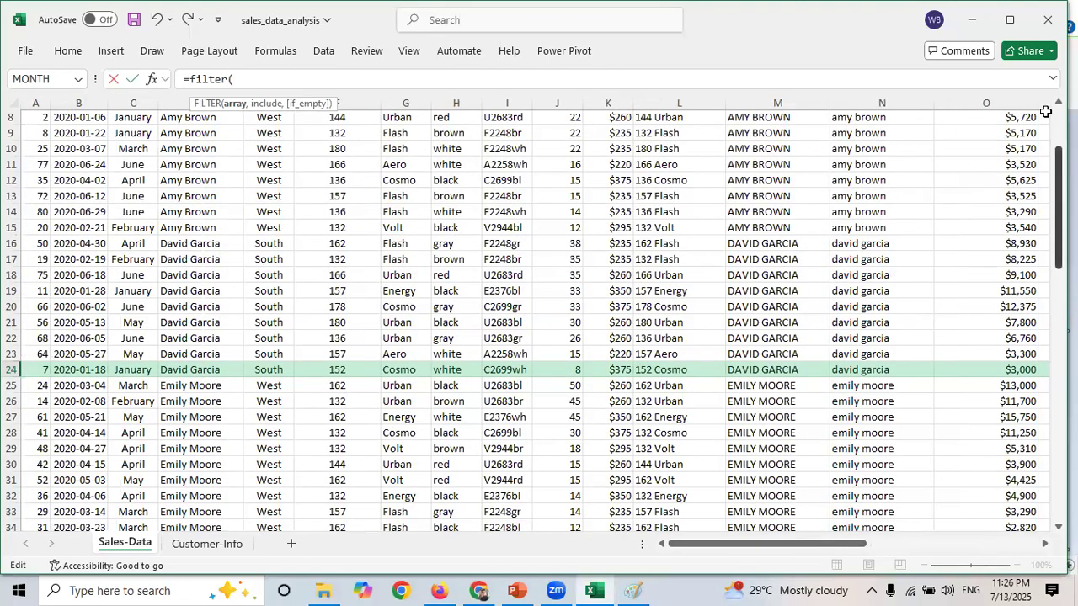
{"action": "scroll", "coordinate": [325, 163], "scroll_direction": "up", "scroll_amount": 3}
{"action": "left_click", "coordinate": [32, 195]}
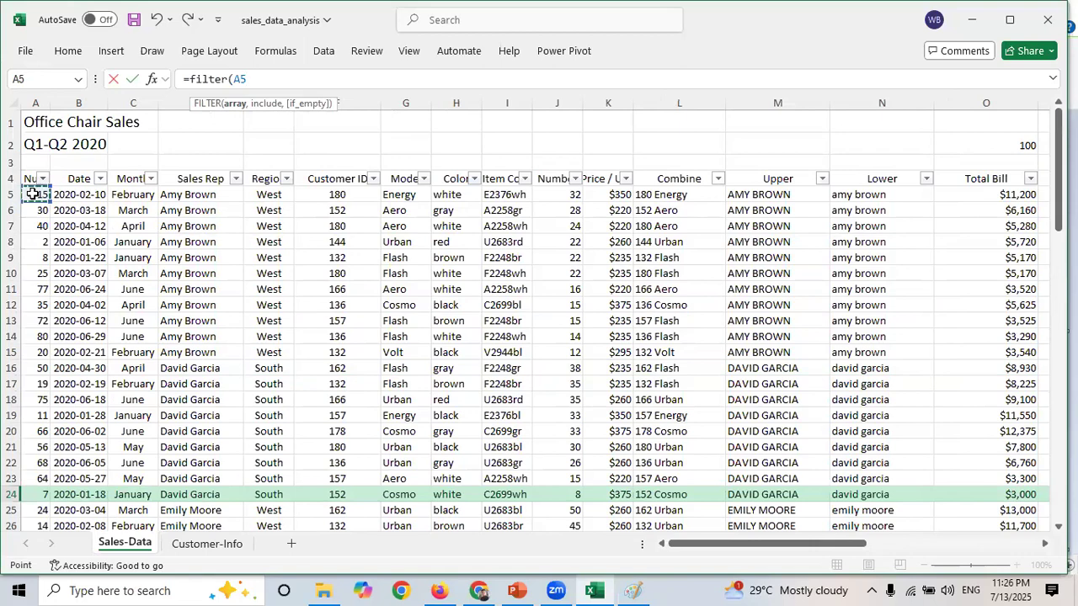
{"action": "key", "text": "ctrl+shift+Right"}
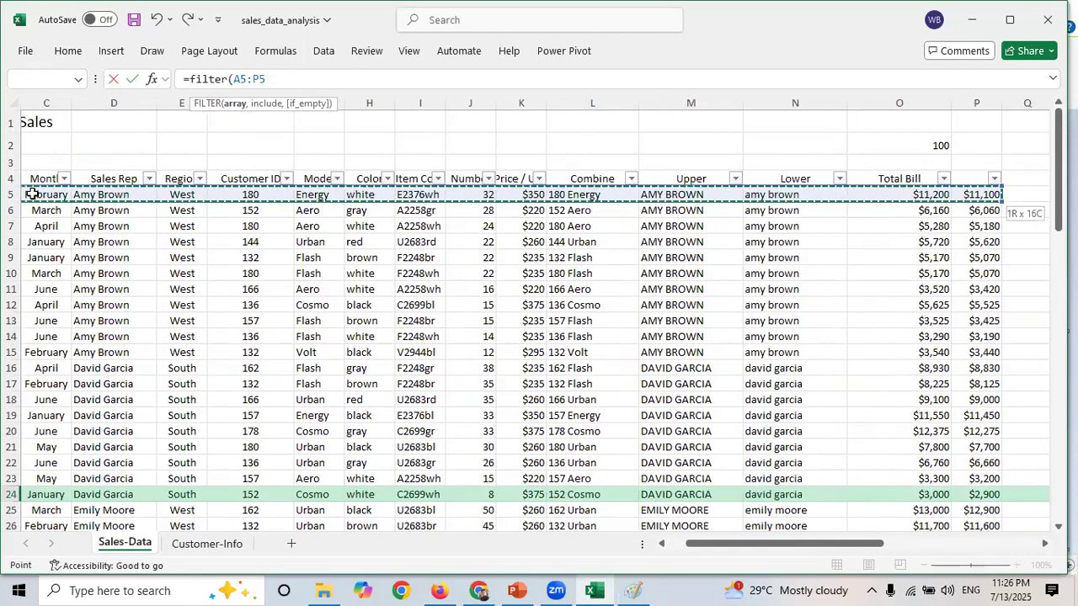
{"action": "key", "text": "ctrl+shift+Down"}
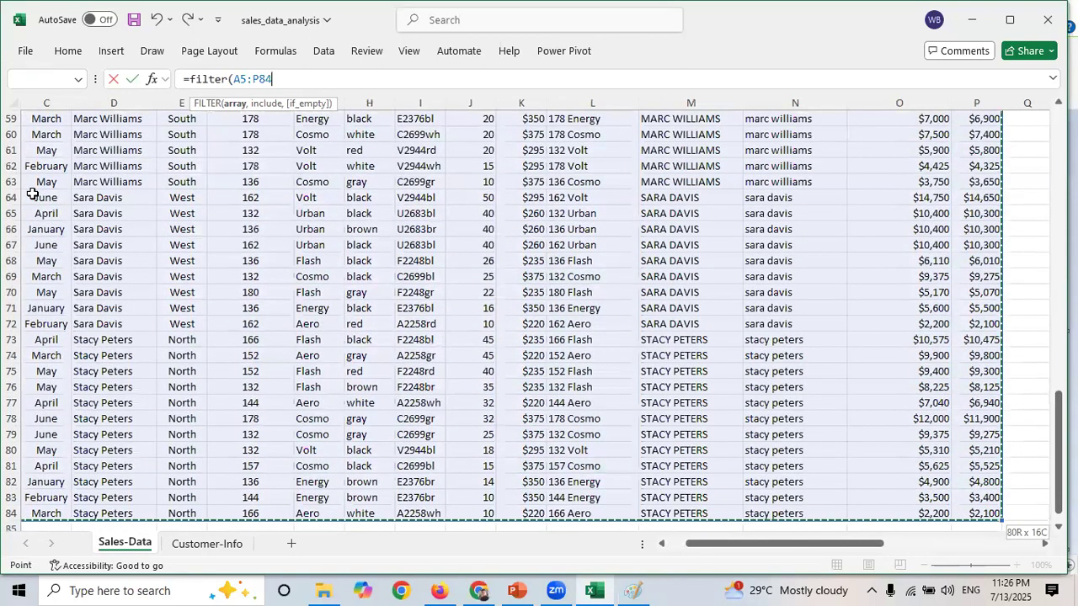
{"action": "type", "text": ","}
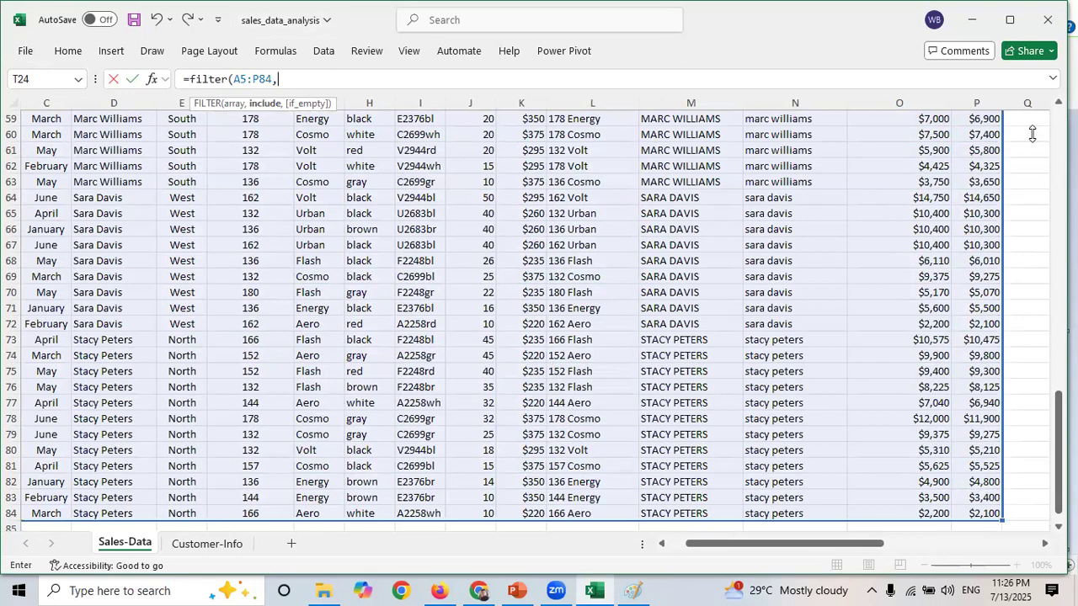
- Complete the FILTER formula with the include condition H5:H84="red" and enter it
{"action": "scroll", "coordinate": [1032, 134], "scroll_direction": "down", "scroll_amount": 1}
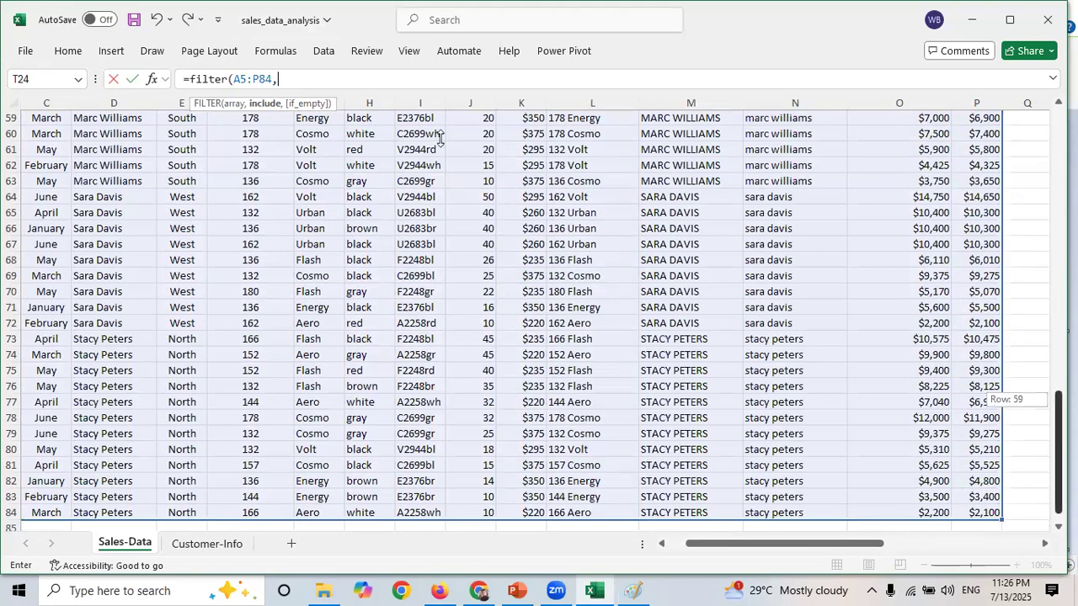
{"action": "scroll", "coordinate": [439, 137], "scroll_direction": "up", "scroll_amount": 18}
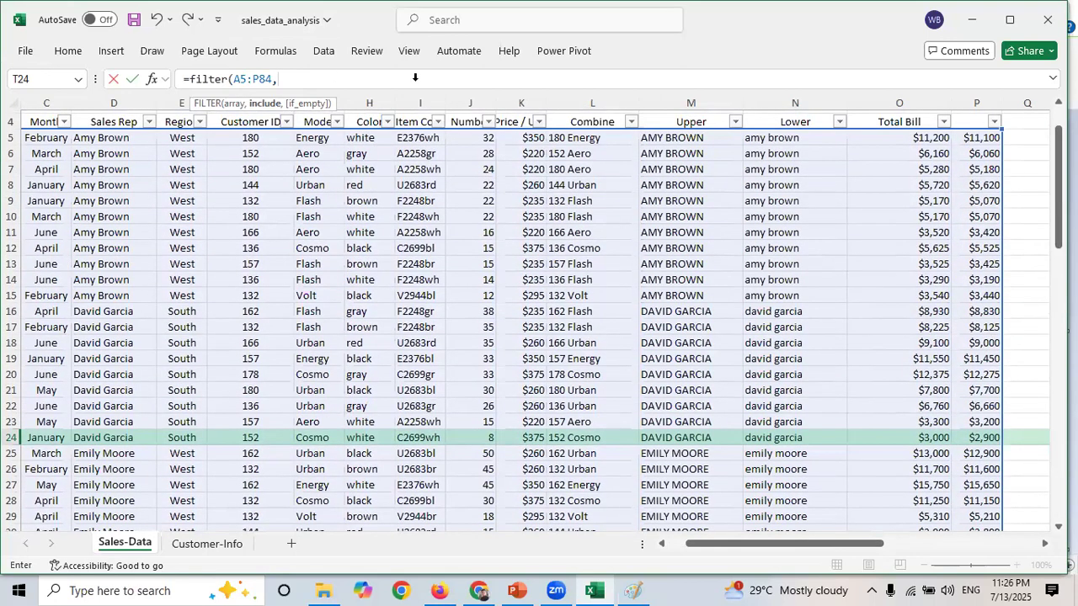
{"action": "left_click", "coordinate": [368, 138]}
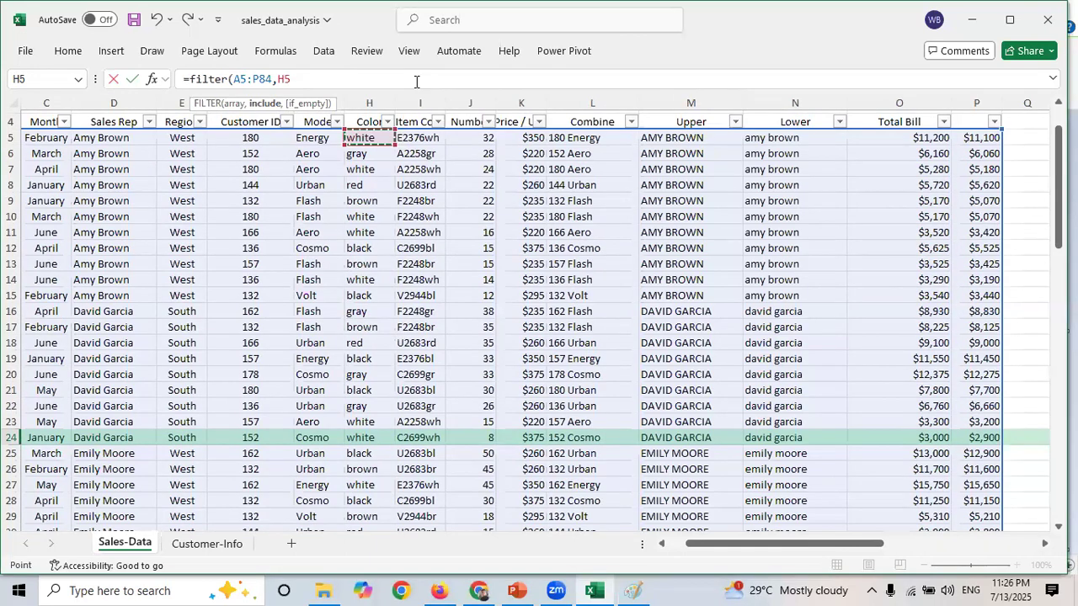
{"action": "key", "text": "ctrl+shift+Down"}
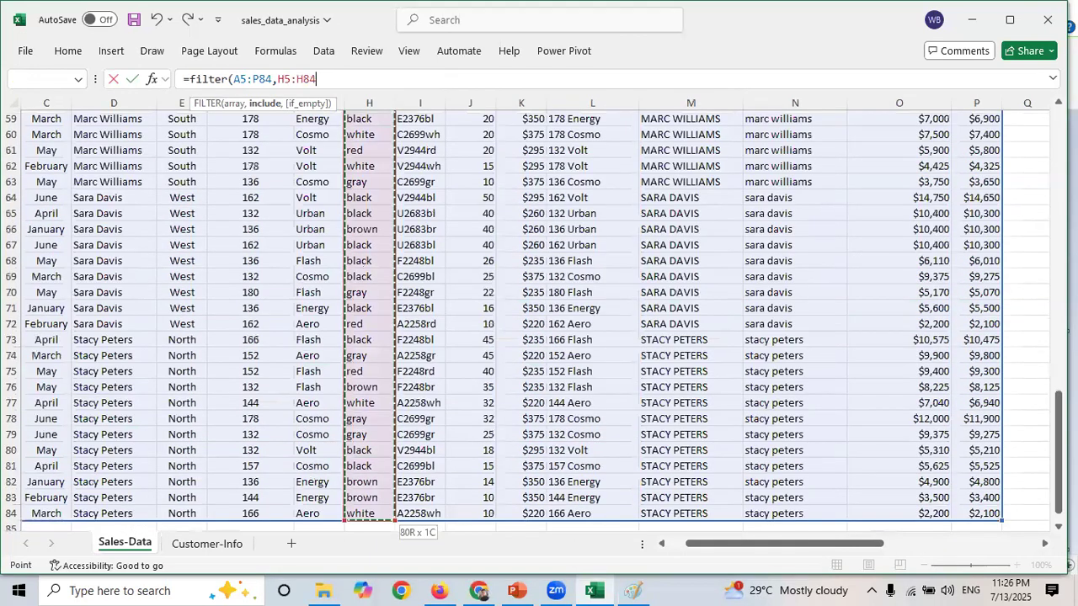
{"action": "type", "text": "="}
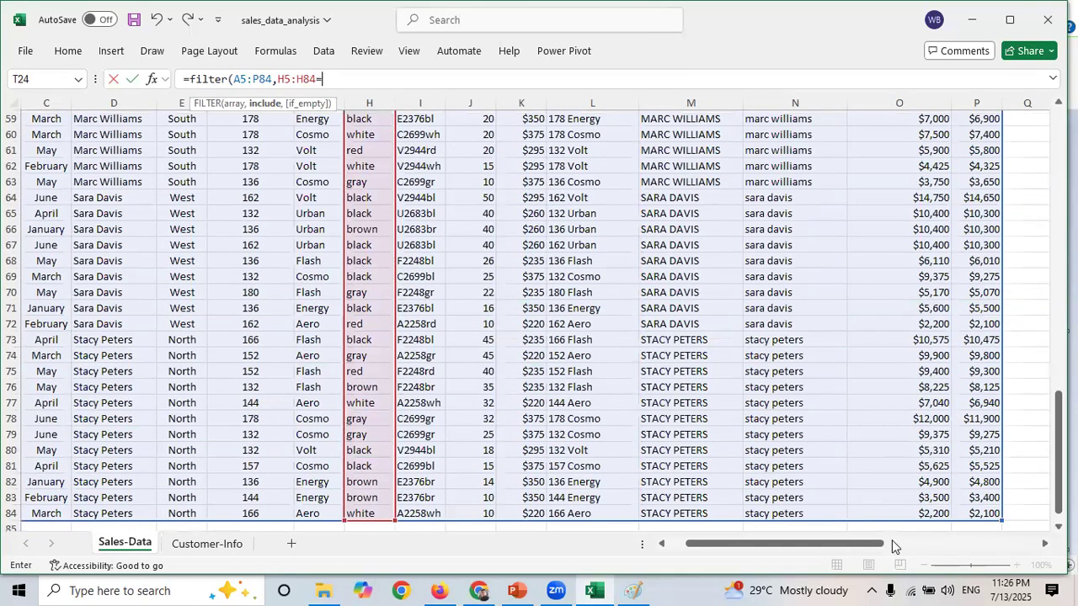
{"action": "type", "text": "\"\""}
{"action": "key", "text": "F2"}
{"action": "key", "text": "Left"}
{"action": "type", "text": "red\""}
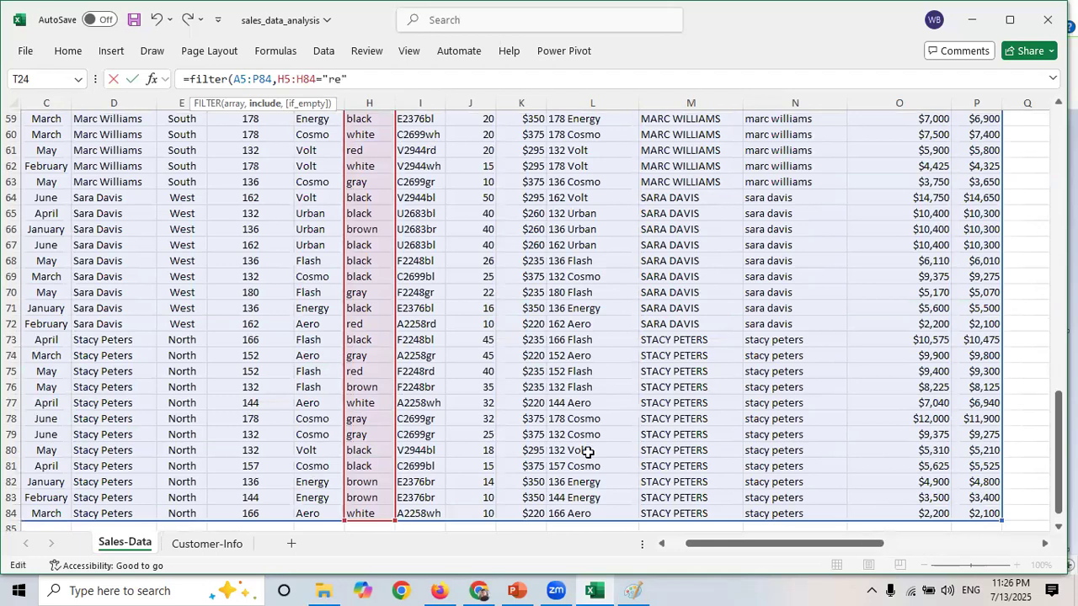
{"action": "type", "text": ")"}
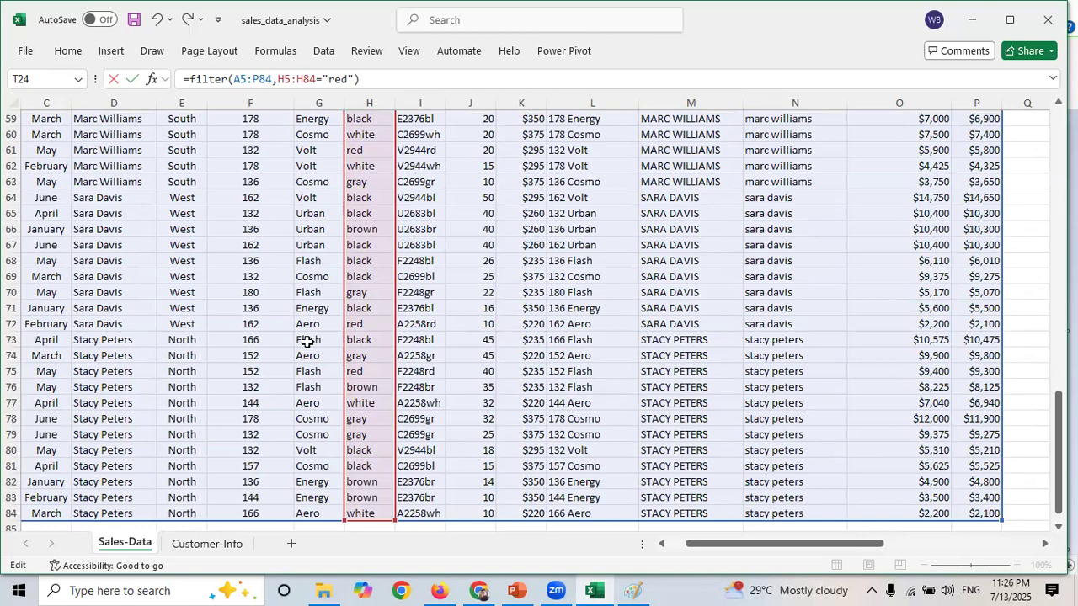
{"action": "key", "text": "Return"}
- Examine the spilled red-chair rows and their Color column next to T24
{"action": "scroll", "coordinate": [753, 339], "scroll_direction": "up", "scroll_amount": 5}
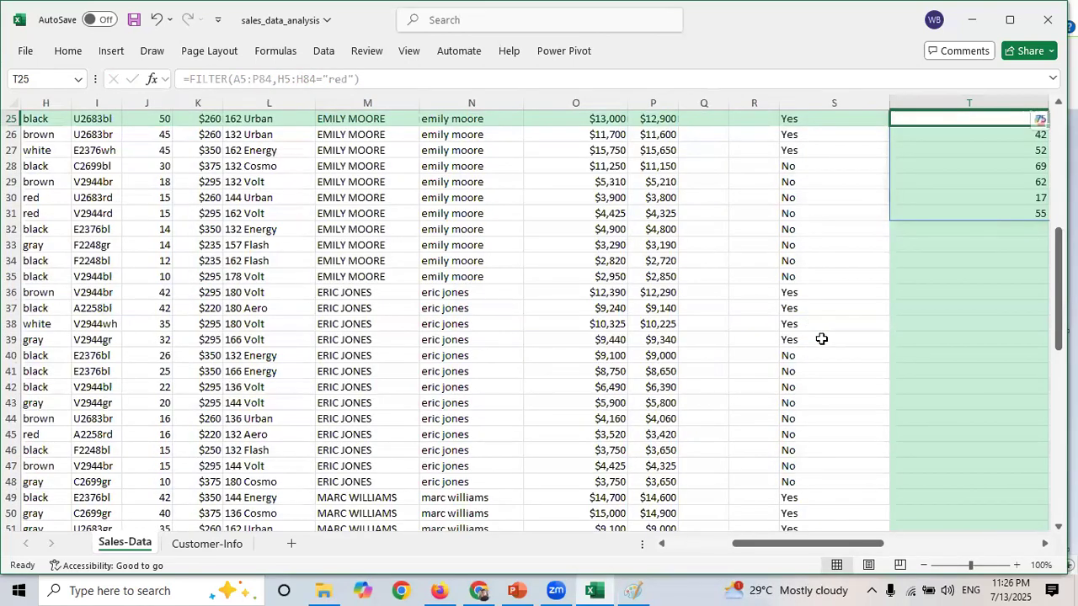
{"action": "scroll", "coordinate": [820, 339], "scroll_direction": "right", "scroll_amount": 3}
{"action": "scroll", "coordinate": [834, 423], "scroll_direction": "right", "scroll_amount": 2}
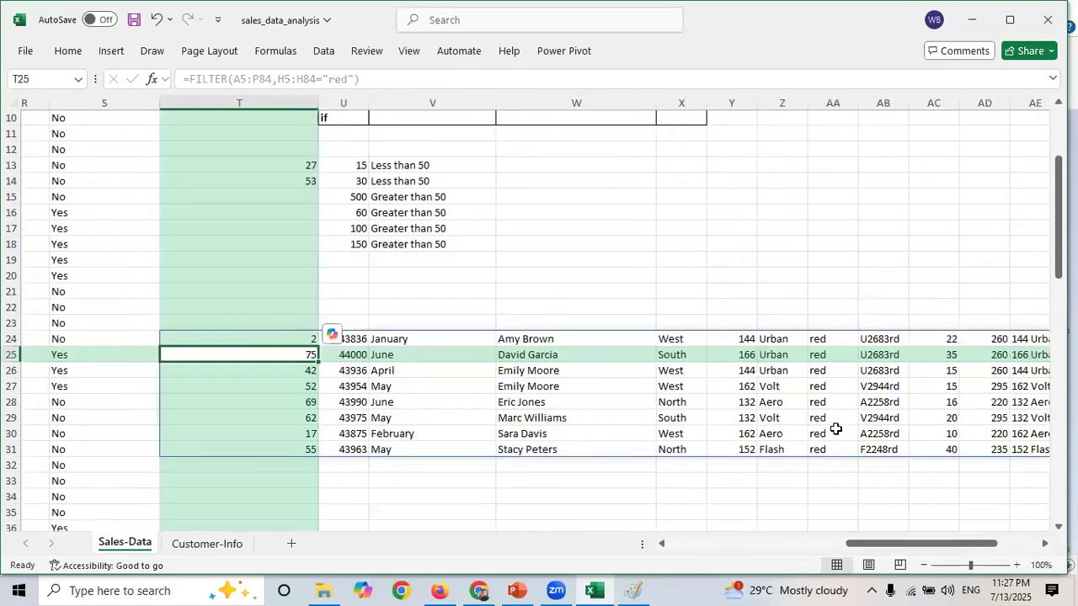
{"action": "key", "text": "Up"}
{"action": "left_click_drag", "start_coordinate": [833, 340], "coordinate": [833, 434]}
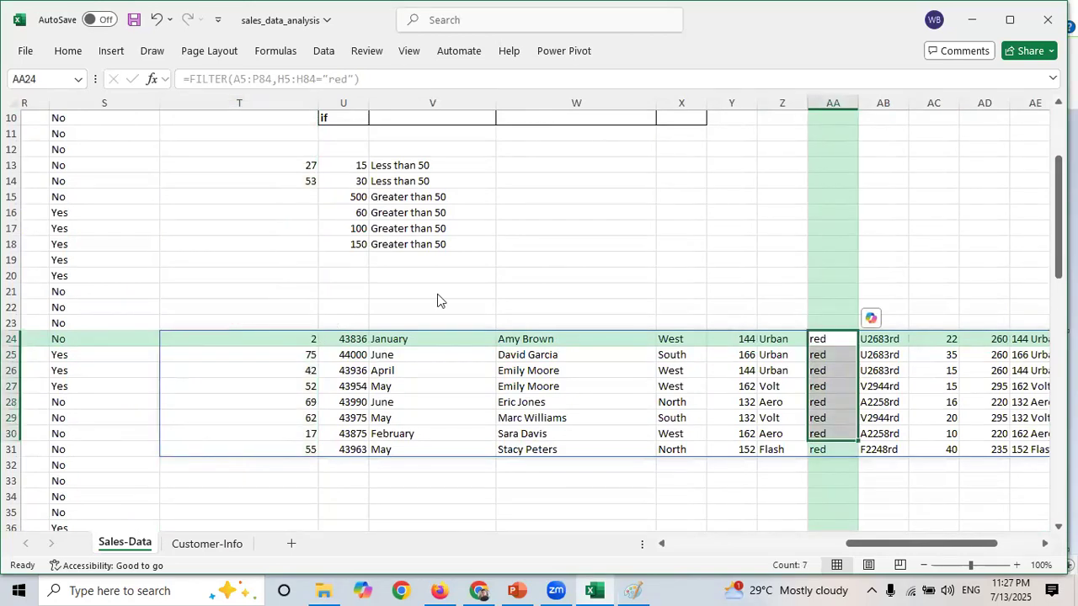
{"action": "left_click", "coordinate": [296, 336]}
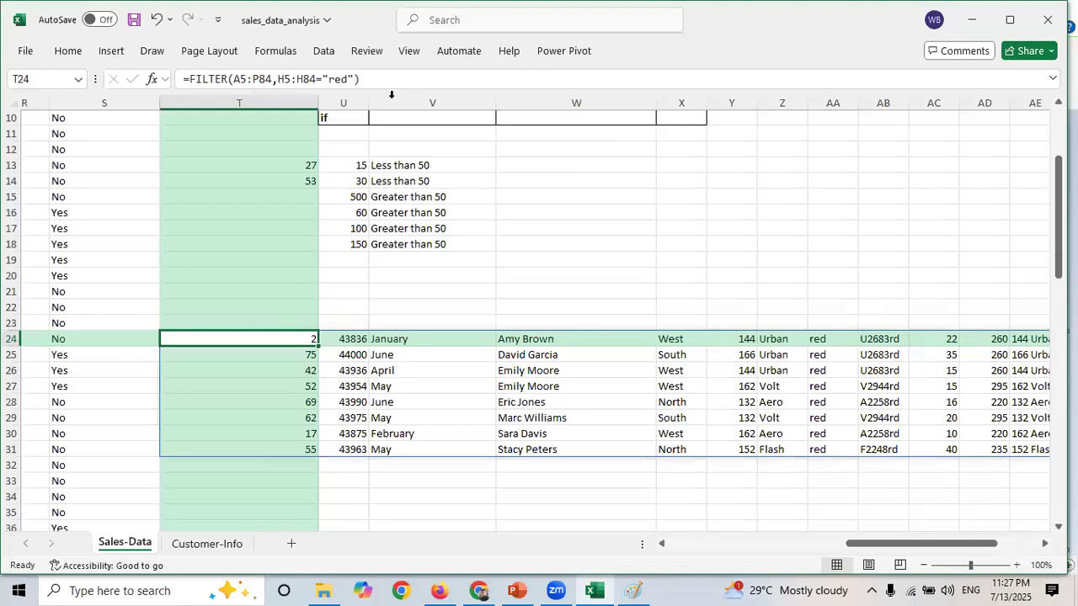
- Copy the FILTER formula text from T24 and switch to Paint
{"action": "left_click_drag", "start_coordinate": [360, 79], "coordinate": [178, 79]}
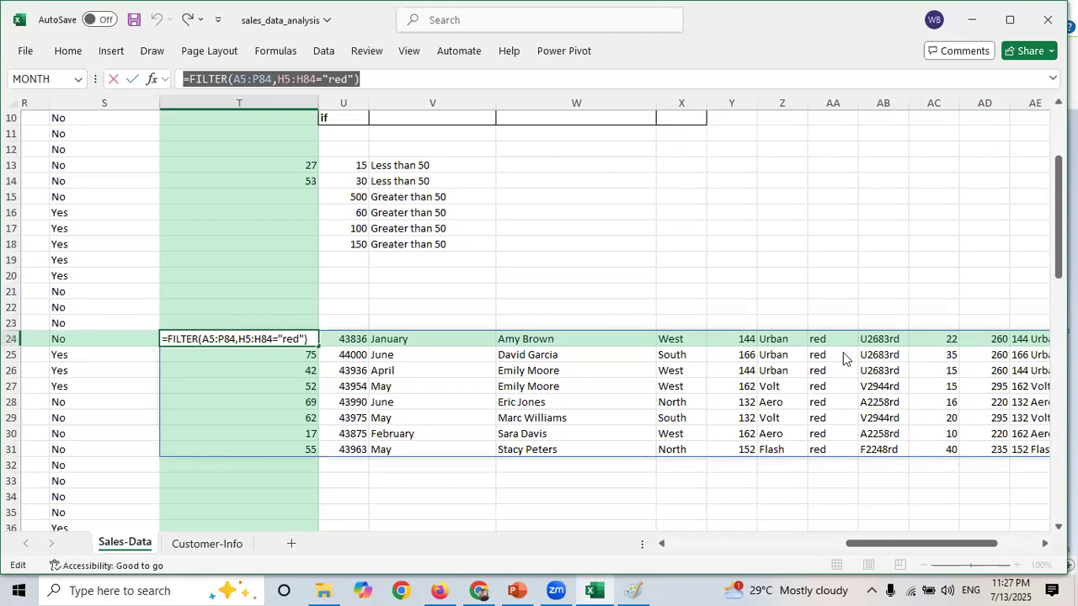
{"action": "key", "text": "alt+Tab"}
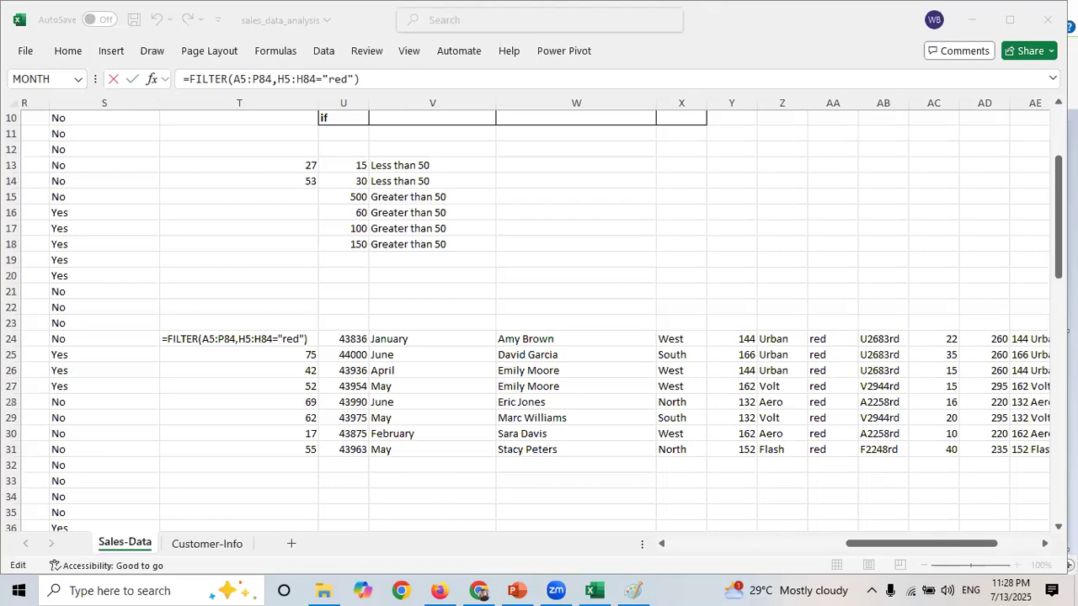
{"action": "left_click", "coordinate": [695, 360]}
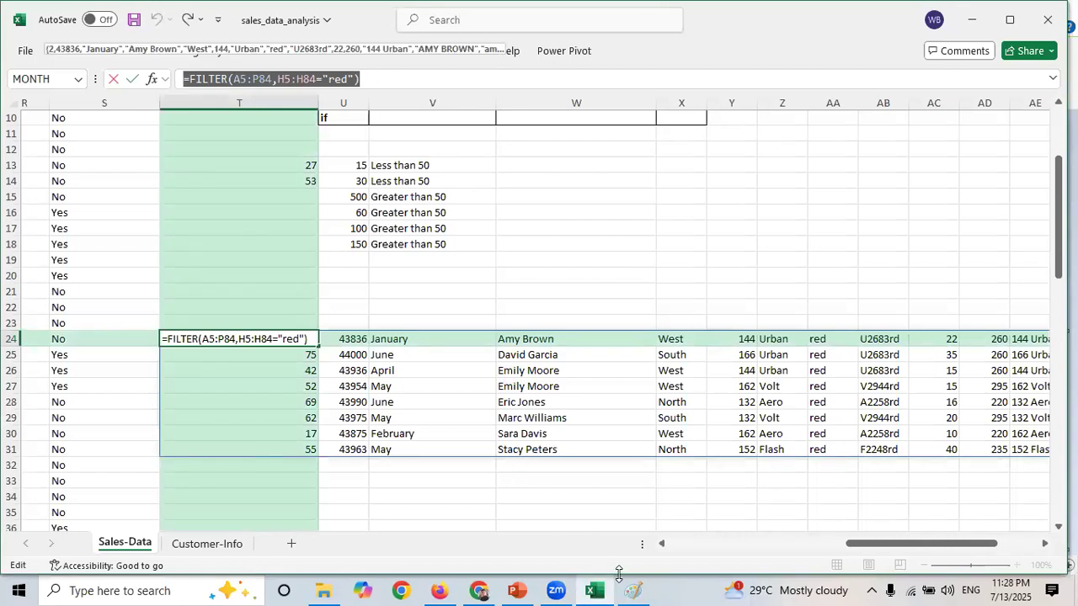
{"action": "left_click", "coordinate": [646, 589]}
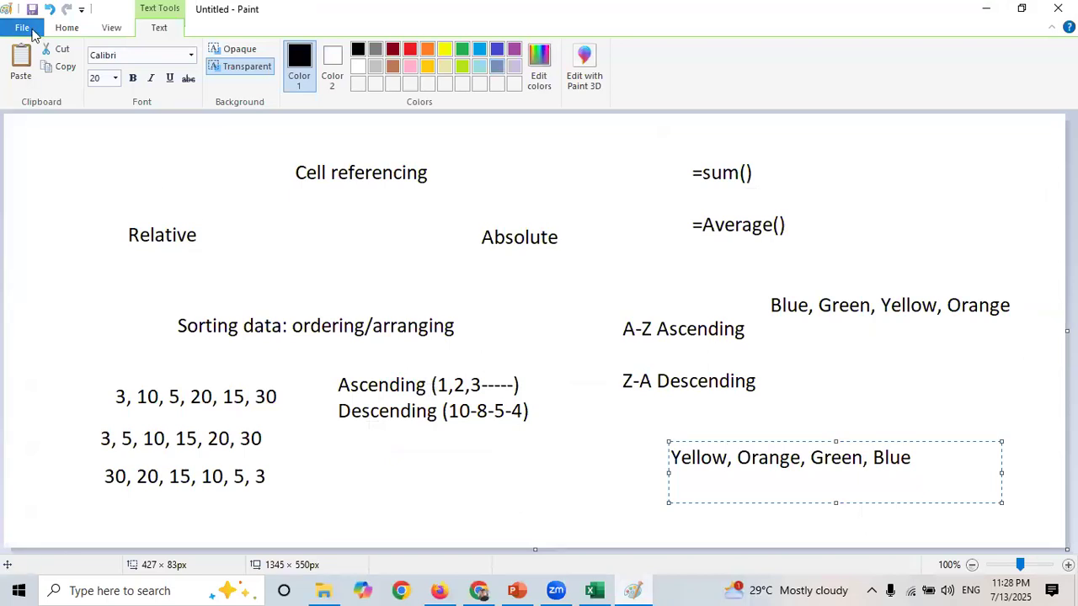
- Open a new Paint canvas, discarding the current drawing without saving
{"action": "left_click", "coordinate": [26, 29]}
{"action": "left_click", "coordinate": [70, 66]}
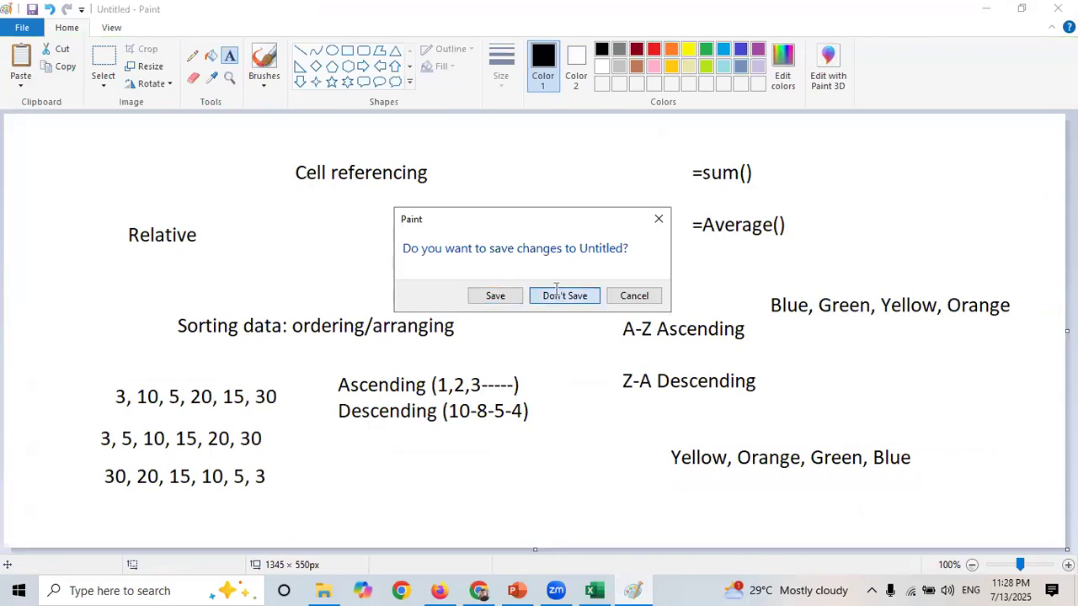
{"action": "left_click", "coordinate": [559, 295]}
- Paste the FILTER formula into a text box on the canvas and widen it to fit one line
{"action": "left_click", "coordinate": [313, 217]}
{"action": "key", "text": "ctrl+v"}
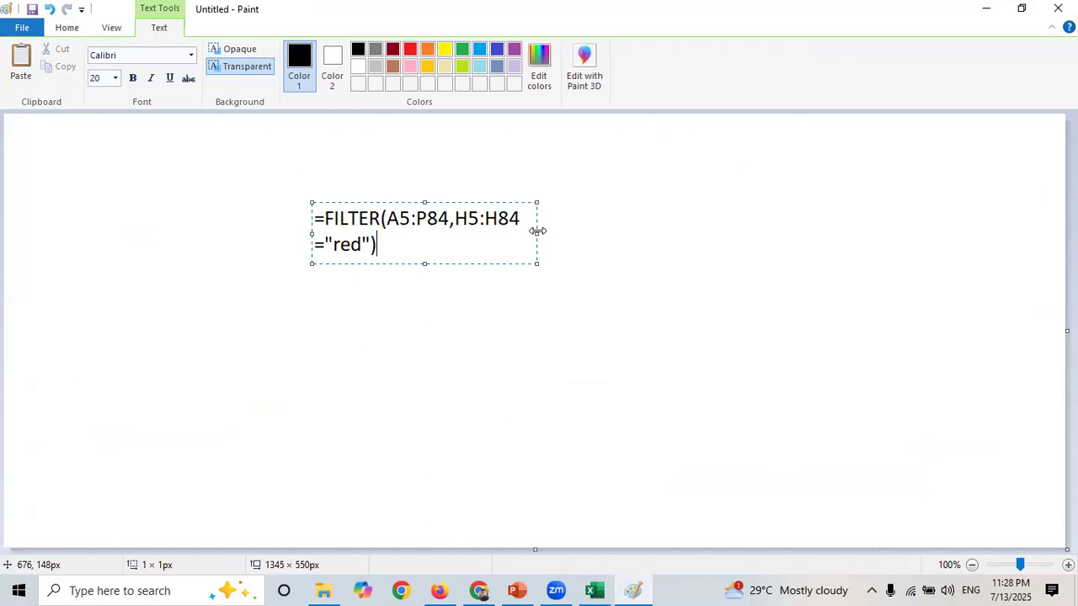
{"action": "left_click_drag", "start_coordinate": [537, 231], "coordinate": [729, 234]}
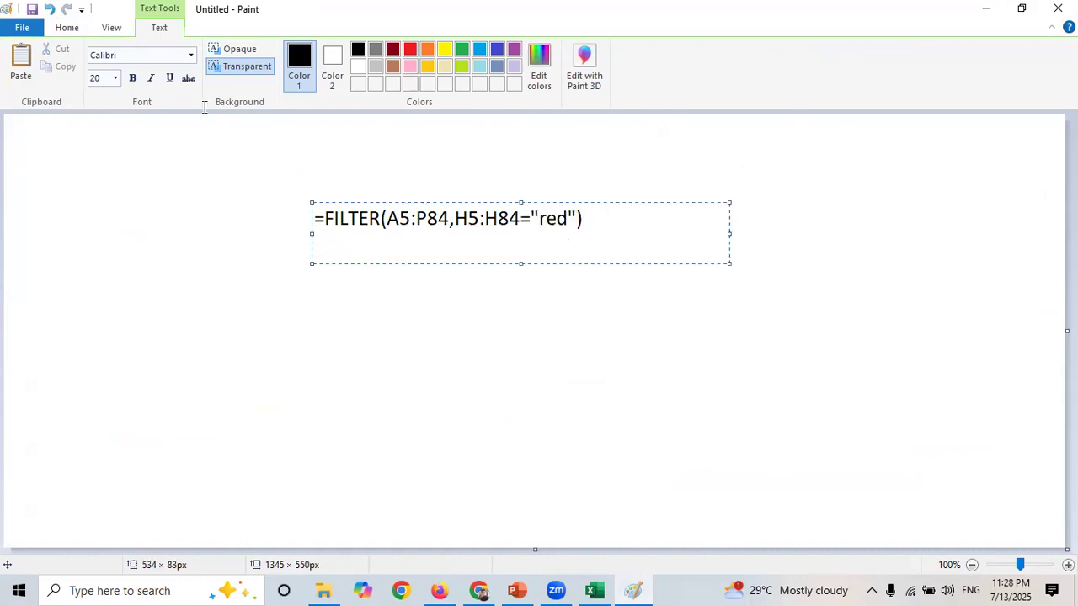
- Highlight the formula's array argument and include condition in turn to explain them
{"action": "left_click_drag", "start_coordinate": [449, 219], "coordinate": [391, 218]}
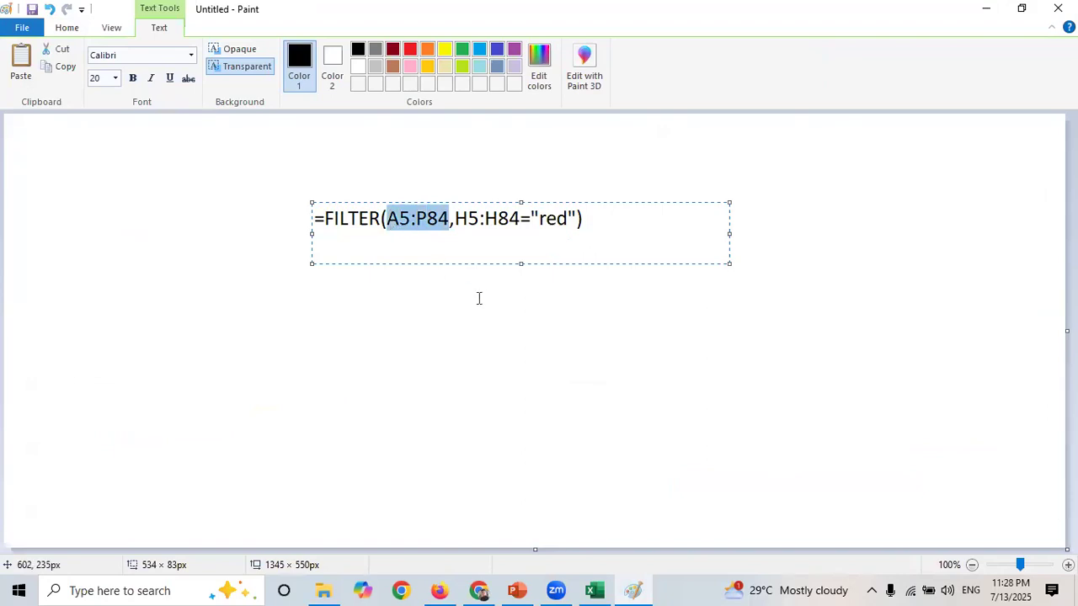
{"action": "left_click_drag", "start_coordinate": [456, 219], "coordinate": [567, 223]}
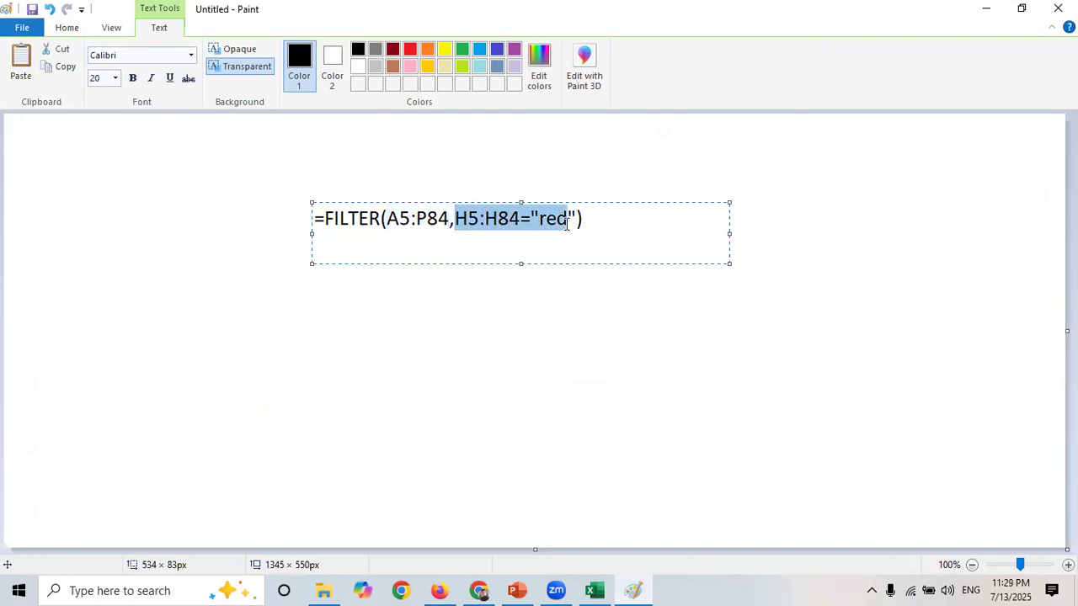
{"action": "left_click", "coordinate": [546, 219]}
{"action": "left_click_drag", "start_coordinate": [521, 218], "coordinate": [455, 219]}
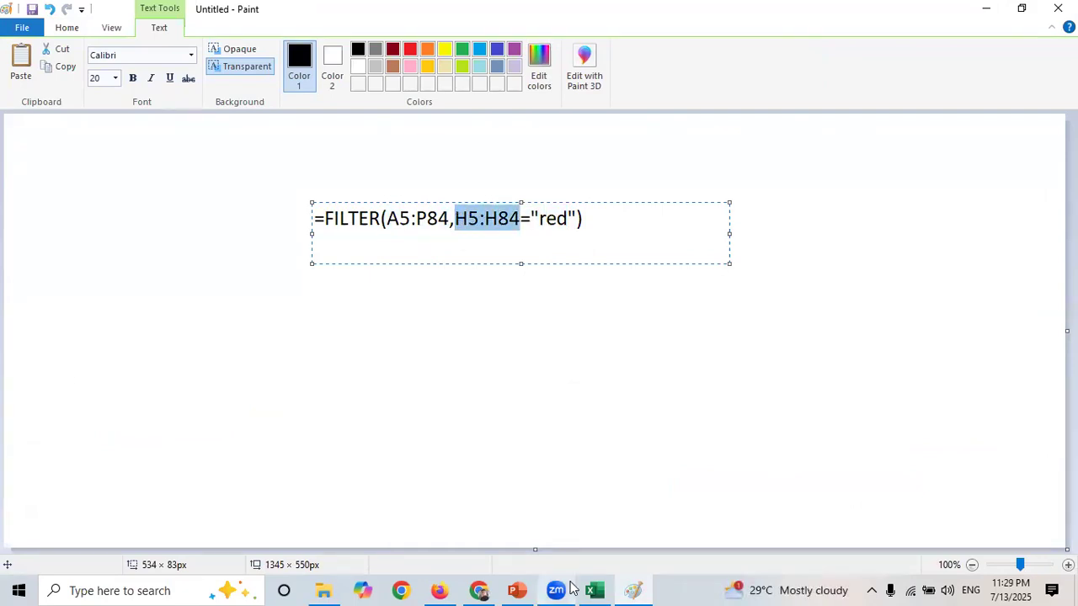
- Try replacing the "red" criterion in the FILTER formula with a cell reference, then cancel the edit
{"action": "left_click", "coordinate": [593, 589]}
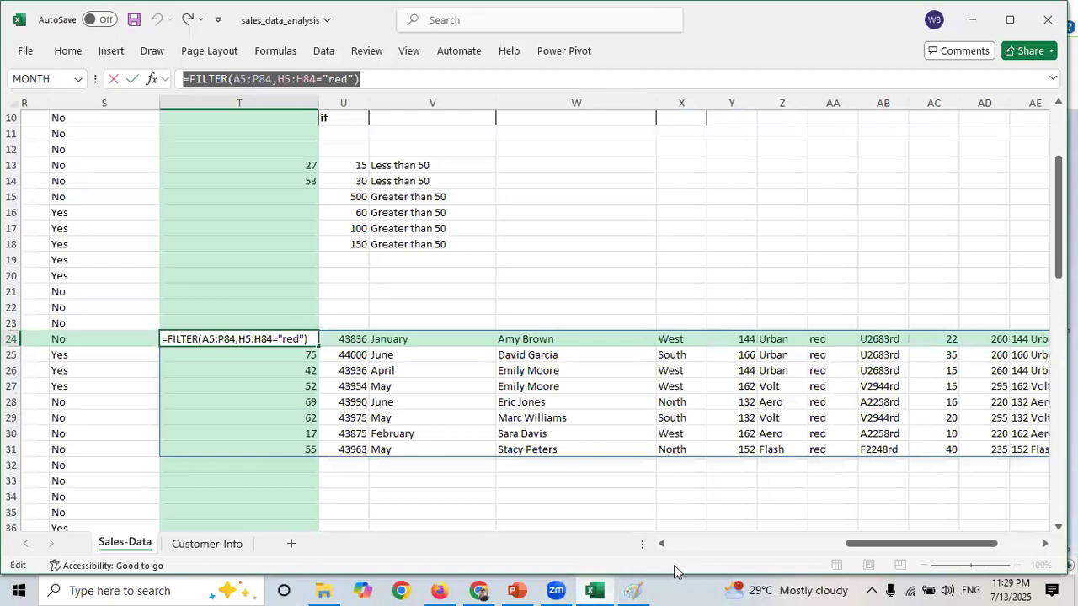
{"action": "left_click_drag", "start_coordinate": [858, 547], "coordinate": [657, 546]}
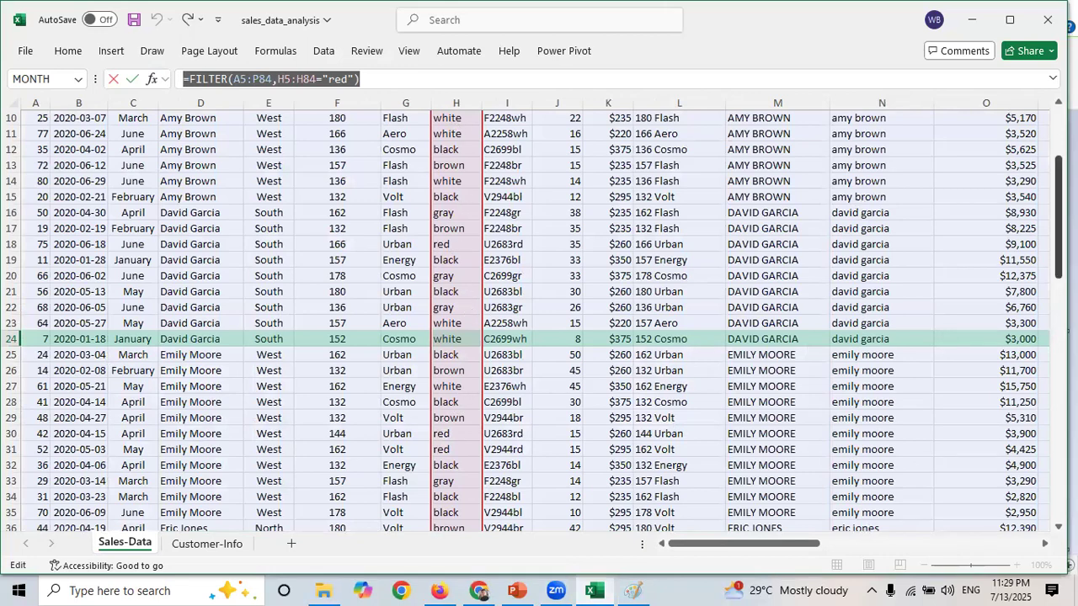
{"action": "scroll", "coordinate": [1059, 211], "scroll_direction": "up", "scroll_amount": 3}
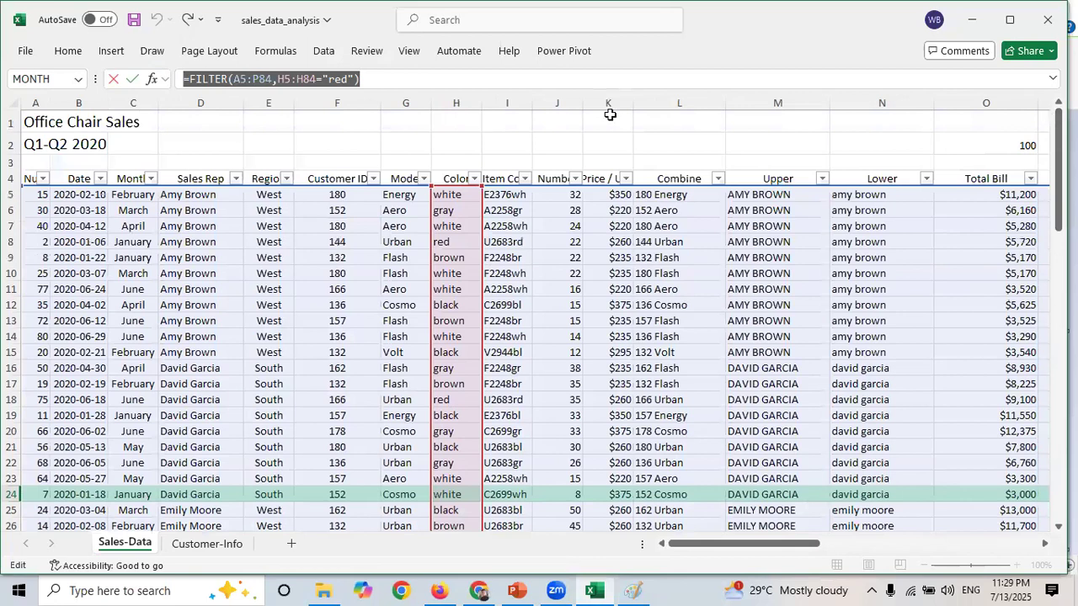
{"action": "left_click", "coordinate": [323, 77]}
{"action": "type", "text": "\""}
{"action": "left_click_drag", "start_coordinate": [353, 78], "coordinate": [325, 77]}
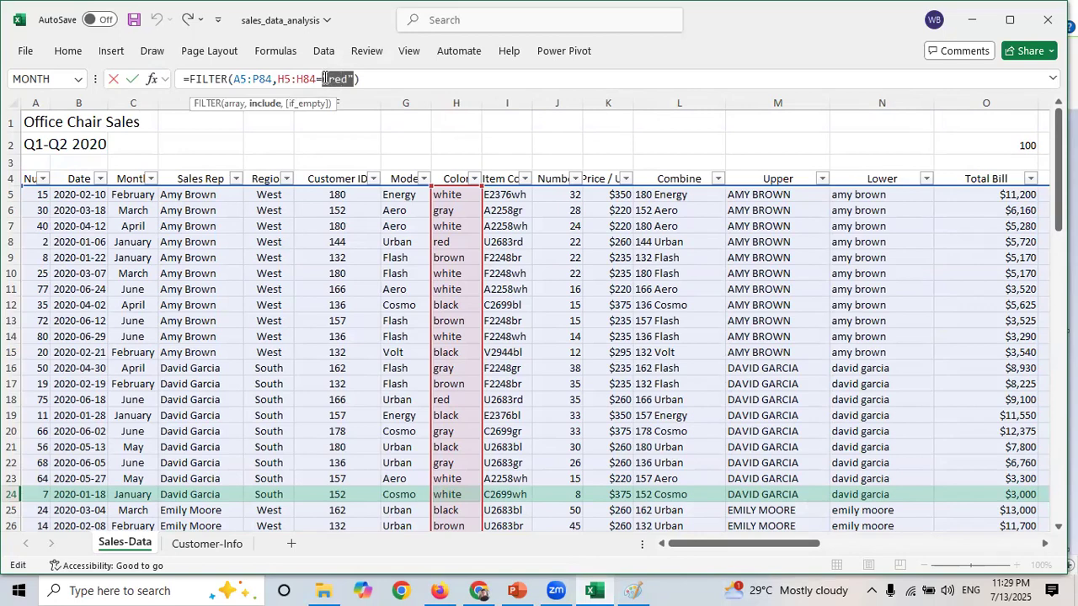
{"action": "left_click_drag", "start_coordinate": [751, 540], "coordinate": [936, 514]}
{"action": "left_click_drag", "start_coordinate": [1059, 139], "coordinate": [1059, 255]}
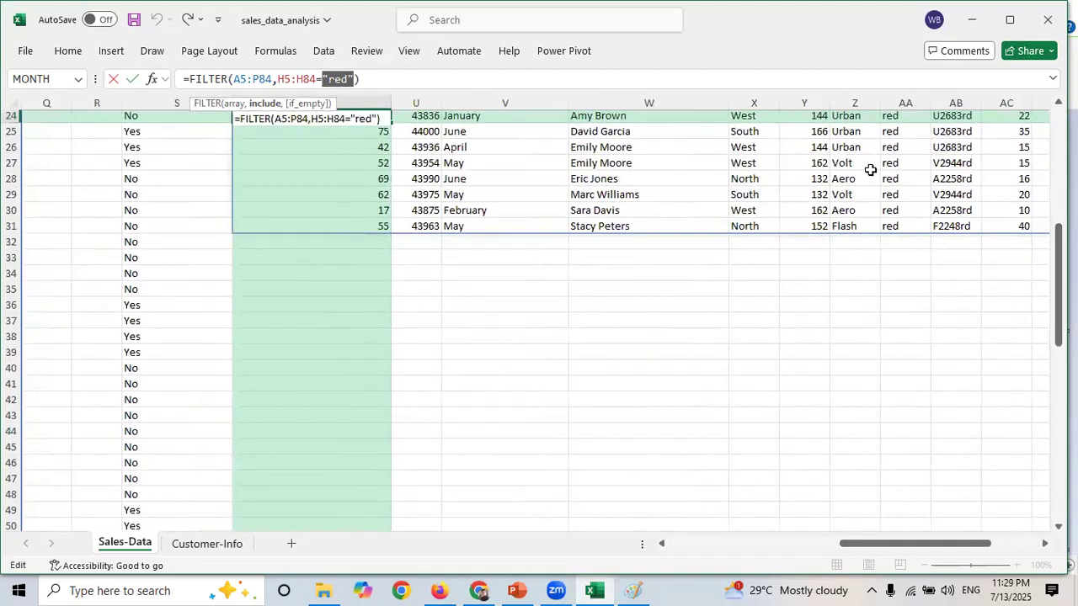
{"action": "left_click", "coordinate": [870, 168]}
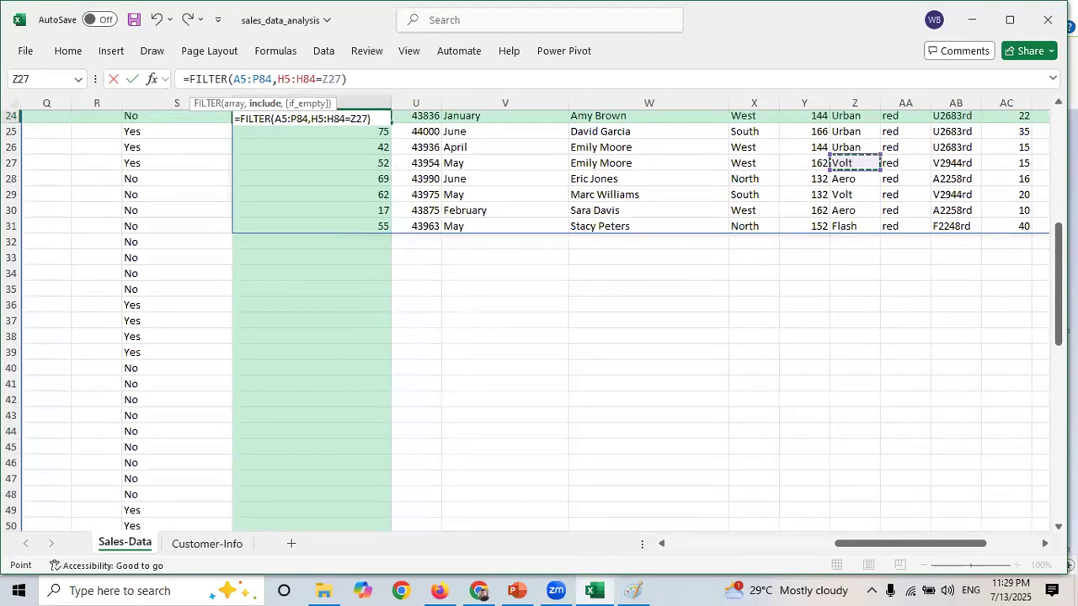
{"action": "key", "text": "Escape"}
- Select the spilled Color results in column AA to review them
{"action": "left_click_drag", "start_coordinate": [1059, 269], "coordinate": [1058, 238]}
{"action": "left_click_drag", "start_coordinate": [912, 220], "coordinate": [924, 335]}
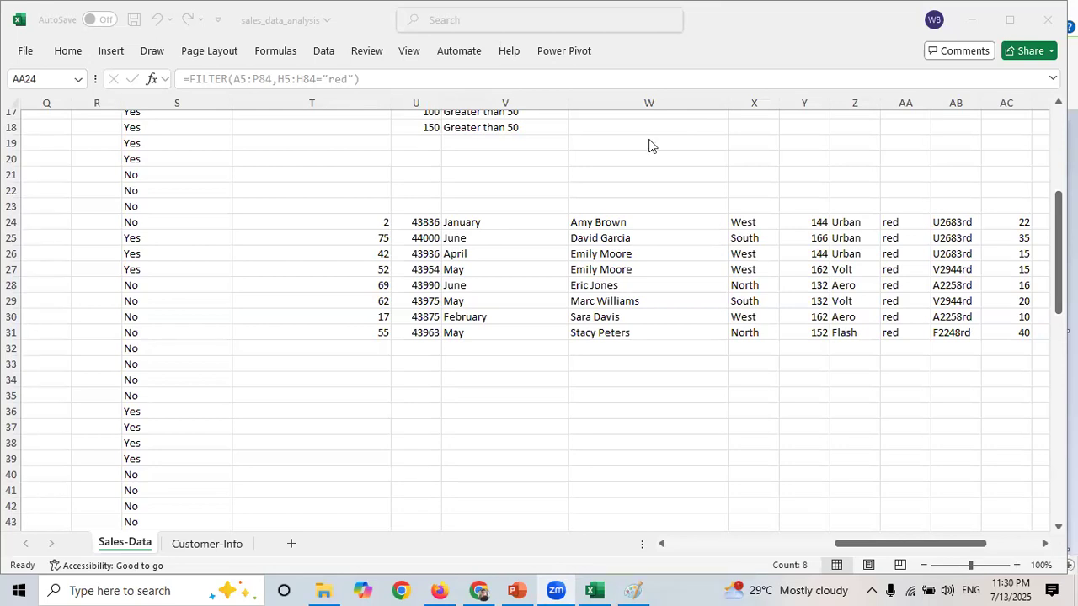
{"action": "left_click", "coordinate": [506, 394]}
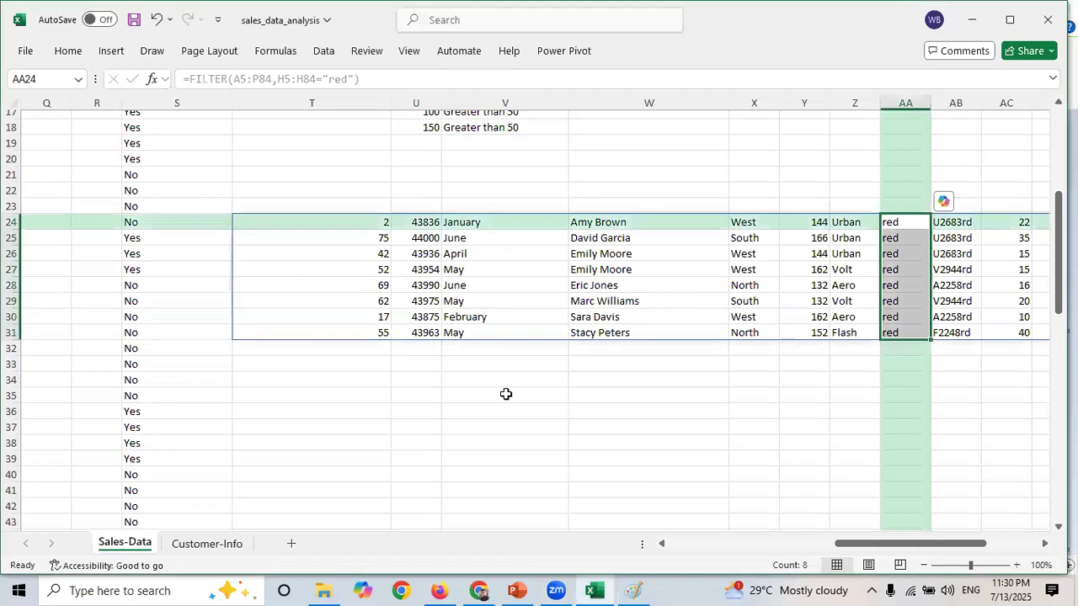